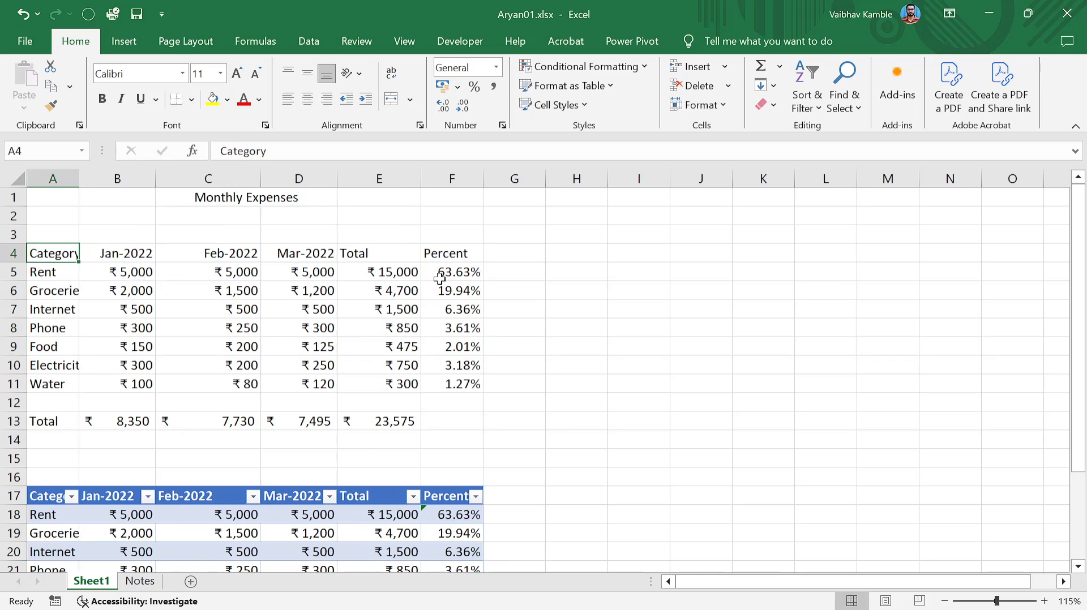
pyautogui.click(679, 249)
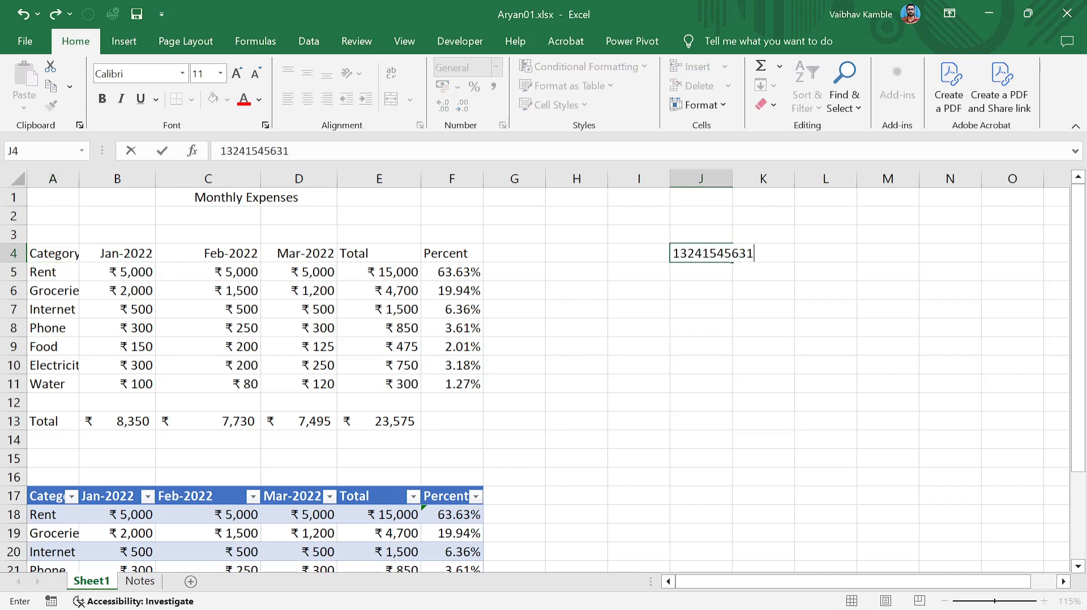
pyautogui.press('Return')
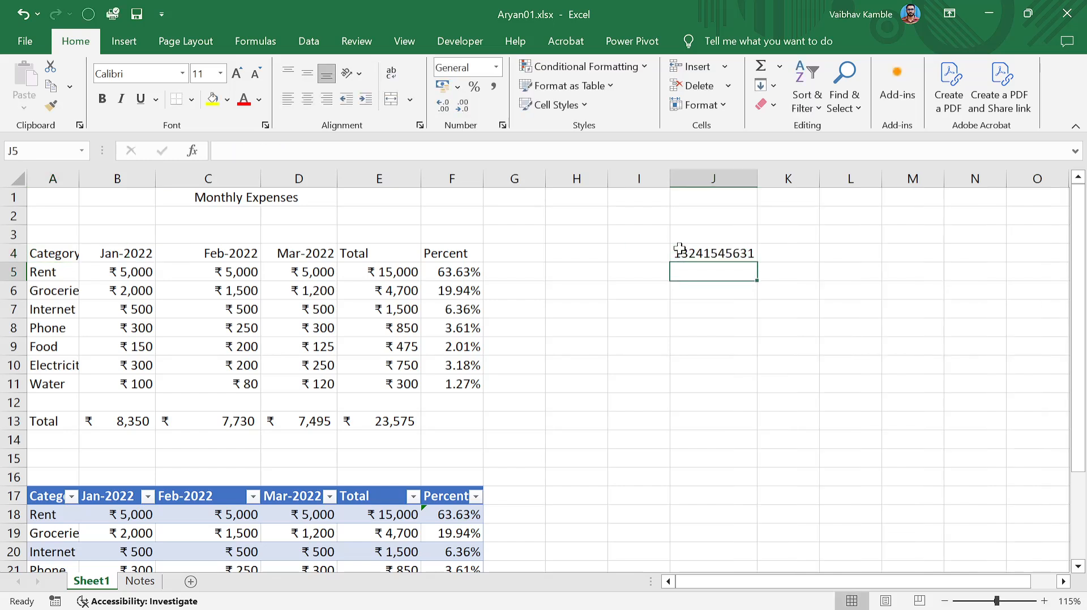
pyautogui.click(783, 248)
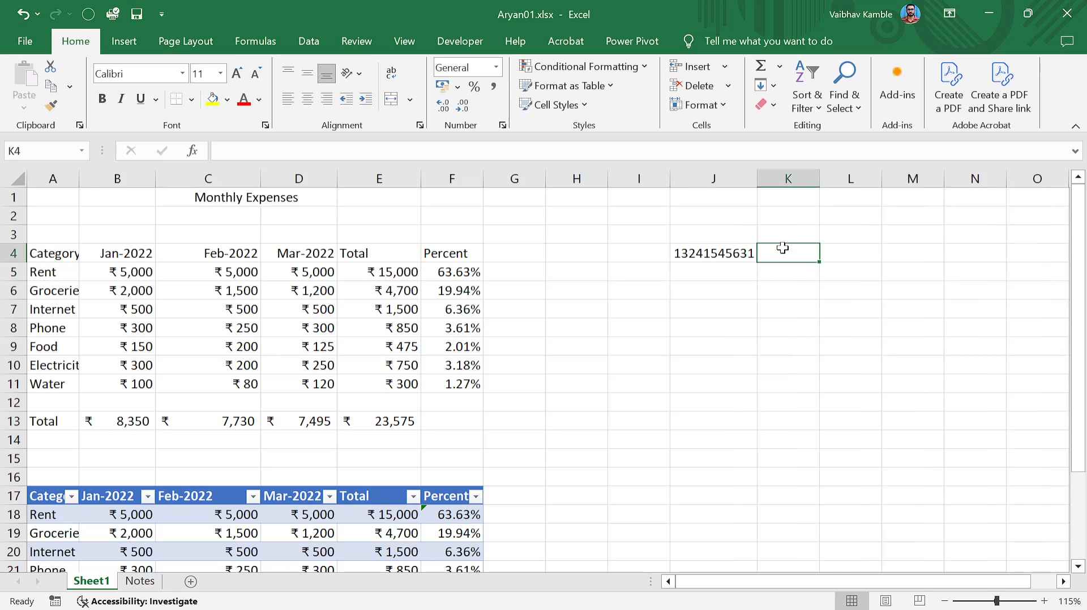
pyautogui.write('1231354')
pyautogui.press('Return')
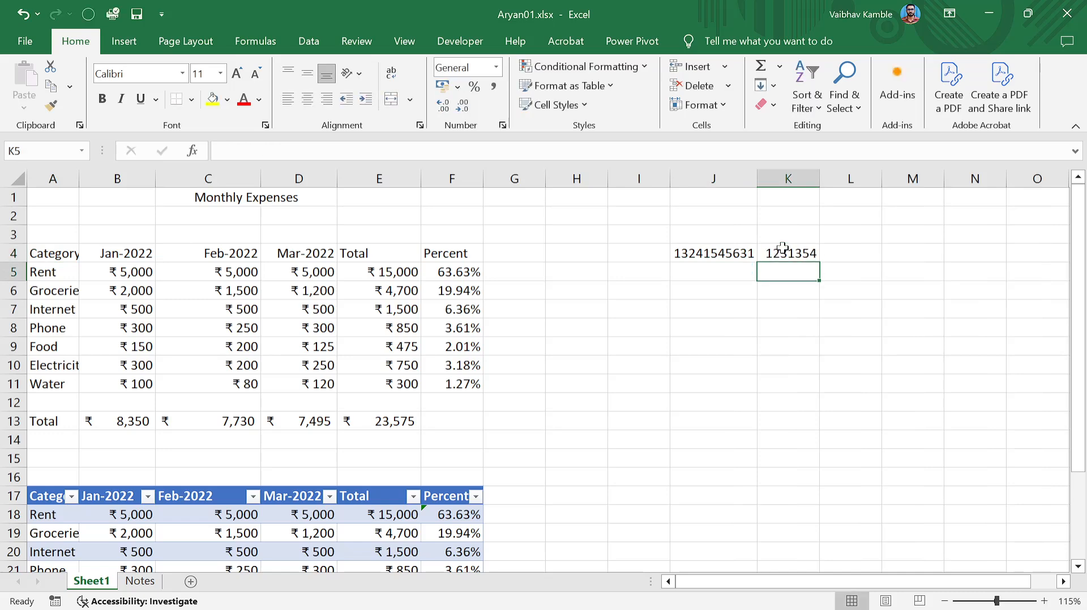
# Enter 123515.254611+6431 in cell J5.
pyautogui.press('Left')
pyautogui.write('123515.2')
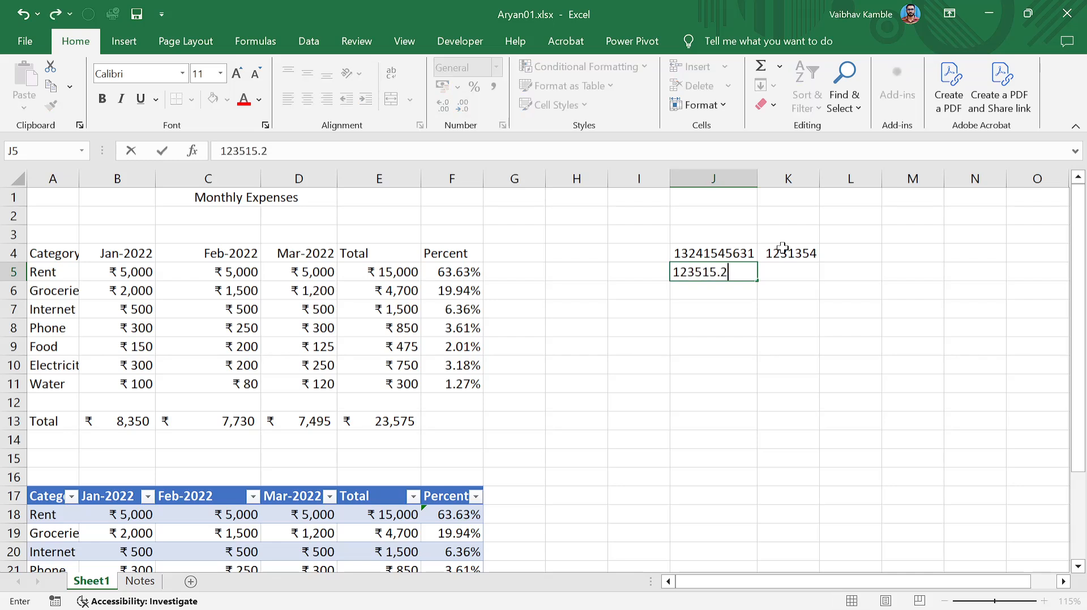
pyautogui.write('54611+6431')
pyautogui.press('Return')
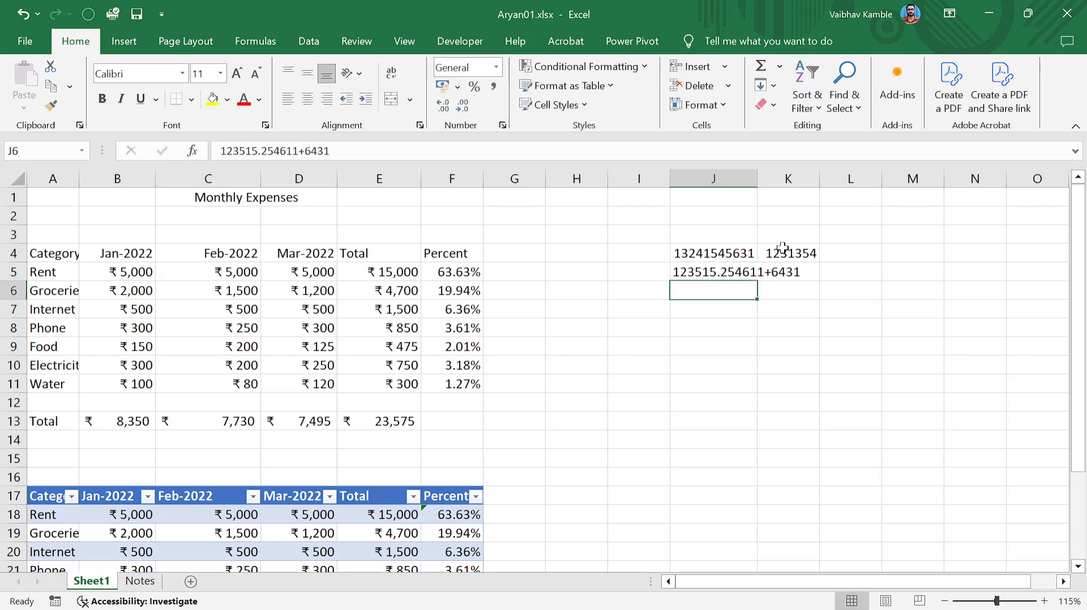
pyautogui.press('Up')
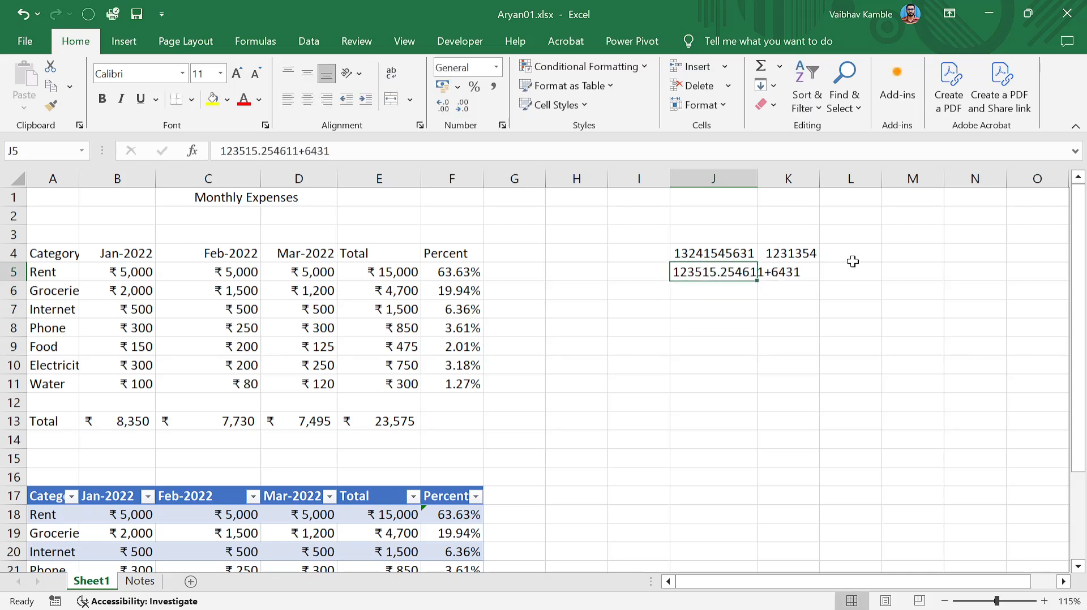
# Delete the value 1231354 from K4, leaving it empty.
pyautogui.click(782, 245)
pyautogui.press('Delete')
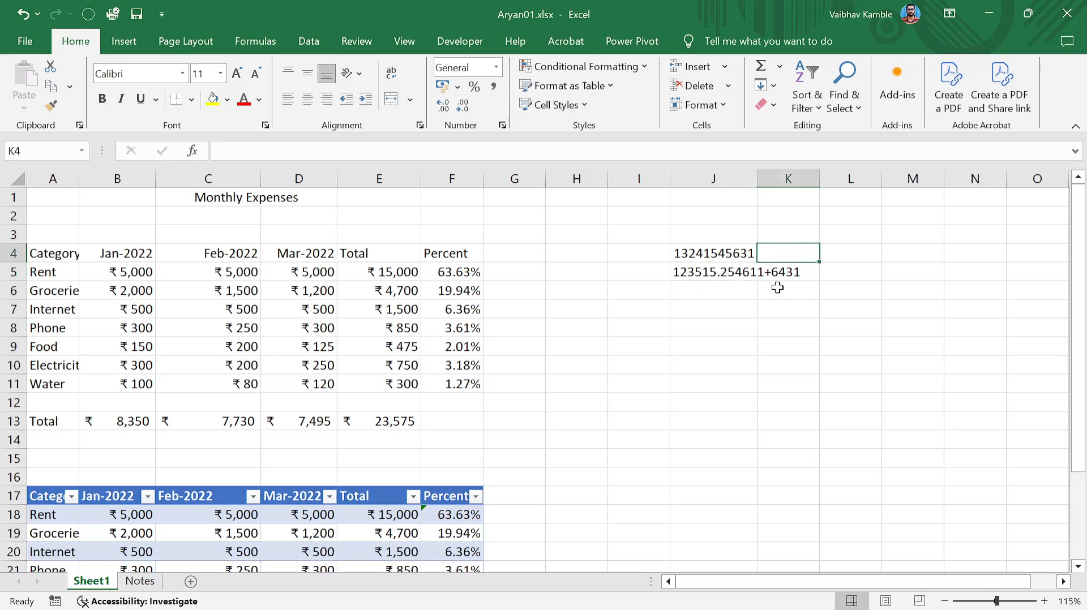
pyautogui.click(776, 288)
pyautogui.click(746, 274)
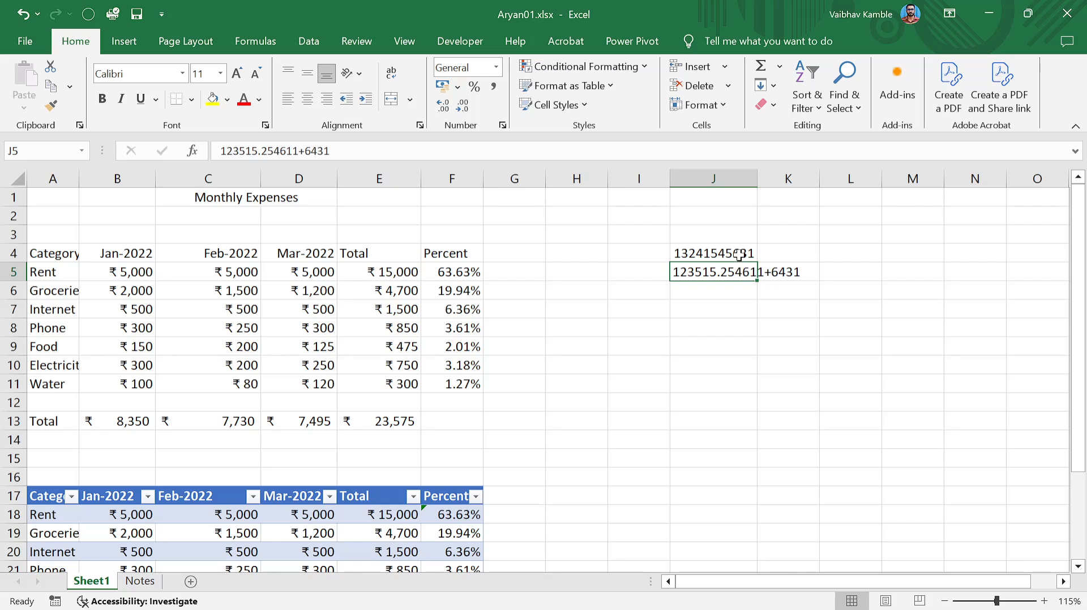
# Replace J4's number with 123435.
pyautogui.click(738, 255)
pyautogui.write('123435')
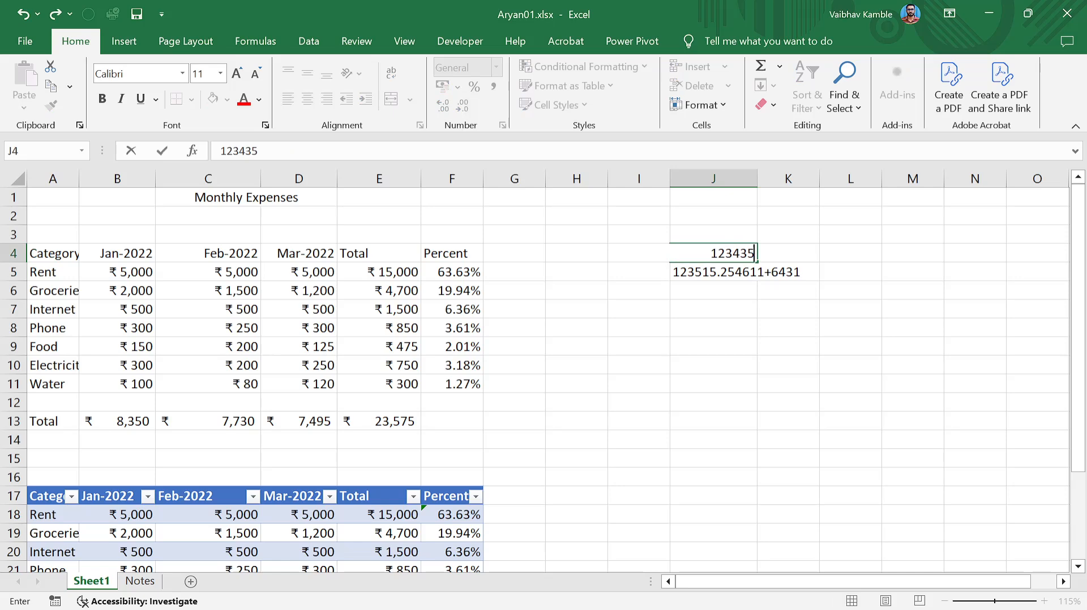
pyautogui.press('Return')
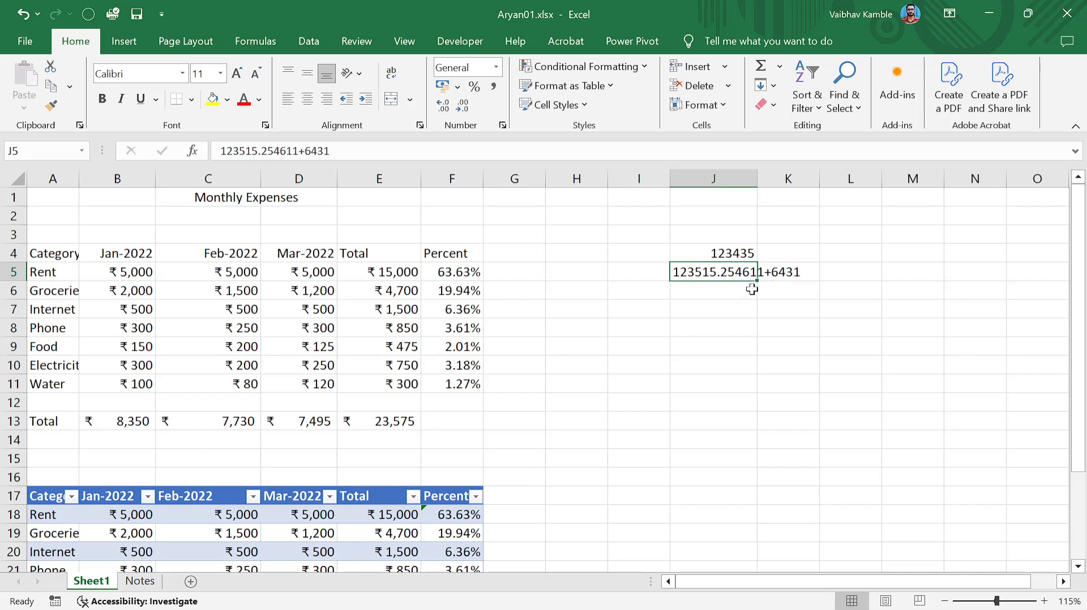
pyautogui.doubleClick(719, 273)
pyautogui.press('BackSpace')
pyautogui.press('Return')
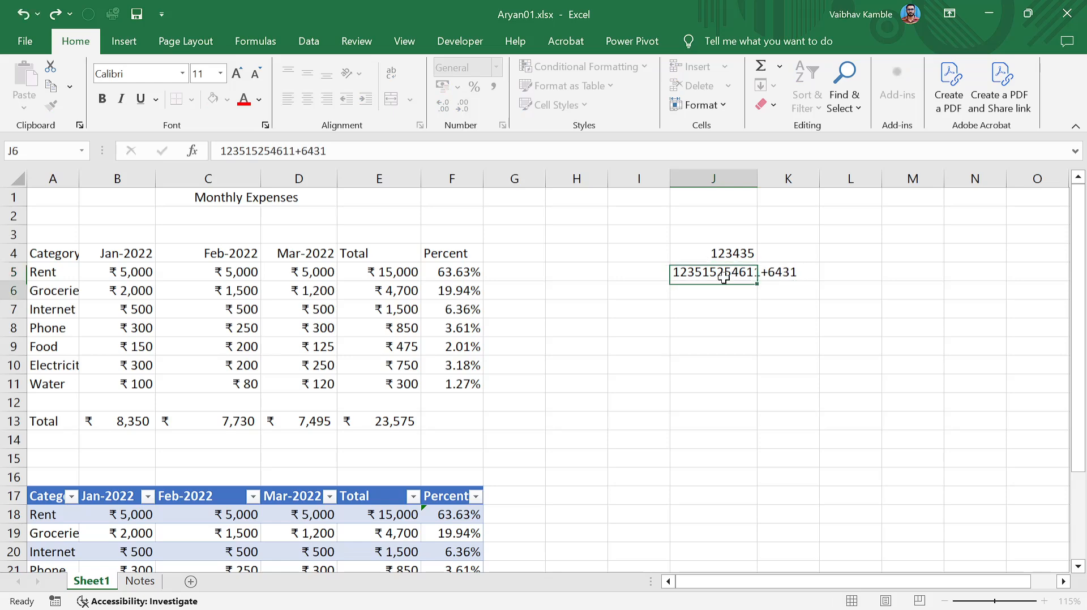
pyautogui.click(736, 269)
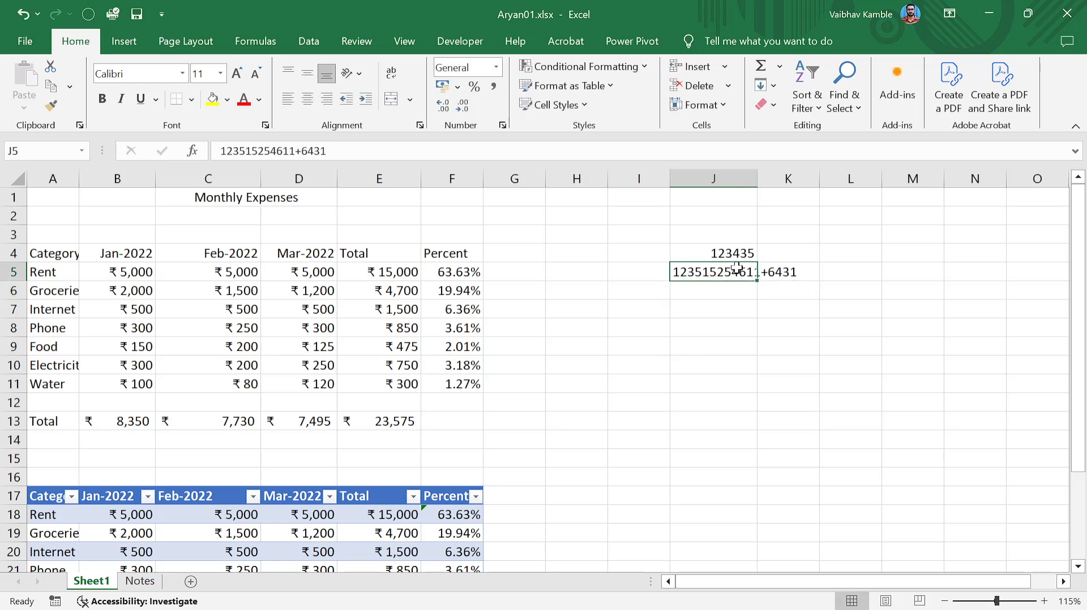
pyautogui.write('123415641634')
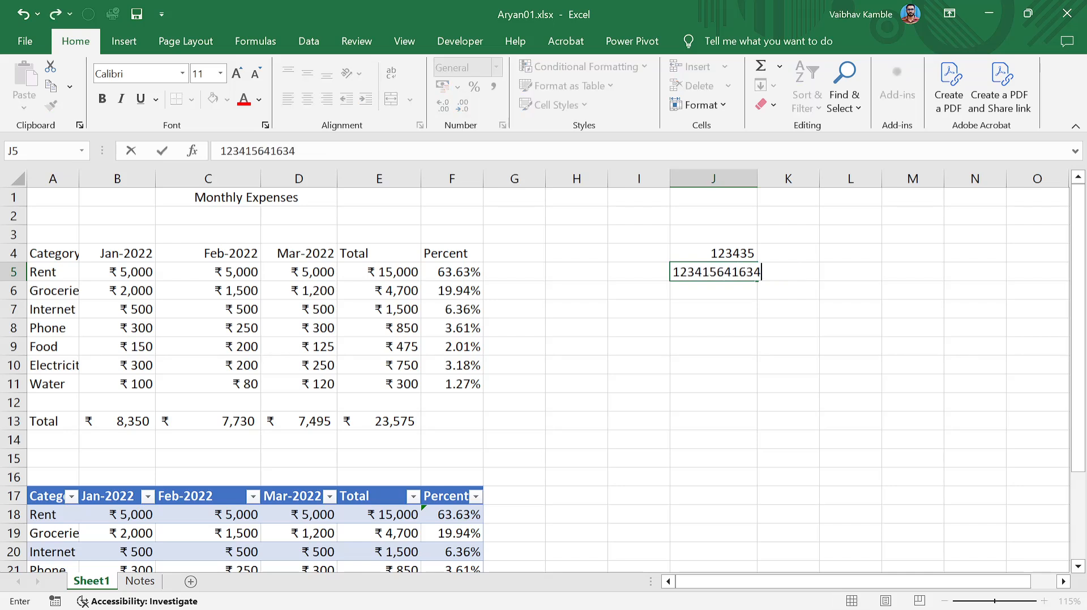
pyautogui.write('51358645164645')
pyautogui.press('Return')
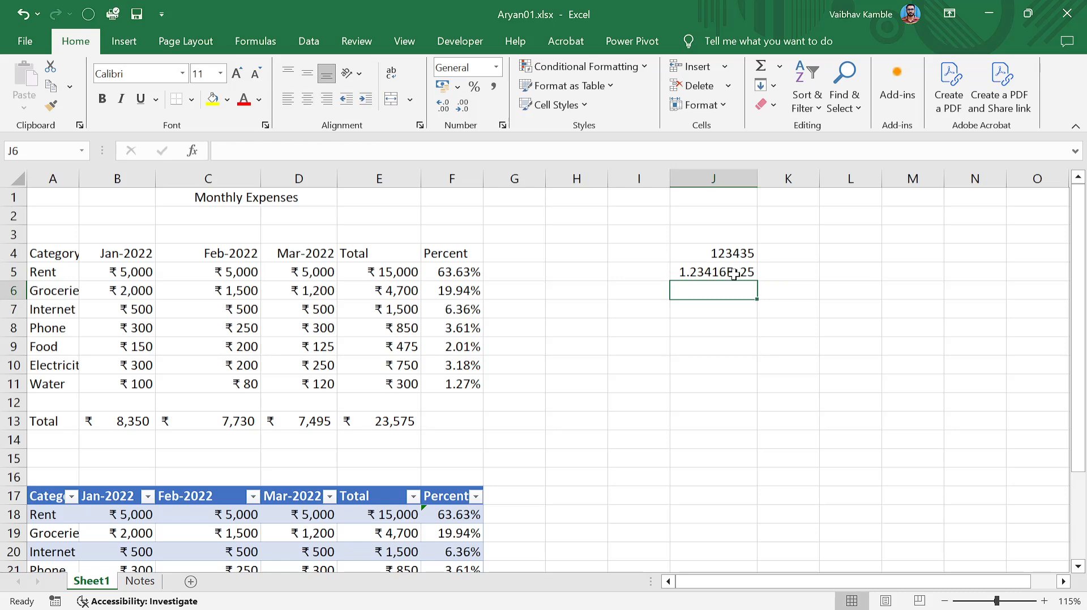
# Edit J5's long value in place, deleting a character from it.
pyautogui.click(734, 278)
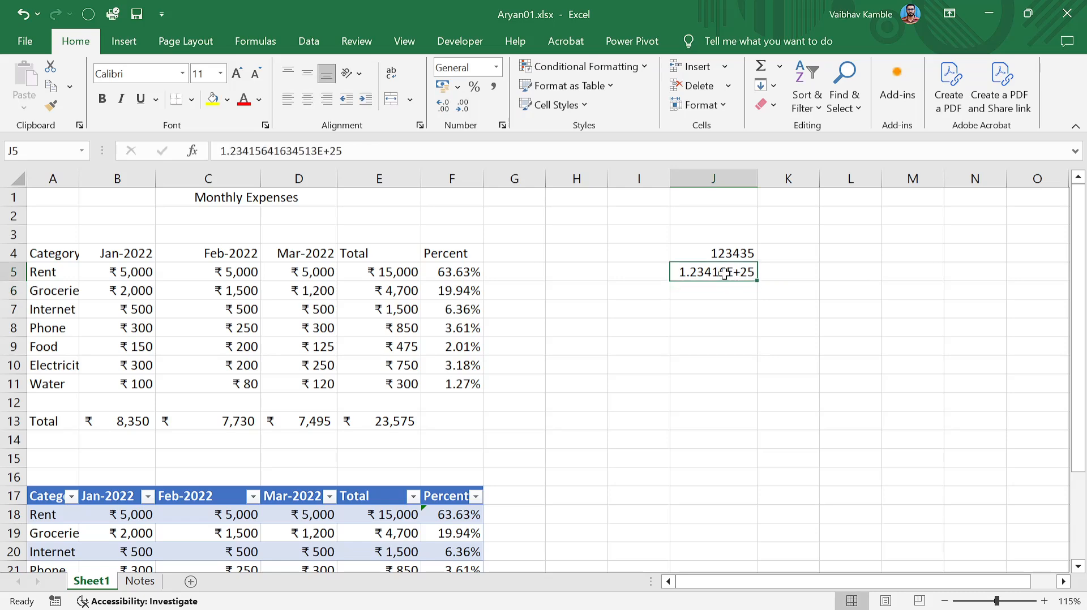
pyautogui.doubleClick(696, 276)
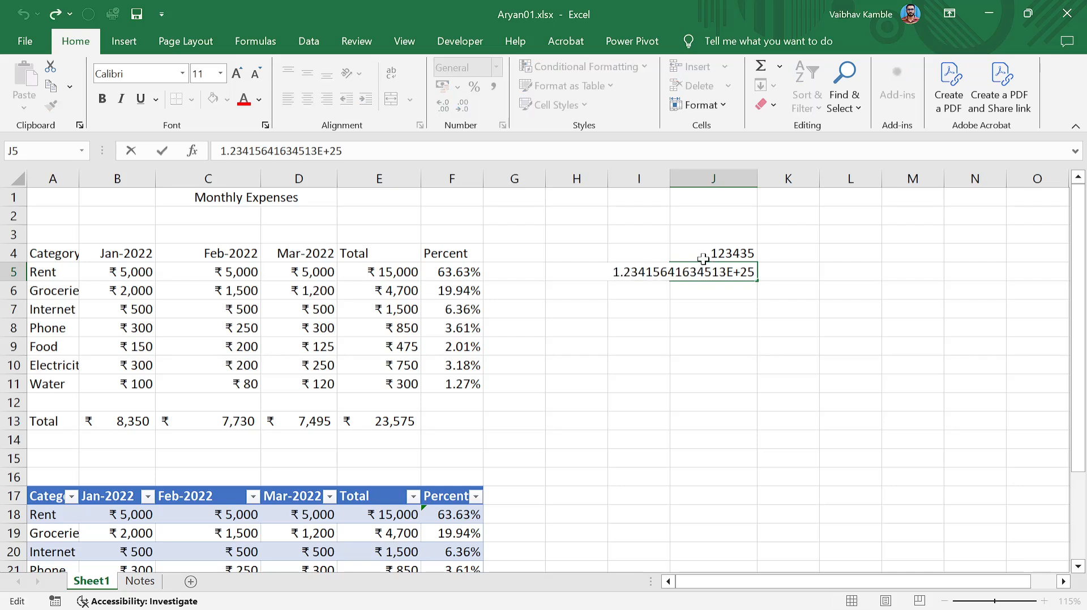
pyautogui.press('BackSpace')
pyautogui.press('Return')
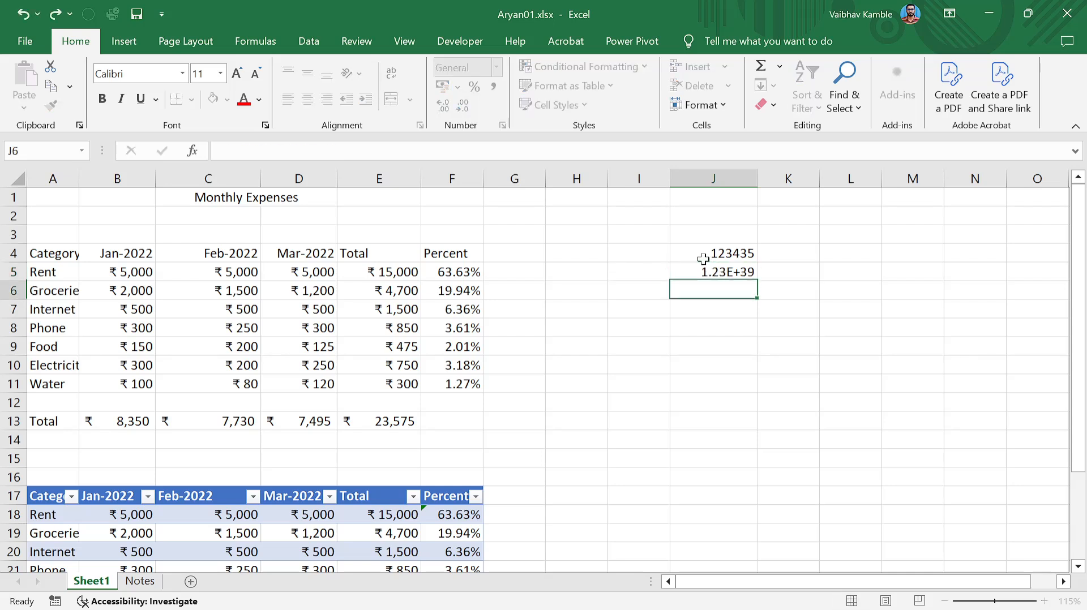
pyautogui.click(712, 275)
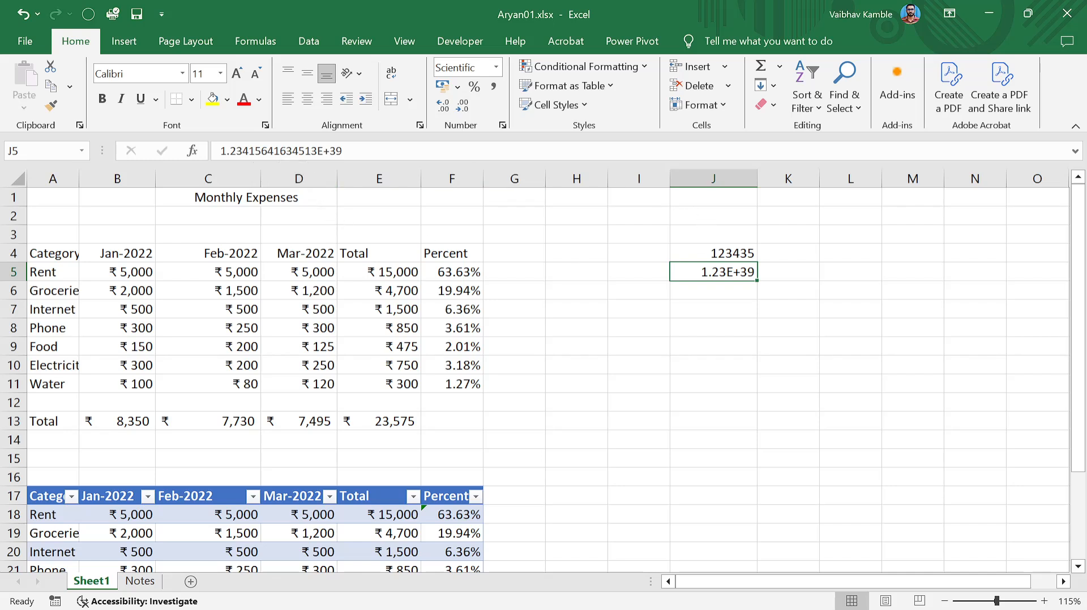
# Erase the contents of J5 so the cell is blank.
pyautogui.press('F2')
pyautogui.doubleClick(717, 273)
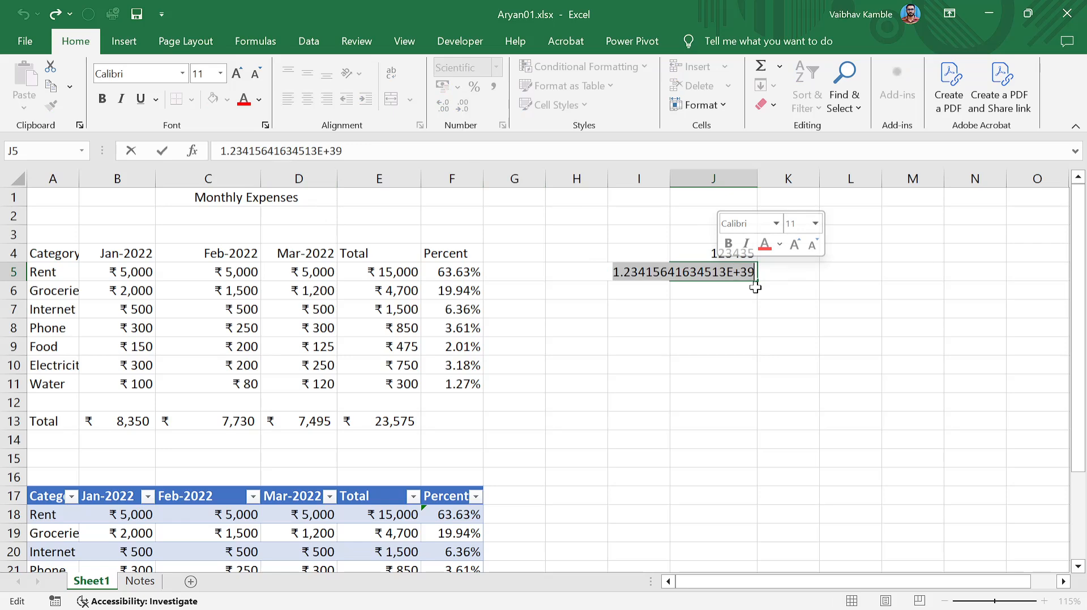
pyautogui.write('1232')
pyautogui.press('BackSpace')
pyautogui.press('BackSpace')
pyautogui.press('BackSpace')
pyautogui.press('BackSpace')
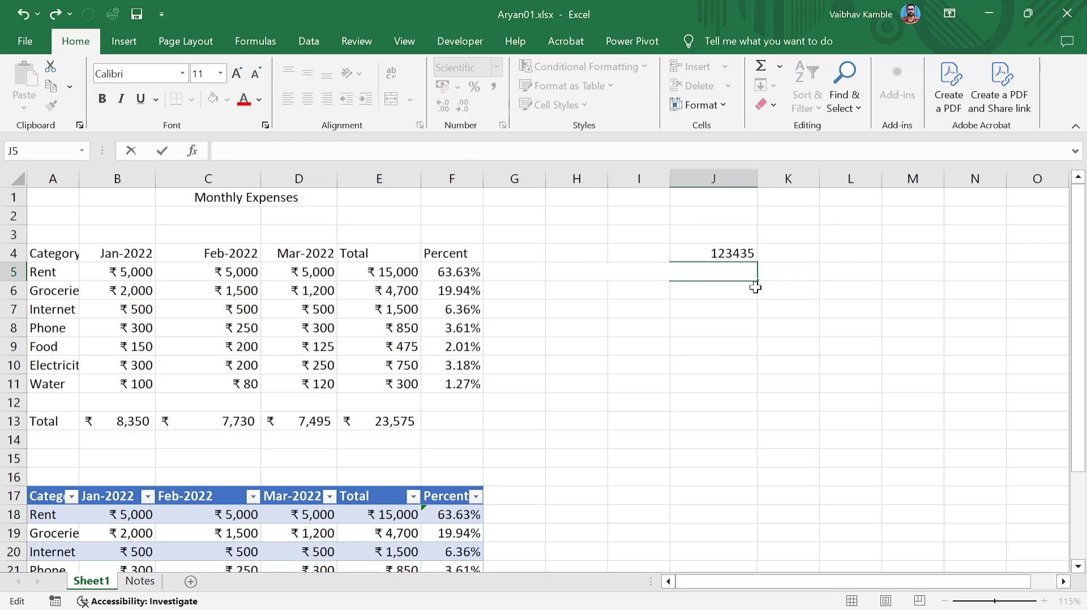
pyautogui.click(741, 251)
# Clear J4 and write the note 'this is my first nmpte' in I4.
pyautogui.press('Delete')
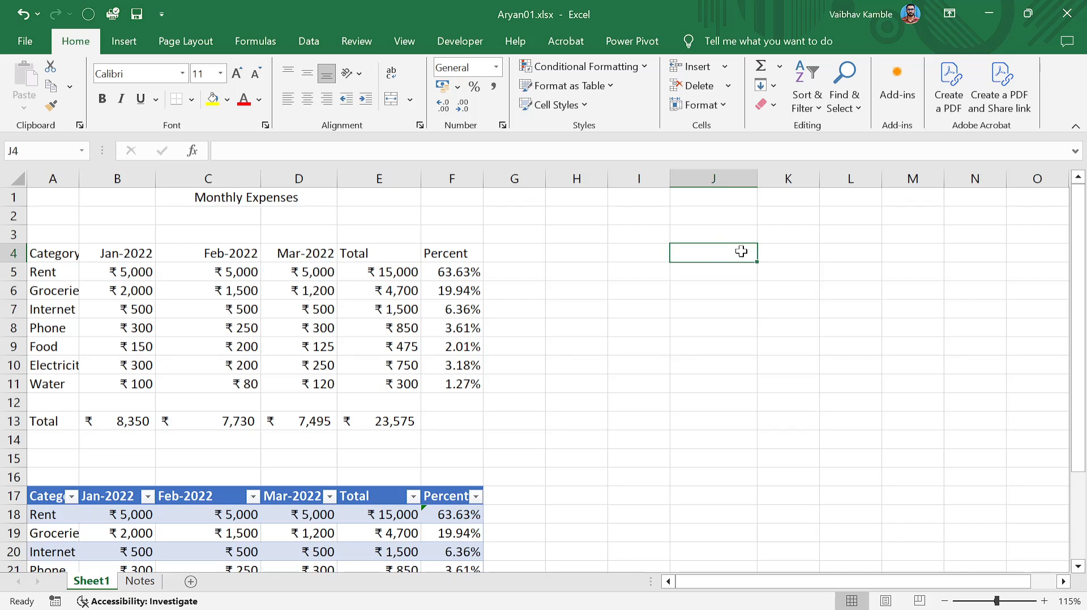
pyautogui.press('Left')
pyautogui.press('Left')
pyautogui.press('Right')
pyautogui.write('t')
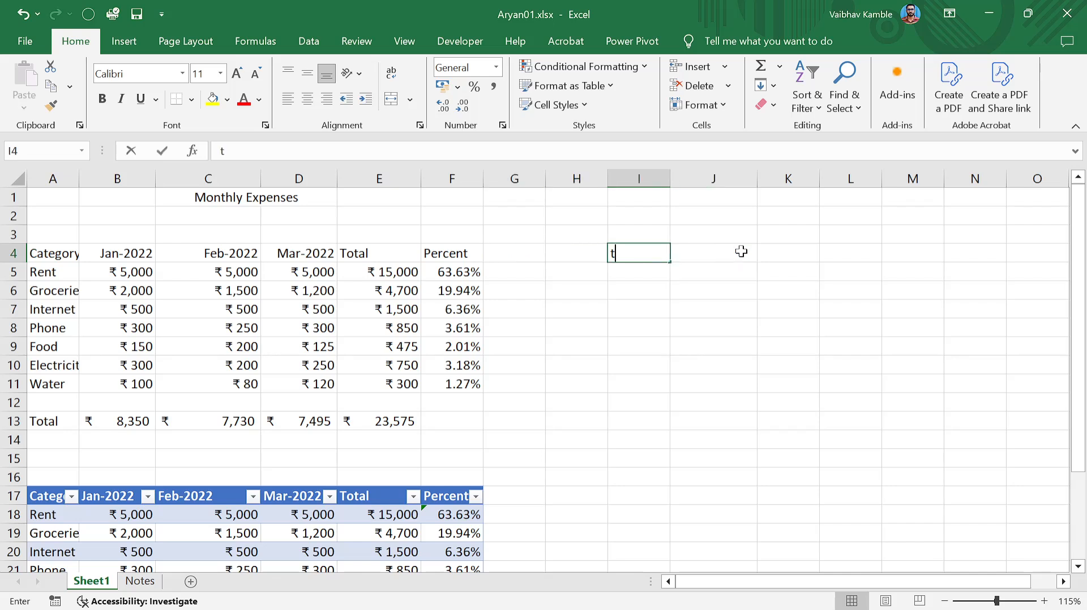
pyautogui.write('his is my f')
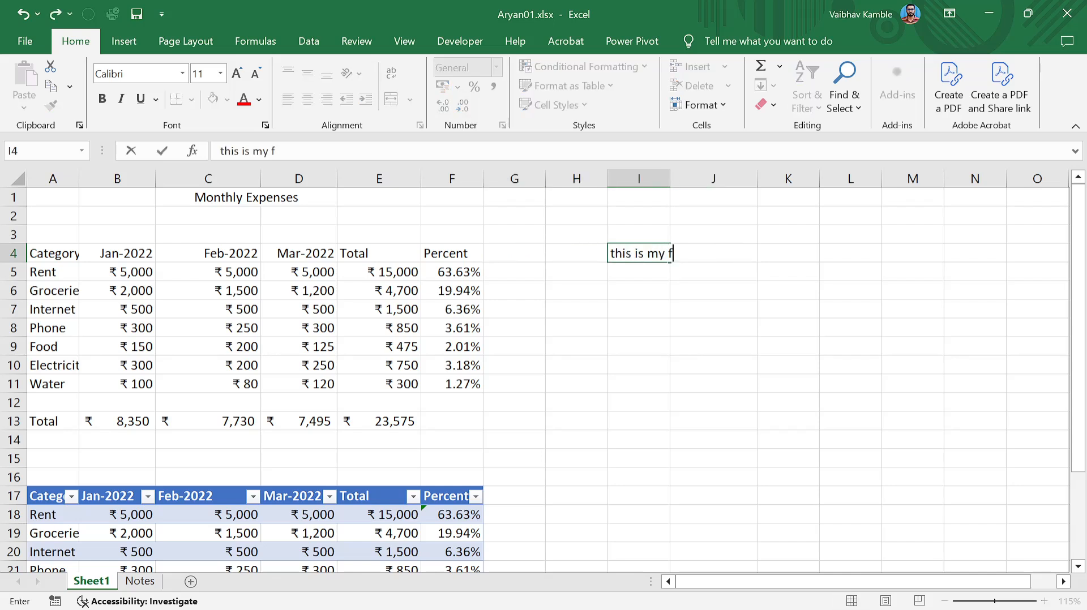
pyautogui.write('irst nmpte')
pyautogui.hotkey('ctrl', 'Return')
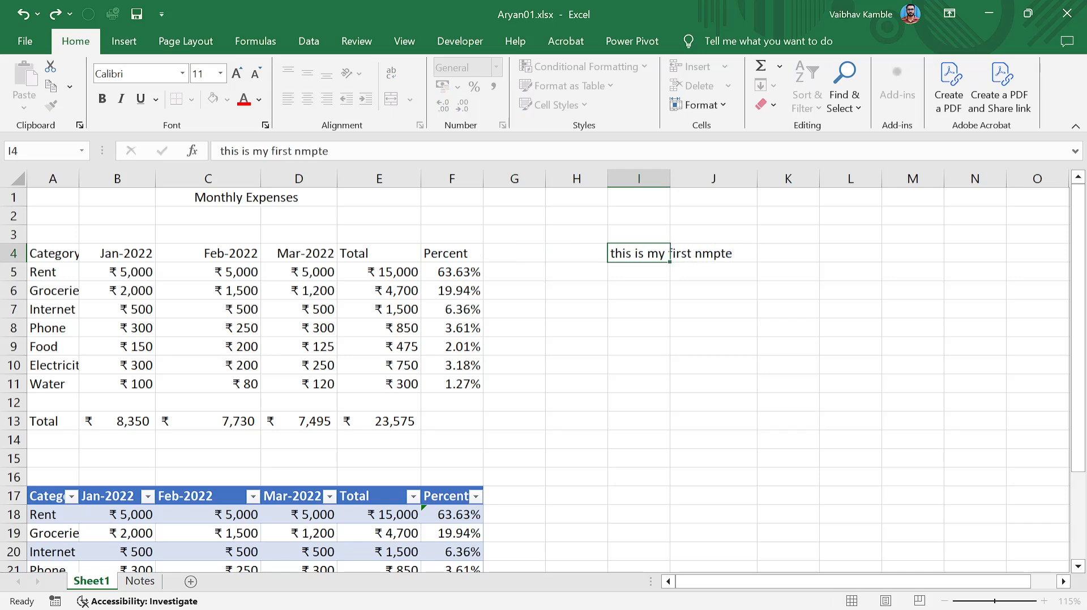
pyautogui.hotkey('ctrl', 'shift', 'Left')
pyautogui.click(741, 251)
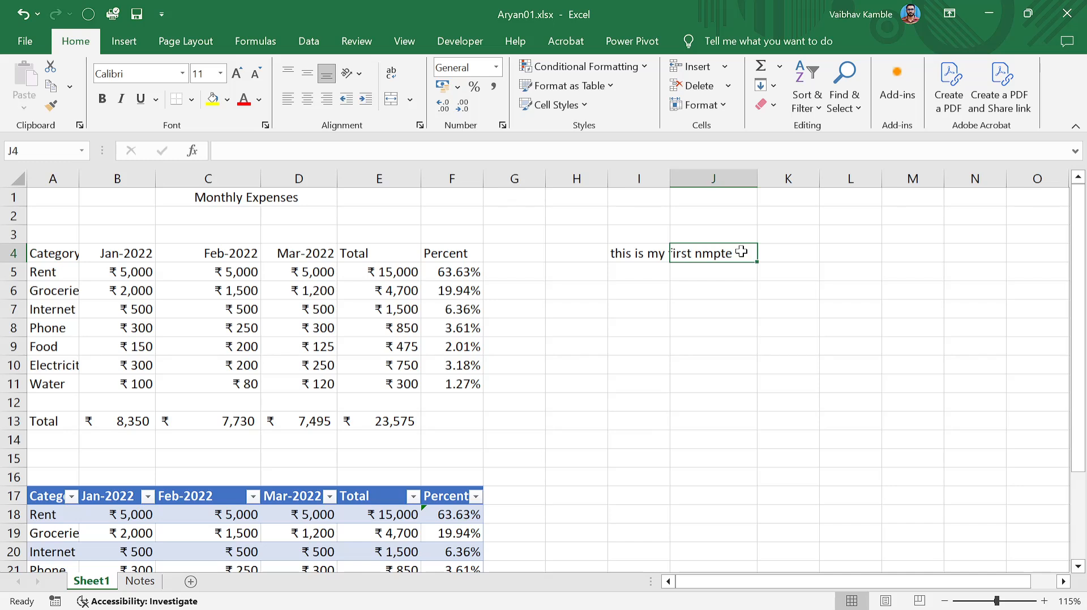
pyautogui.press('Left')
# Fix the misspelled last word in I4, first to 'notebook', then to 'workbook'.
pyautogui.click(522, 148)
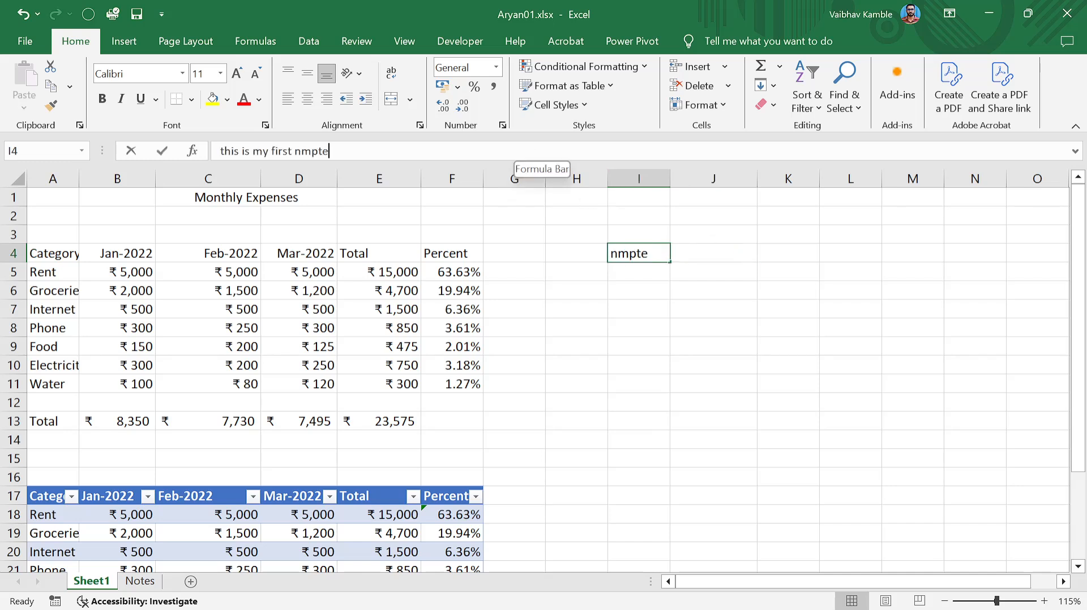
pyautogui.hotkey('ctrl', 'shift', 'Left')
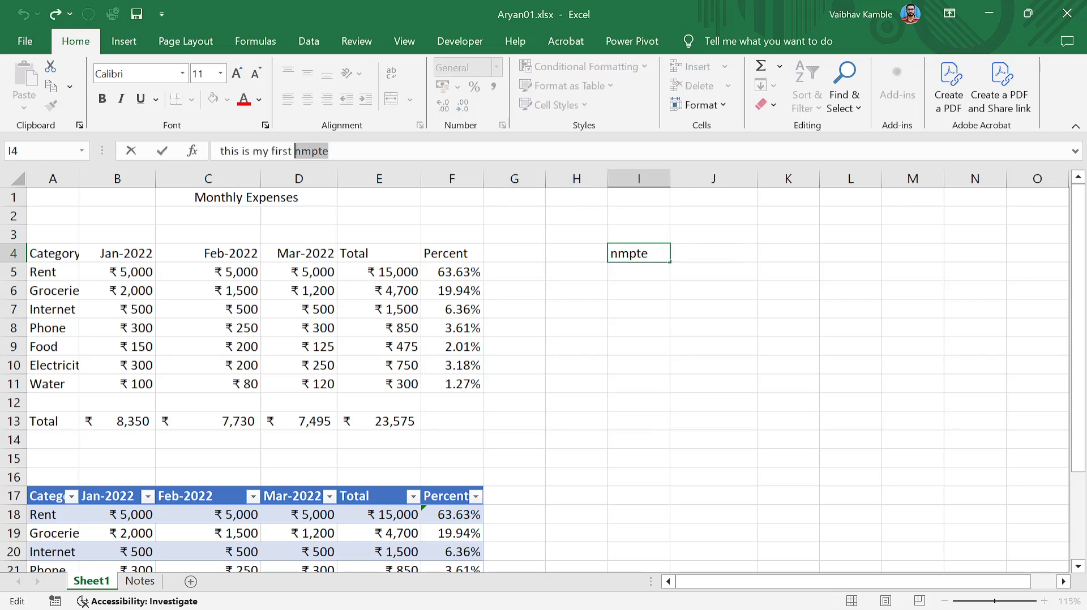
pyautogui.write('notebook')
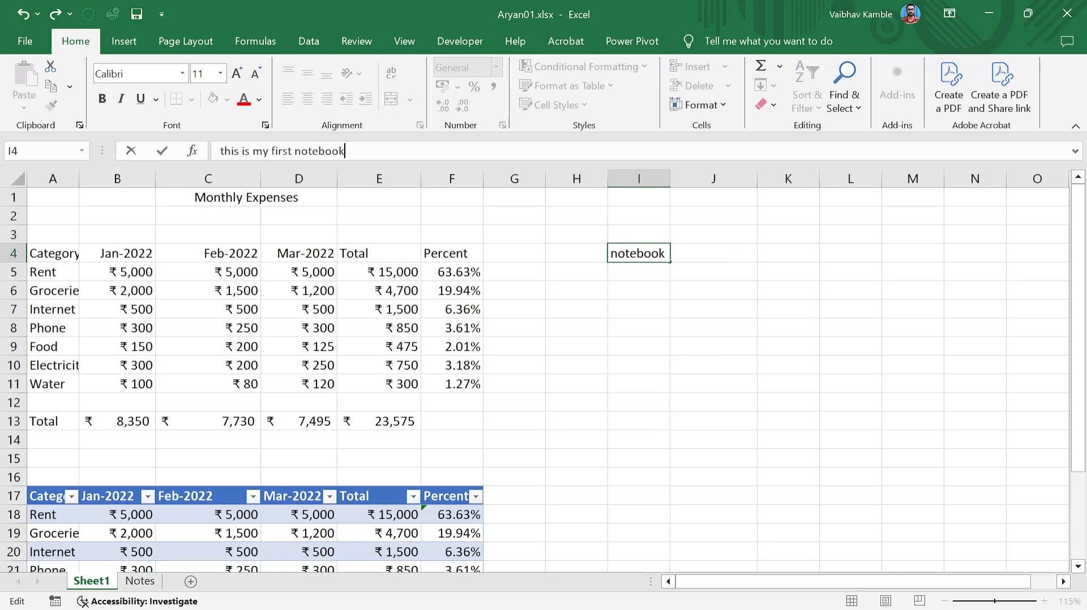
pyautogui.hotkey('ctrl', 'shift', 'Left')
pyautogui.write('workbook')
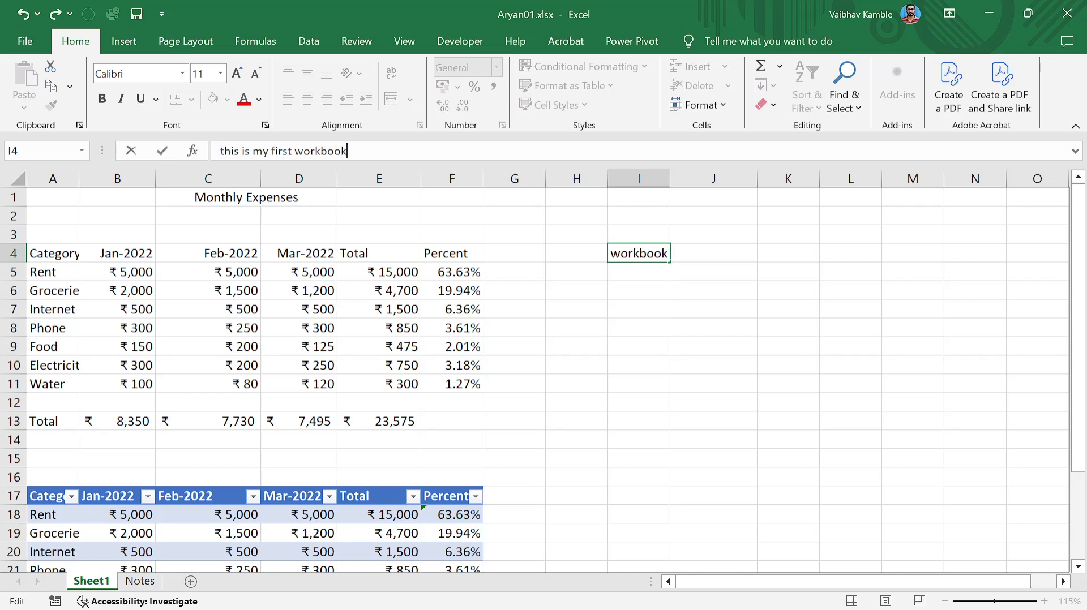
pyautogui.press('Return')
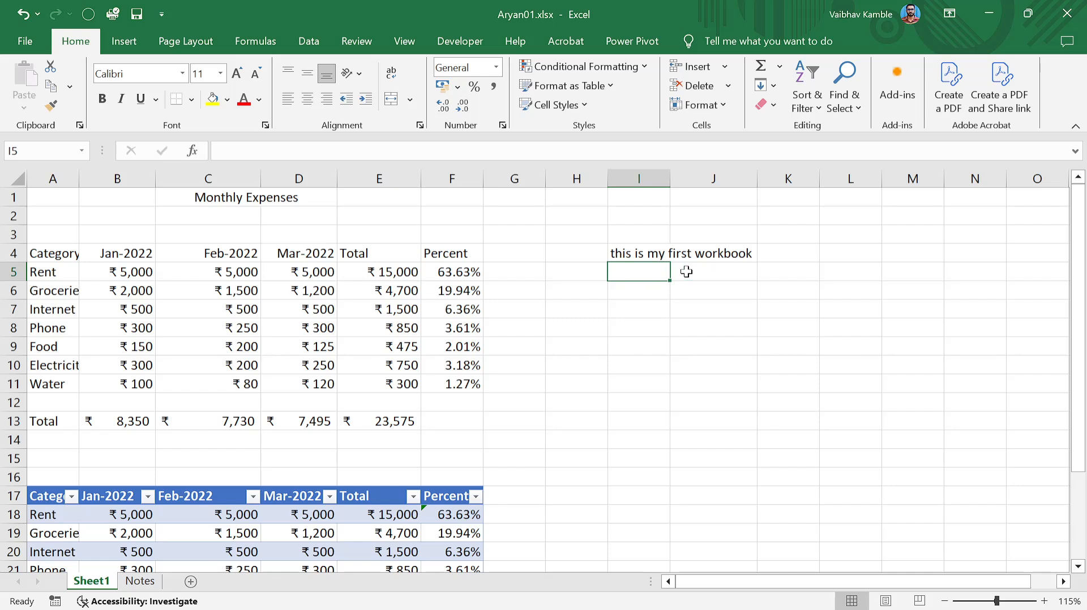
pyautogui.click(938, 530)
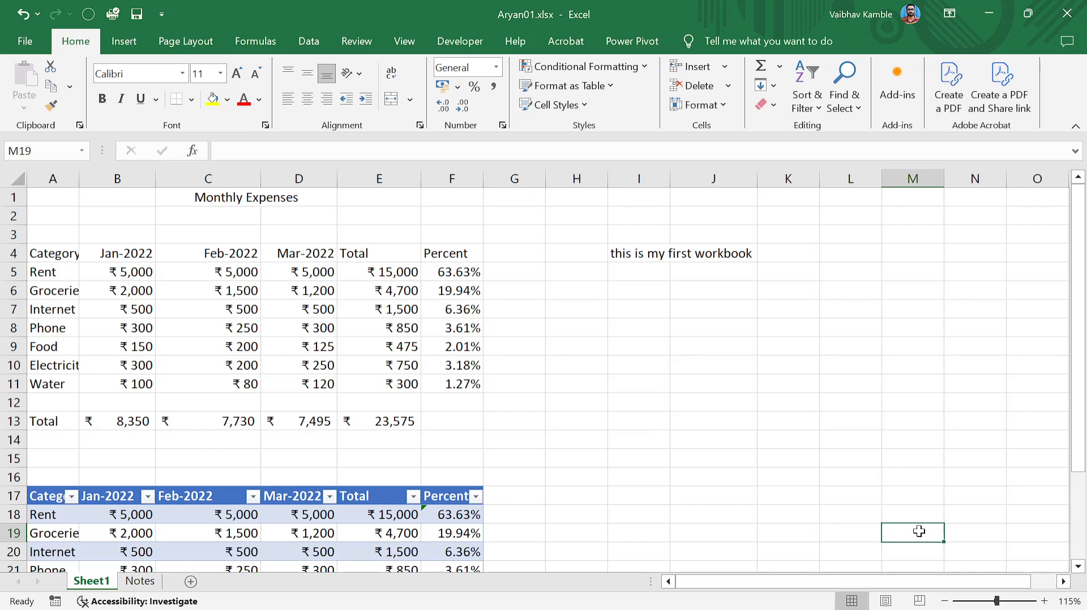
pyautogui.click(673, 495)
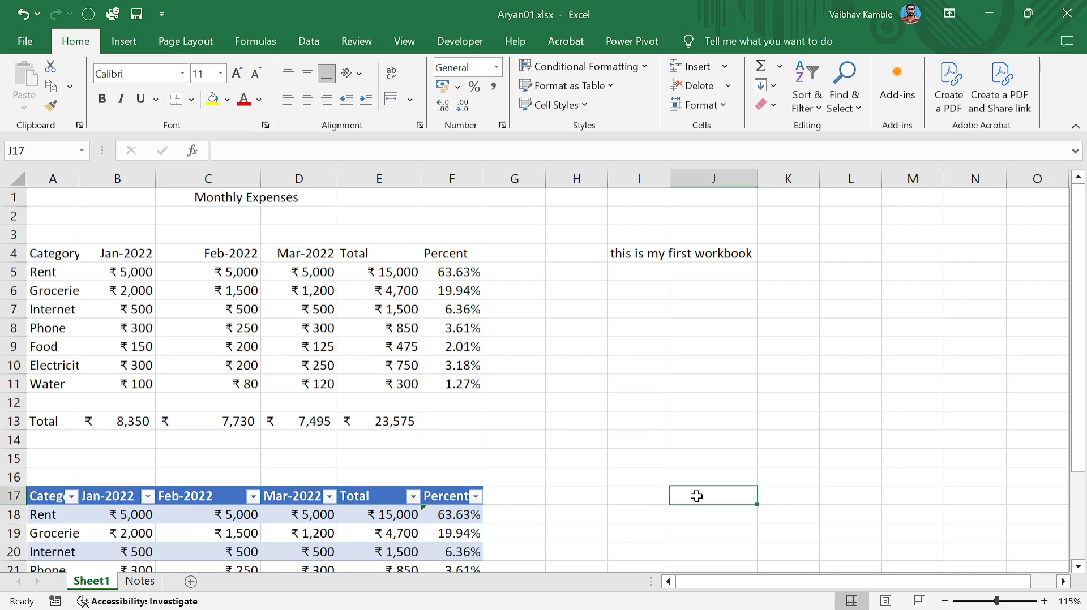
pyautogui.click(707, 474)
pyautogui.click(715, 456)
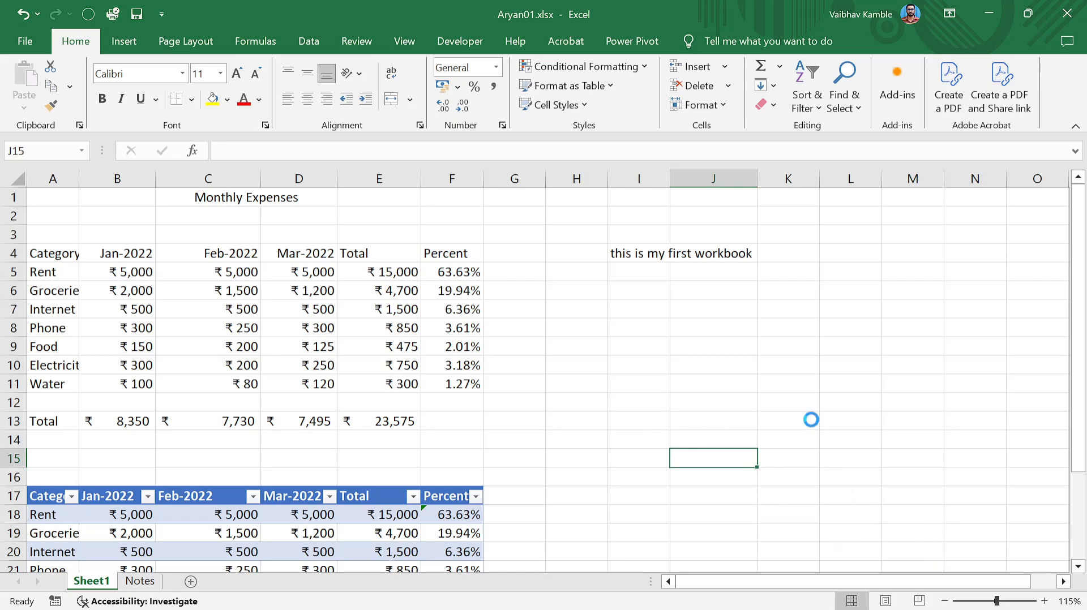
pyautogui.scroll(-7, 811, 419)
pyautogui.click(816, 382)
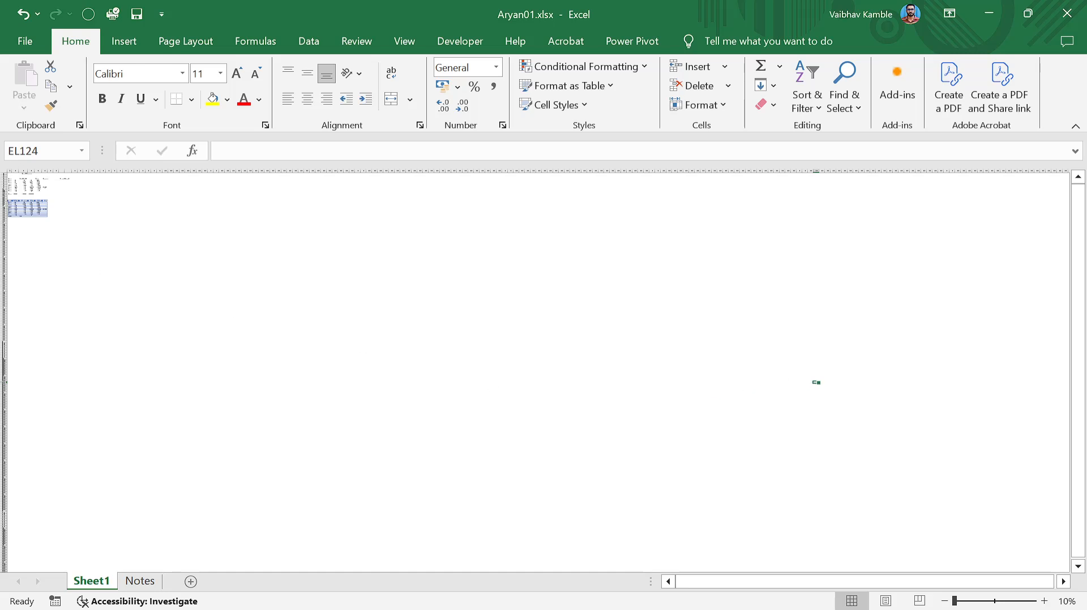
pyautogui.keyDown('ctrl'); pyautogui.scroll(9, 85, 264); pyautogui.keyUp('ctrl')
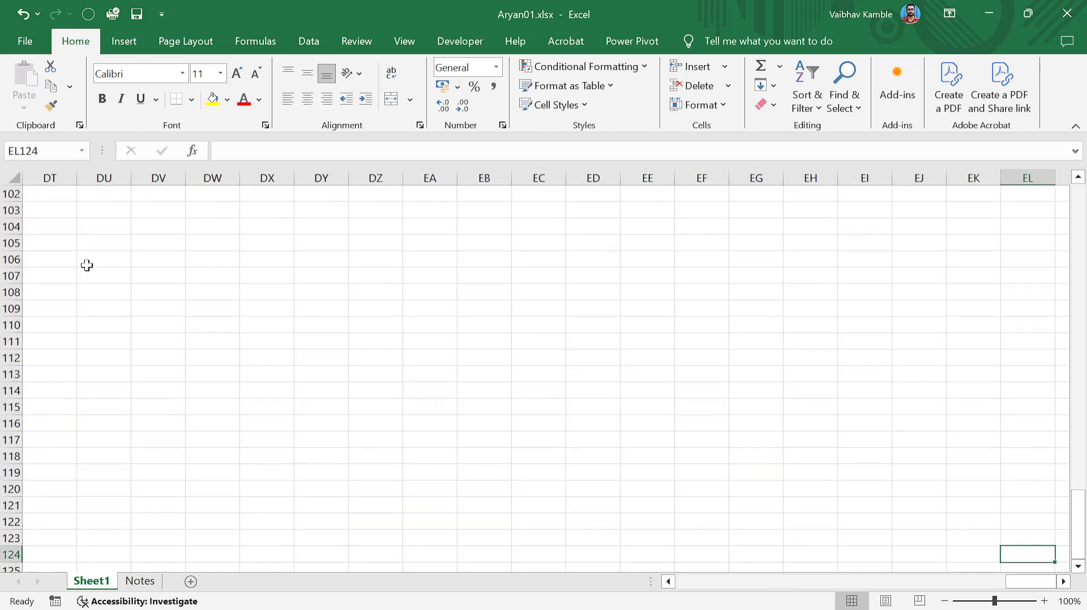
pyautogui.scroll(13, 90, 260)
pyautogui.scroll(-17, 114, 264)
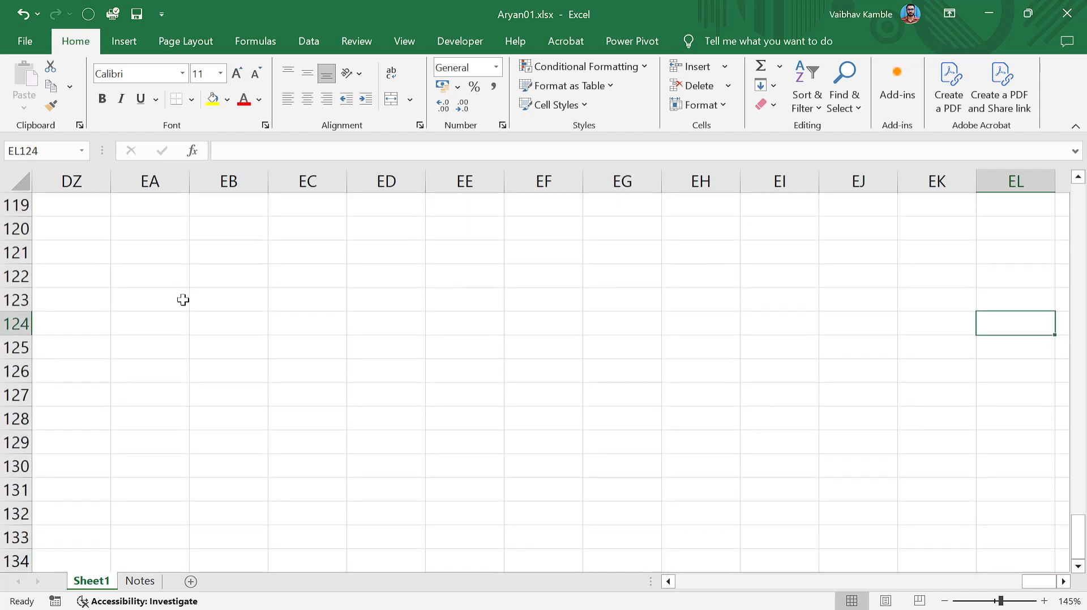
pyautogui.press('Home')
pyautogui.hotkey('ctrl', 'Up')
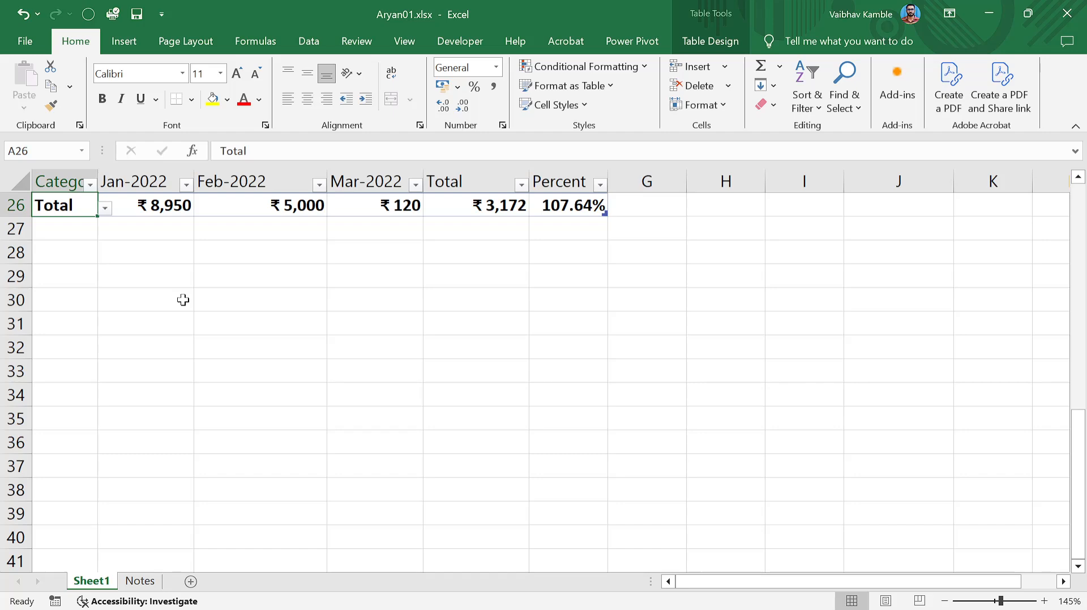
pyautogui.hotkey('ctrl', 'Home')
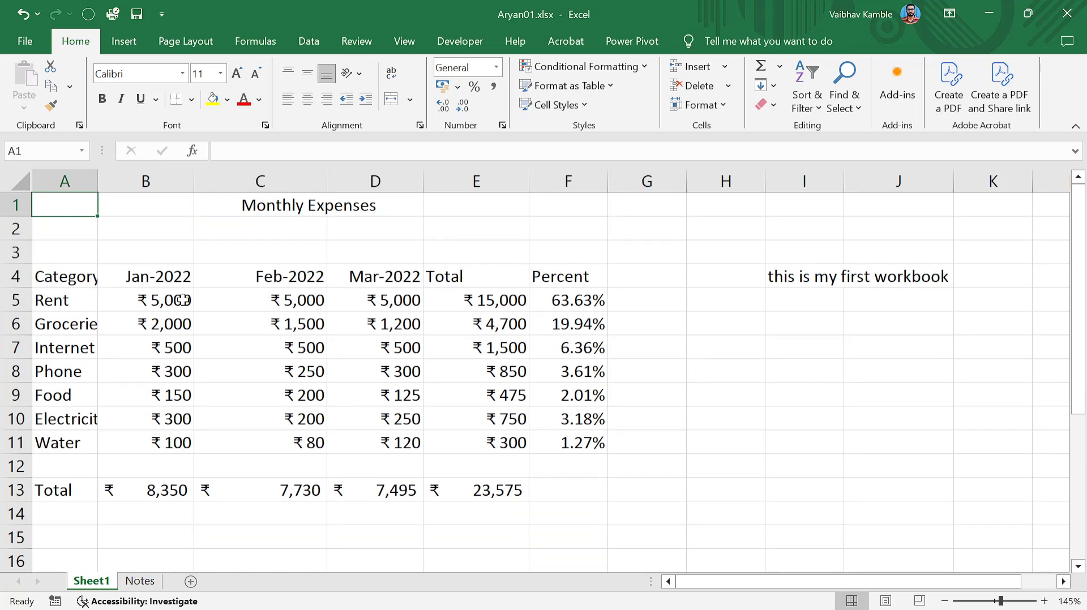
pyautogui.scroll(-2, 419, 306)
pyautogui.scroll(2, 419, 307)
pyautogui.click(818, 282)
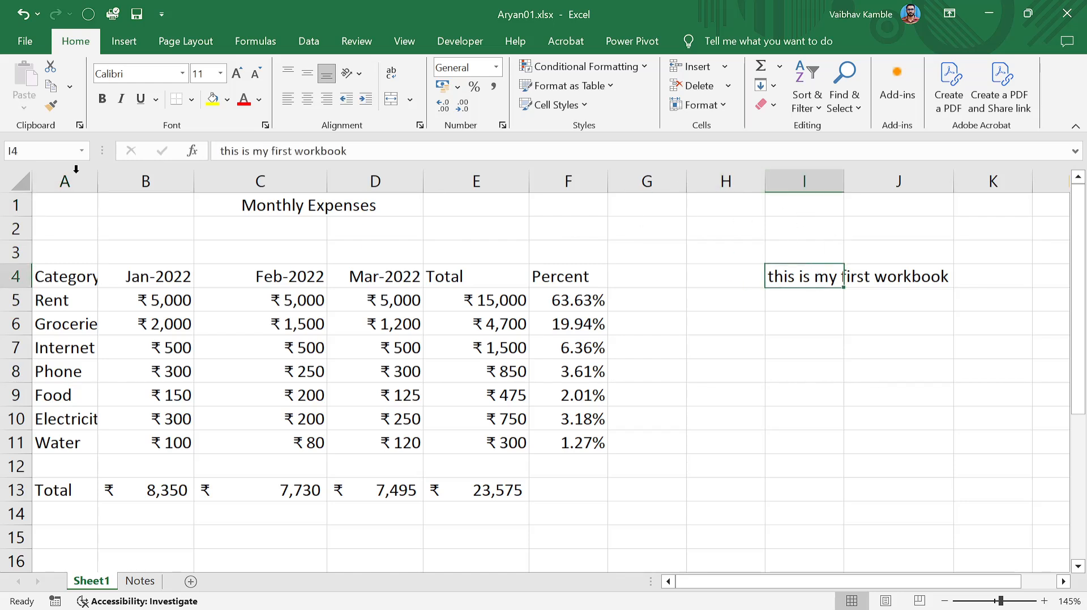
pyautogui.click(23, 151)
pyautogui.click(827, 281)
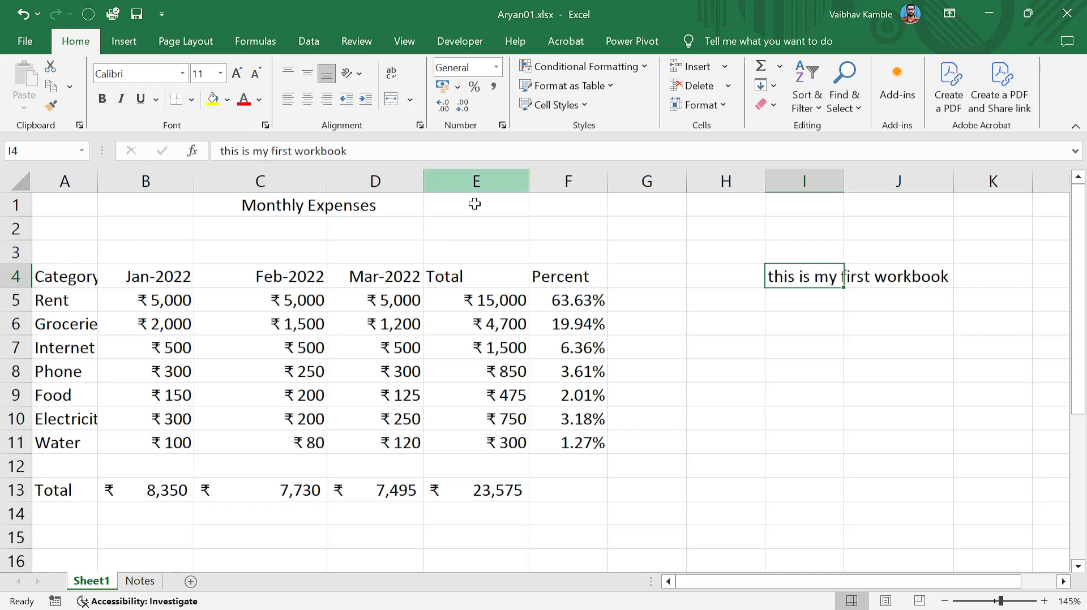
pyautogui.click(386, 395)
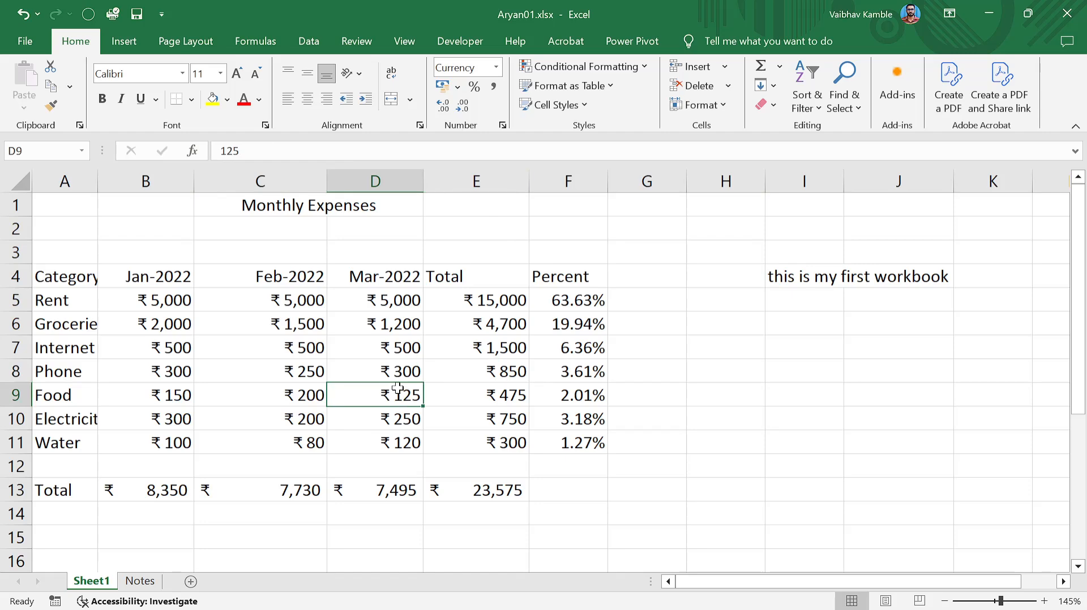
pyautogui.click(805, 278)
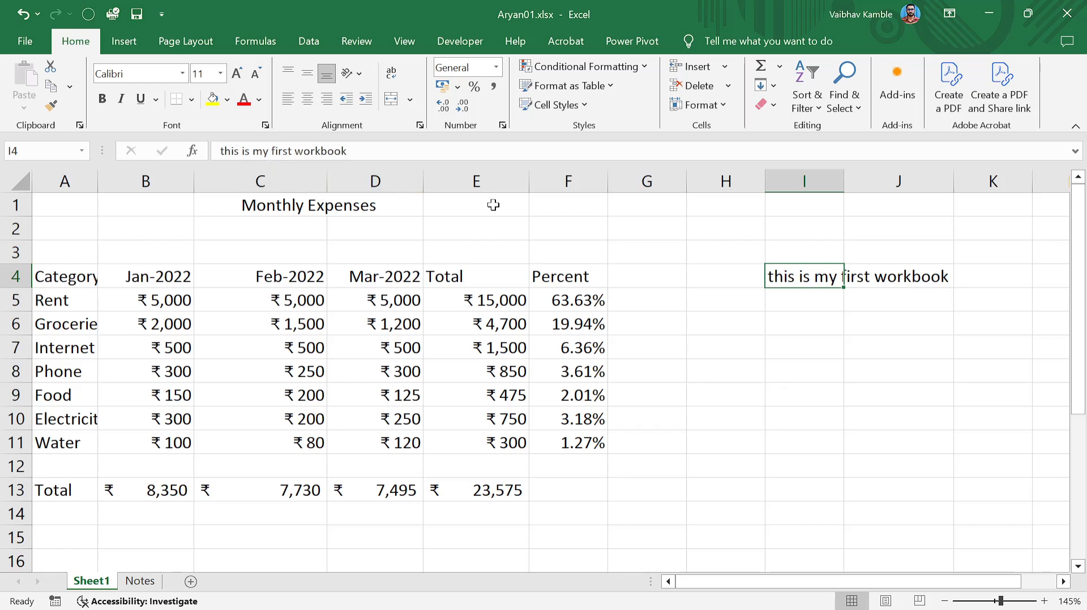
pyautogui.click(873, 272)
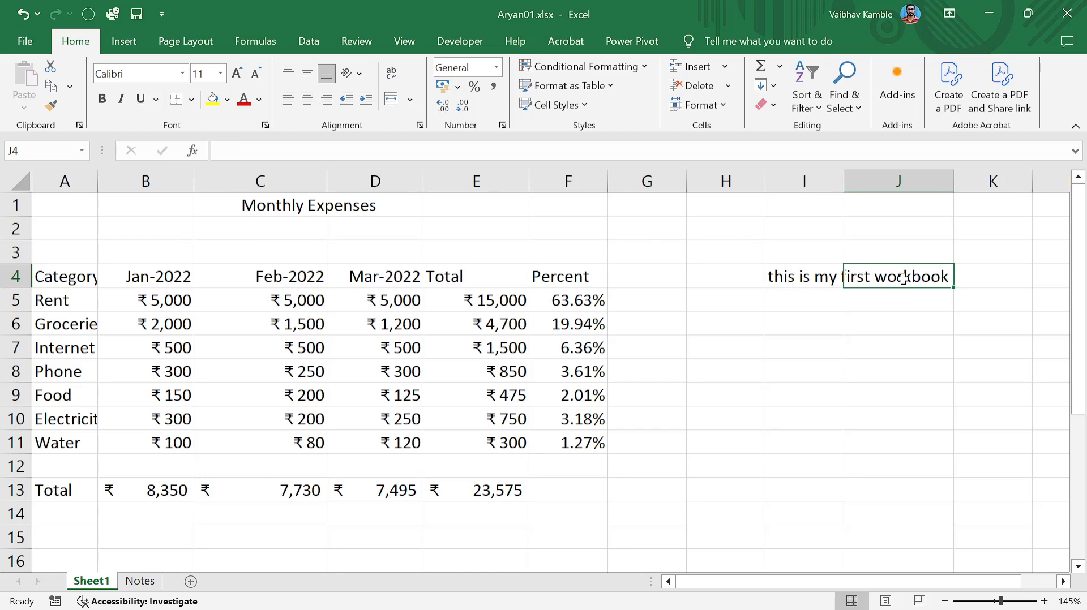
pyautogui.click(803, 277)
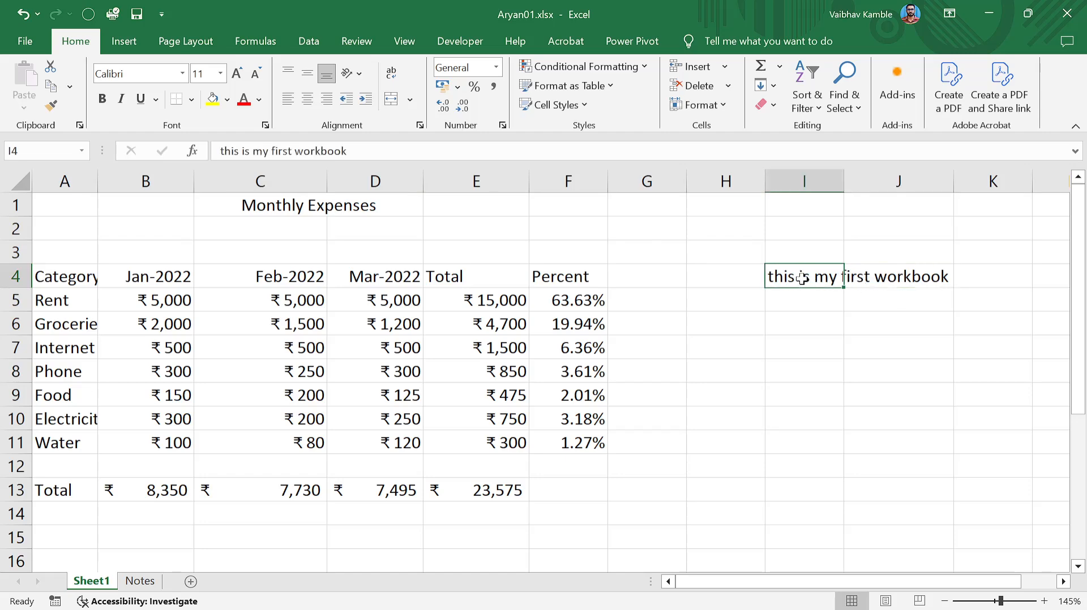
pyautogui.click(897, 279)
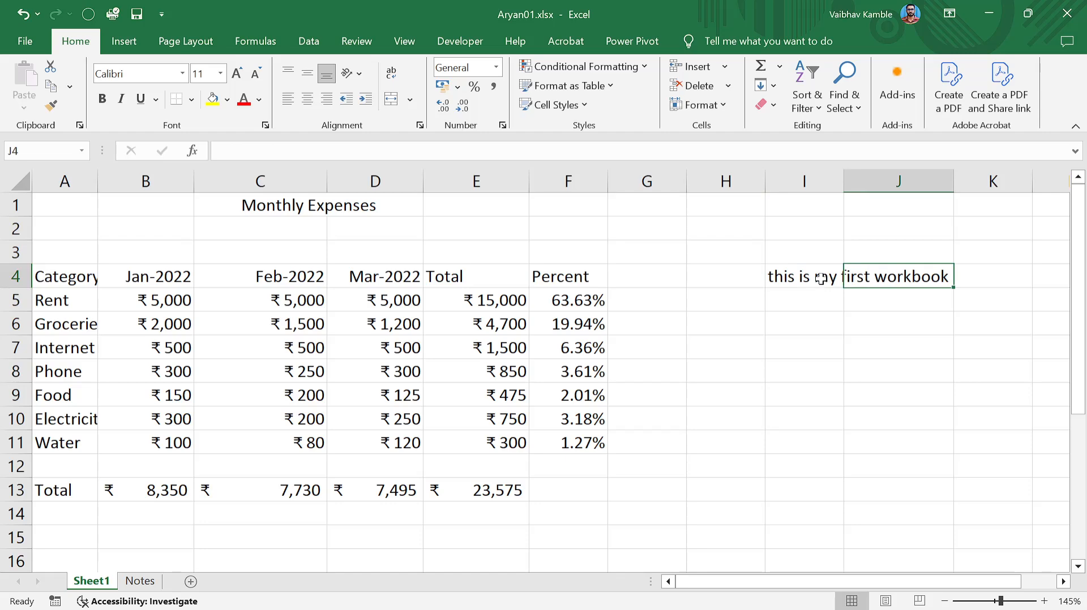
pyautogui.click(826, 277)
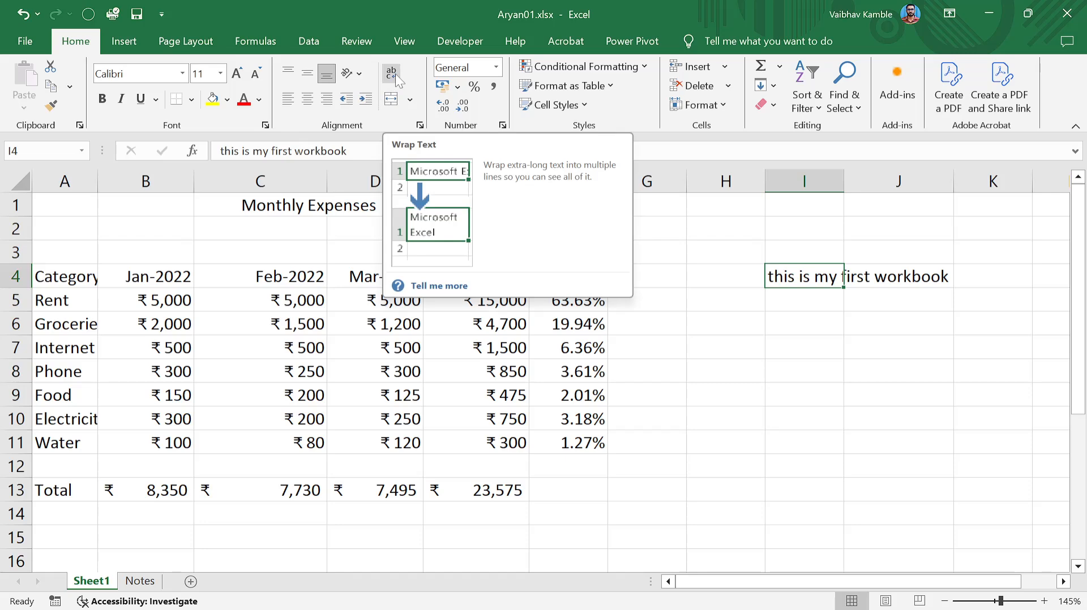
pyautogui.click(393, 73)
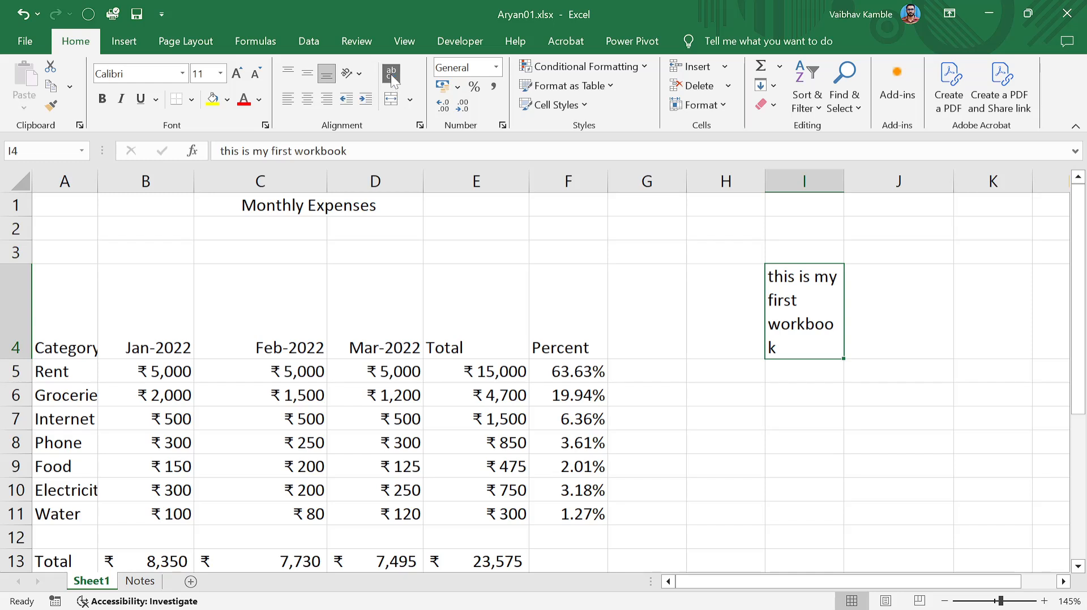
pyautogui.click(391, 74)
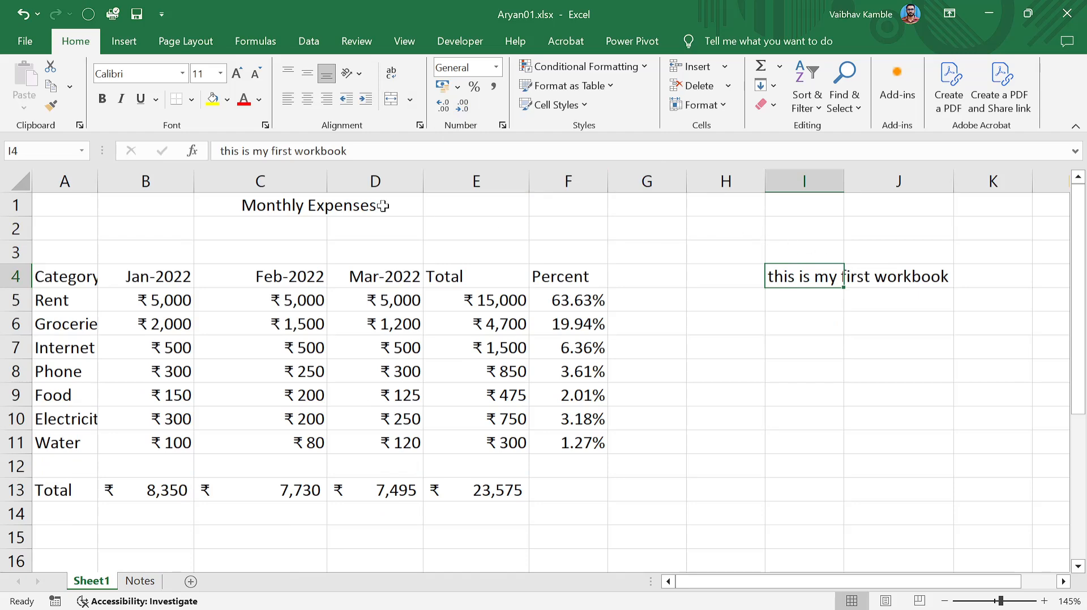
pyautogui.click(855, 277)
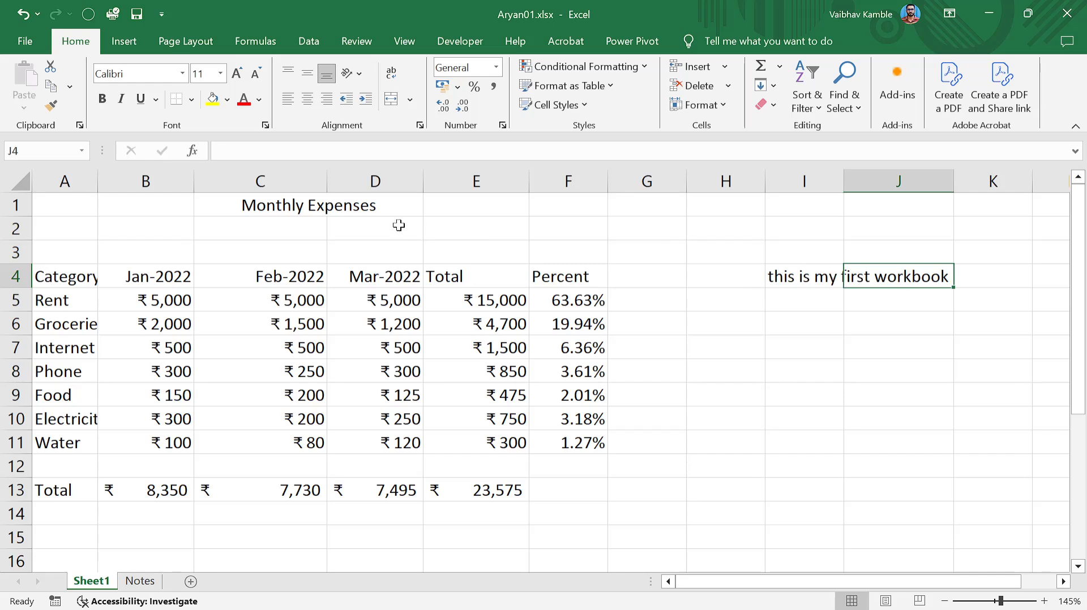
pyautogui.click(298, 206)
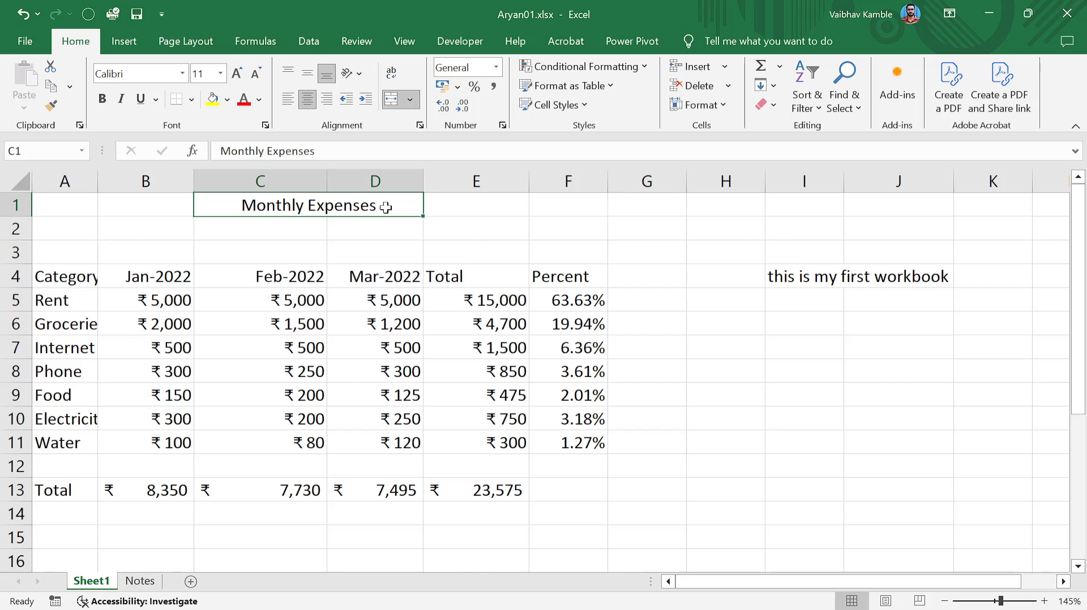
pyautogui.click(804, 275)
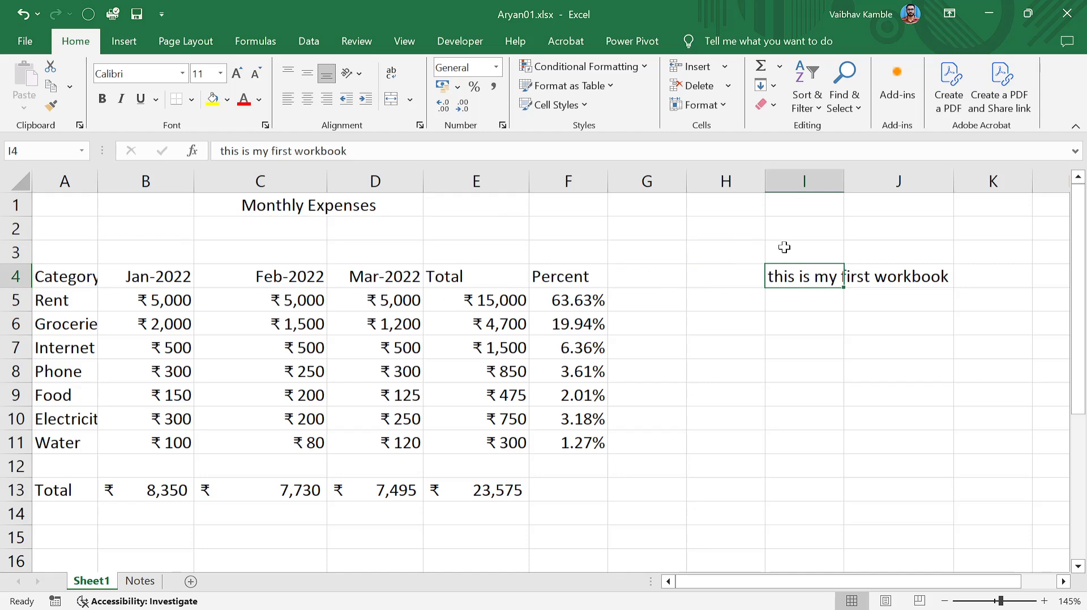
pyautogui.moveTo(848, 180); pyautogui.dragTo(818, 181)
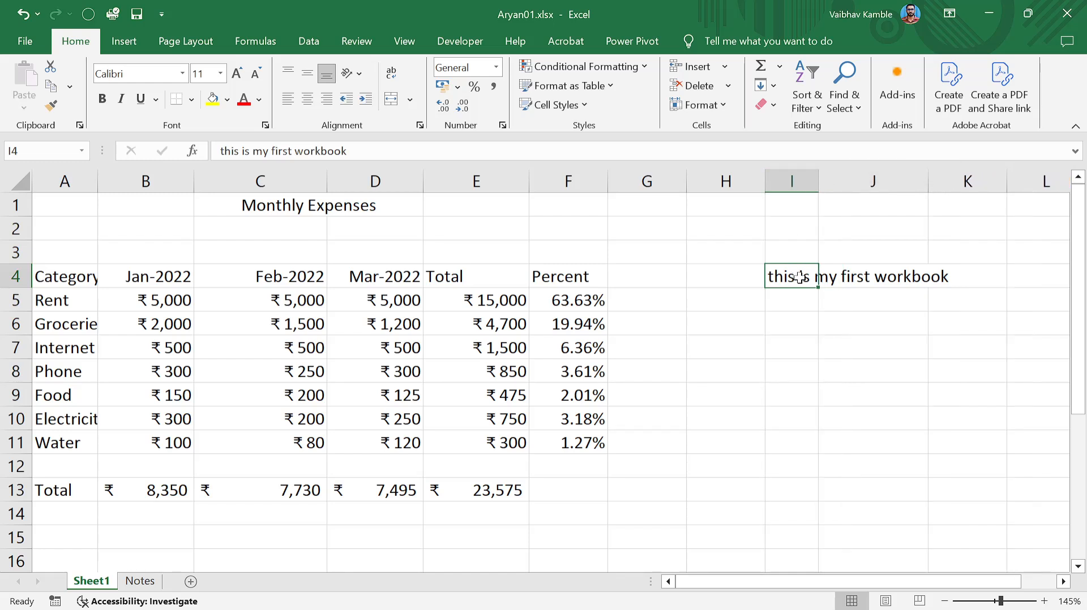
# Enter the date 01-01-2025 in cell I4.
pyautogui.write('01-')
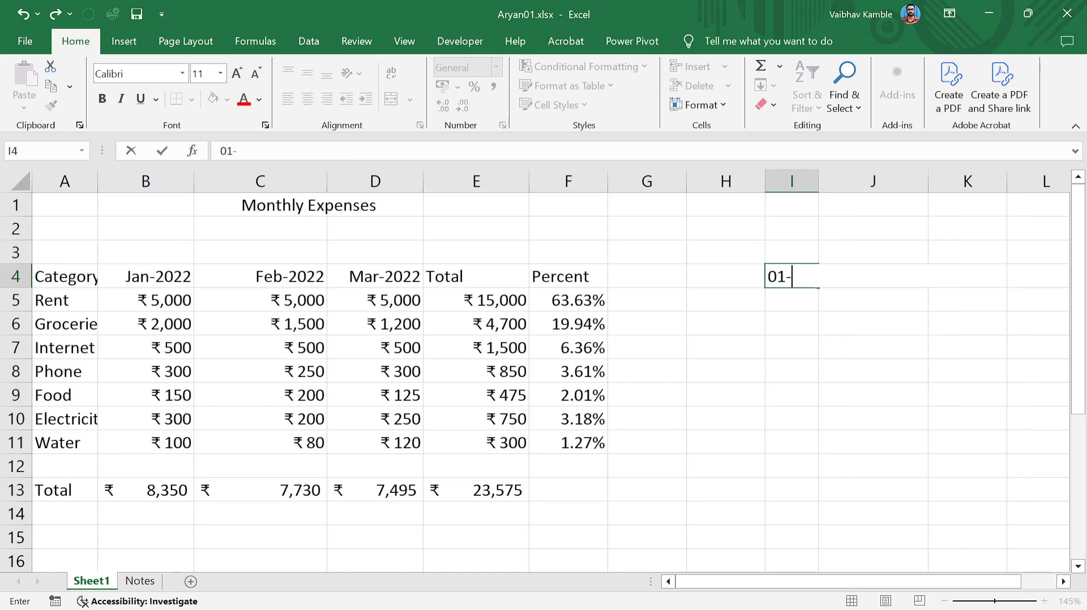
pyautogui.write('01-2025')
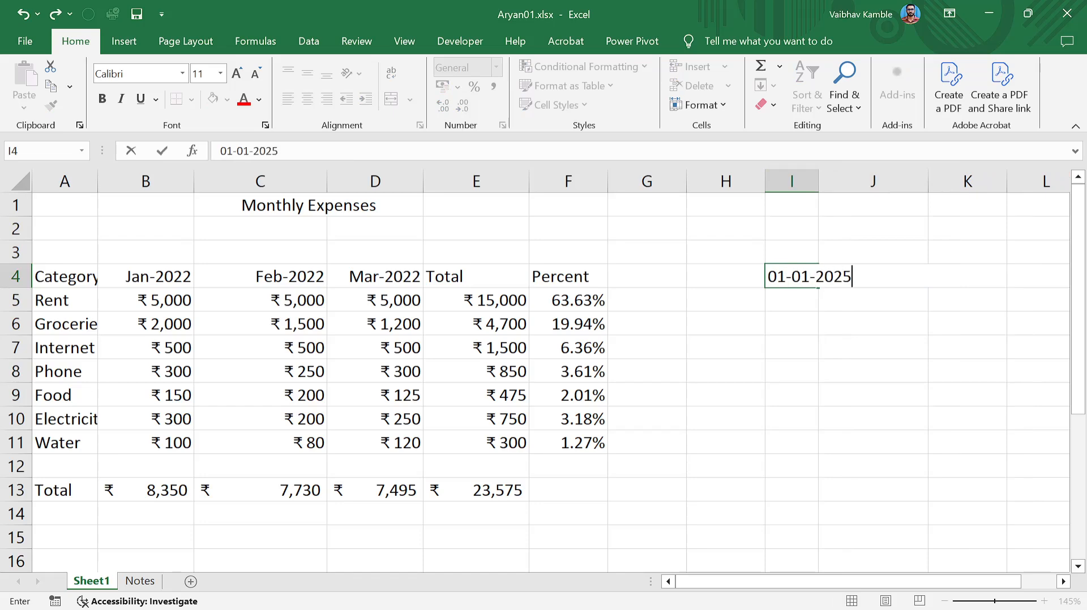
pyautogui.press('Return')
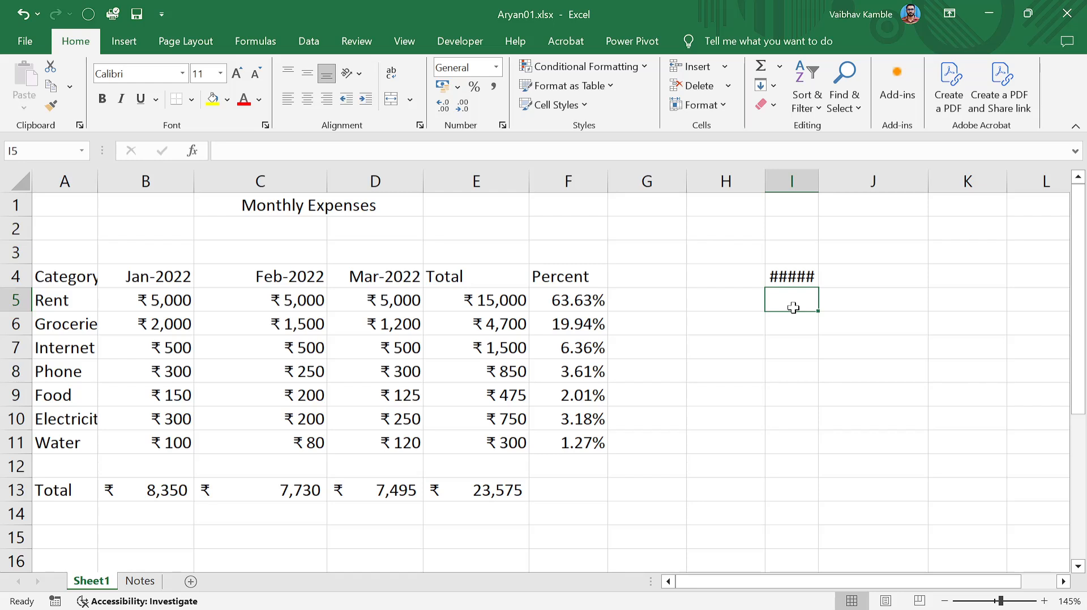
pyautogui.press('Up')
pyautogui.press('Down')
pyautogui.press('Up')
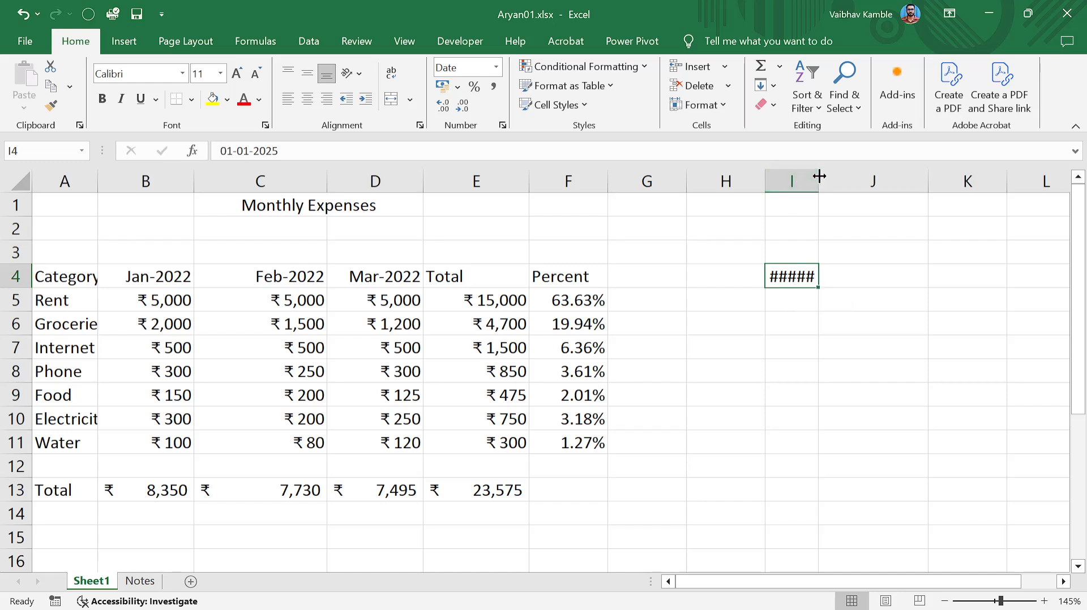
# Narrow column I, then AutoFit it so 01-01-2025 displays fully.
pyautogui.moveTo(818, 181); pyautogui.dragTo(785, 180)
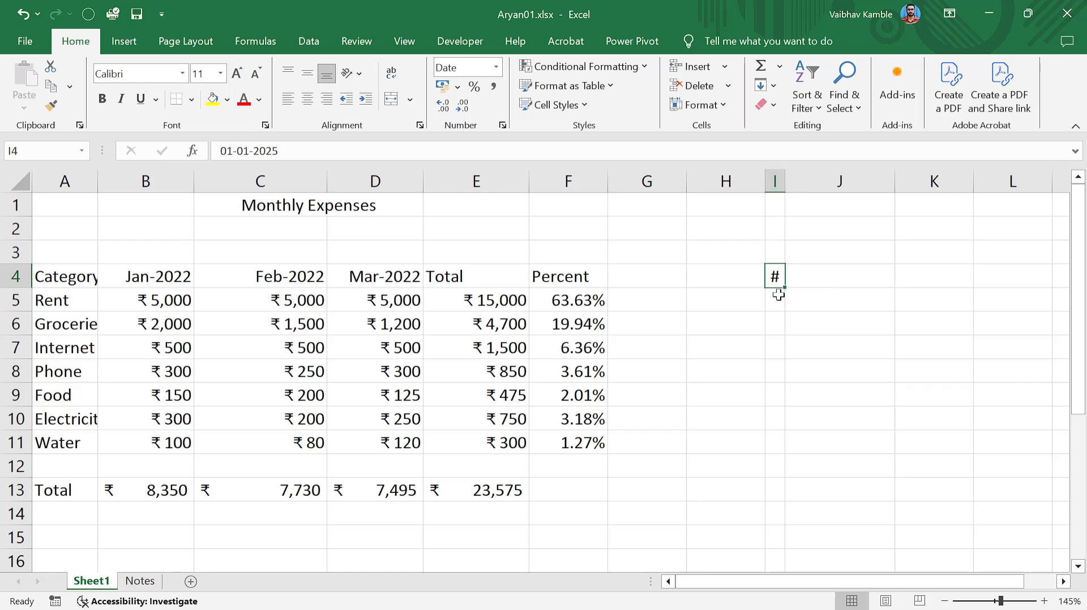
pyautogui.click(777, 179)
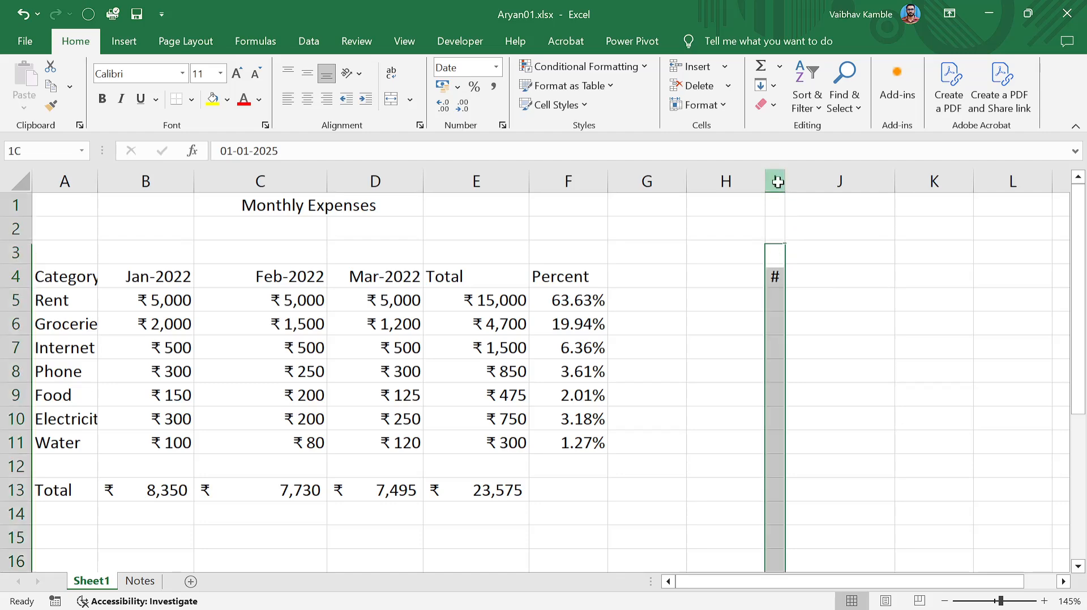
pyautogui.click(838, 179)
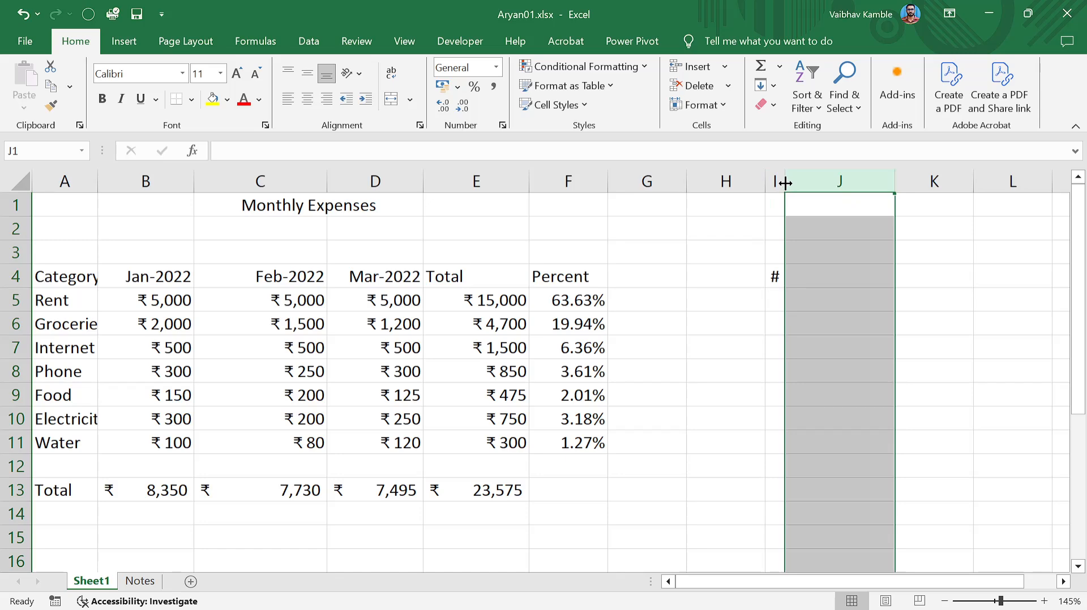
pyautogui.doubleClick(785, 182)
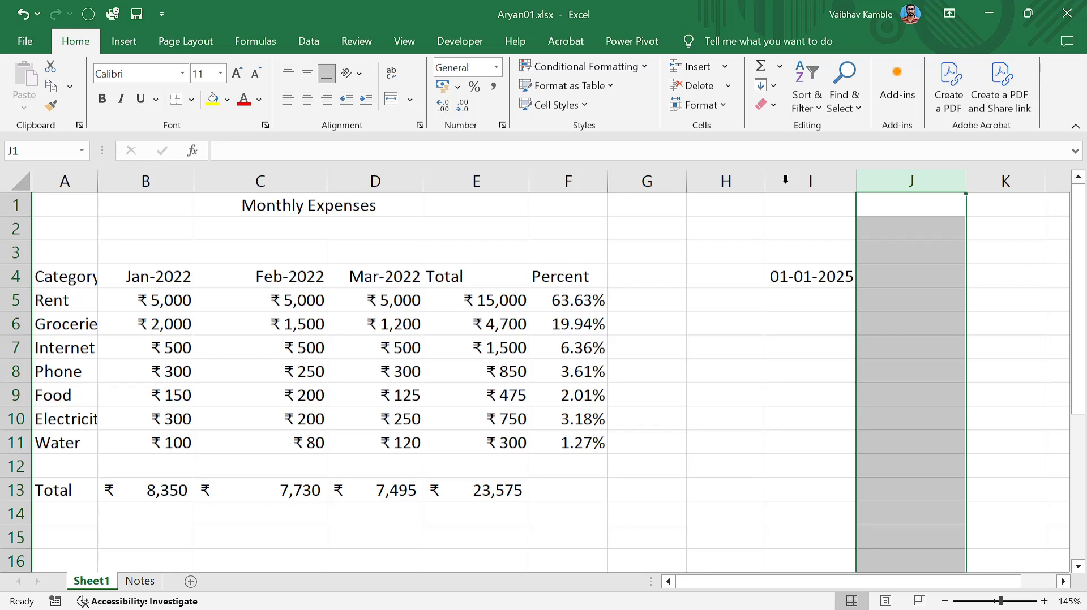
pyautogui.click(814, 276)
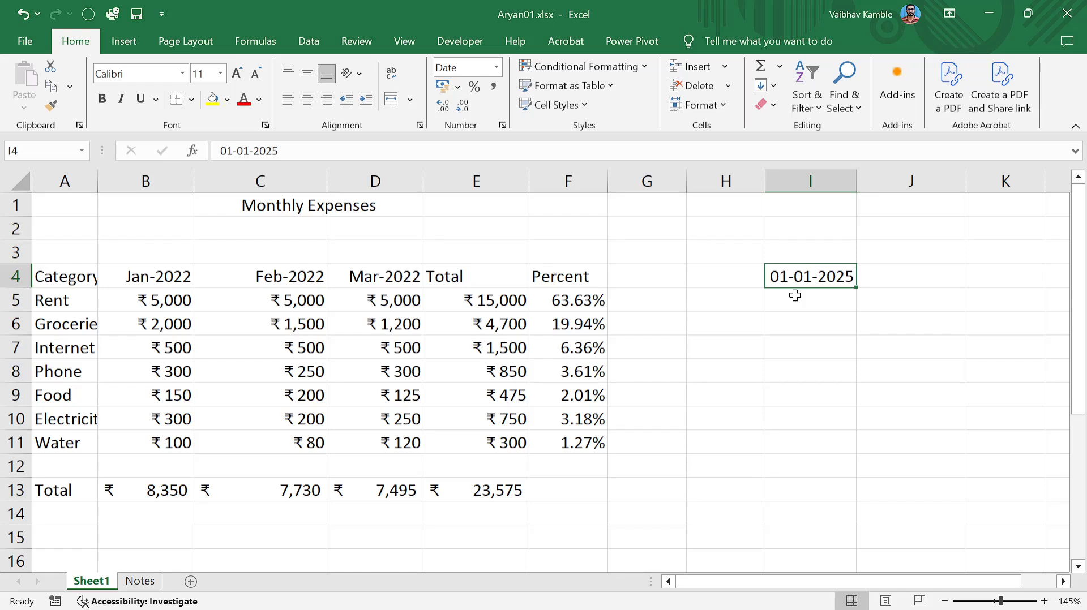
pyautogui.click(779, 297)
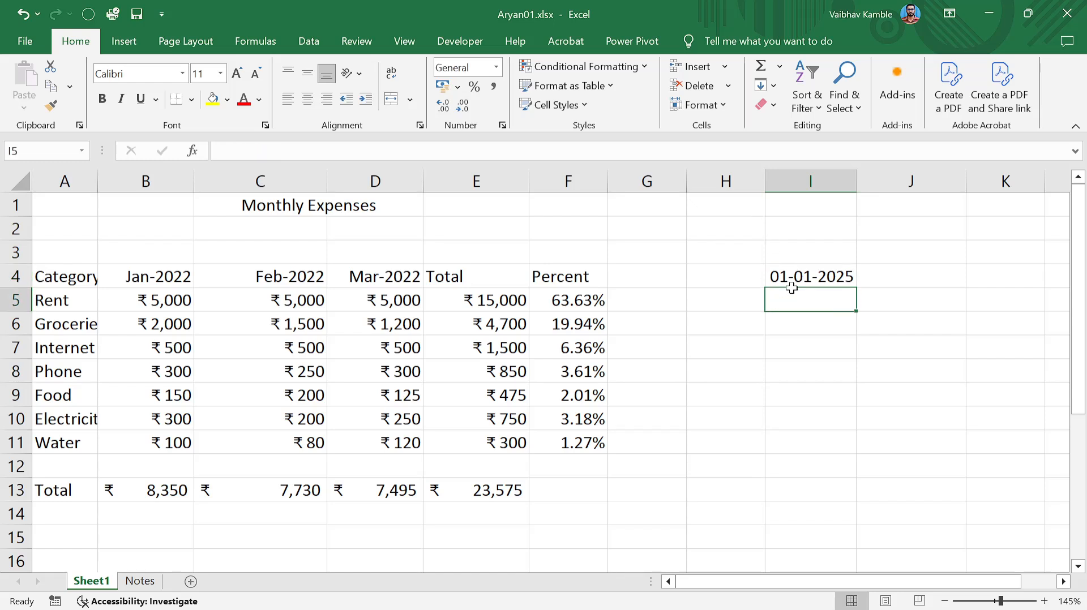
pyautogui.click(798, 276)
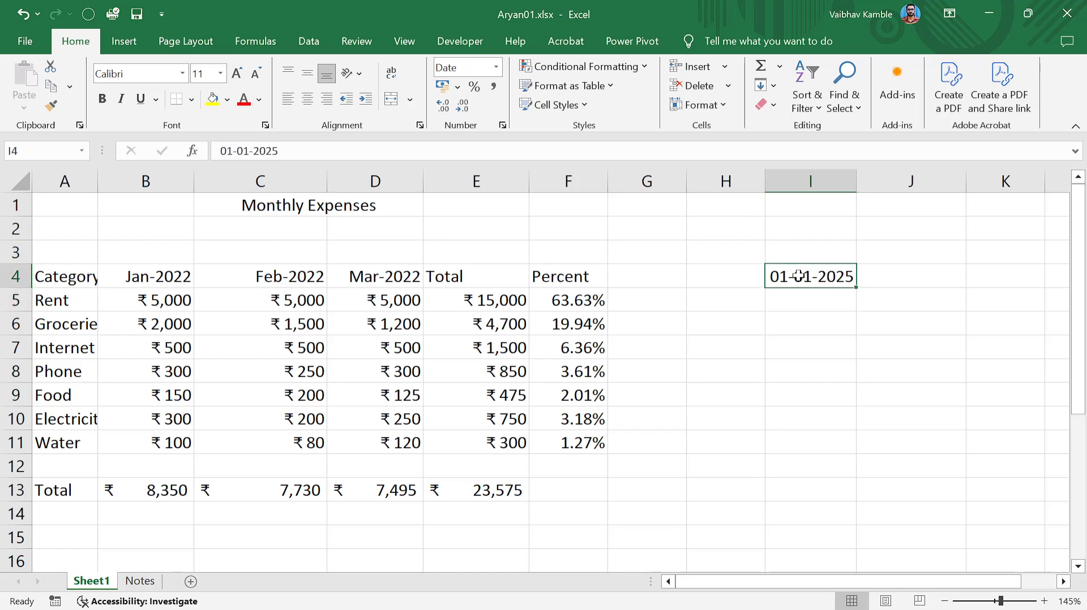
pyautogui.click(634, 410)
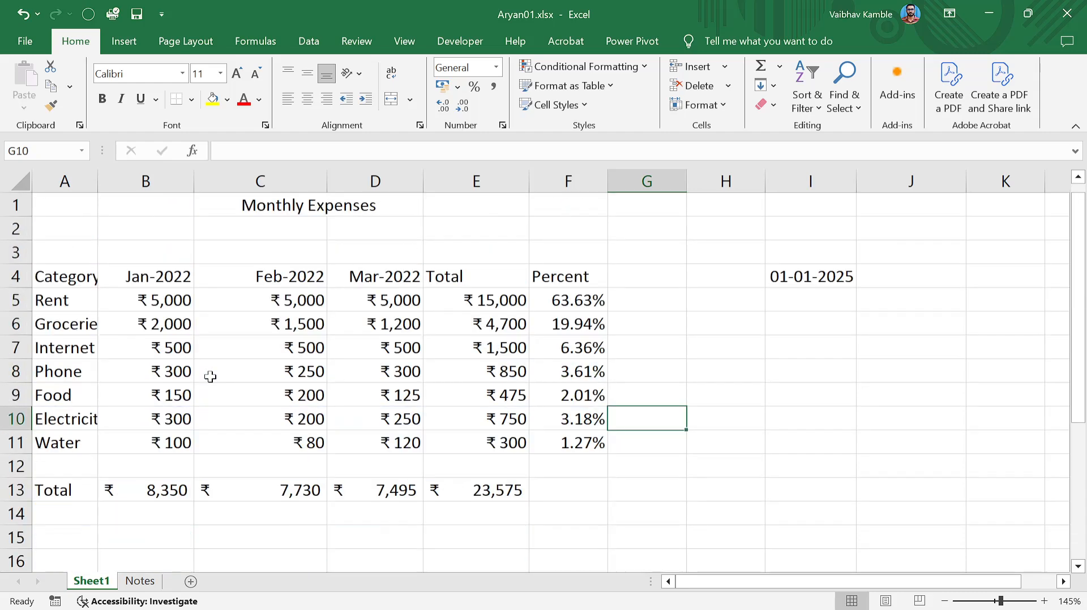
pyautogui.click(182, 73)
pyautogui.click(183, 76)
pyautogui.click(221, 379)
pyautogui.moveTo(70, 282); pyautogui.dragTo(567, 444)
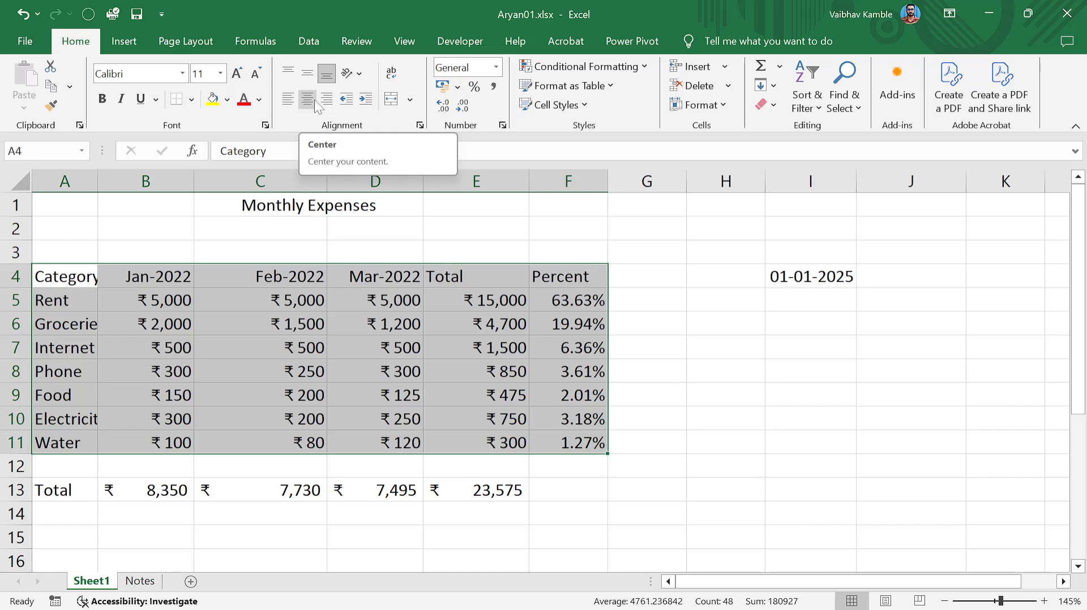
pyautogui.click(360, 73)
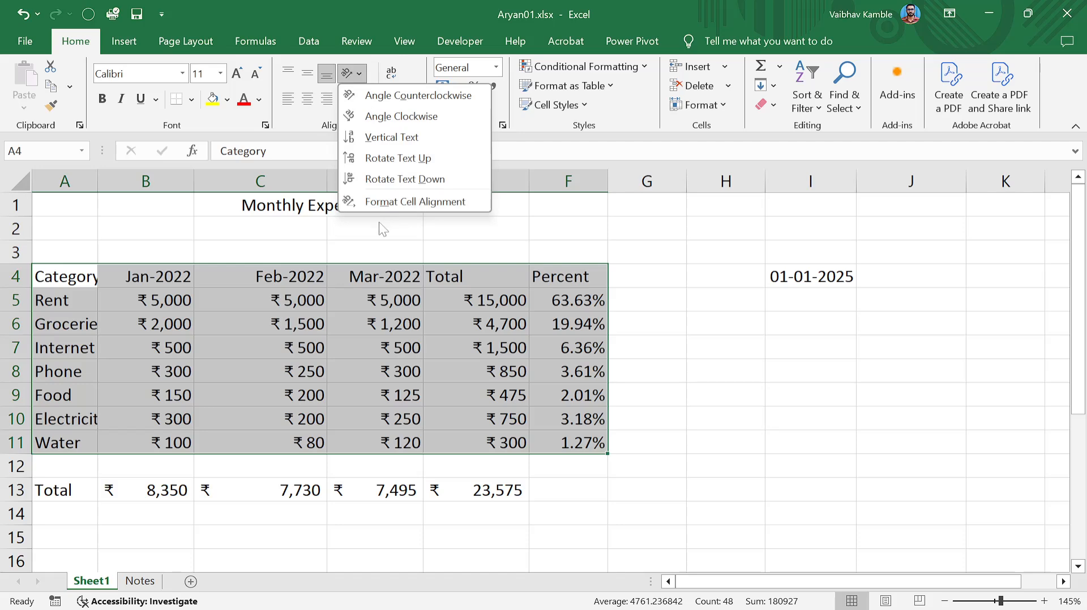
pyautogui.click(405, 122)
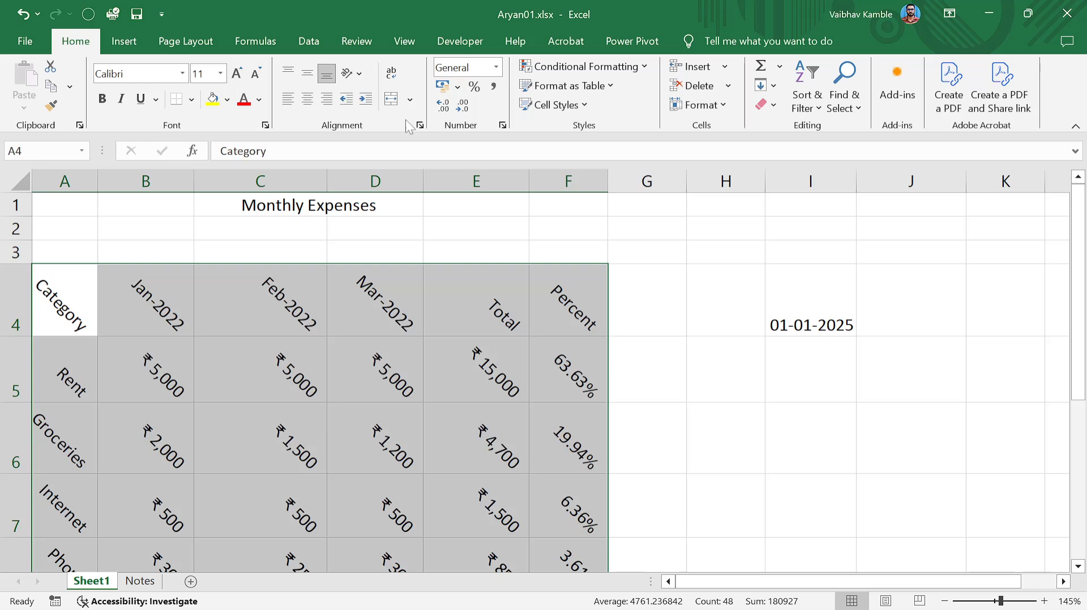
pyautogui.click(356, 74)
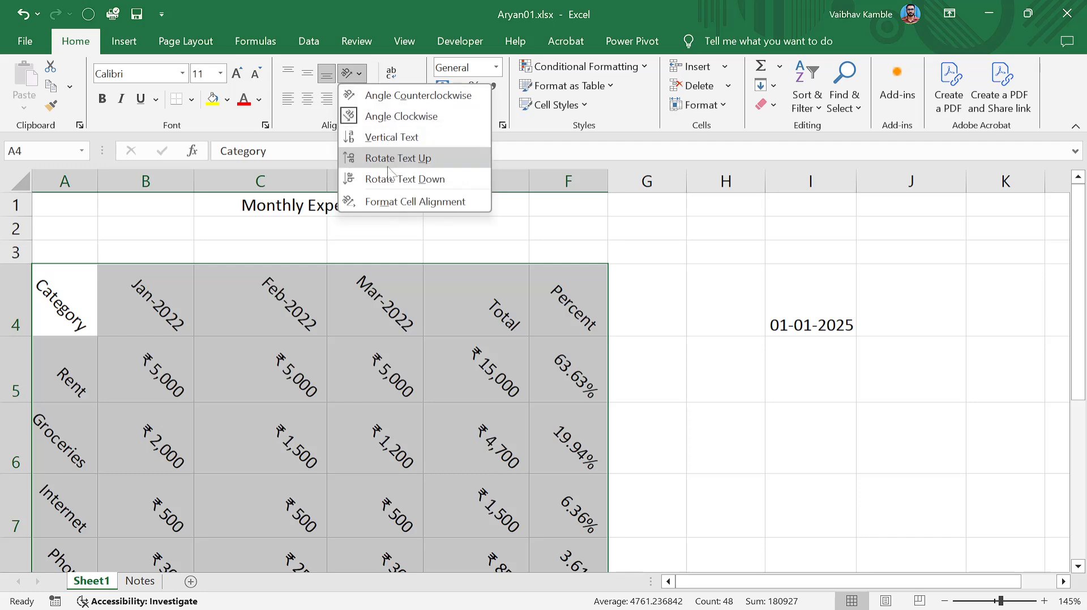
pyautogui.click(524, 260)
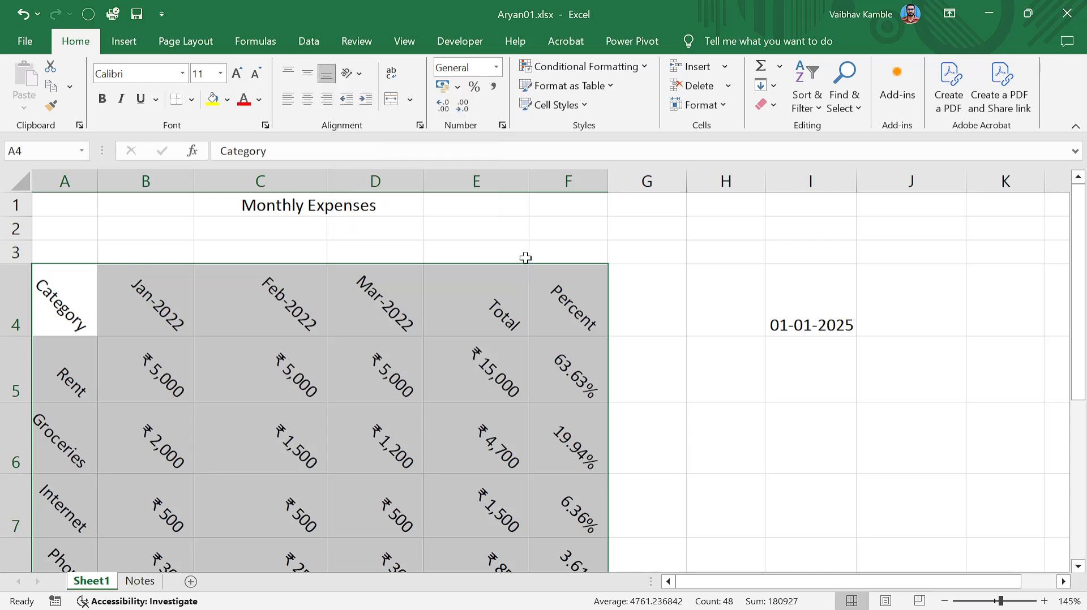
pyautogui.hotkey('ctrl', 'z')
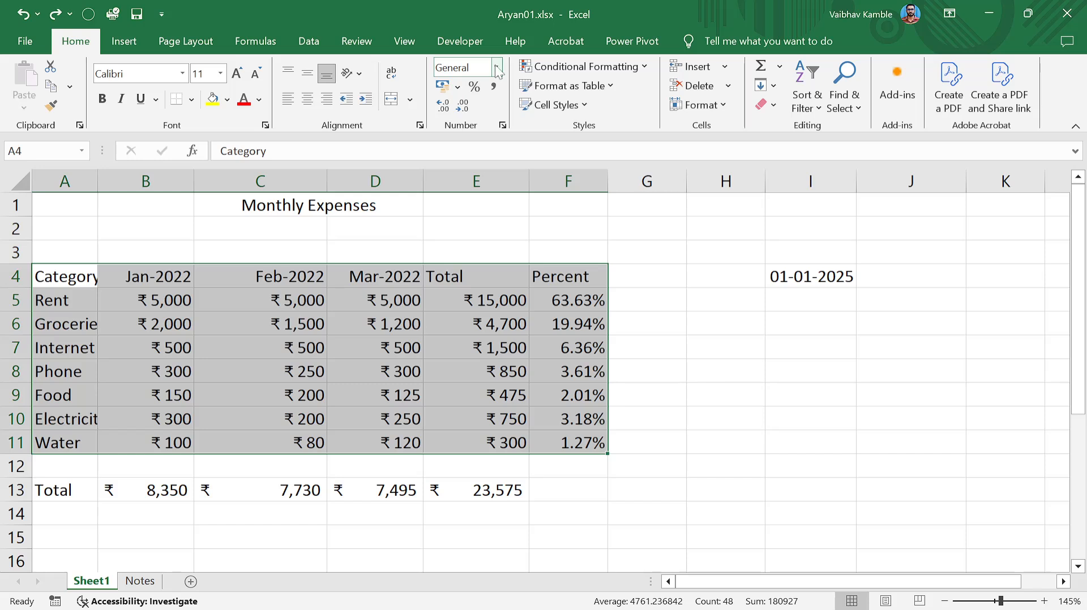
pyautogui.click(458, 90)
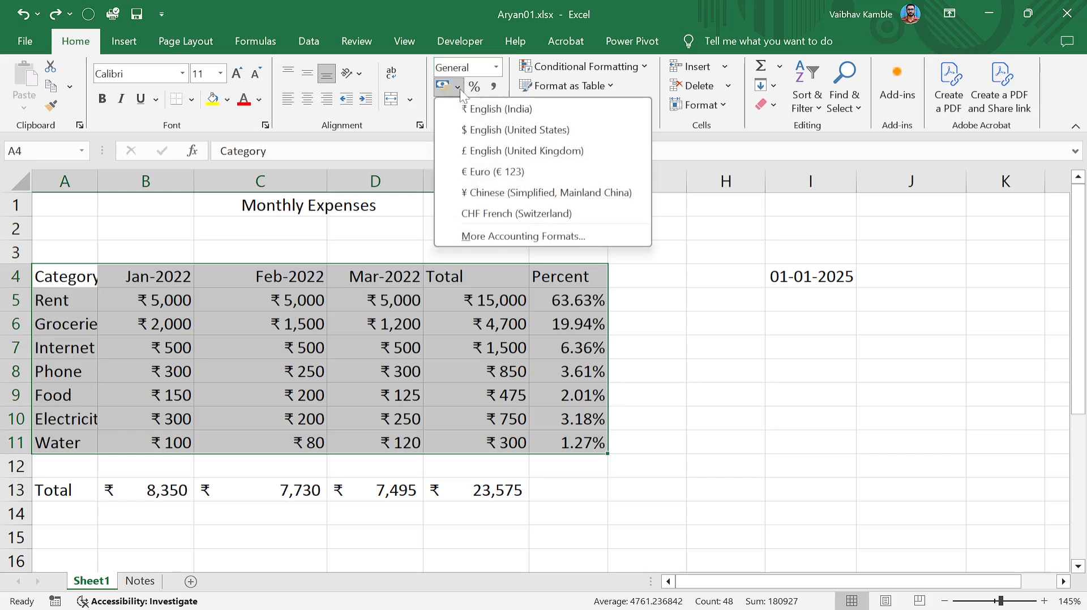
pyautogui.click(505, 335)
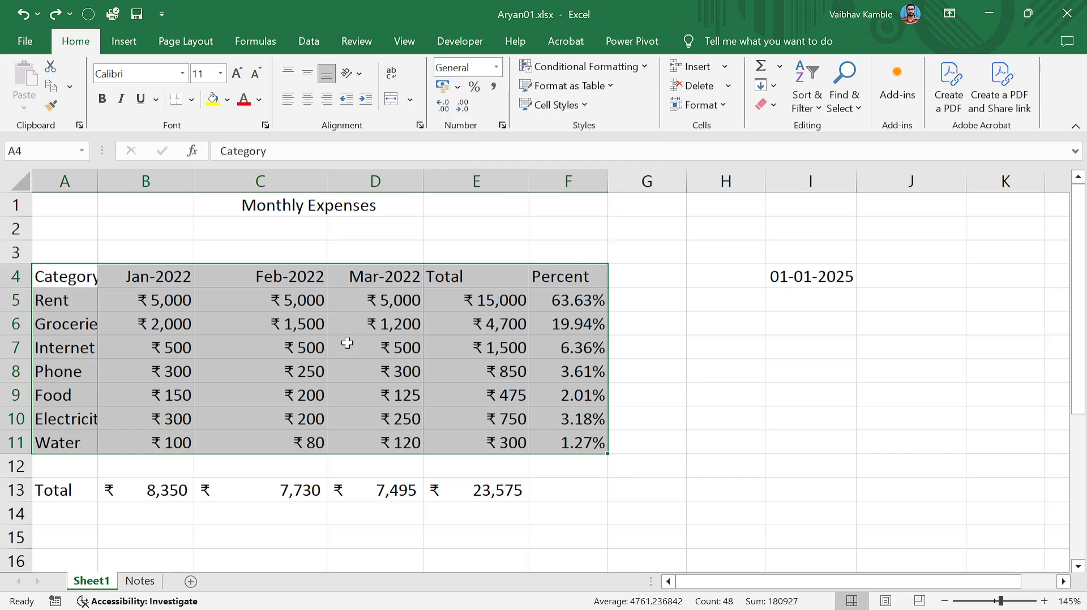
pyautogui.click(186, 324)
pyautogui.moveTo(170, 300); pyautogui.dragTo(521, 418)
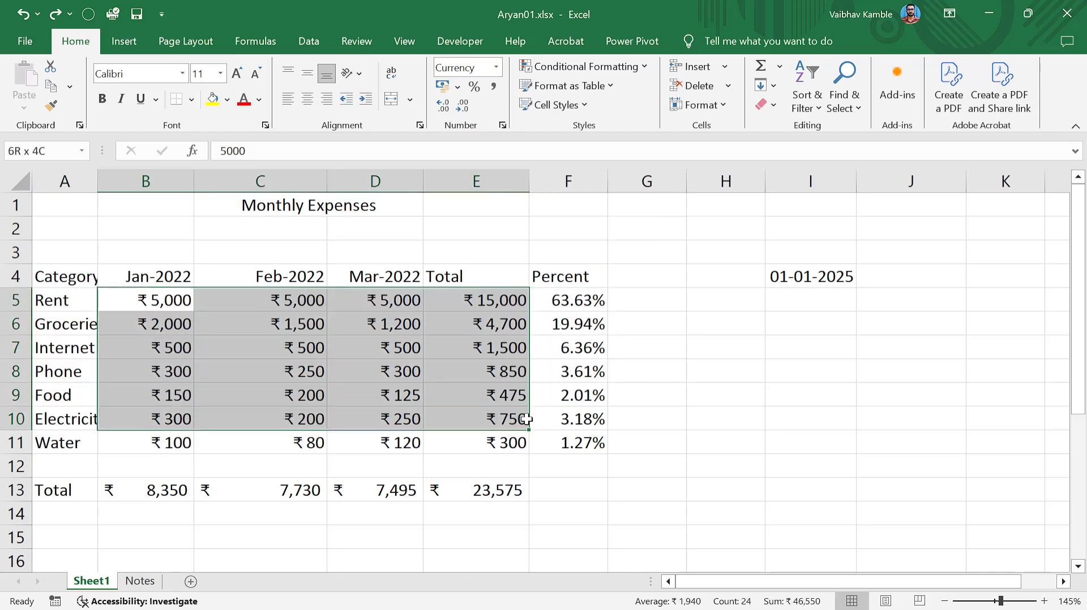
pyautogui.click(498, 418)
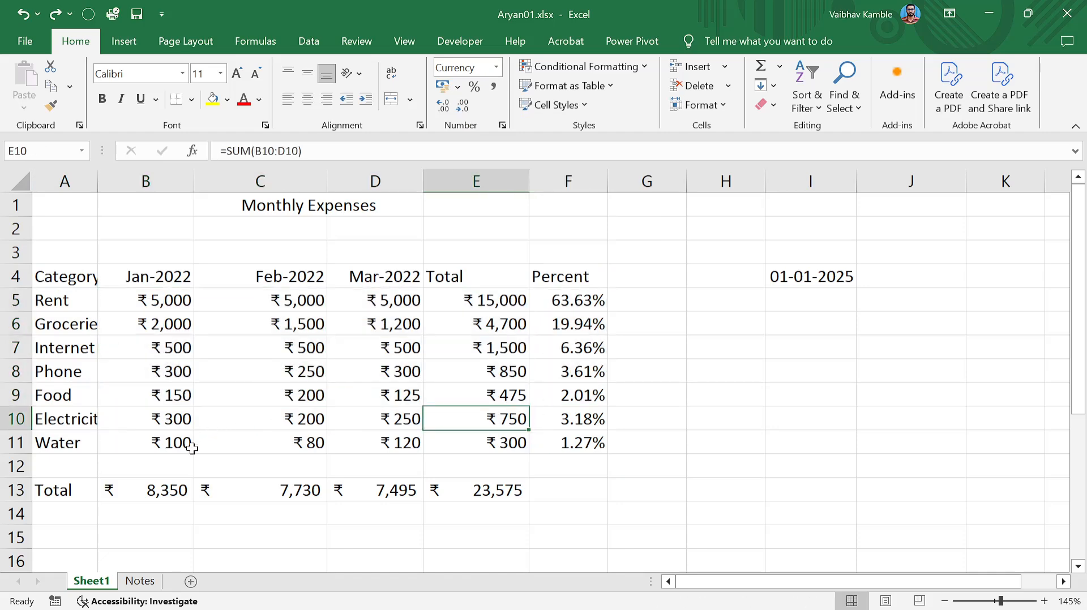
pyautogui.click(145, 466)
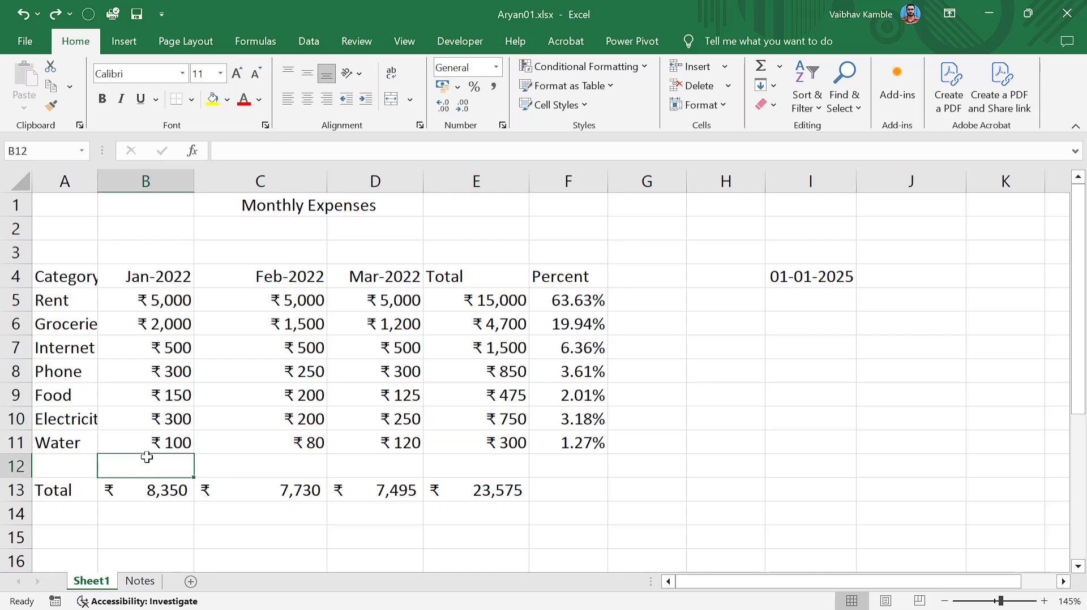
pyautogui.click(457, 87)
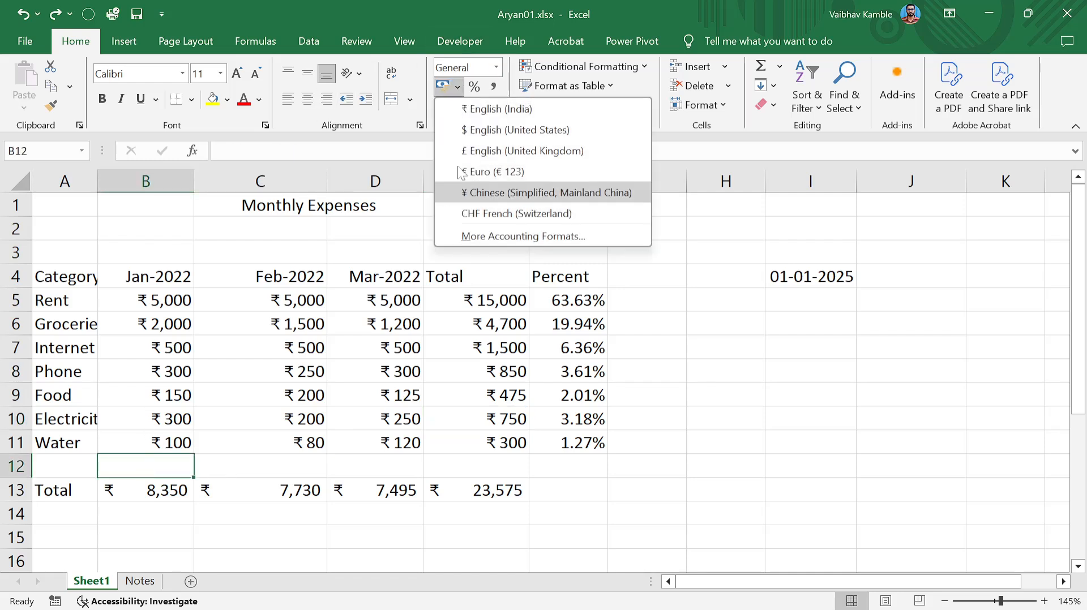
pyautogui.click(461, 88)
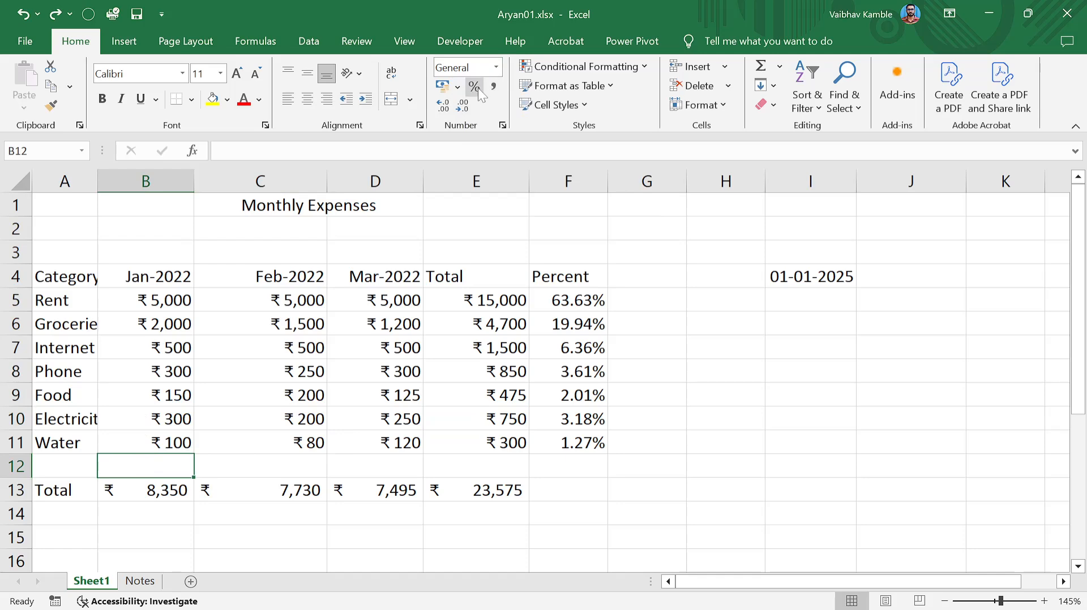
pyautogui.moveTo(580, 295); pyautogui.dragTo(591, 444)
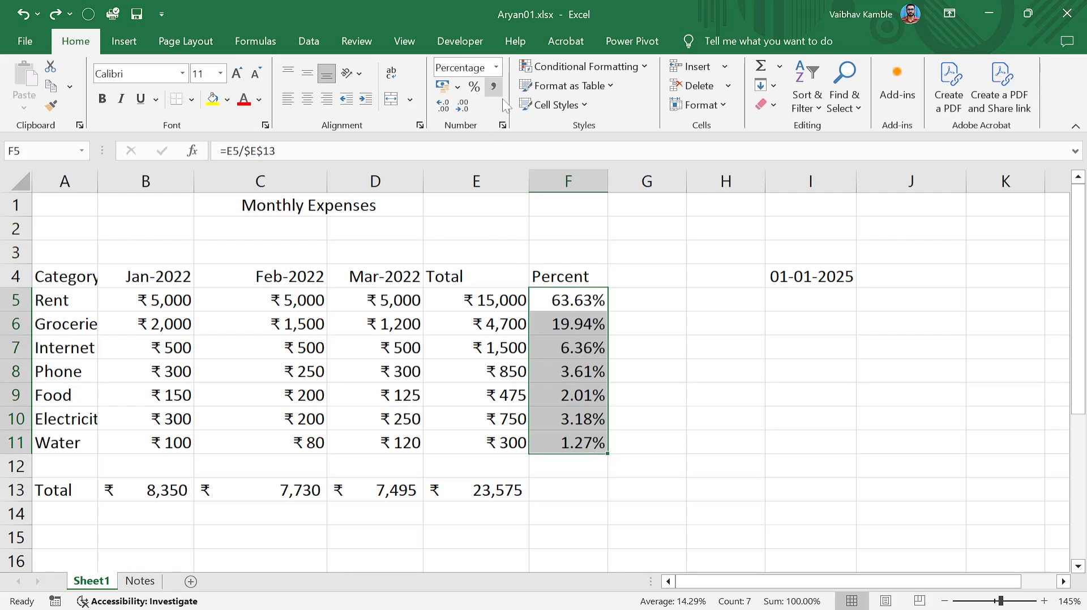
pyautogui.click(813, 313)
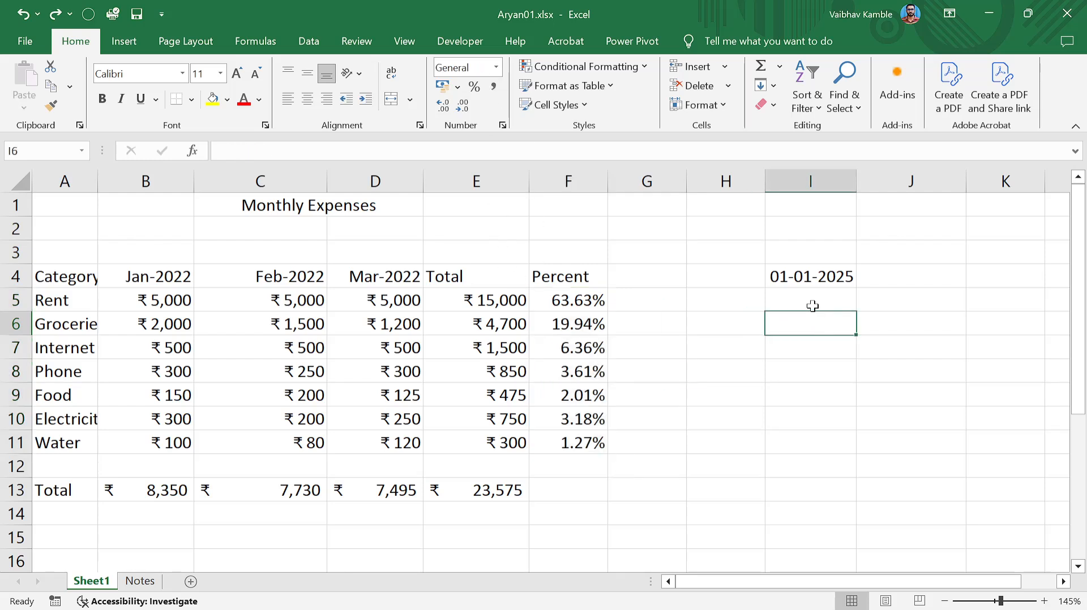
# Enter 123456 in I6, try Comma Style, then undo it to keep General format.
pyautogui.write('123456')
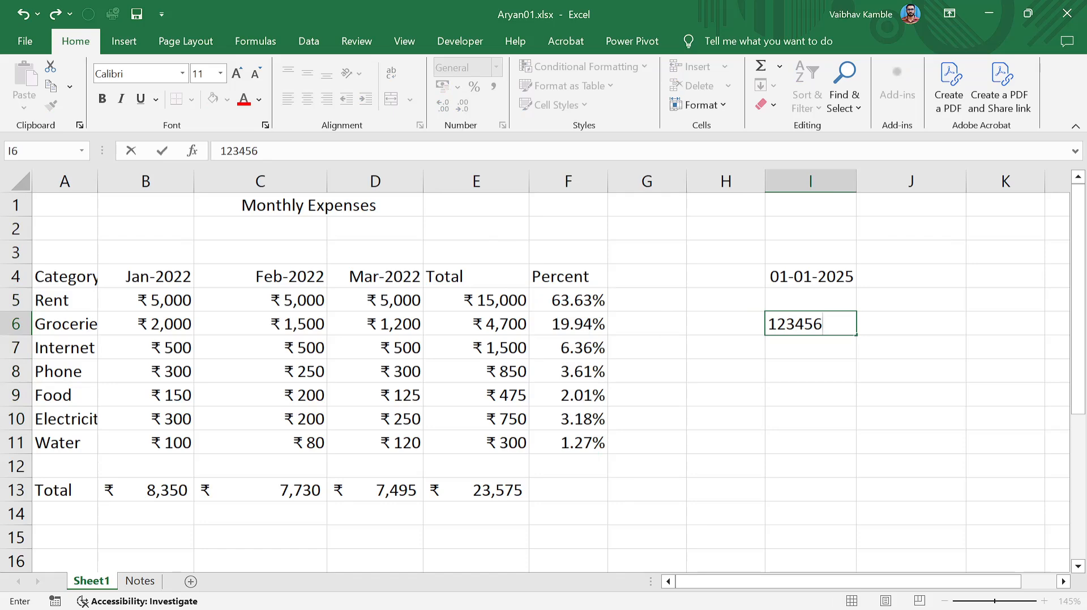
pyautogui.hotkey('ctrl', 'Return')
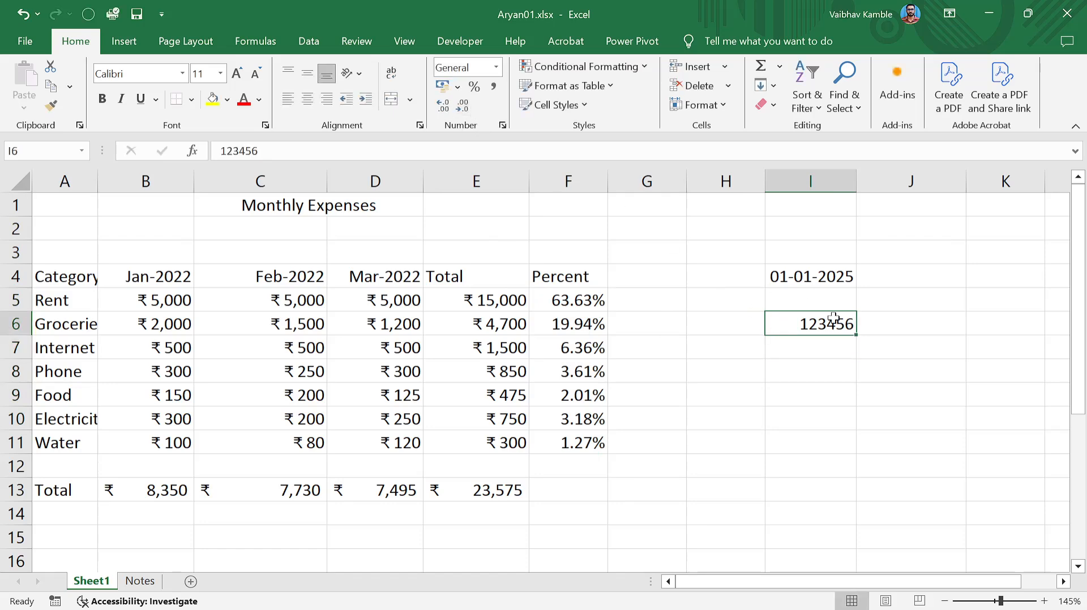
pyautogui.click(833, 374)
pyautogui.click(831, 320)
pyautogui.click(495, 87)
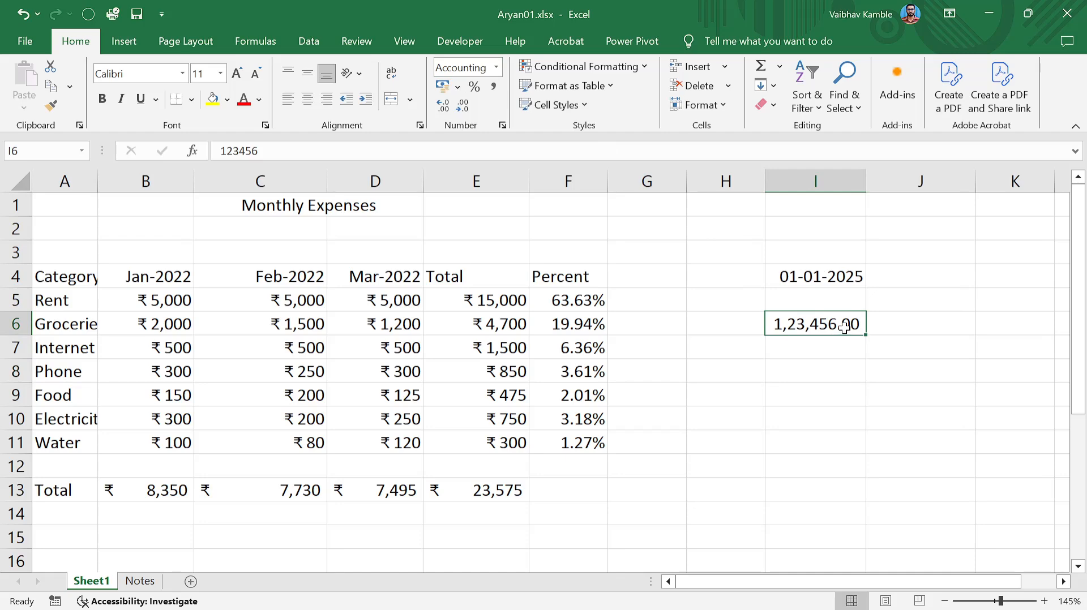
pyautogui.hotkey('ctrl', 'z')
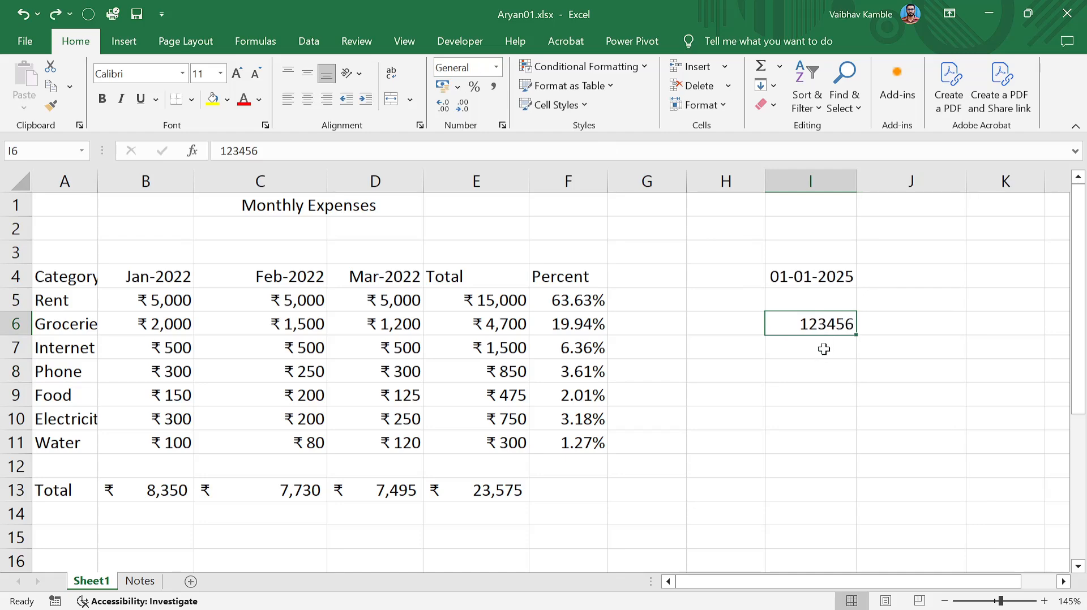
pyautogui.click(825, 347)
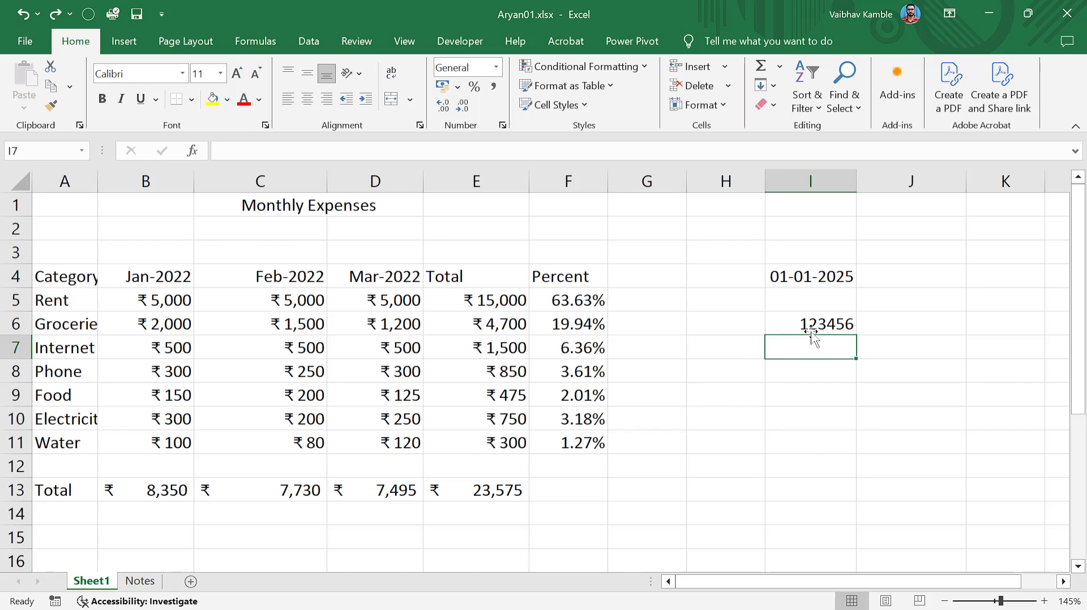
pyautogui.click(813, 331)
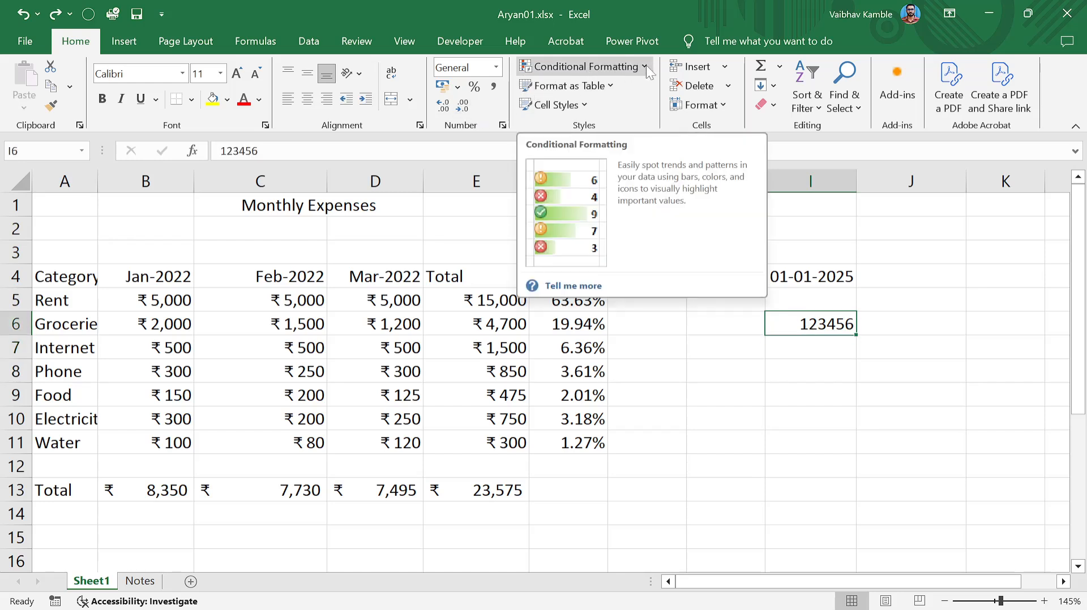
# Select B5:D11 and choose Conditional Formatting > Highlight Cells Rules > Greater Than.
pyautogui.click(696, 350)
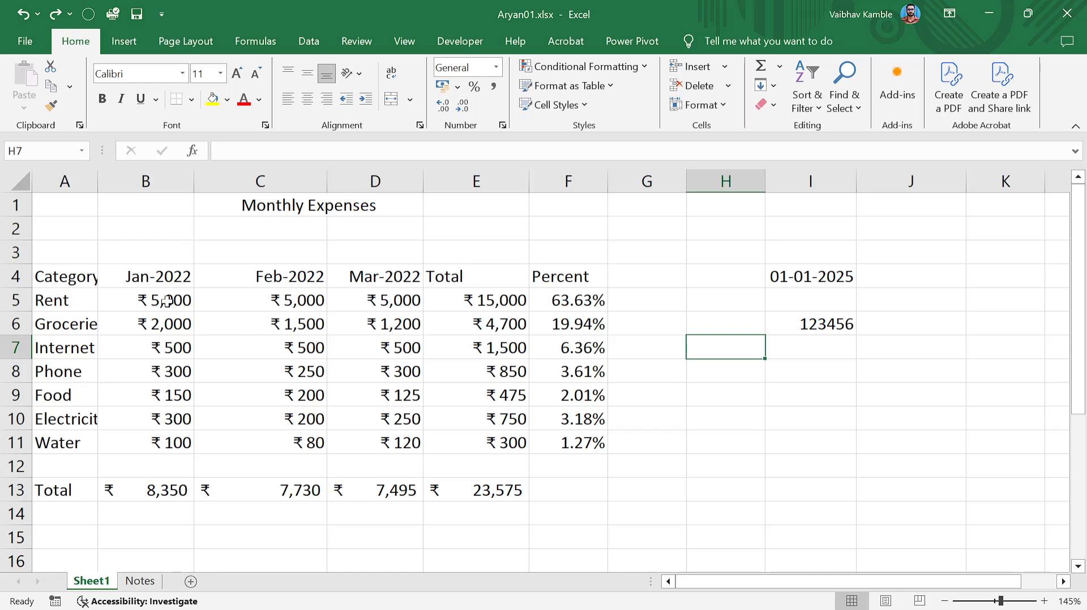
pyautogui.moveTo(152, 300); pyautogui.dragTo(409, 439)
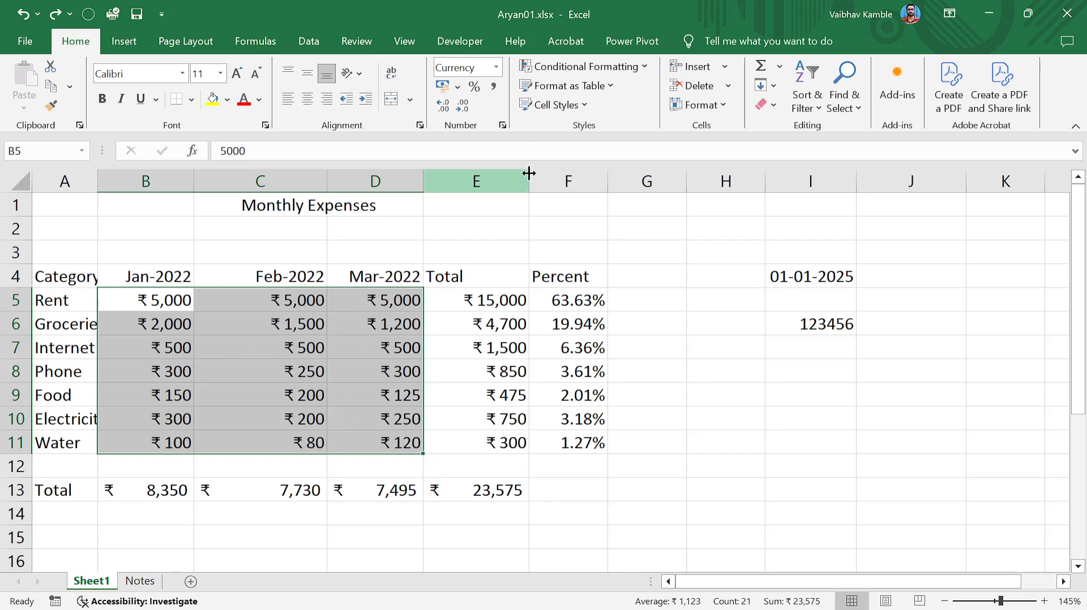
pyautogui.click(645, 65)
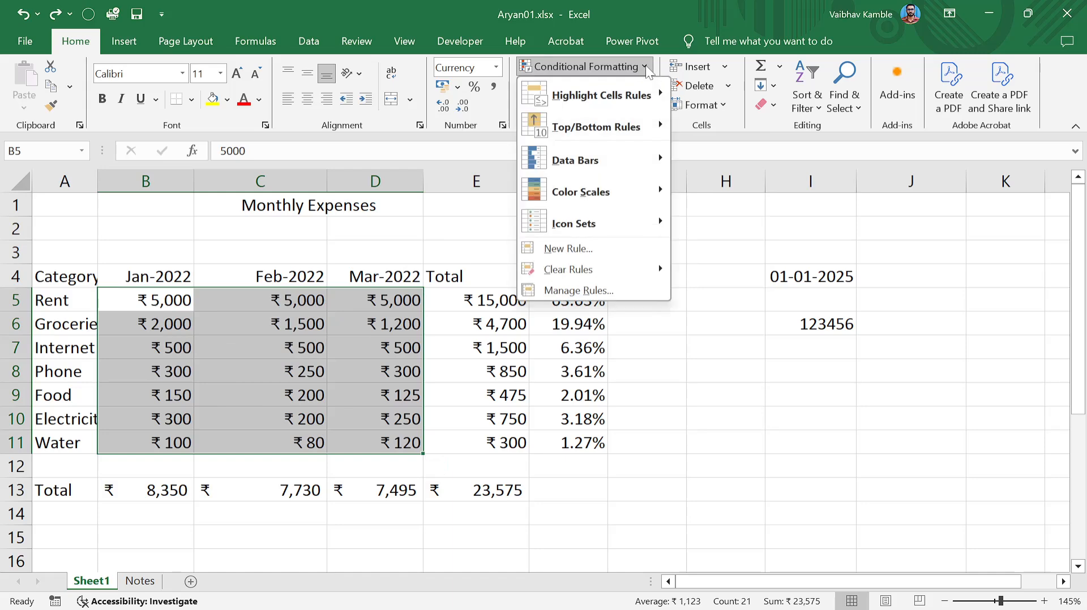
pyautogui.moveTo(599, 100)
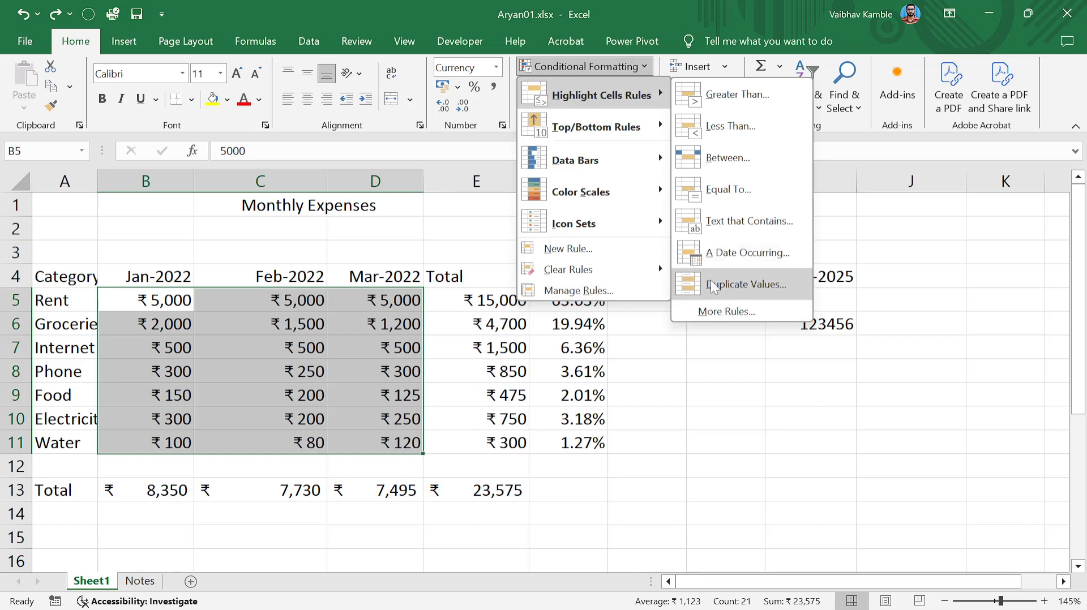
pyautogui.click(725, 95)
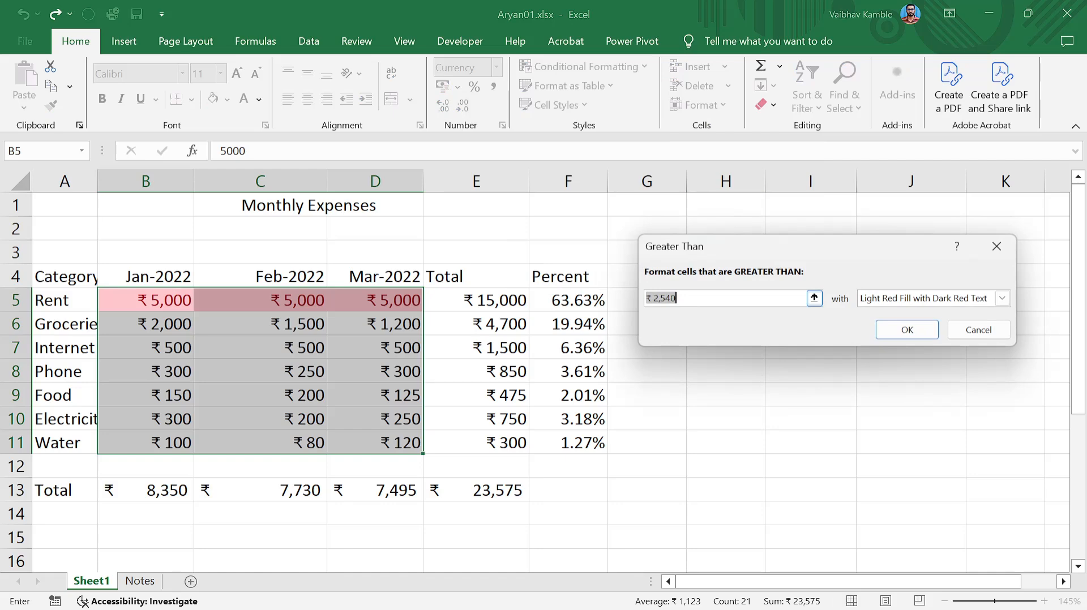
# Preview a Greater Than 750 rule in Light Red Fill, then cancel it and deselect.
pyautogui.write('750')
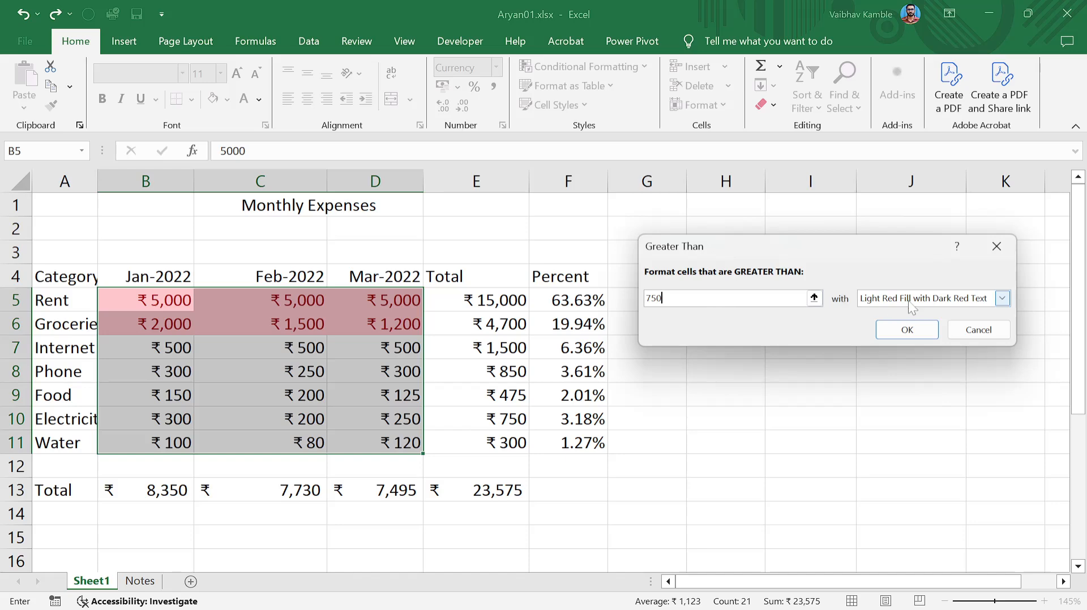
pyautogui.click(1003, 299)
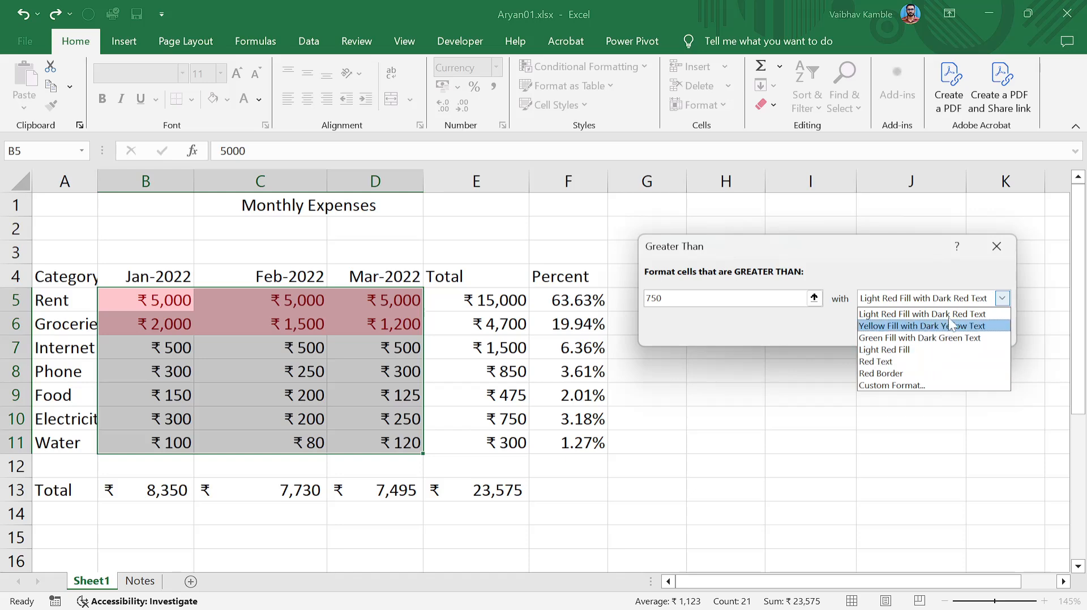
pyautogui.click(1002, 256)
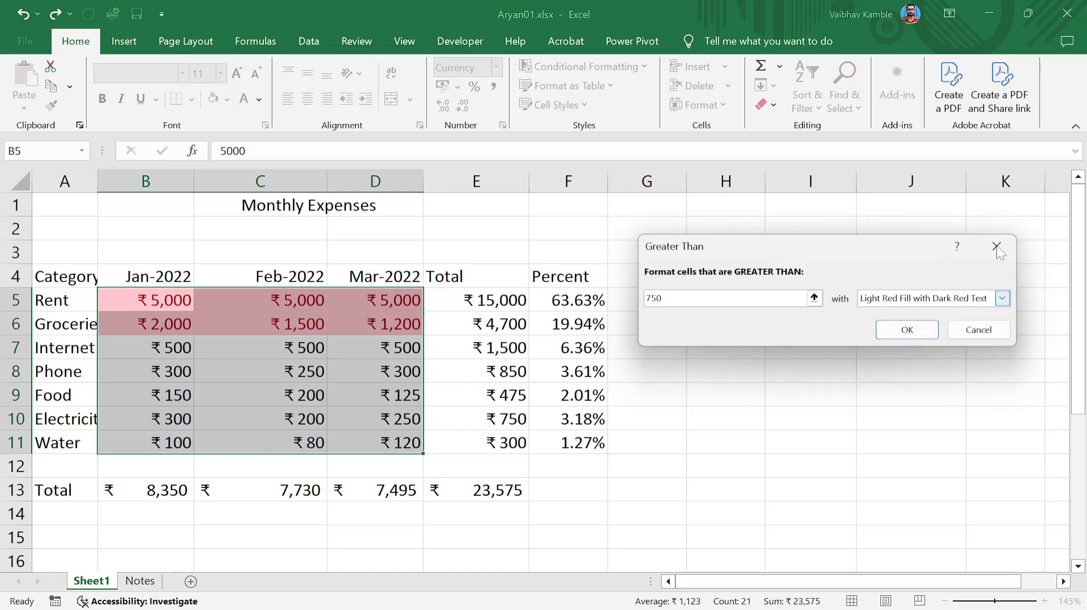
pyautogui.click(951, 333)
pyautogui.click(371, 392)
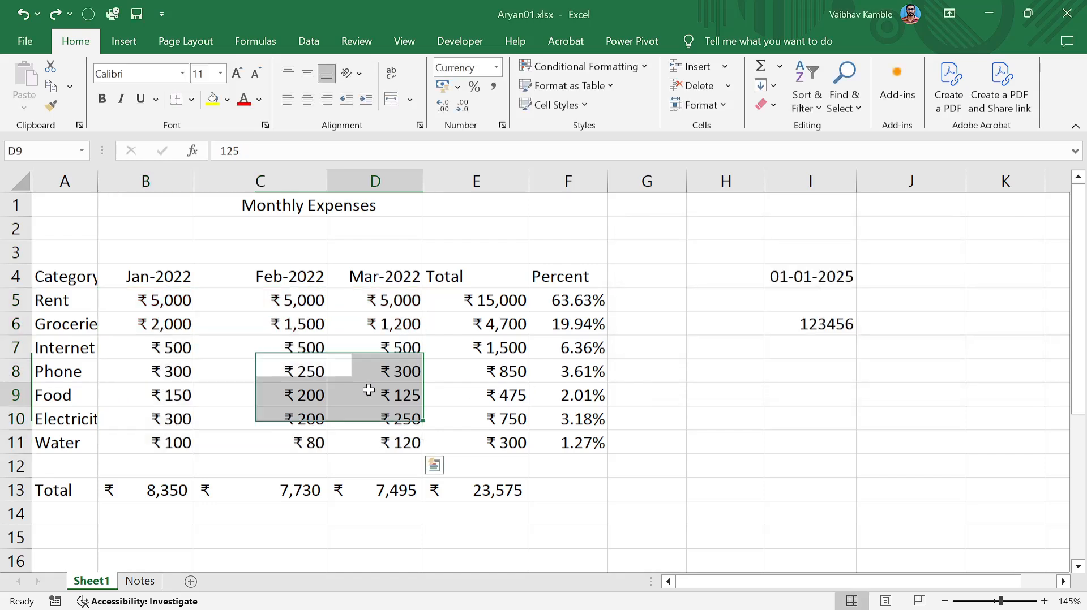
pyautogui.click(204, 386)
# Reselect all expense amounts B5:D11 and open Conditional Formatting from the Home tab.
pyautogui.moveTo(158, 349); pyautogui.dragTo(376, 419)
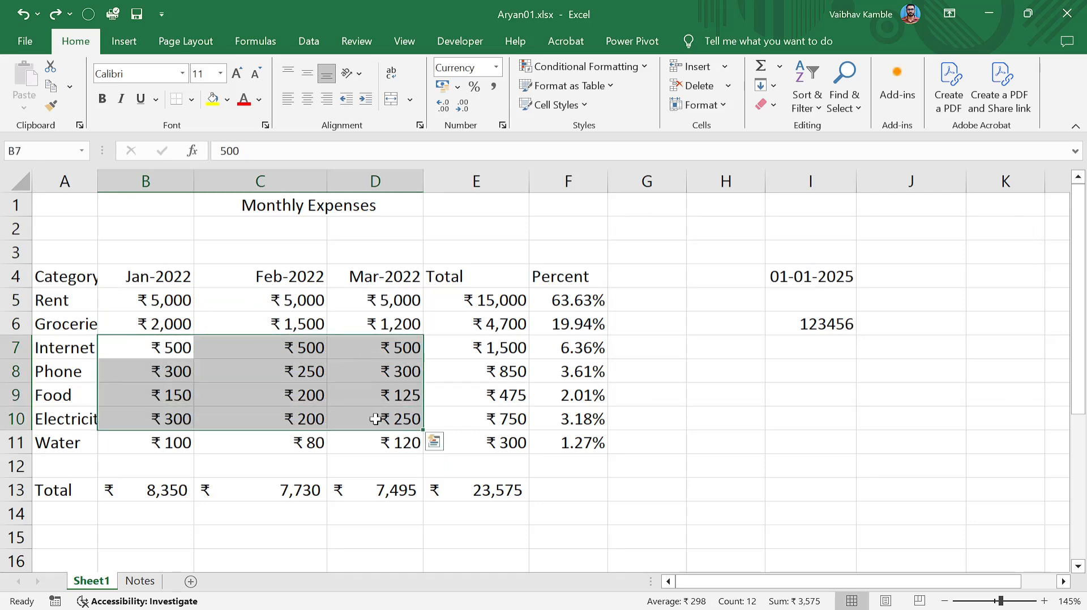
pyautogui.click(368, 378)
pyautogui.moveTo(165, 302); pyautogui.dragTo(404, 437)
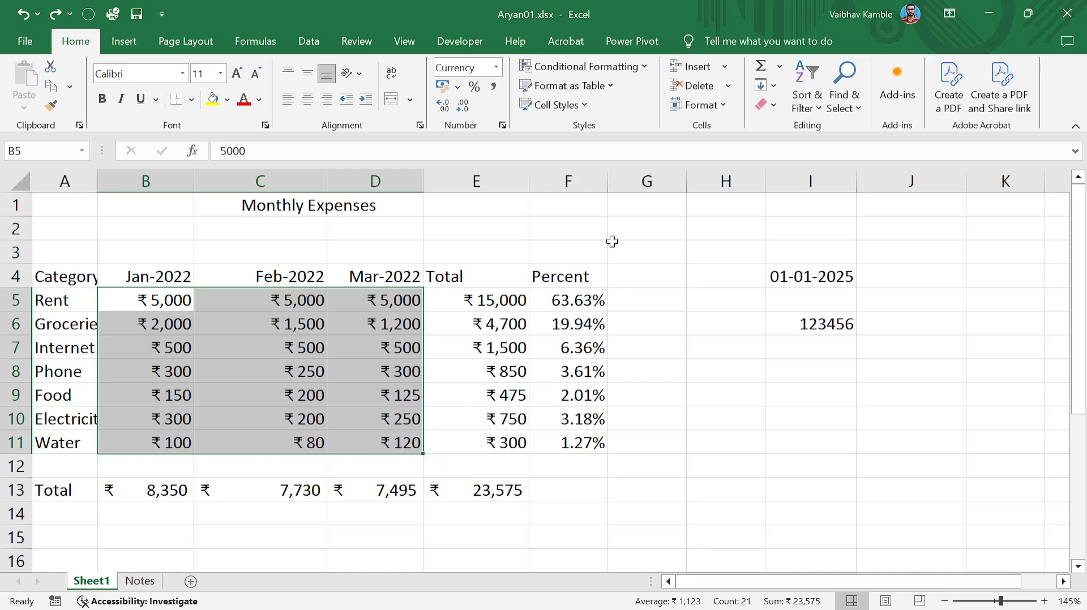
pyautogui.click(646, 50)
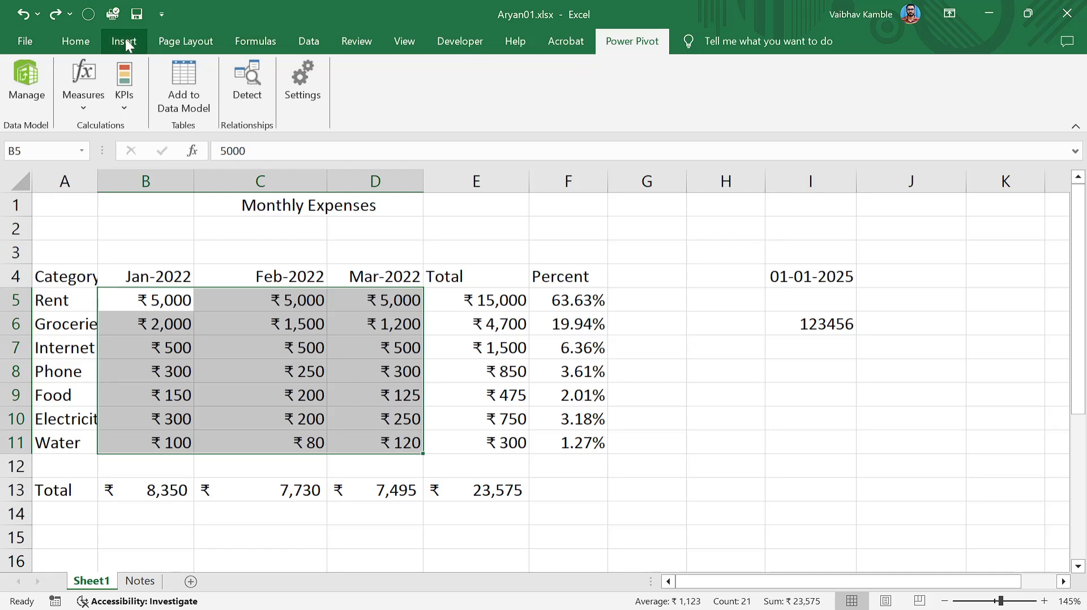
pyautogui.click(75, 41)
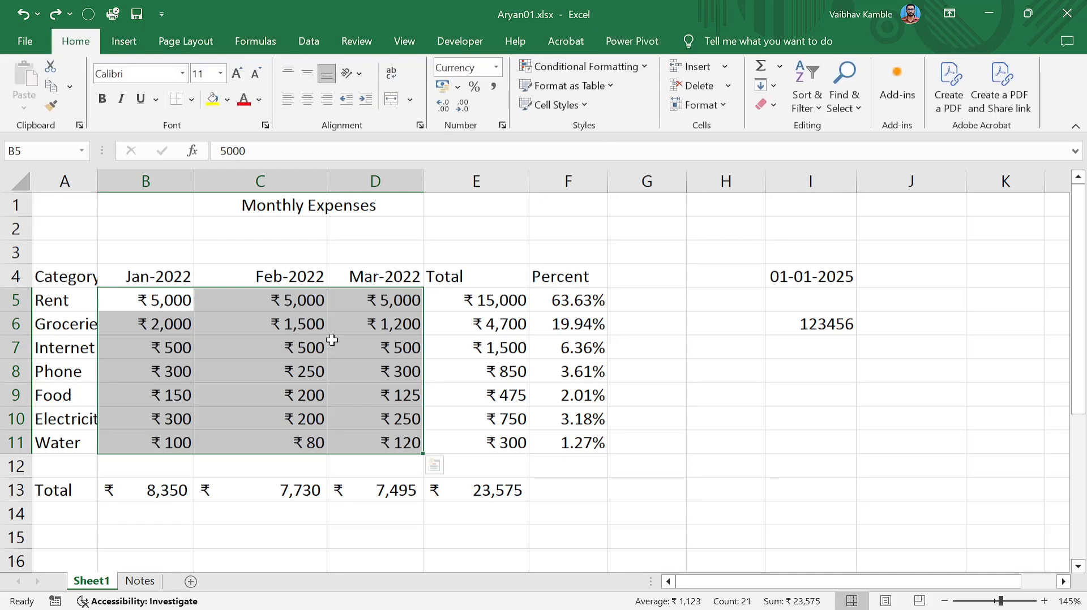
pyautogui.click(645, 66)
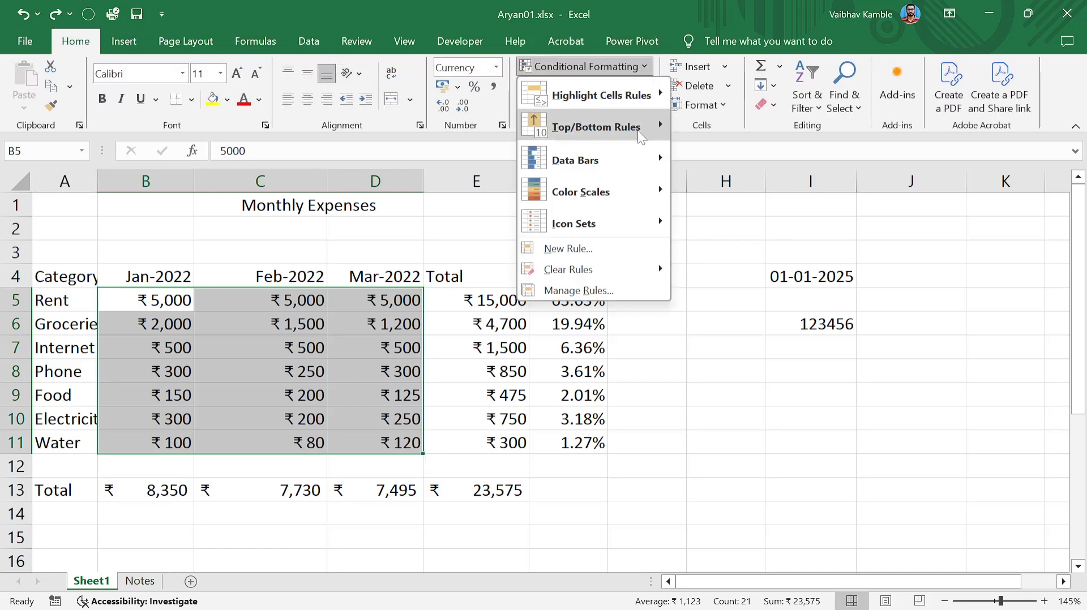
# Apply a Highlight Cells Equal To 350 rule with light red fill.
pyautogui.moveTo(647, 98)
pyautogui.click(732, 188)
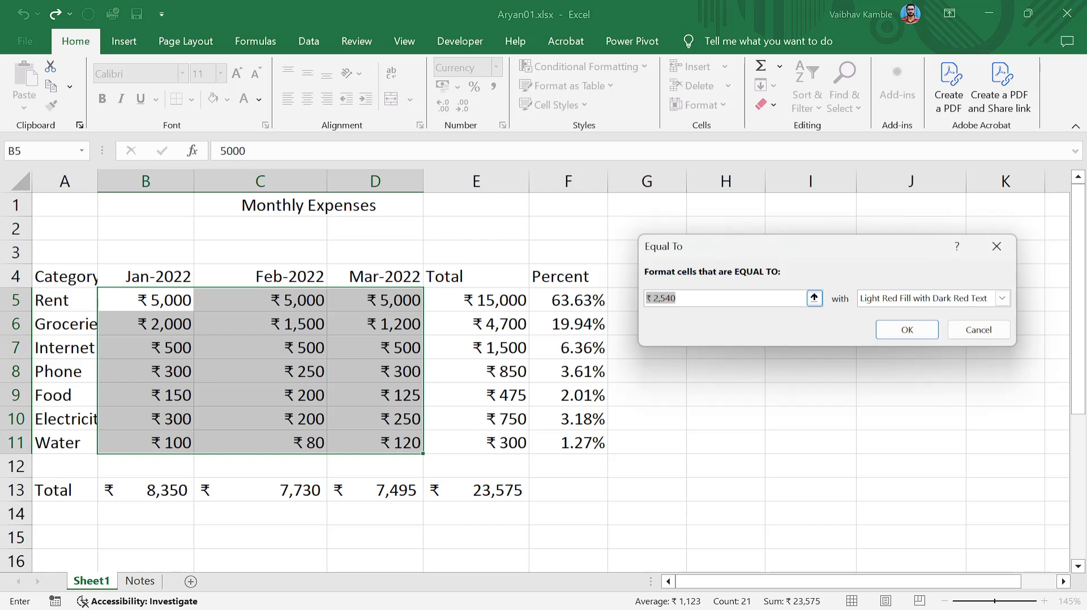
pyautogui.write('350')
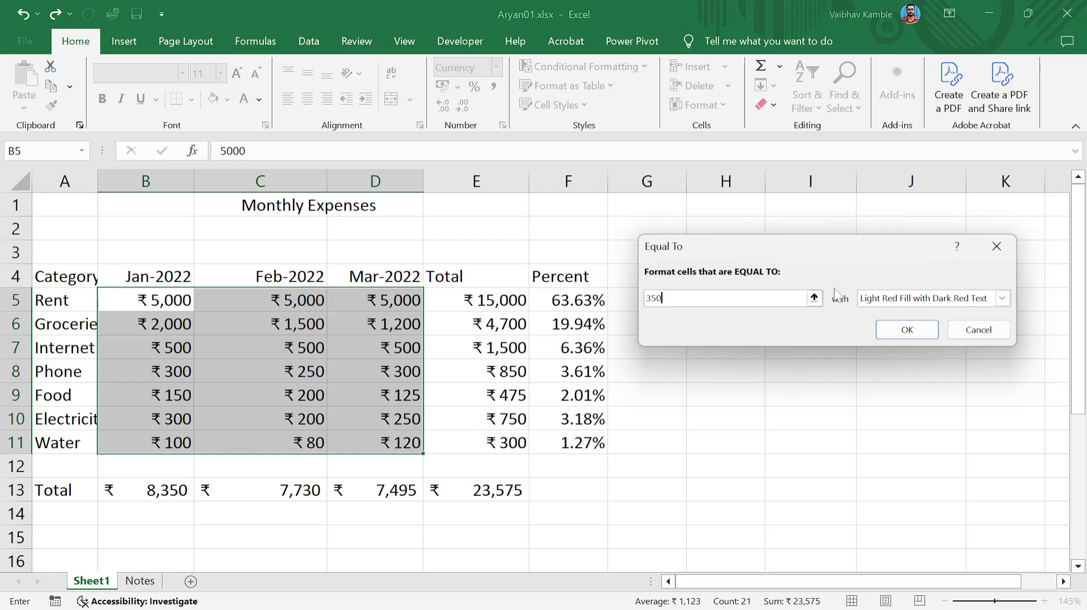
pyautogui.press('Return')
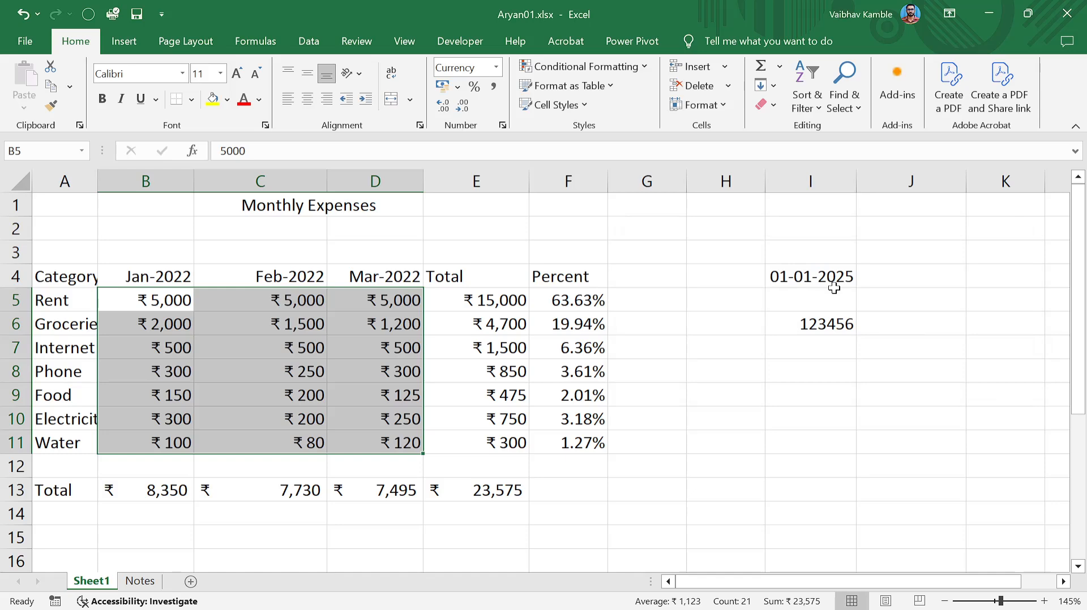
# Change the Phone January amount in B8 to 350.
pyautogui.click(172, 371)
pyautogui.write('3')
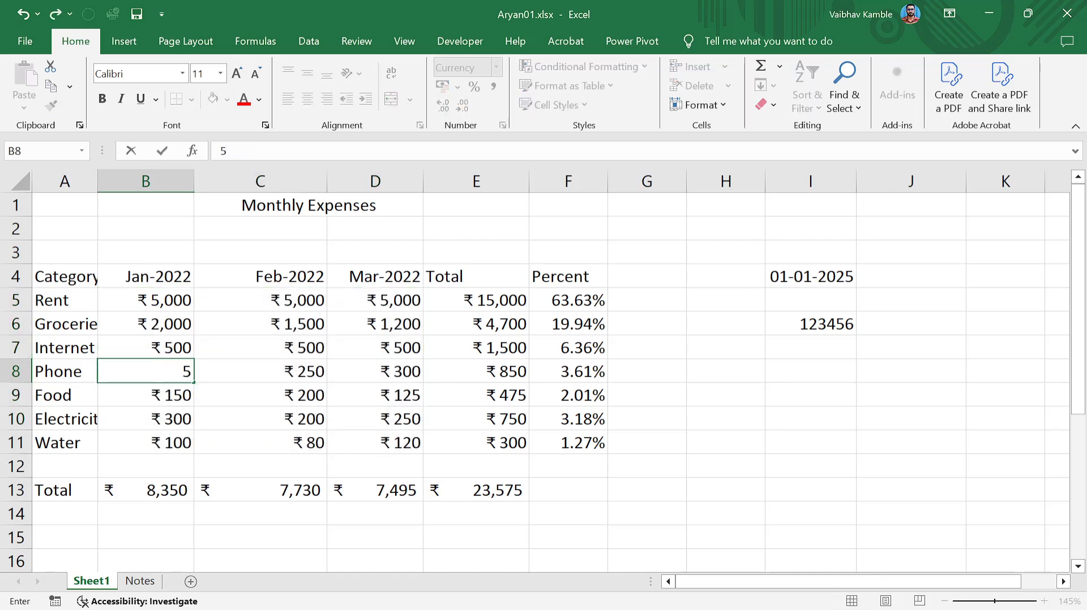
pyautogui.press('BackSpace')
pyautogui.write('350')
pyautogui.press('Return')
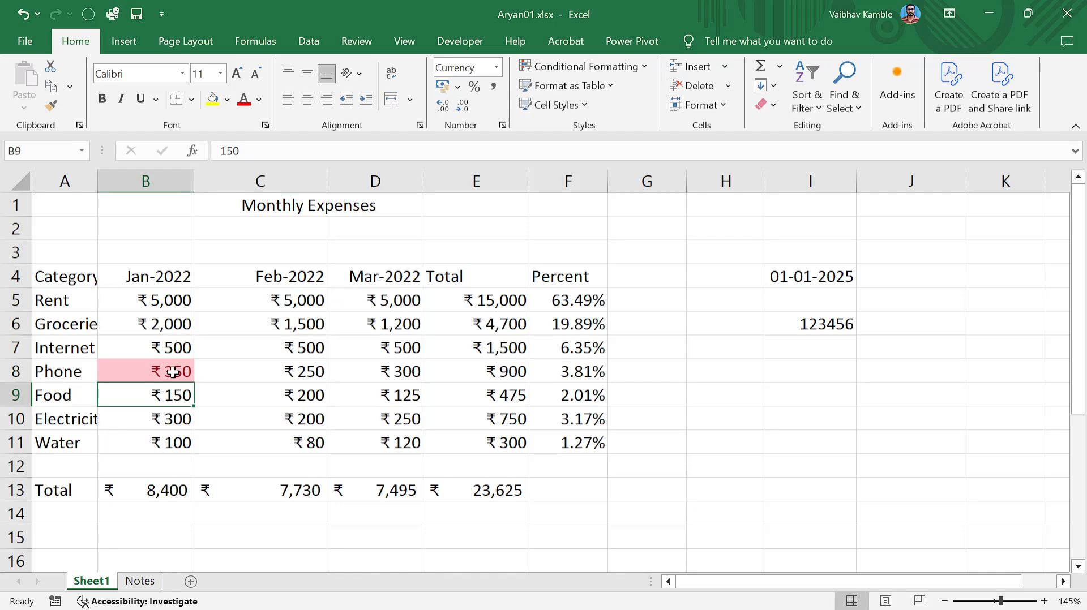
# Change C10 and C9 to 350 so they highlight too.
pyautogui.moveTo(141, 299); pyautogui.dragTo(373, 408)
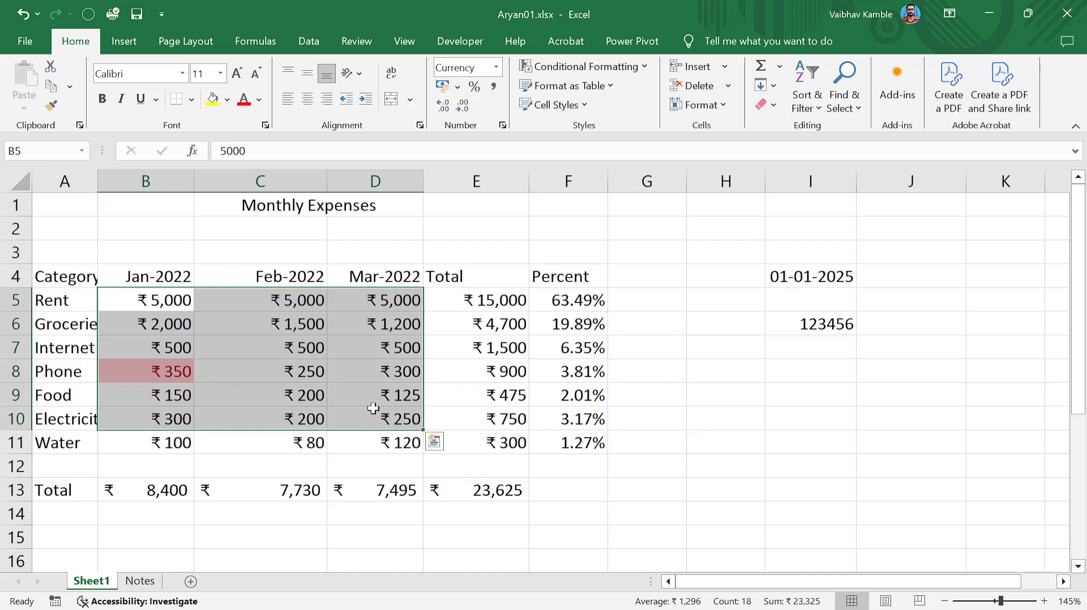
pyautogui.click(310, 371)
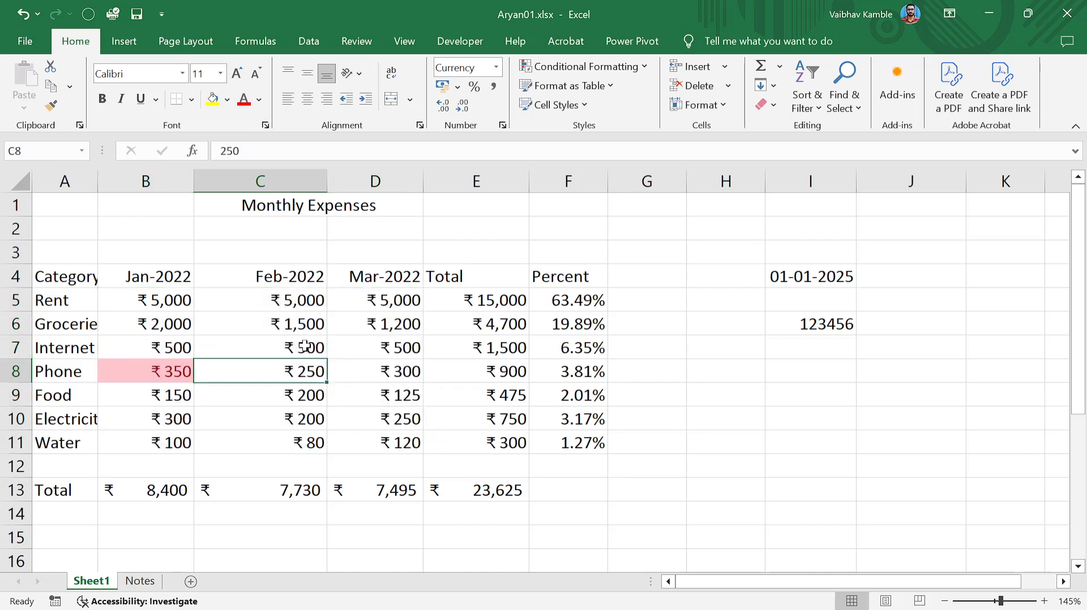
pyautogui.click(321, 419)
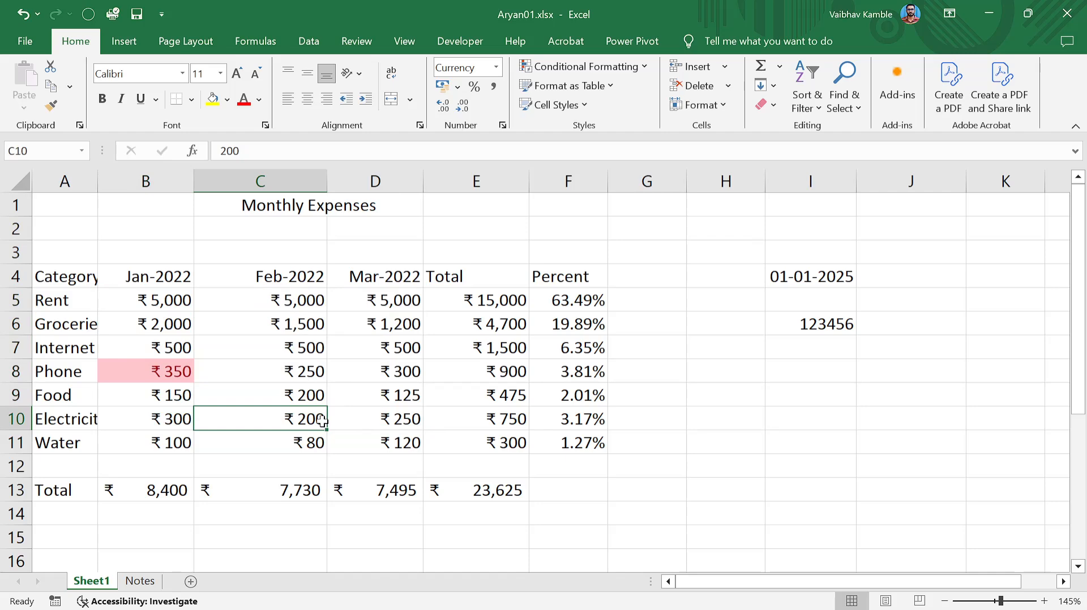
pyautogui.write('350')
pyautogui.press('Return')
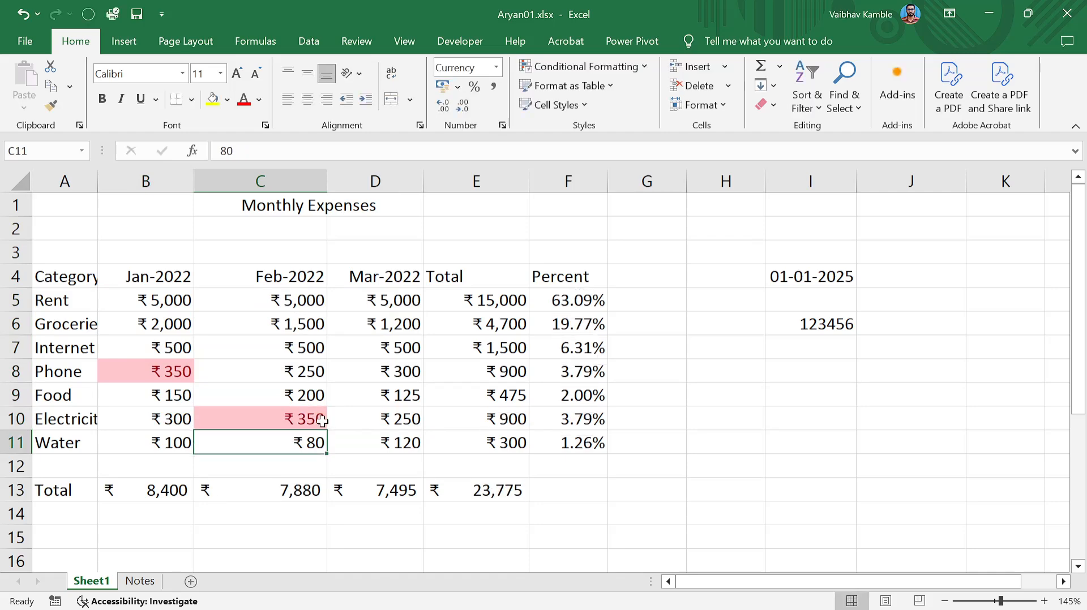
pyautogui.click(408, 352)
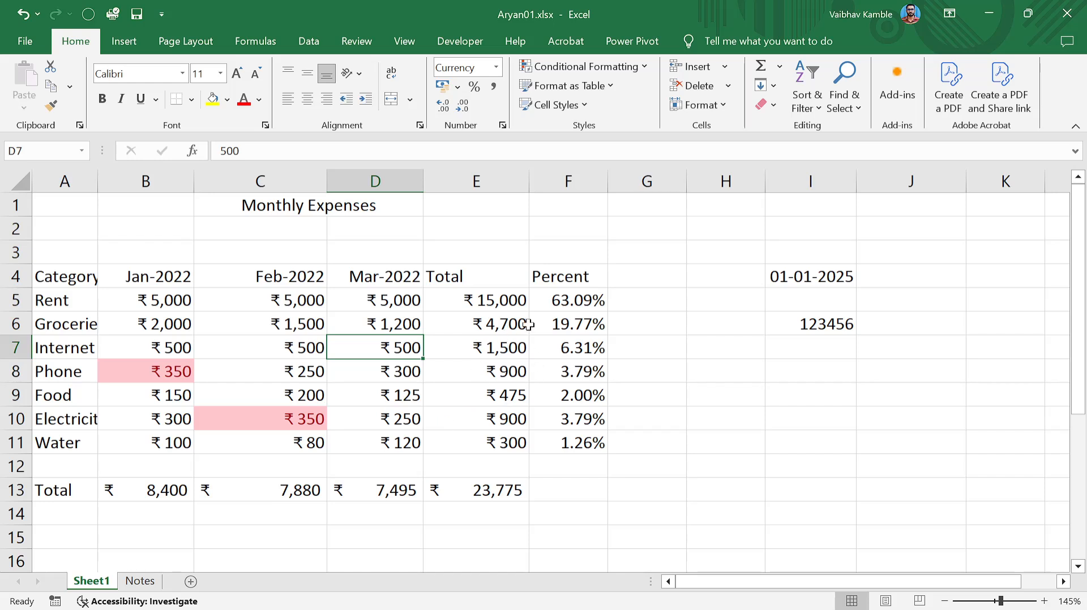
pyautogui.click(304, 393)
pyautogui.write('350')
pyautogui.press('Return')
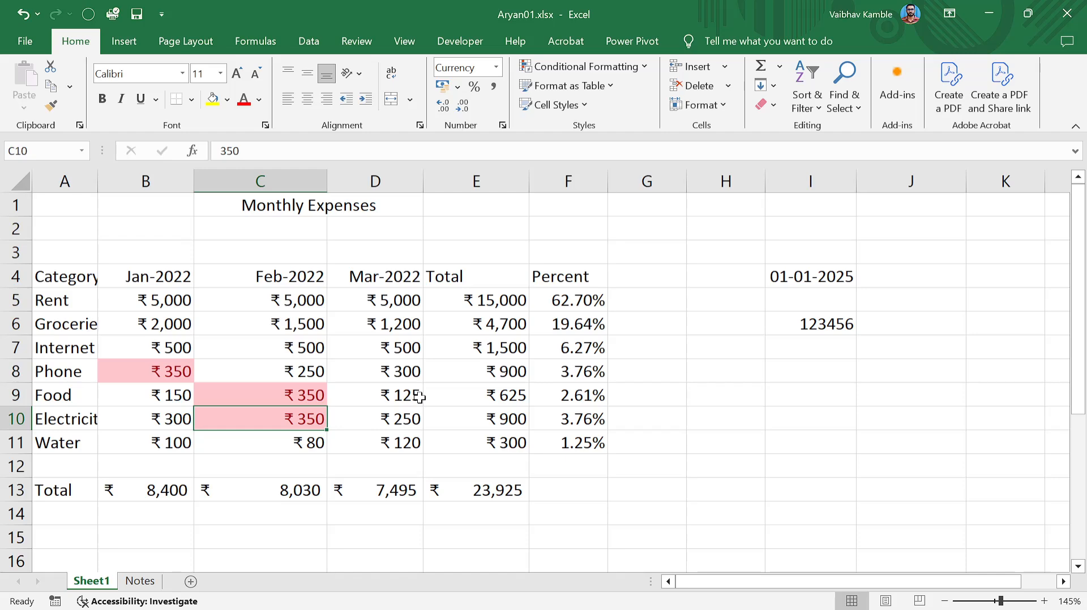
pyautogui.click(457, 387)
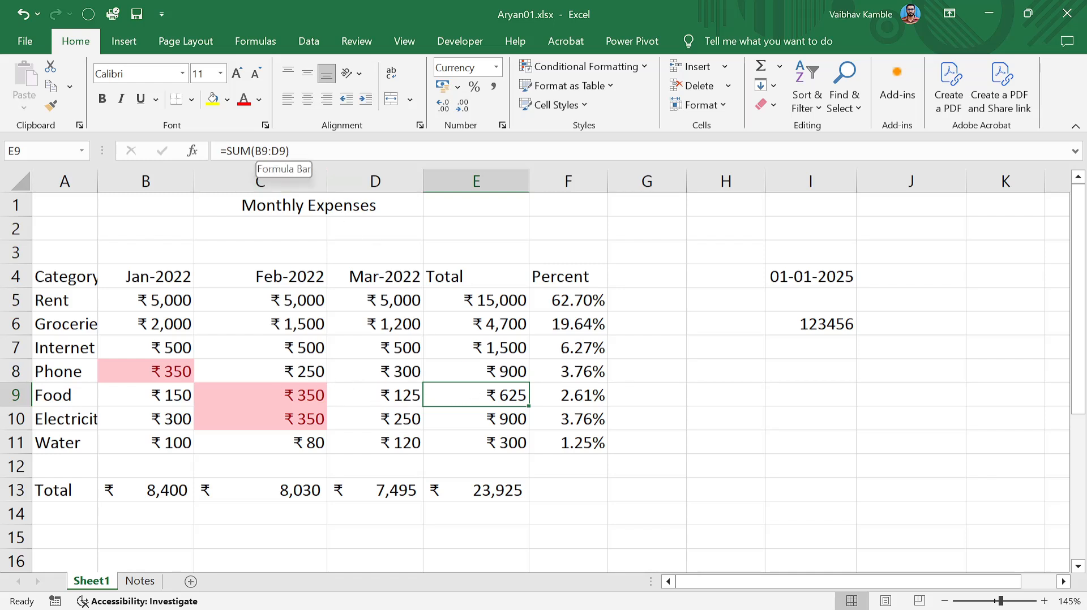
# Browse the Conditional Formatting rule categories from E11, then dismiss the menu.
pyautogui.click(456, 448)
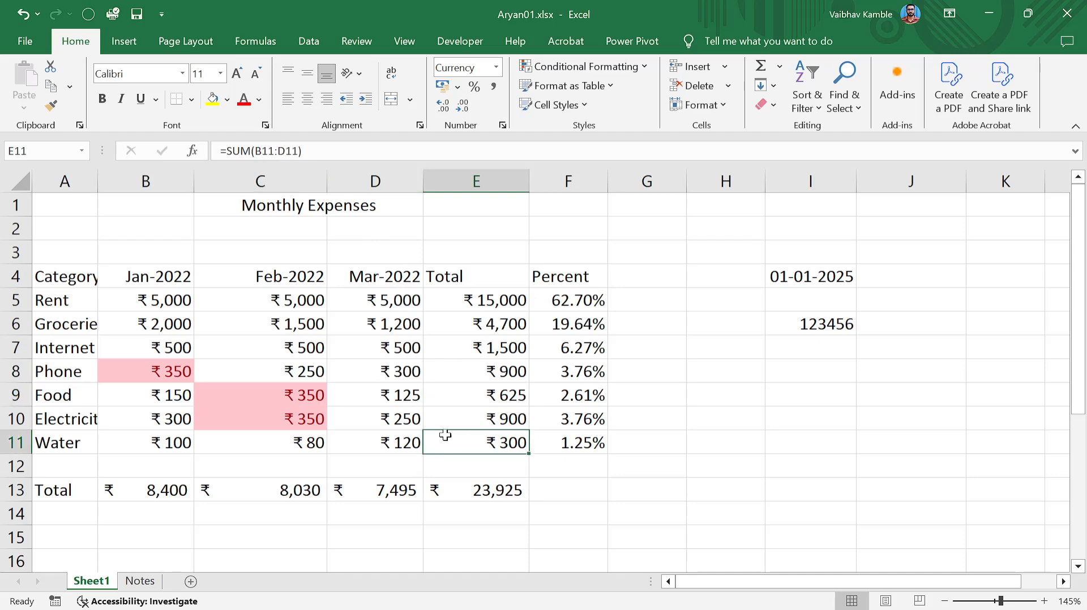
pyautogui.click(651, 65)
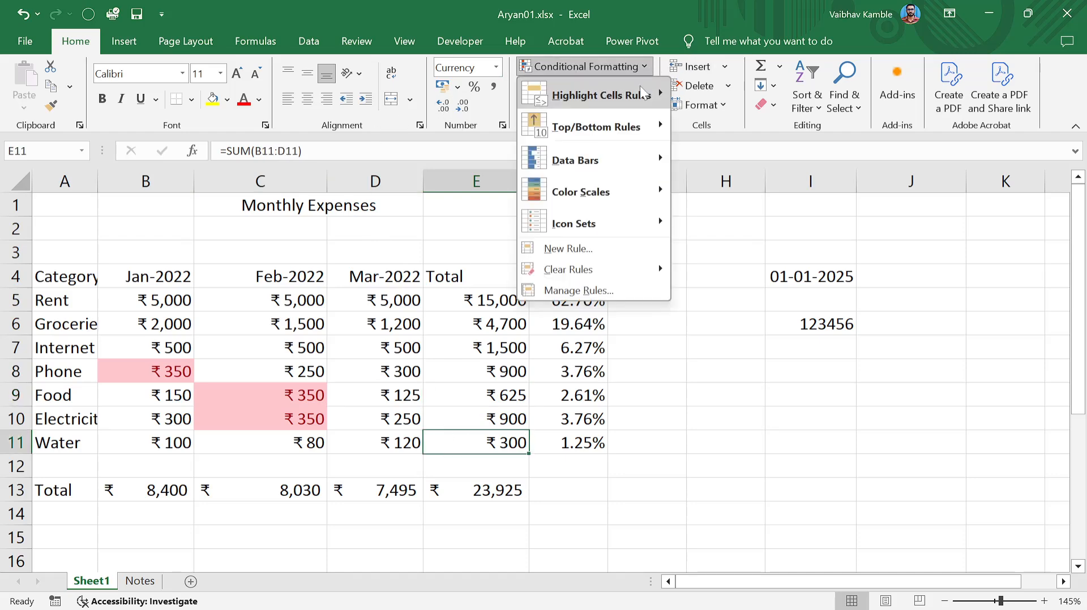
pyautogui.moveTo(641, 121)
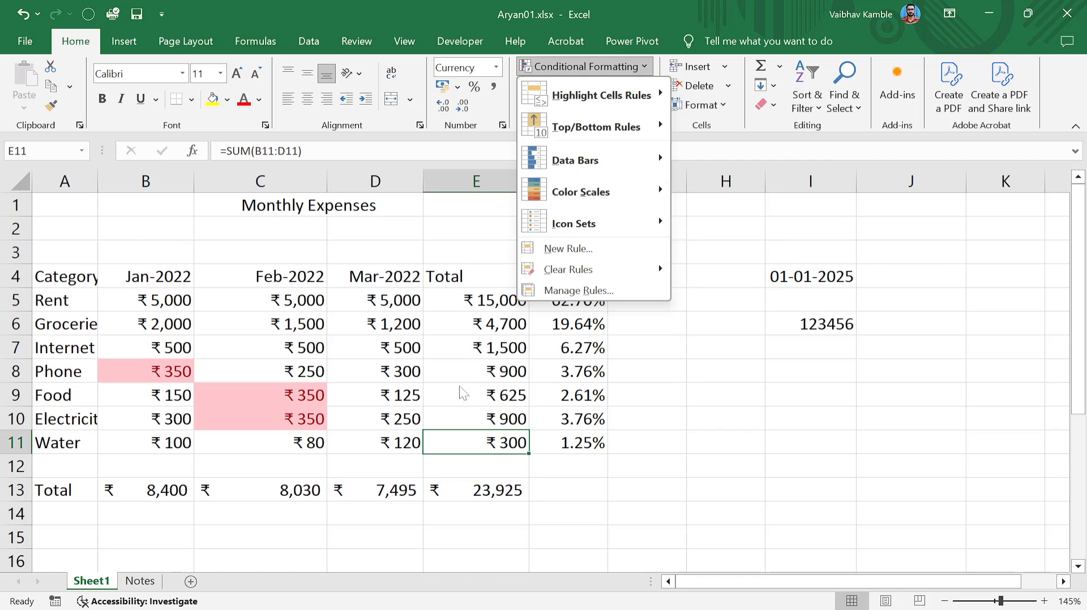
pyautogui.press('Escape')
pyautogui.click(589, 66)
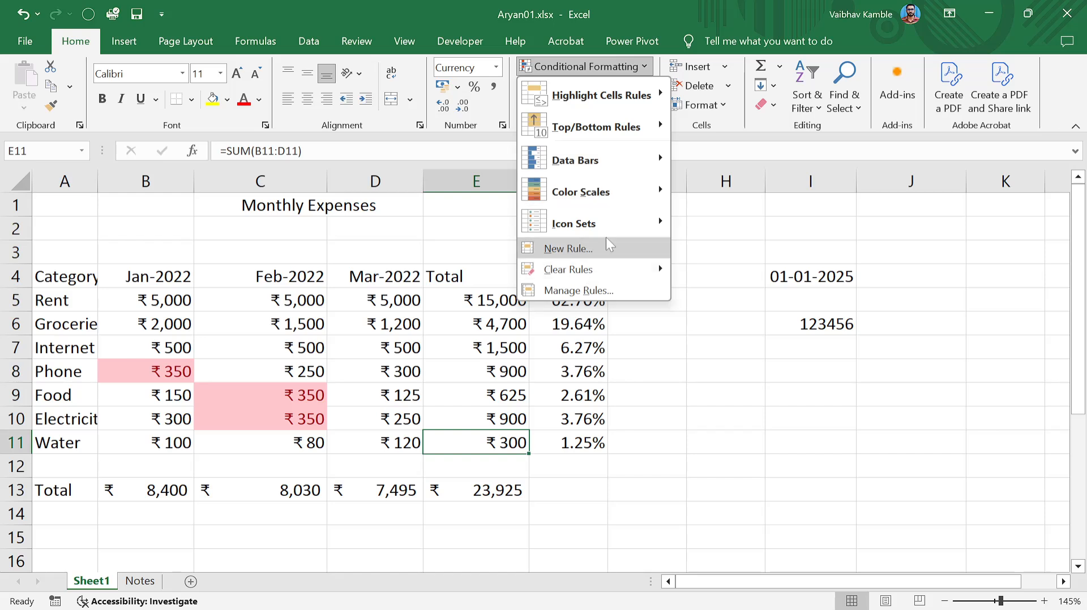
pyautogui.moveTo(627, 200)
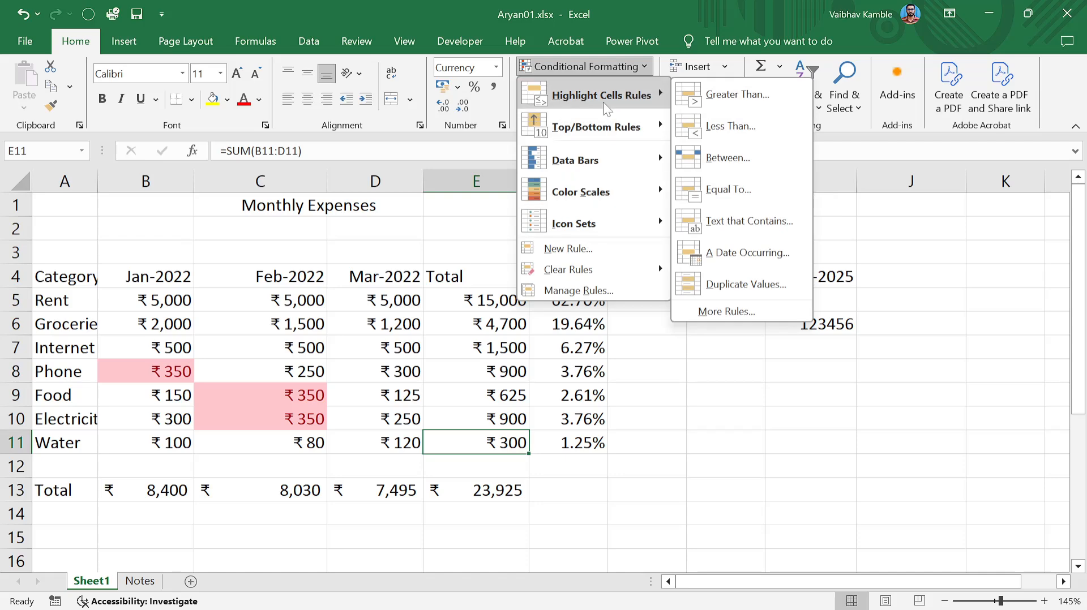
pyautogui.moveTo(657, 155)
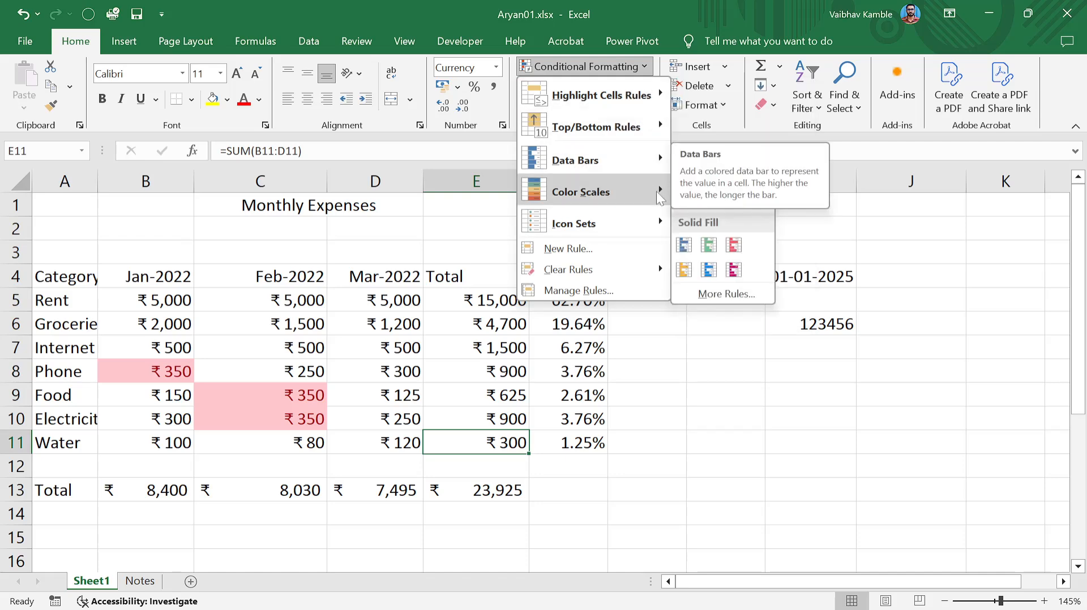
pyautogui.moveTo(657, 229)
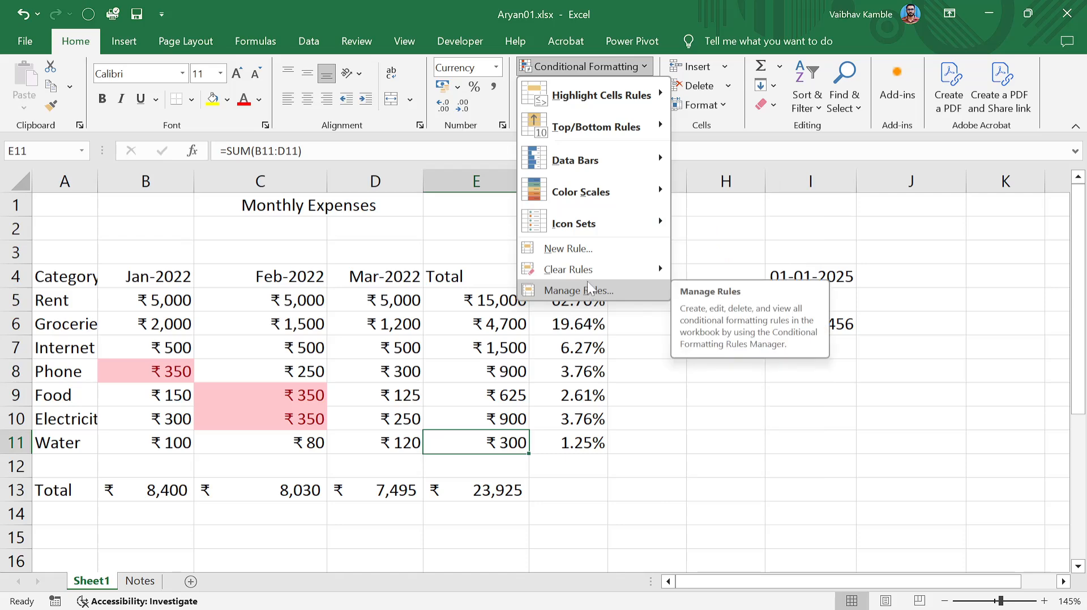
pyautogui.click(436, 352)
# Select the Groceries total in E6 and open Conditional Formatting.
pyautogui.click(385, 346)
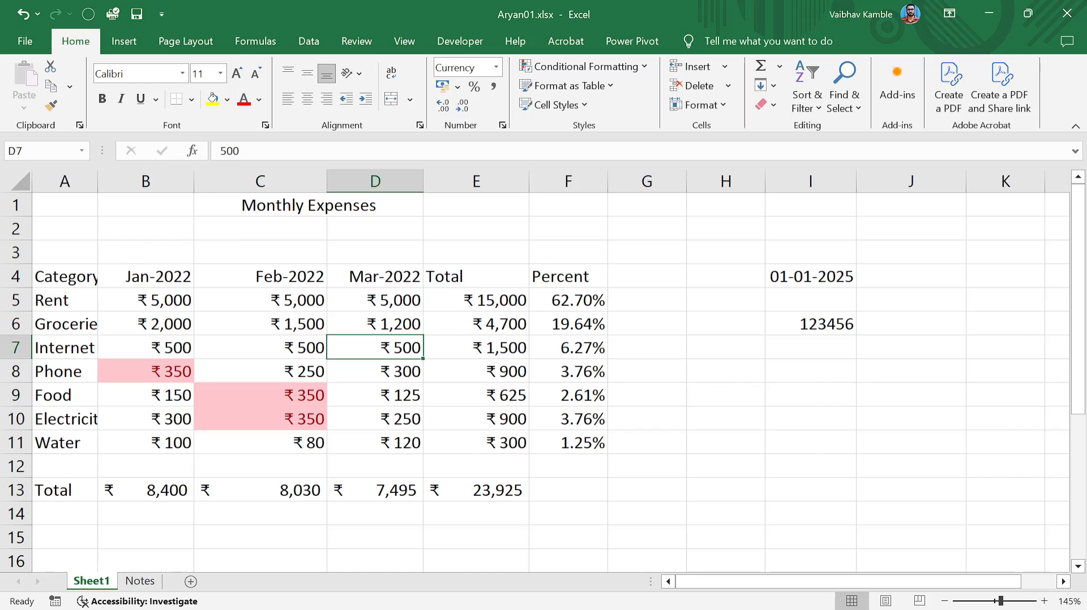
pyautogui.click(260, 379)
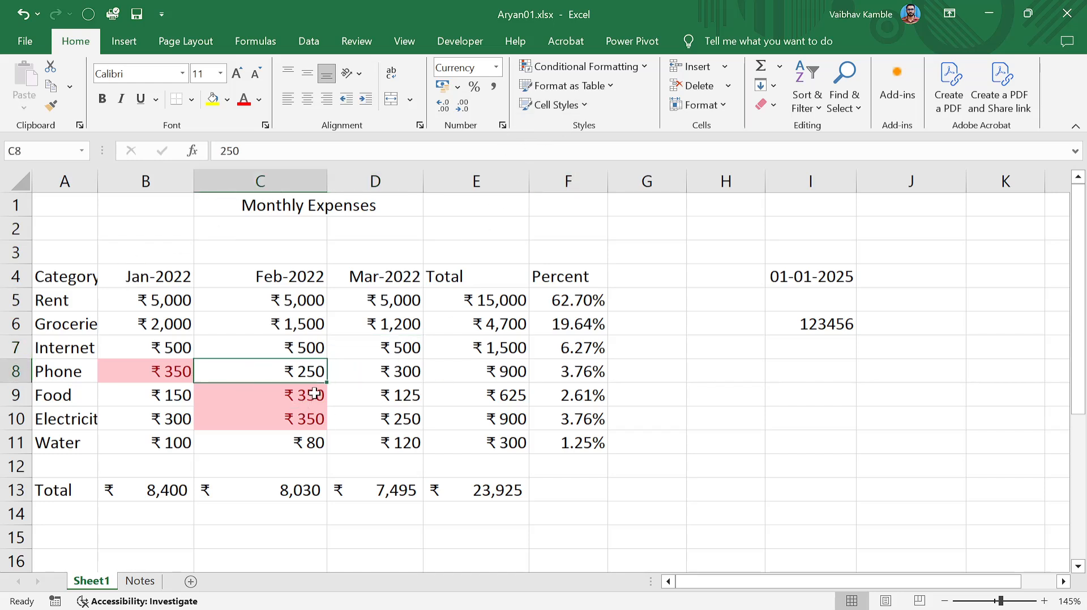
pyautogui.click(473, 316)
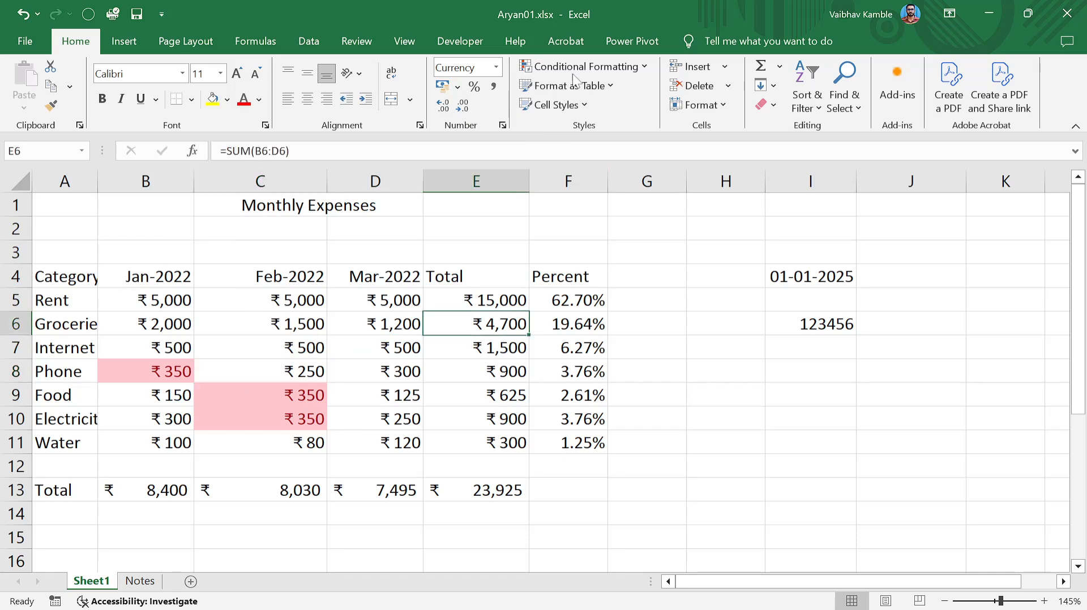
pyautogui.click(645, 68)
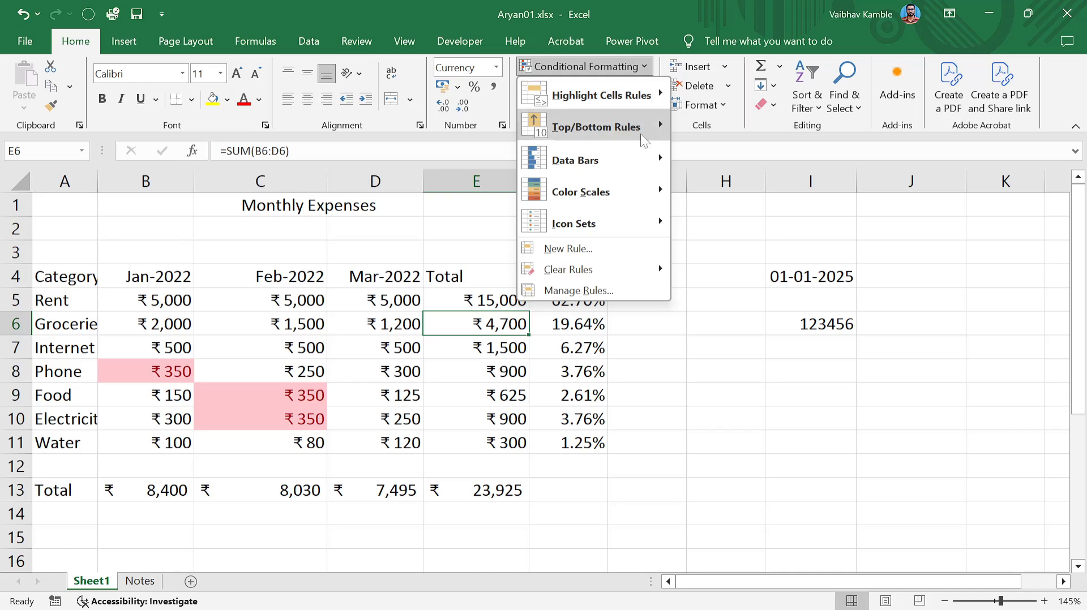
pyautogui.click(594, 297)
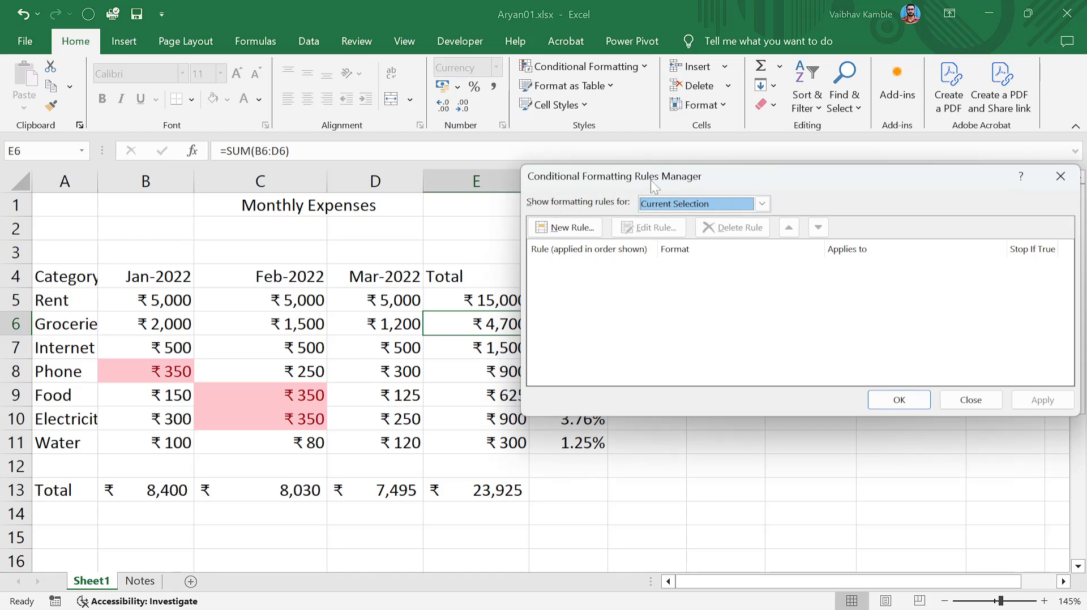
pyautogui.click(748, 206)
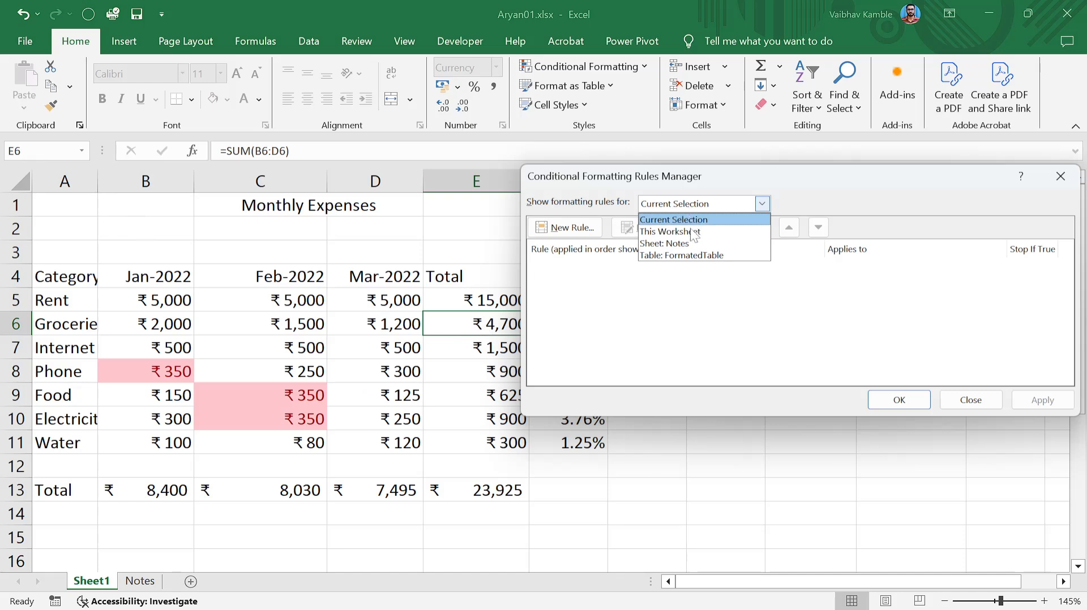
pyautogui.press('Escape')
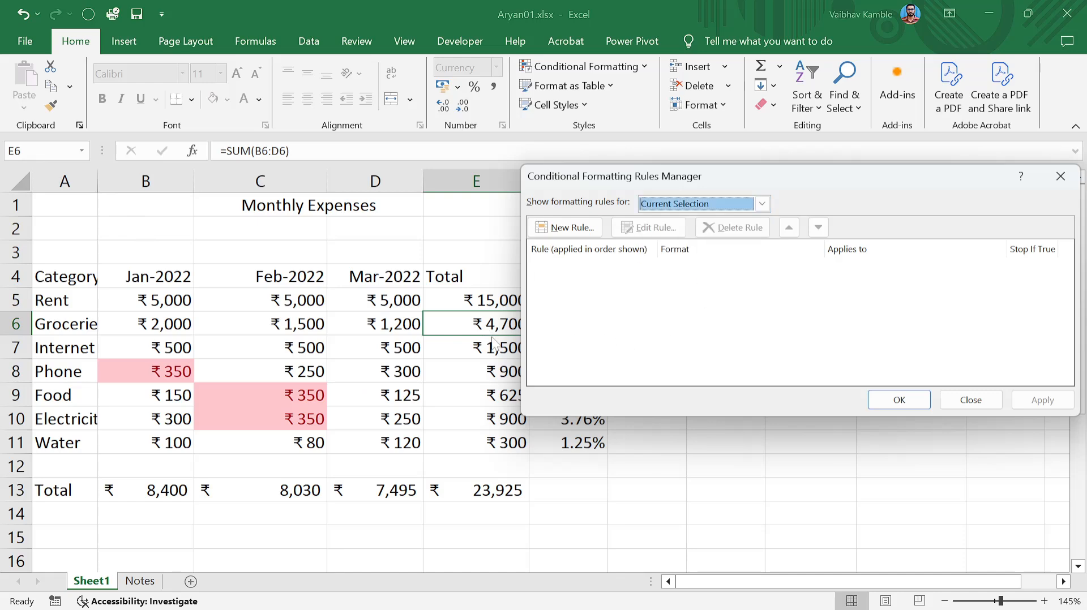
pyautogui.moveTo(638, 189); pyautogui.dragTo(669, 178)
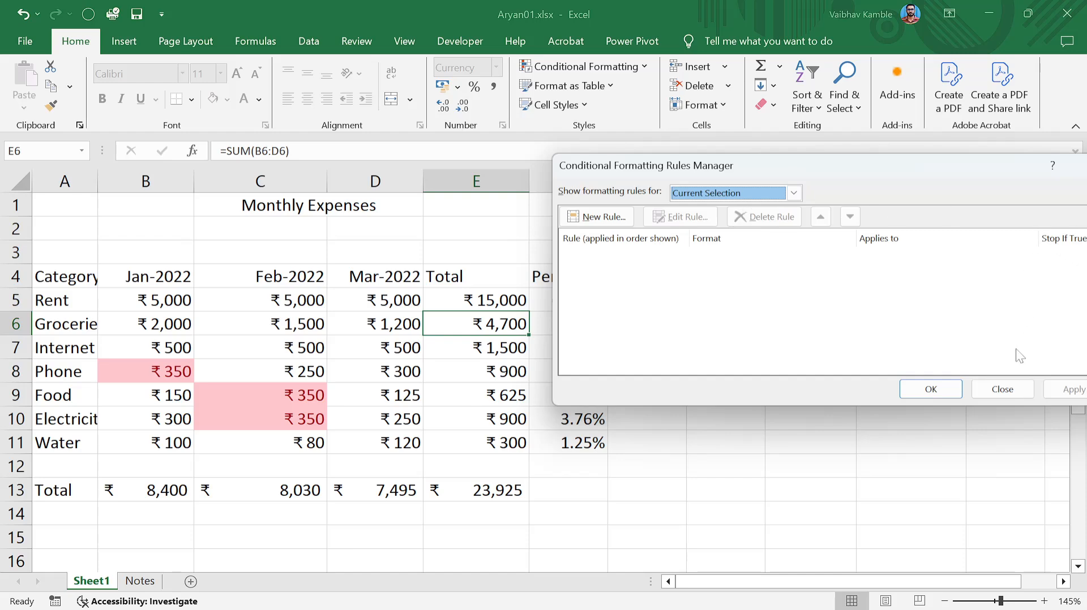
pyautogui.click(1002, 391)
pyautogui.click(485, 395)
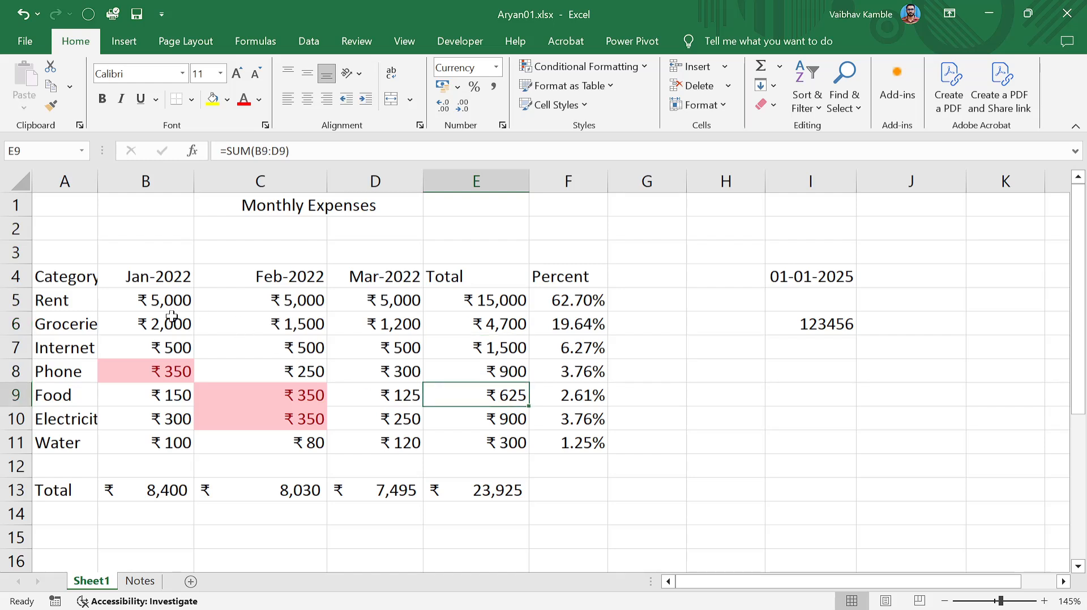
# Select the expense amounts B5:D11 and open the Conditional Formatting Rules Manager.
pyautogui.moveTo(151, 305); pyautogui.dragTo(371, 444)
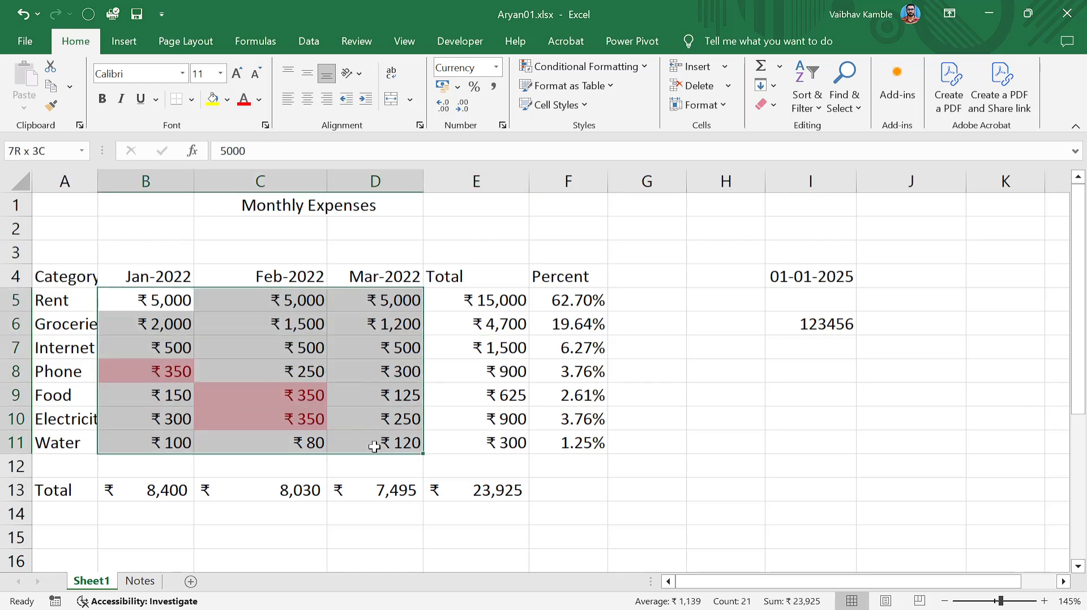
pyautogui.doubleClick(371, 443)
pyautogui.click(377, 401)
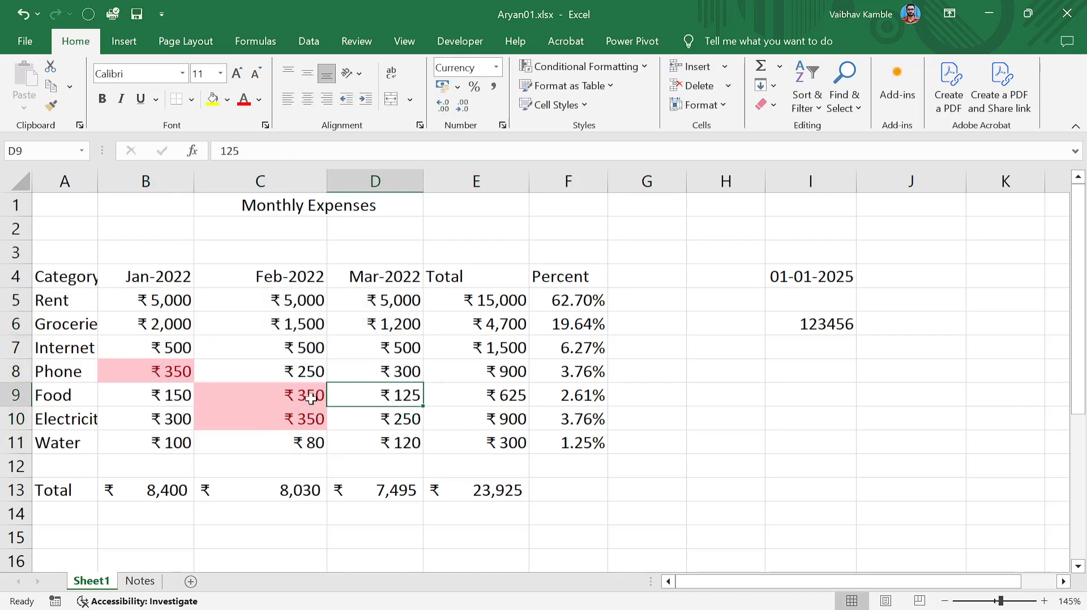
pyautogui.click(169, 300)
pyautogui.moveTo(169, 300); pyautogui.dragTo(396, 443)
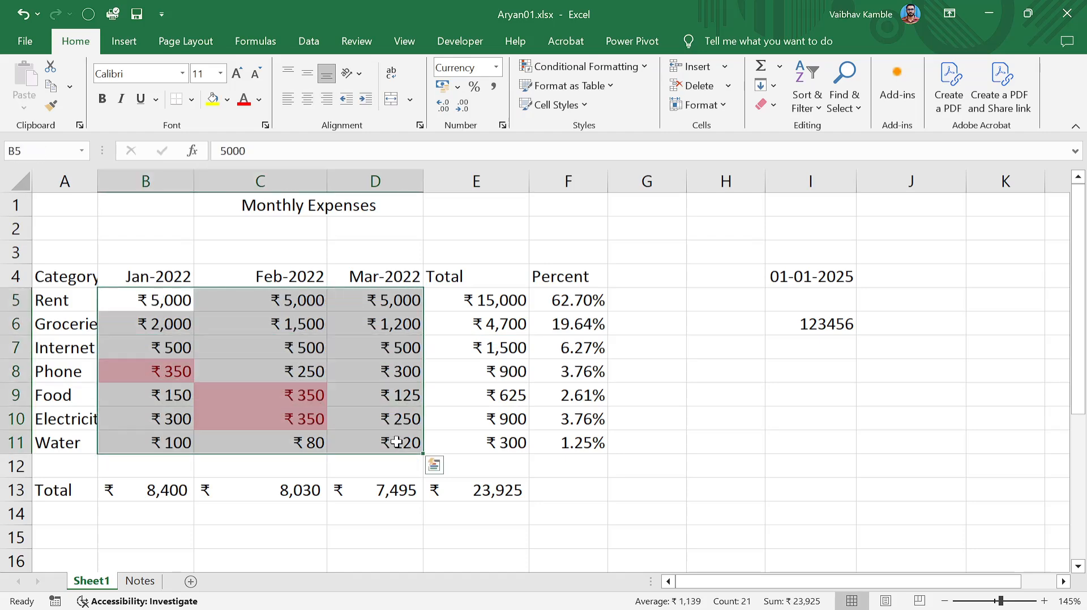
pyautogui.click(640, 70)
pyautogui.click(578, 290)
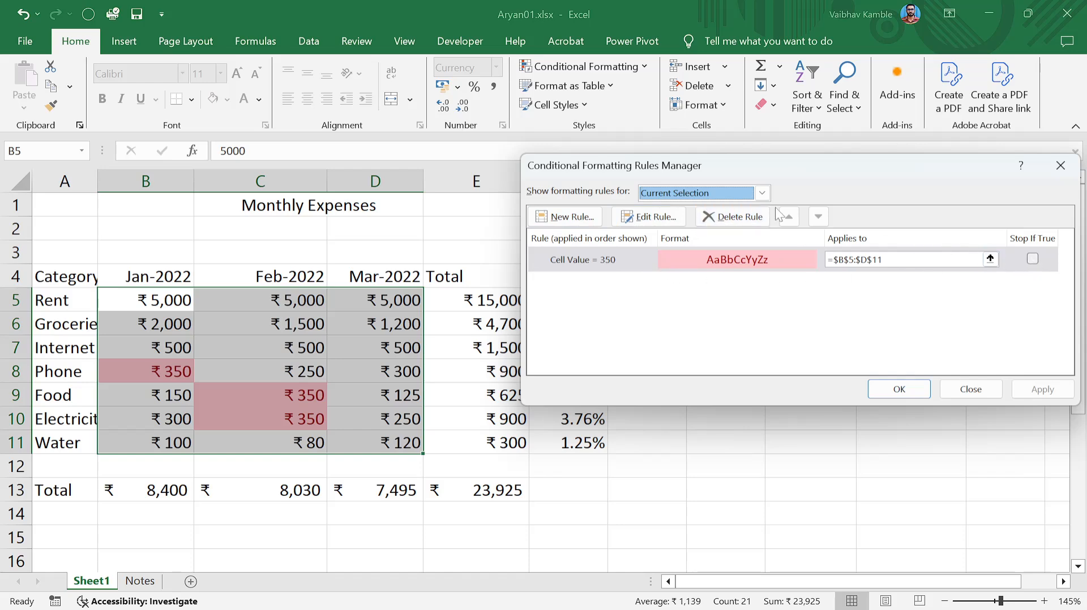
# Try deleting the Cell Value = 350 rule, discard it, and reopen the rules manager.
pyautogui.click(753, 215)
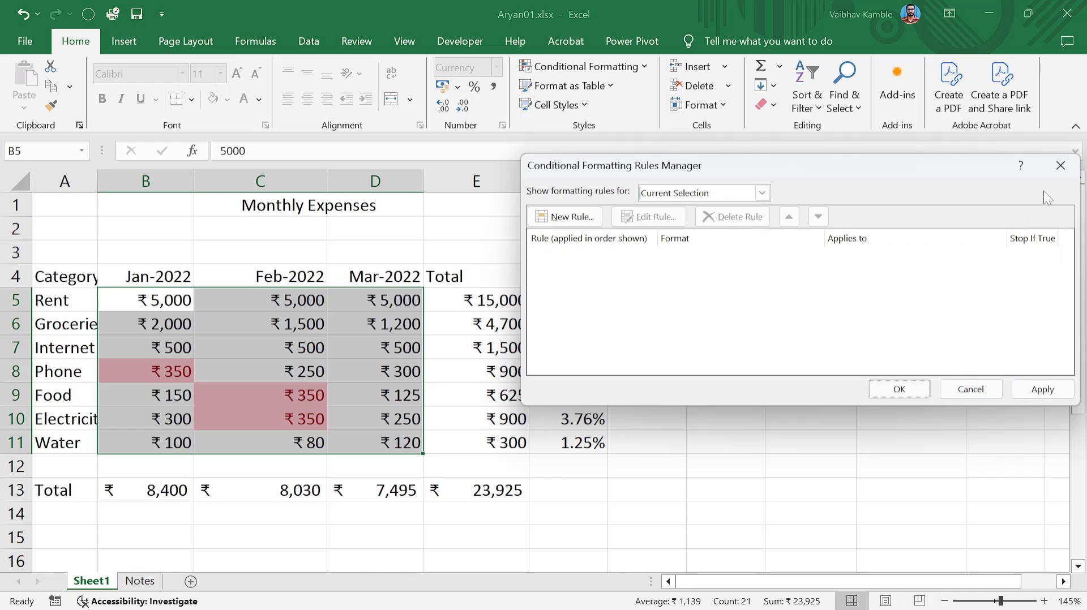
pyautogui.click(1061, 172)
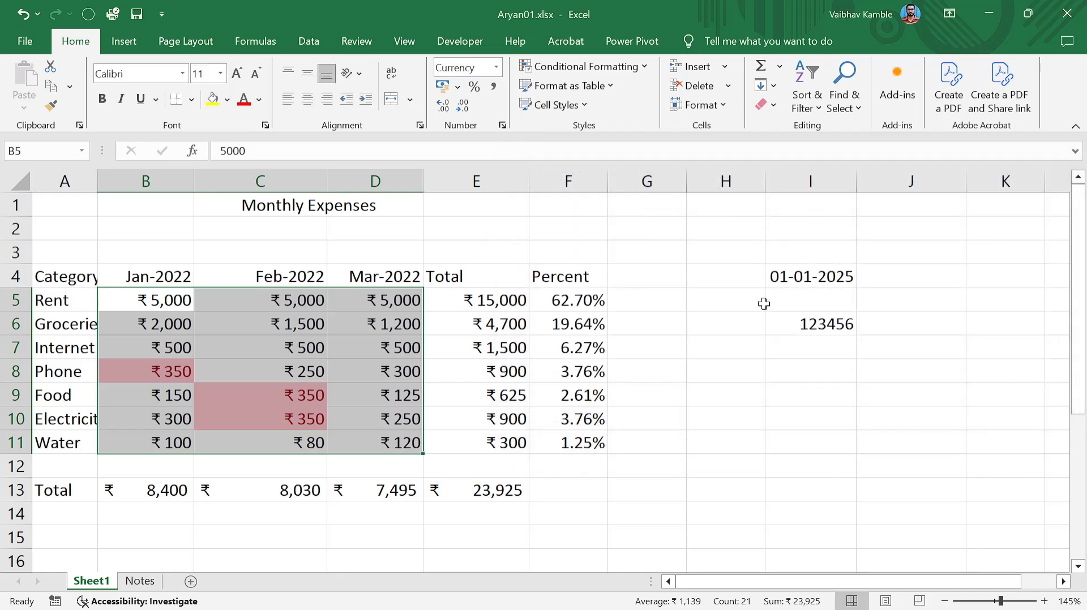
pyautogui.click(645, 68)
pyautogui.click(605, 294)
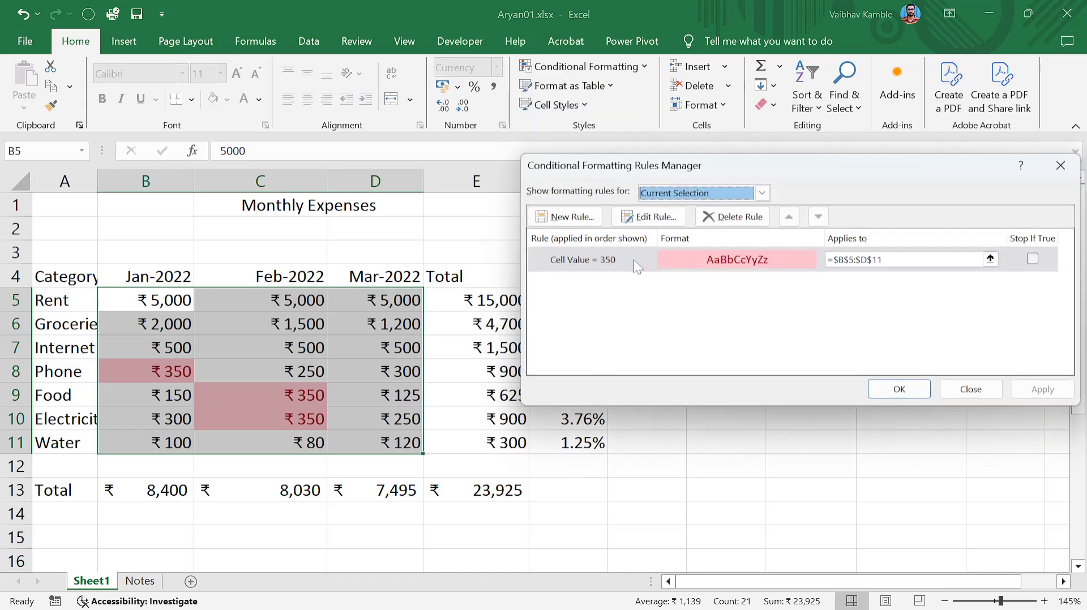
# Edit the Cell Value rule to compare against 250 and use a green fill.
pyautogui.click(648, 217)
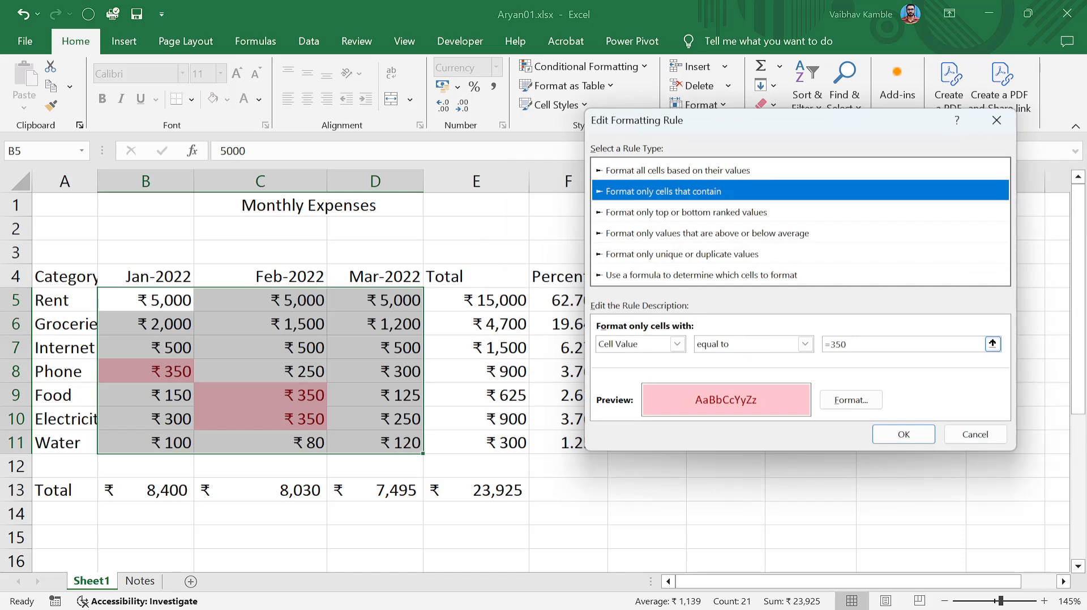
pyautogui.click(847, 344)
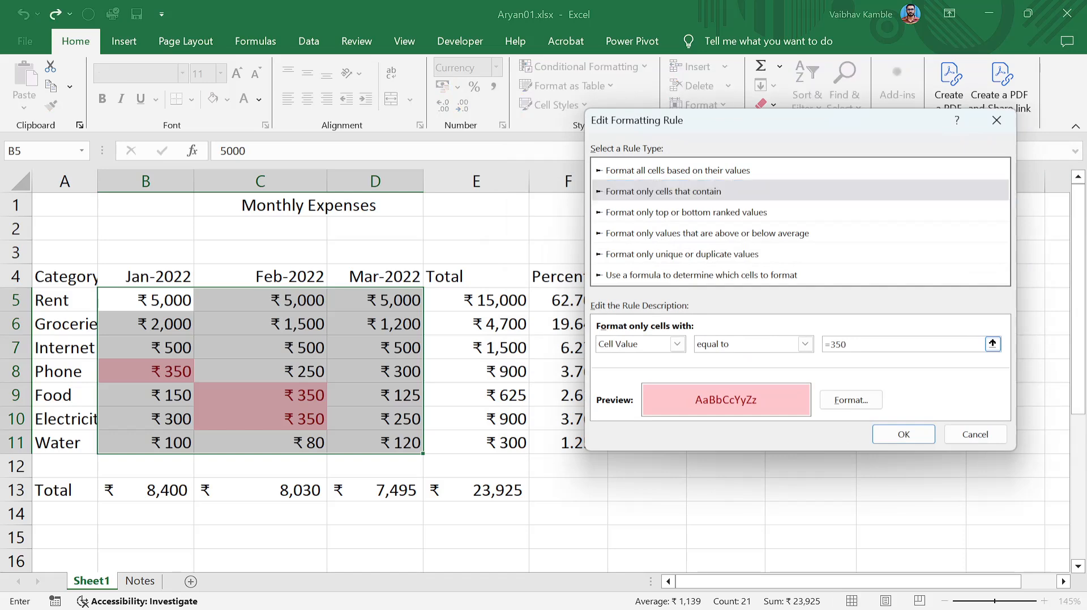
pyautogui.press('BackSpace')
pyautogui.press('BackSpace')
pyautogui.press('BackSpace')
pyautogui.click(837, 399)
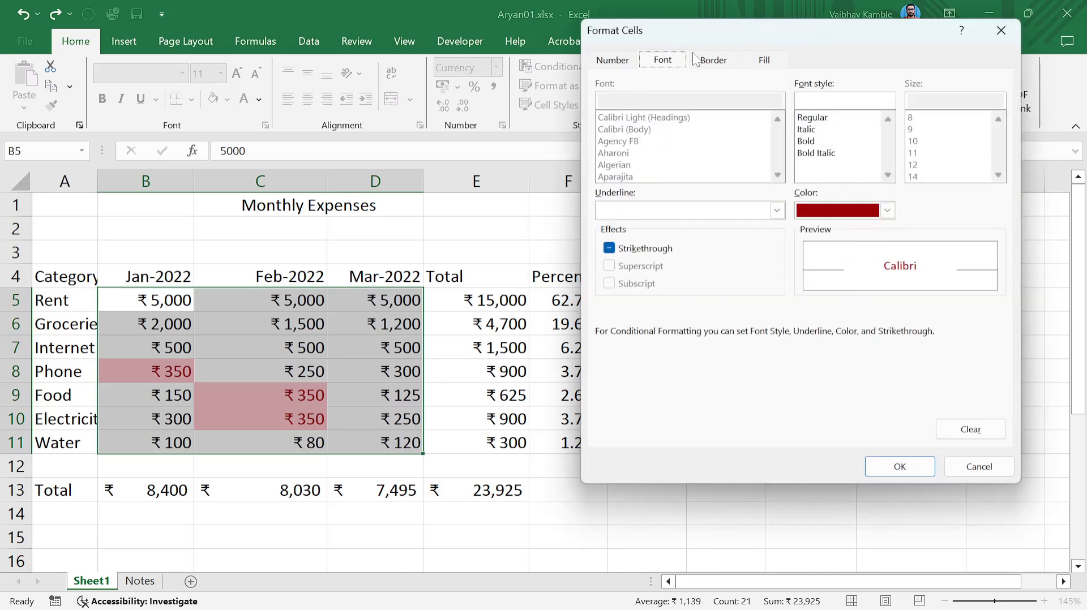
pyautogui.click(758, 60)
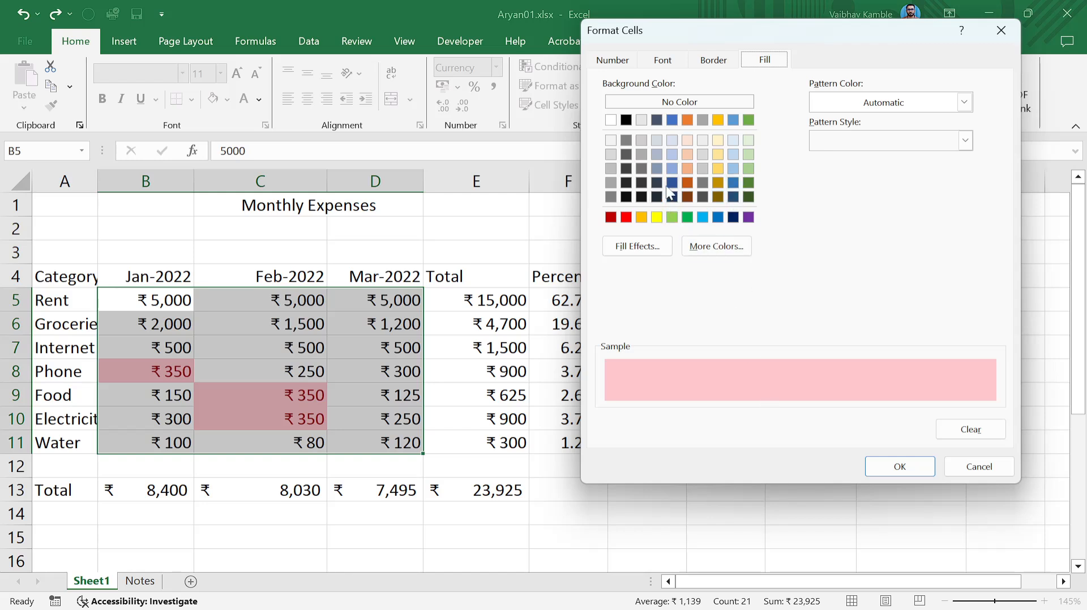
pyautogui.click(752, 123)
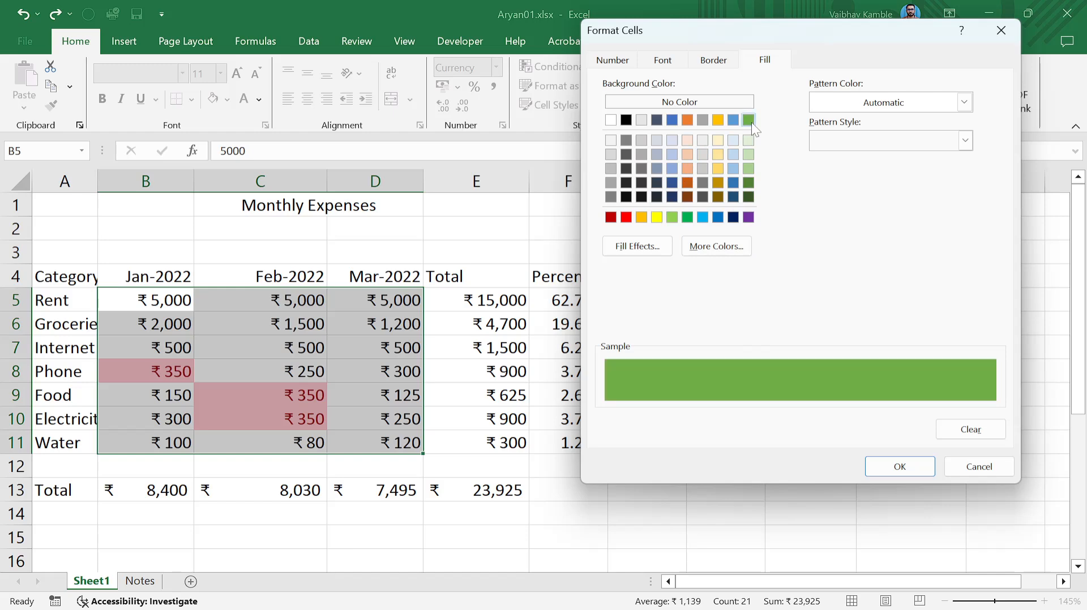
pyautogui.click(900, 468)
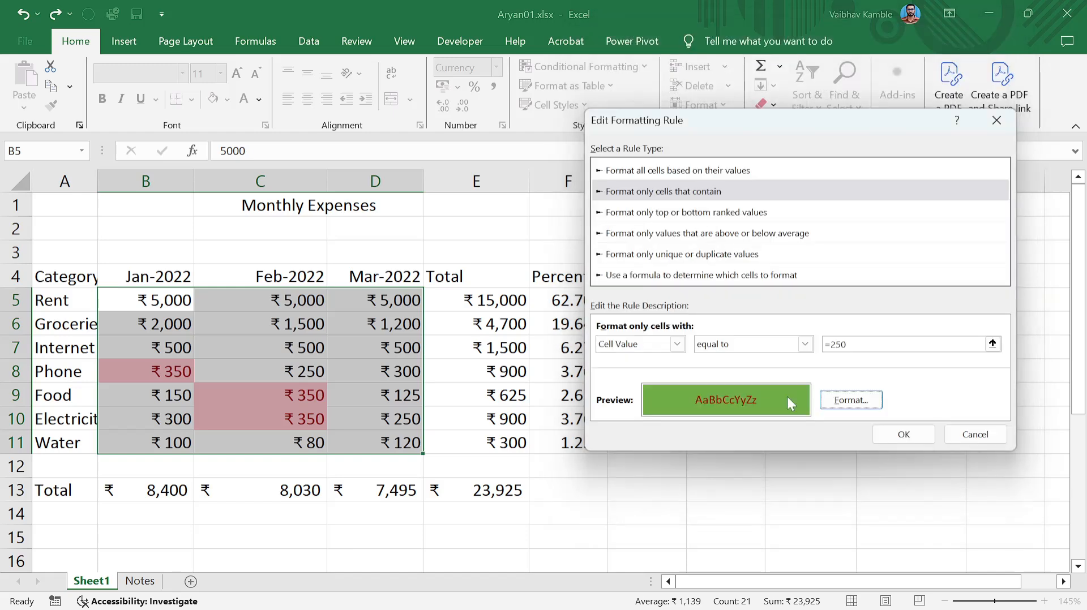
# Save the 250 rule, apply it to B5:D11, and select cell G7.
pyautogui.click(903, 434)
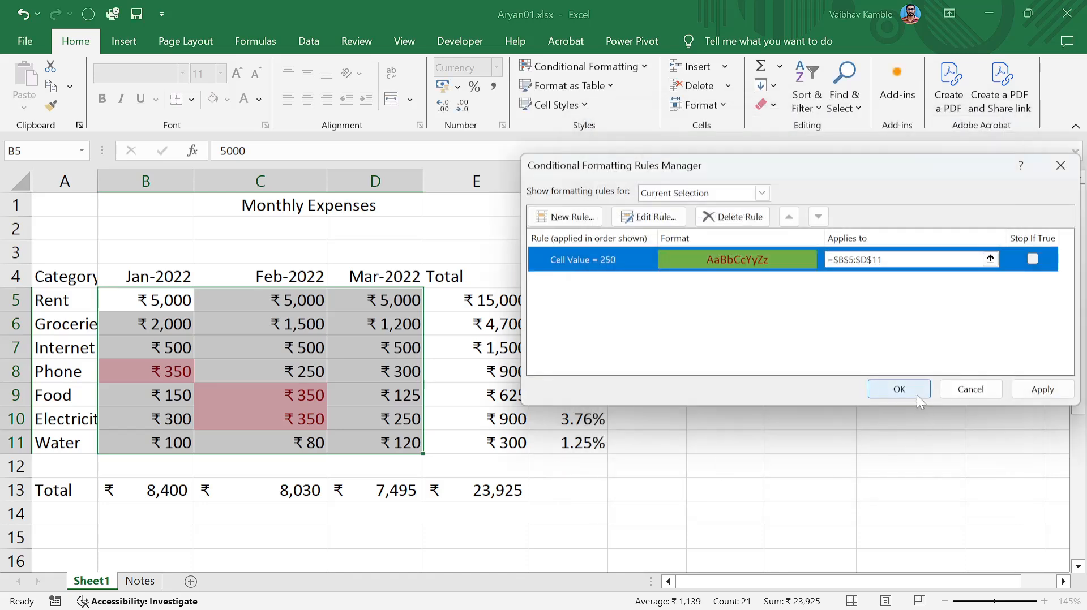
pyautogui.click(1045, 390)
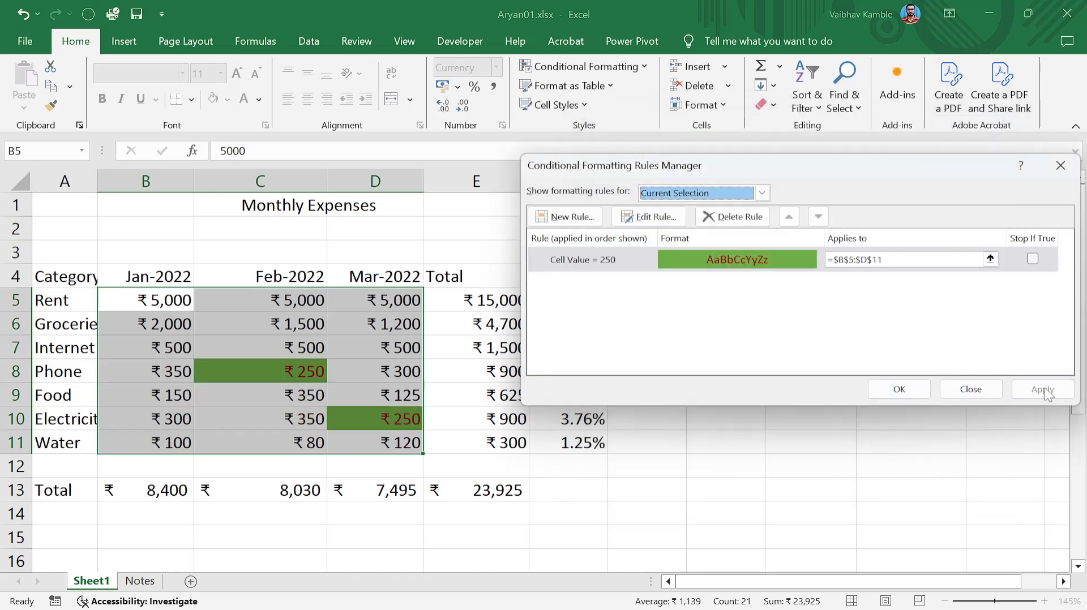
pyautogui.click(899, 390)
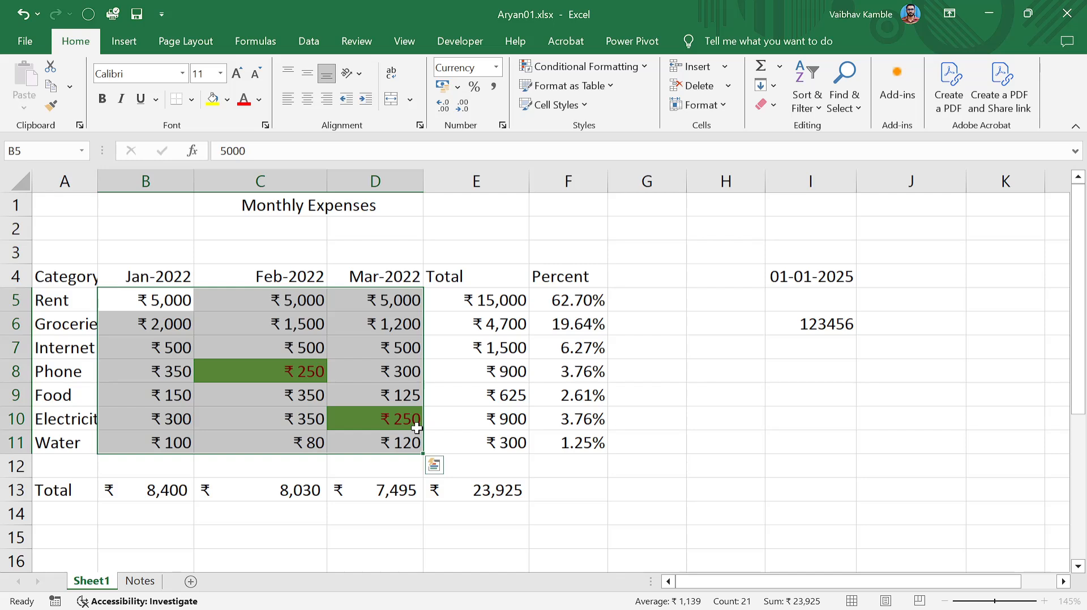
pyautogui.click(626, 347)
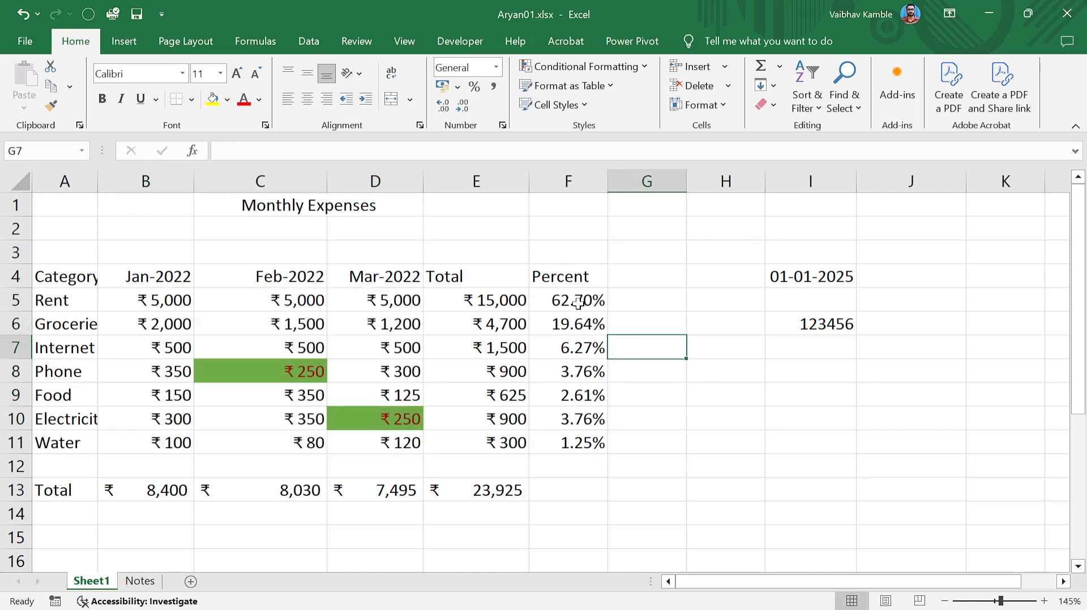
pyautogui.click(552, 492)
pyautogui.click(411, 488)
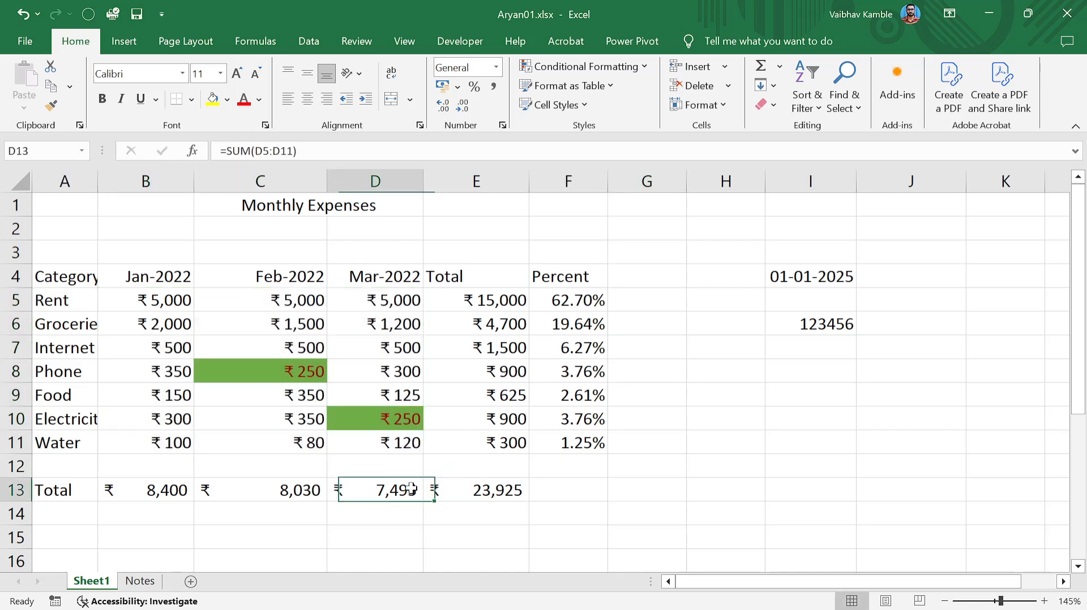
pyautogui.click(405, 346)
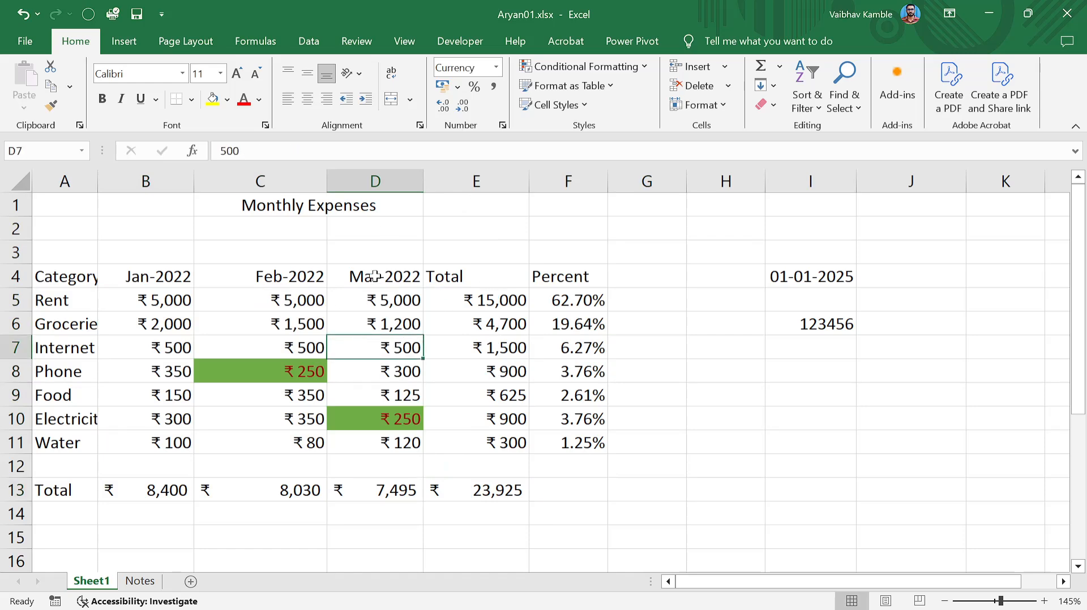
pyautogui.click(264, 250)
pyautogui.click(250, 181)
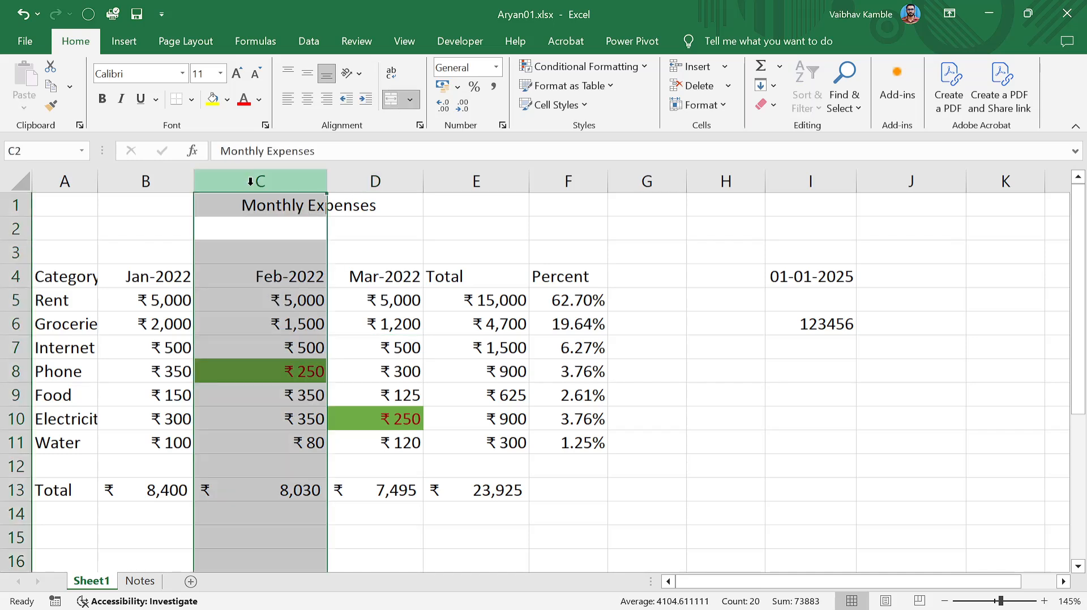
pyautogui.click(335, 252)
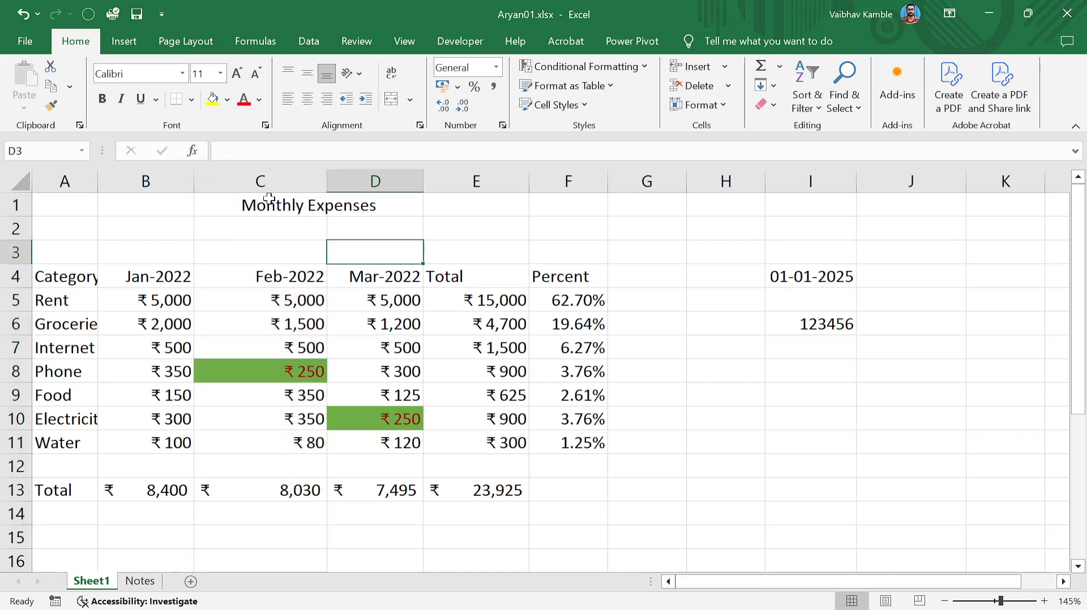
pyautogui.click(263, 182)
pyautogui.rightClick(267, 184)
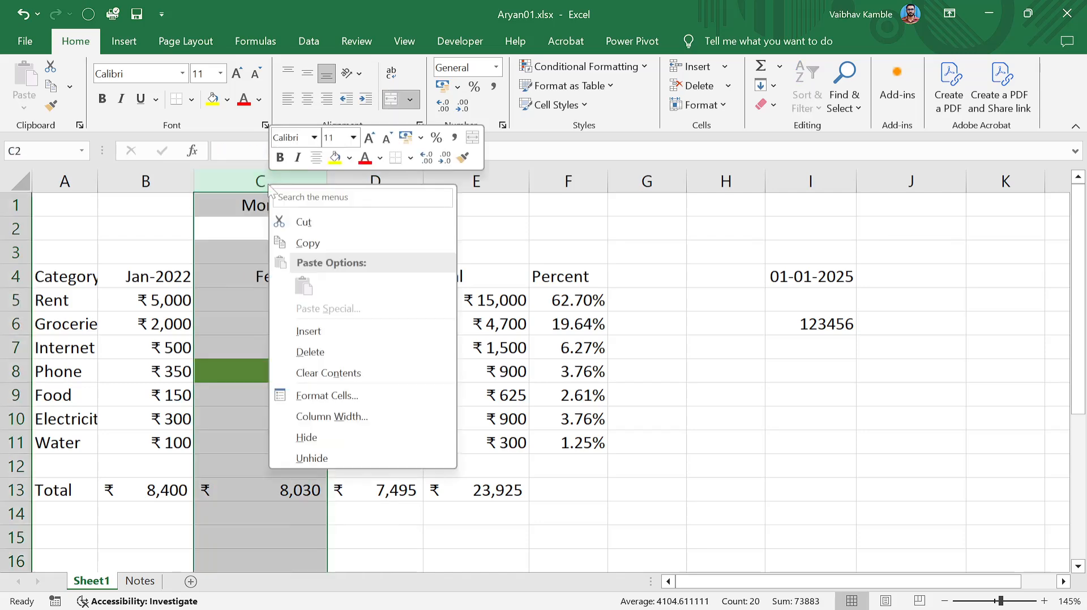
pyautogui.click(331, 442)
pyautogui.click(462, 366)
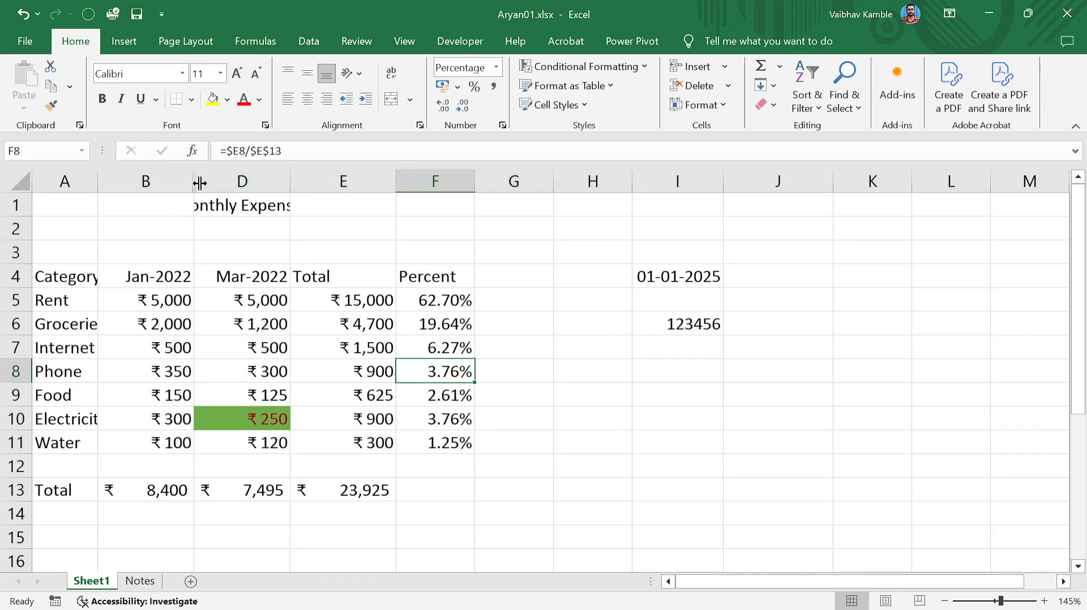
pyautogui.click(219, 206)
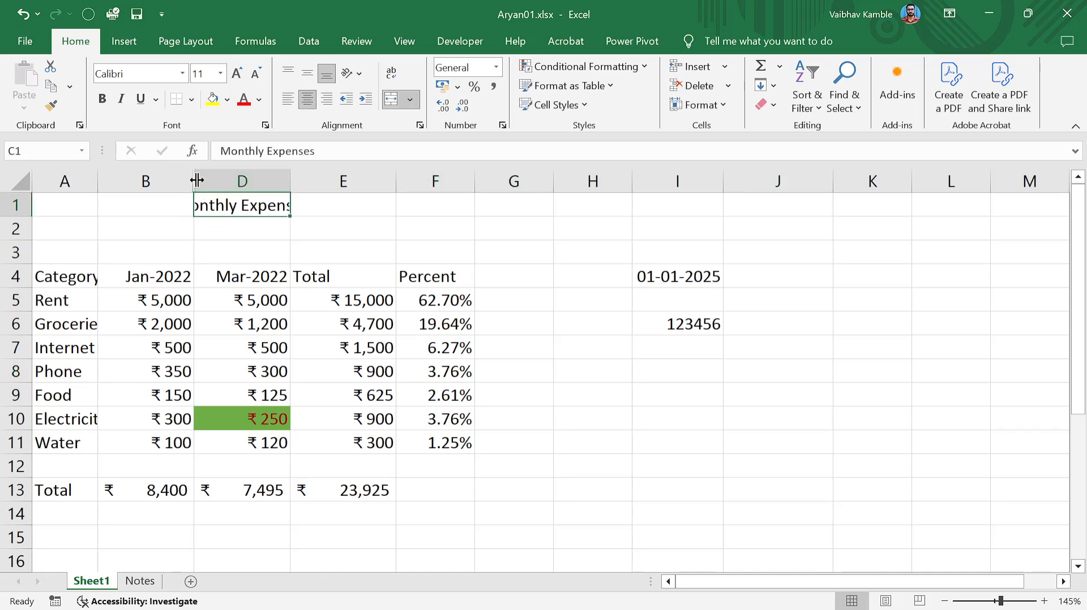
pyautogui.moveTo(195, 180); pyautogui.dragTo(292, 180)
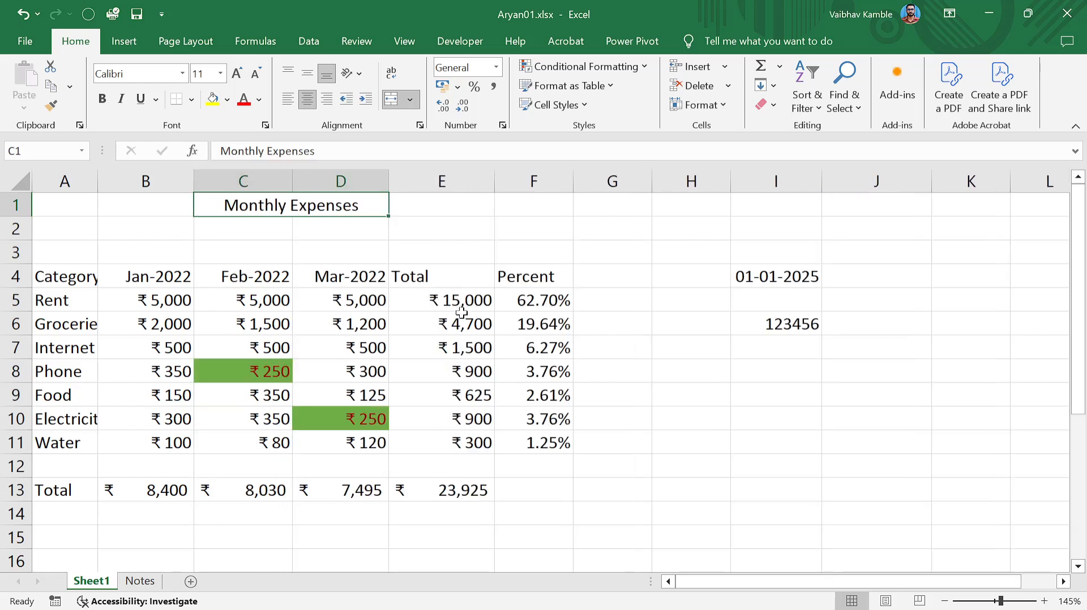
pyautogui.click(247, 183)
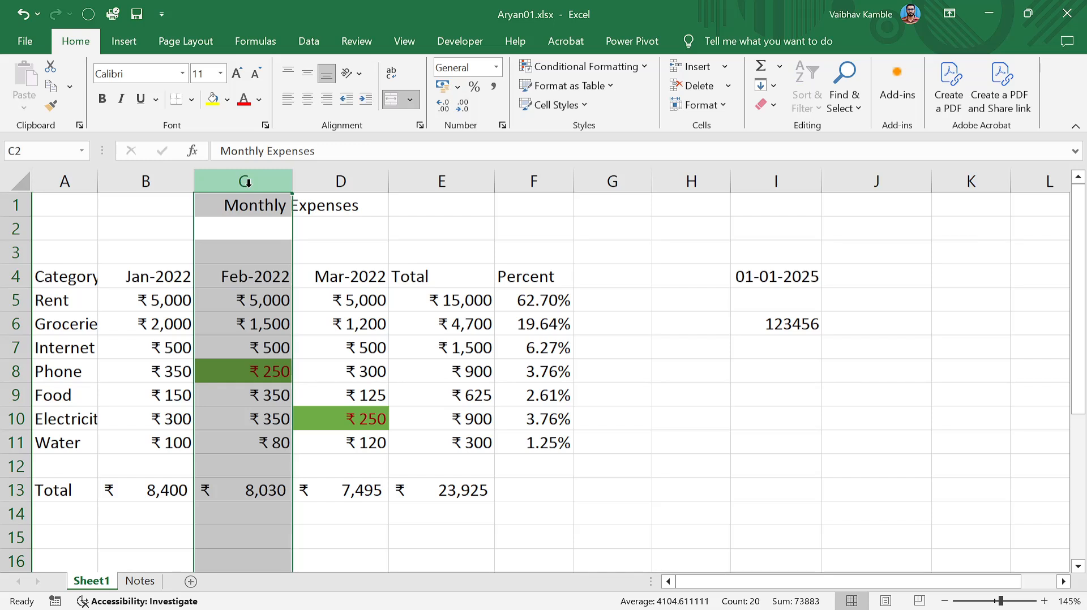
pyautogui.rightClick(248, 182)
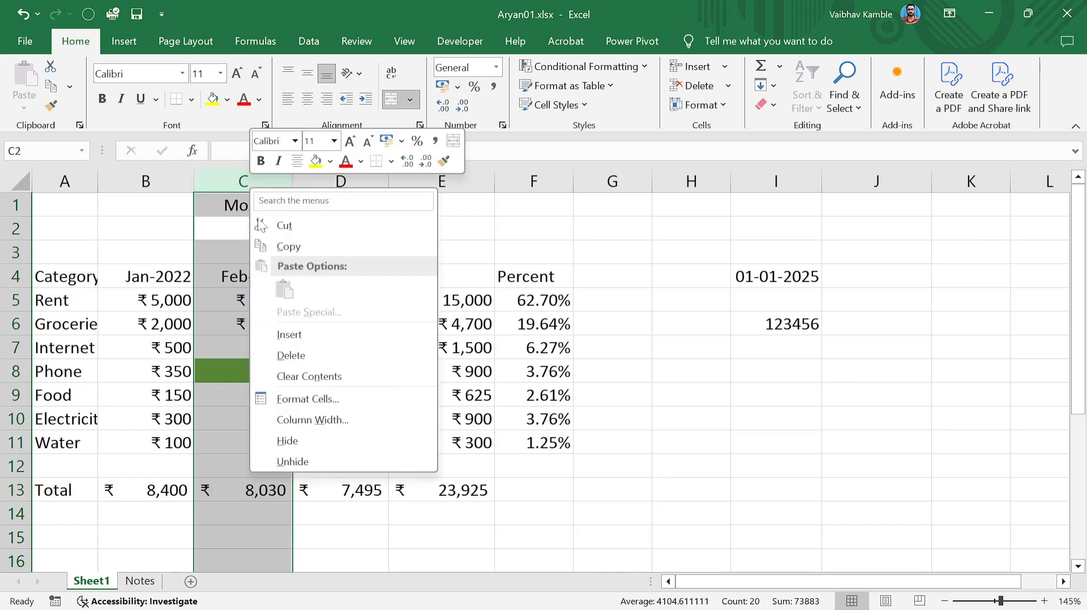
pyautogui.click(308, 444)
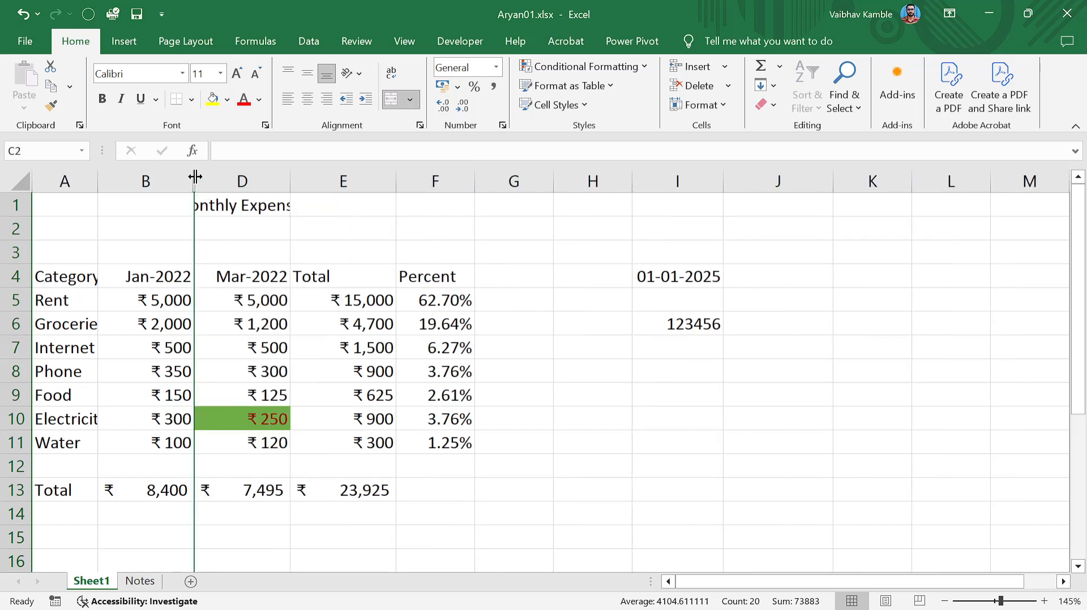
pyautogui.rightClick(195, 189)
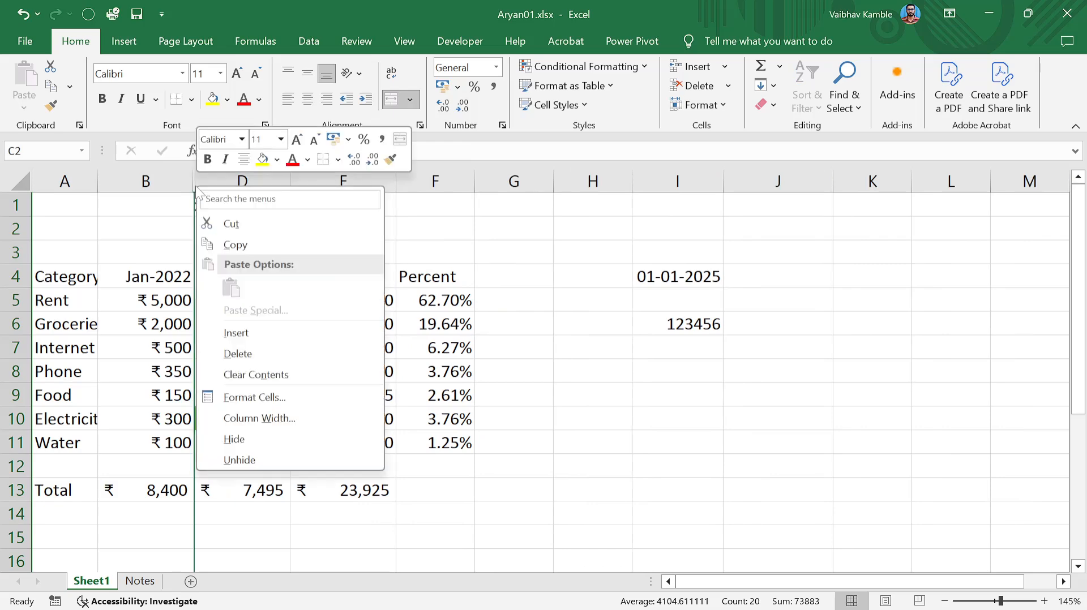
pyautogui.click(436, 346)
pyautogui.moveTo(196, 181); pyautogui.dragTo(290, 189)
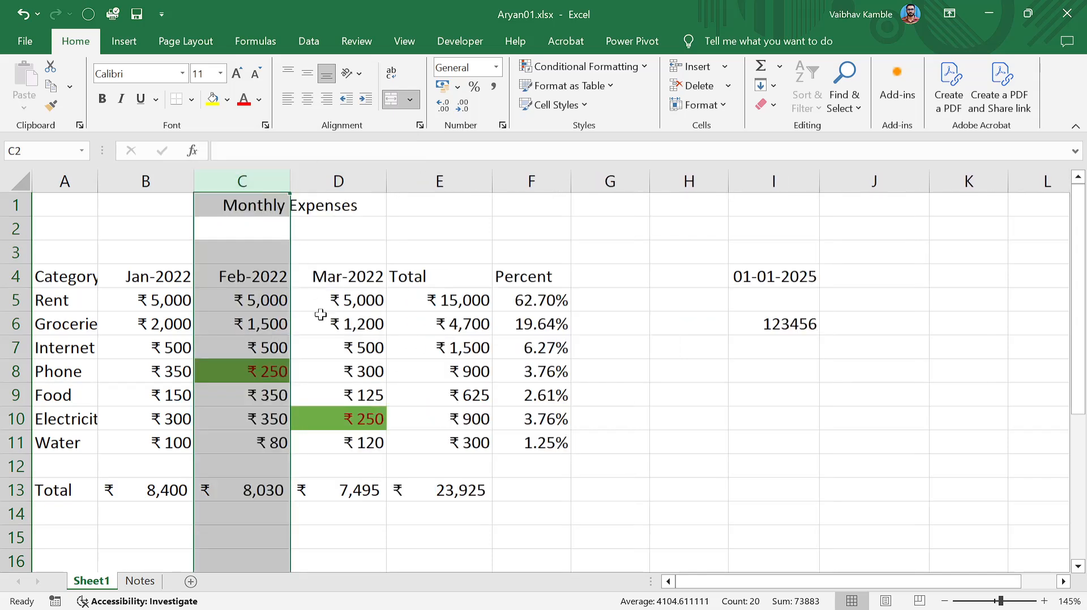
pyautogui.click(331, 277)
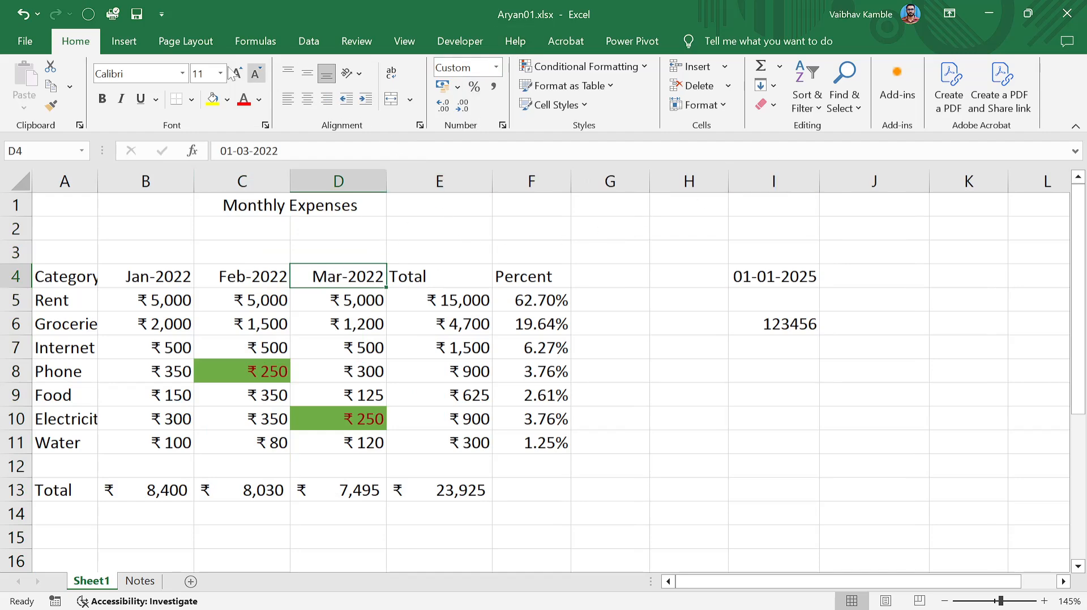
pyautogui.click(138, 39)
pyautogui.click(159, 39)
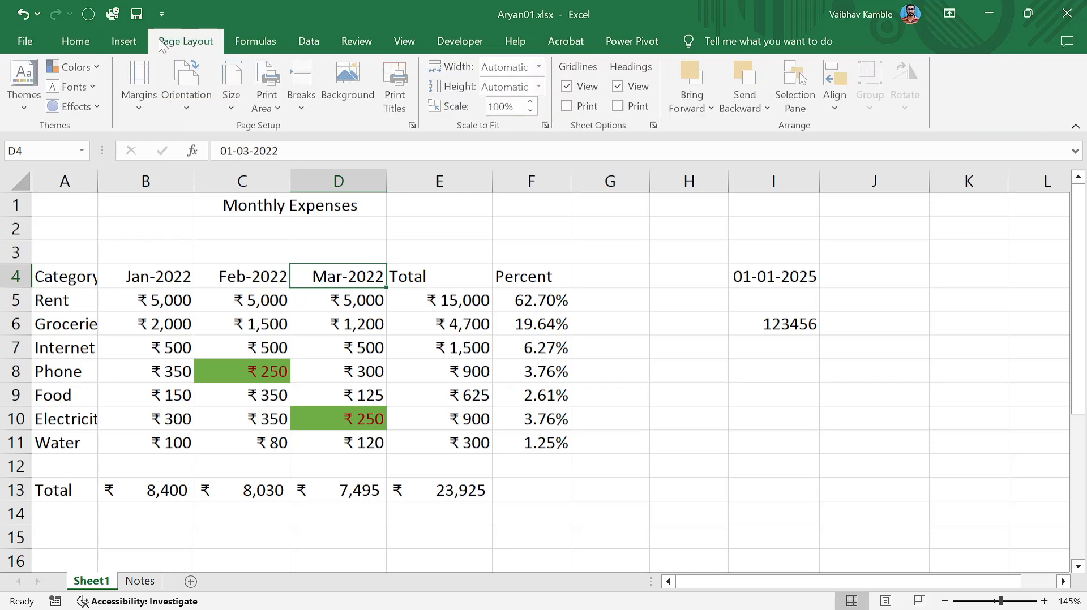
pyautogui.click(236, 44)
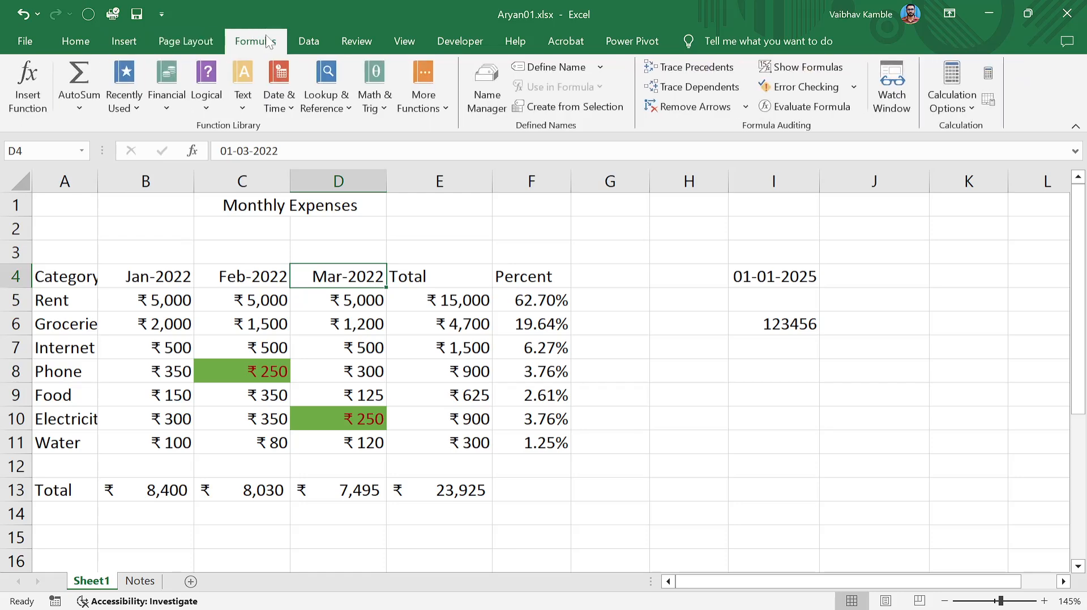
pyautogui.click(305, 44)
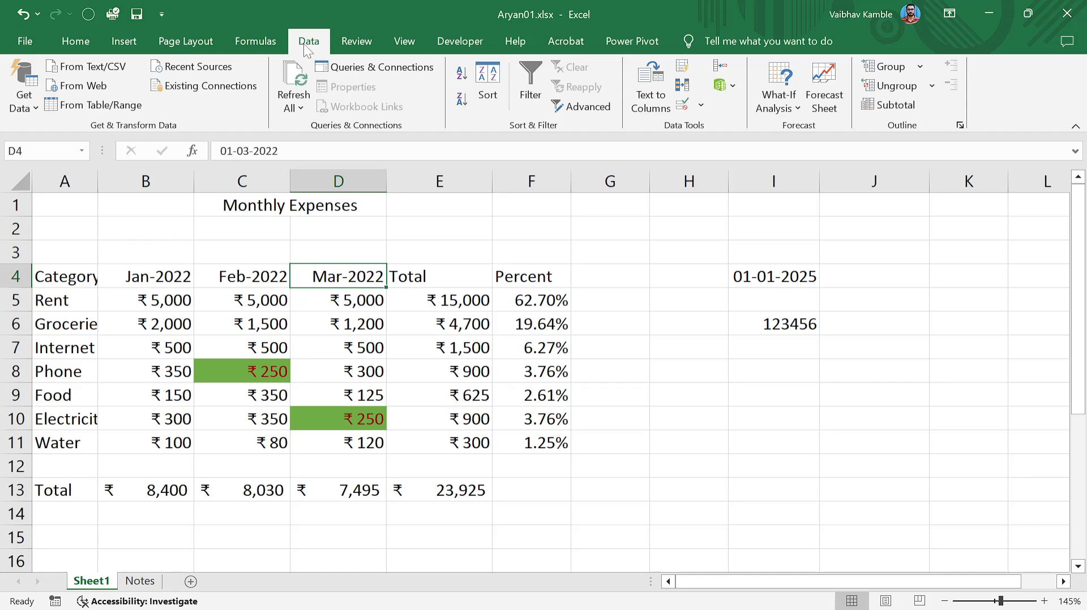
pyautogui.scroll(-2, 357, 46)
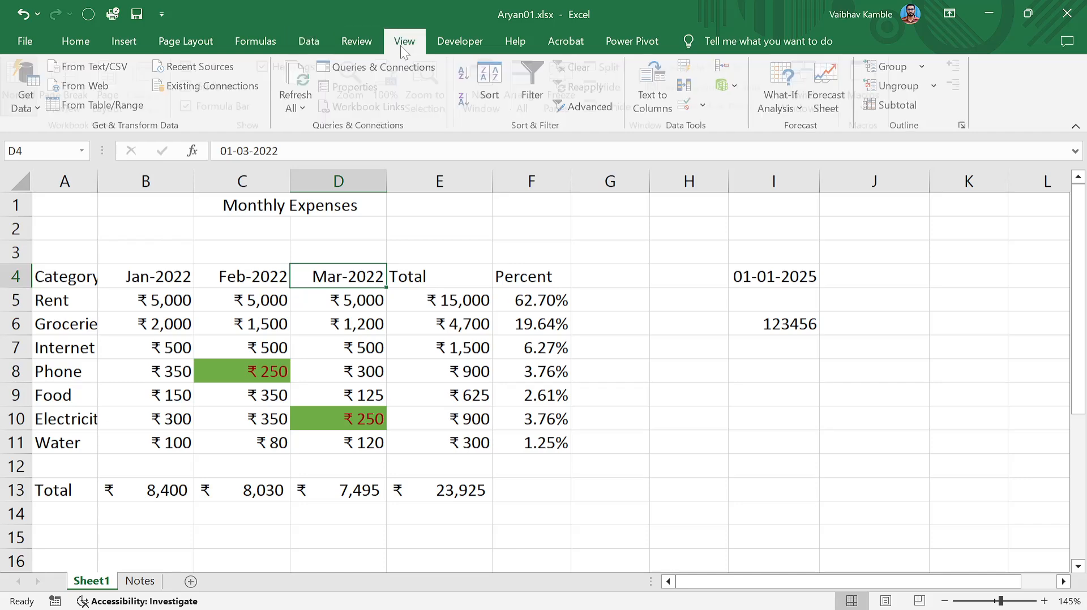
pyautogui.click(361, 44)
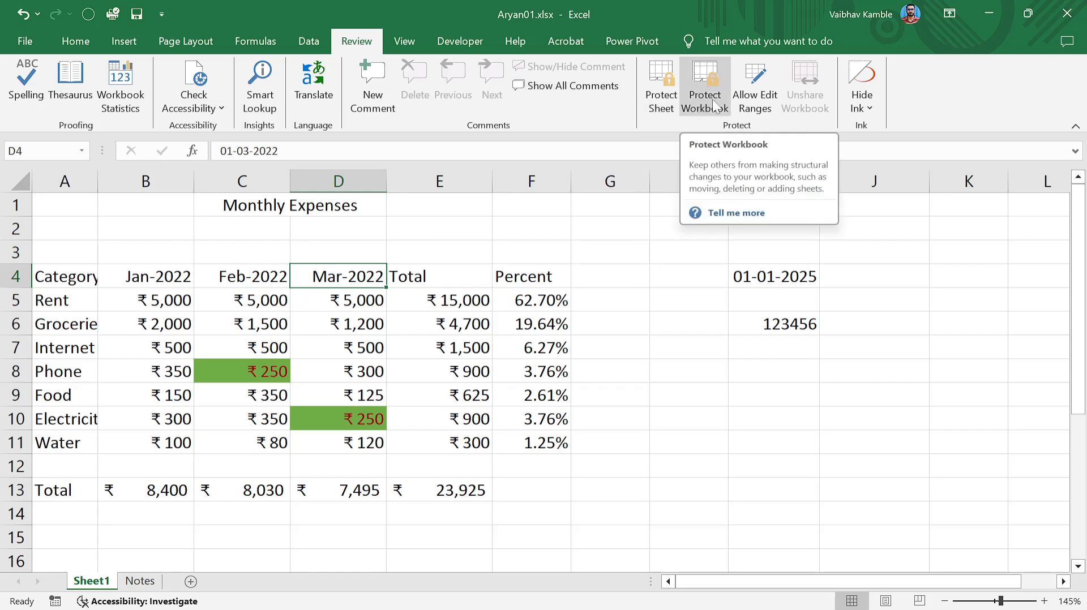
pyautogui.click(484, 278)
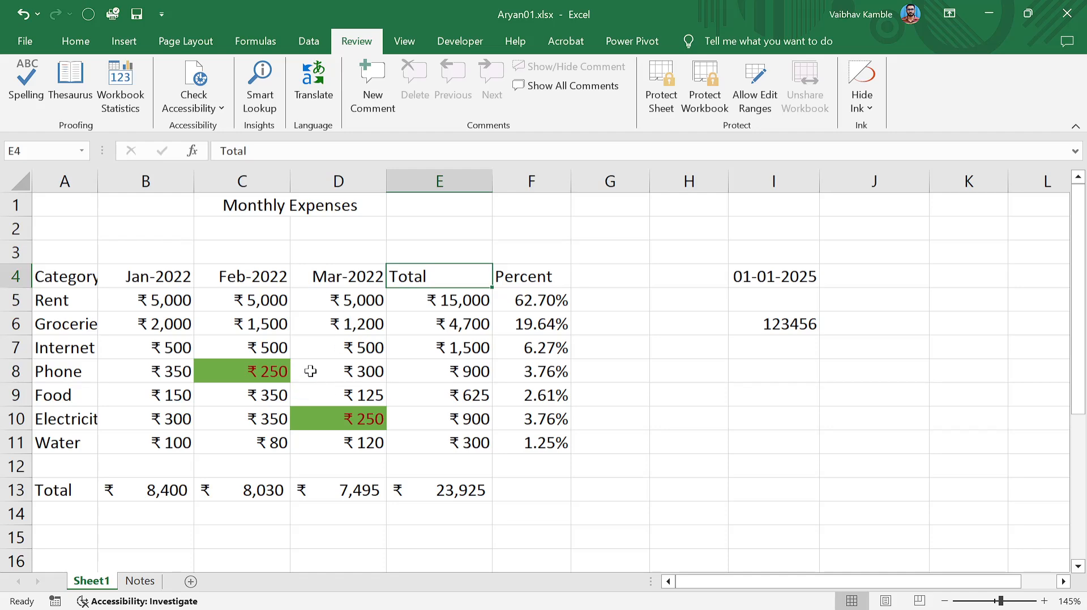
pyautogui.click(354, 353)
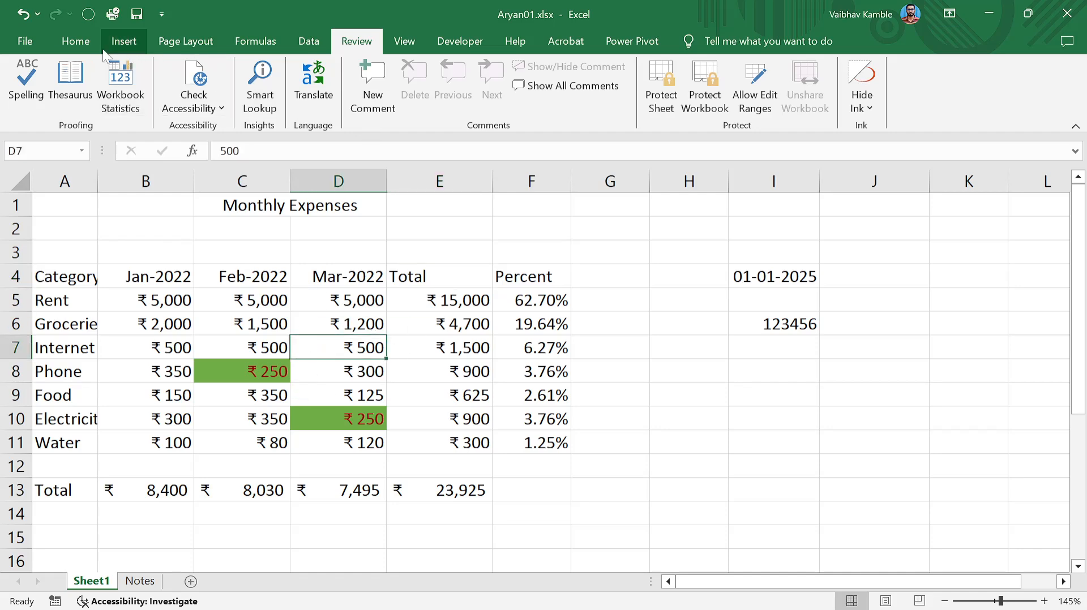
pyautogui.click(75, 41)
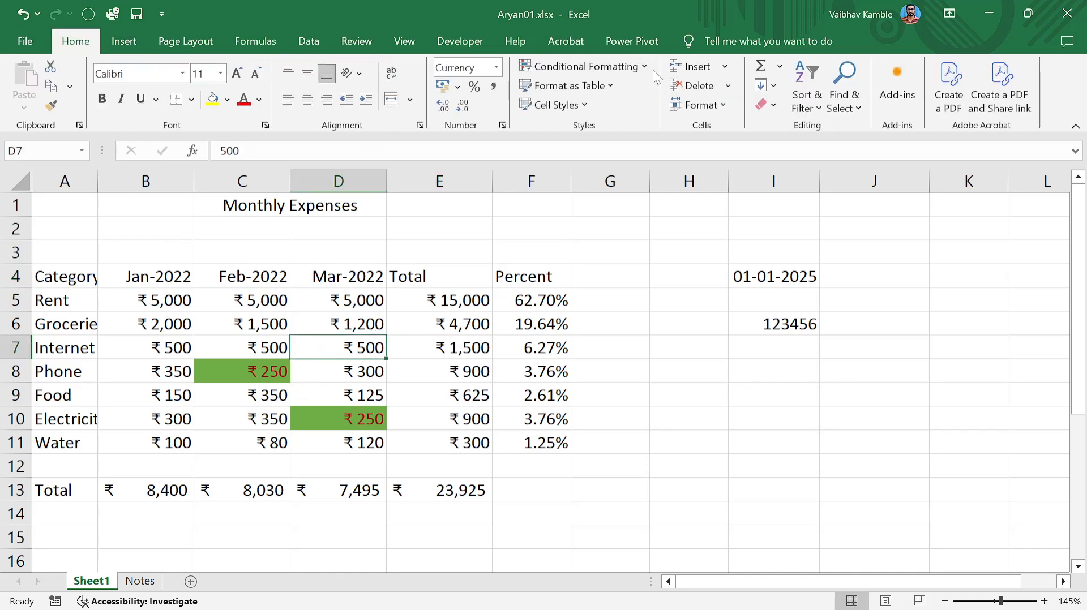
pyautogui.click(644, 68)
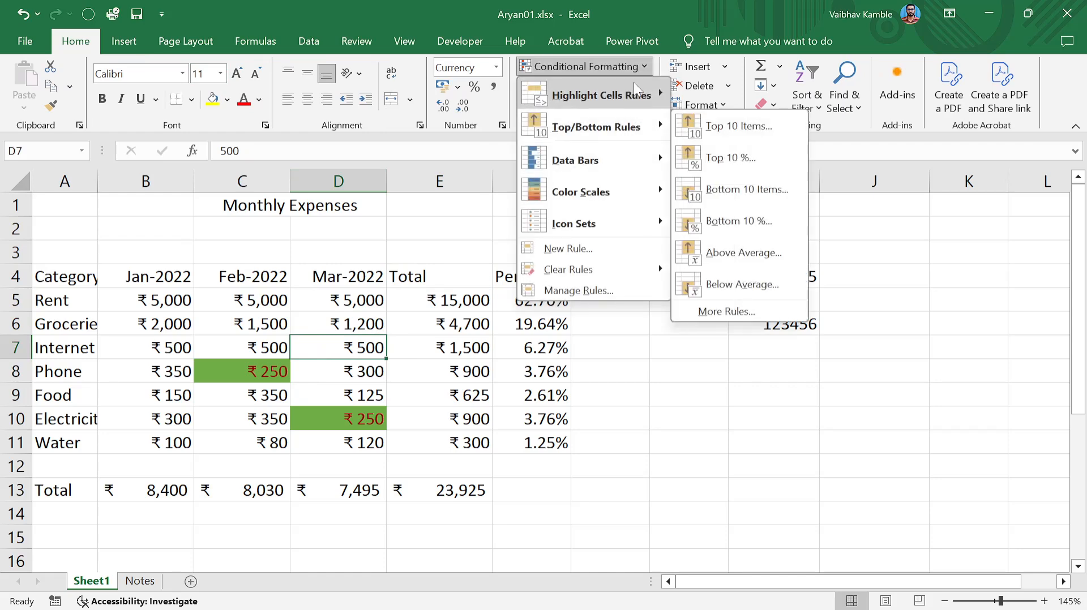
pyautogui.click(643, 66)
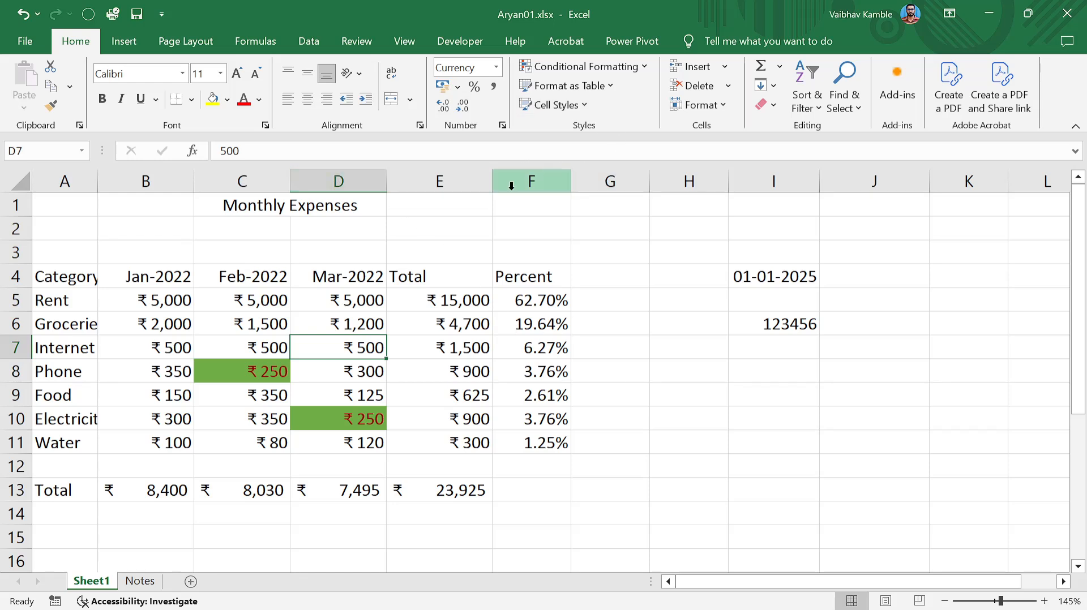
pyautogui.click(481, 182)
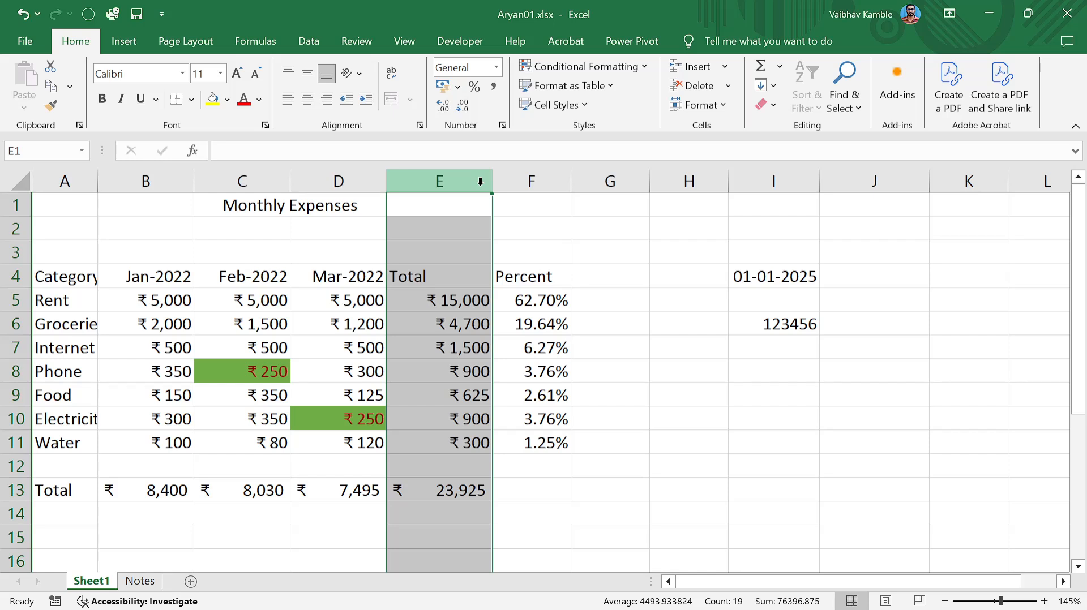
# Insert a blank column before Total, undo it, and browse the Insert, Delete and Format lists.
pyautogui.hotkey('ctrl', 'shift', '+')
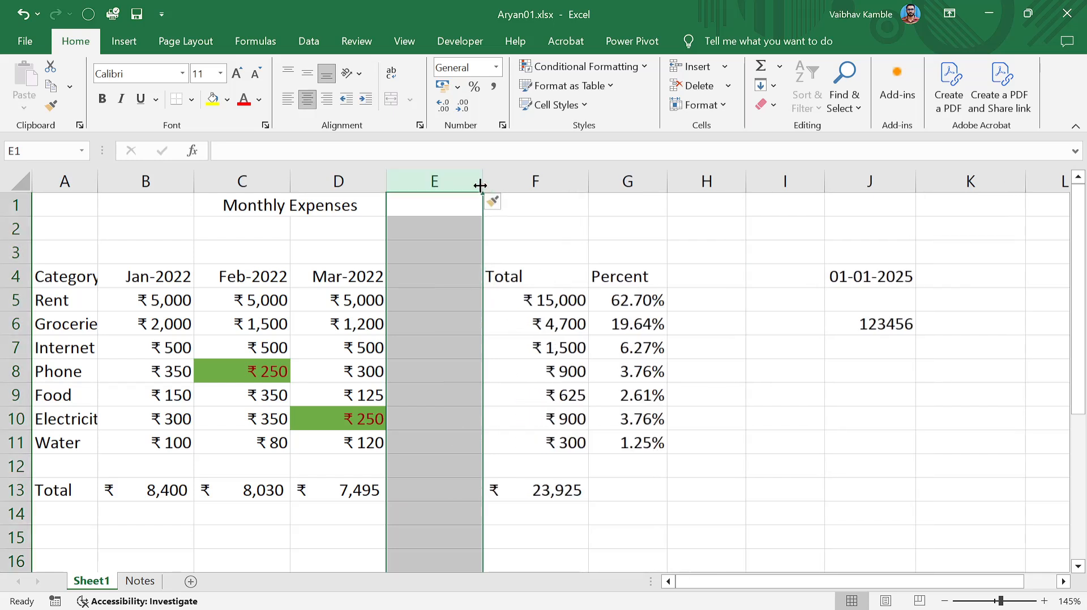
pyautogui.hotkey('ctrl', 'z')
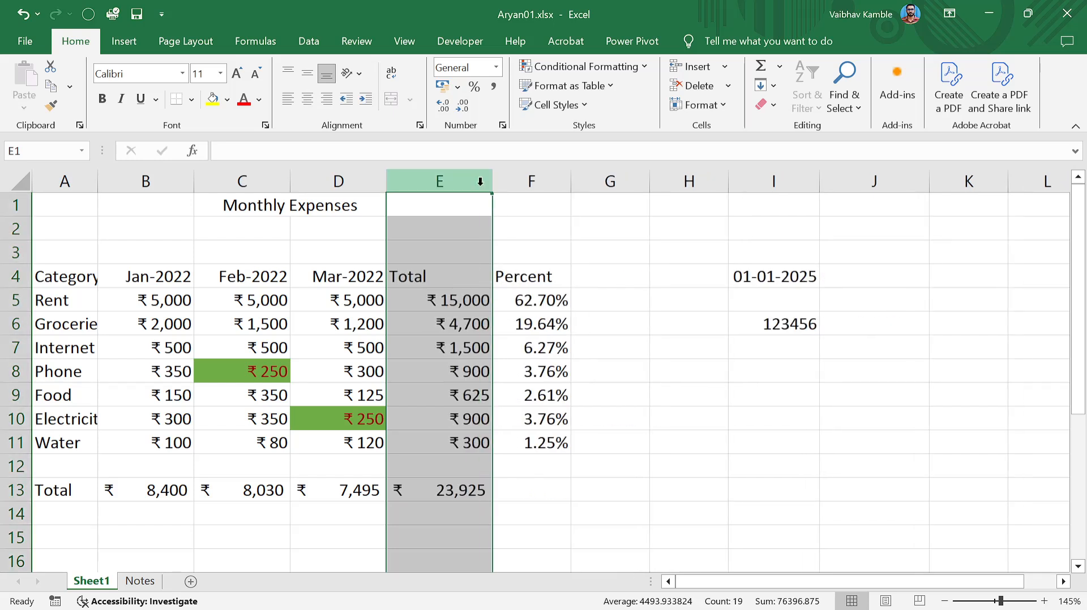
pyautogui.click(725, 66)
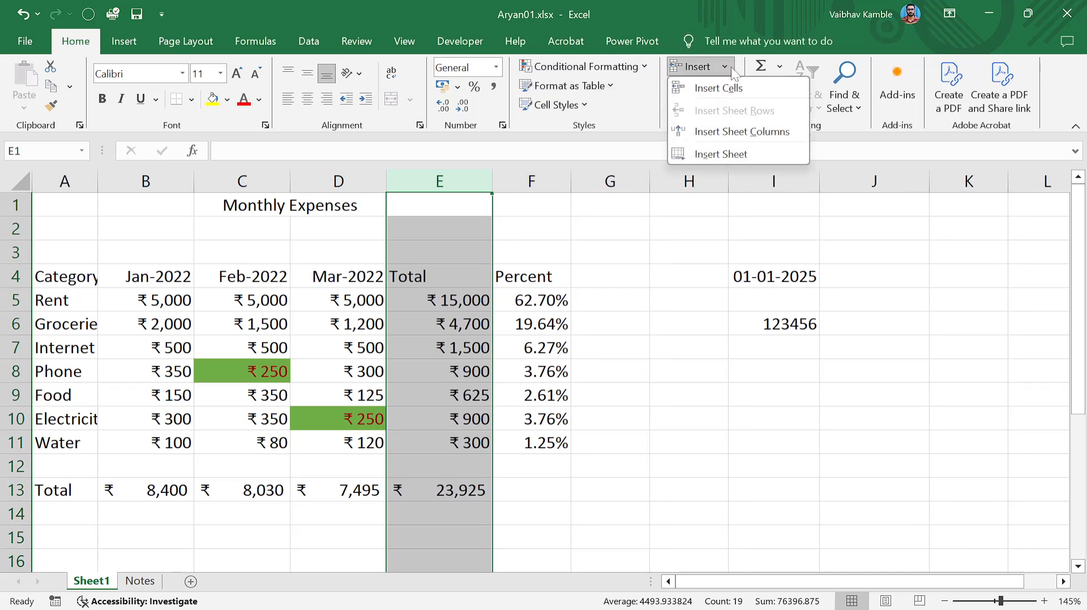
pyautogui.click(729, 67)
pyautogui.click(723, 86)
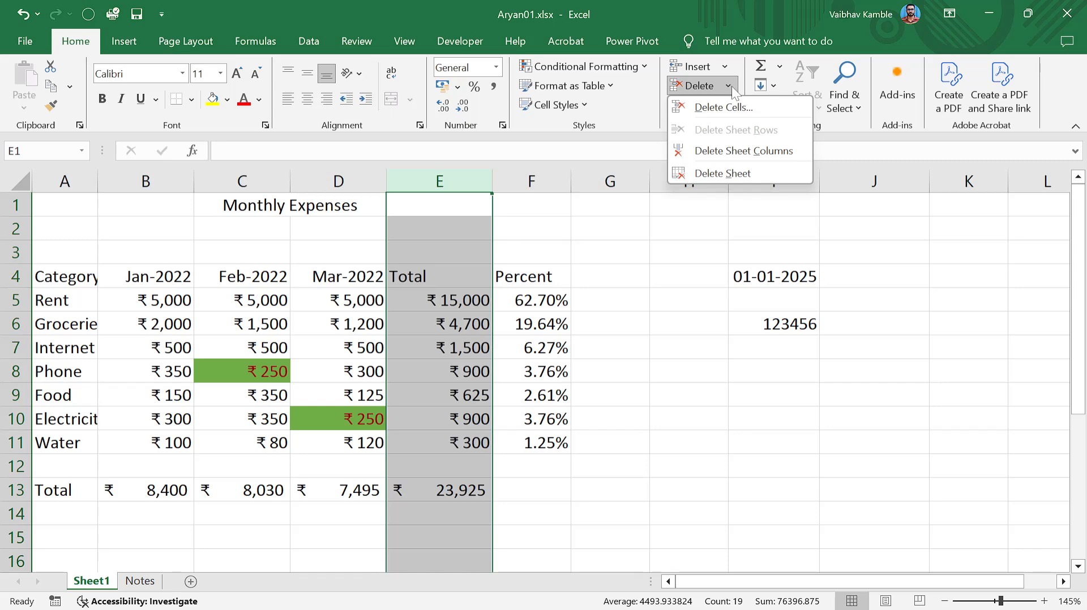
pyautogui.click(731, 86)
pyautogui.click(724, 105)
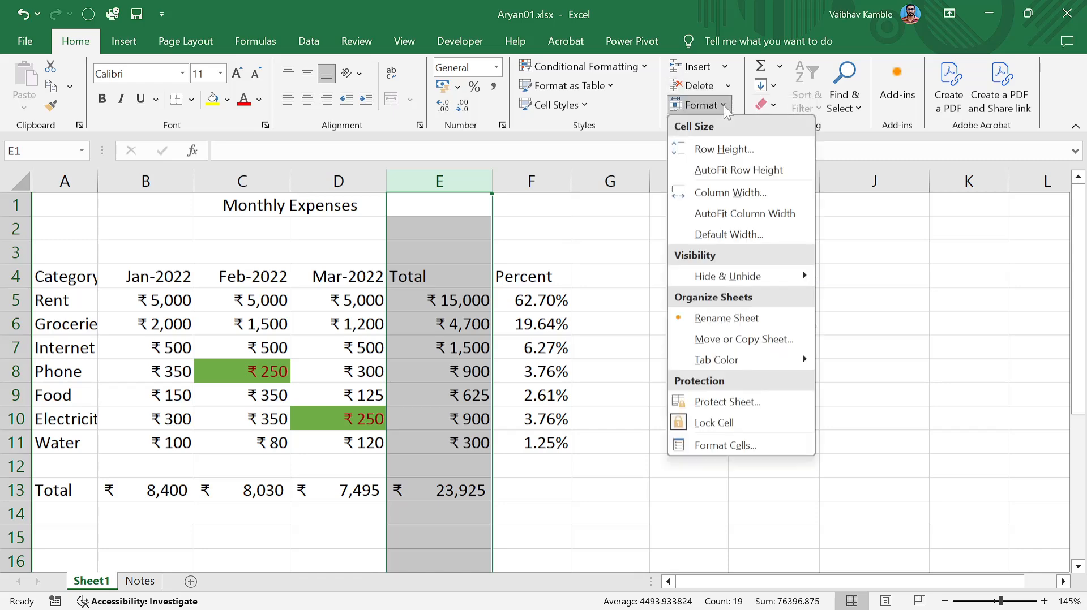
pyautogui.click(569, 247)
# Select columns A through F and bring up the Format cell size options.
pyautogui.click(362, 230)
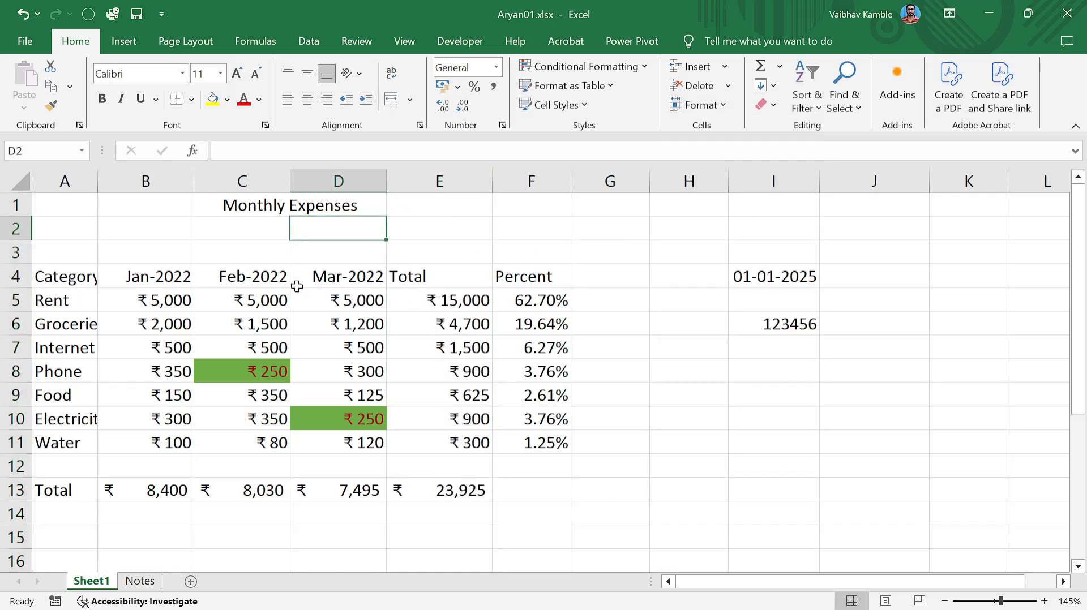
pyautogui.click(64, 275)
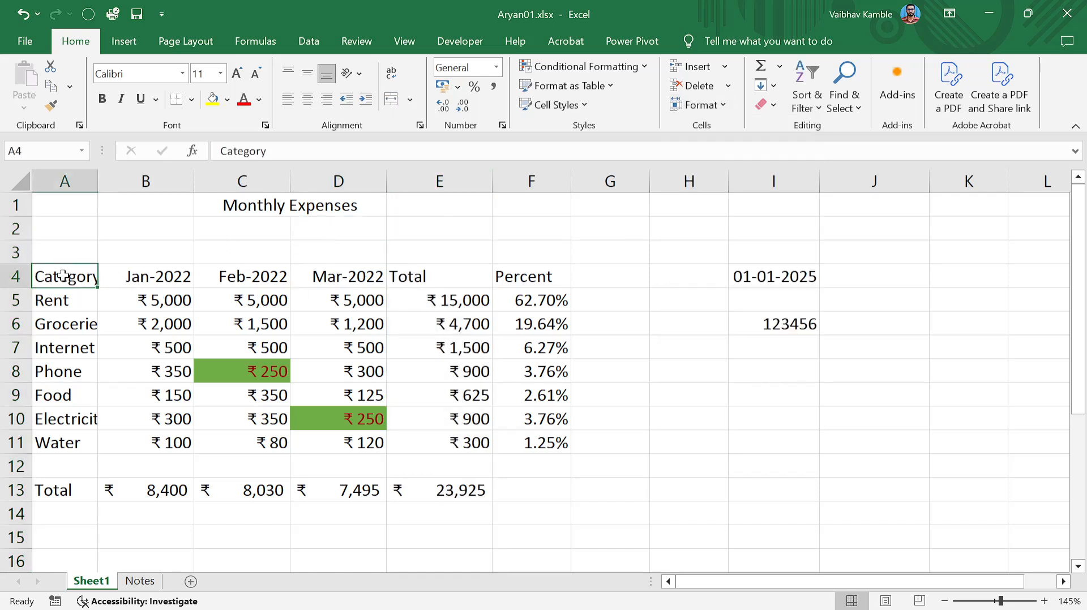
pyautogui.click(164, 323)
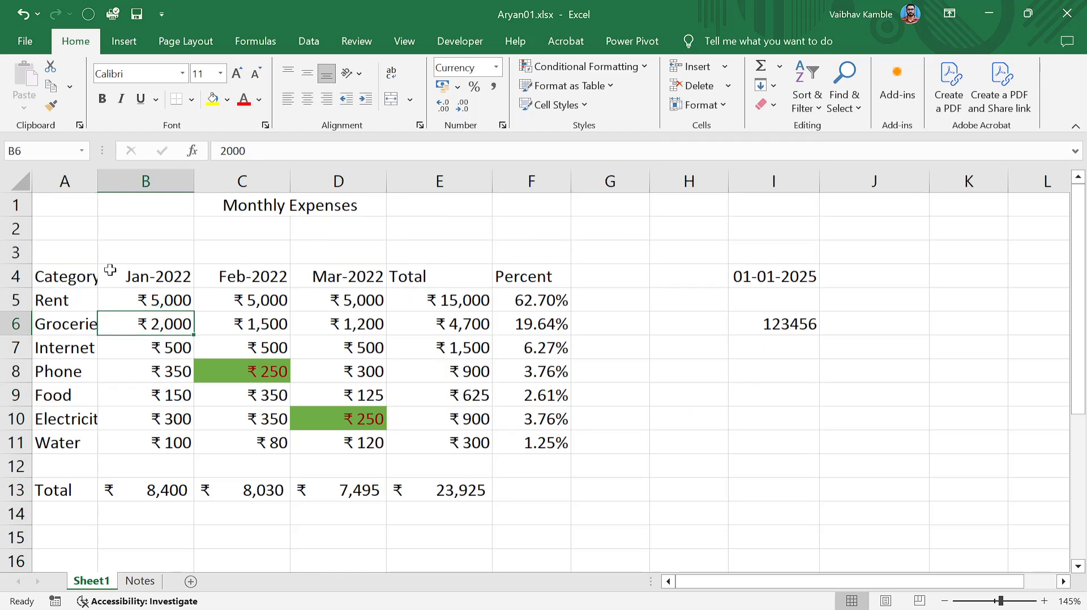
pyautogui.moveTo(65, 181); pyautogui.dragTo(523, 183)
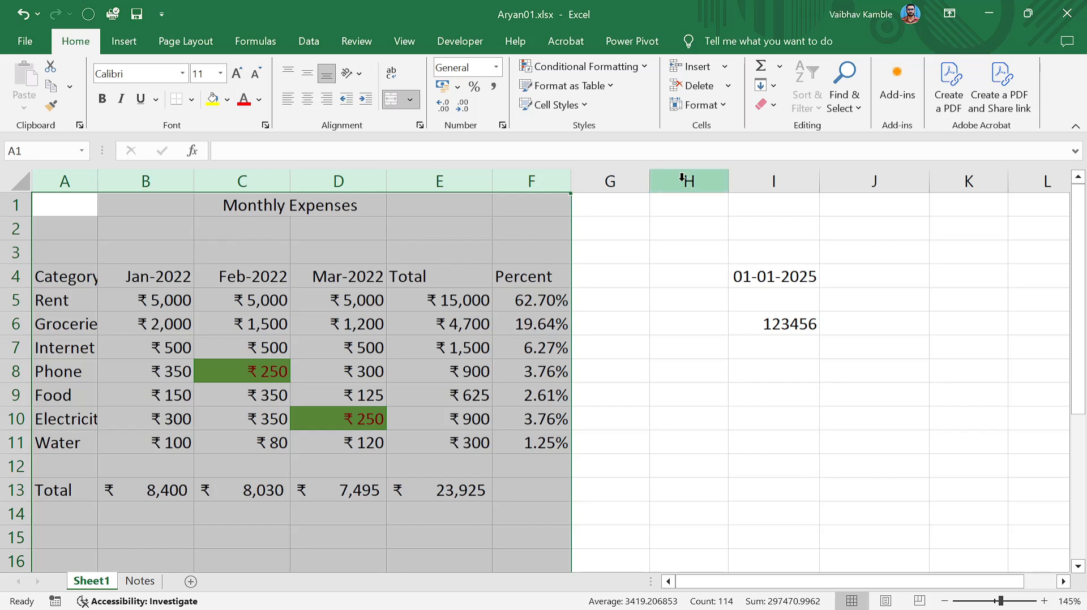
pyautogui.click(723, 104)
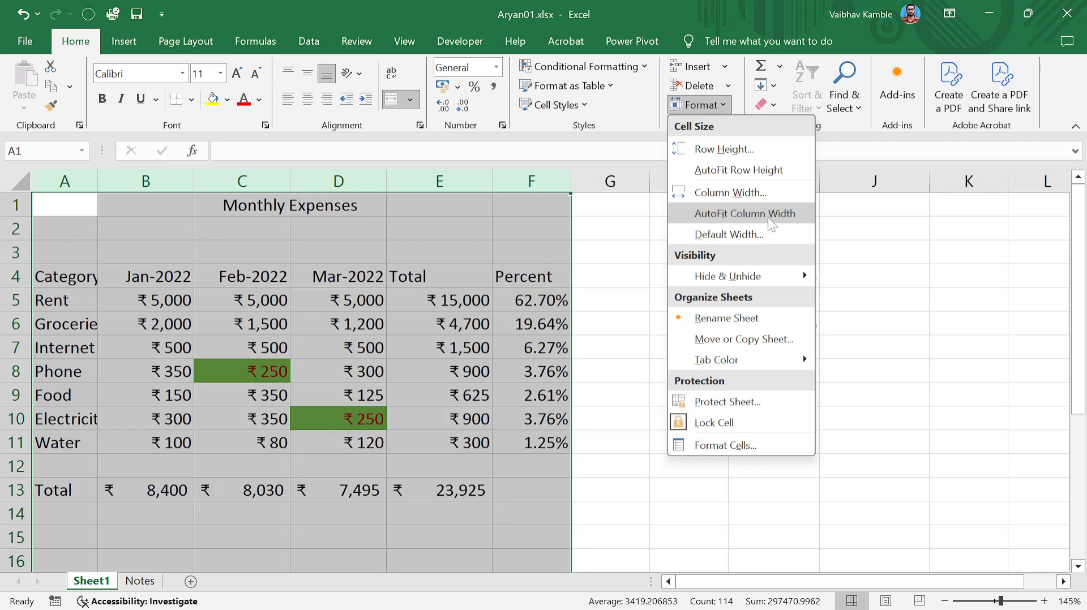
# AutoFit columns A–F, try a column width of 15, then AutoFit them again.
pyautogui.click(768, 213)
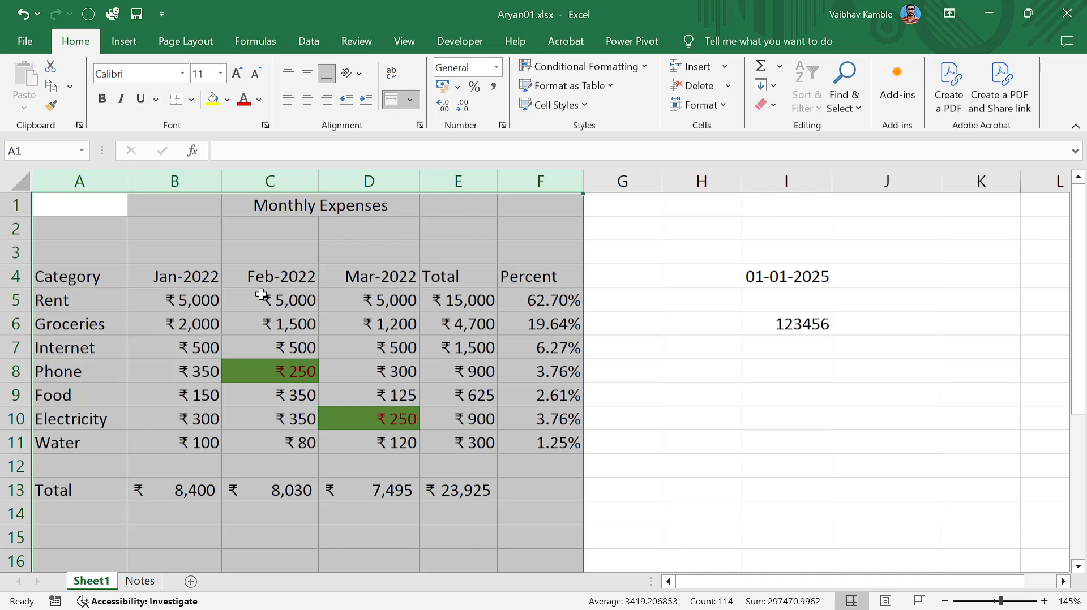
pyautogui.click(721, 107)
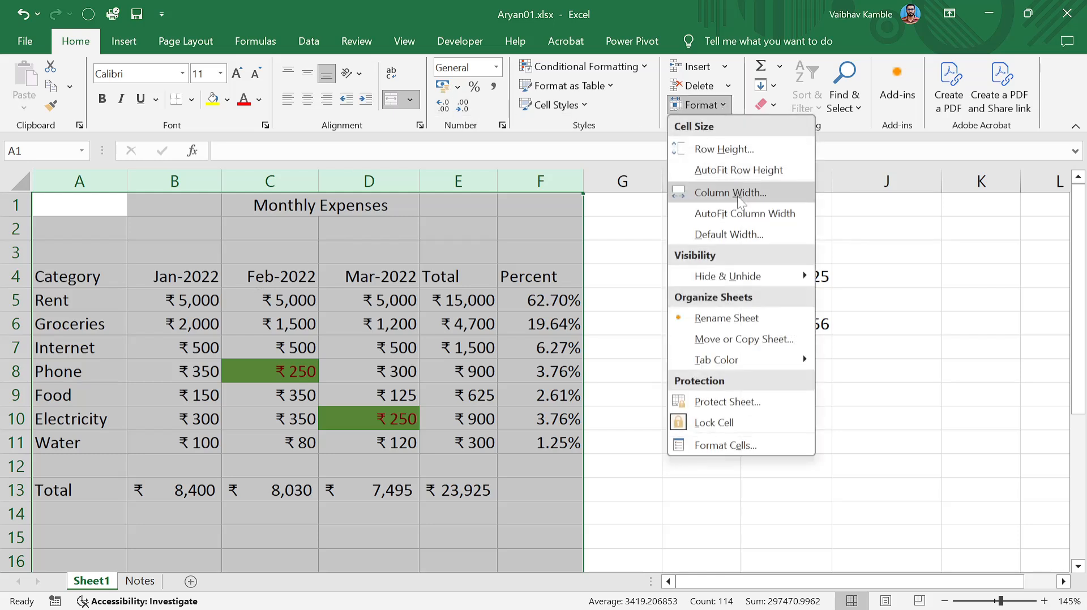
pyautogui.click(738, 193)
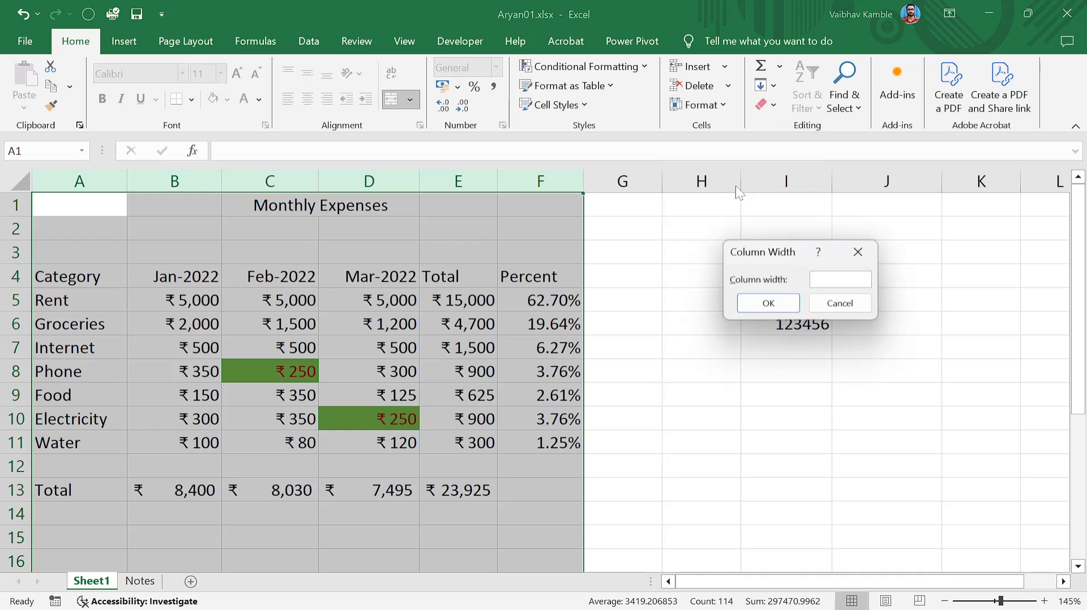
pyautogui.write('15')
pyautogui.press('Return')
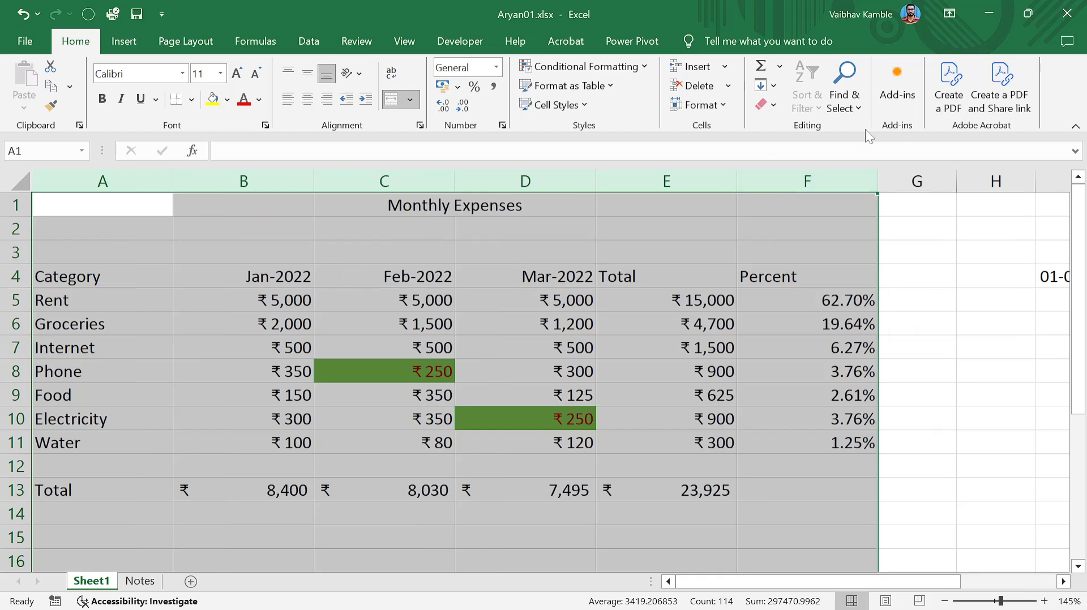
pyautogui.click(718, 106)
pyautogui.click(736, 214)
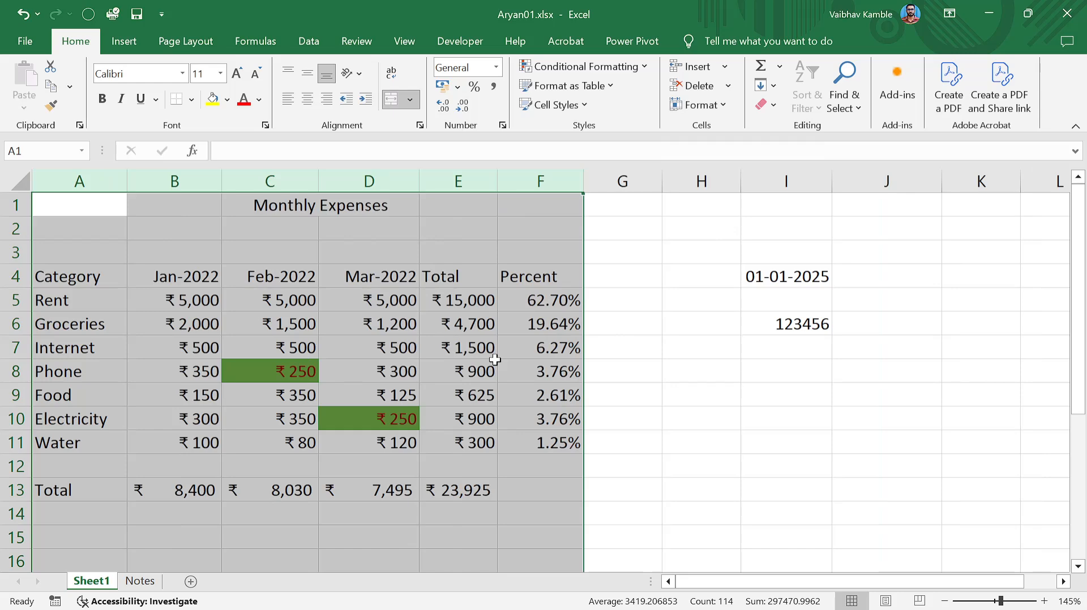
# Drag header row 4 much taller and select the whole row.
pyautogui.click(88, 367)
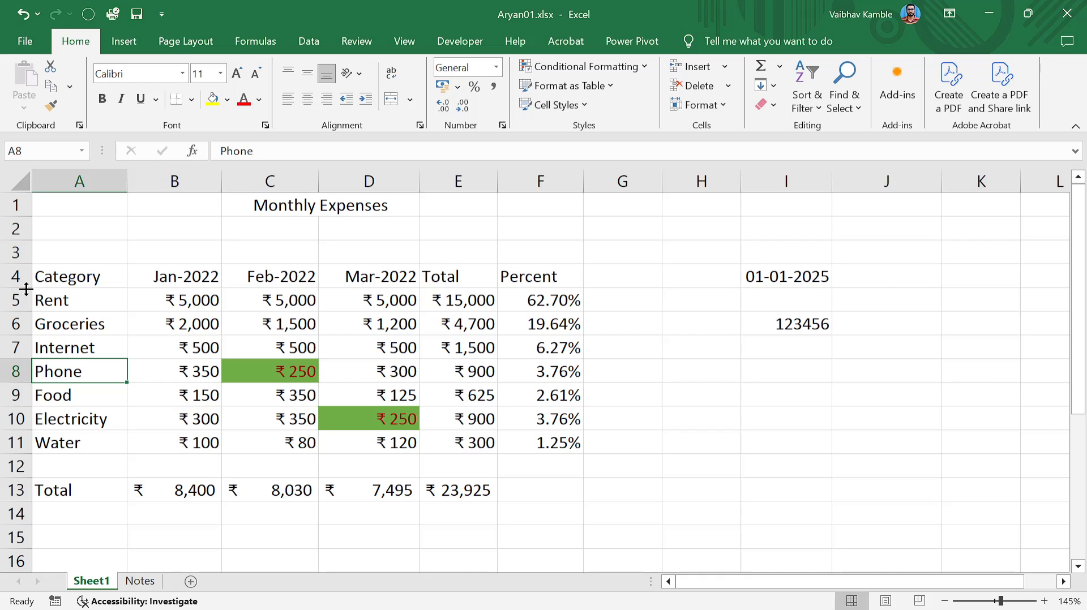
pyautogui.moveTo(26, 289); pyautogui.dragTo(26, 394)
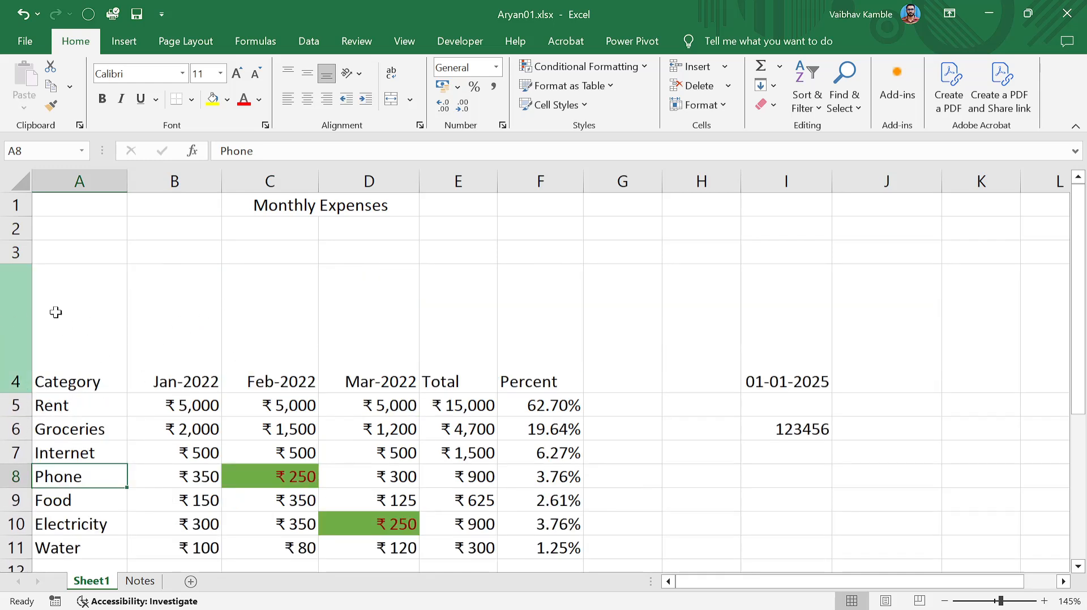
pyautogui.click(12, 321)
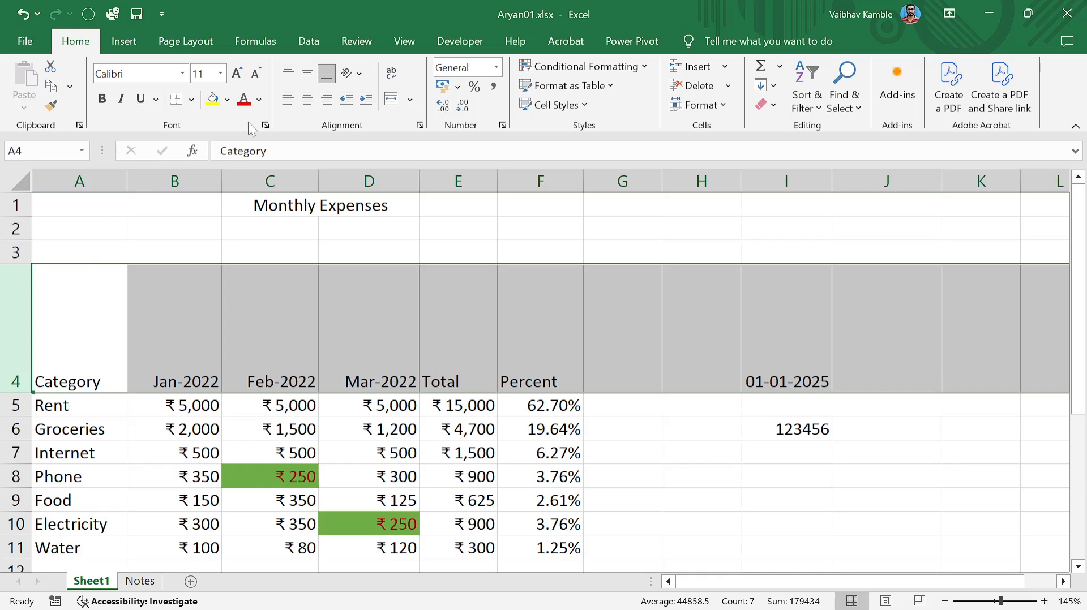
# Try vertical and horizontal alignments on the row 4 headers, then undo back to bottom alignment.
pyautogui.click(309, 76)
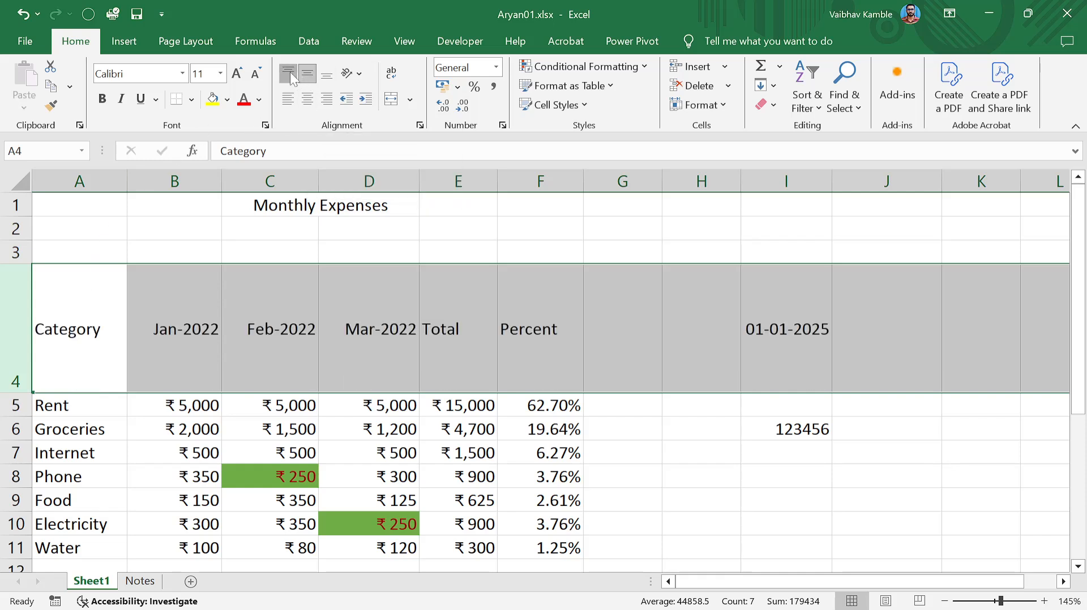
pyautogui.click(290, 73)
pyautogui.click(320, 77)
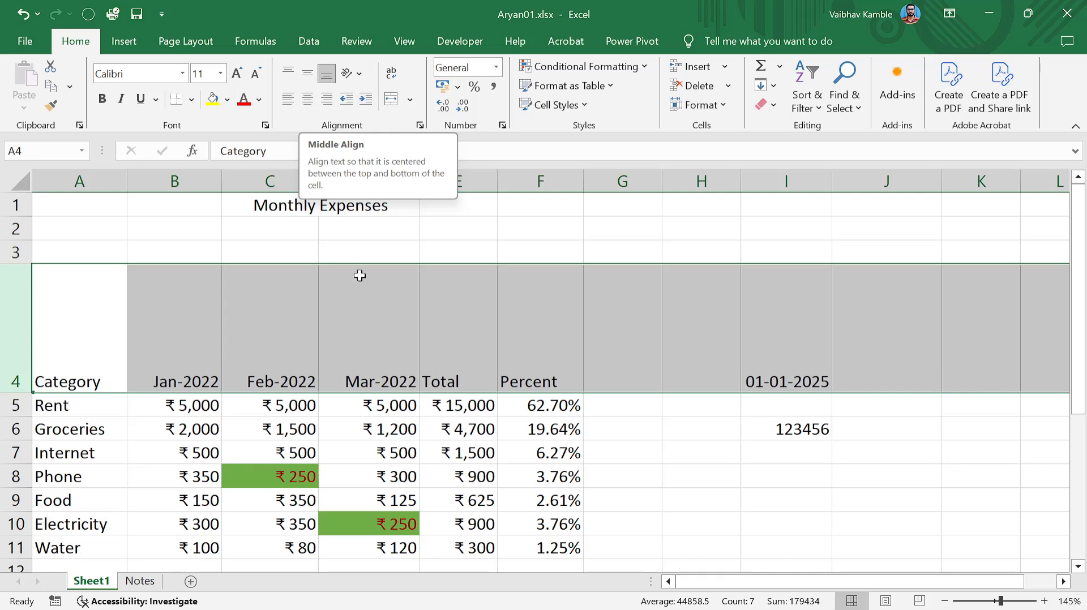
pyautogui.click(287, 104)
pyautogui.click(307, 101)
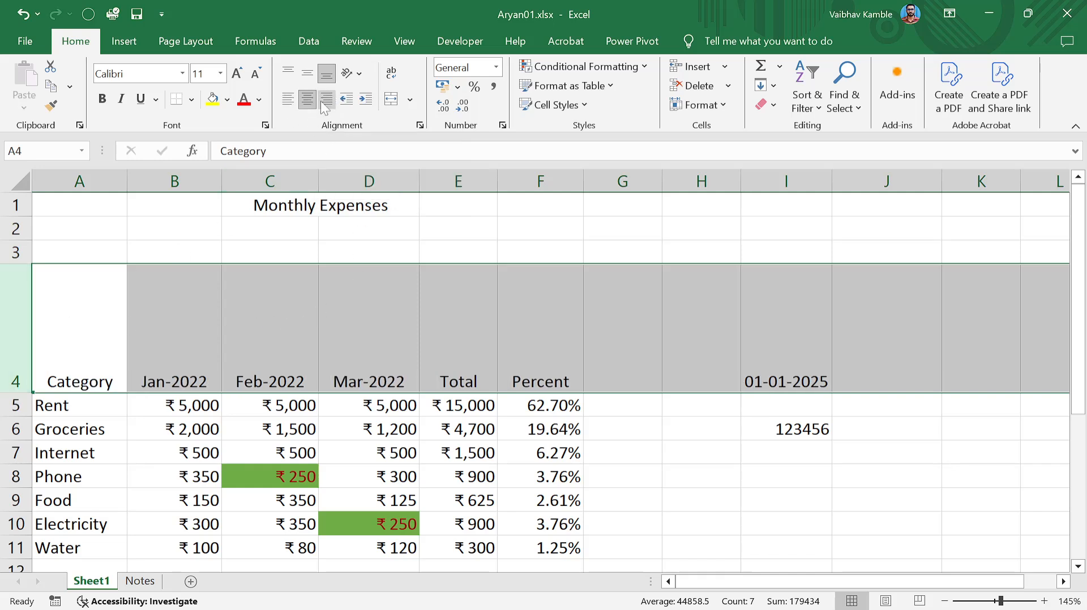
pyautogui.click(440, 313)
pyautogui.hotkey('ctrl', 'z')
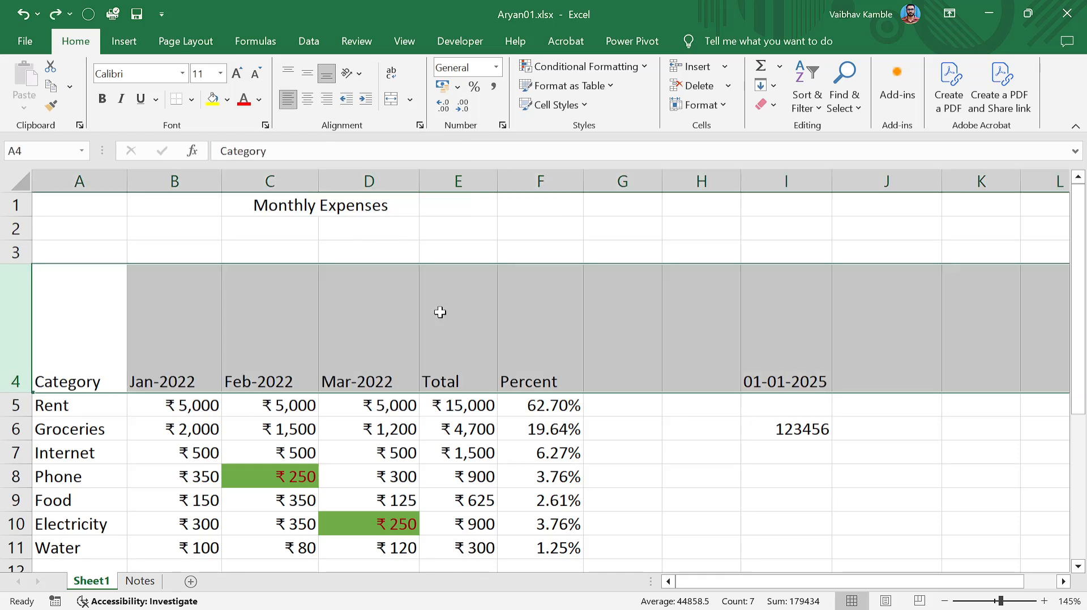
pyautogui.hotkey('ctrl', 'z')
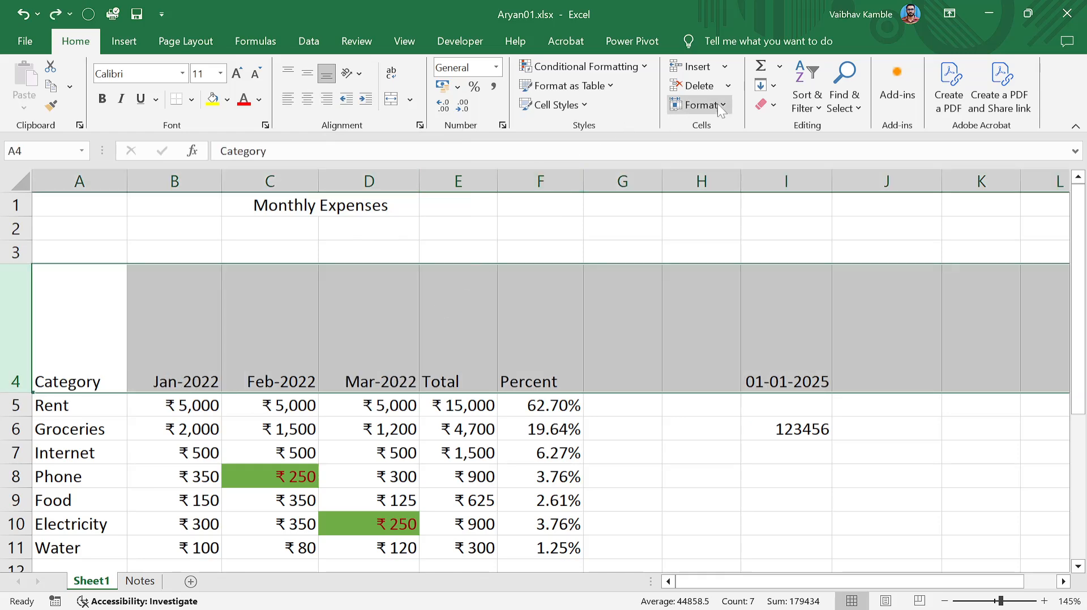
# Set row 4 height to 15, then AutoFit the row height and select G7.
pyautogui.click(717, 104)
pyautogui.click(707, 150)
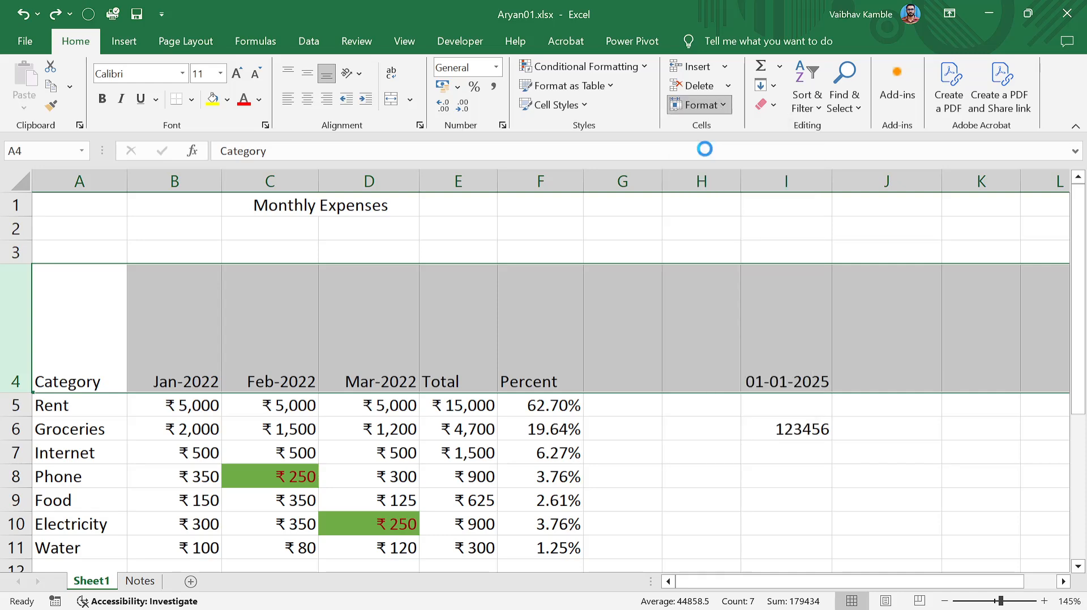
pyautogui.write('15.')
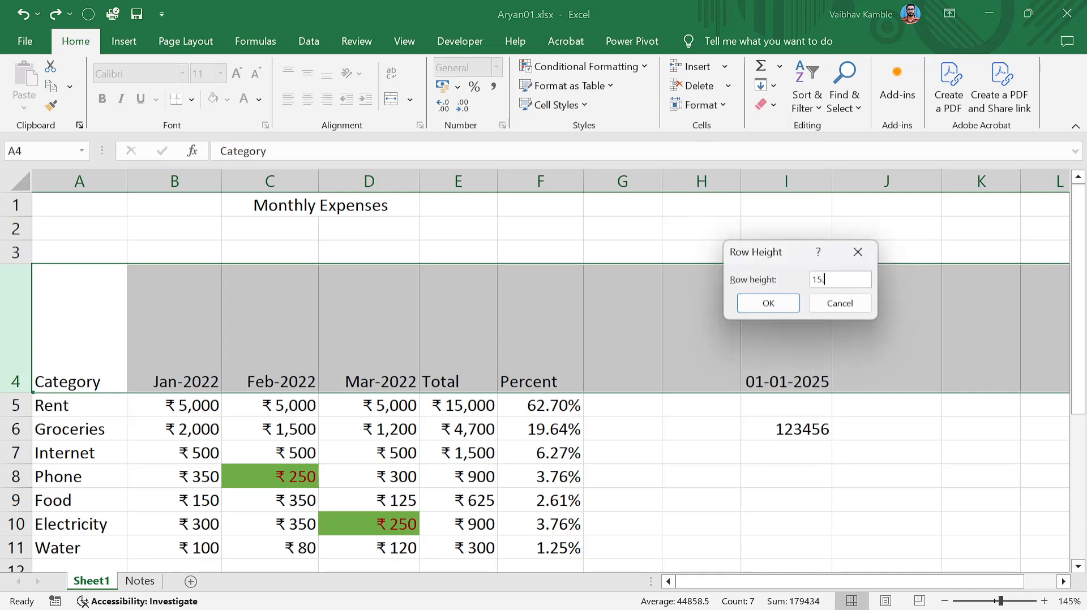
pyautogui.press('Return')
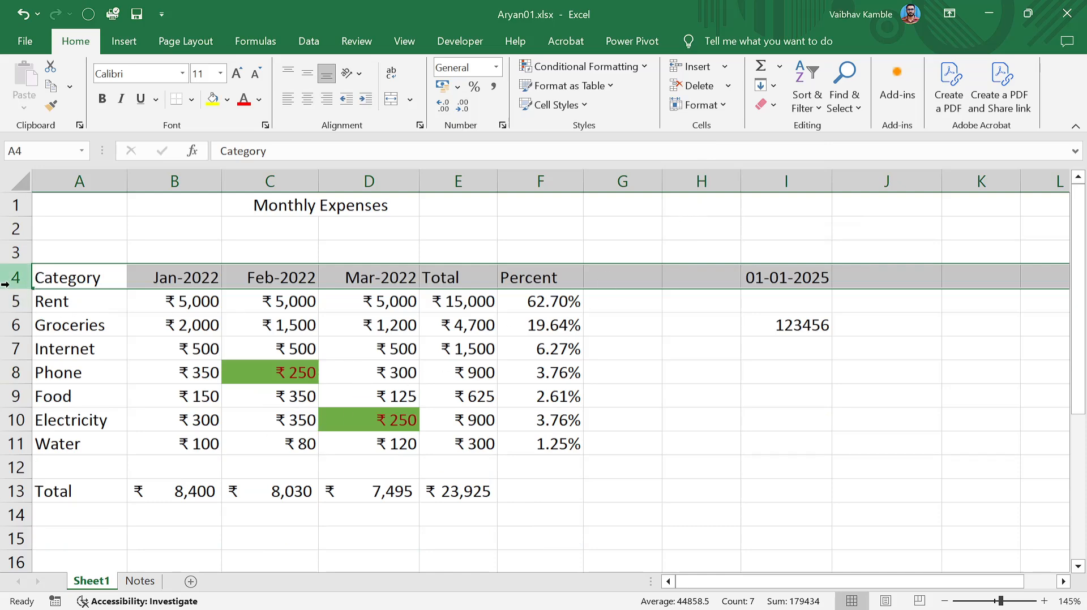
pyautogui.click(722, 101)
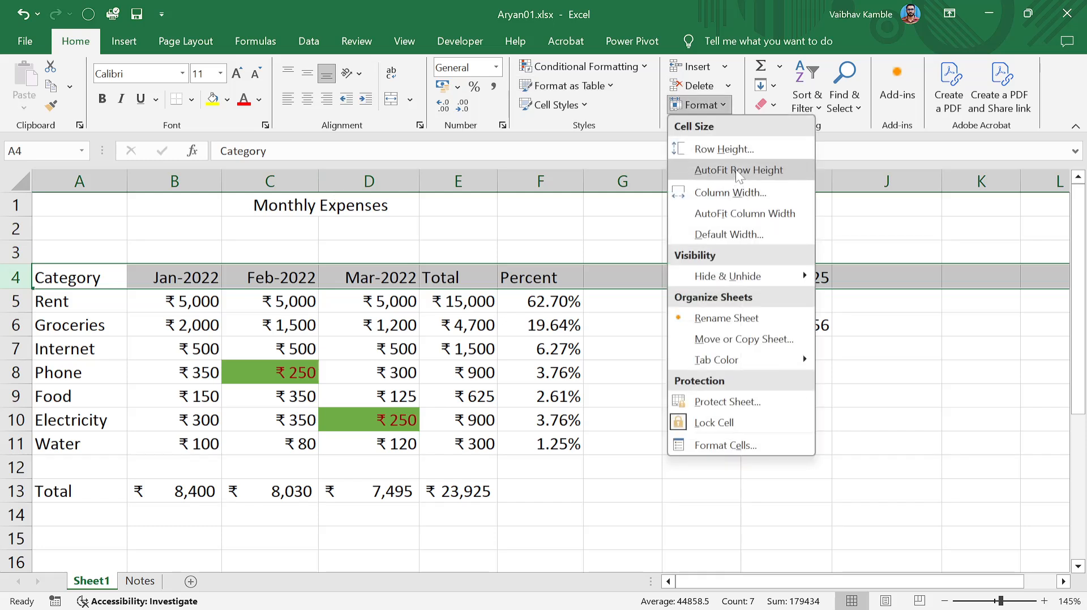
pyautogui.click(739, 171)
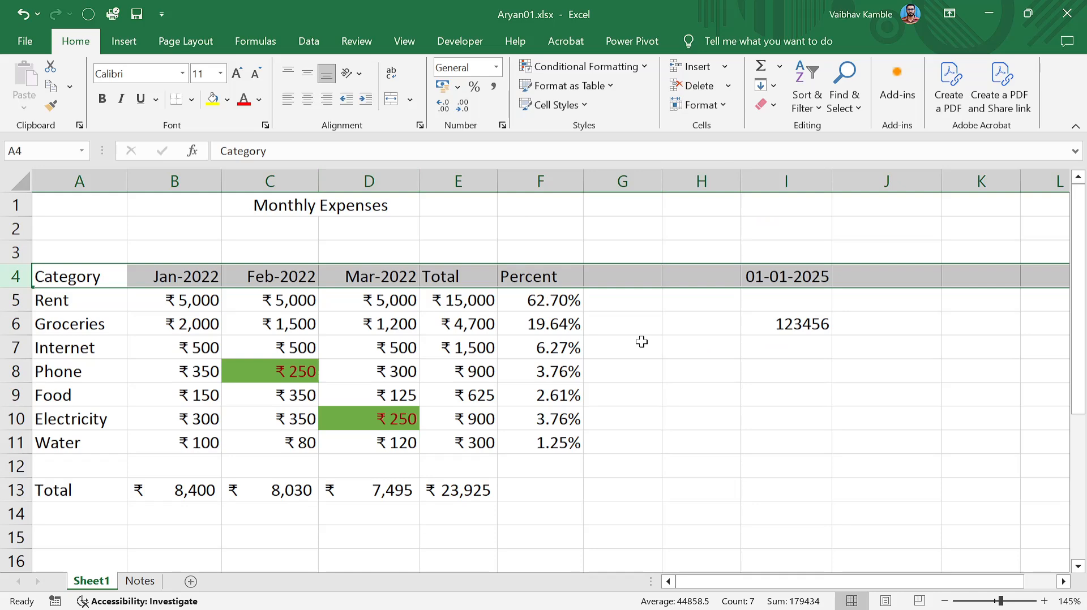
pyautogui.click(642, 342)
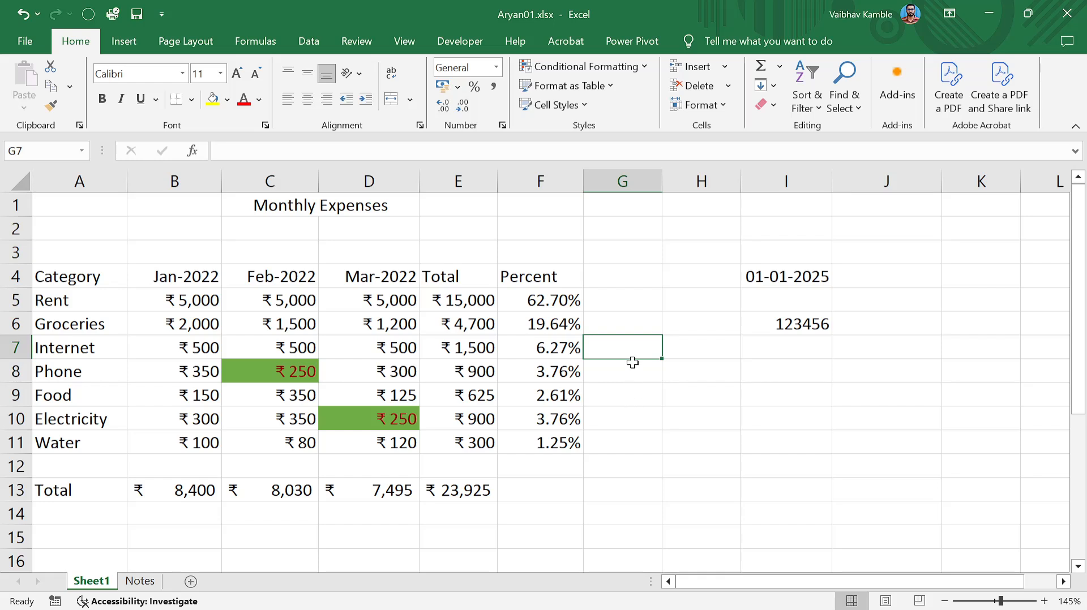
pyautogui.click(779, 66)
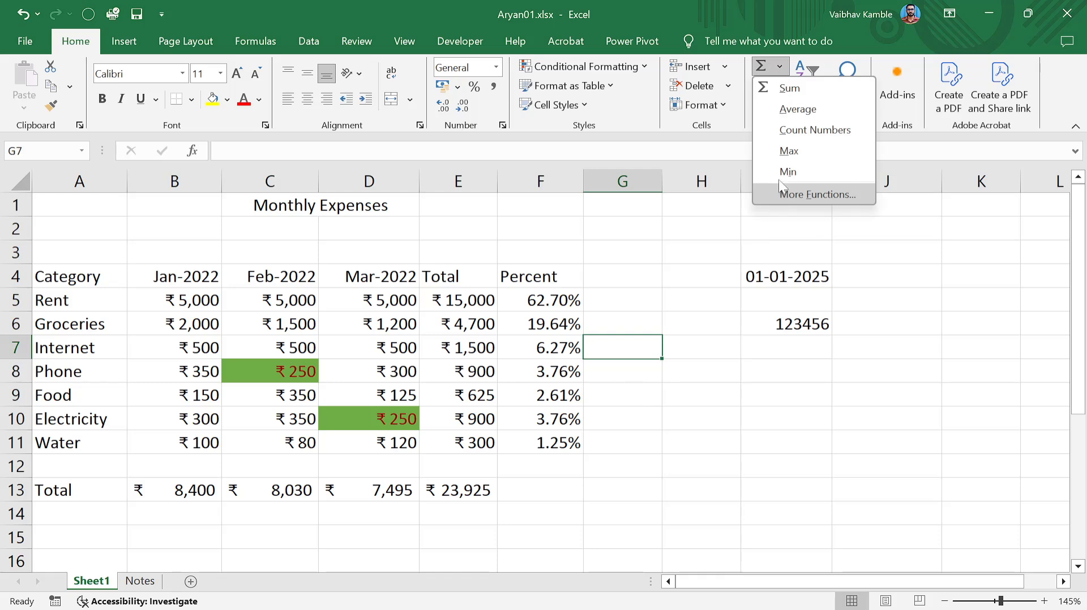
pyautogui.click(588, 353)
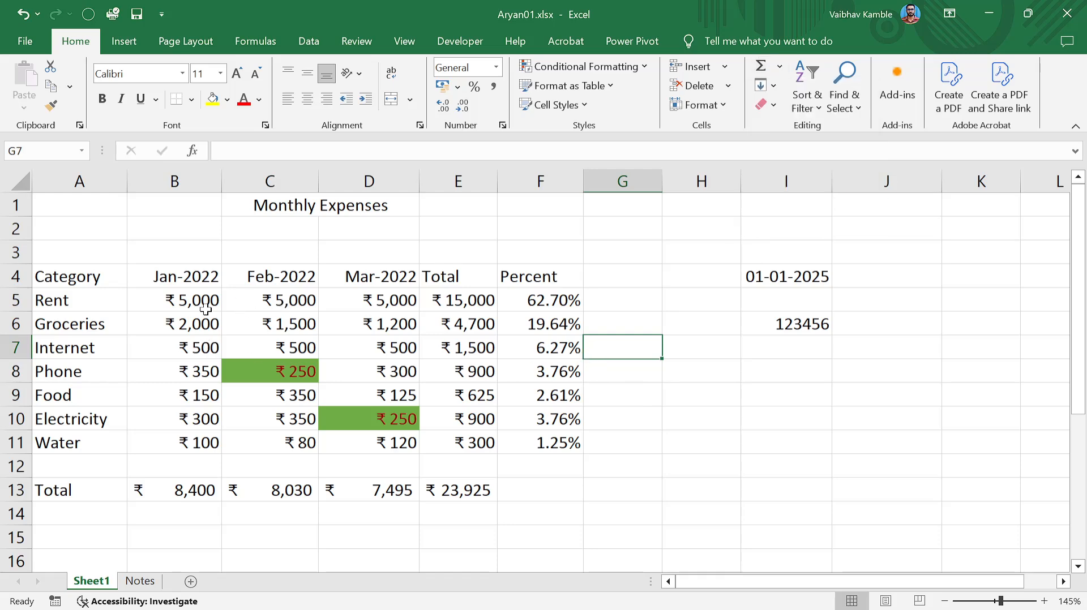
pyautogui.moveTo(204, 303); pyautogui.dragTo(218, 445)
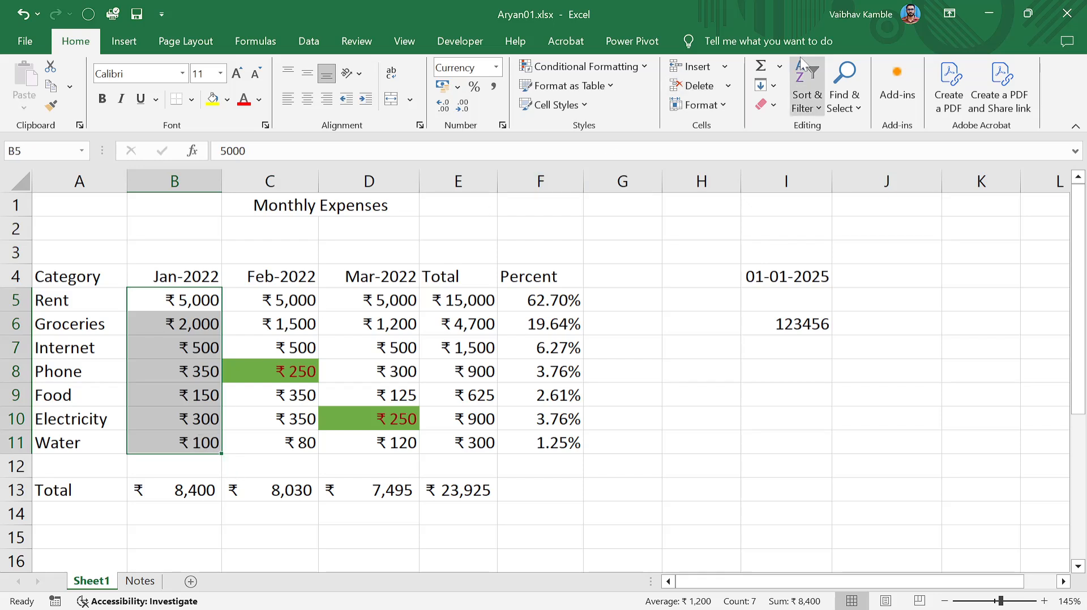
pyautogui.click(779, 66)
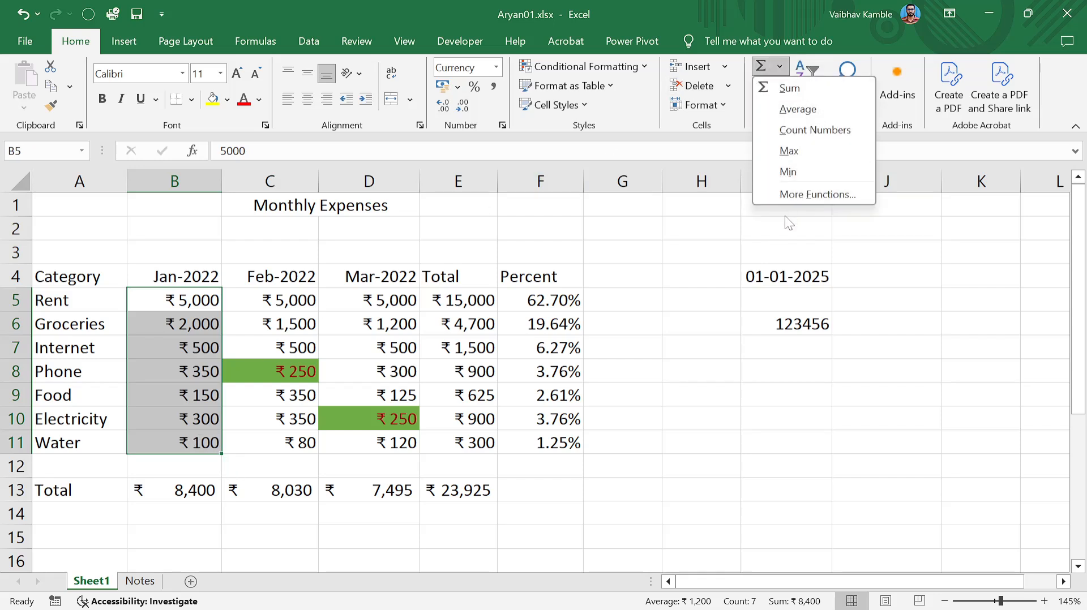
pyautogui.click(784, 216)
pyautogui.click(774, 87)
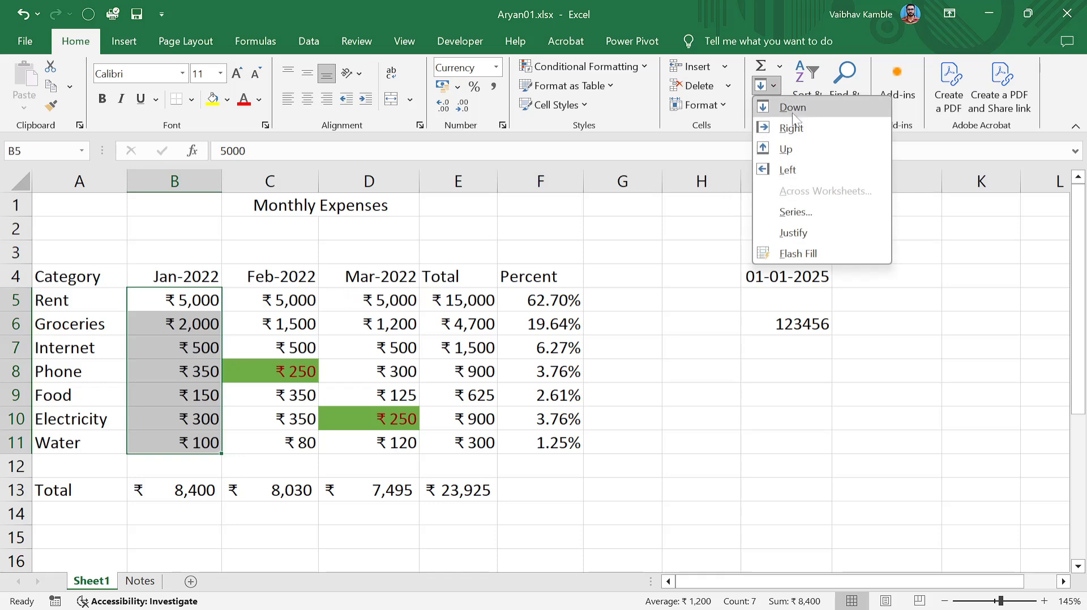
pyautogui.click(793, 107)
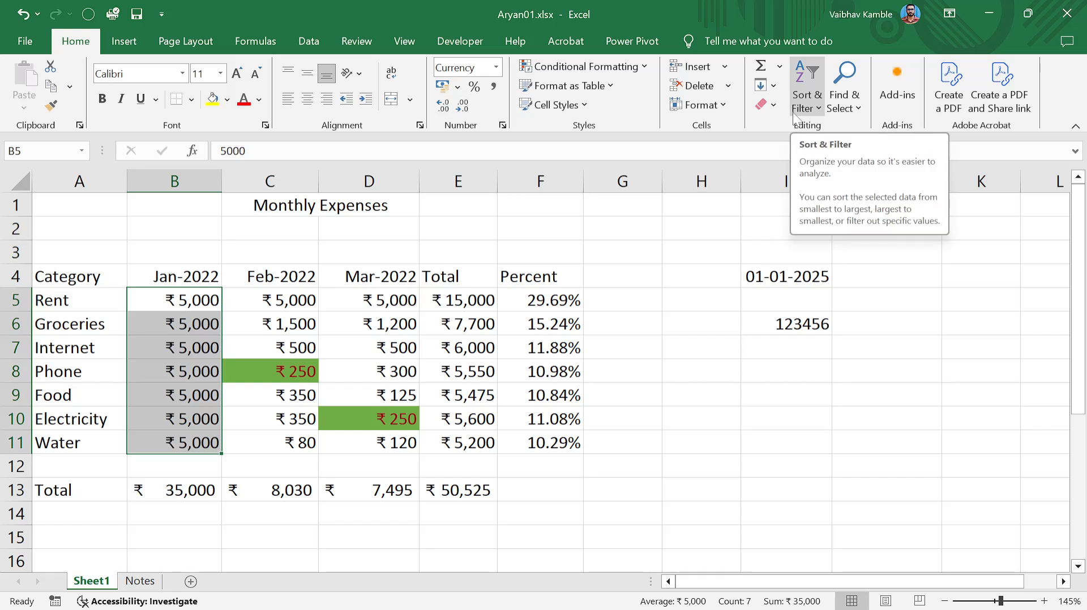
pyautogui.click(773, 85)
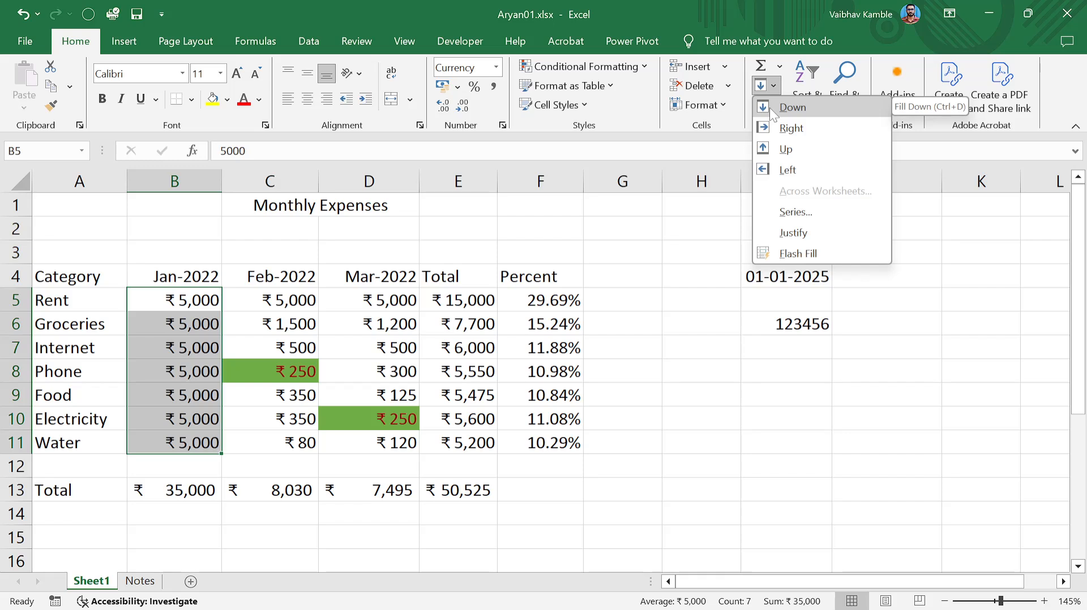
pyautogui.click(773, 86)
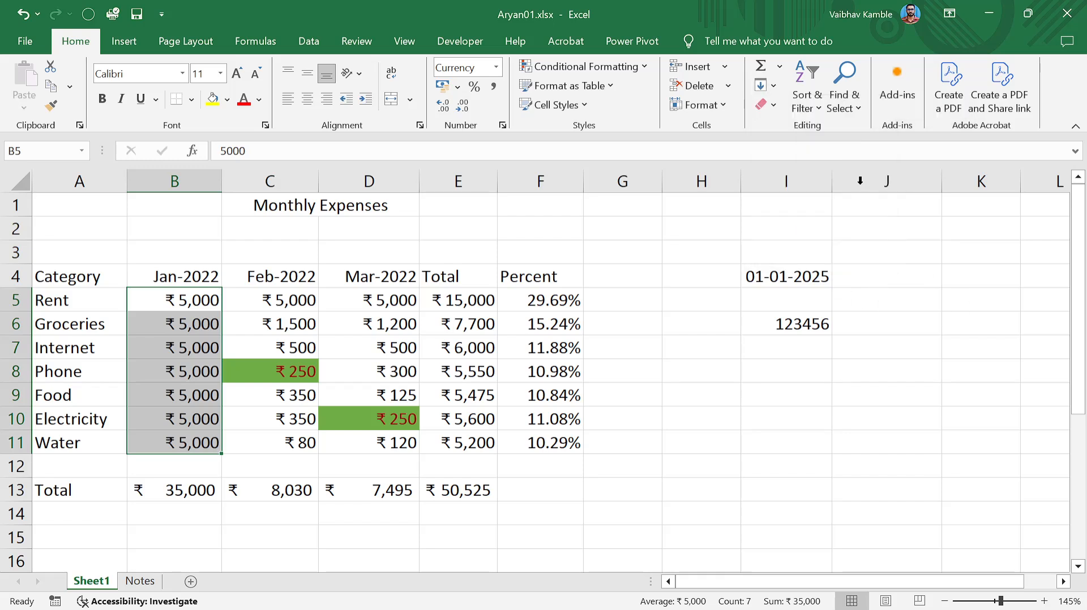
pyautogui.click(773, 85)
pyautogui.click(773, 85)
pyautogui.hotkey('ctrl', 'z')
# Enter 1 in I10 and copy it down column I to I16.
pyautogui.click(722, 436)
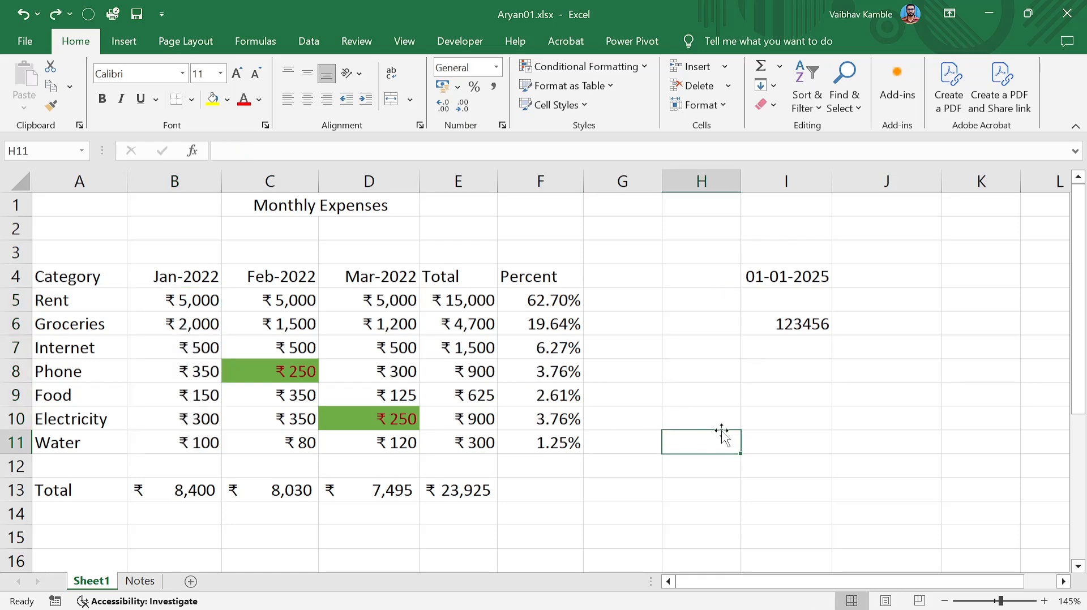
pyautogui.scroll(-3, 722, 436)
pyautogui.scroll(2, 719, 364)
pyautogui.click(777, 303)
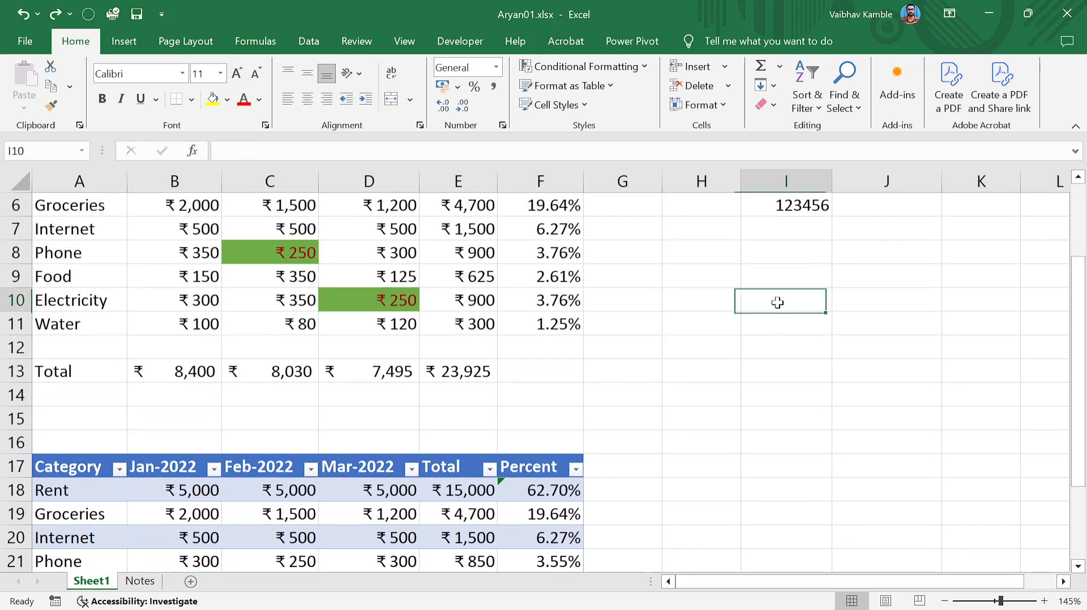
pyautogui.write('1')
pyautogui.press('Return')
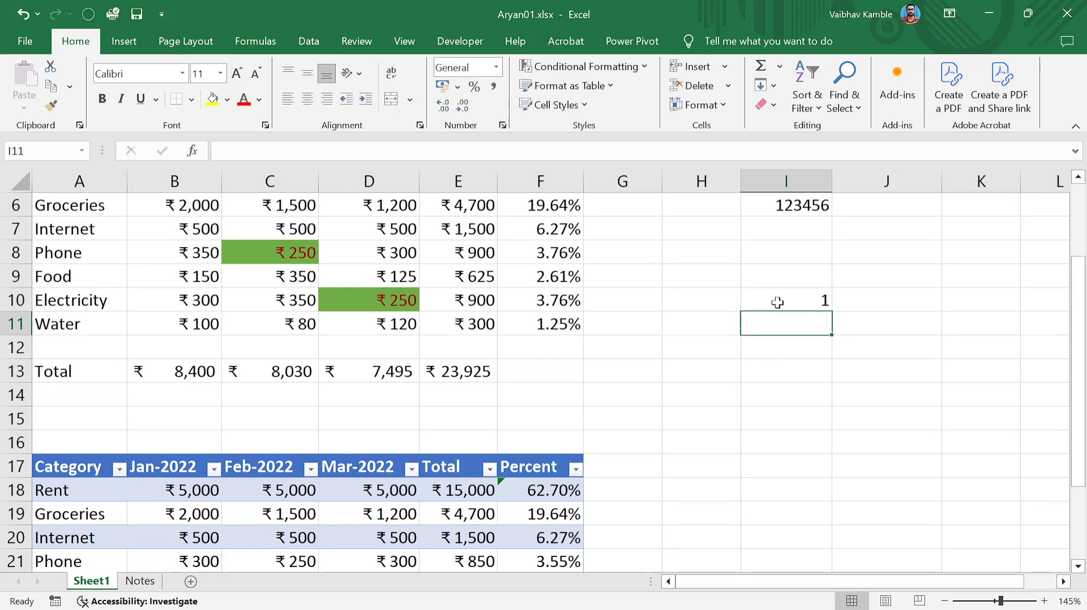
pyautogui.write('2')
pyautogui.press('Return')
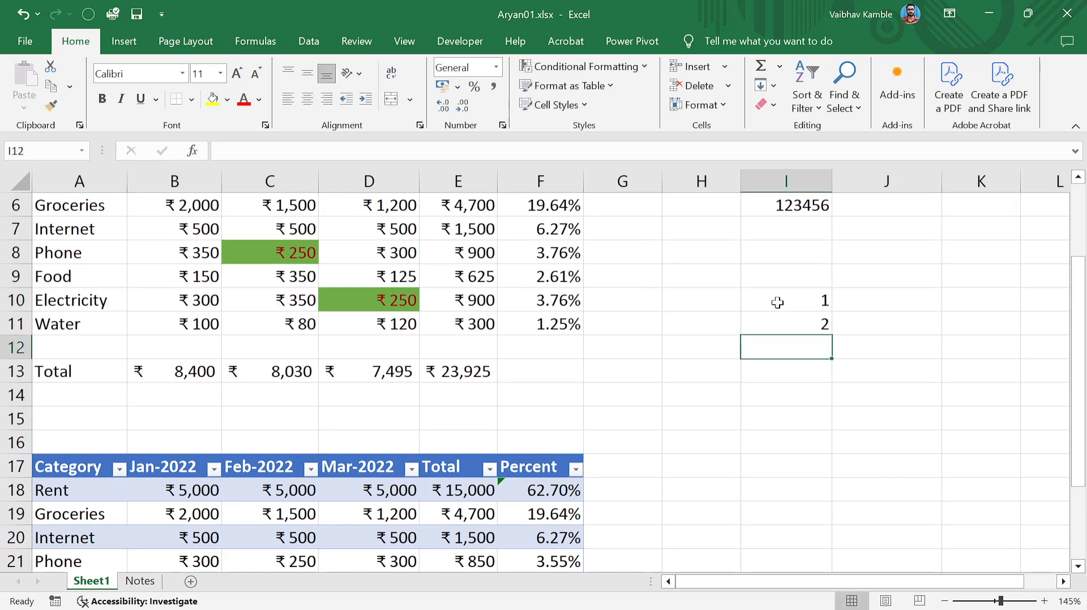
pyautogui.click(803, 318)
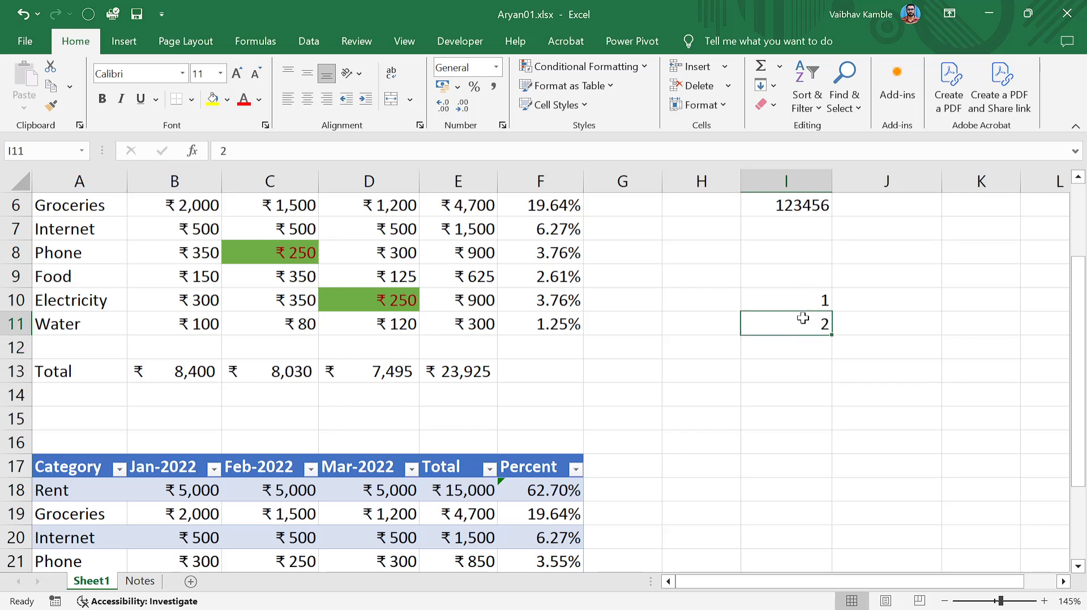
pyautogui.click(822, 306)
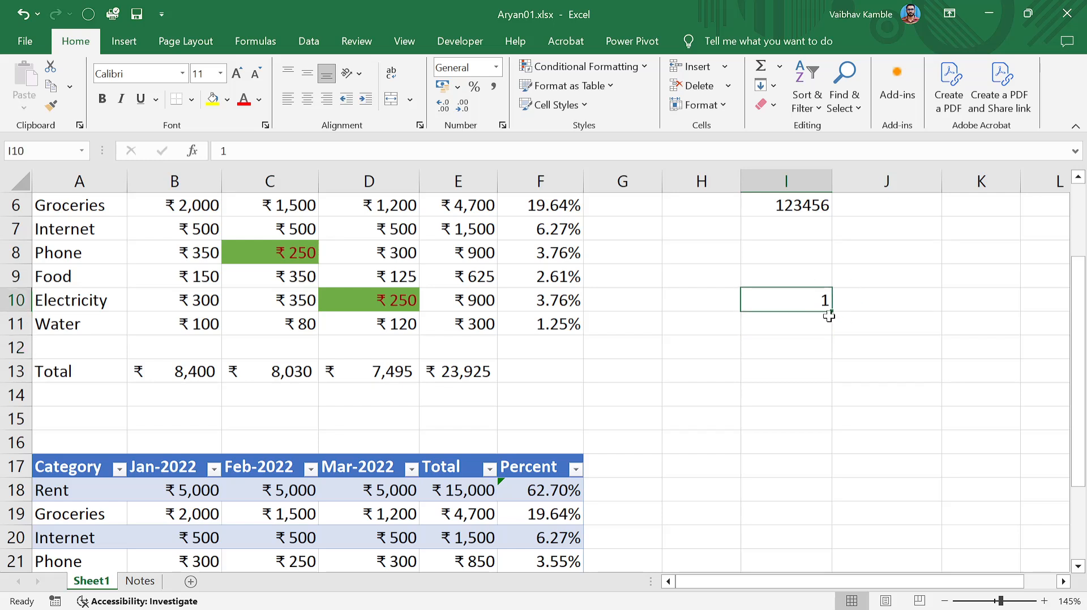
pyautogui.moveTo(833, 312); pyautogui.dragTo(834, 452)
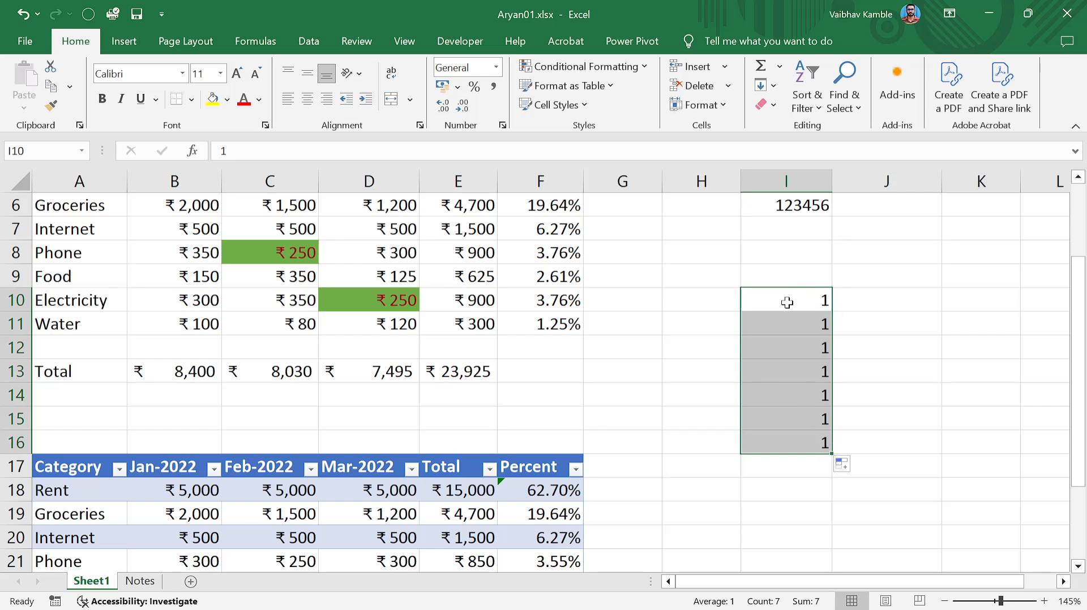
# Enter 1 in J10 and 2 in J11 to start a number series.
pyautogui.click(865, 299)
pyautogui.write('1')
pyautogui.press('Return')
pyautogui.write('2')
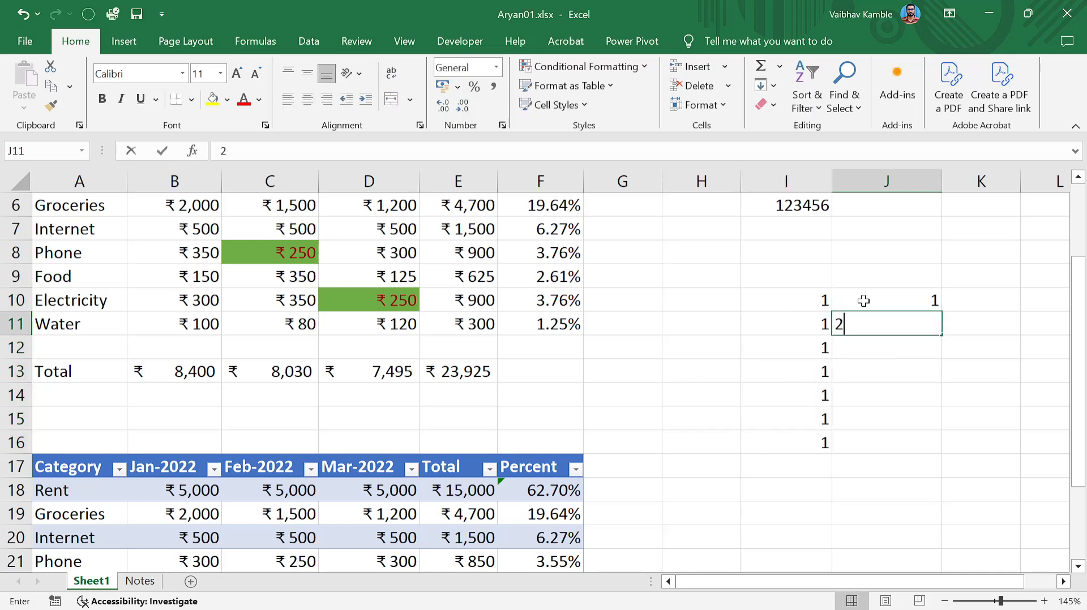
pyautogui.press('Return')
pyautogui.press('Up')
pyautogui.click(862, 302)
# Select J10:J11 and drag the fill handle to J16, producing 1 through 7.
pyautogui.click(876, 348)
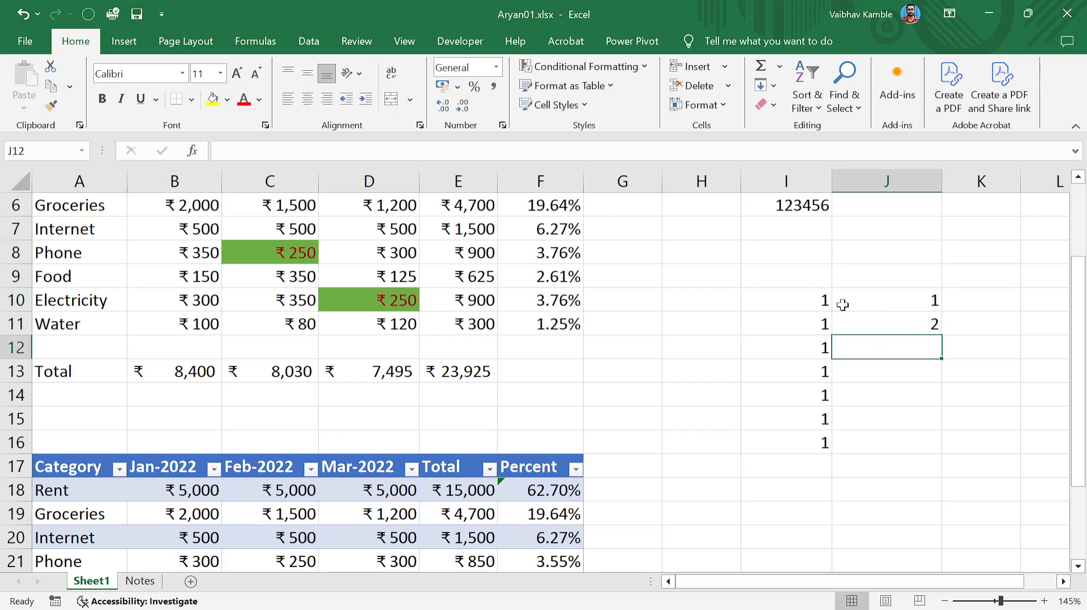
pyautogui.moveTo(889, 296); pyautogui.dragTo(890, 324)
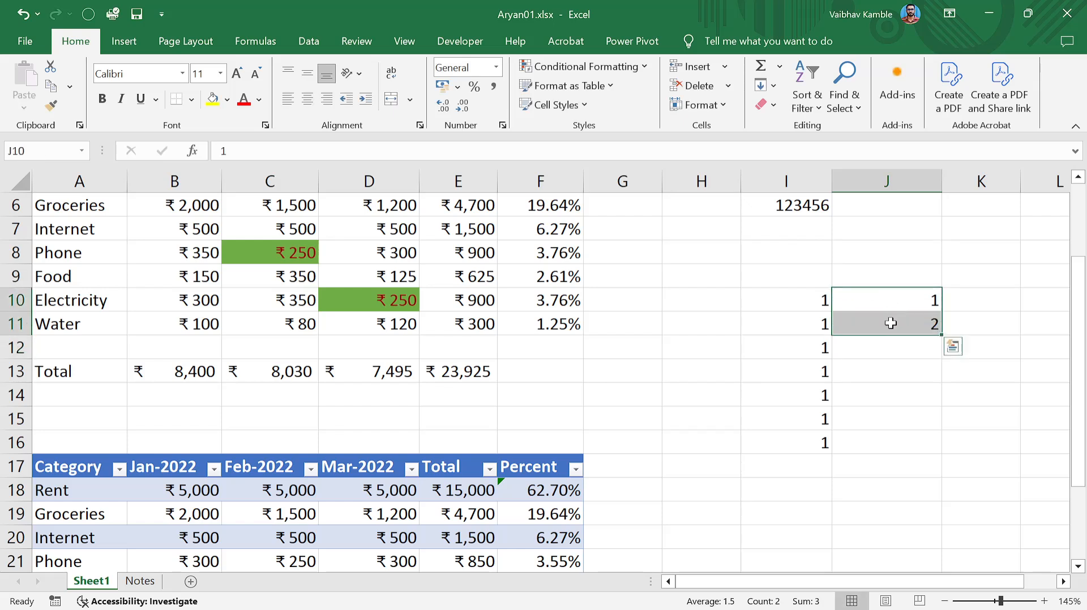
pyautogui.click(951, 348)
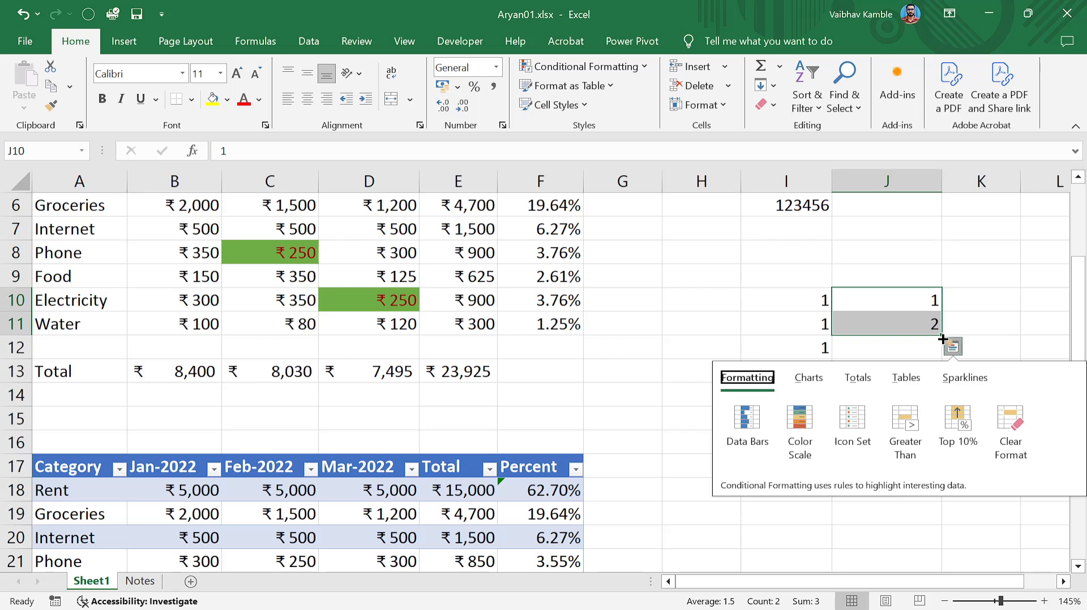
pyautogui.click(872, 306)
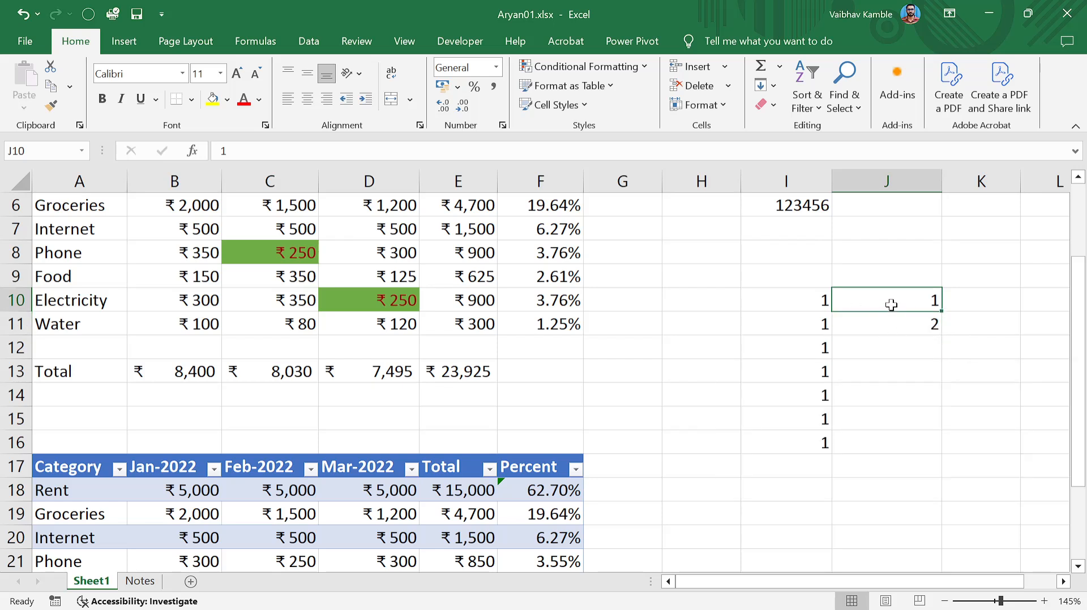
pyautogui.moveTo(891, 305); pyautogui.dragTo(895, 323)
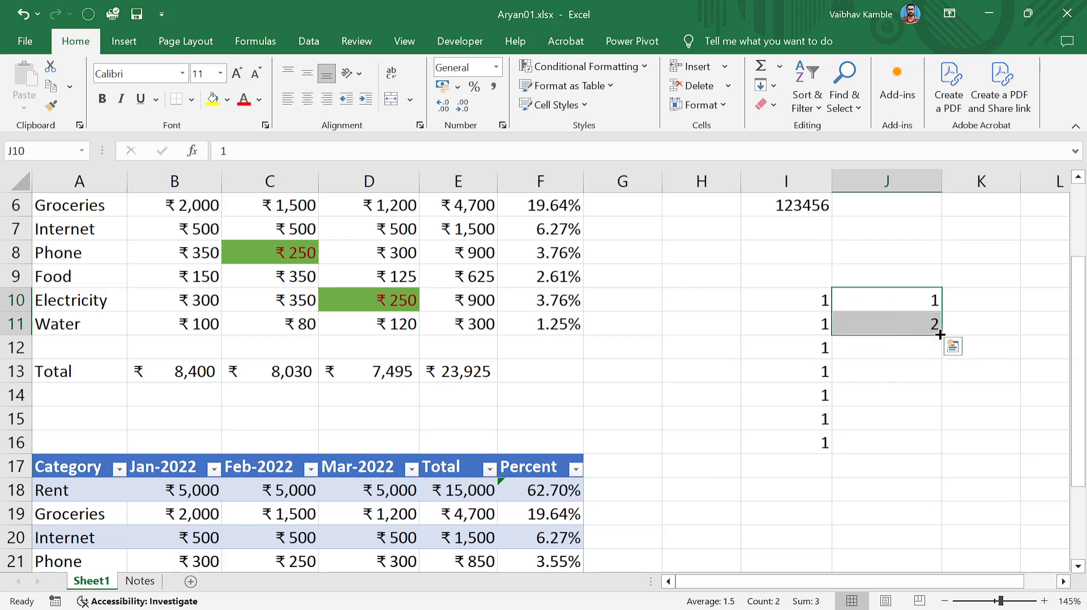
pyautogui.moveTo(943, 334); pyautogui.dragTo(945, 453)
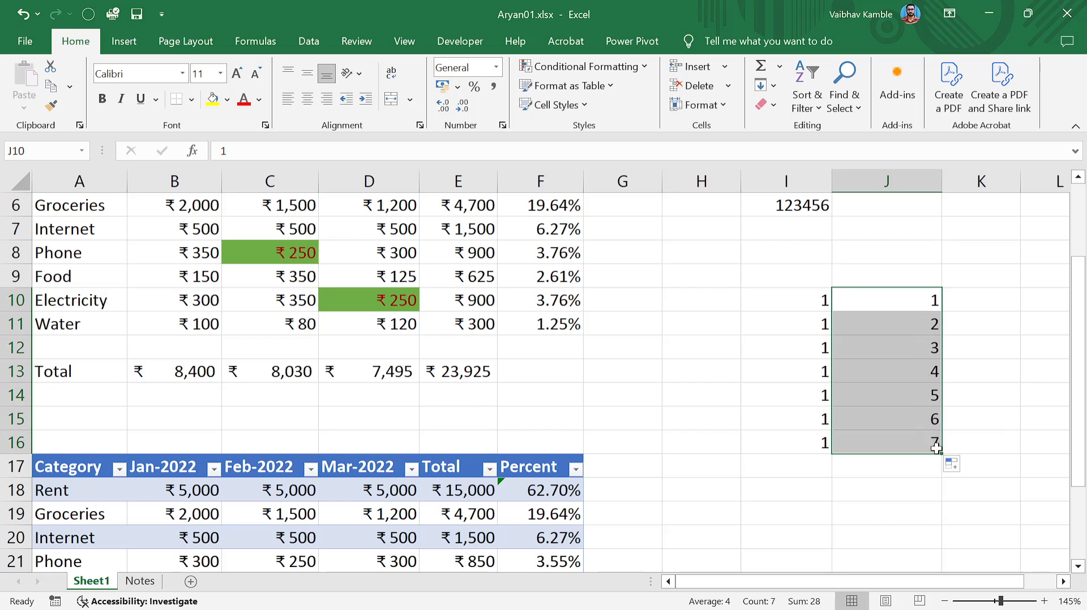
# Enter the starting values 1, 2, 1, 2 in K10:K13.
pyautogui.click(993, 302)
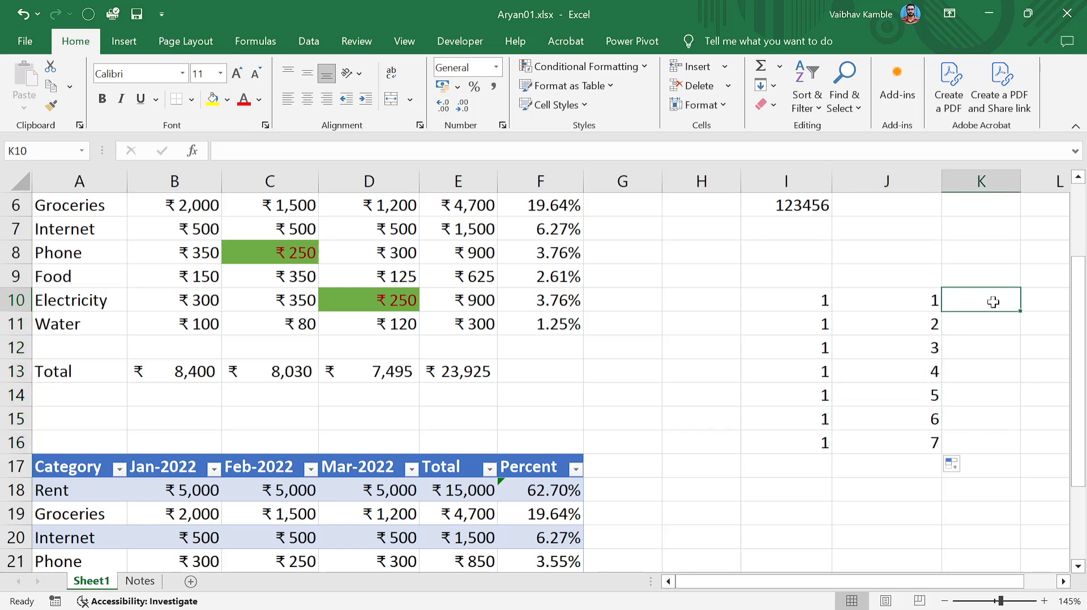
pyautogui.write('1')
pyautogui.press('Return')
pyautogui.write('2')
pyautogui.press('Return')
pyautogui.write('3')
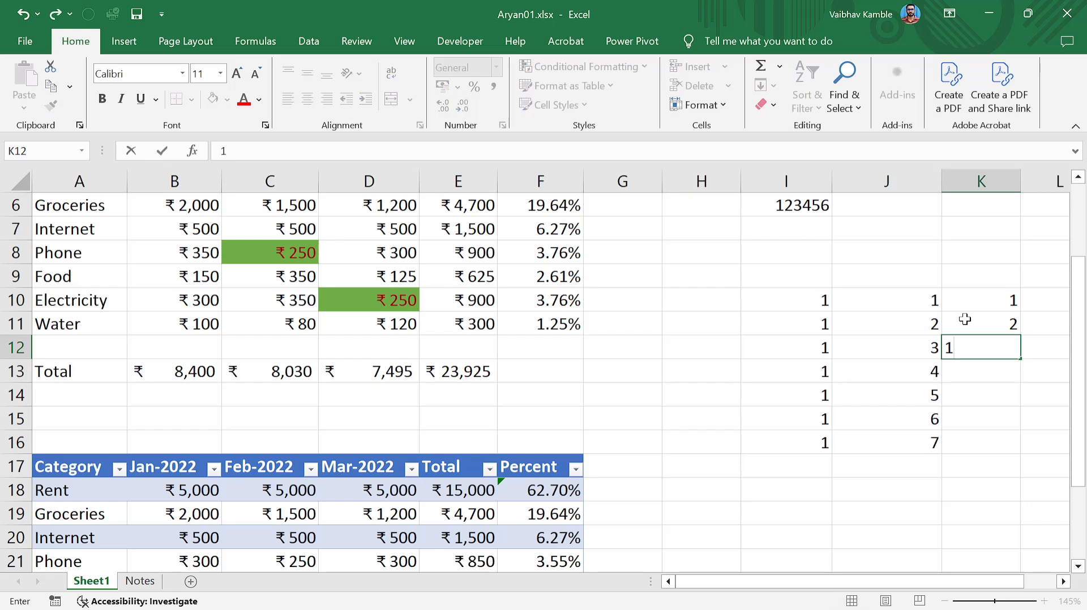
pyautogui.moveTo(966, 301); pyautogui.dragTo(1026, 444)
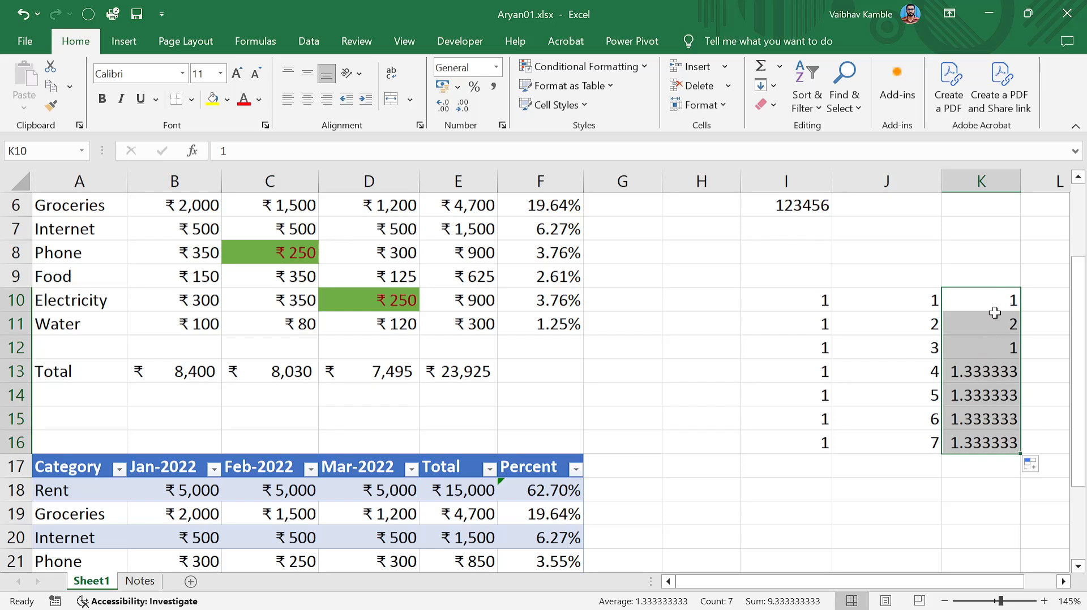
pyautogui.click(986, 349)
pyautogui.click(998, 373)
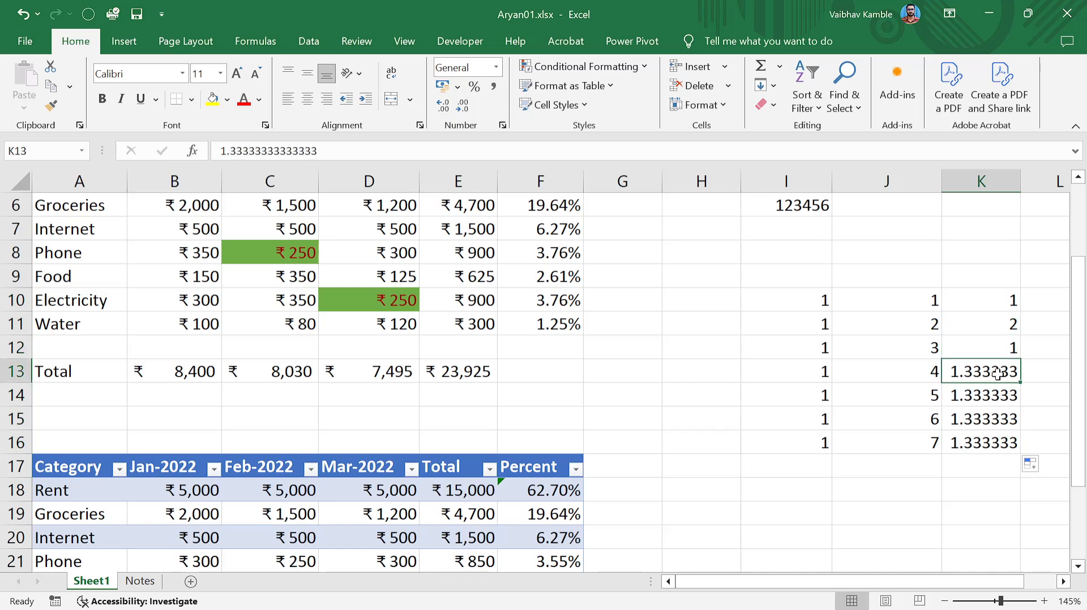
pyautogui.moveTo(997, 304); pyautogui.dragTo(1000, 332)
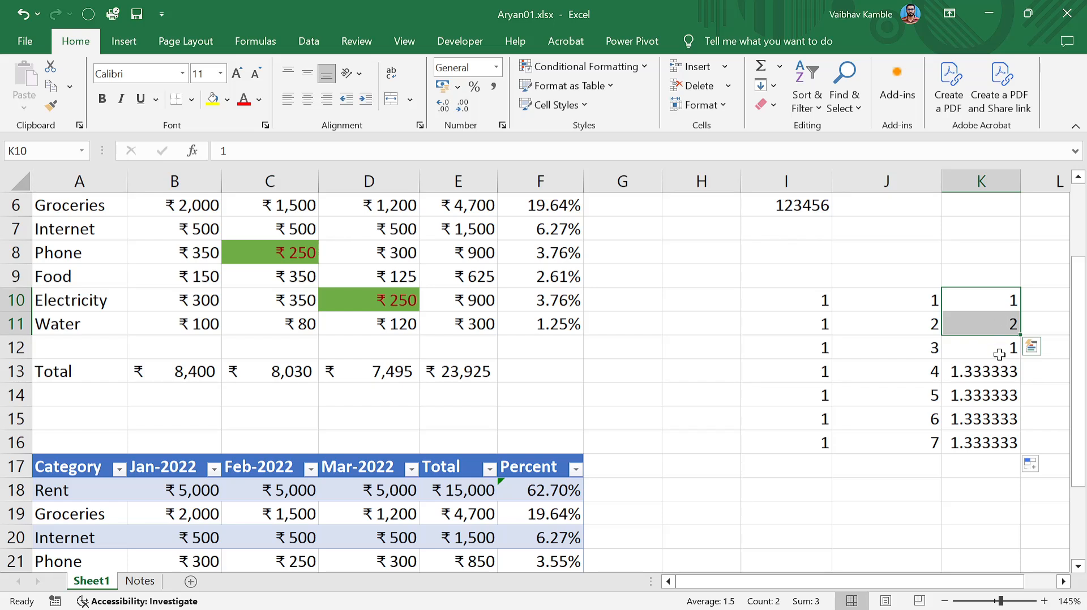
pyautogui.click(996, 347)
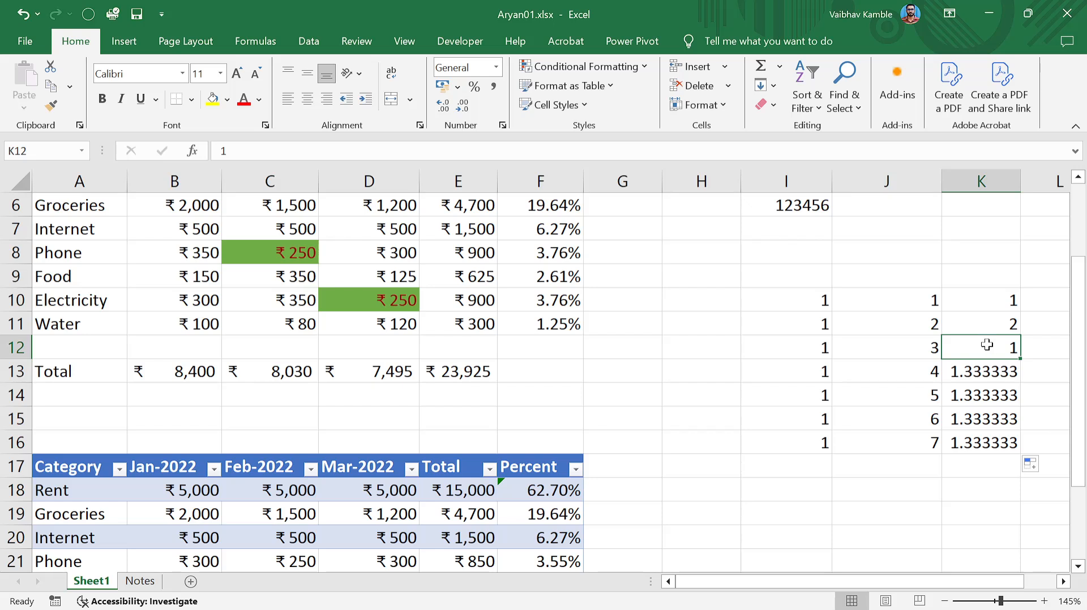
pyautogui.click(995, 371)
pyautogui.write('2')
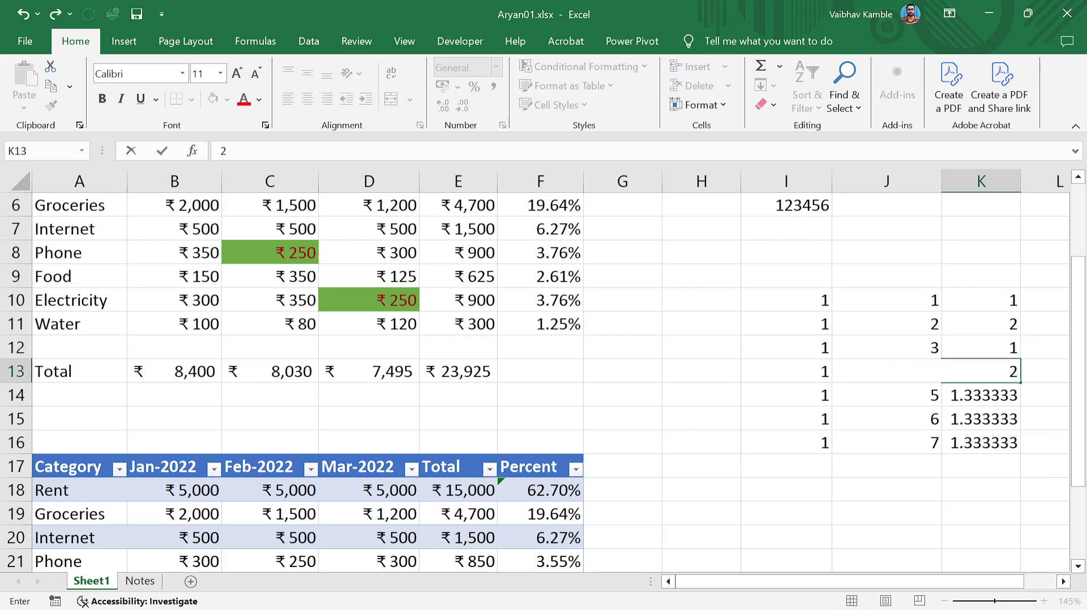
# Fill column K down to K16, giving 2, 2.2, 2.4 in K14:K16.
pyautogui.moveTo(999, 299); pyautogui.dragTo(1017, 453)
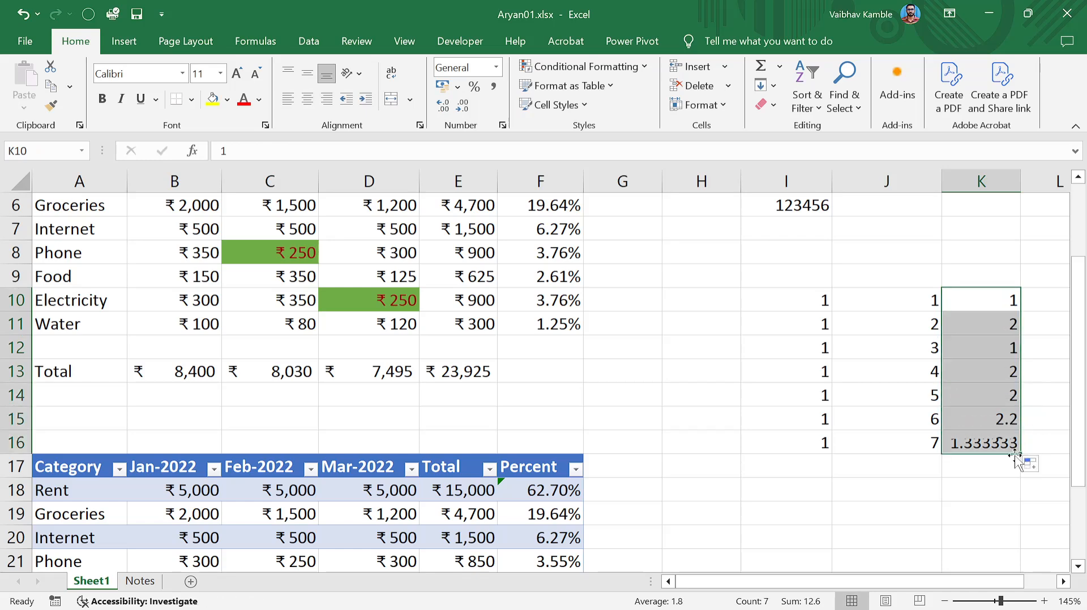
pyautogui.click(1001, 419)
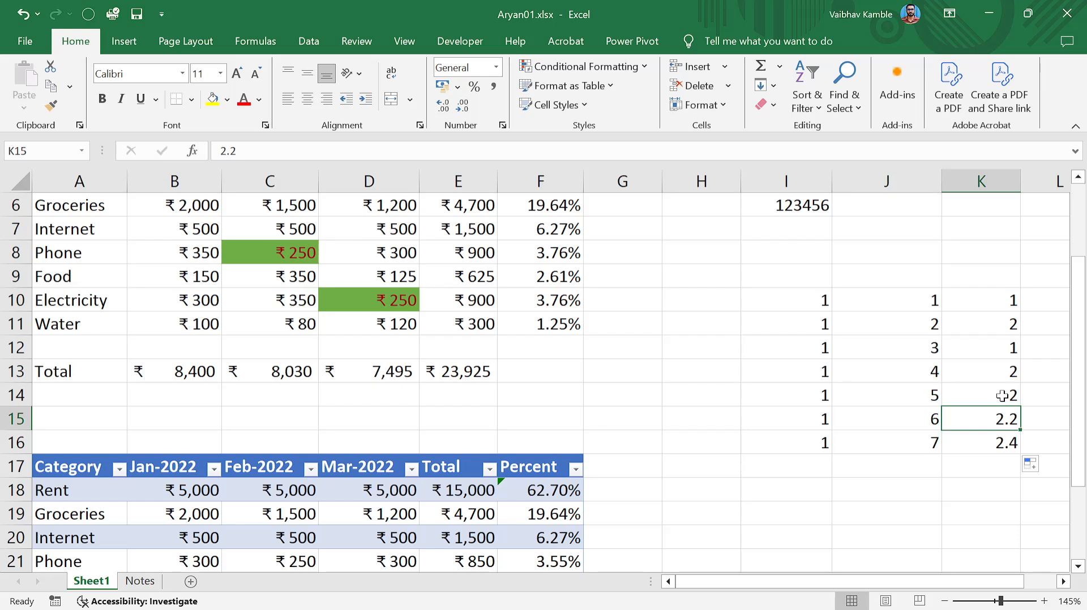
pyautogui.click(1002, 397)
pyautogui.moveTo(1006, 402); pyautogui.dragTo(1006, 446)
pyautogui.press('Delete')
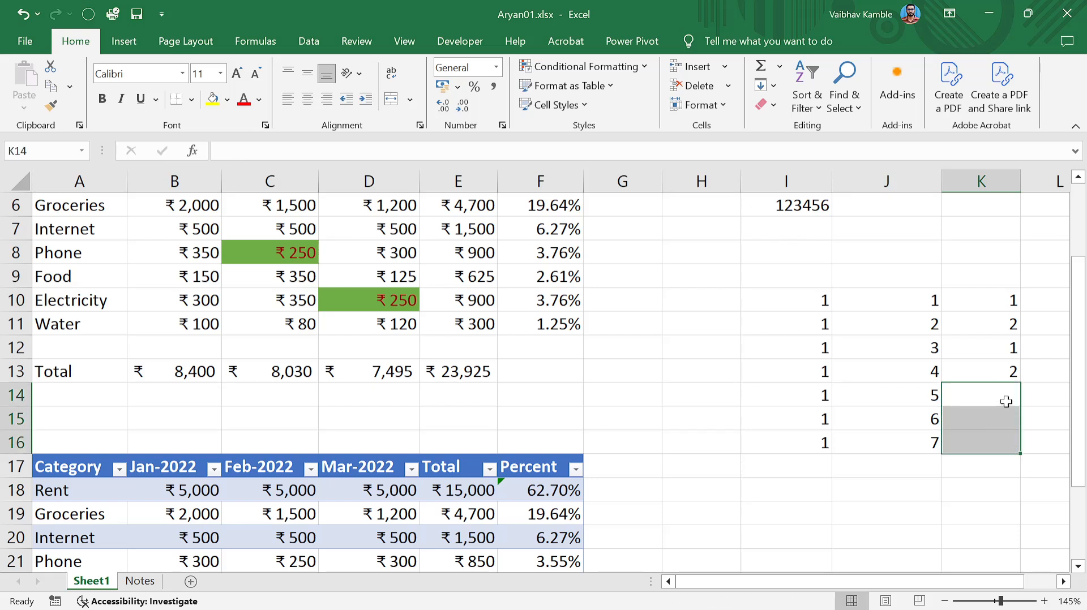
pyautogui.click(1026, 394)
pyautogui.moveTo(1004, 301); pyautogui.dragTo(1026, 449)
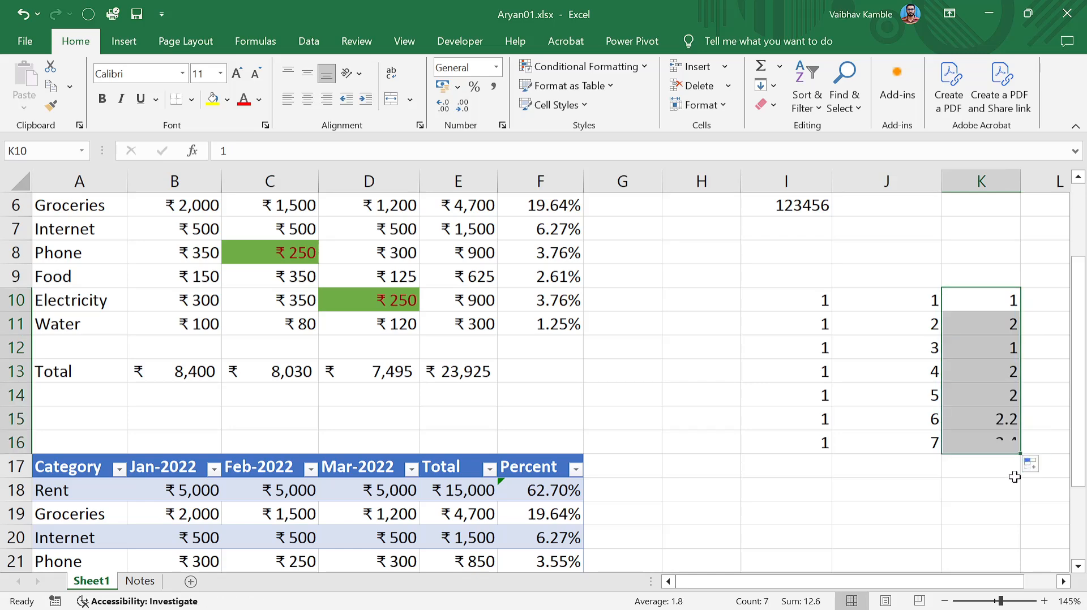
pyautogui.click(988, 490)
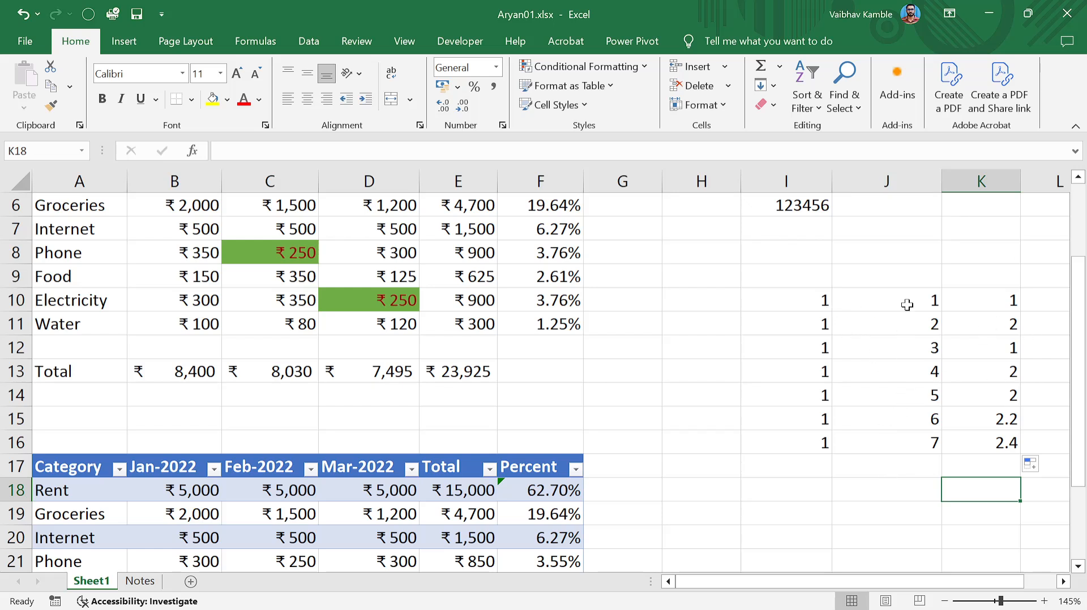
# Extend column J's count from J14:J16 down to J24, reaching 15.
pyautogui.moveTo(903, 303); pyautogui.dragTo(978, 436)
pyautogui.click(978, 439)
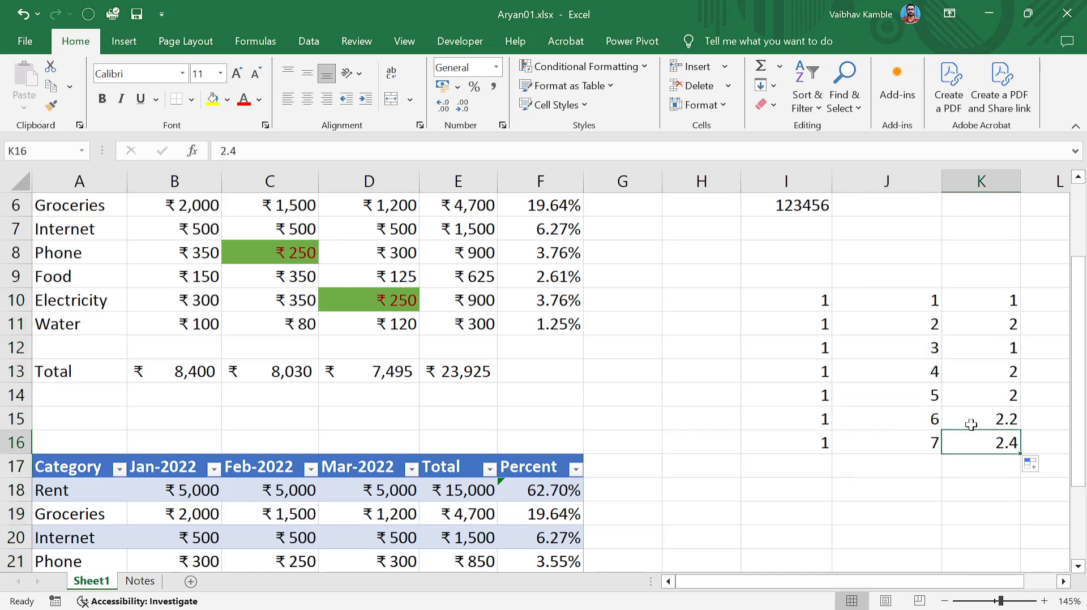
pyautogui.scroll(-2, 962, 408)
pyautogui.scroll(2, 902, 317)
pyautogui.moveTo(901, 320); pyautogui.dragTo(942, 547)
pyautogui.click(919, 400)
pyautogui.click(963, 332)
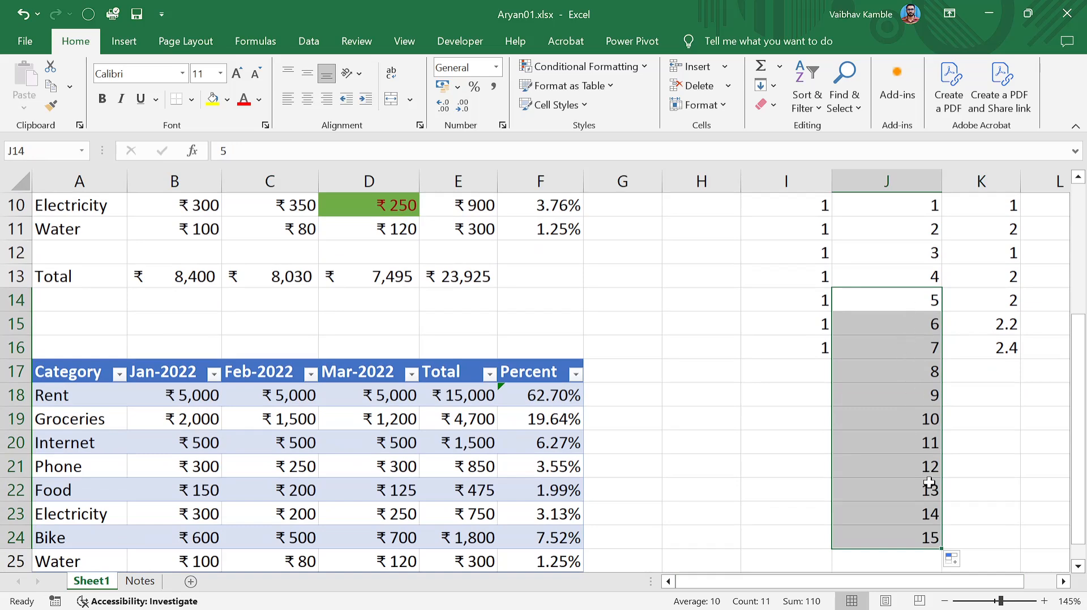
pyautogui.click(978, 415)
pyautogui.scroll(3, 983, 413)
pyautogui.scroll(-4, 957, 410)
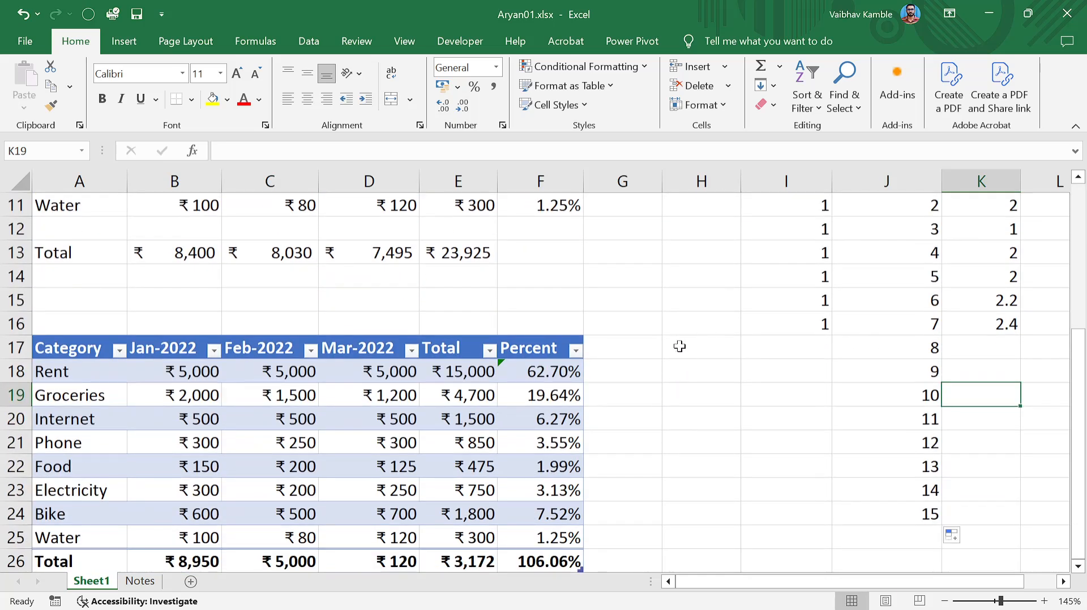
# Enter 01-01-2025 and 02-01-2025 in H17:H18 and fill daily dates down to H23.
pyautogui.click(712, 348)
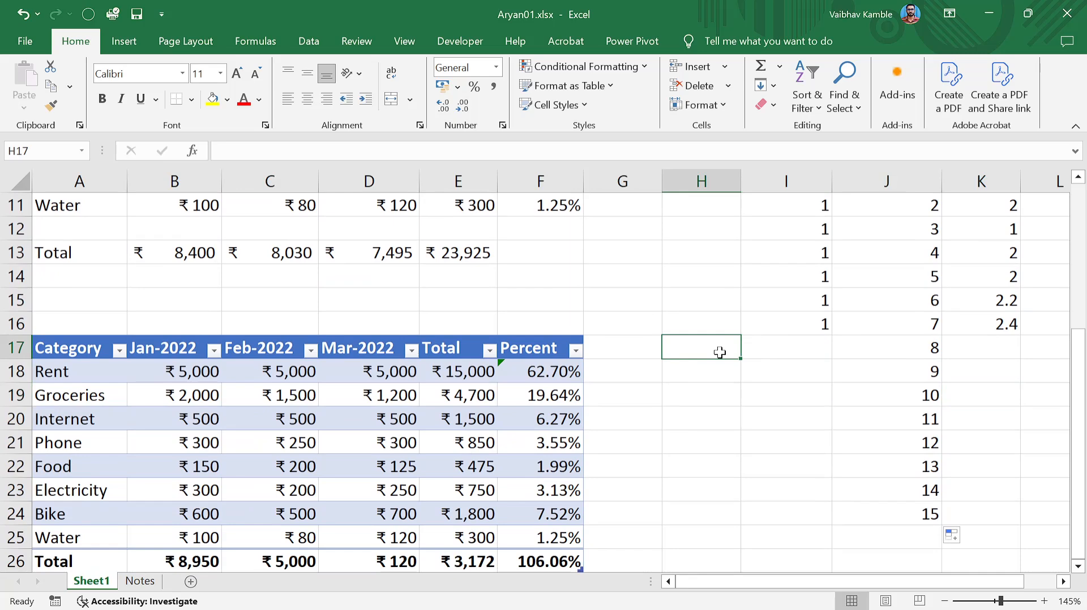
pyautogui.write('01-01-')
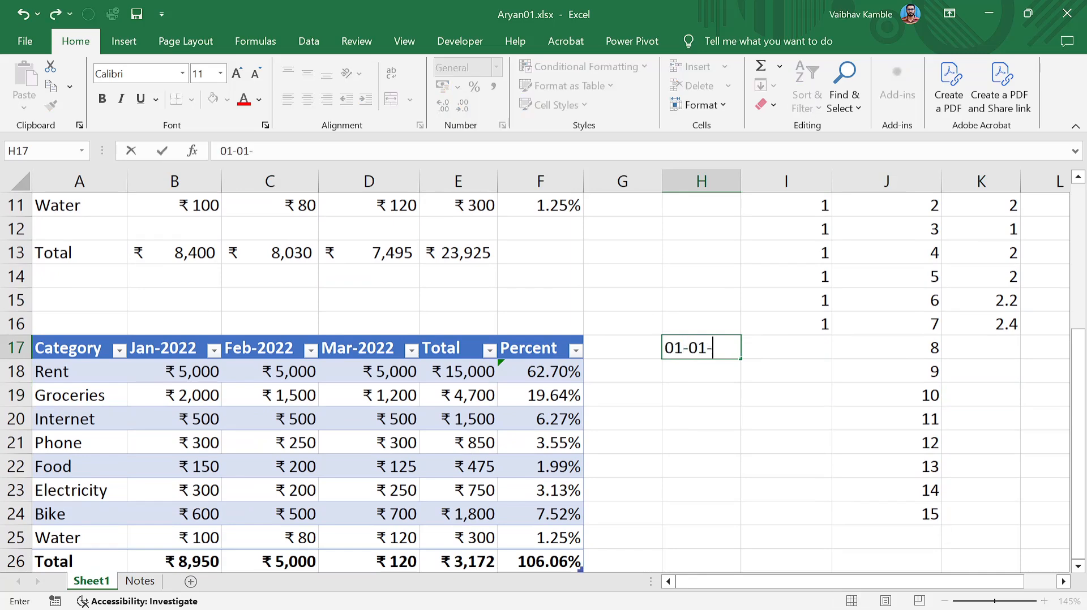
pyautogui.write('2025')
pyautogui.press('Return')
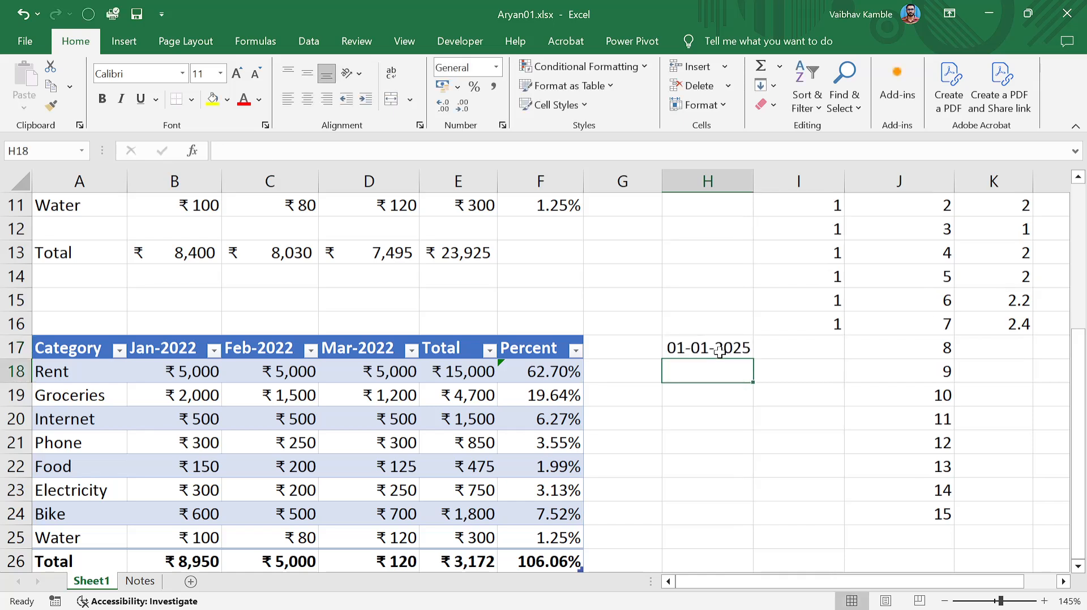
pyautogui.write('02-0')
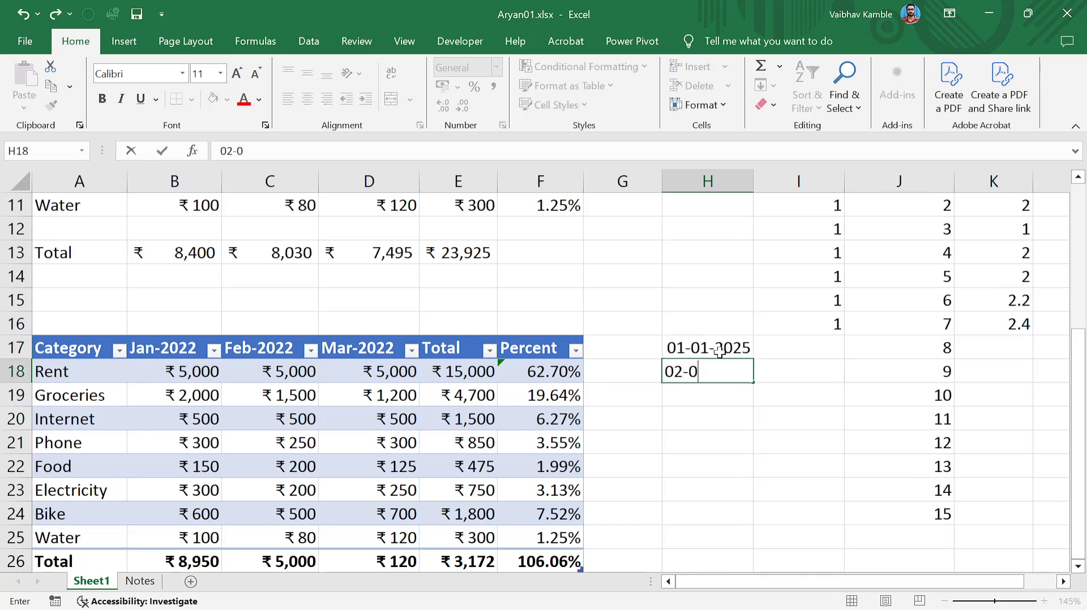
pyautogui.press('BackSpace')
pyautogui.press('BackSpace')
pyautogui.press('BackSpace')
pyautogui.press('BackSpace')
pyautogui.write('01')
pyautogui.press('BackSpace')
pyautogui.write('2-01-2025')
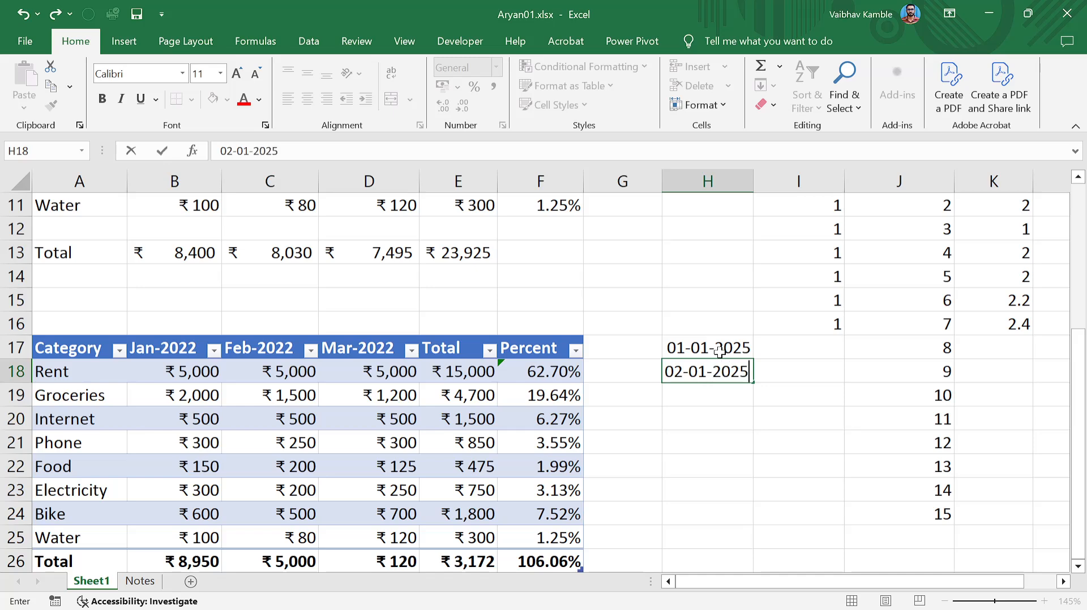
pyautogui.press('Return')
pyautogui.moveTo(719, 352); pyautogui.dragTo(754, 491)
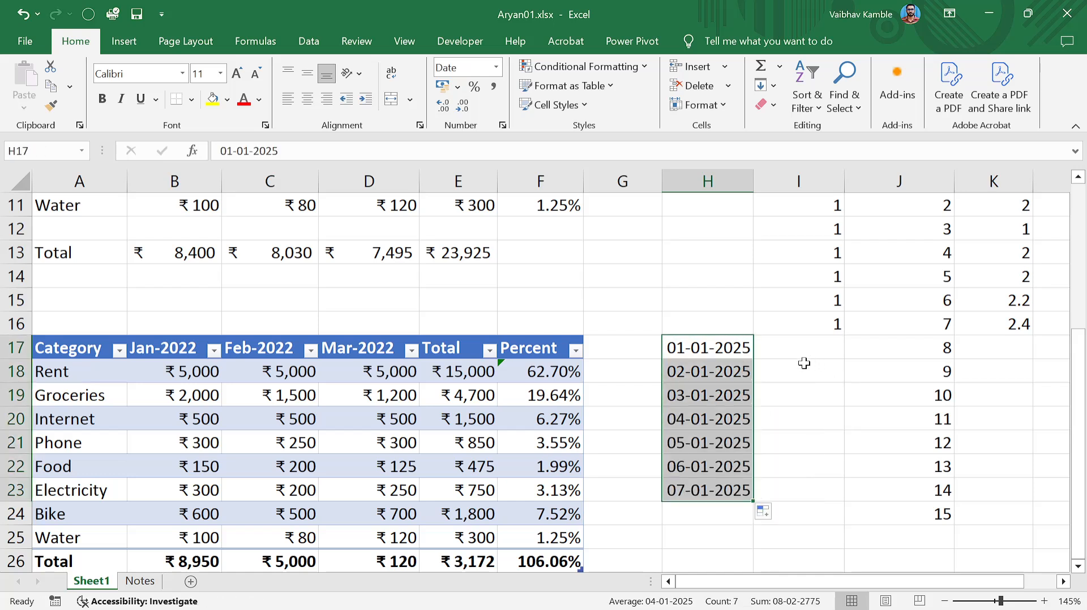
# Enter 01-01-2025 in I18 and fill it as a daily series down to I24.
pyautogui.click(789, 373)
pyautogui.write('01-01-20256')
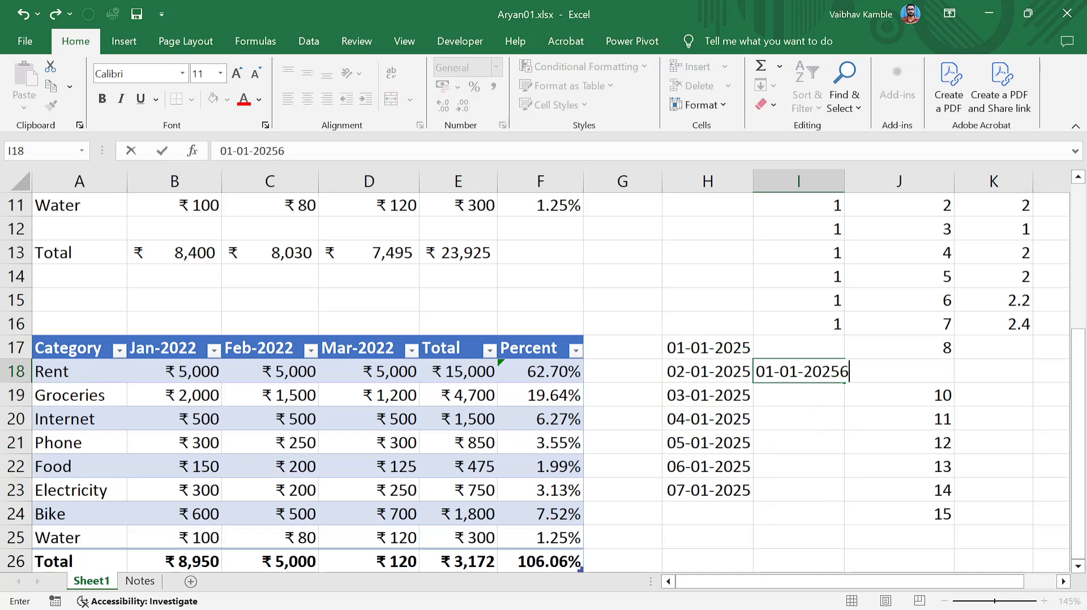
pyautogui.press('Return')
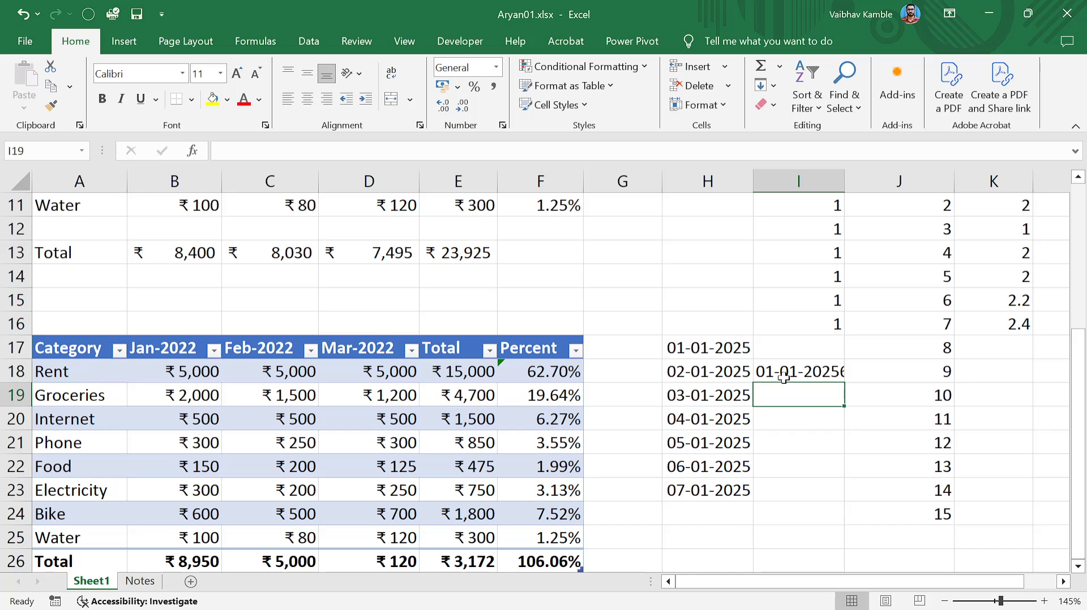
pyautogui.click(783, 378)
pyautogui.press('F2')
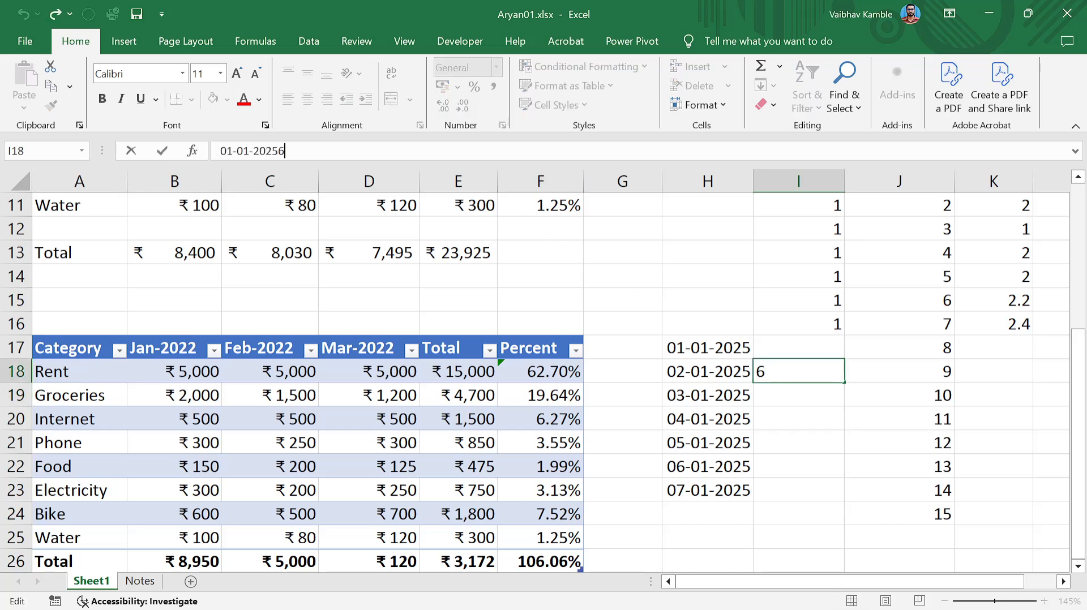
pyautogui.press('BackSpace')
pyautogui.press('Return')
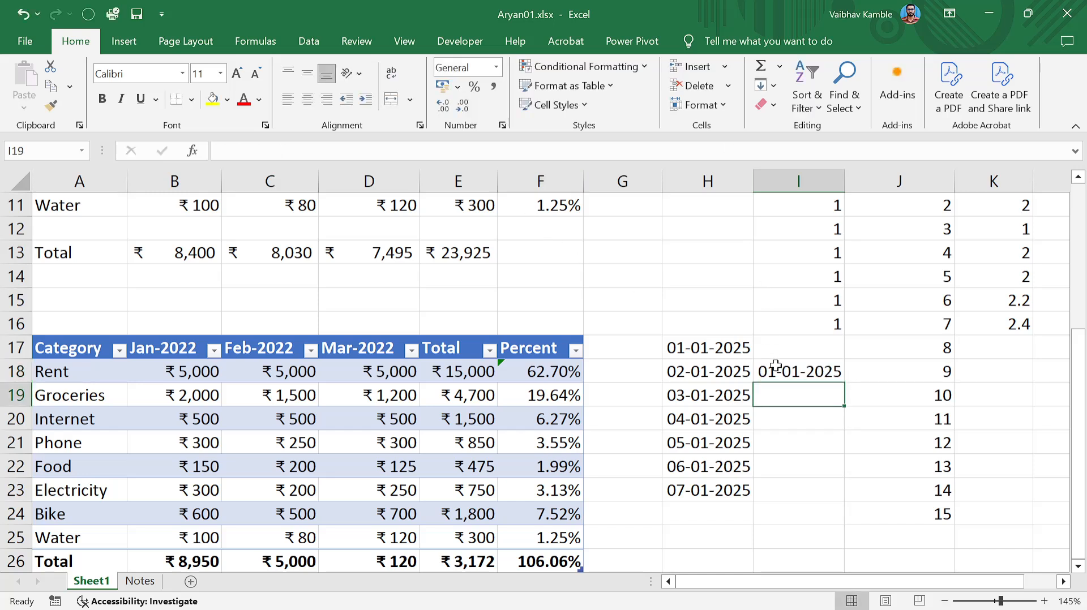
pyautogui.click(770, 372)
pyautogui.moveTo(844, 383); pyautogui.dragTo(845, 517)
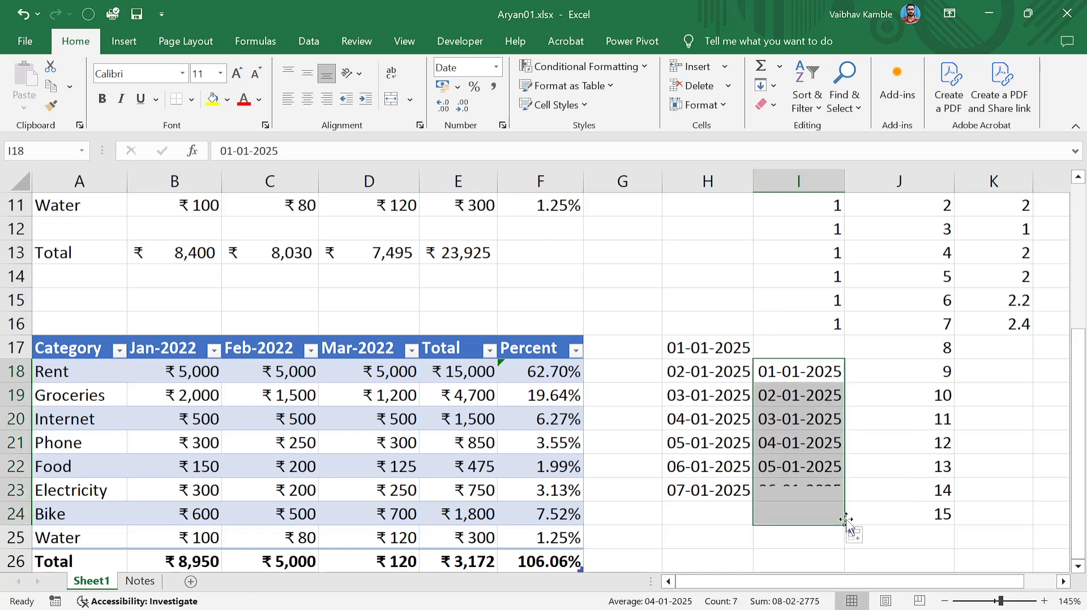
pyautogui.click(804, 420)
pyautogui.click(875, 373)
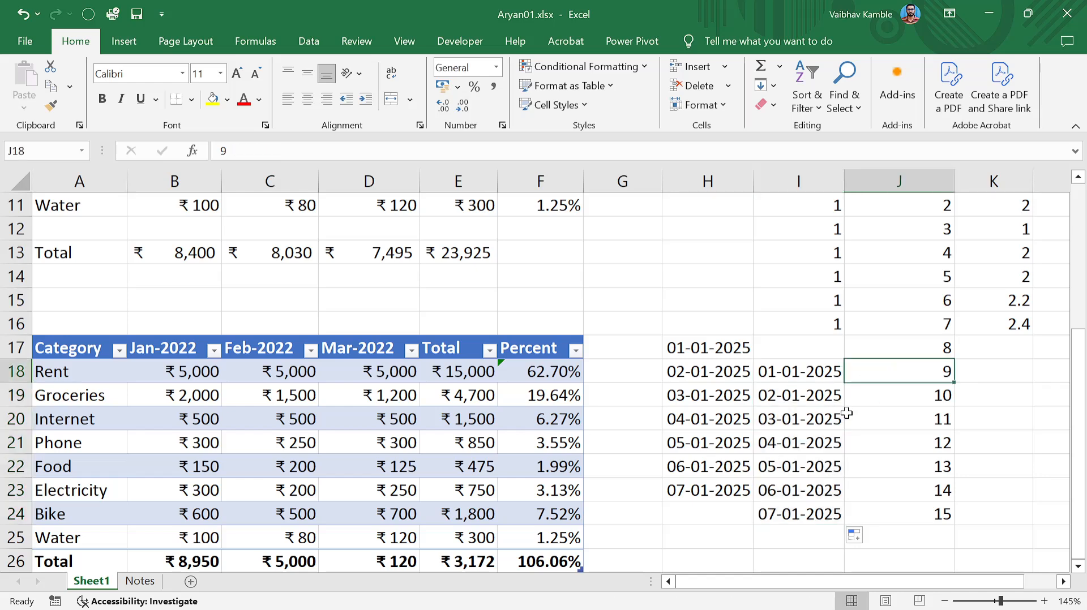
pyautogui.scroll(4, 844, 413)
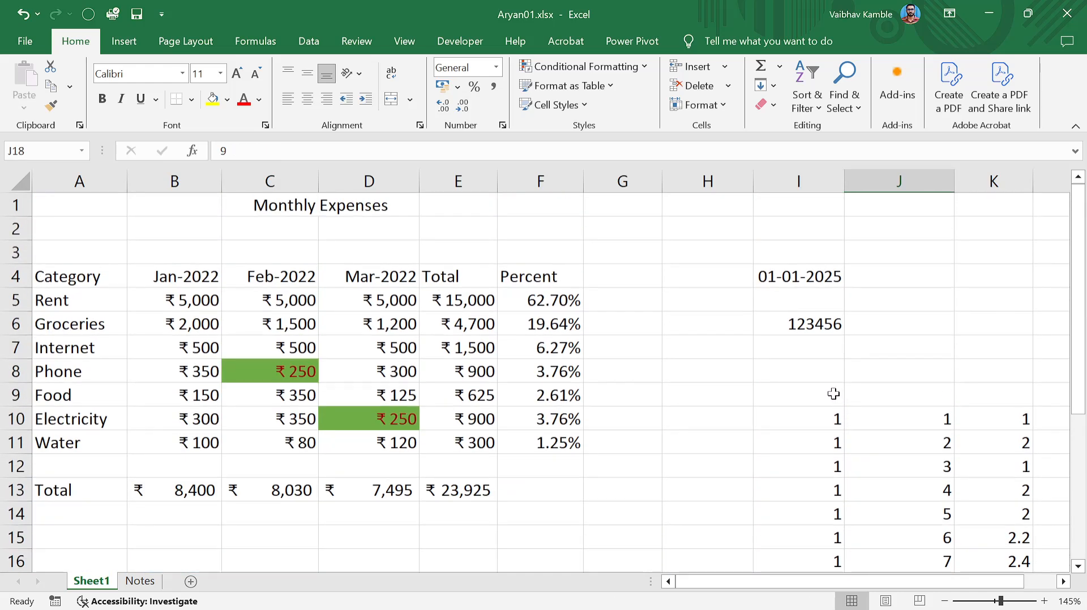
# Check the E6 total, then autofit column H and widen column I so dates display.
pyautogui.scroll(-1, 831, 396)
pyautogui.scroll(-3, 508, 439)
pyautogui.scroll(3, 389, 416)
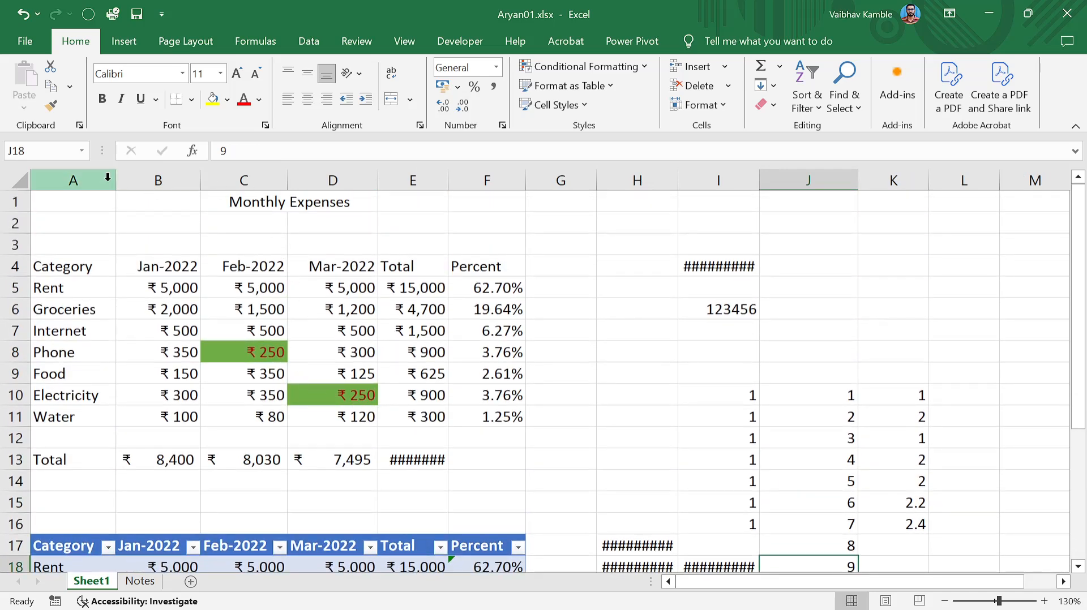
pyautogui.click(423, 308)
pyautogui.scroll(-3, 735, 395)
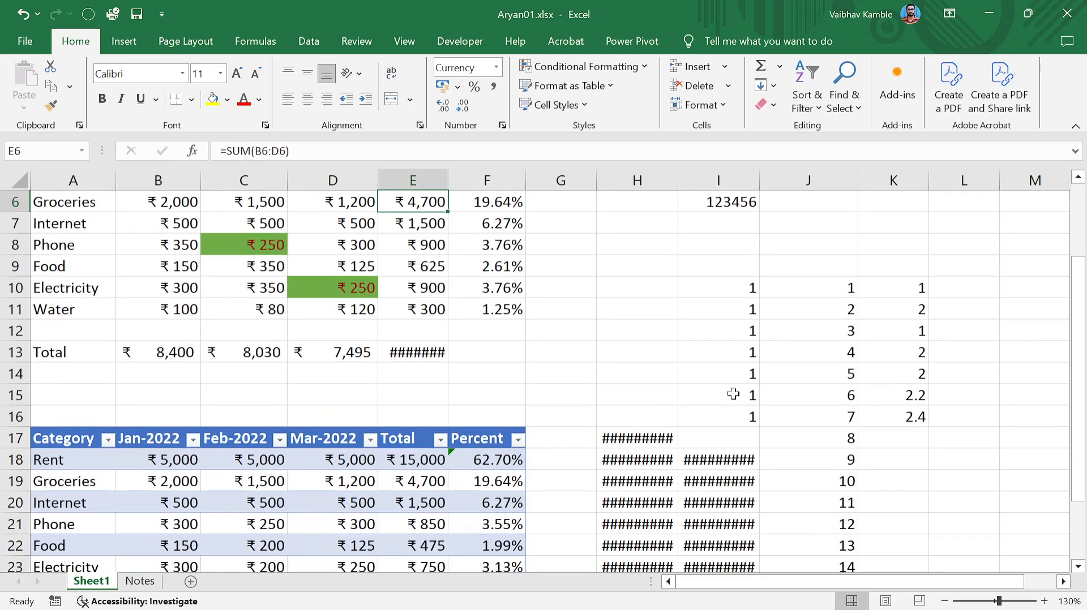
pyautogui.scroll(-2, 737, 399)
pyautogui.scroll(2, 803, 366)
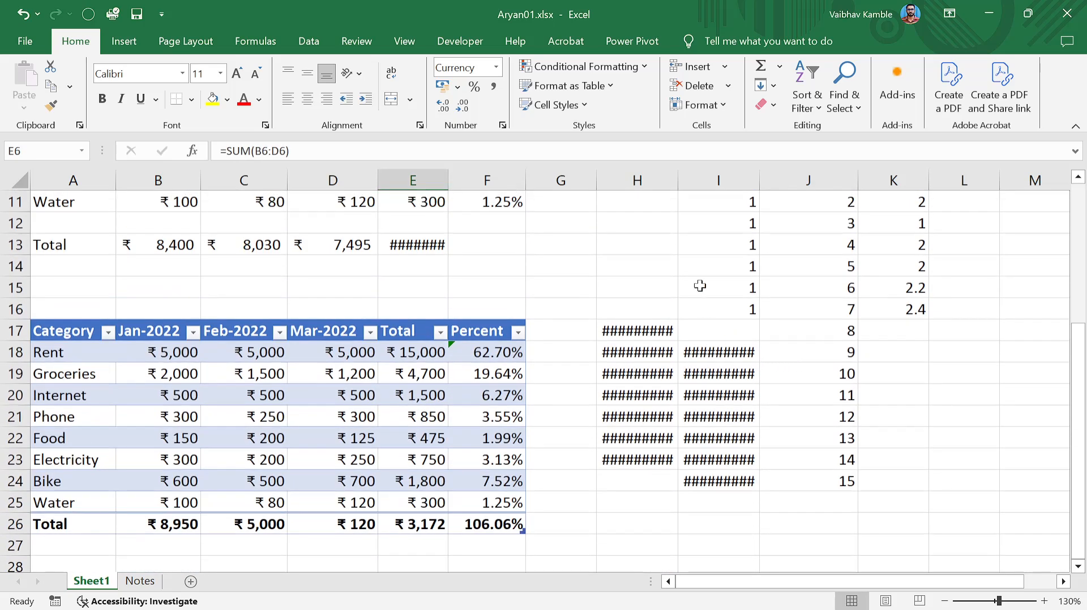
pyautogui.doubleClick(683, 186)
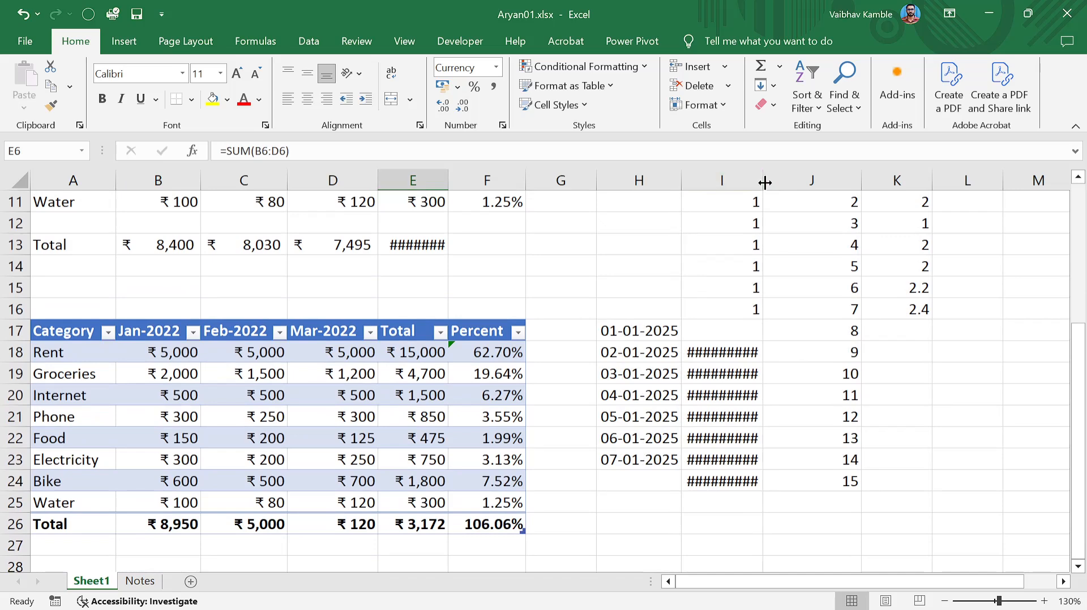
pyautogui.moveTo(765, 183); pyautogui.dragTo(768, 182)
pyautogui.click(924, 351)
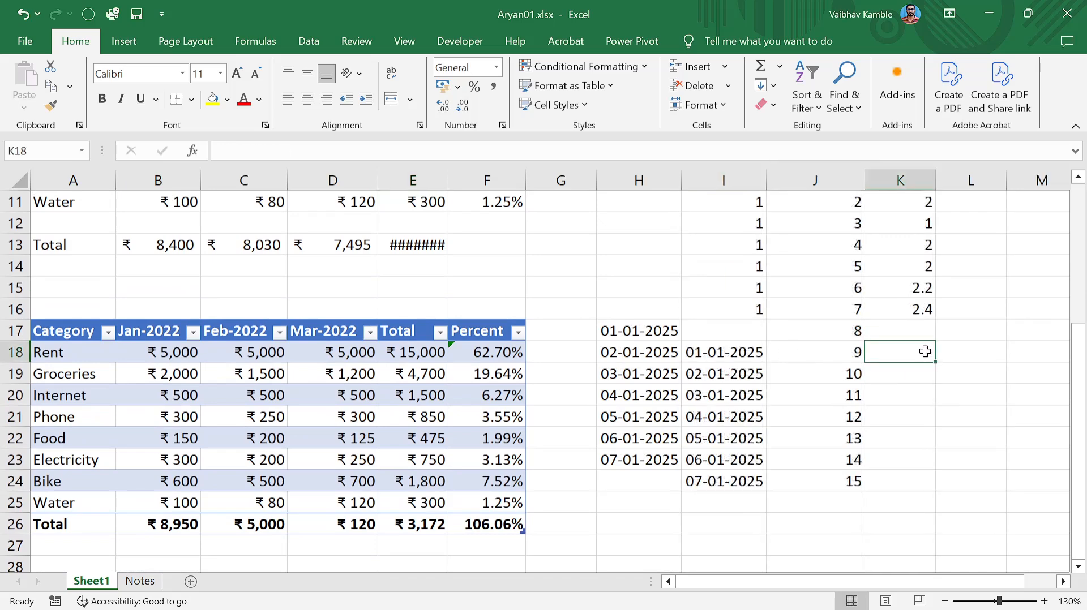
# Enter 01-02-2025 in I19 and fill I18:I19 down to I24 as a monthly series.
pyautogui.click(718, 372)
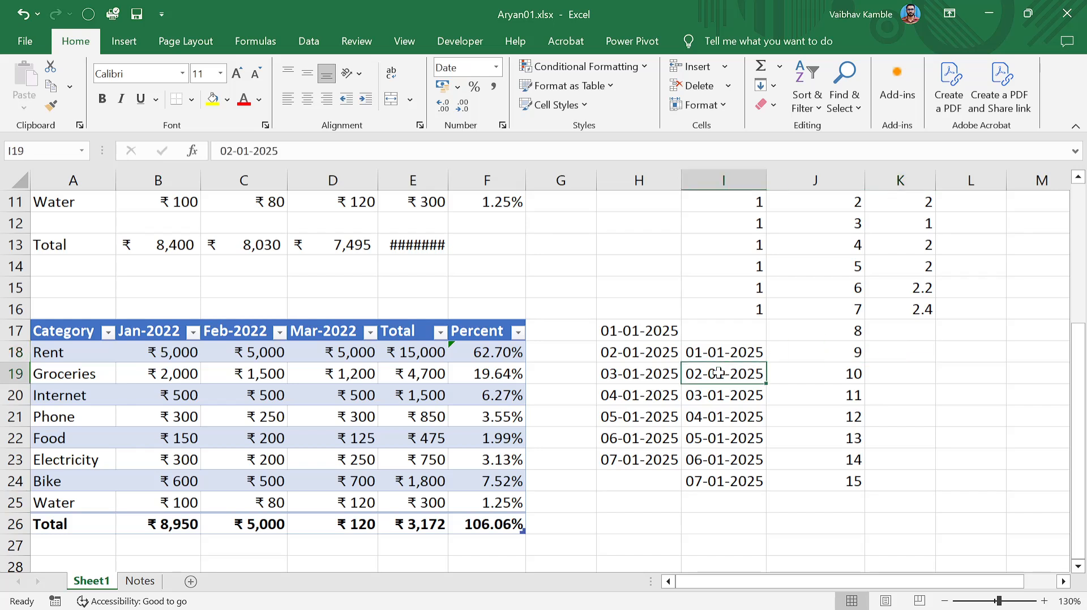
pyautogui.write('01-02-2025')
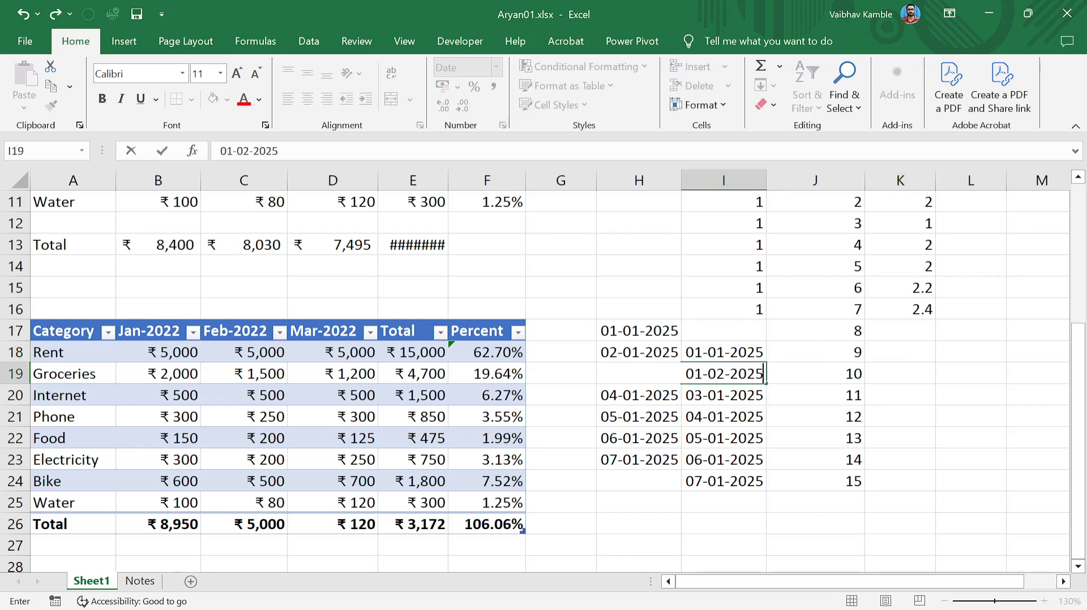
pyautogui.press('Return')
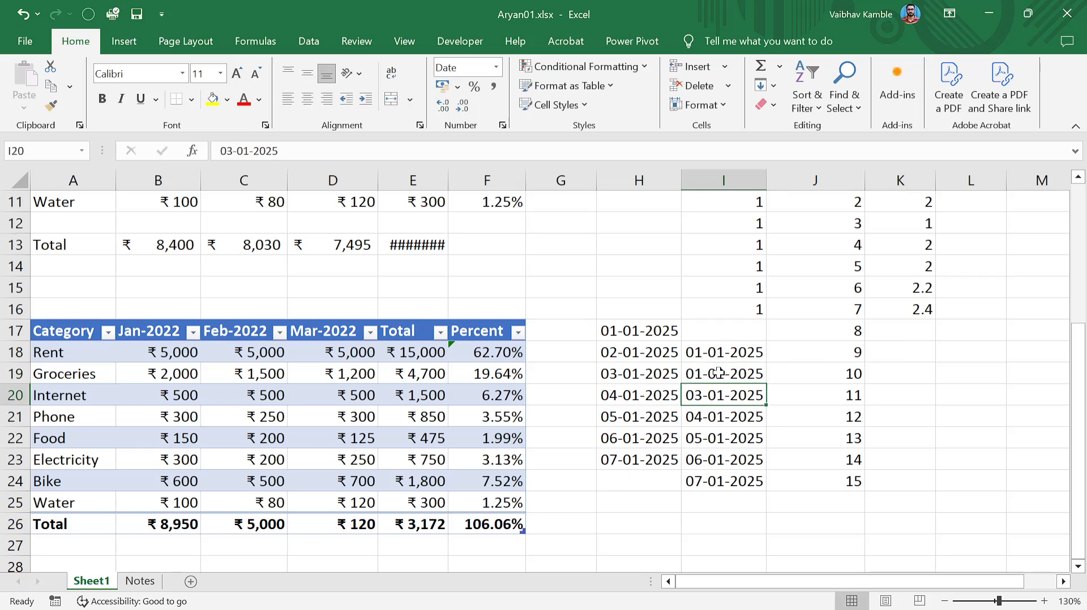
pyautogui.click(718, 373)
pyautogui.moveTo(733, 353); pyautogui.dragTo(768, 486)
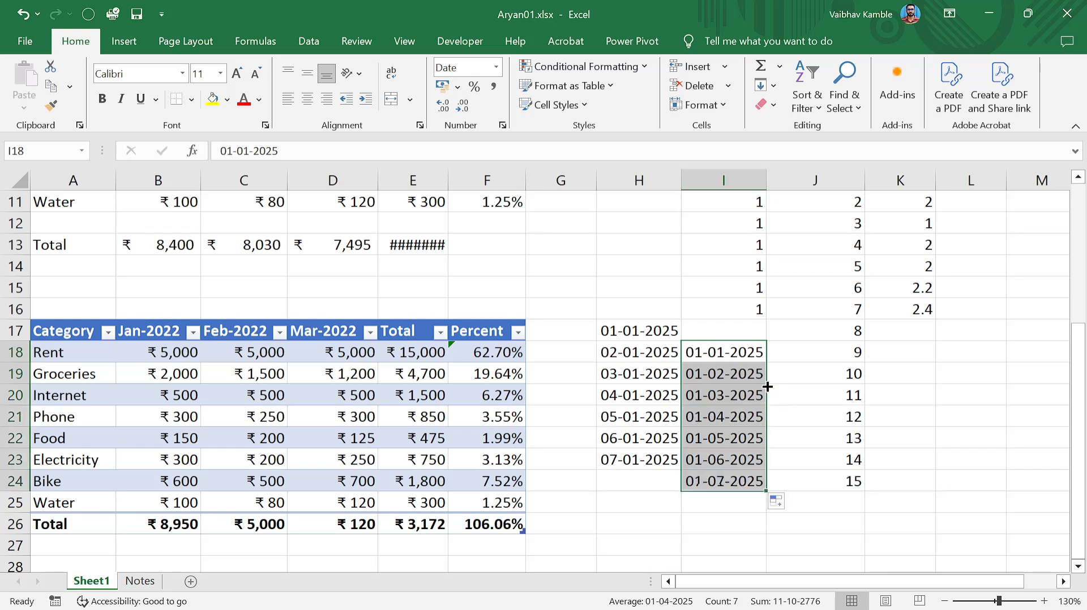
pyautogui.click(775, 424)
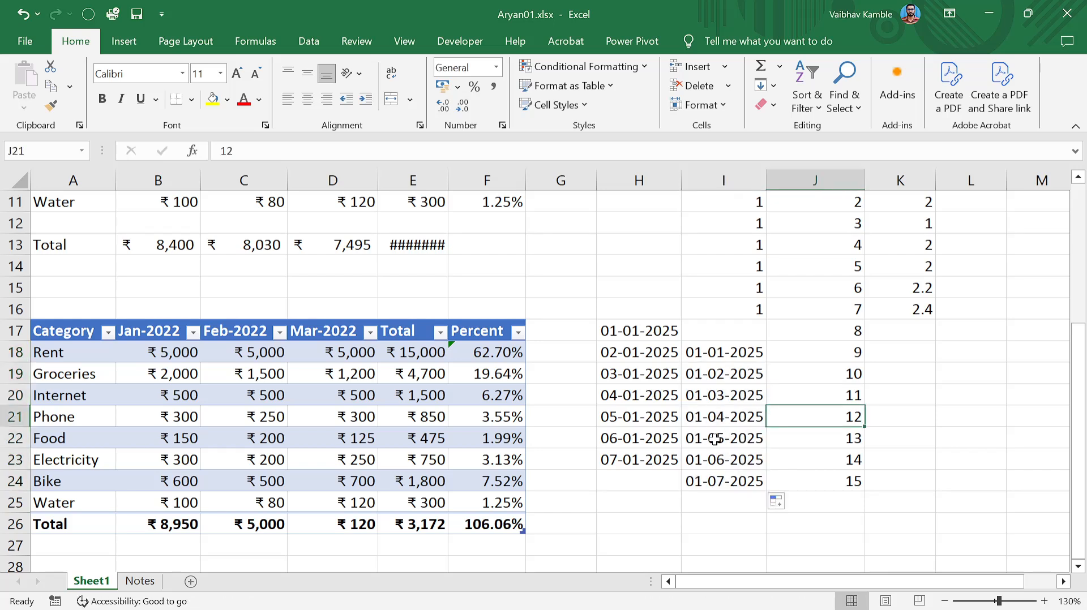
pyautogui.click(728, 349)
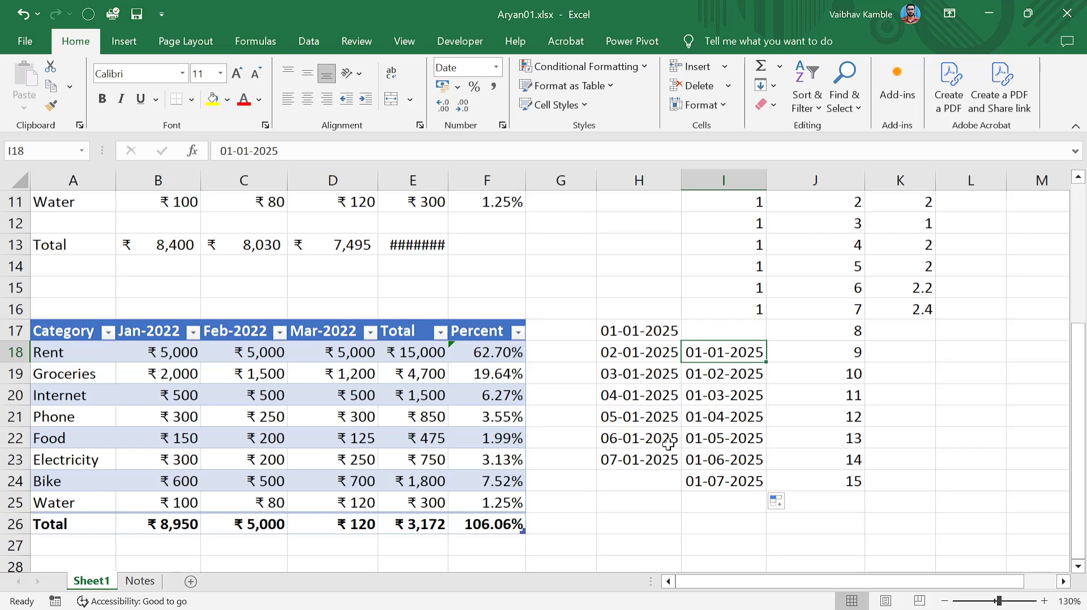
pyautogui.scroll(4, 704, 420)
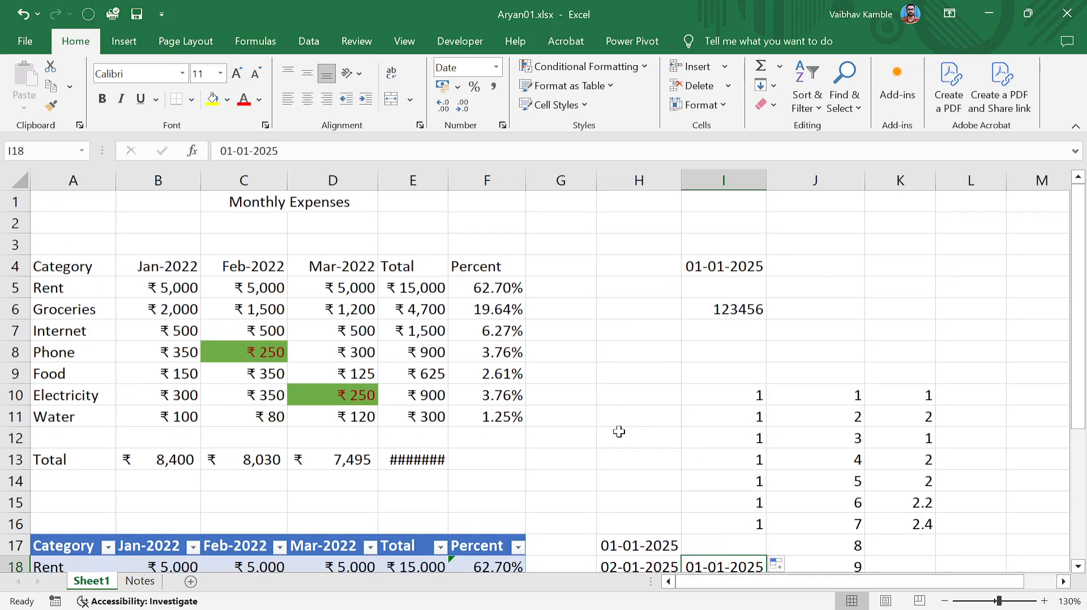
pyautogui.click(392, 431)
pyautogui.click(473, 396)
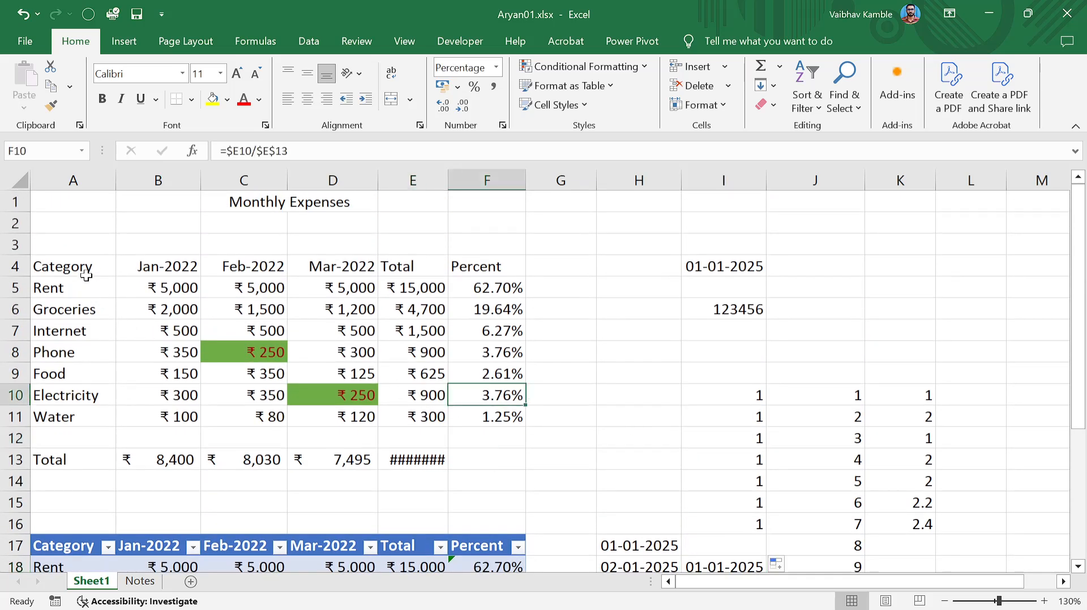
pyautogui.moveTo(85, 275); pyautogui.dragTo(480, 408)
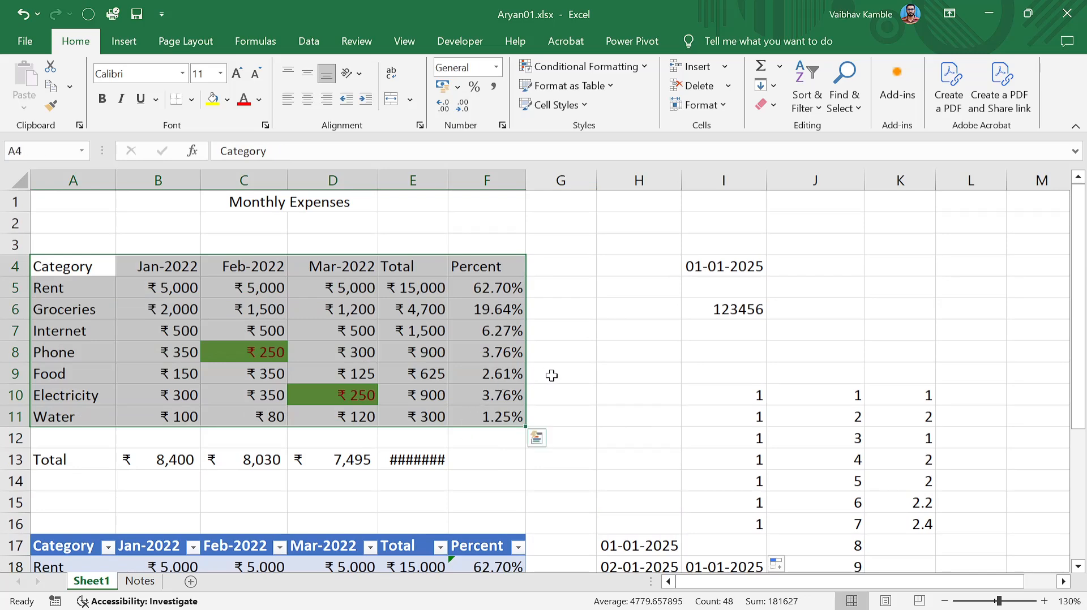
pyautogui.scroll(-3, 586, 388)
pyautogui.scroll(3, 586, 387)
pyautogui.click(553, 379)
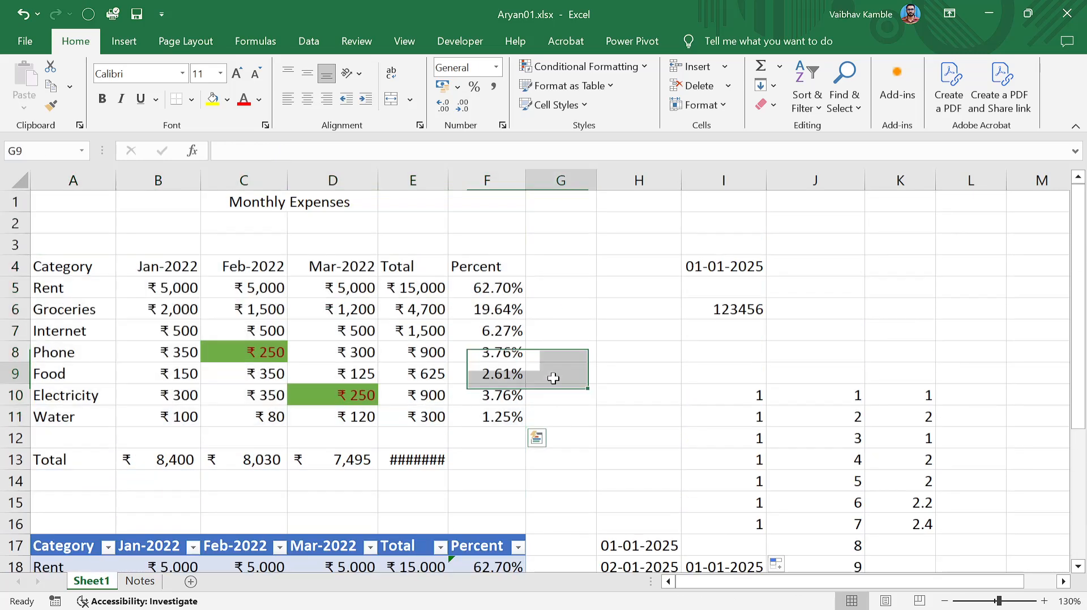
pyautogui.click(134, 334)
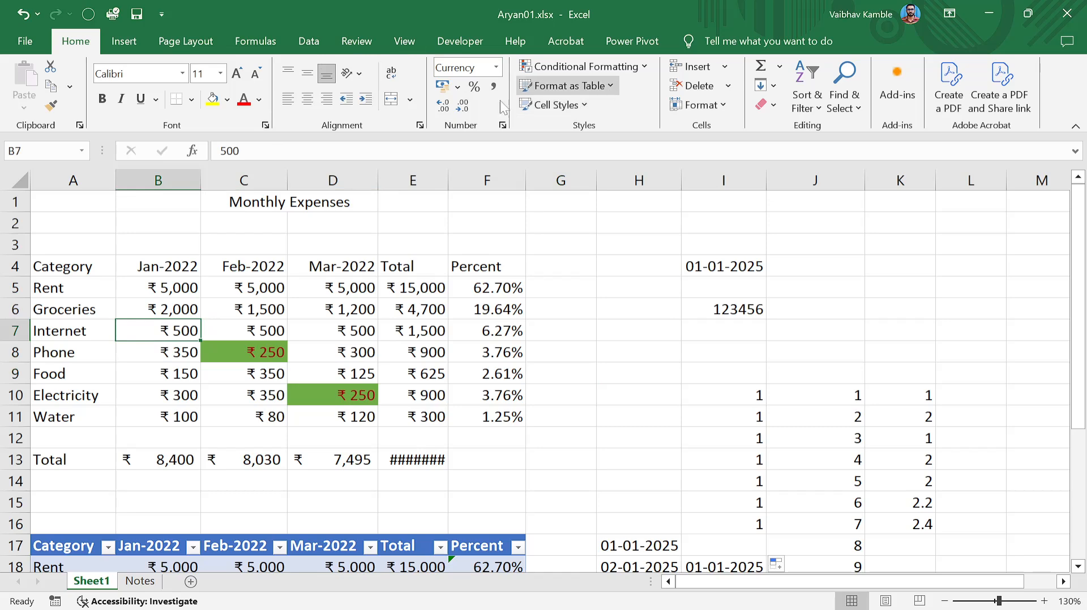
pyautogui.click(389, 358)
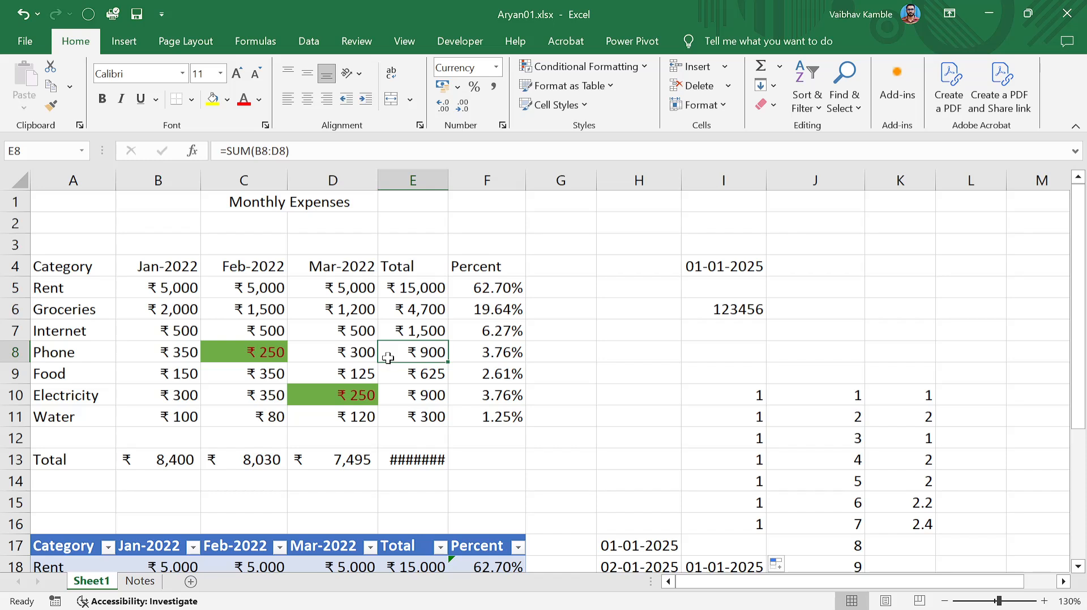
pyautogui.click(411, 334)
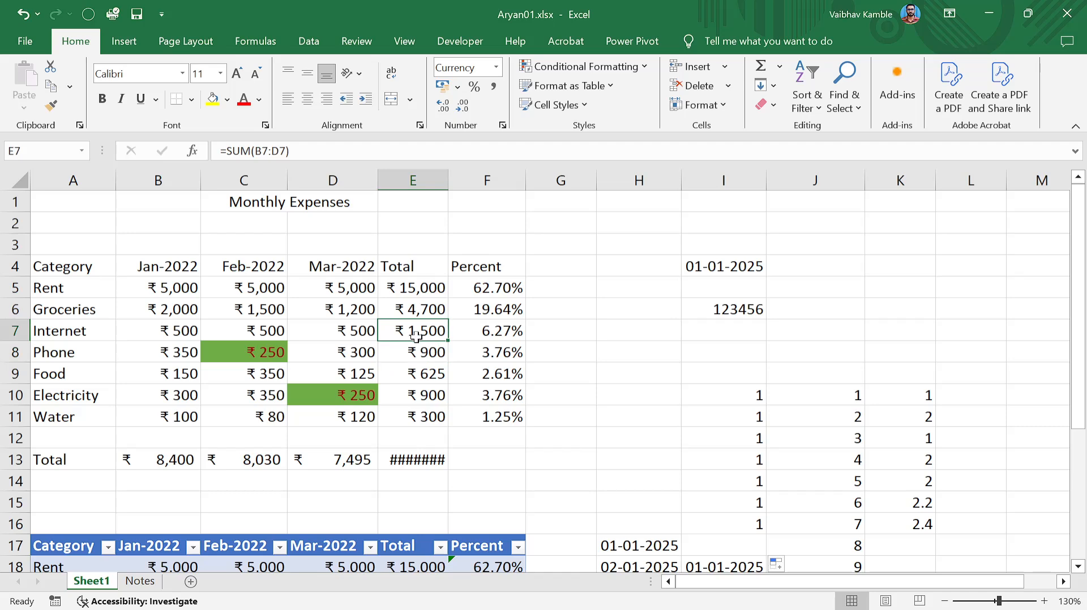
pyautogui.click(471, 346)
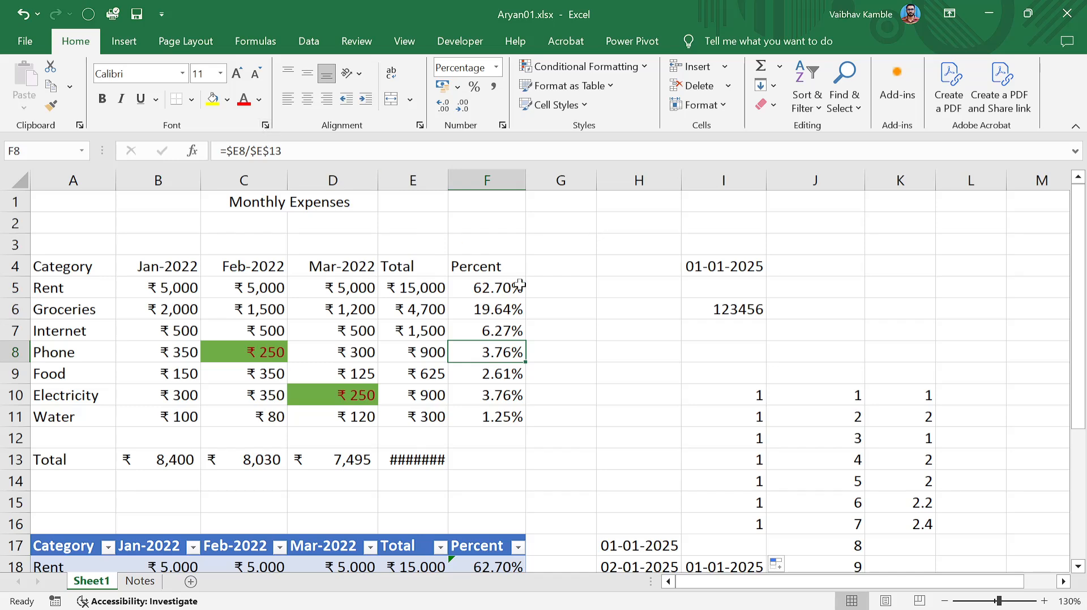
# Select cells G6 and C6, then open and close the table styles gallery.
pyautogui.click(565, 317)
pyautogui.click(234, 309)
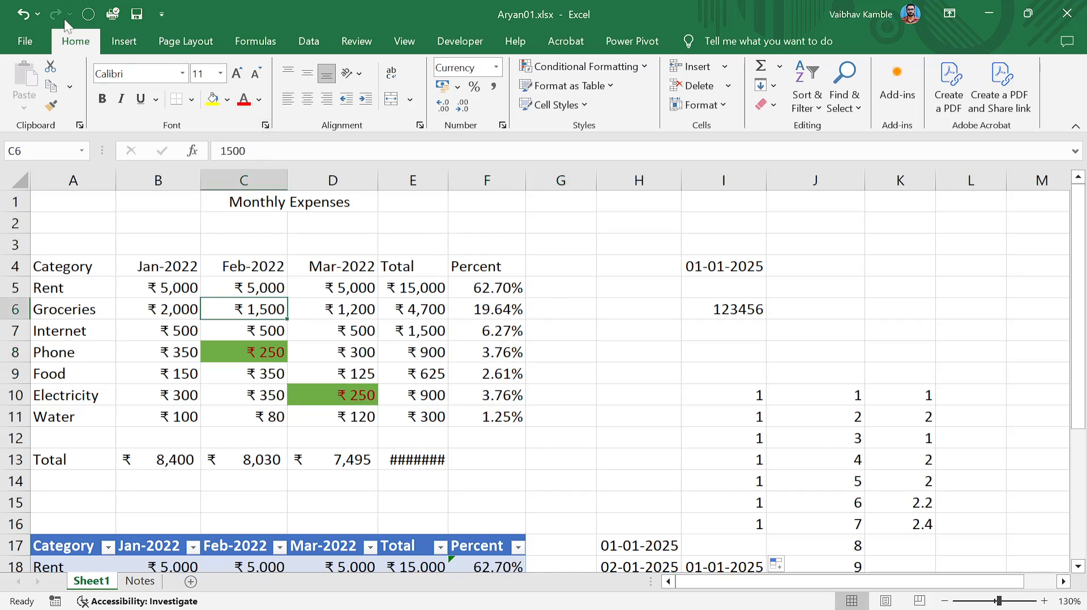
pyautogui.click(613, 87)
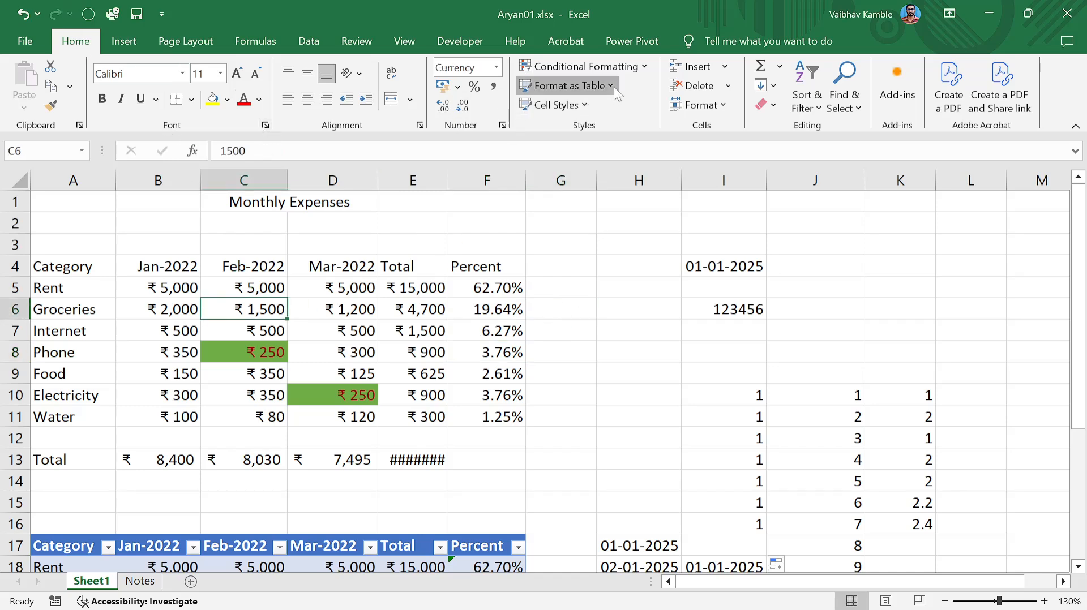
pyautogui.click(378, 8)
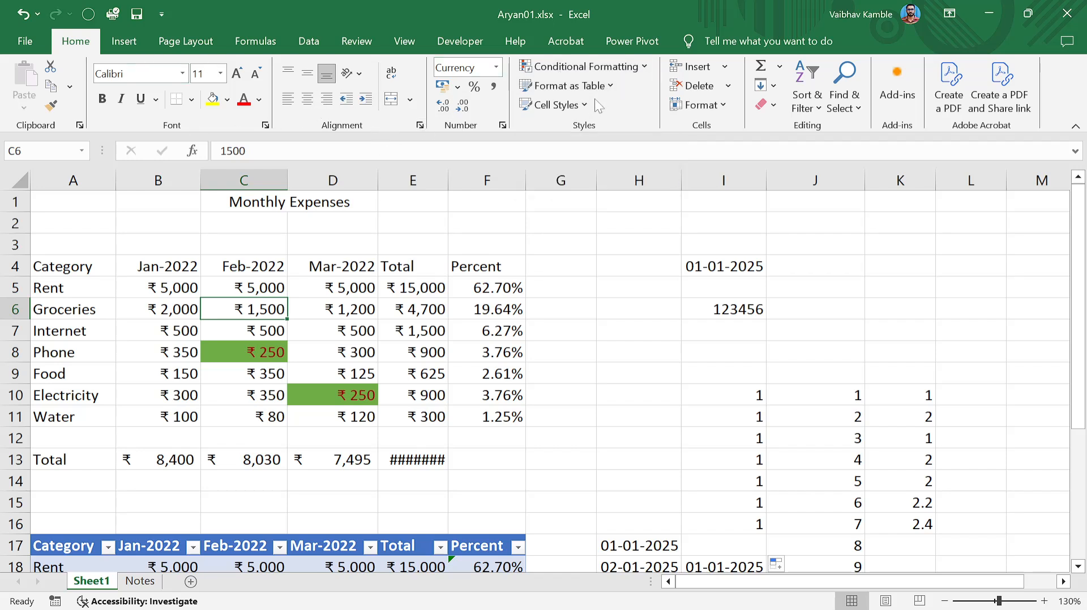
# Move through the Review and View ribbons to reach the Data sorting and filtering tools.
pyautogui.click(374, 42)
pyautogui.click(399, 43)
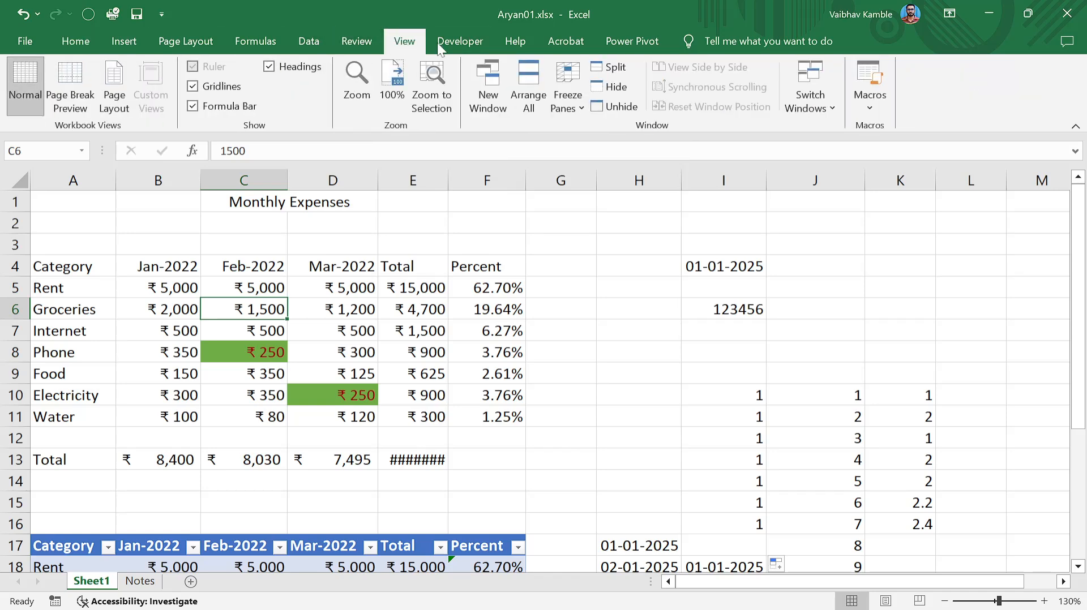
pyautogui.click(313, 41)
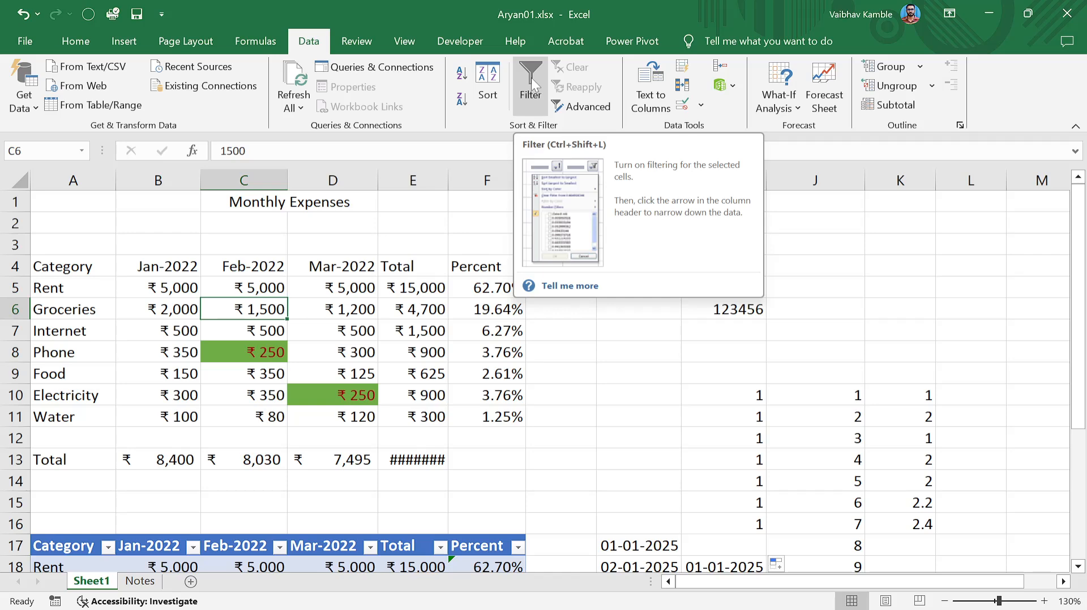
# Turn on header filter arrows from the Percent header F4, undoing an accidental time entry.
pyautogui.click(487, 373)
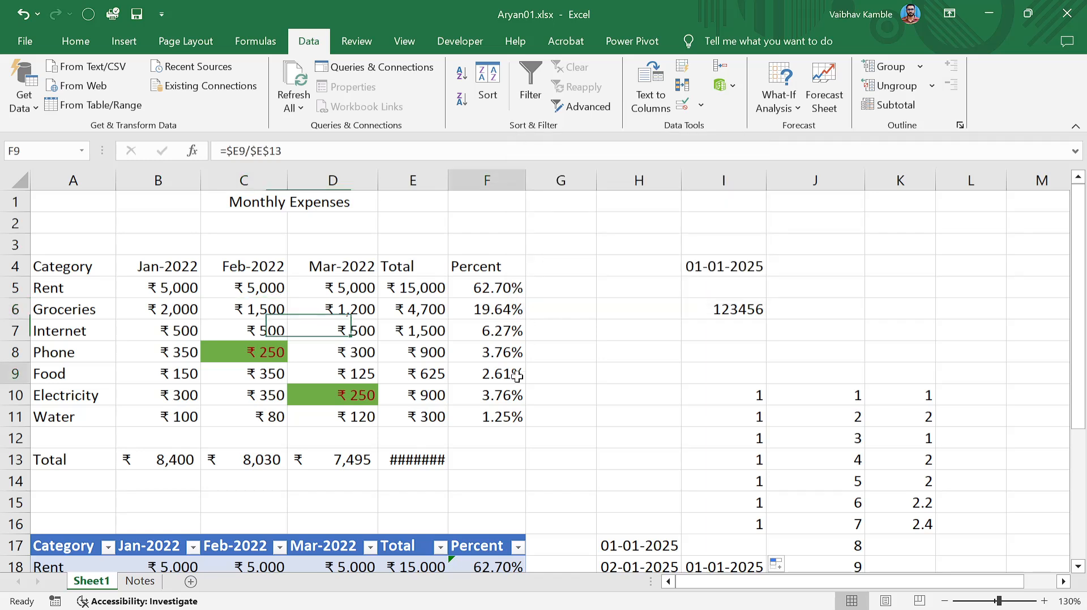
pyautogui.click(481, 269)
pyautogui.hotkey('ctrl', 'shift', 'l')
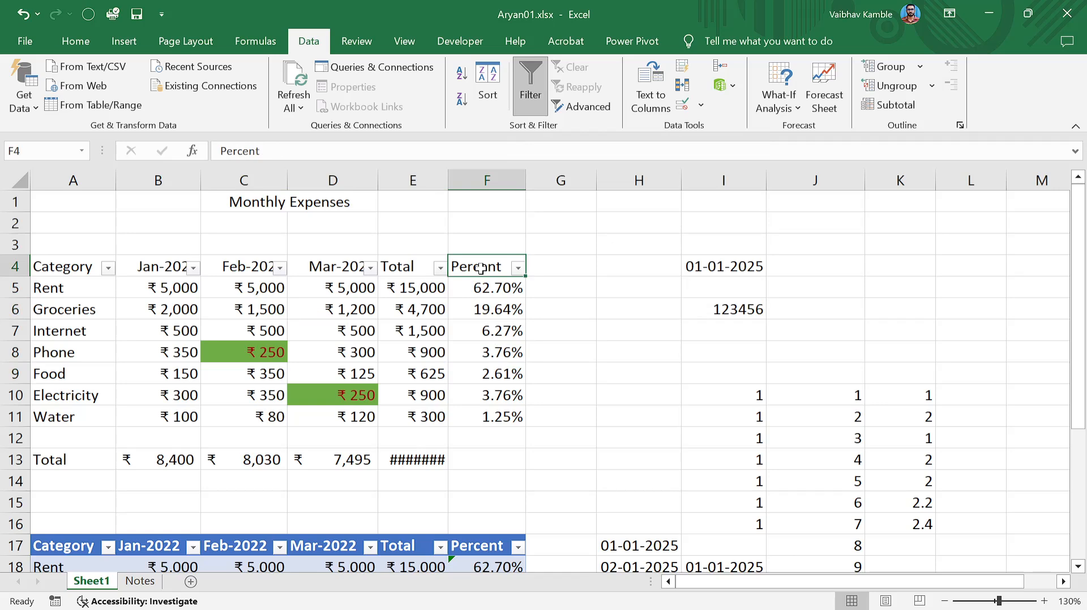
pyautogui.hotkey('ctrl', 'shift', ';')
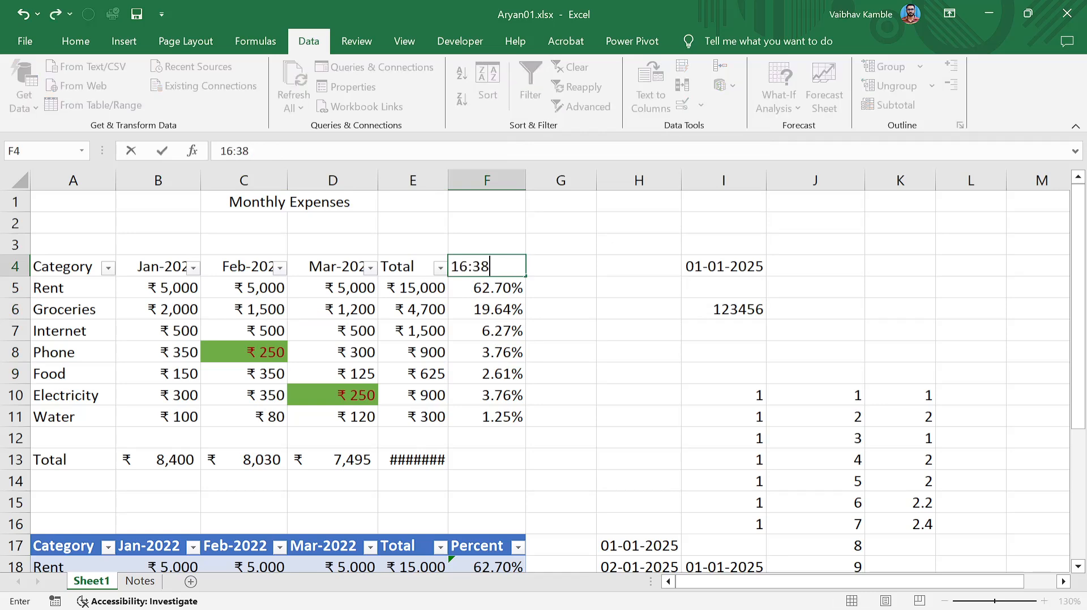
pyautogui.hotkey('ctrl', 'z')
pyautogui.press('Escape')
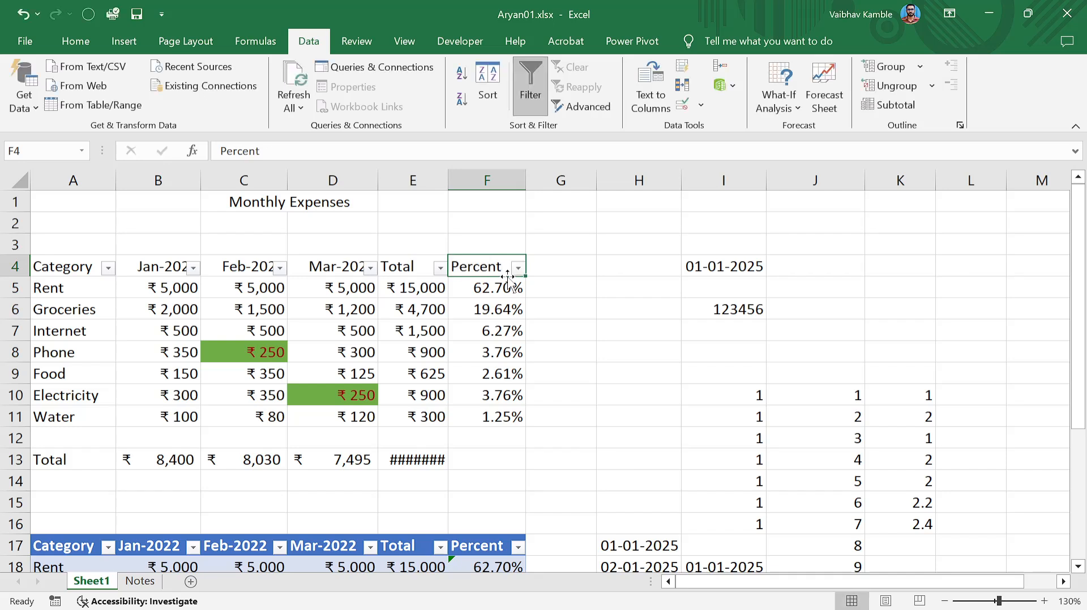
# Undo and redo the filter arrows, switch them off, and return to Home.
pyautogui.hotkey('ctrl', 'z')
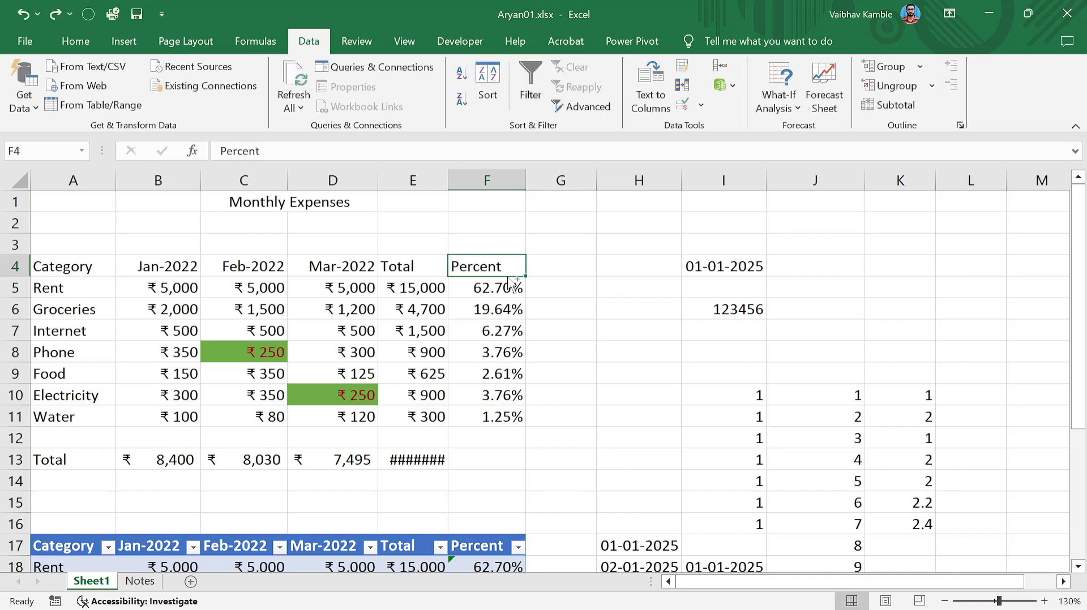
pyautogui.hotkey('ctrl', 'y')
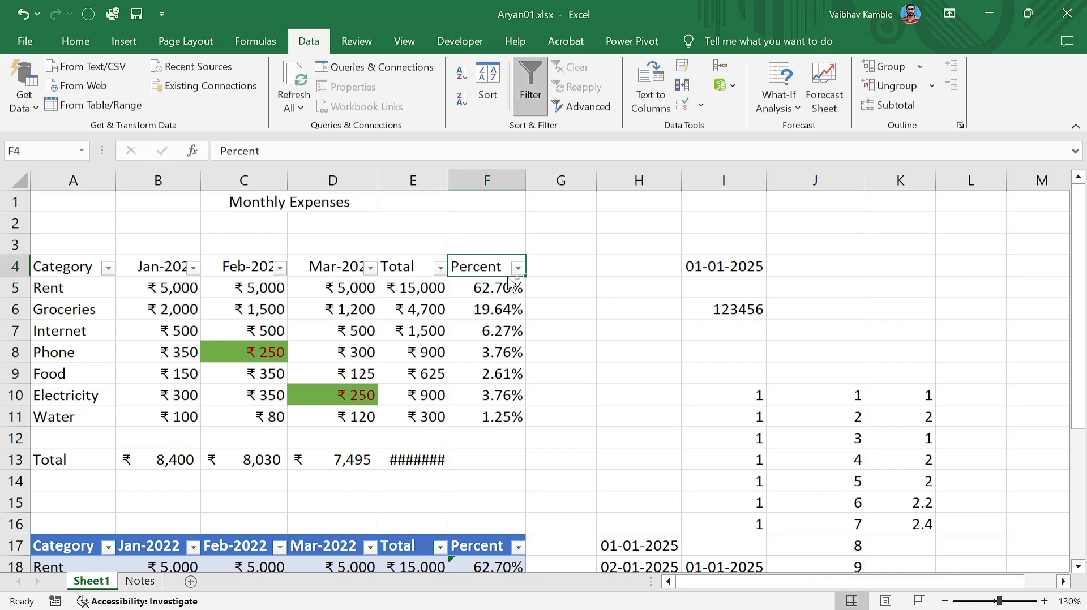
pyautogui.hotkey('ctrl', 'shift', 'l')
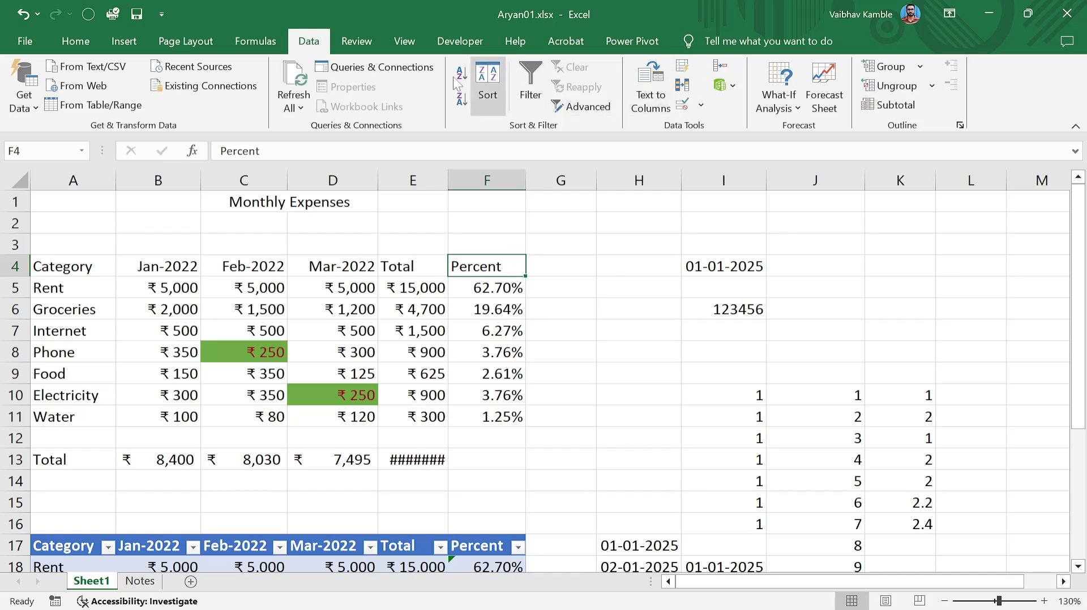
pyautogui.click(89, 42)
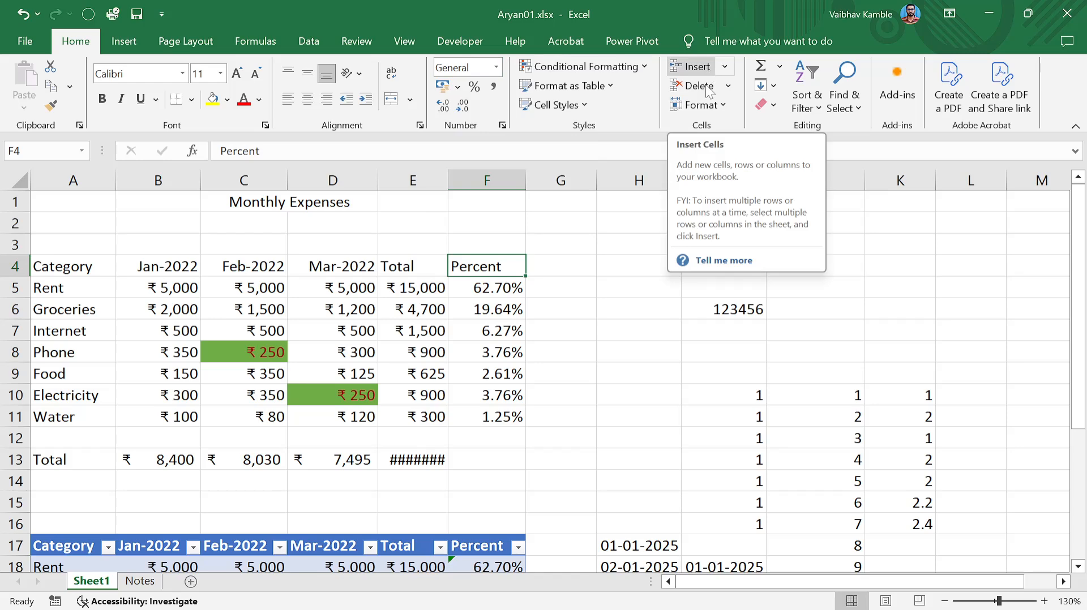
pyautogui.click(605, 312)
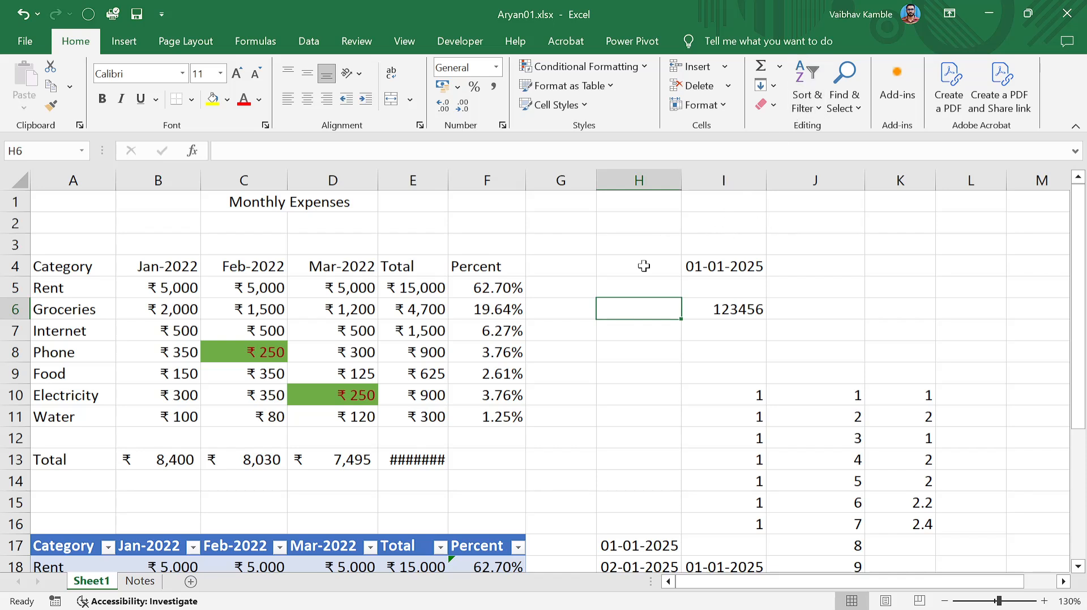
pyautogui.click(542, 358)
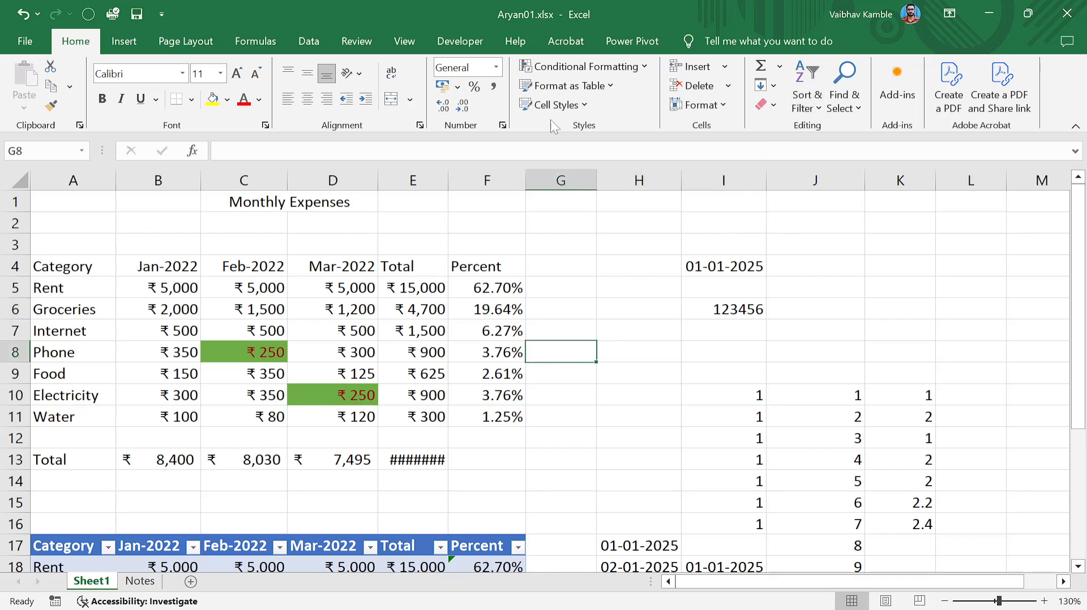
pyautogui.click(368, 328)
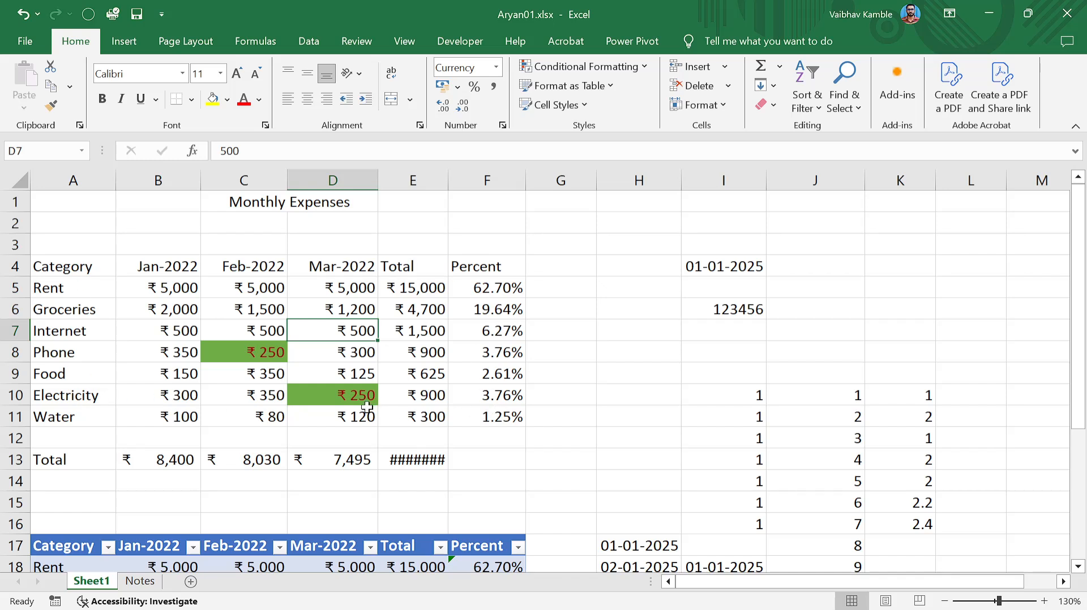
# Format A4:F11 as a table with a blue medium style after two cancelled Ctrl+T attempts.
pyautogui.hotkey('ctrl', 't')
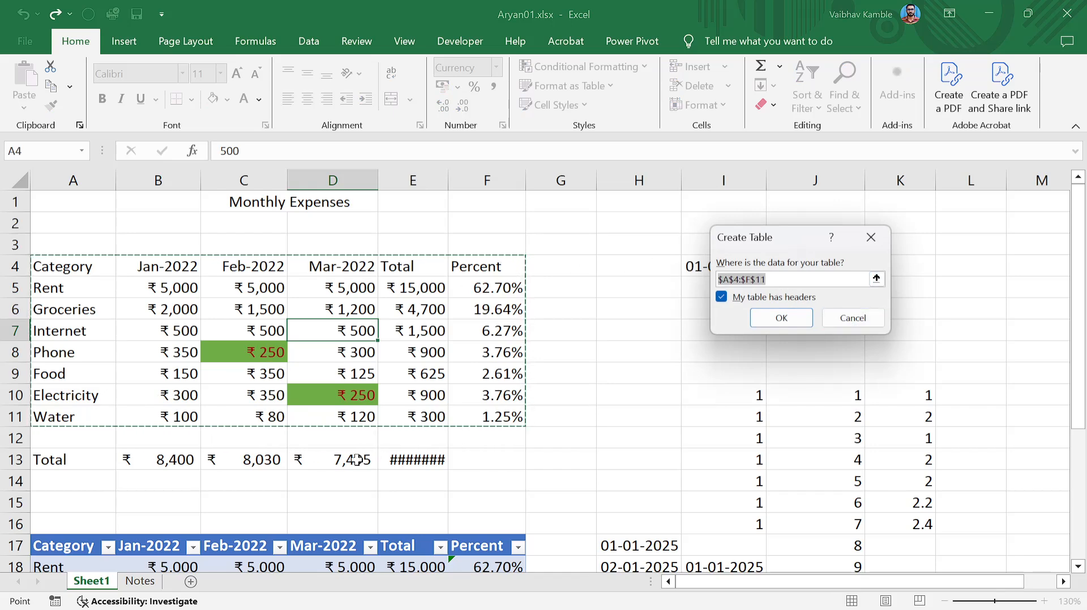
pyautogui.click(849, 318)
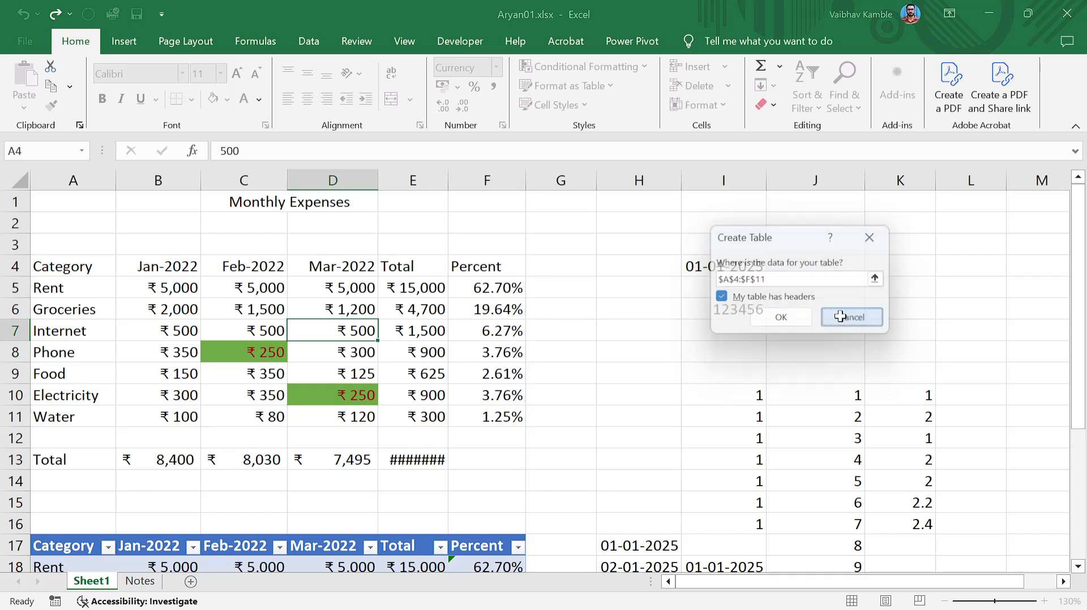
pyautogui.click(507, 460)
pyautogui.moveTo(64, 267); pyautogui.dragTo(515, 447)
pyautogui.hotkey('ctrl', 't')
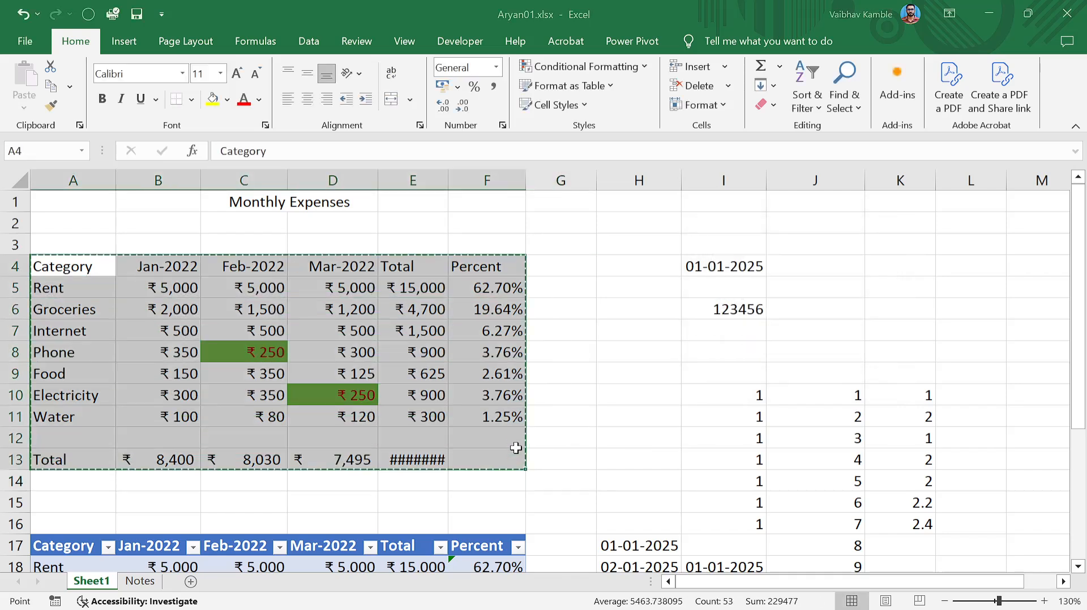
pyautogui.click(849, 318)
pyautogui.click(674, 443)
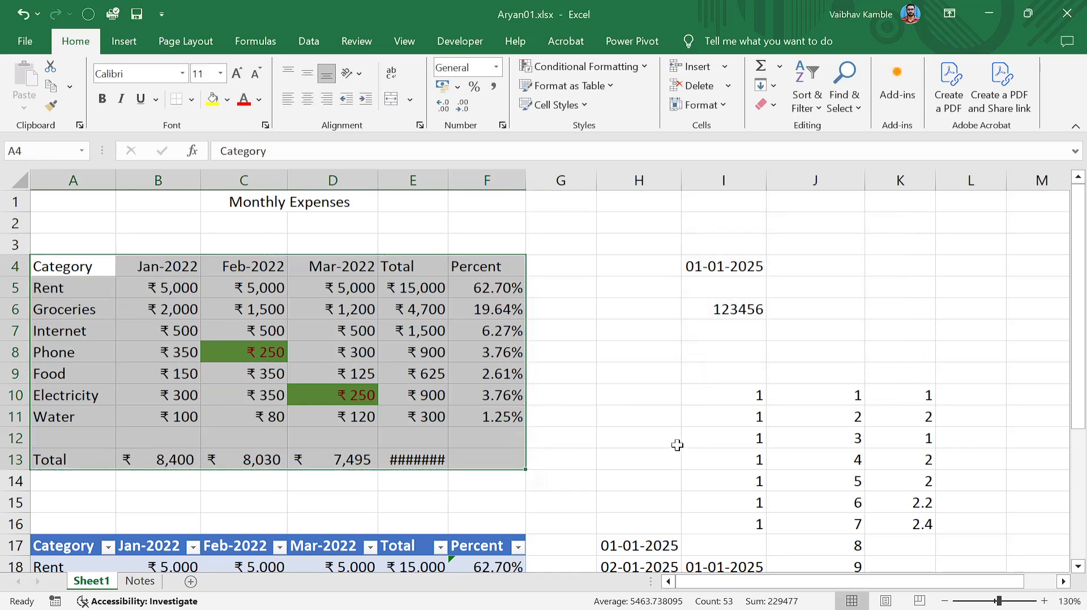
pyautogui.click(184, 317)
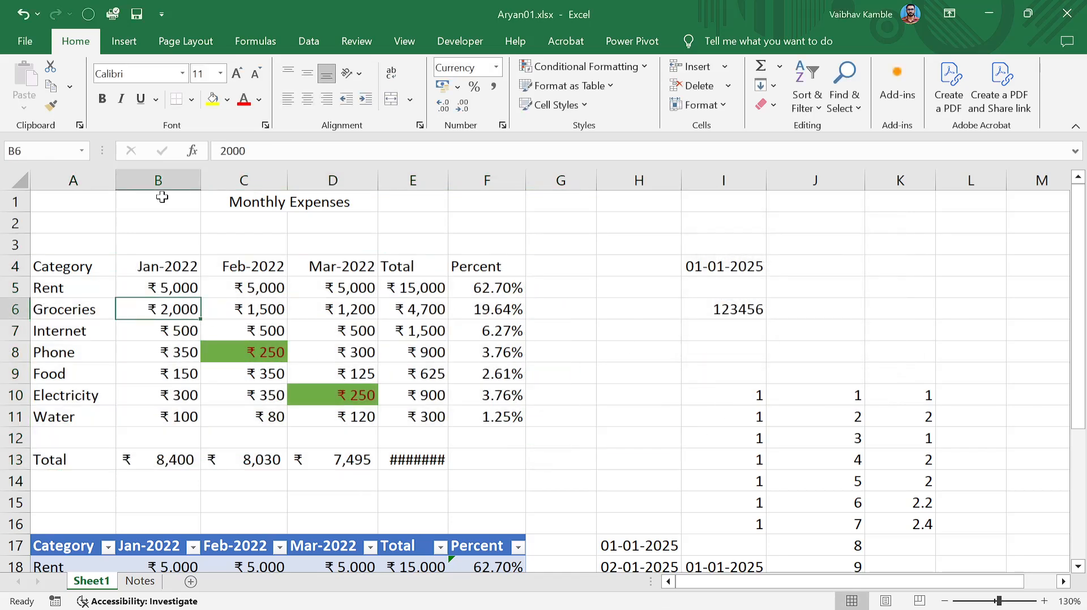
pyautogui.click(609, 85)
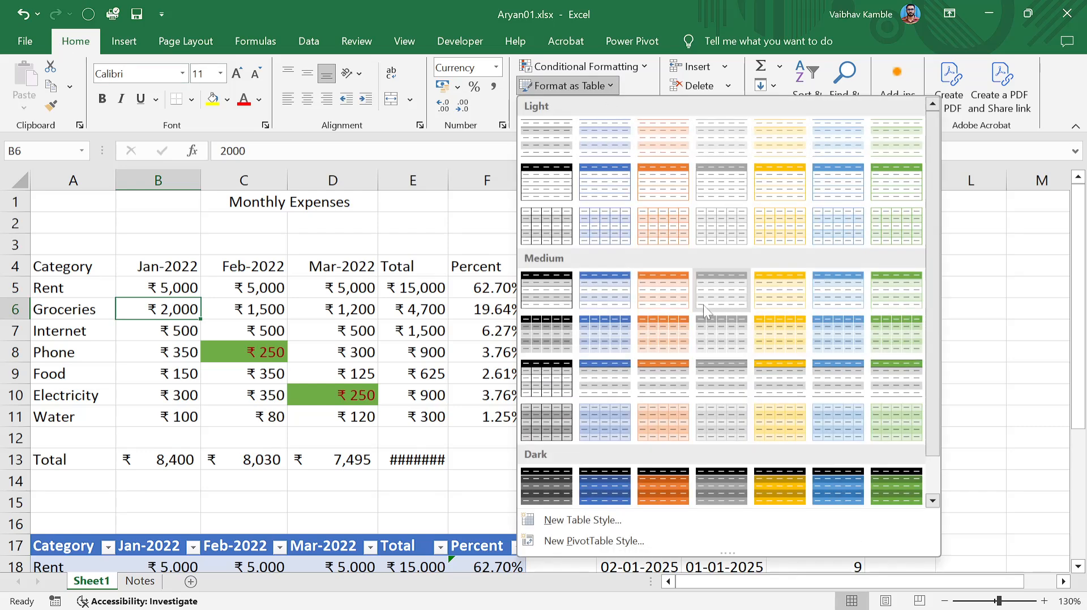
pyautogui.click(460, 333)
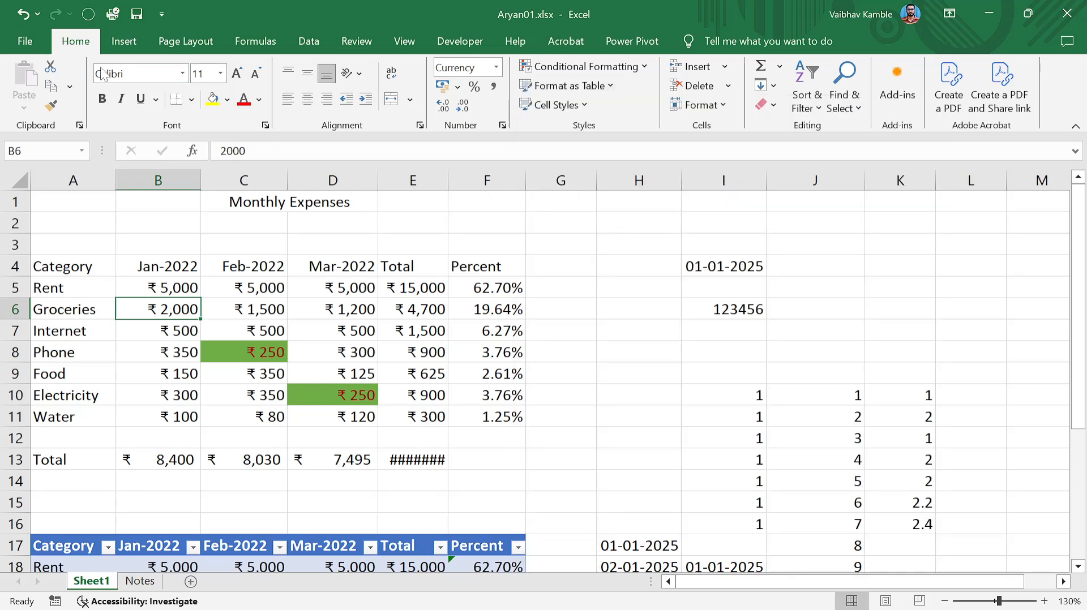
pyautogui.hotkey('ctrl', 't')
pyautogui.click(778, 316)
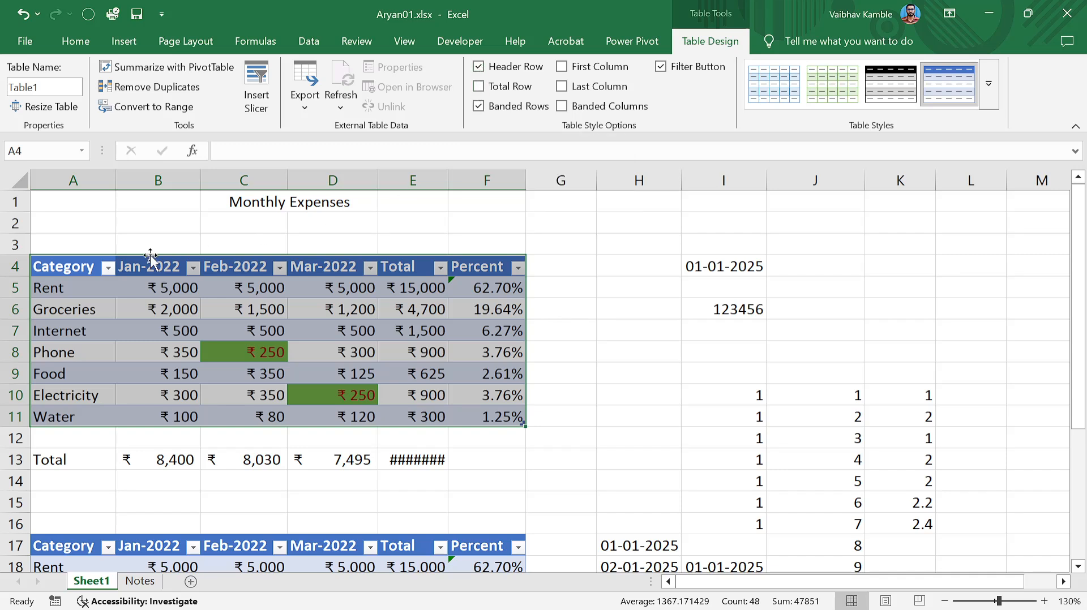
# Remove the table's header filter arrows while keeping the header row visible.
pyautogui.click(484, 71)
pyautogui.click(484, 71)
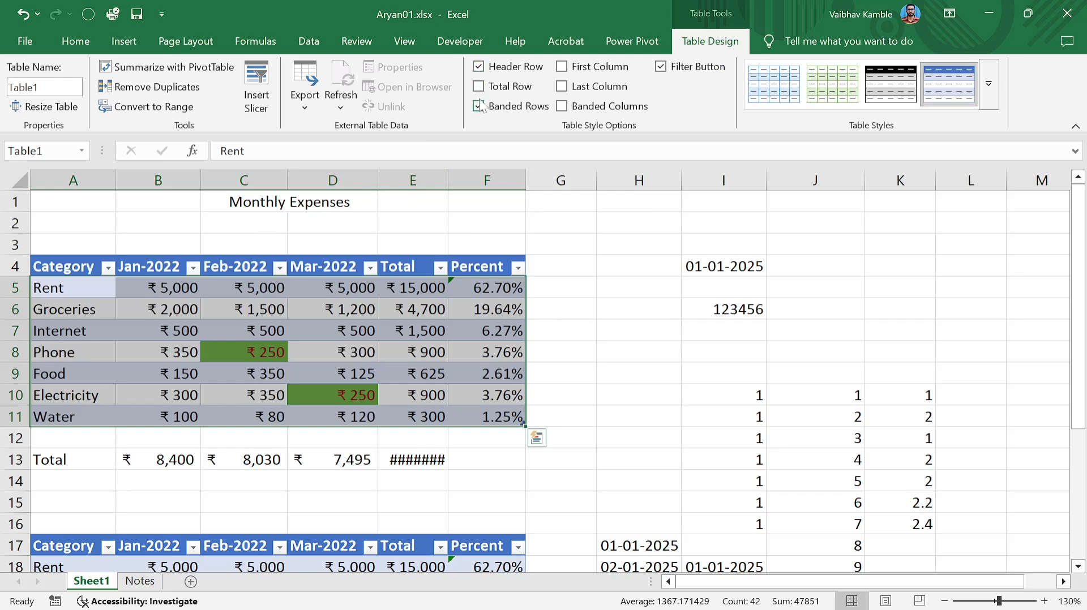
pyautogui.click(660, 68)
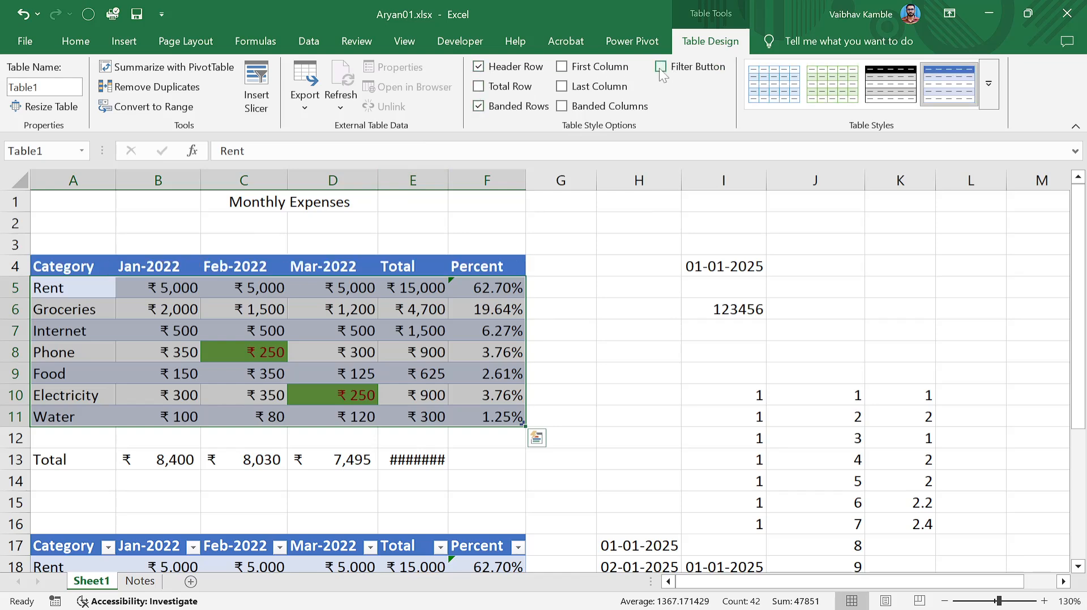
pyautogui.click(660, 68)
pyautogui.click(660, 68)
pyautogui.click(474, 372)
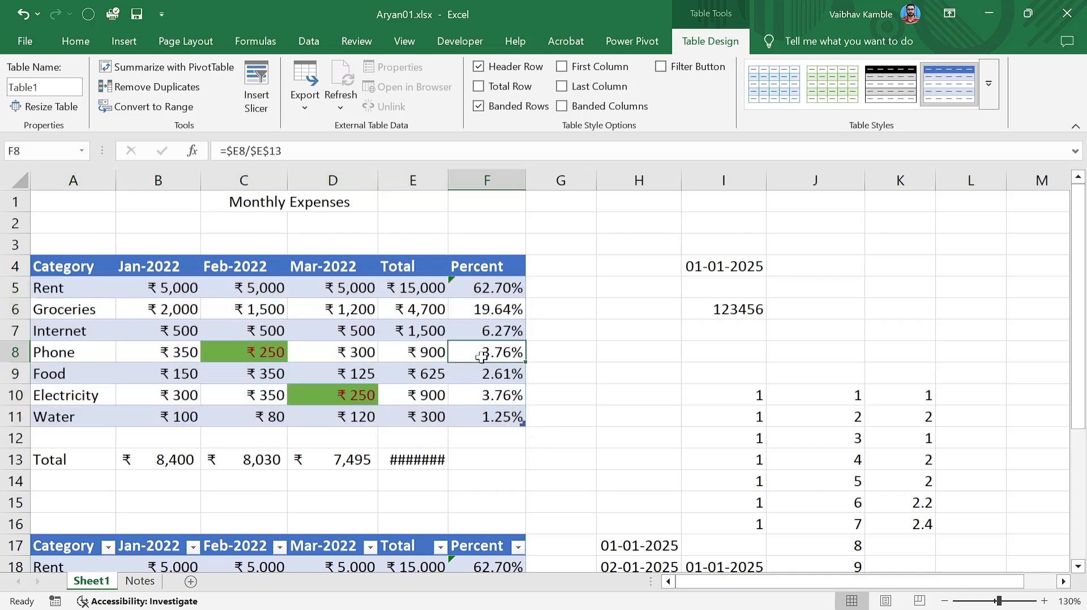
pyautogui.click(297, 313)
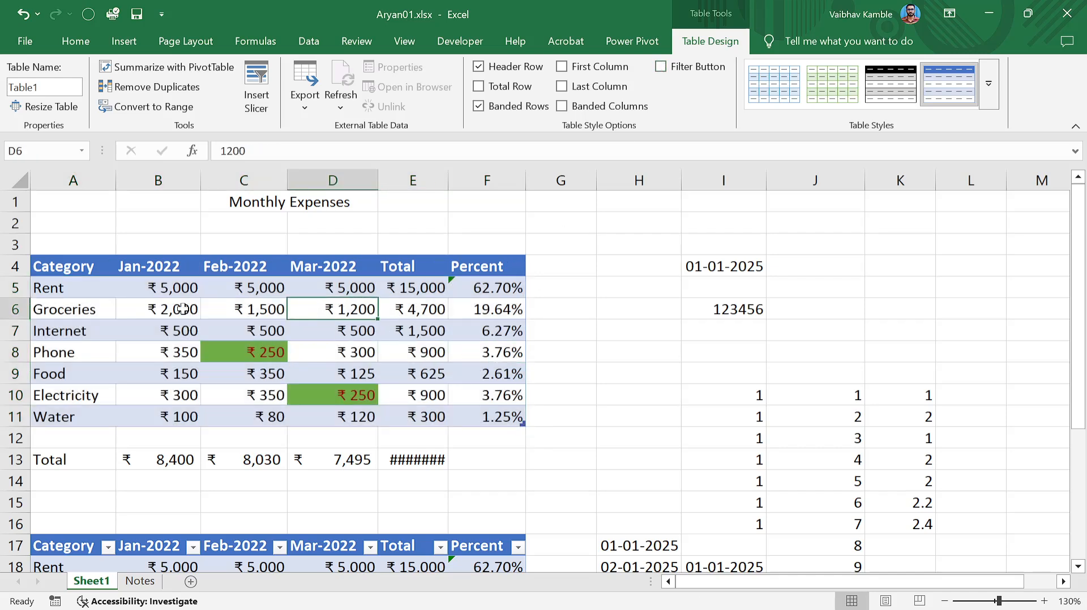
pyautogui.click(249, 202)
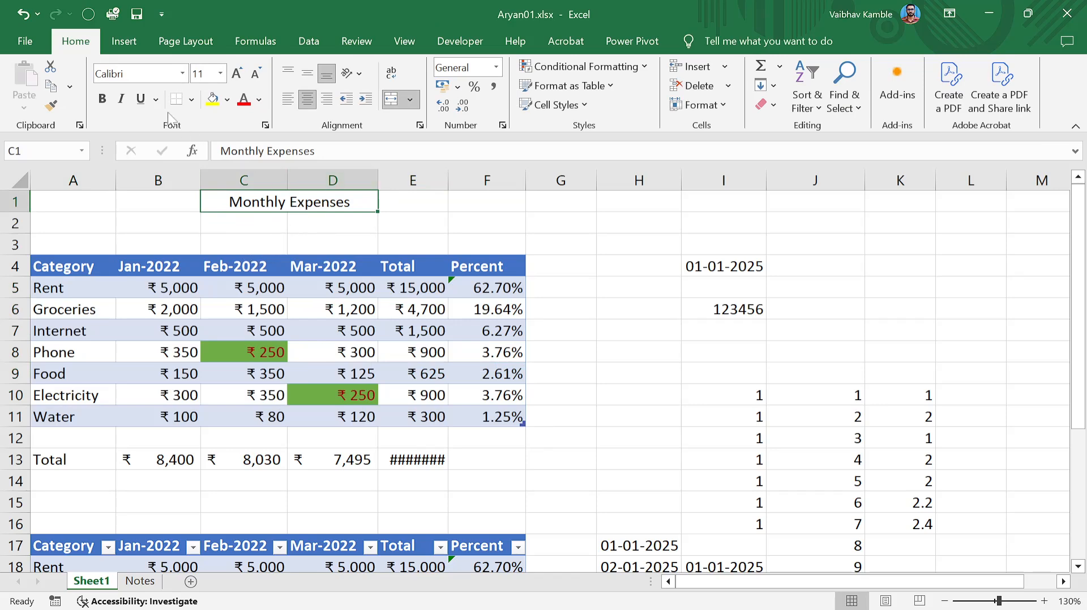
# Increase the Monthly Expenses title to 22 point and left-align it.
pyautogui.click(237, 72)
pyautogui.click(238, 72)
pyautogui.click(238, 73)
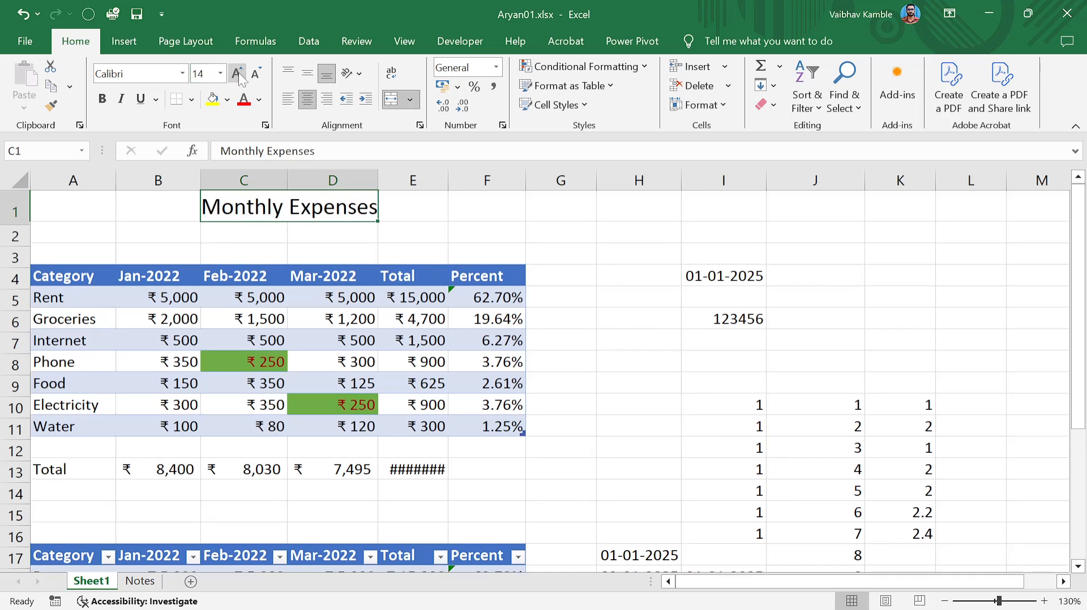
pyautogui.click(239, 73)
pyautogui.click(238, 73)
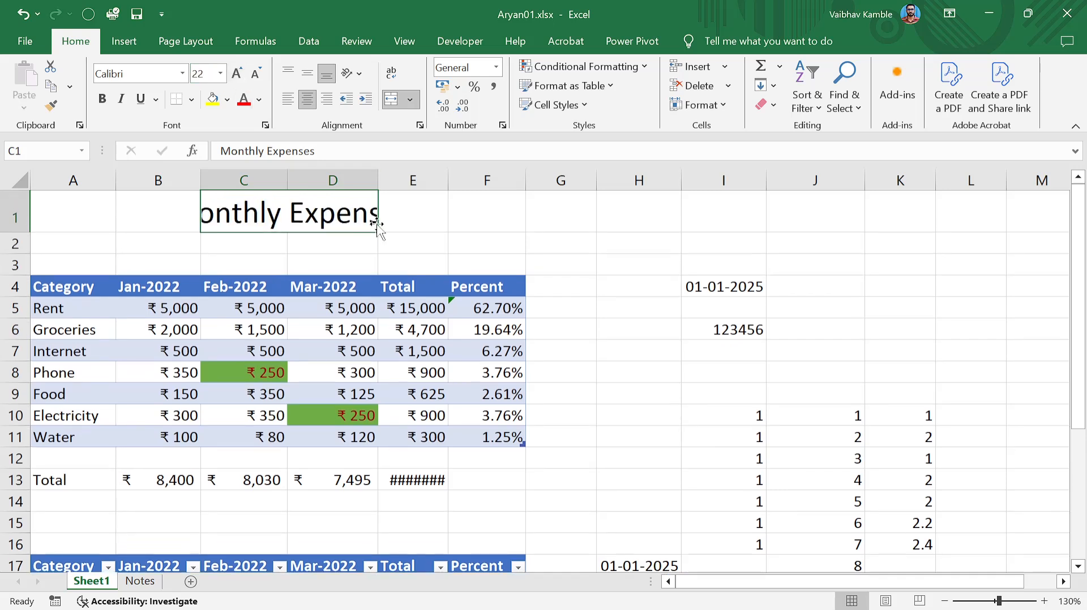
pyautogui.click(295, 101)
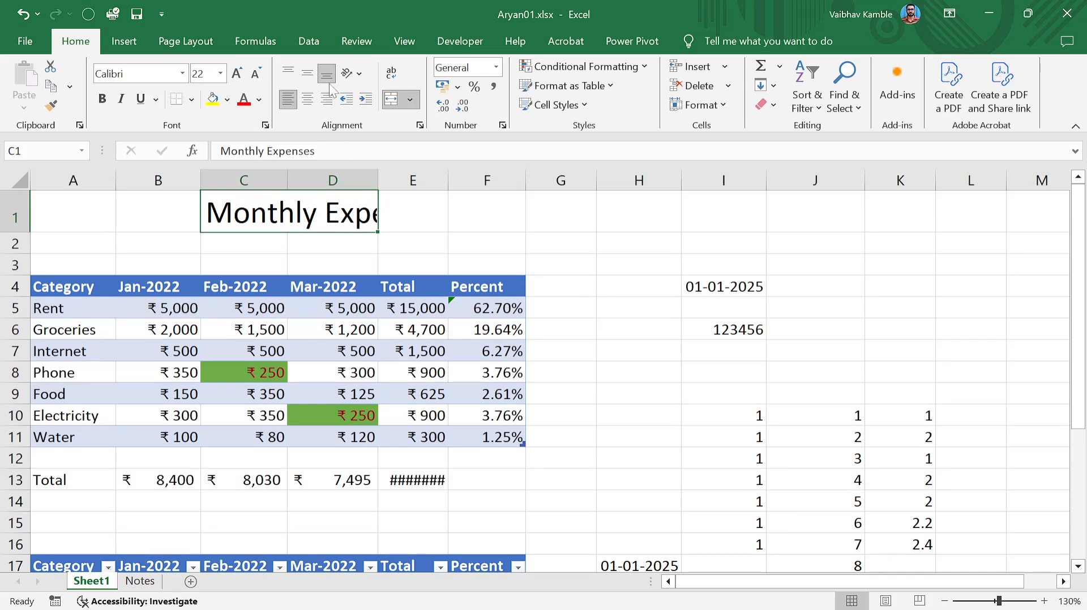
# Try Wrap Text on the title, then turn wrapping back off.
pyautogui.click(392, 219)
pyautogui.click(310, 207)
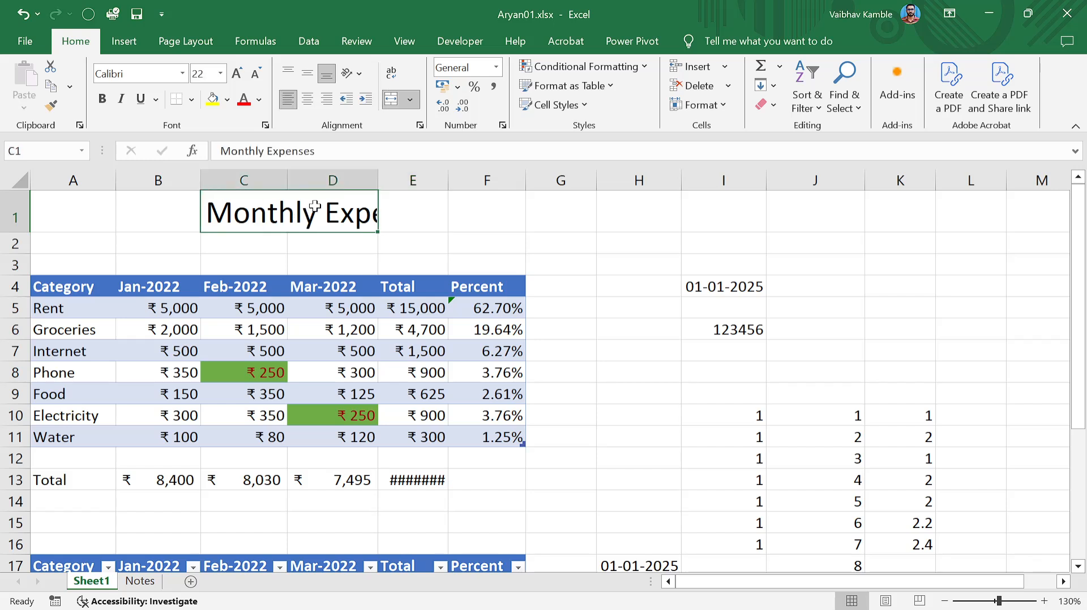
pyautogui.click(399, 83)
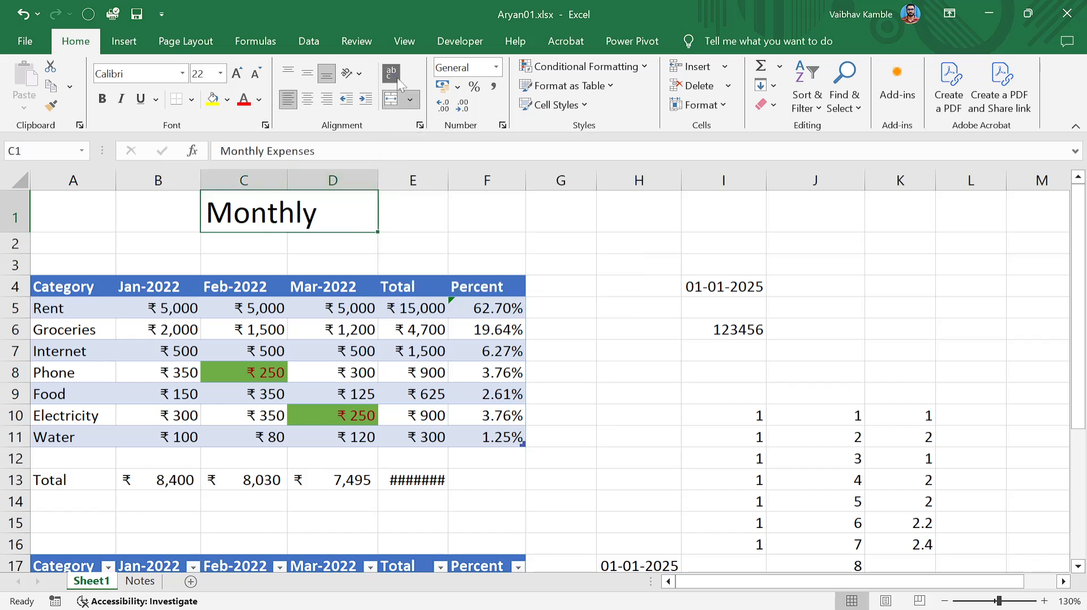
pyautogui.click(397, 78)
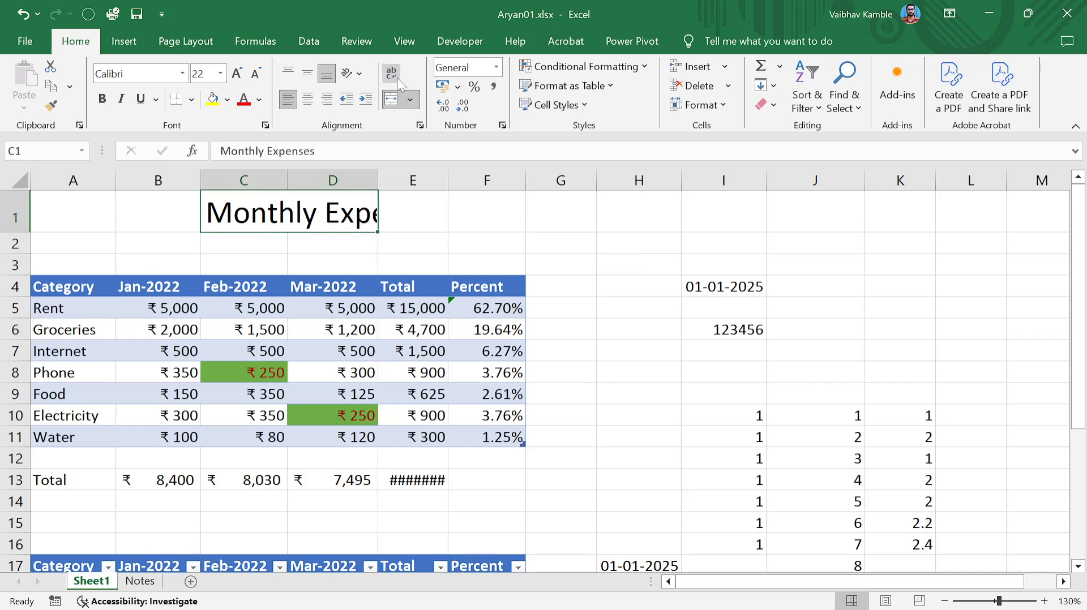
pyautogui.click(416, 223)
pyautogui.click(316, 220)
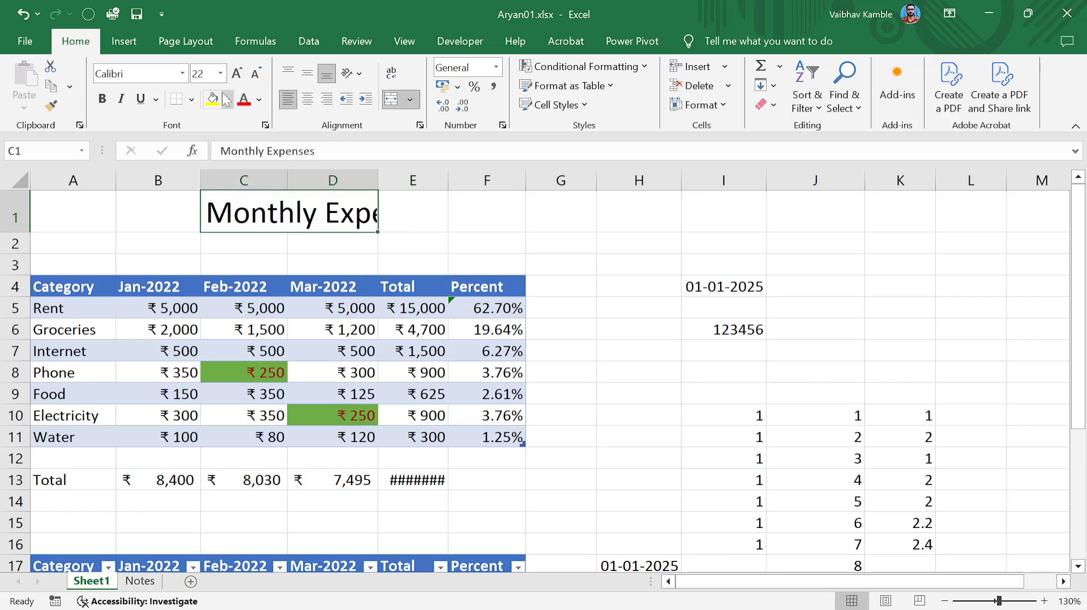
pyautogui.click(259, 100)
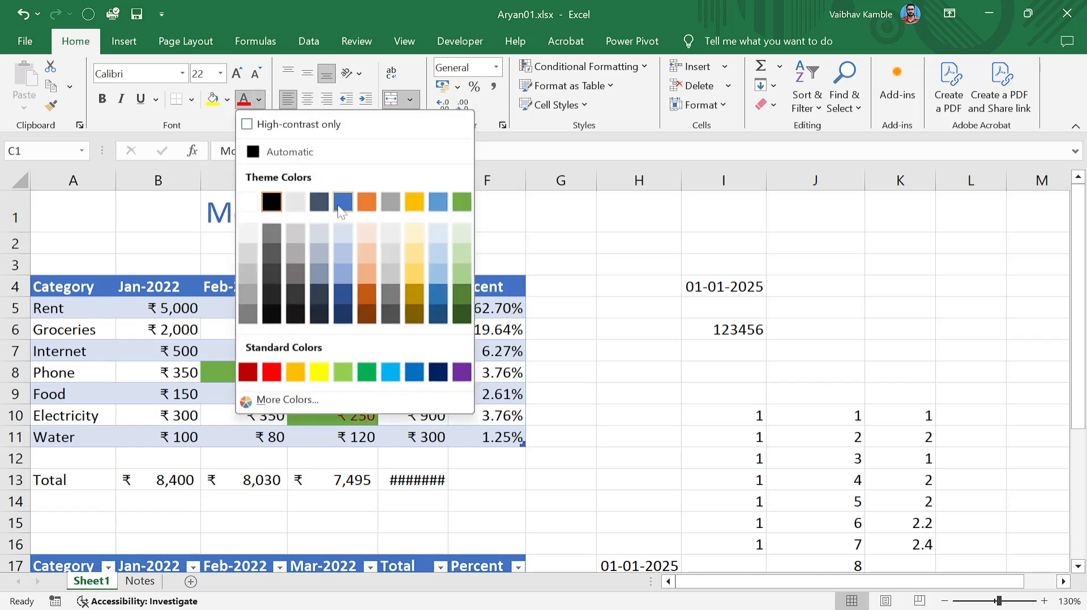
# Make the title text white on a blue fill.
pyautogui.click(248, 202)
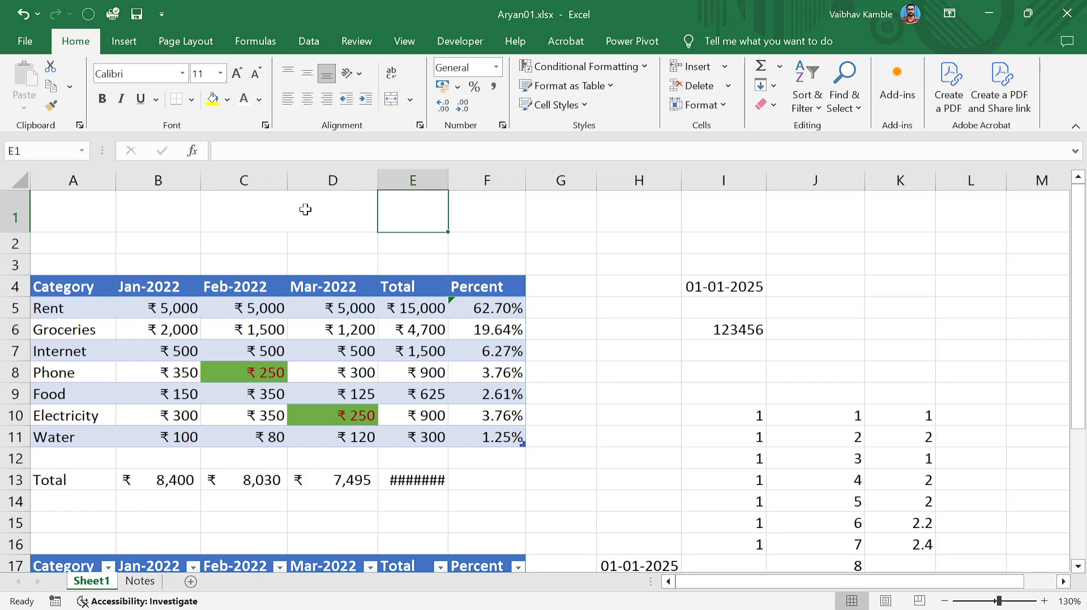
pyautogui.click(229, 101)
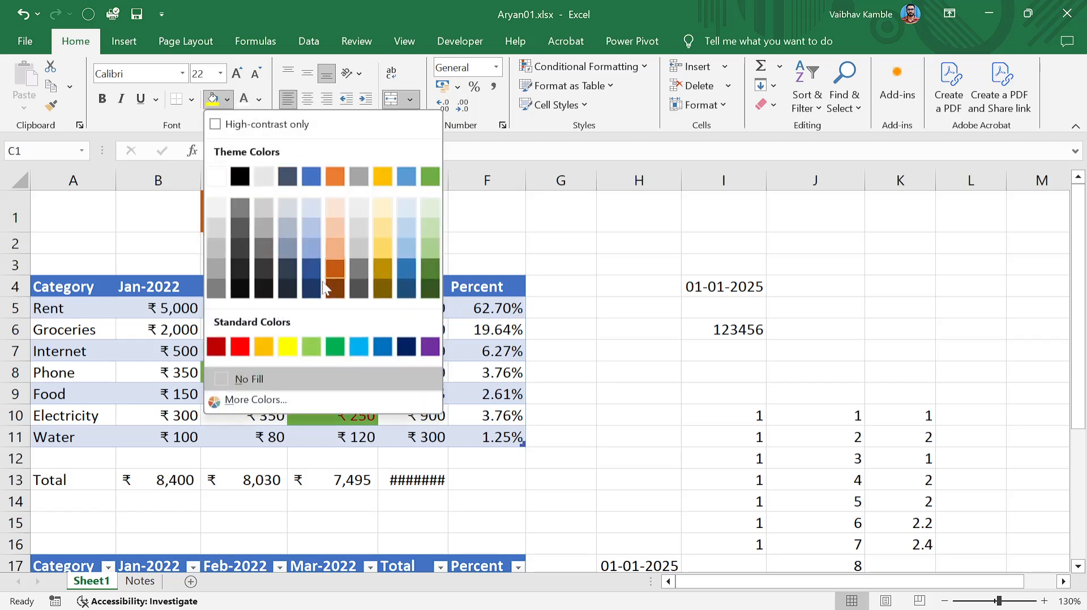
pyautogui.click(311, 176)
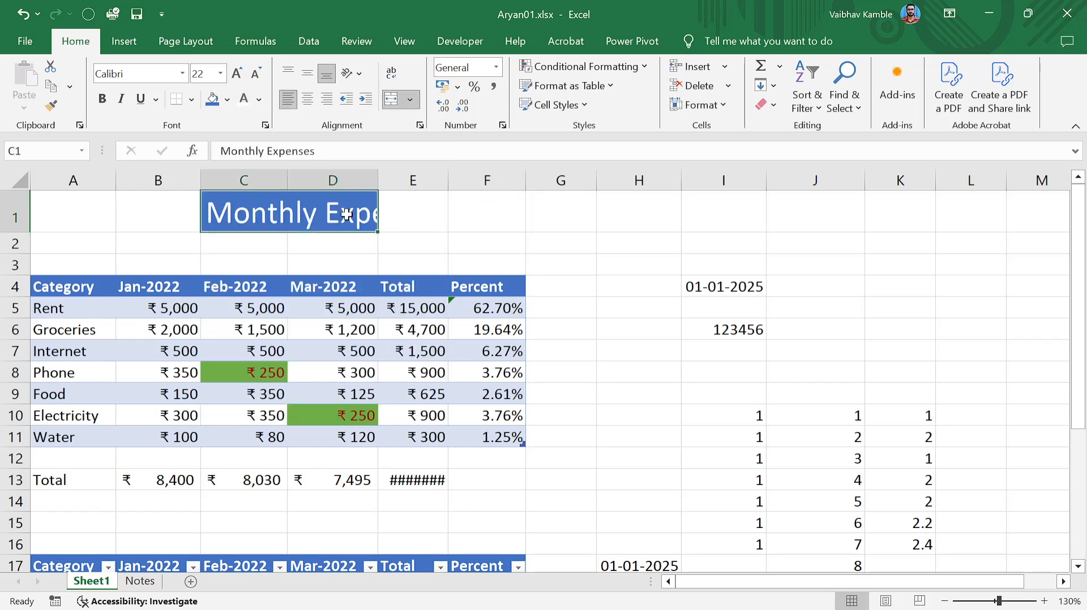
# Merge and centre the title across C1:E1.
pyautogui.click(398, 210)
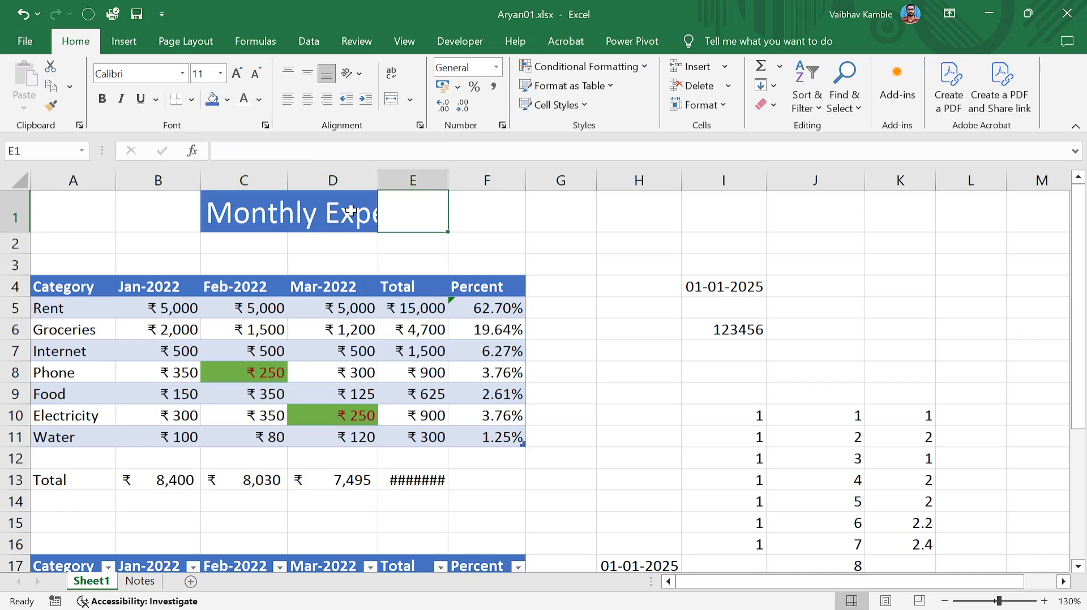
pyautogui.moveTo(351, 212); pyautogui.dragTo(389, 202)
pyautogui.click(391, 100)
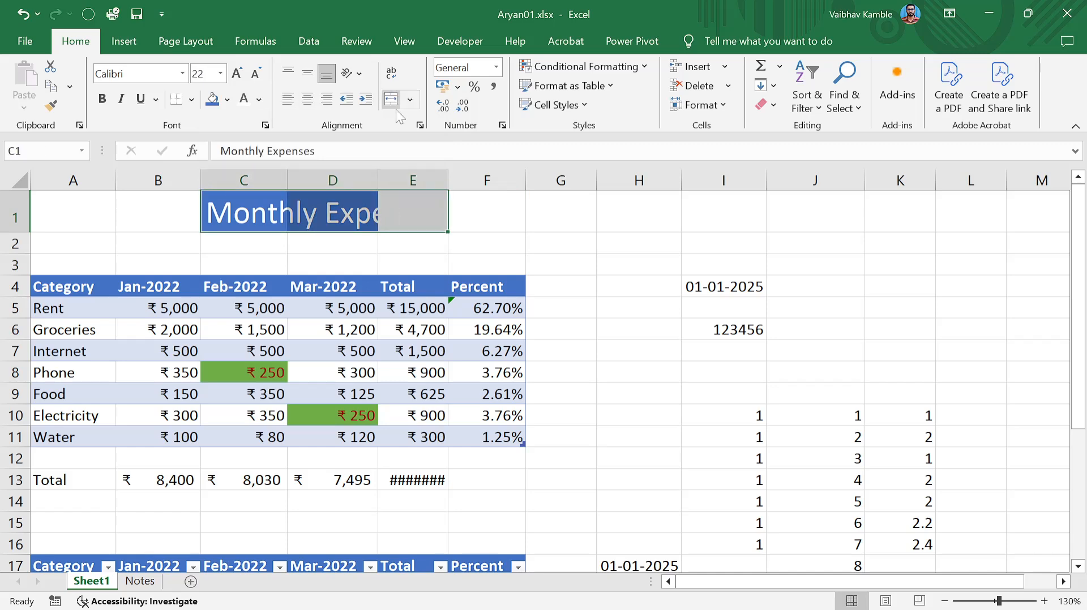
pyautogui.click(390, 100)
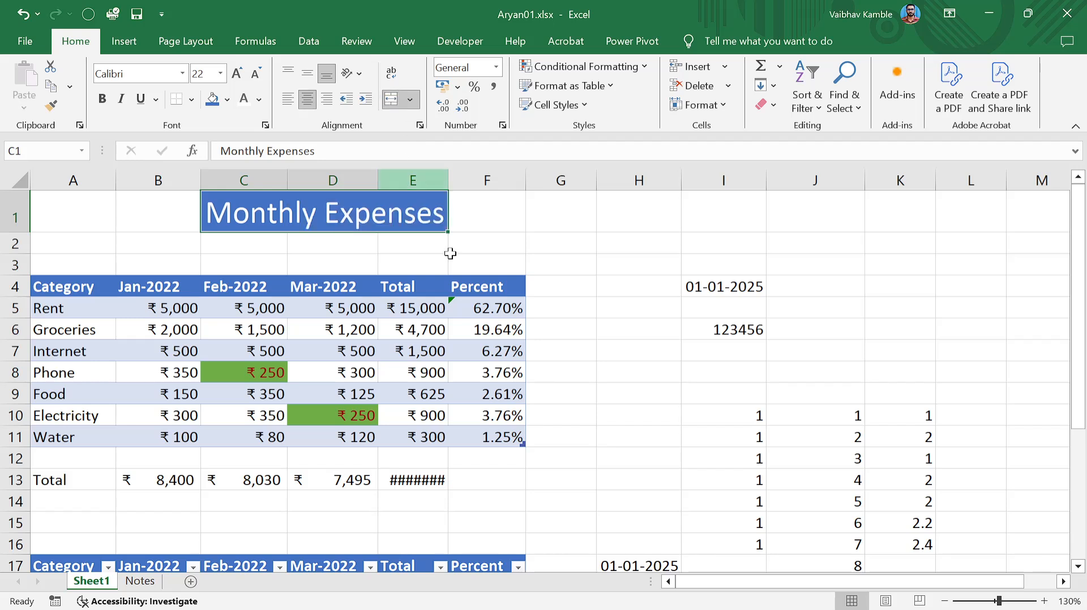
pyautogui.click(479, 220)
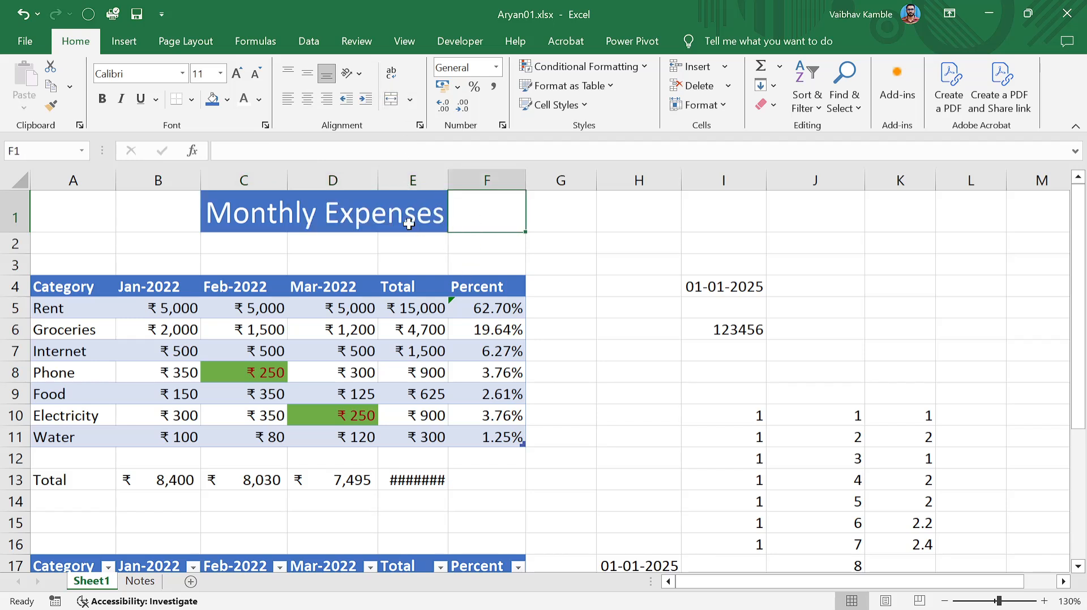
pyautogui.press('Down')
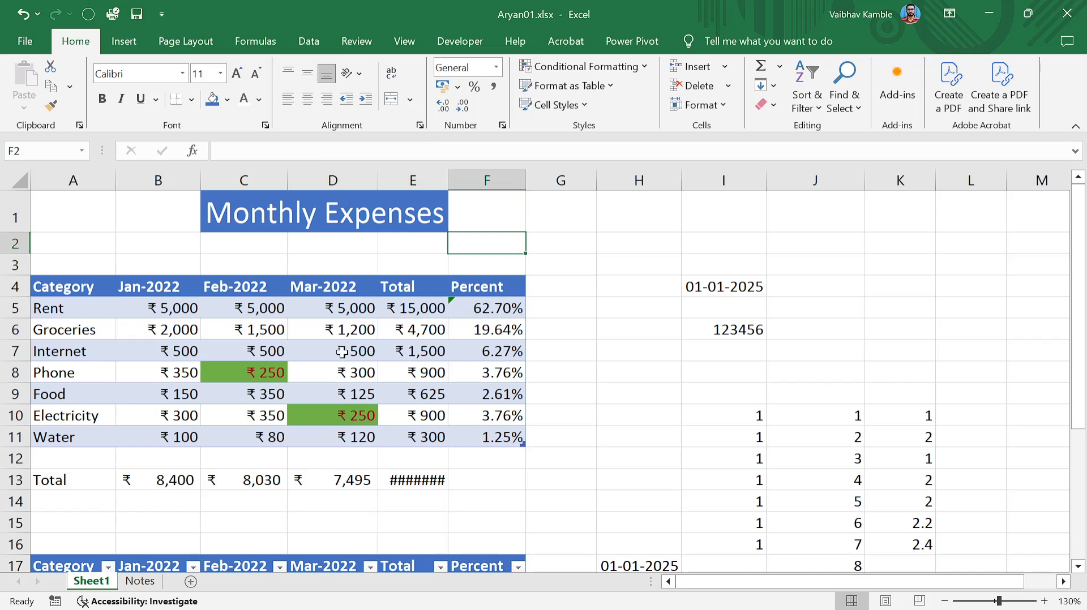
# Add filter dropdowns to the expense table headers from the Category cell with Ctrl+Shift+L.
pyautogui.click(77, 288)
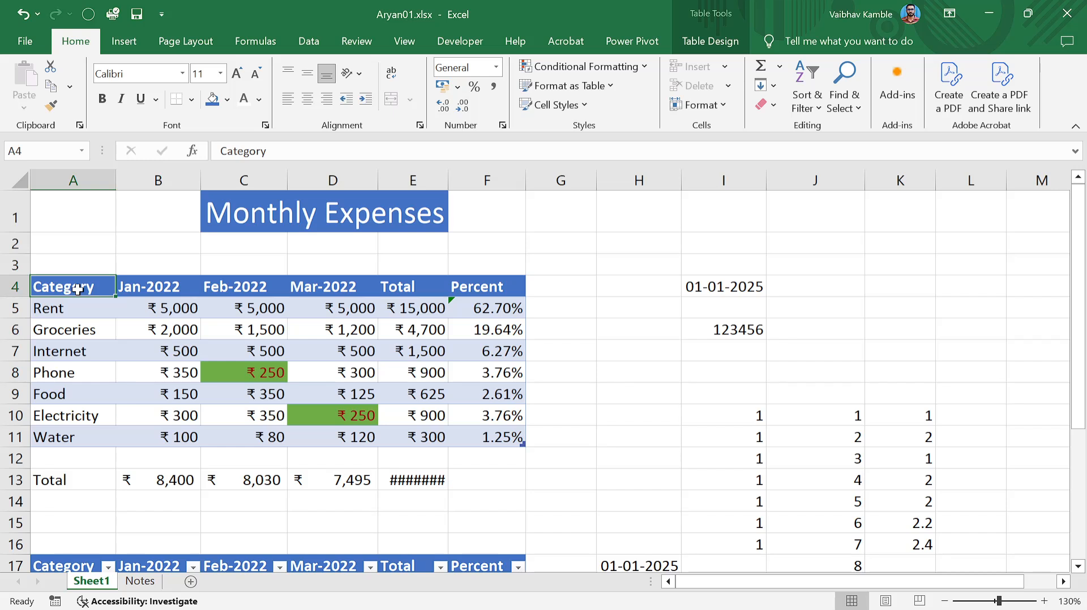
pyautogui.click(99, 319)
pyautogui.click(64, 288)
pyautogui.hotkey('ctrl', 'shift', 'l')
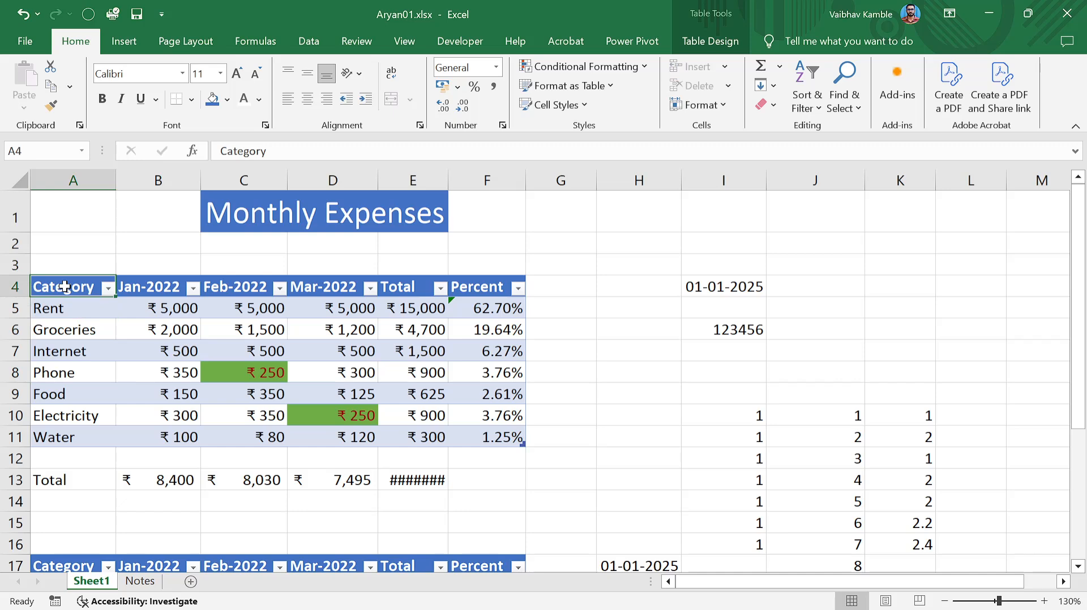
pyautogui.click(136, 310)
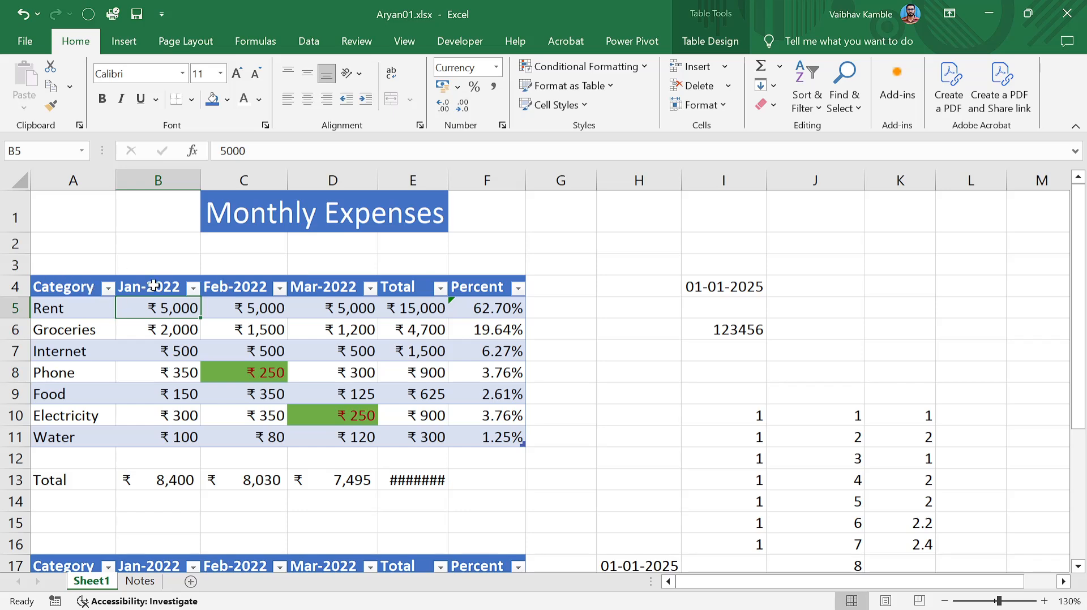
# Select the Internet percentage in F7 and look through the Insert and Page Layout tools.
pyautogui.scroll(-3, 403, 331)
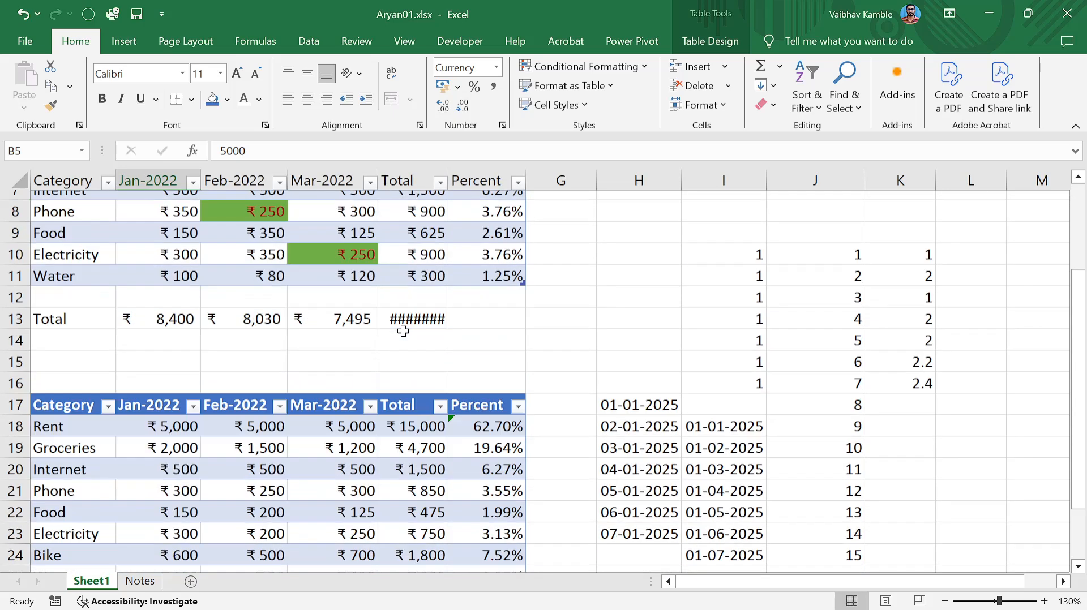
pyautogui.scroll(1, 403, 330)
pyautogui.scroll(-1, 403, 331)
pyautogui.scroll(2, 403, 331)
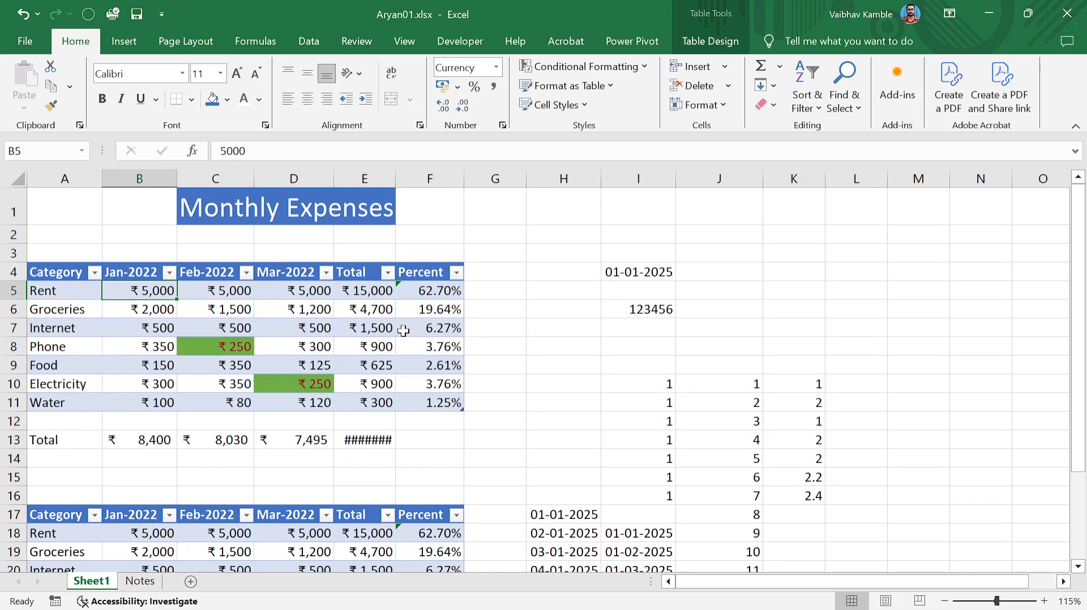
pyautogui.click(403, 331)
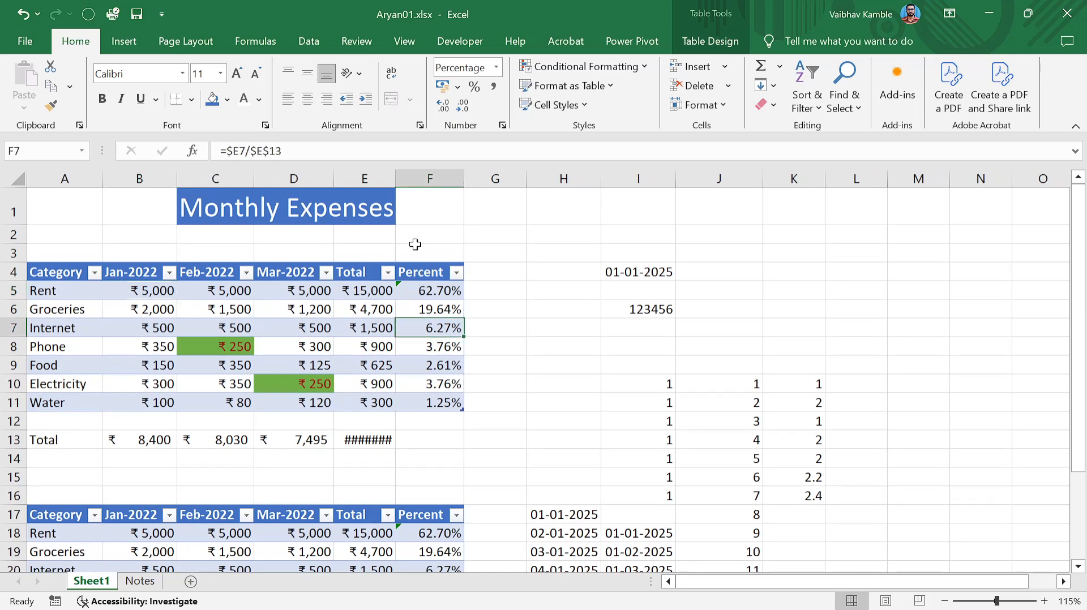
pyautogui.click(138, 40)
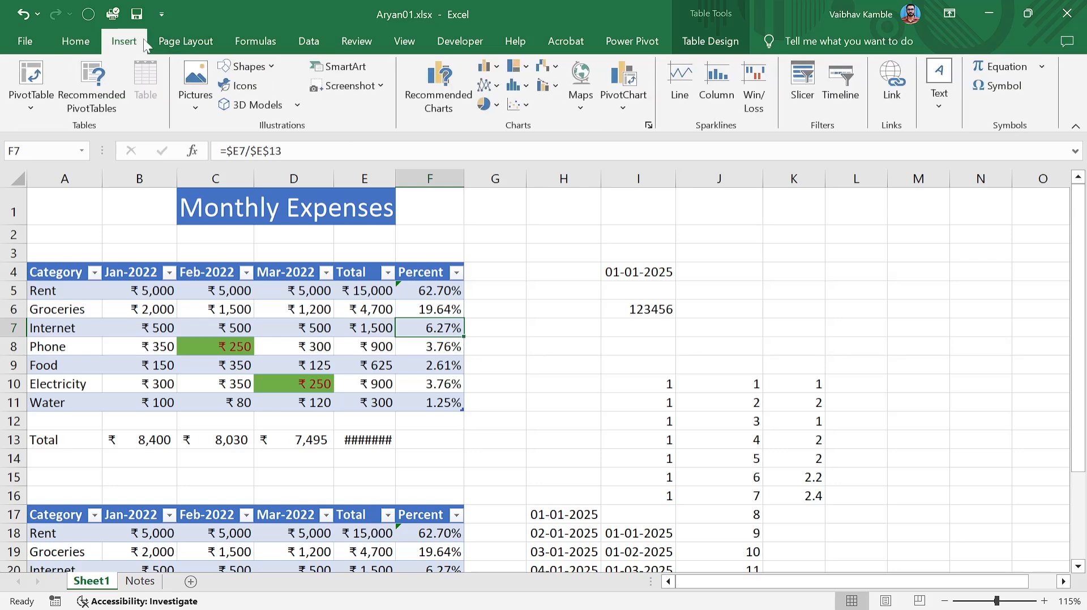
pyautogui.click(174, 37)
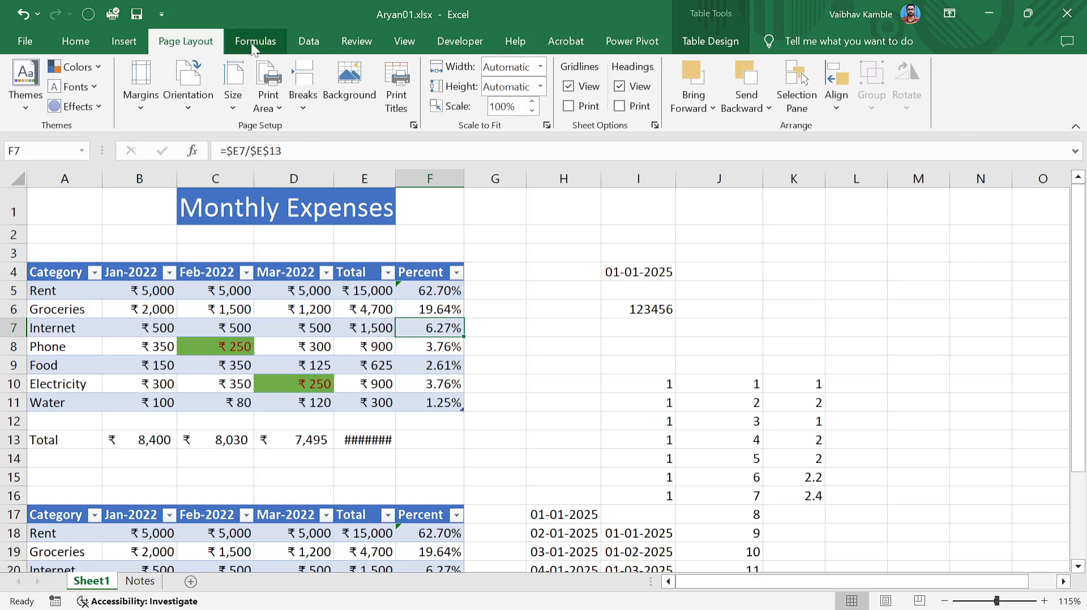
# Open and dismiss the font colour choices without applying one, then return to Page Layout.
pyautogui.click(320, 263)
pyautogui.click(189, 291)
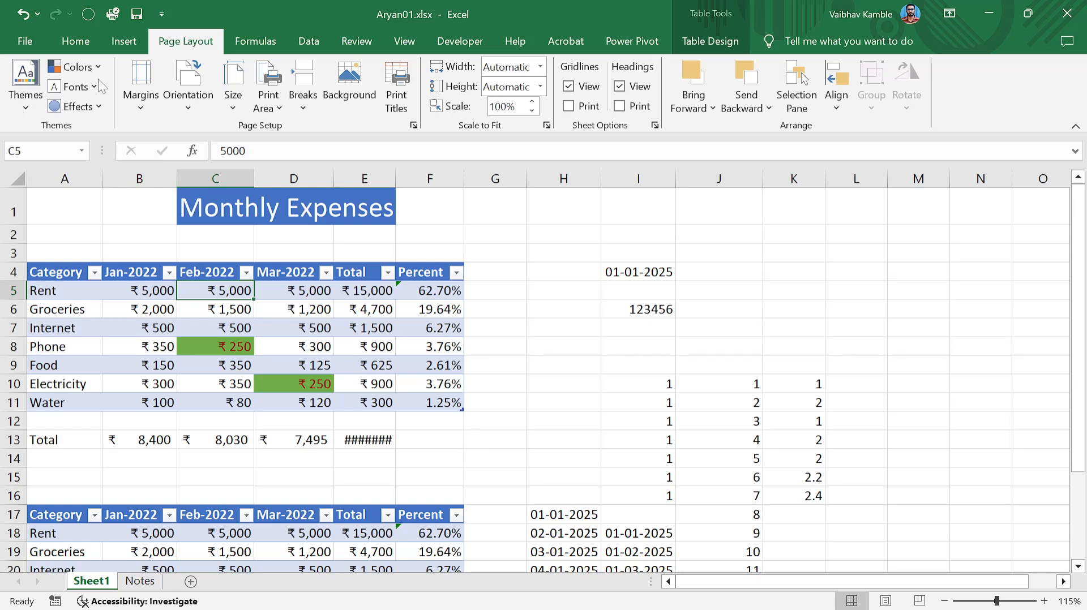
pyautogui.click(79, 44)
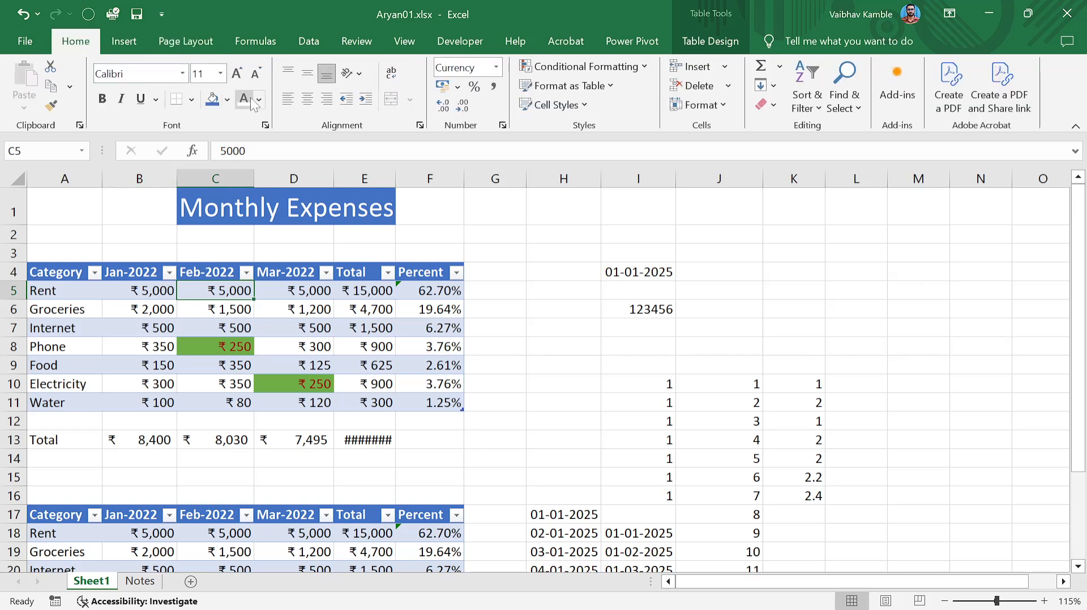
pyautogui.click(258, 100)
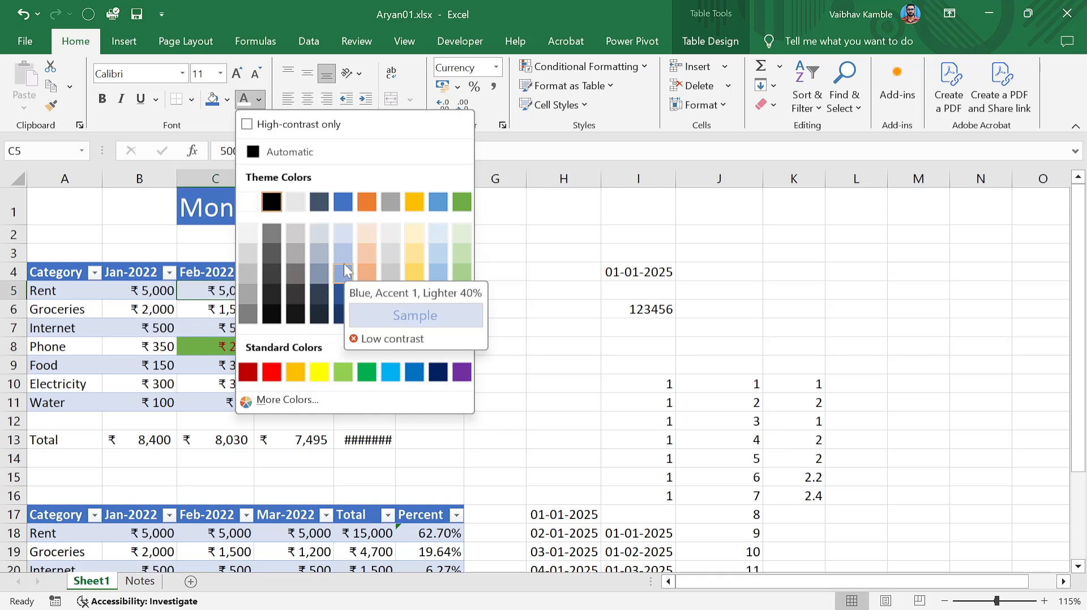
pyautogui.click(203, 35)
pyautogui.click(205, 41)
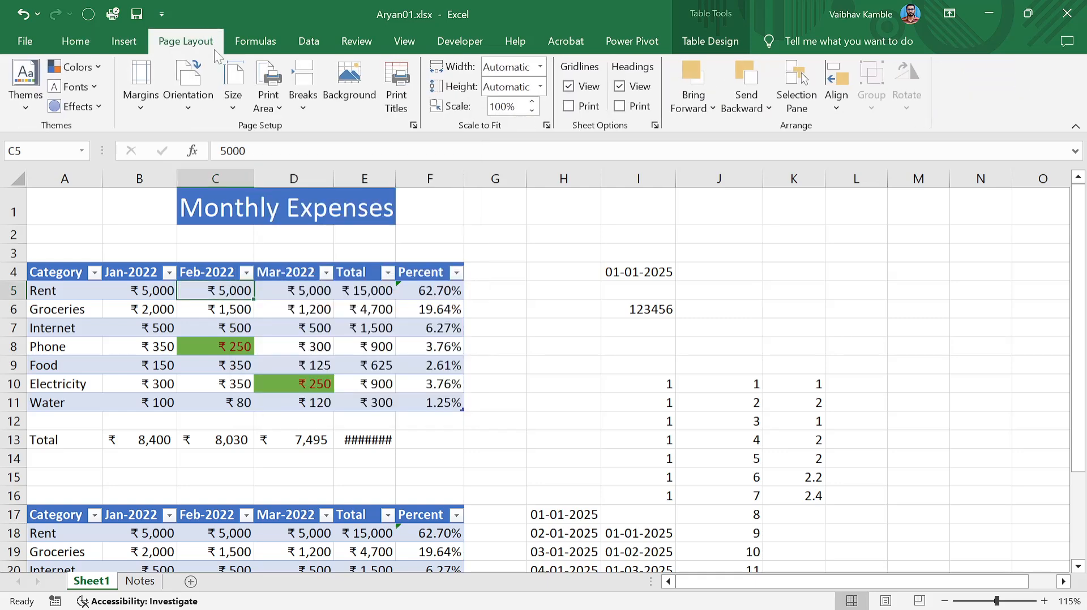
# Preview several workbook themes and apply the Slice theme.
pyautogui.click(29, 107)
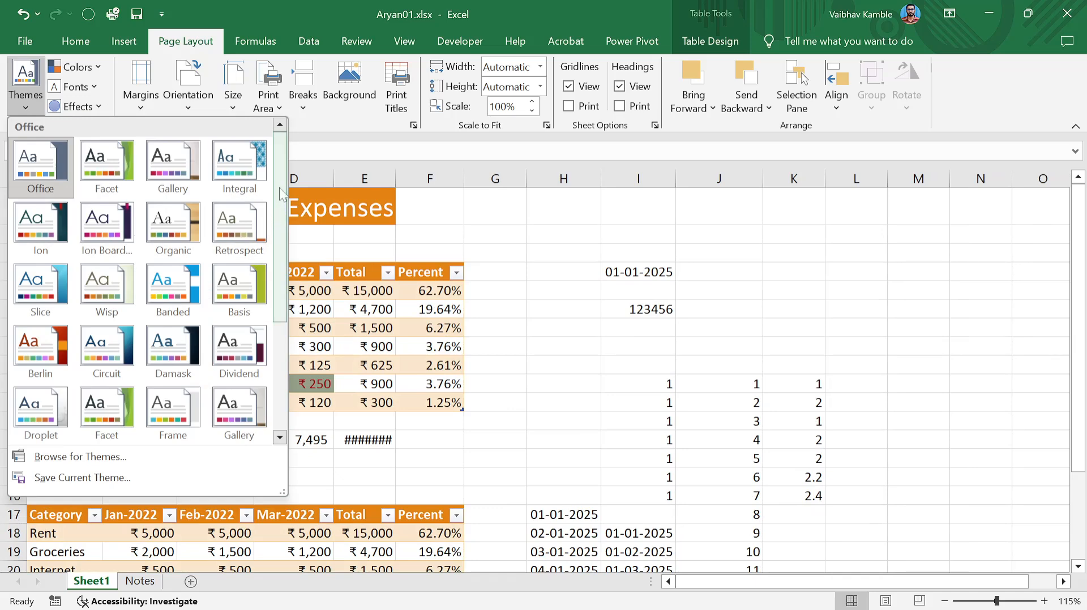
pyautogui.scroll(-3, 277, 232)
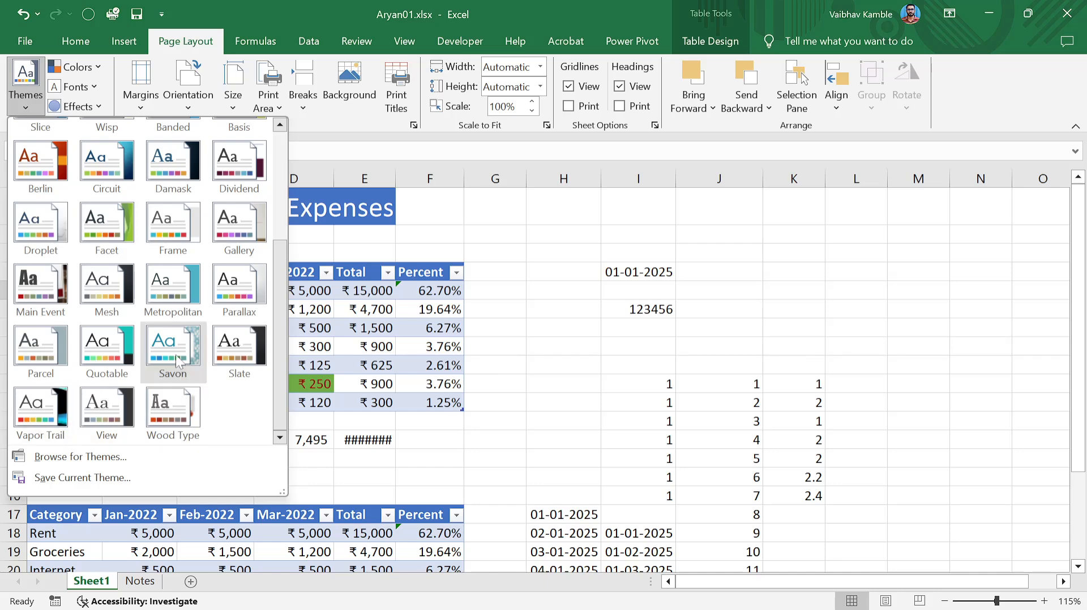
pyautogui.scroll(3, 175, 354)
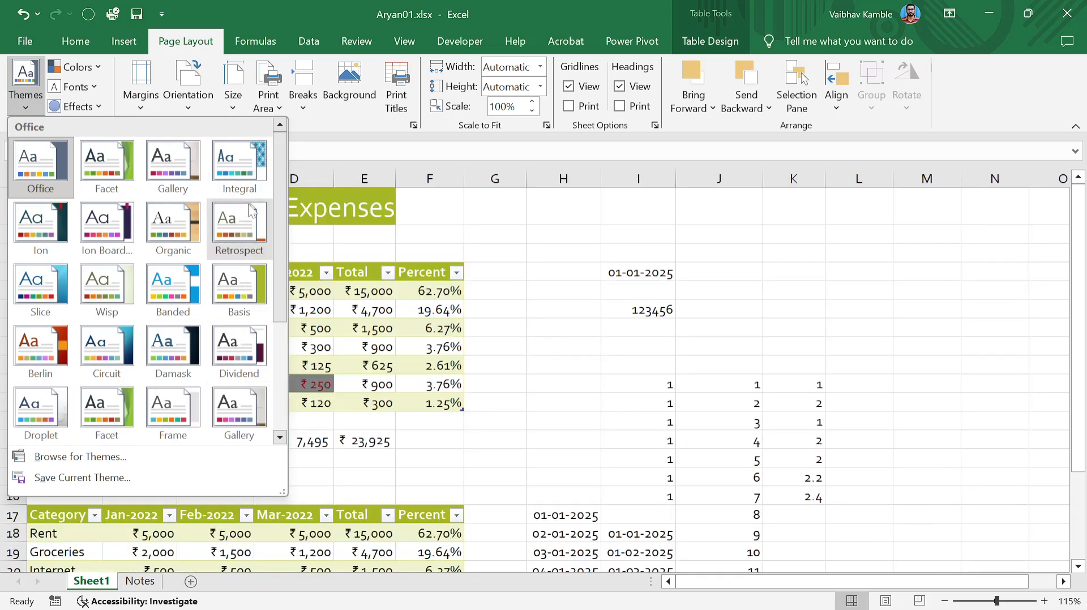
pyautogui.scroll(-3, 242, 354)
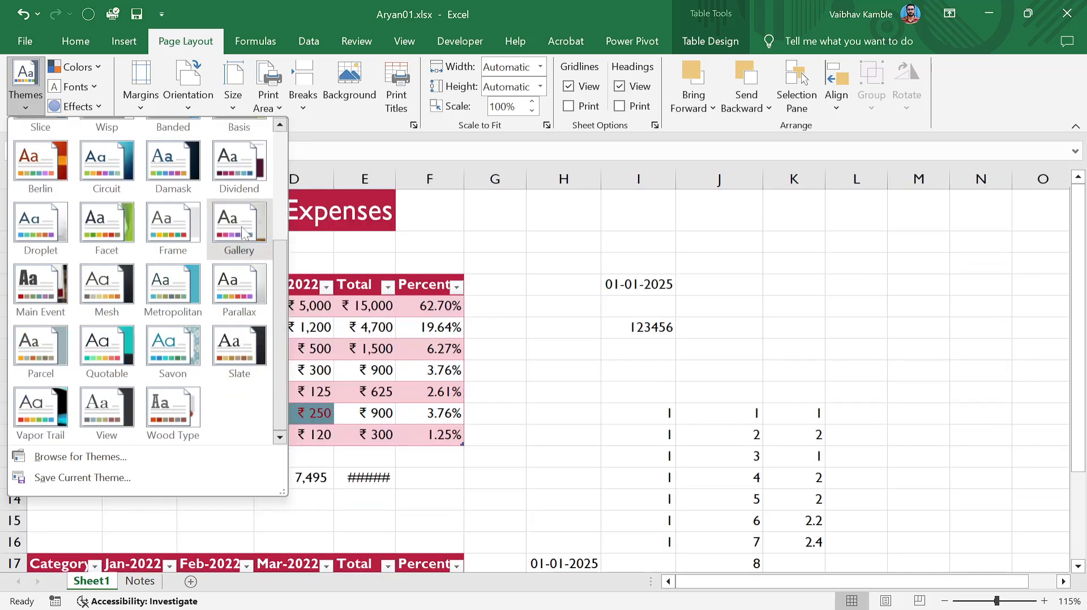
pyautogui.scroll(3, 232, 262)
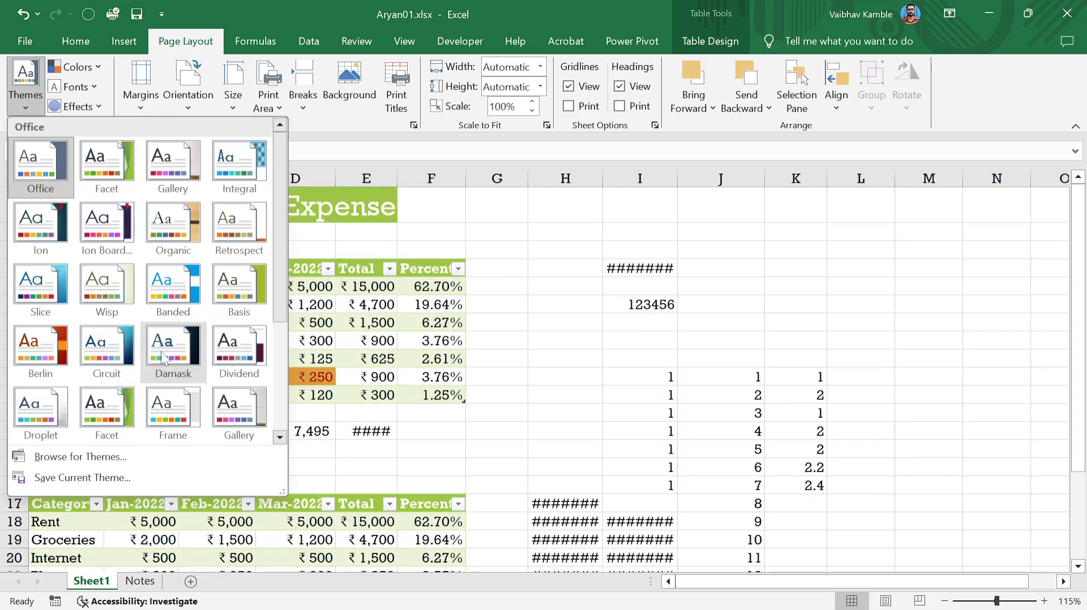
pyautogui.scroll(-3, 167, 358)
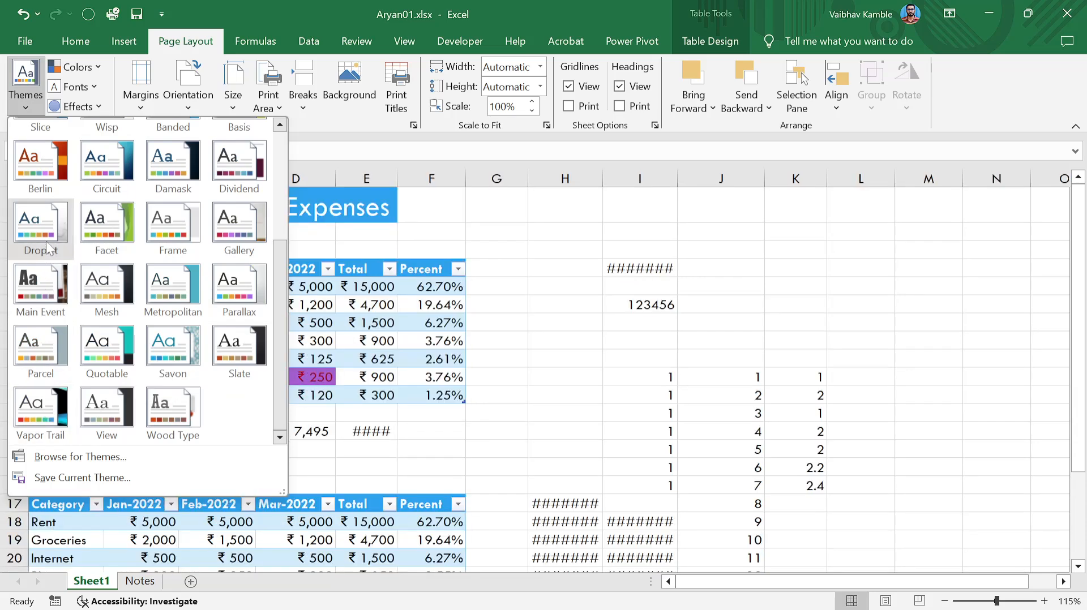
pyautogui.scroll(3, 46, 243)
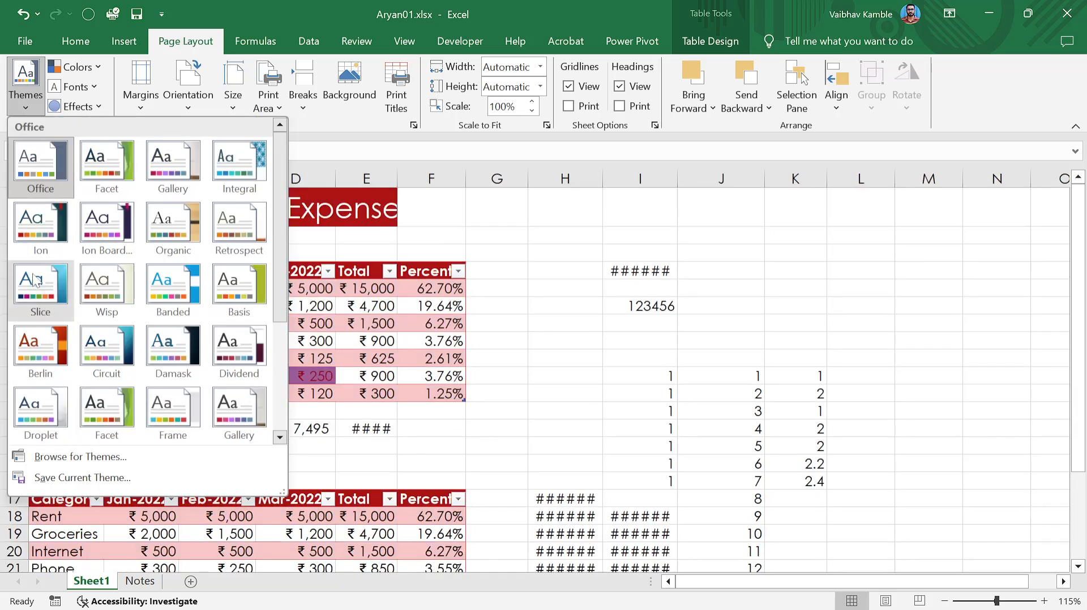
pyautogui.click(35, 279)
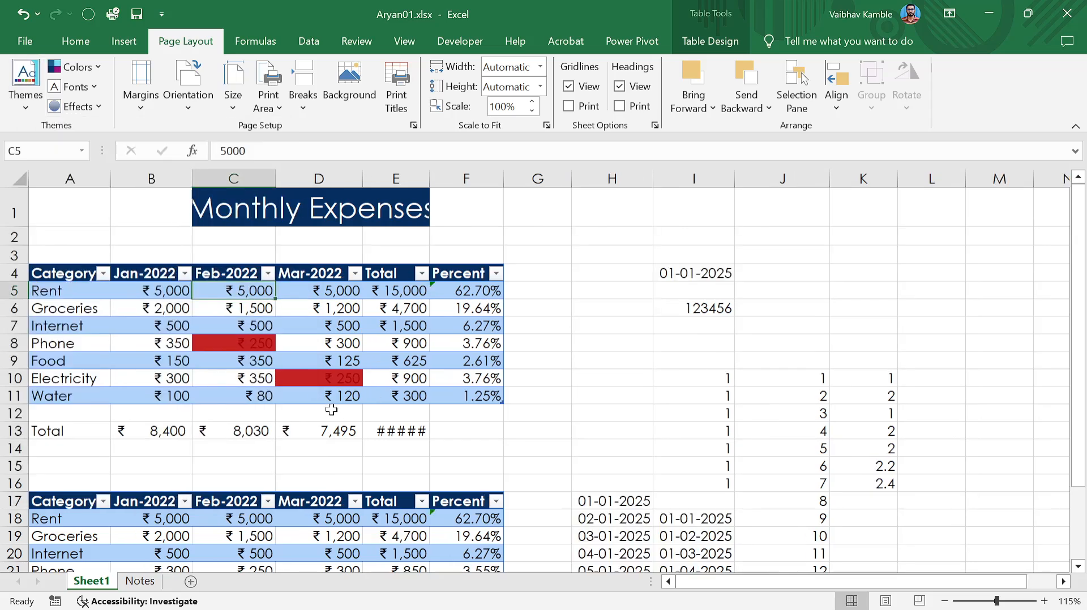
# Select the month and total values B5:E11 and reopen the themes gallery.
pyautogui.click(328, 348)
pyautogui.click(612, 344)
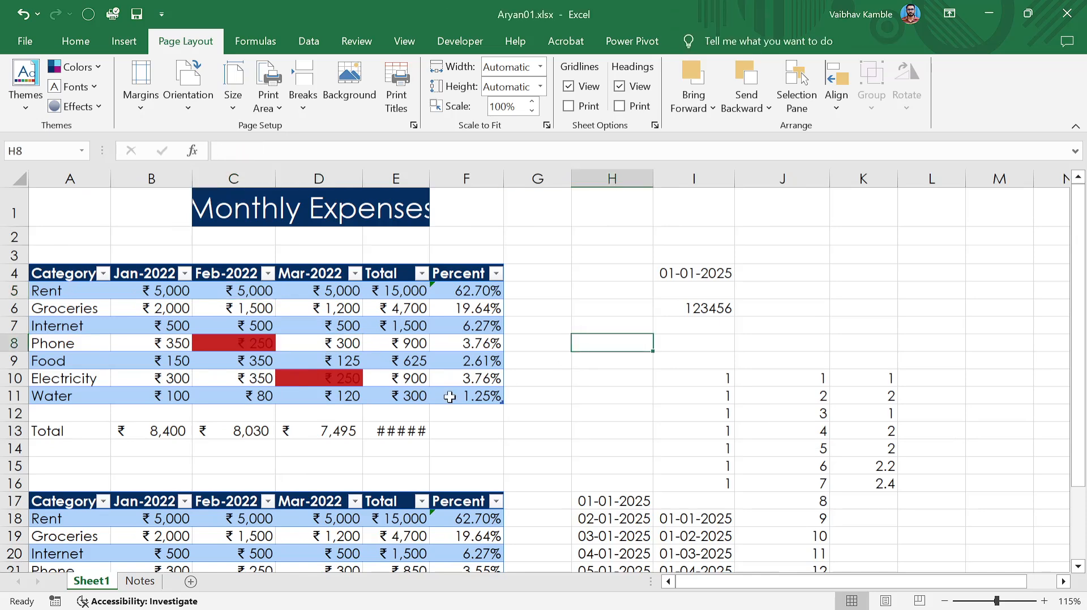
pyautogui.click(254, 352)
pyautogui.moveTo(121, 289); pyautogui.dragTo(417, 394)
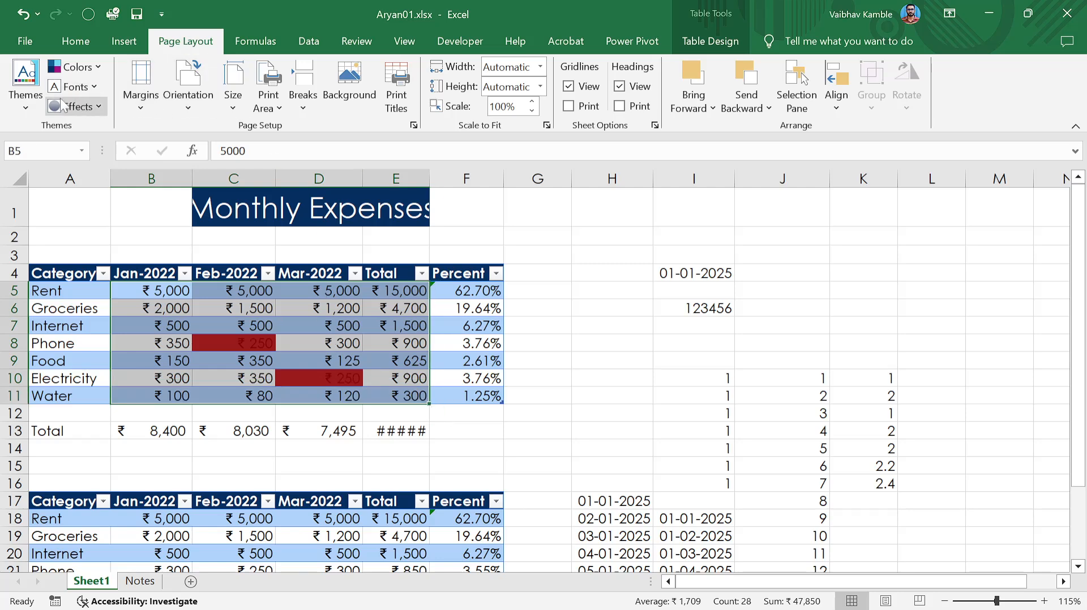
pyautogui.click(18, 109)
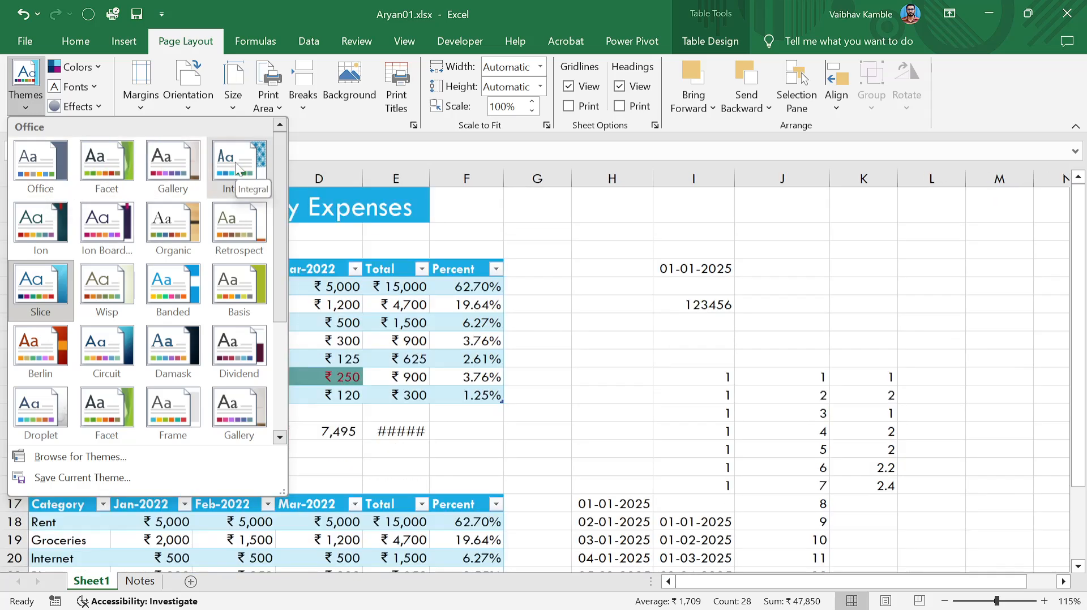
pyautogui.click(327, 343)
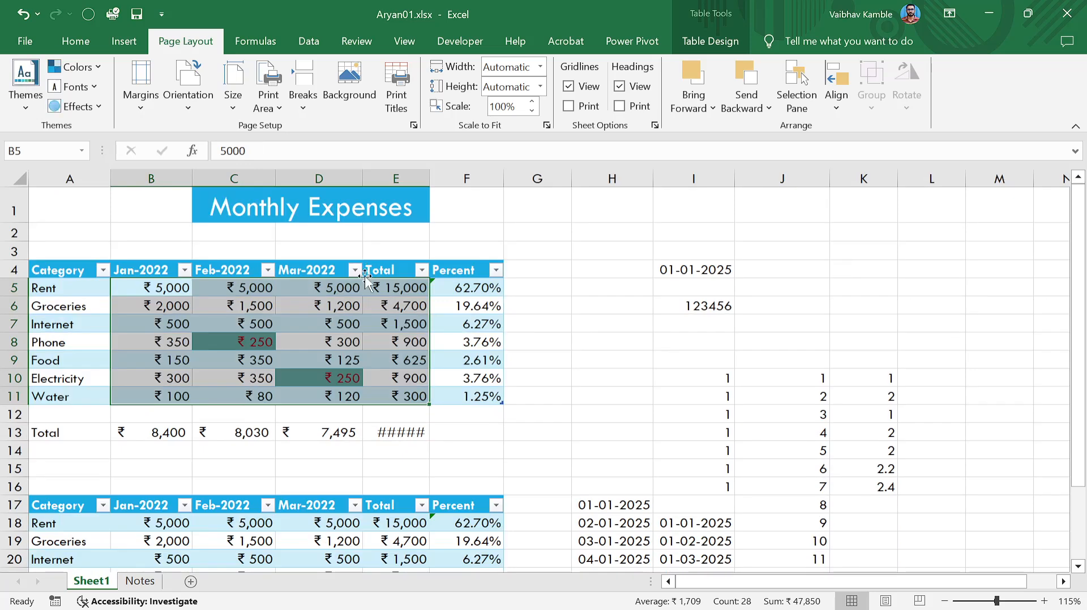
pyautogui.click(327, 344)
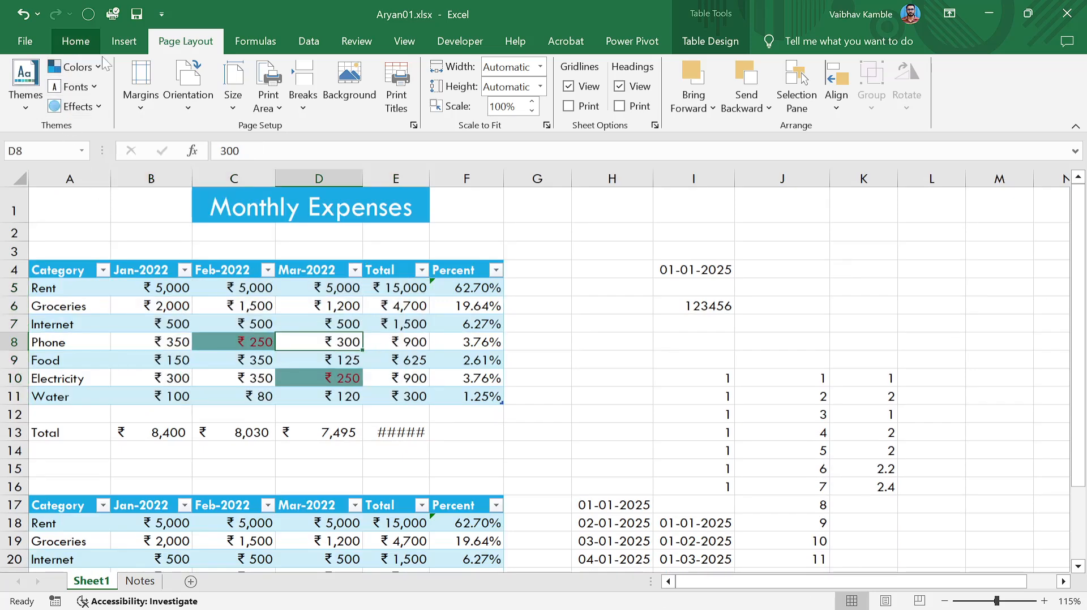
pyautogui.click(75, 41)
pyautogui.click(258, 101)
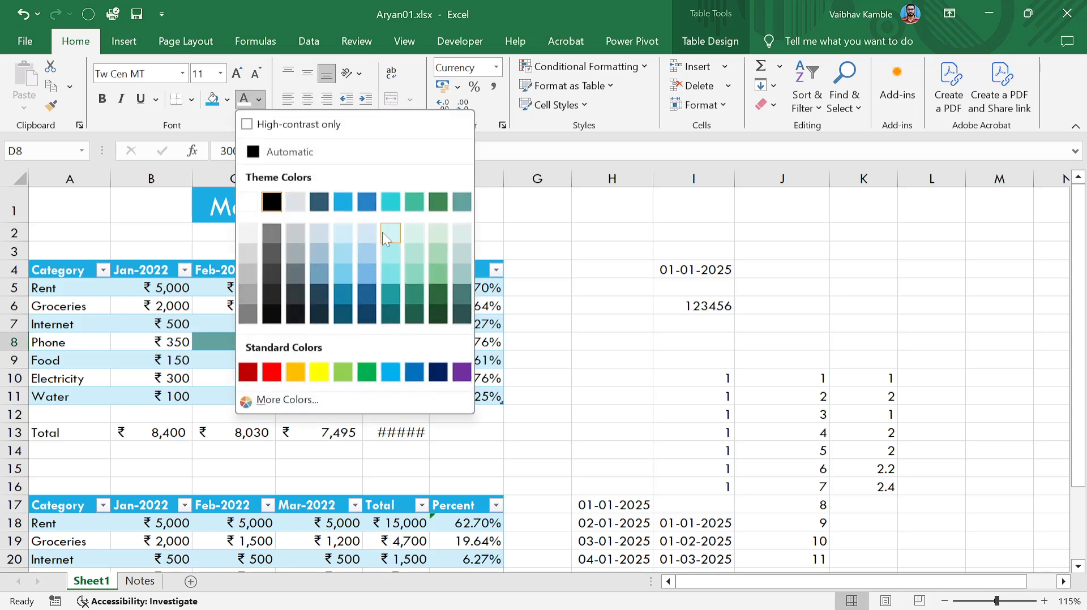
pyautogui.click(142, 309)
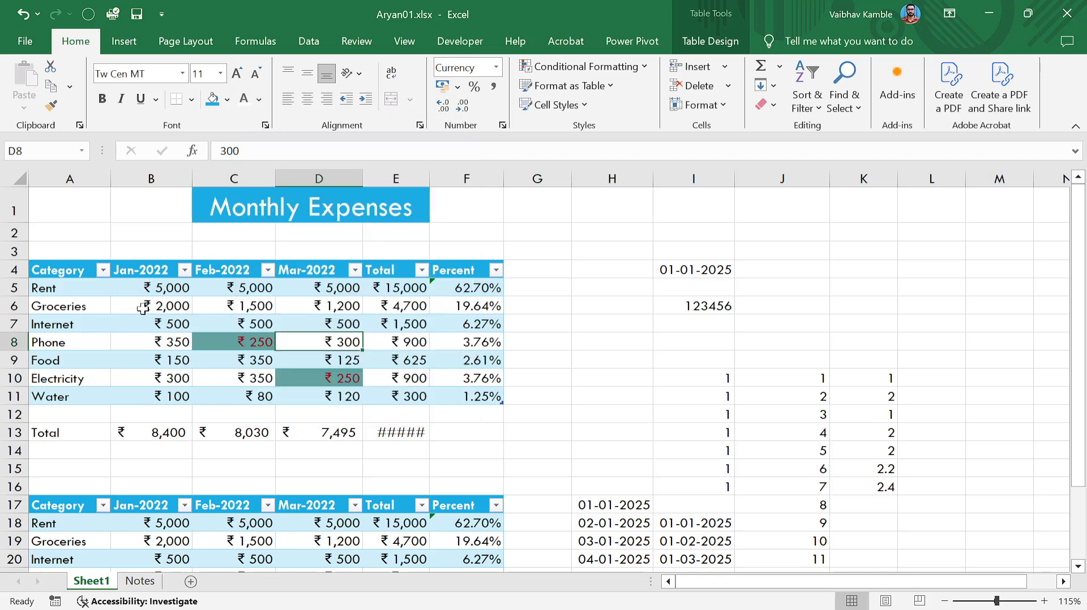
pyautogui.click(711, 44)
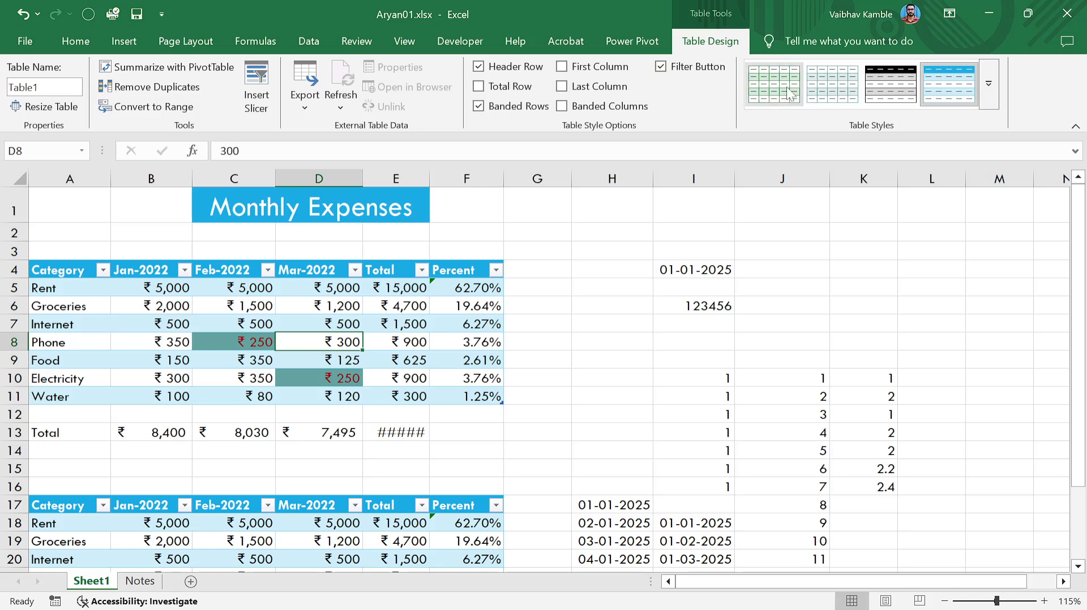
pyautogui.click(988, 84)
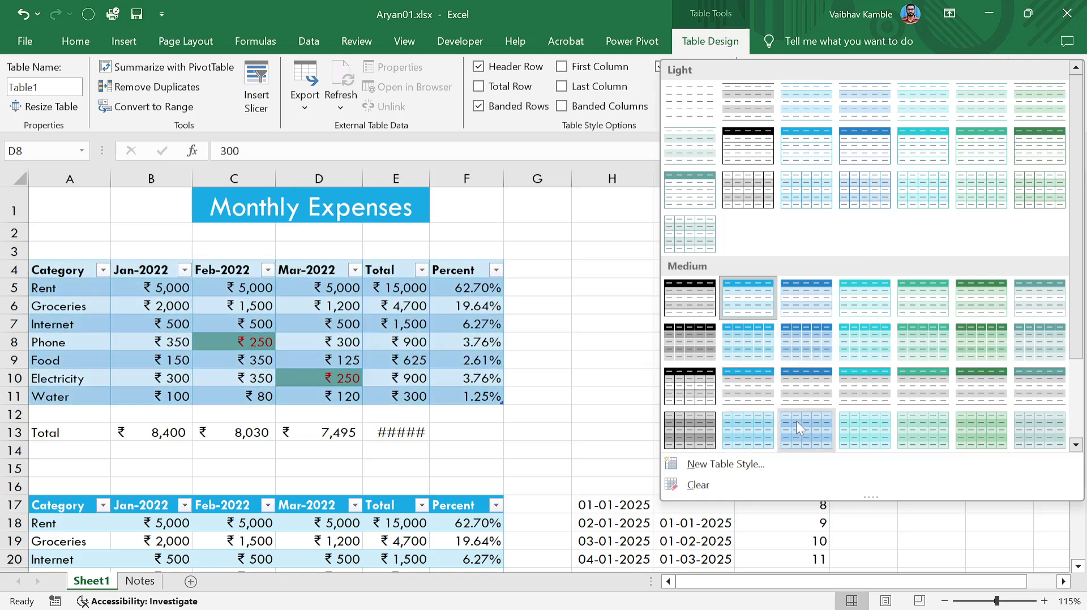
pyautogui.click(559, 380)
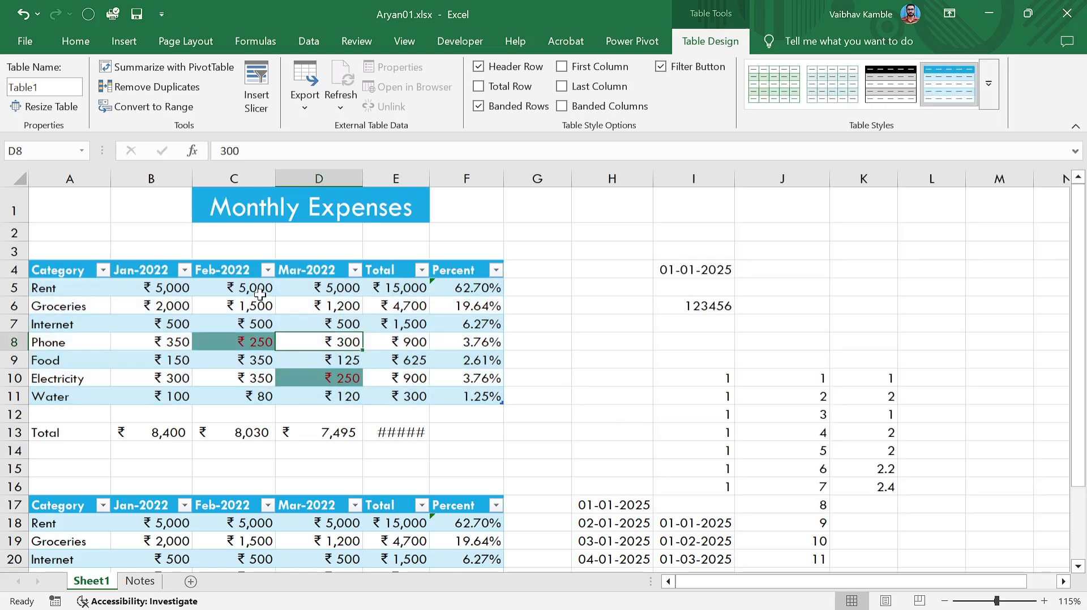
pyautogui.click(411, 380)
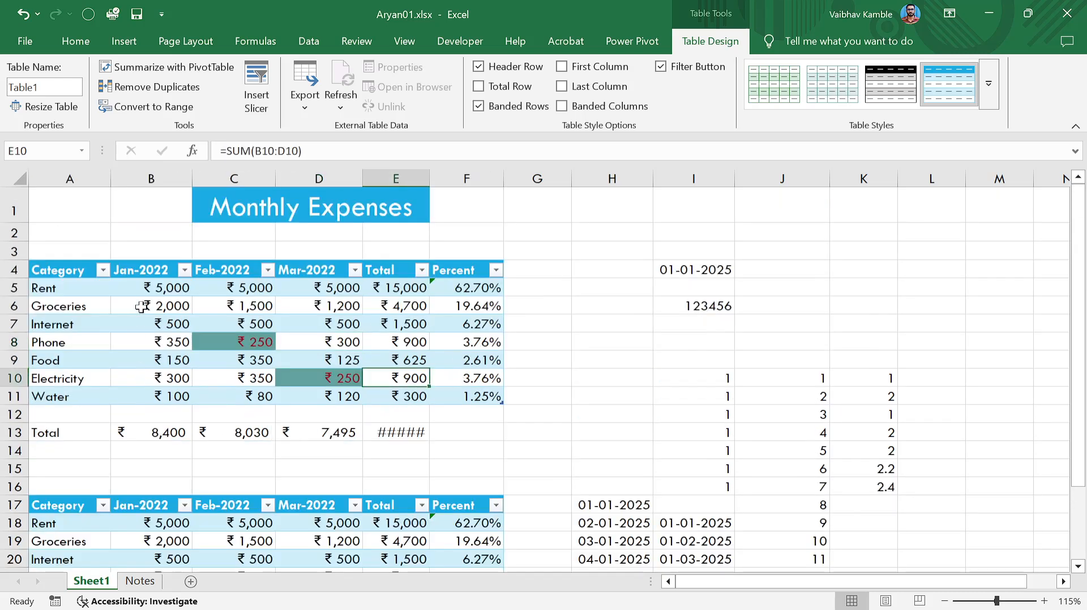
pyautogui.moveTo(143, 301); pyautogui.dragTo(266, 303)
pyautogui.click(330, 320)
pyautogui.click(134, 286)
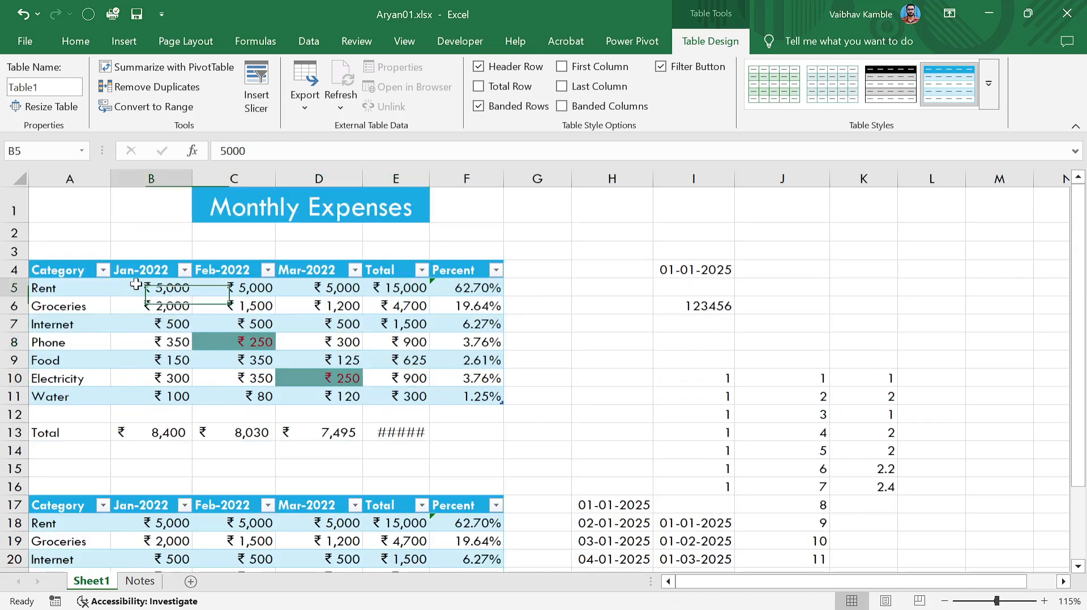
pyautogui.moveTo(136, 284); pyautogui.dragTo(347, 397)
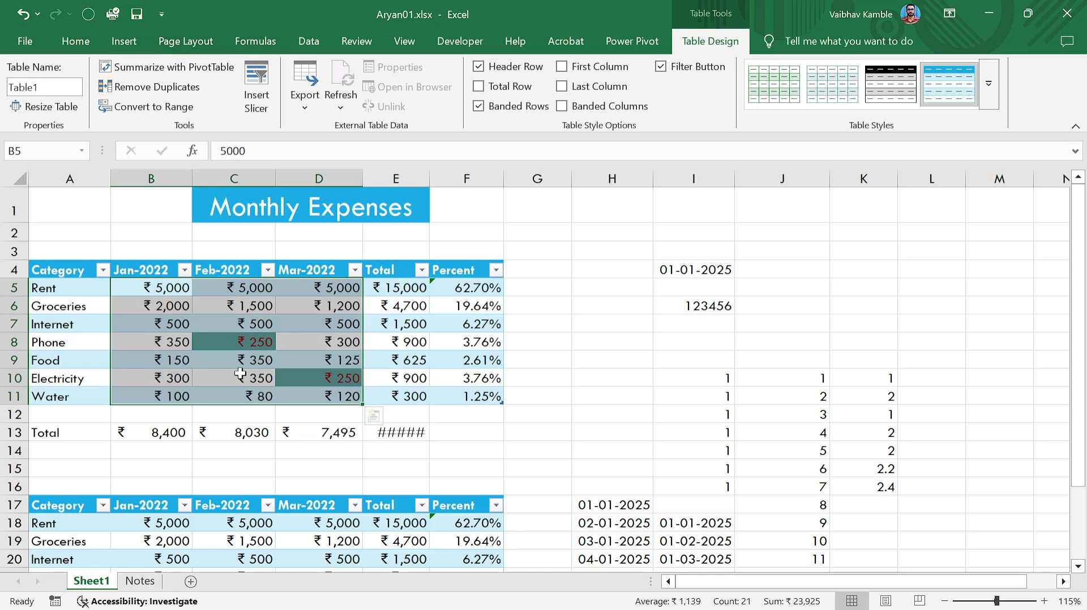
# Edit the Cell Value = 250 conditional formatting rule to use a red fill.
pyautogui.click(78, 42)
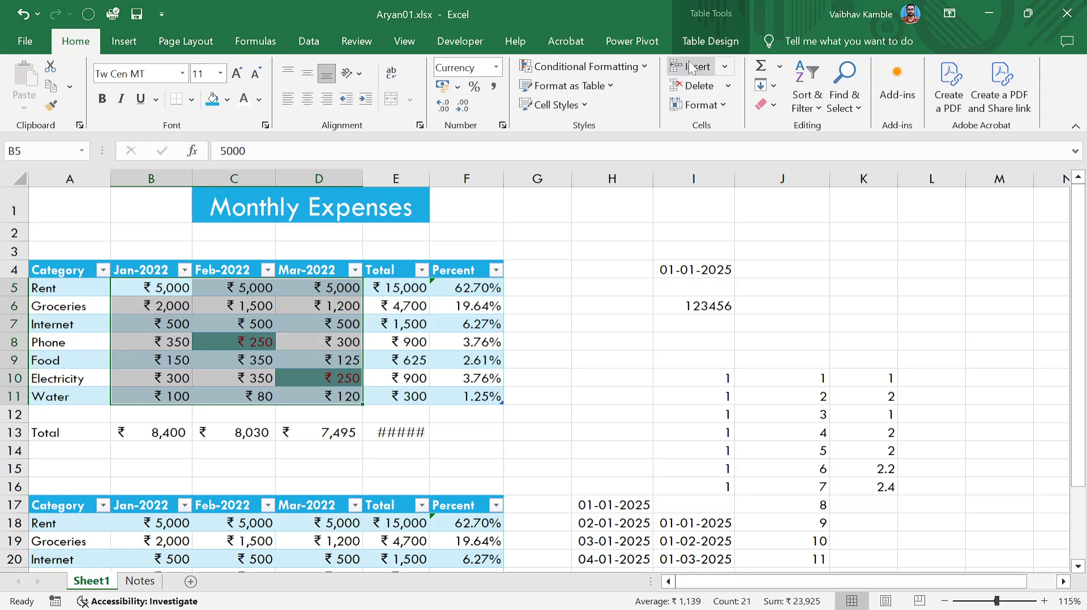
pyautogui.click(649, 63)
pyautogui.click(605, 289)
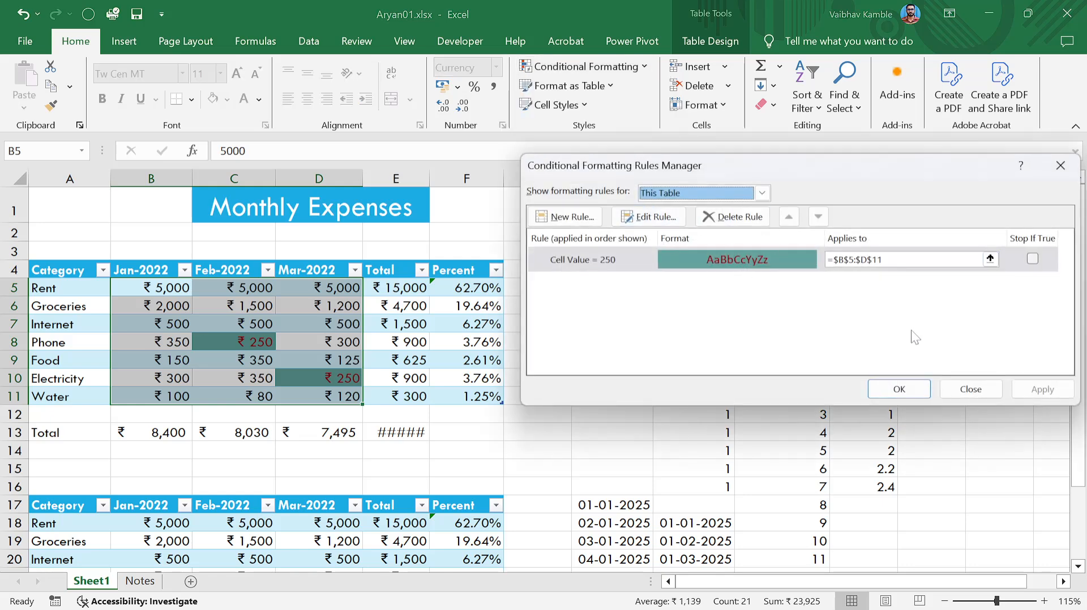
pyautogui.click(649, 217)
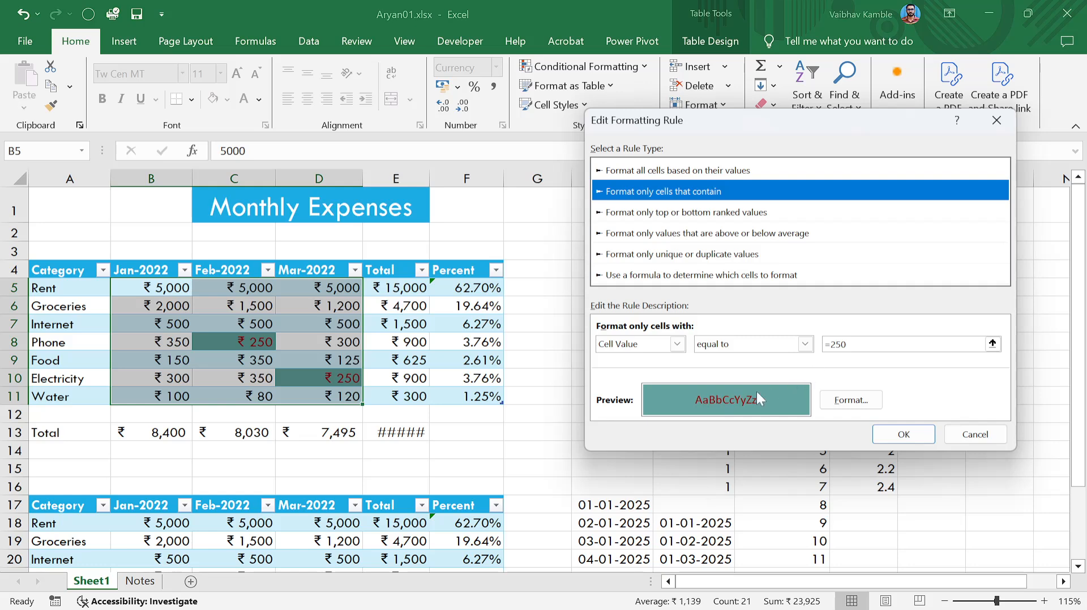
pyautogui.click(851, 400)
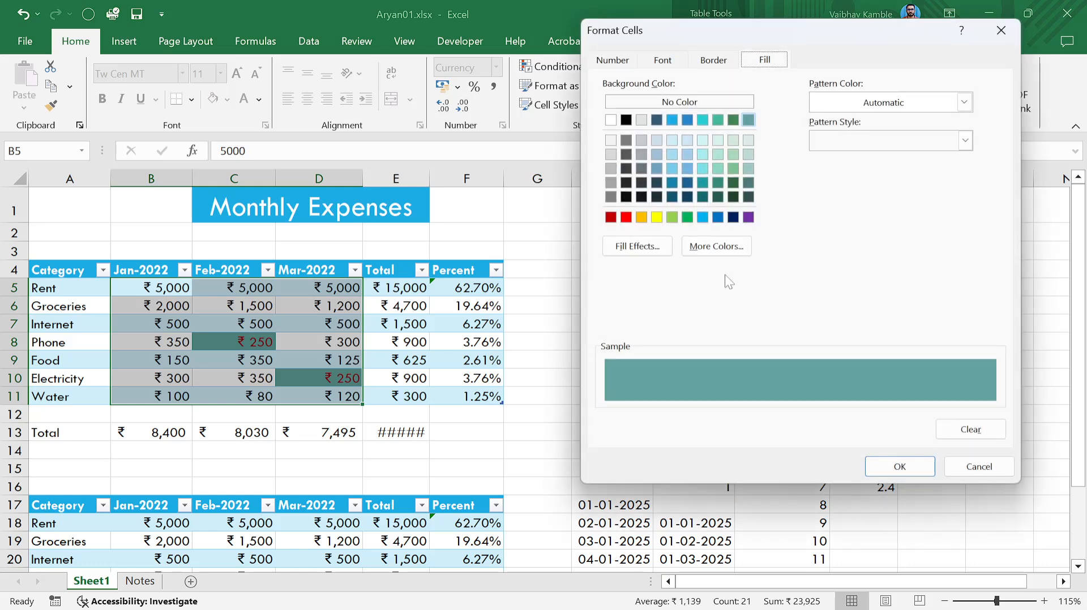
pyautogui.click(626, 218)
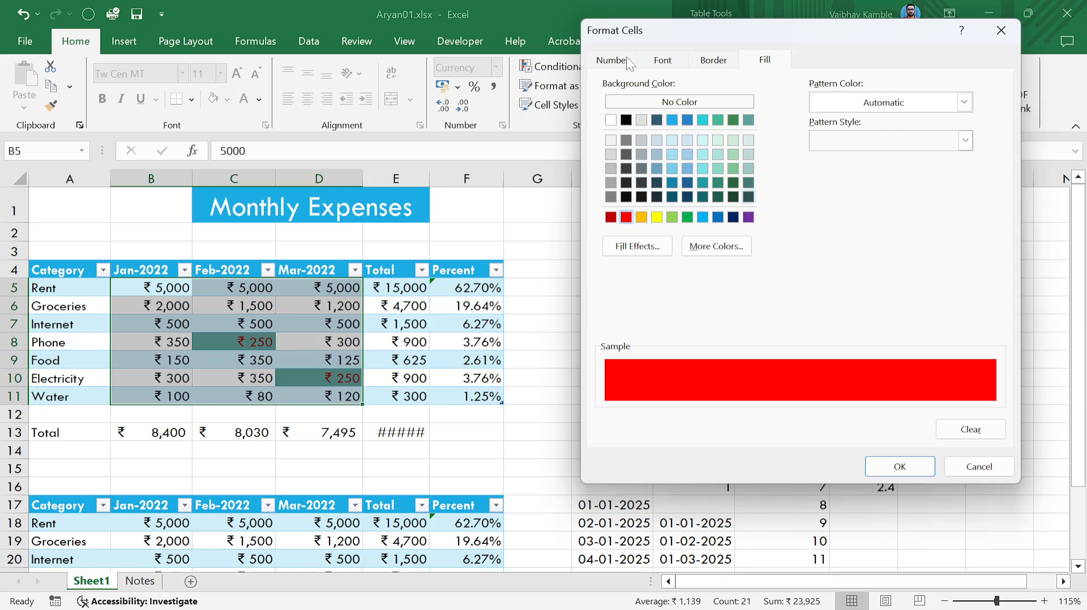
# Reset the rule's font colour to Automatic and apply the edited rule.
pyautogui.click(652, 60)
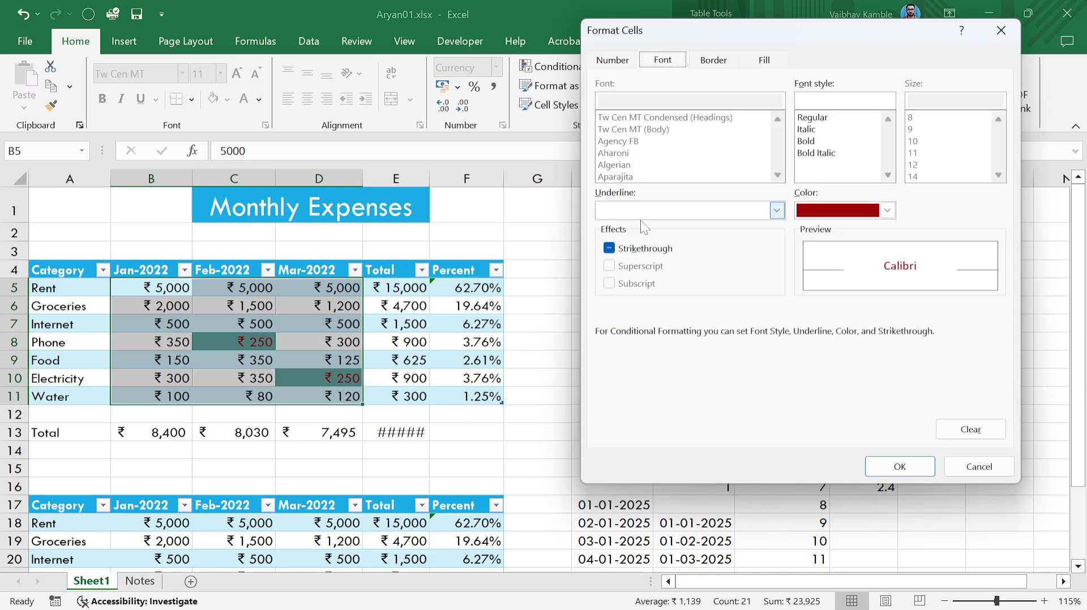
pyautogui.click(886, 210)
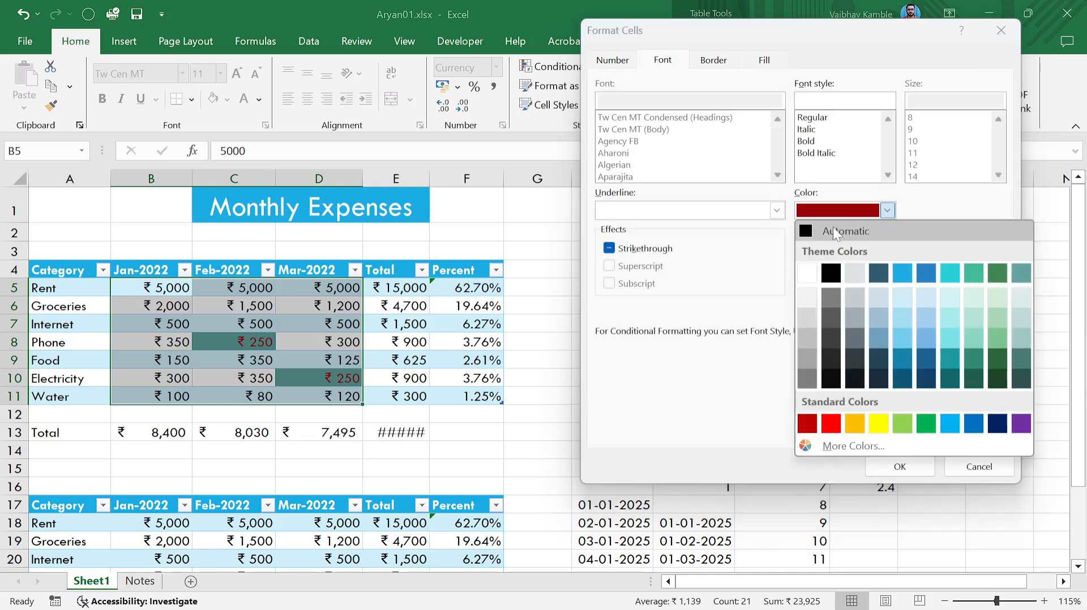
pyautogui.click(804, 232)
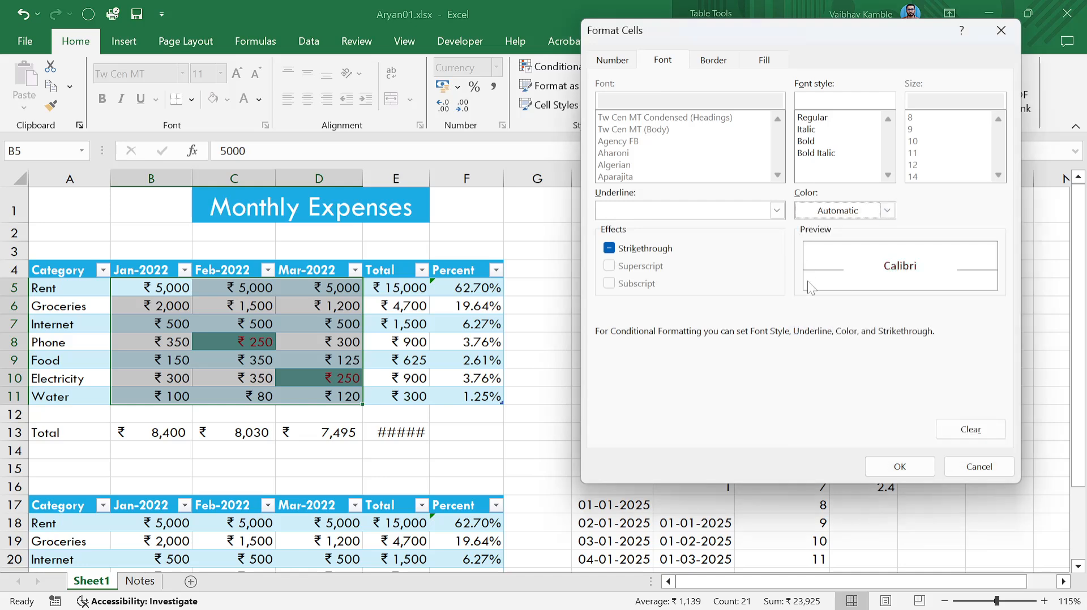
pyautogui.click(900, 466)
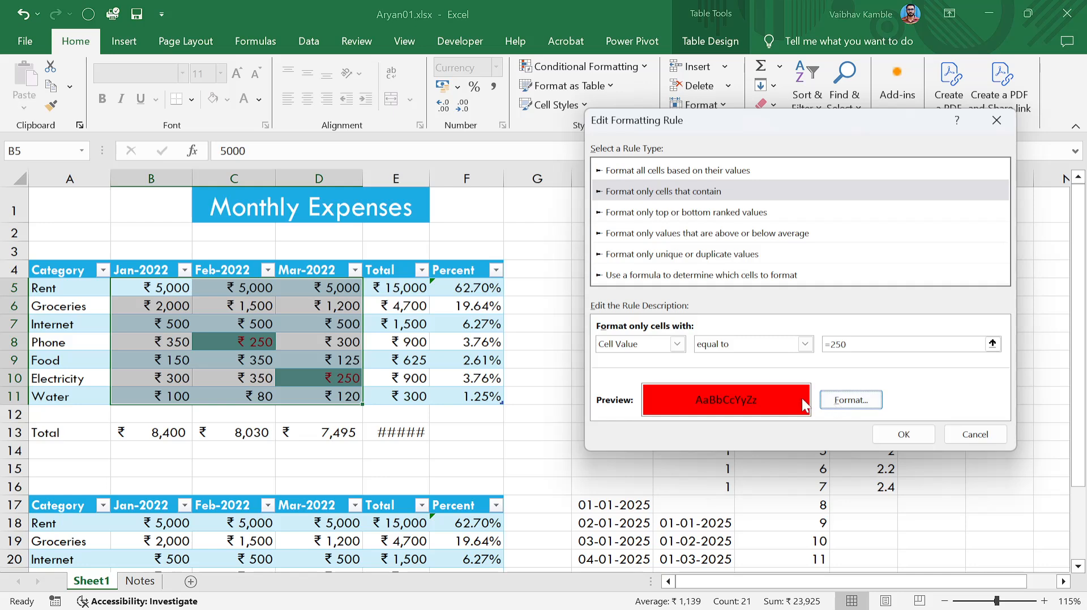
pyautogui.click(900, 435)
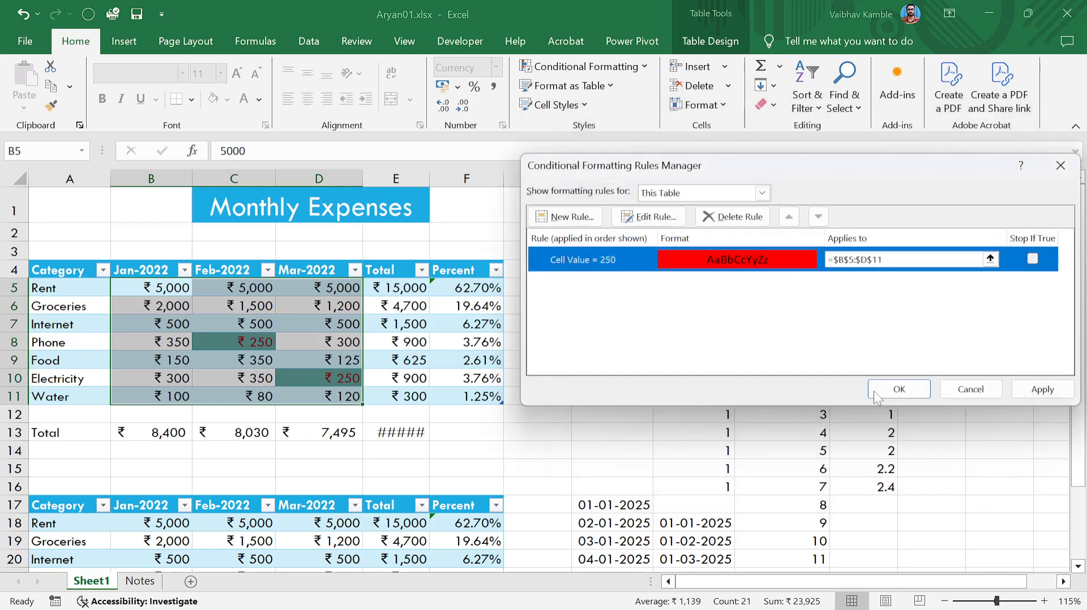
pyautogui.click(1042, 389)
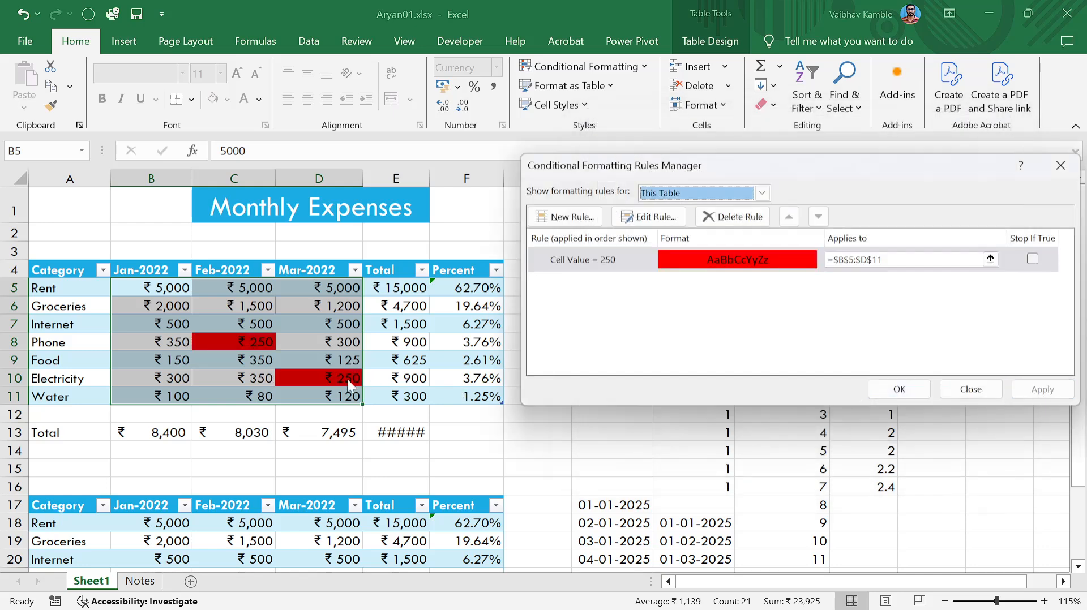
pyautogui.click(900, 389)
pyautogui.click(412, 390)
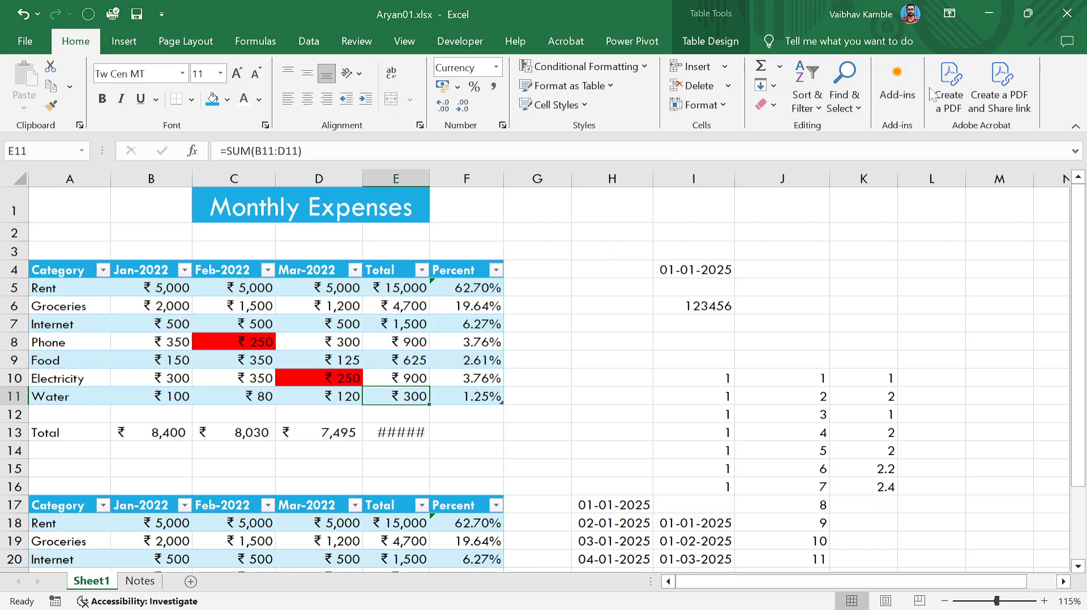
pyautogui.scroll(-7, 663, 306)
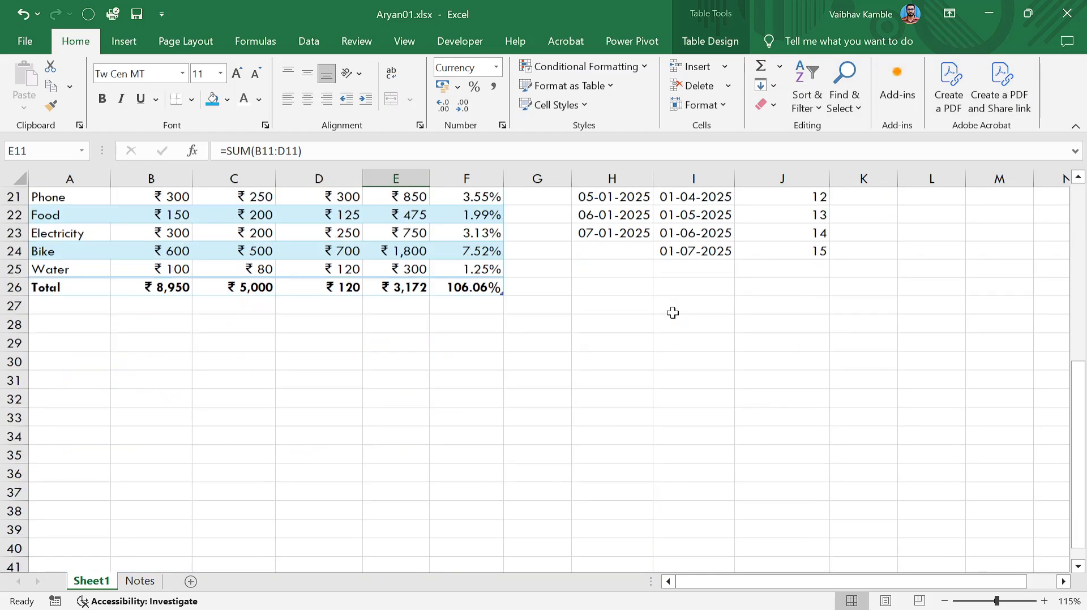
pyautogui.scroll(7, 677, 308)
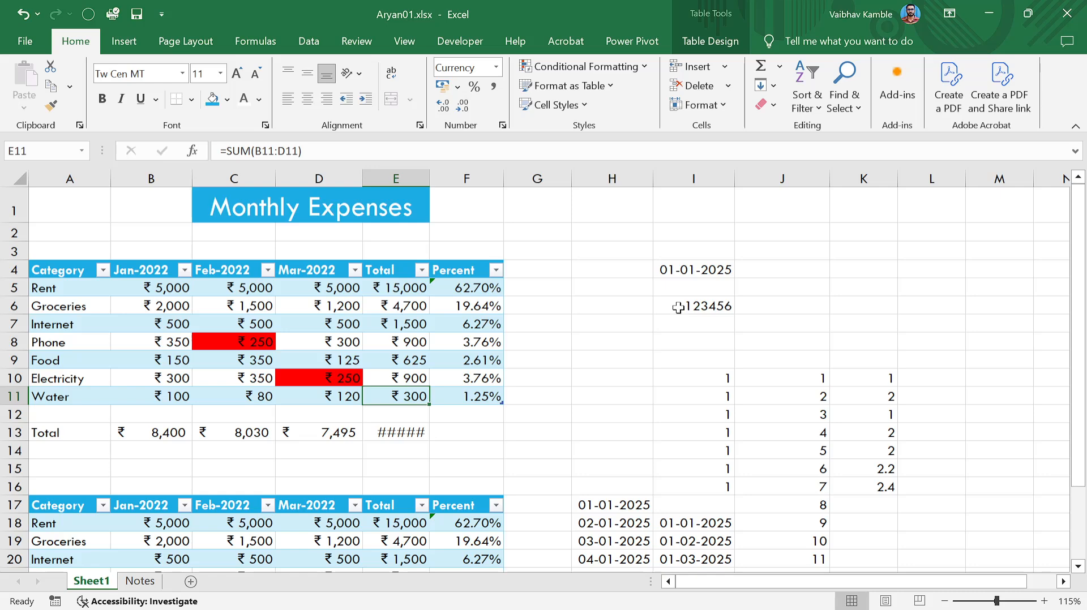
pyautogui.click(950, 91)
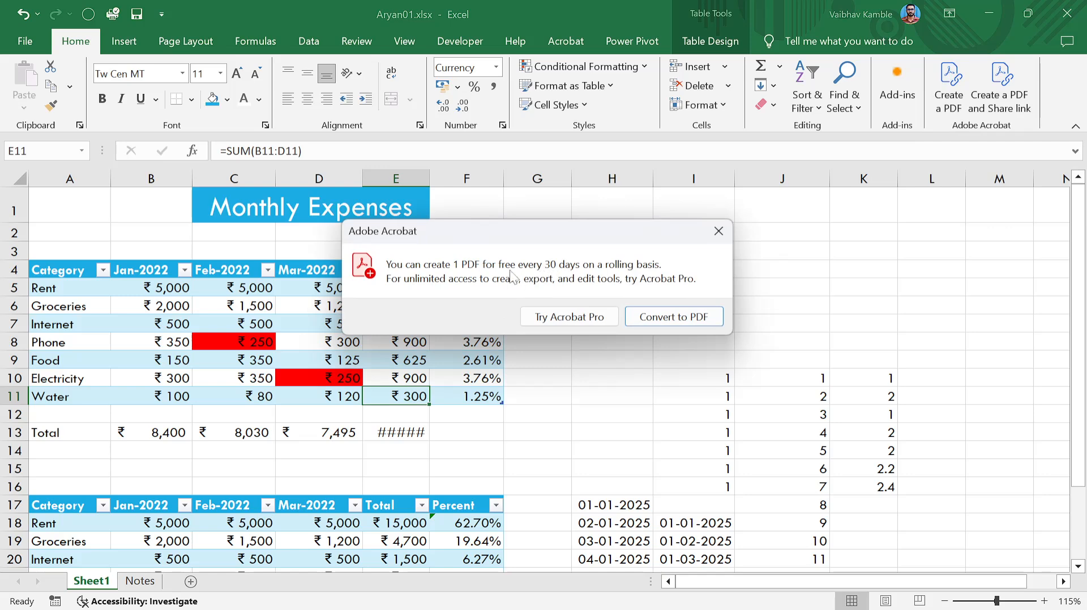
pyautogui.click(718, 231)
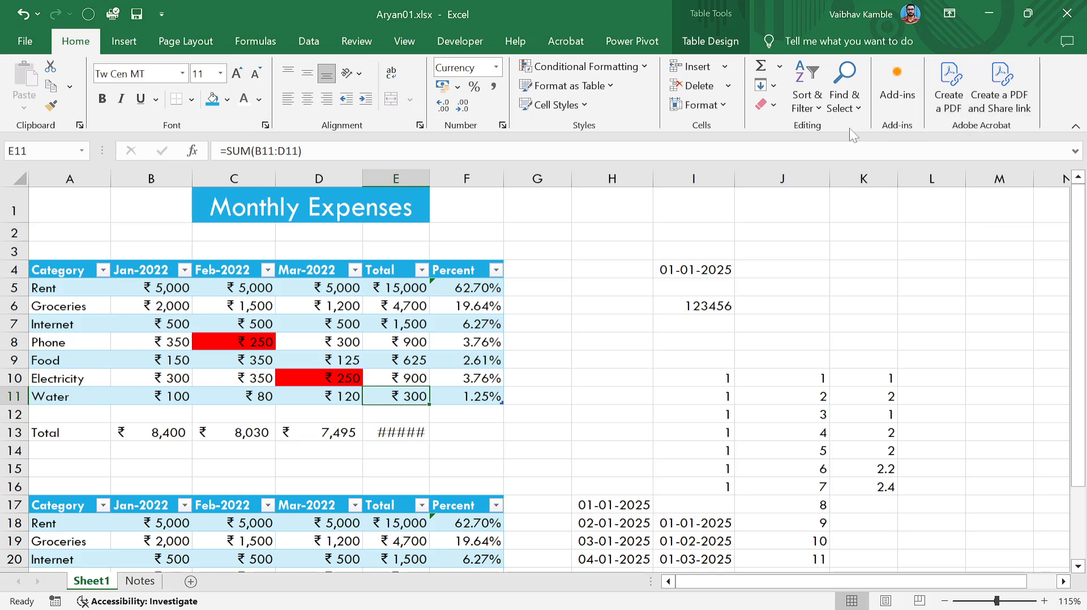
pyautogui.click(818, 104)
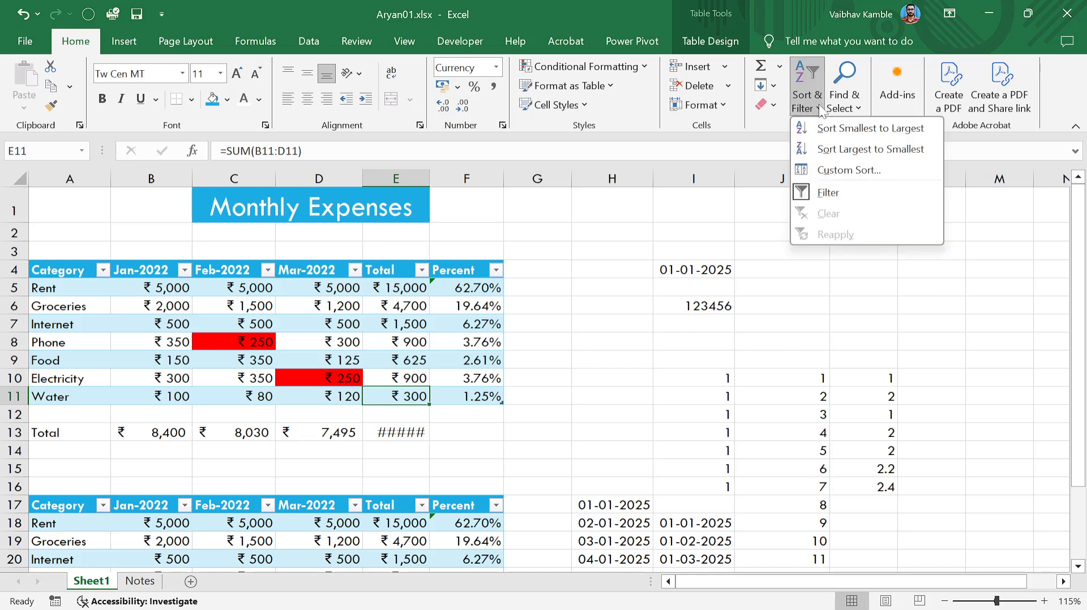
pyautogui.click(808, 192)
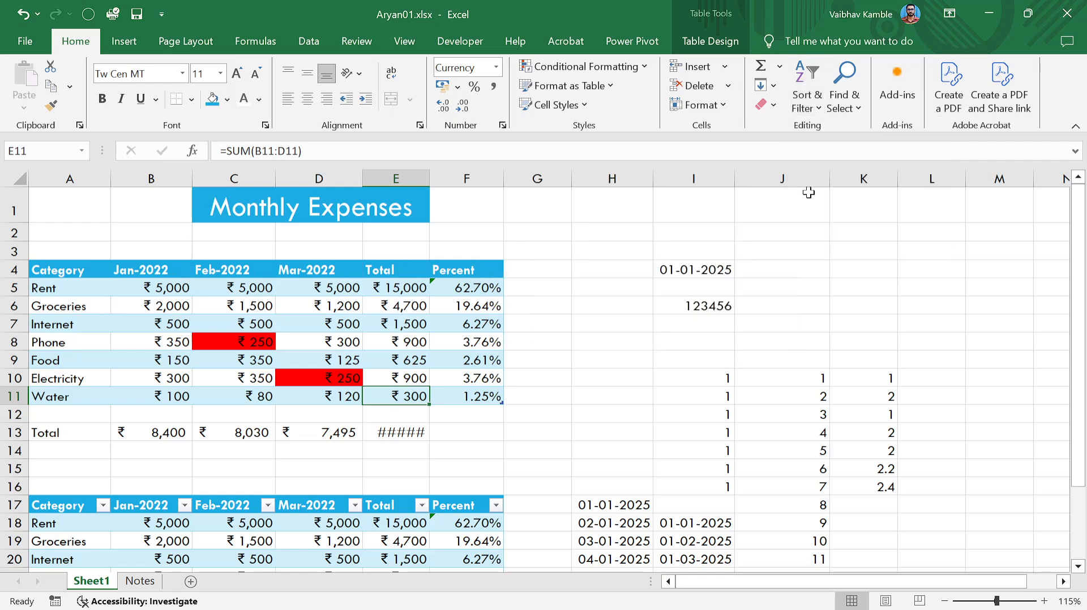
pyautogui.click(813, 101)
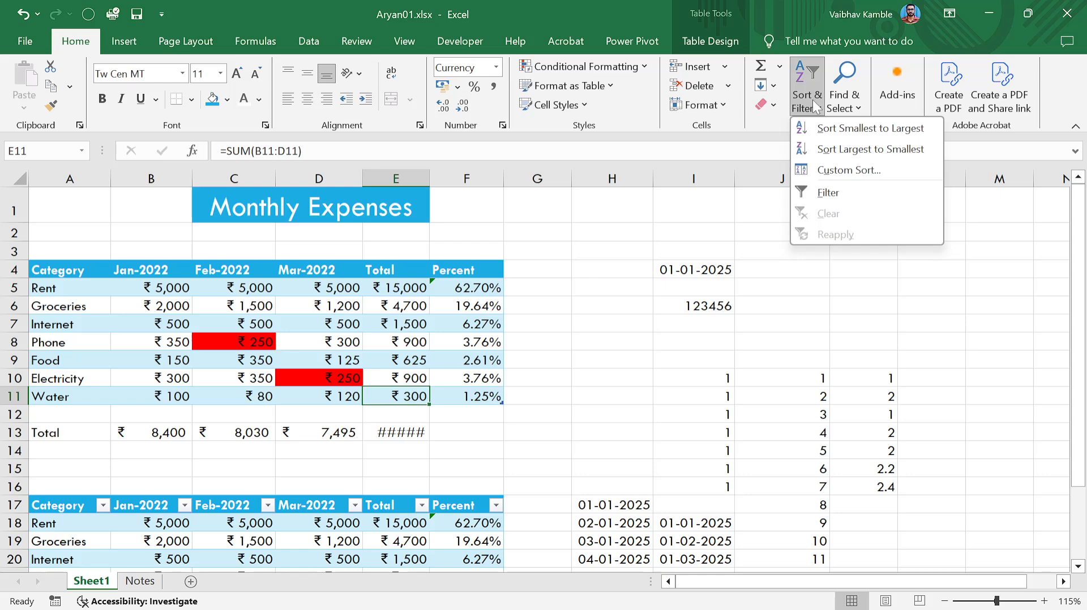
pyautogui.click(735, 214)
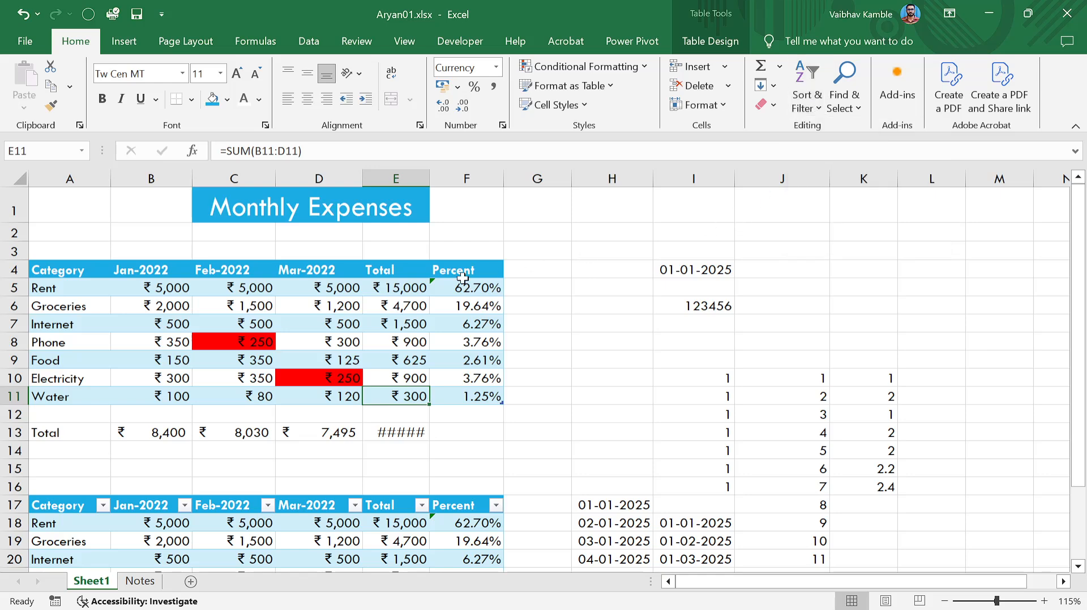
pyautogui.click(709, 45)
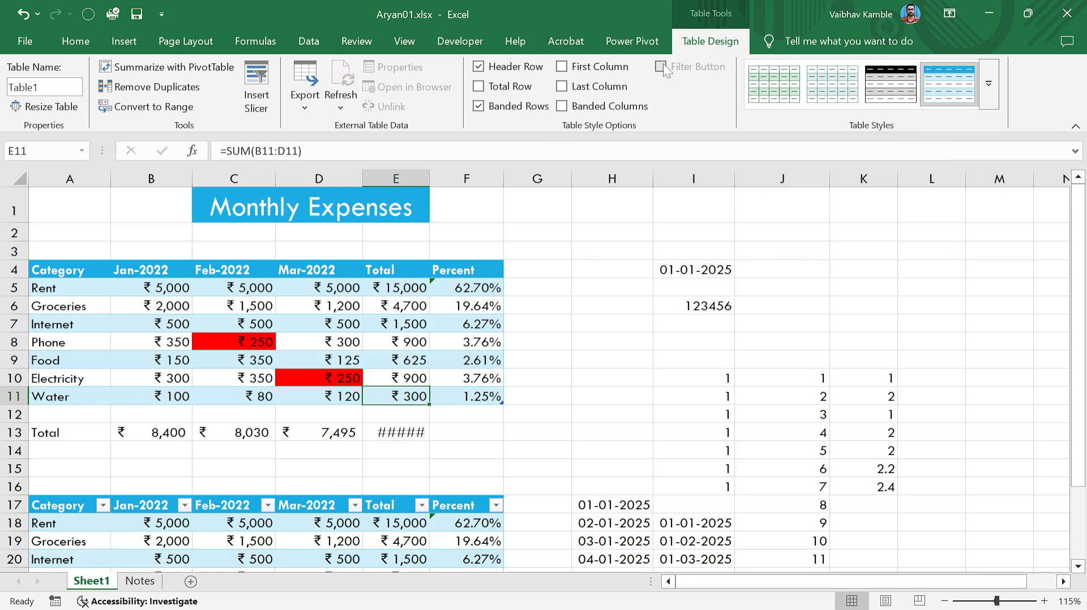
pyautogui.click(586, 338)
pyautogui.click(66, 275)
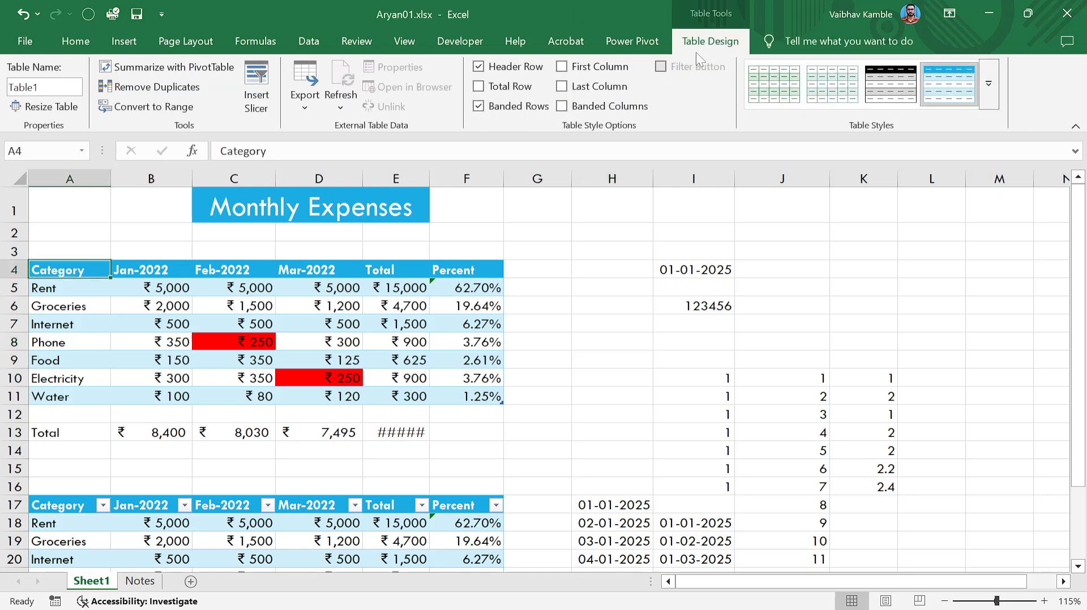
pyautogui.click(68, 41)
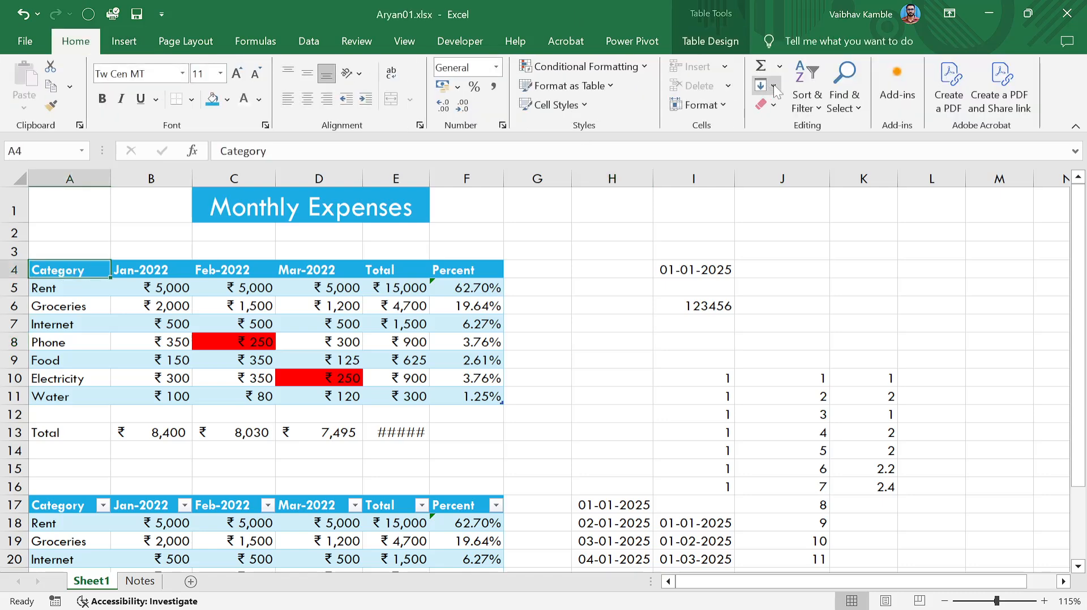
pyautogui.click(807, 102)
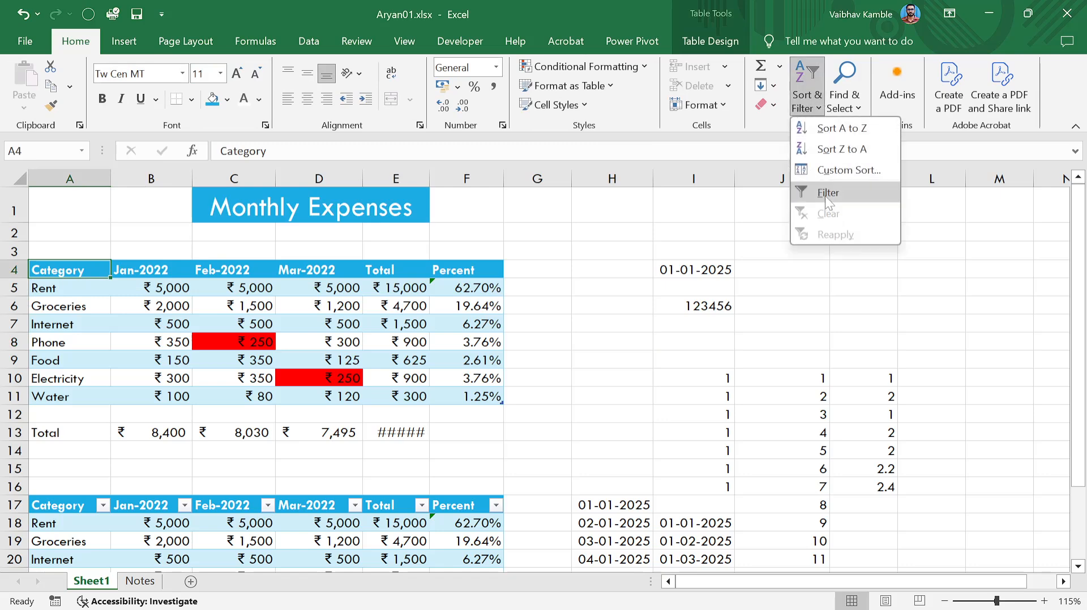
pyautogui.click(825, 195)
pyautogui.click(501, 312)
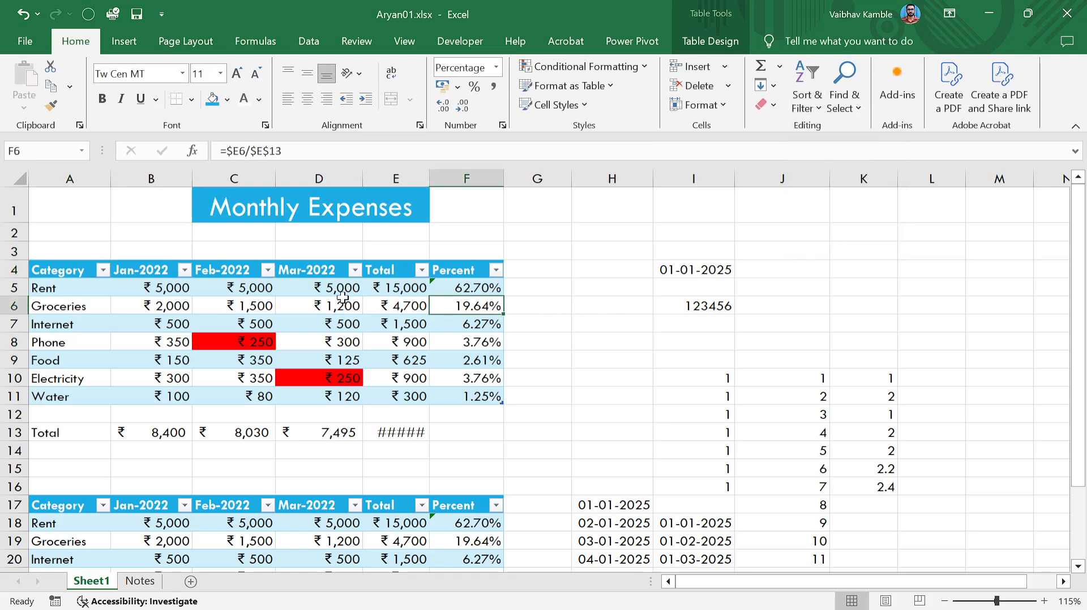
pyautogui.click(345, 266)
pyautogui.click(708, 41)
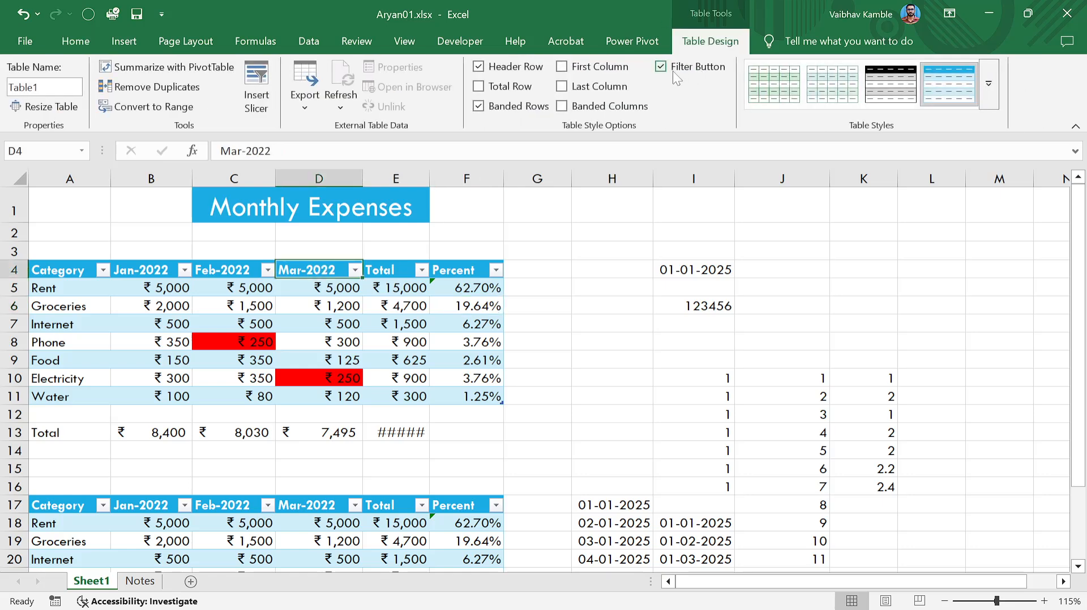
pyautogui.click(661, 67)
pyautogui.click(664, 67)
pyautogui.click(94, 40)
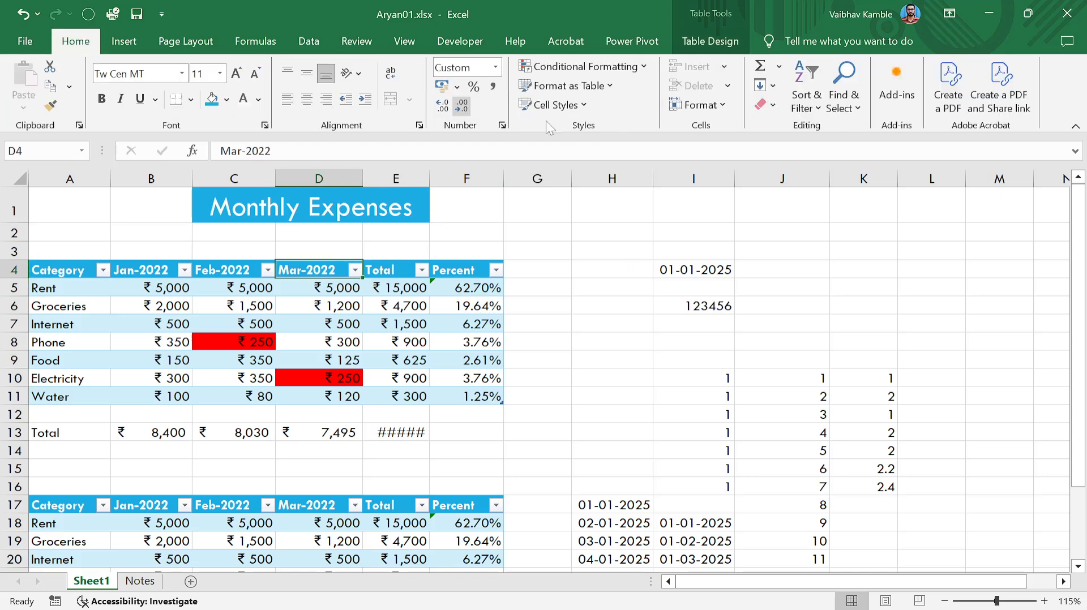
pyautogui.click(134, 43)
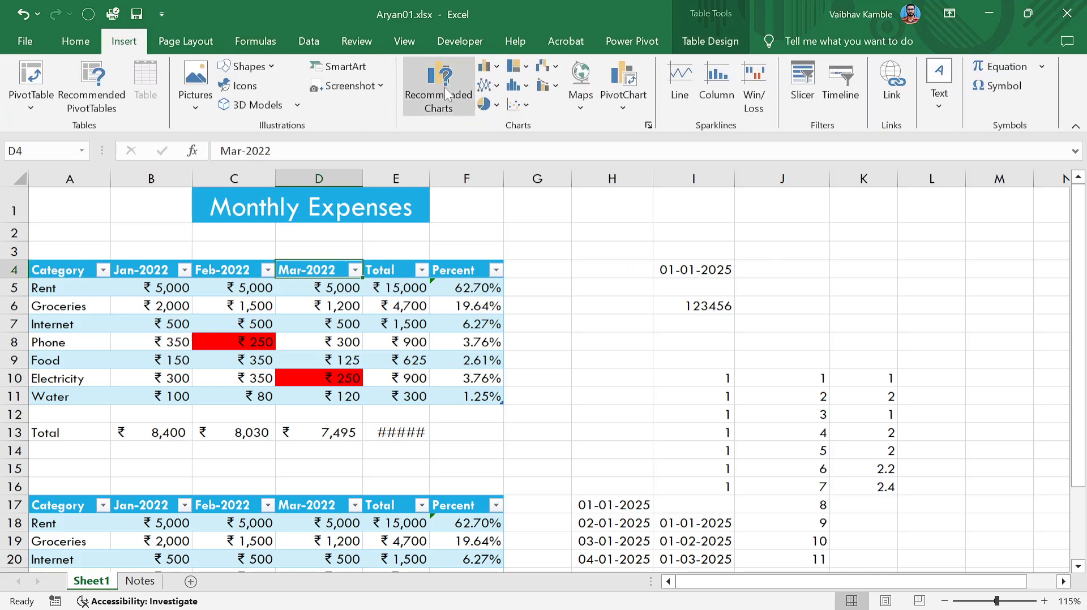
pyautogui.click(346, 45)
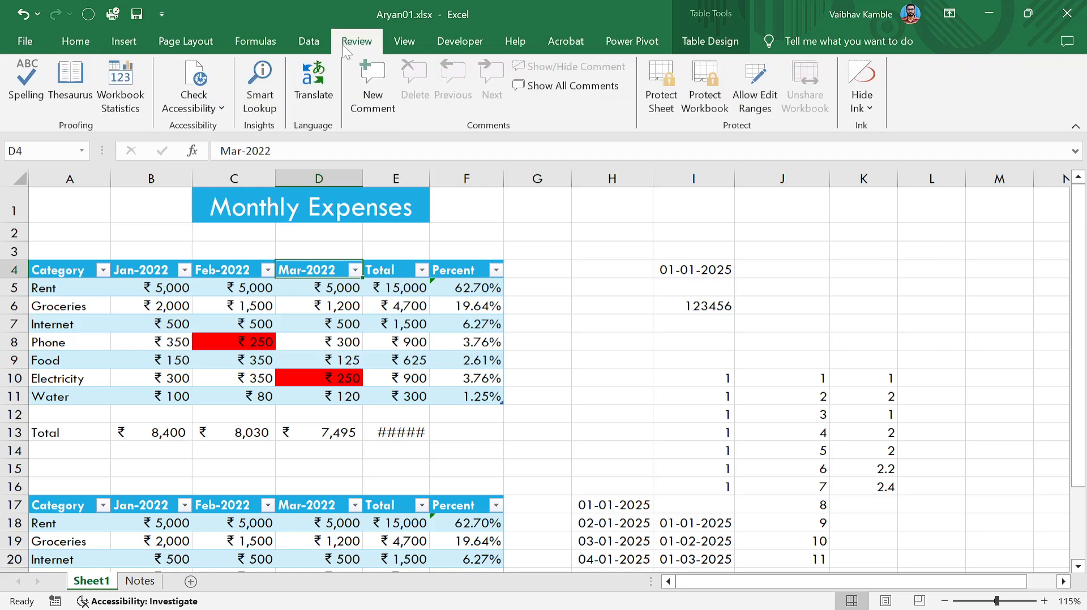
pyautogui.click(309, 42)
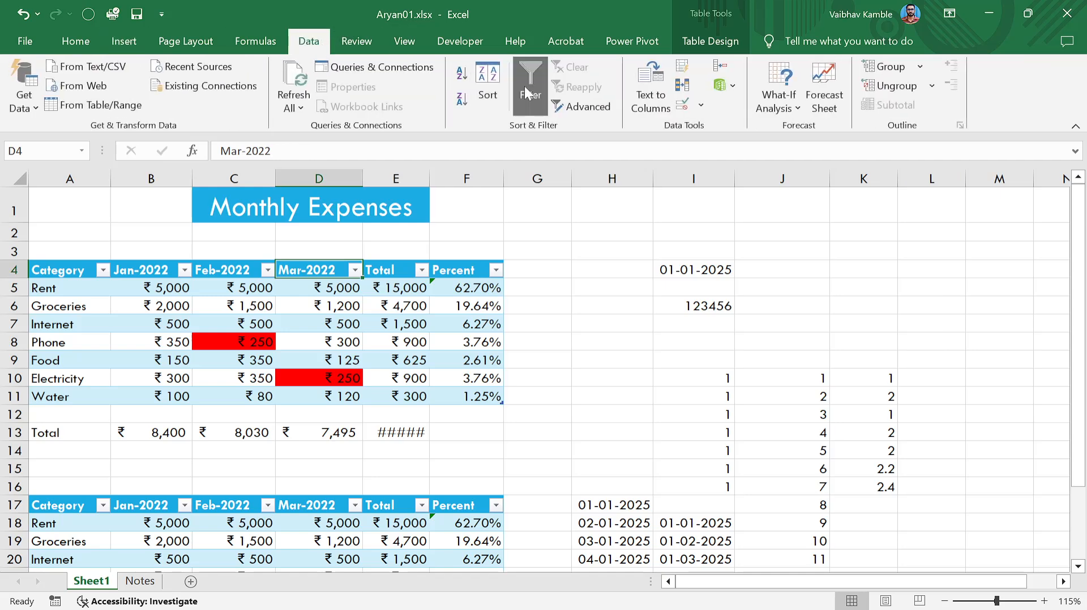
pyautogui.click(527, 93)
pyautogui.click(714, 42)
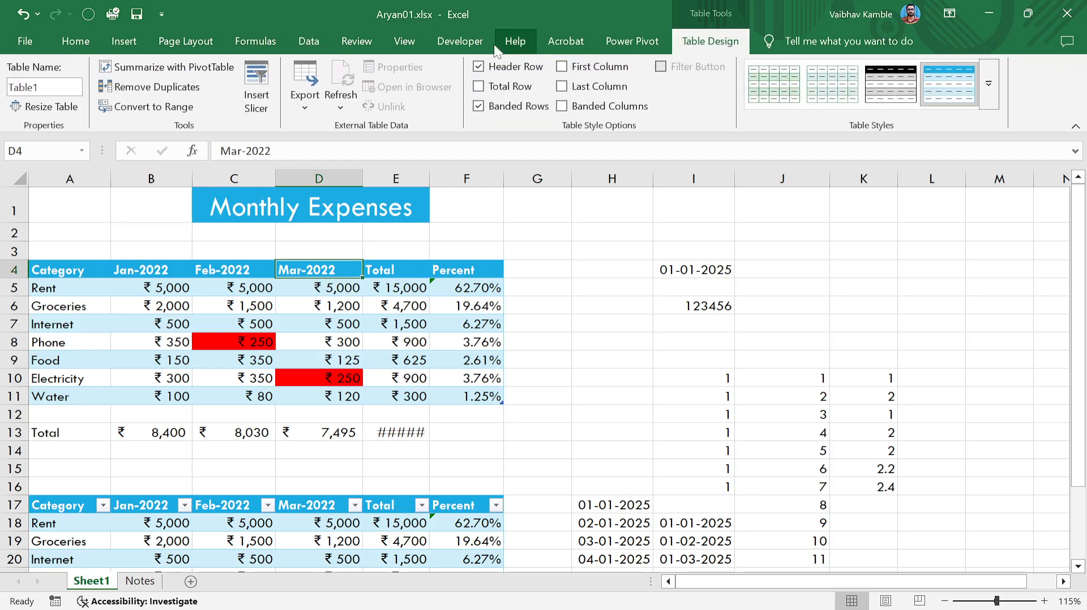
pyautogui.click(328, 39)
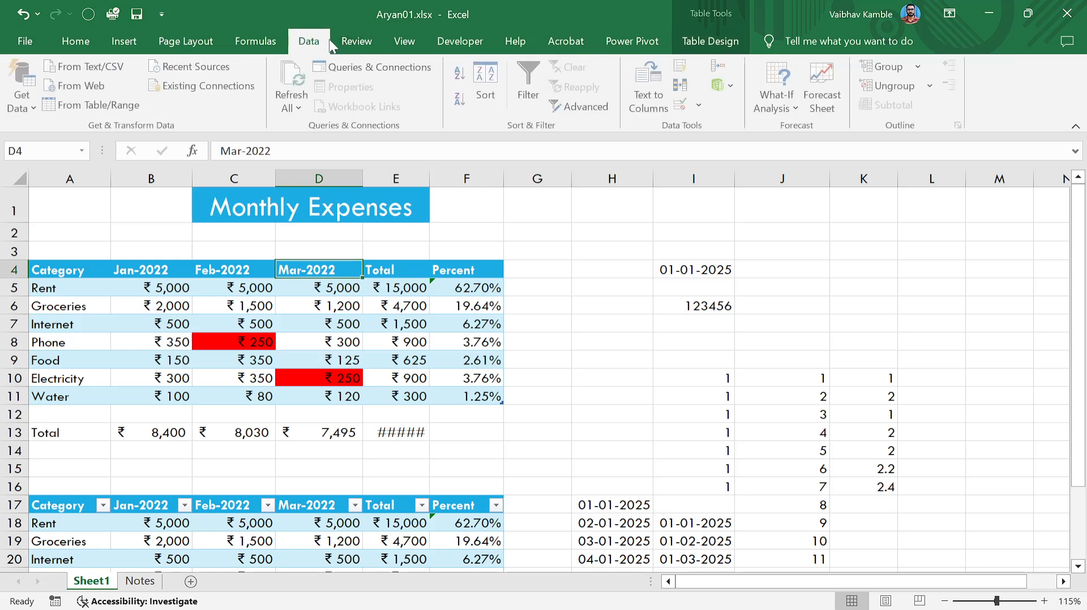
pyautogui.click(532, 85)
pyautogui.click(434, 323)
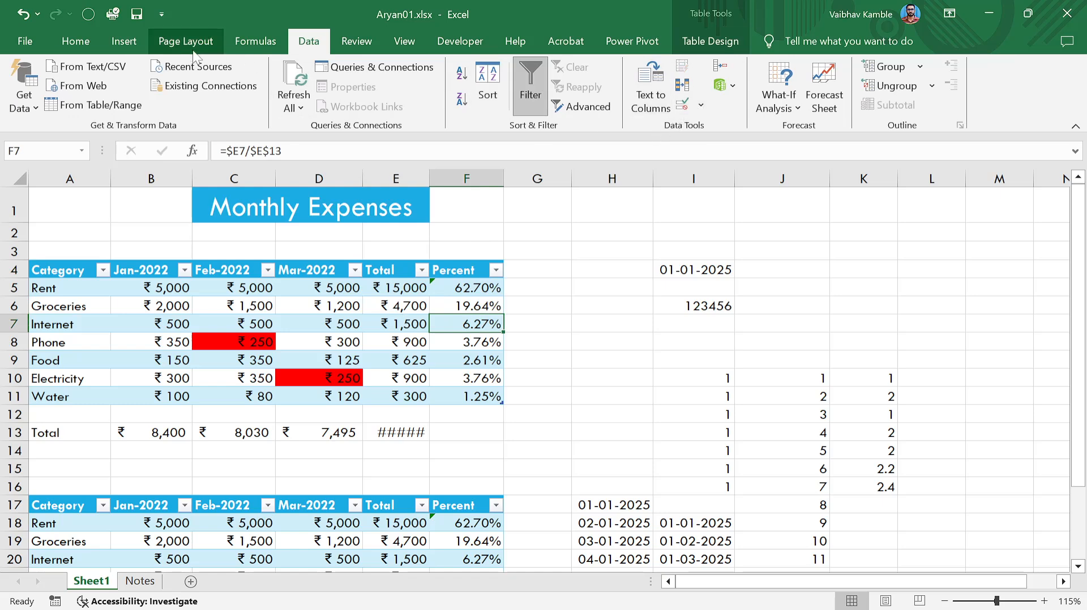
pyautogui.click(510, 317)
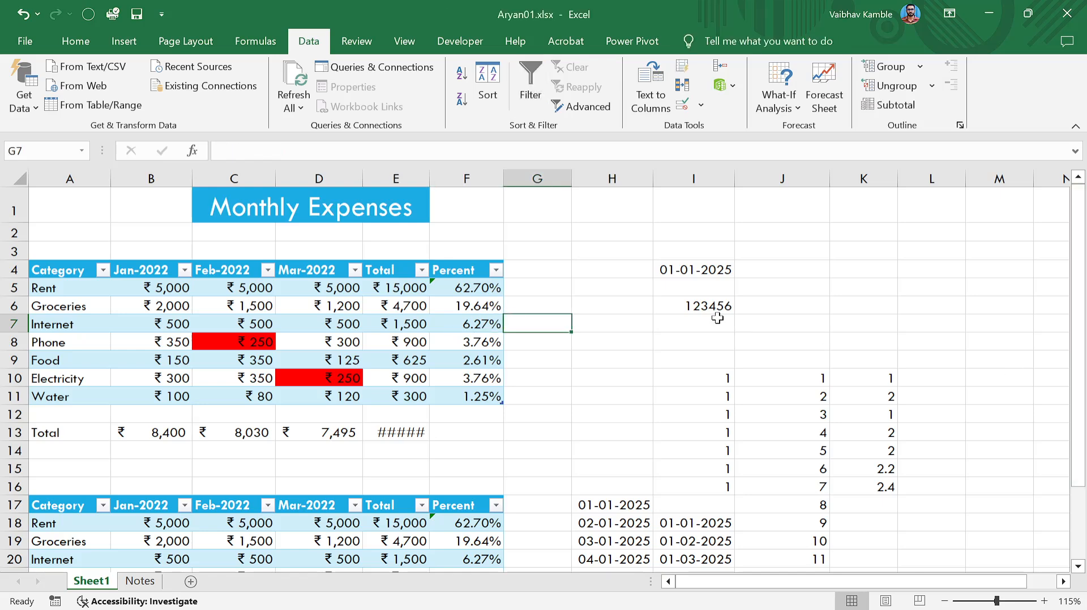
# Select A15:G28 holding the duplicate expense table and delete its contents.
pyautogui.scroll(-2, 718, 316)
pyautogui.scroll(2, 715, 317)
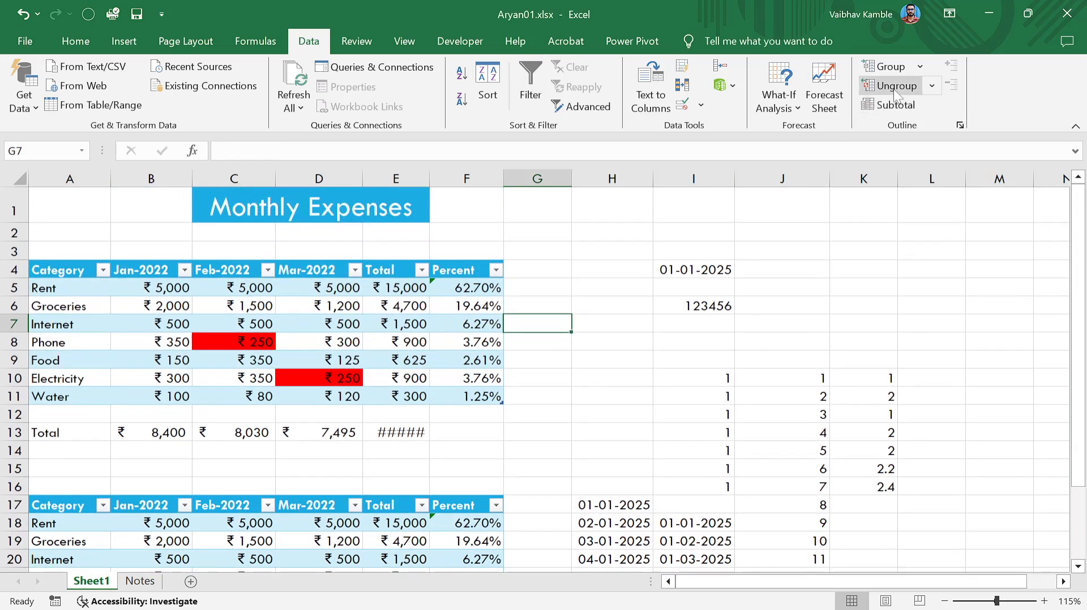
pyautogui.scroll(-2, 473, 306)
pyautogui.scroll(2, 473, 306)
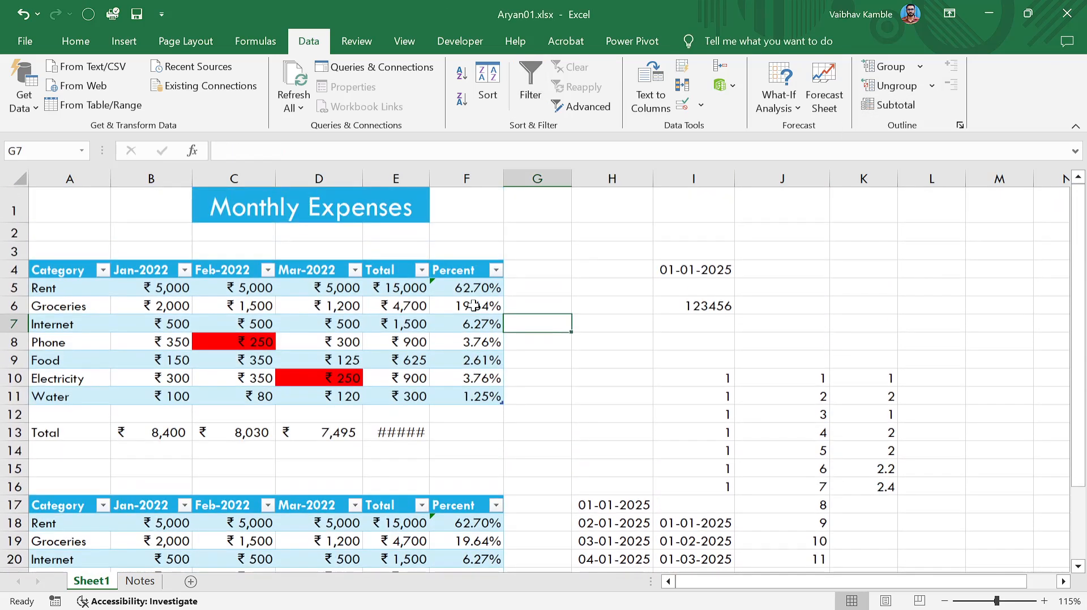
pyautogui.scroll(-3, 352, 342)
pyautogui.moveTo(46, 276); pyautogui.dragTo(522, 499)
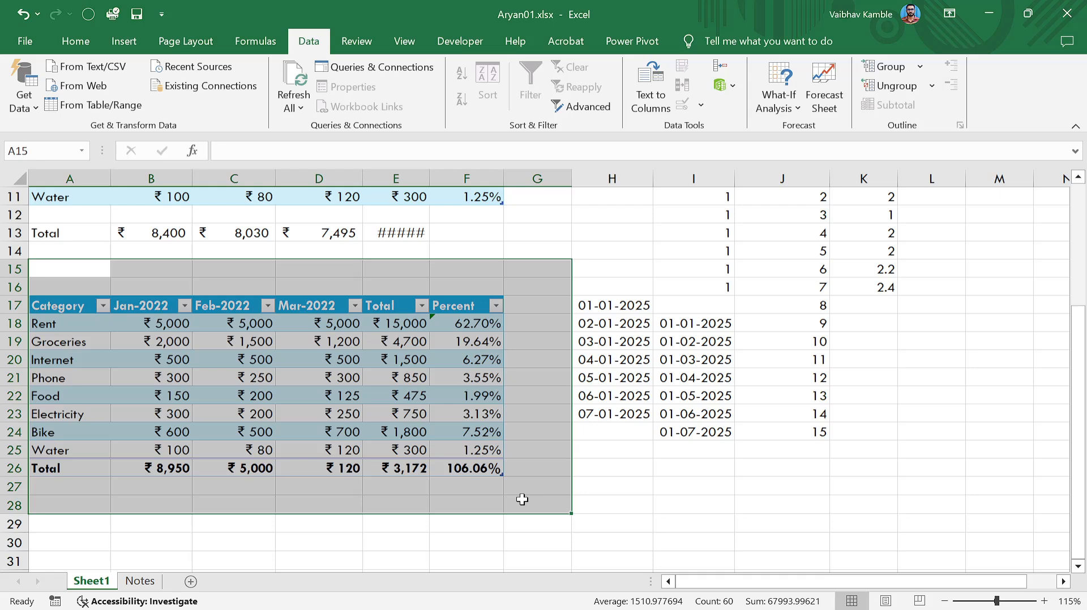
pyautogui.scroll(3, 523, 496)
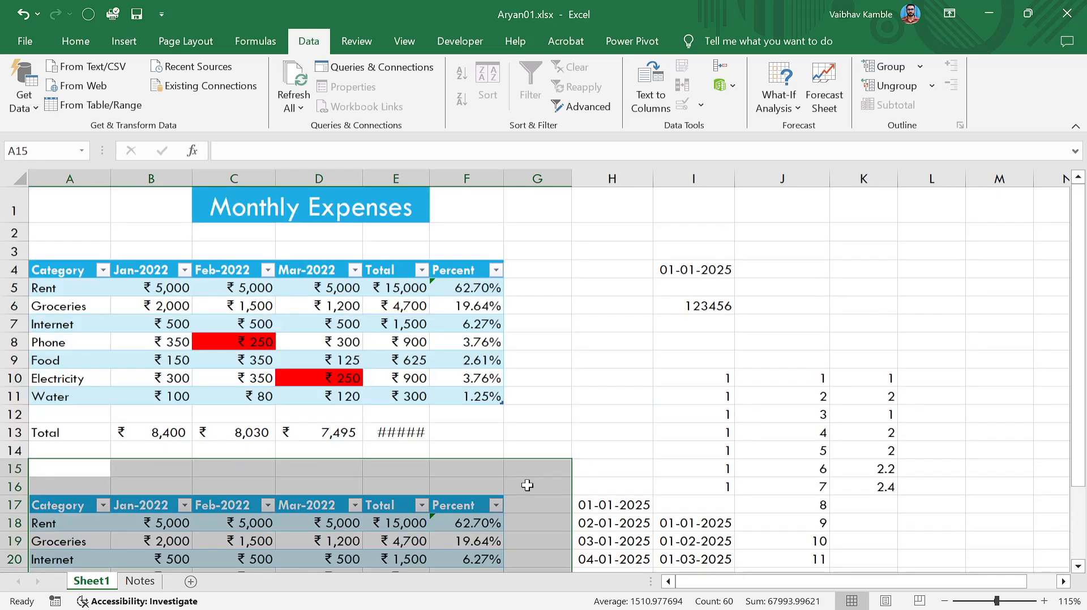
pyautogui.press('Delete')
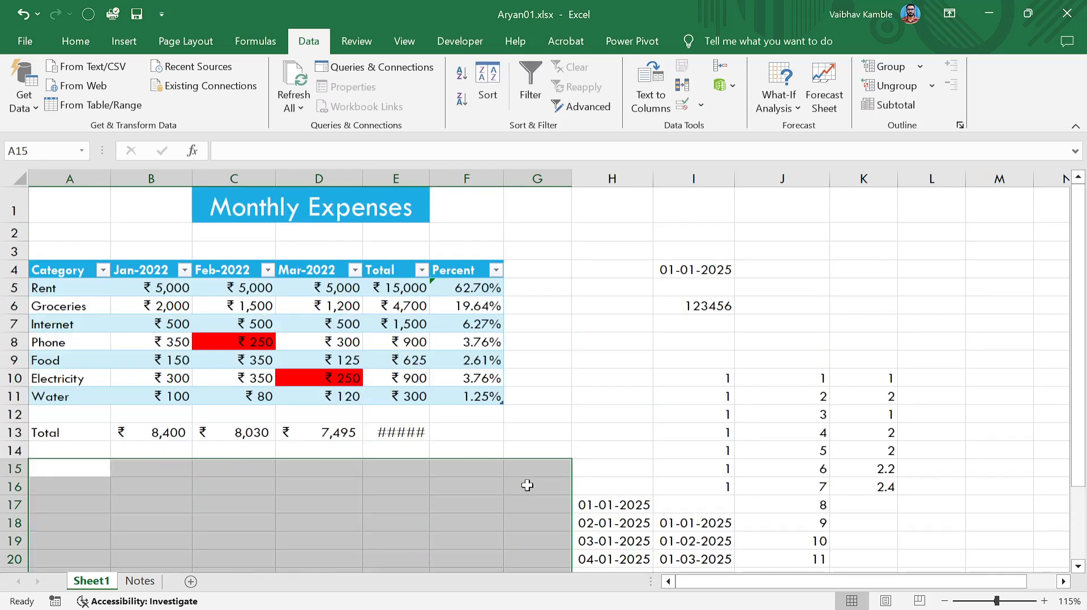
pyautogui.click(523, 450)
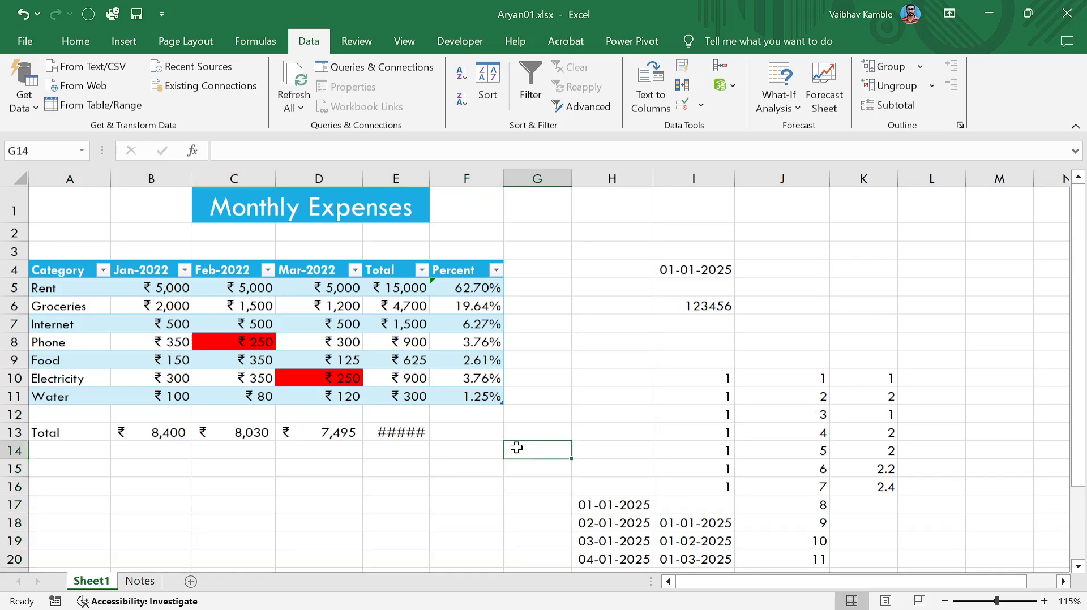
pyautogui.click(399, 430)
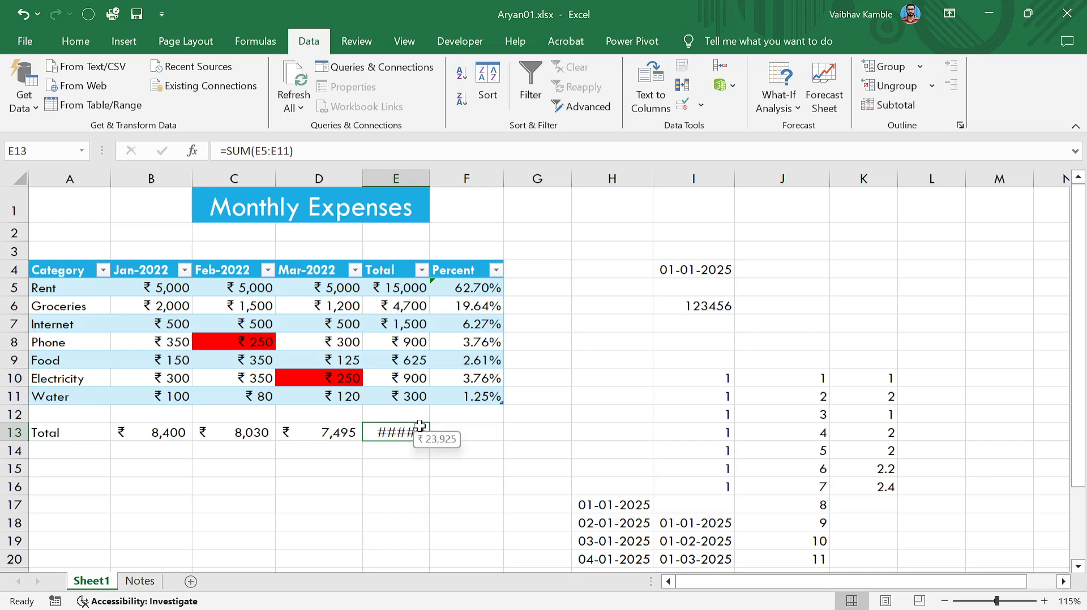
# Clear the hand-entered totals in row 13 (A13:F13).
pyautogui.press('Right')
pyautogui.hotkey('ctrl', 'shift', 'Left')
pyautogui.hotkey('ctrl', 'shift', 'Left')
pyautogui.press('BackSpace')
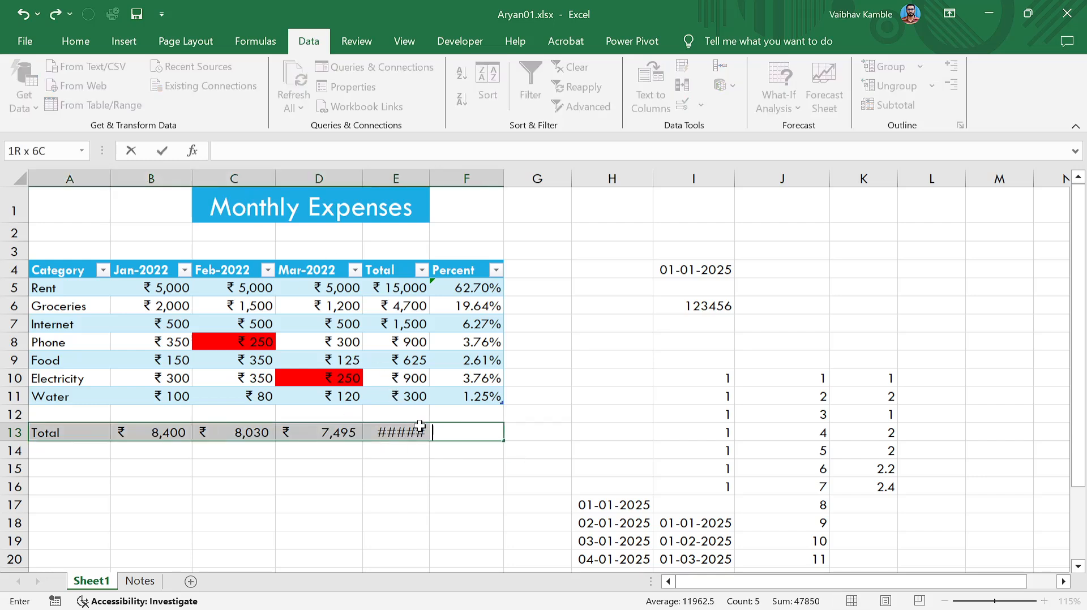
pyautogui.press('Down')
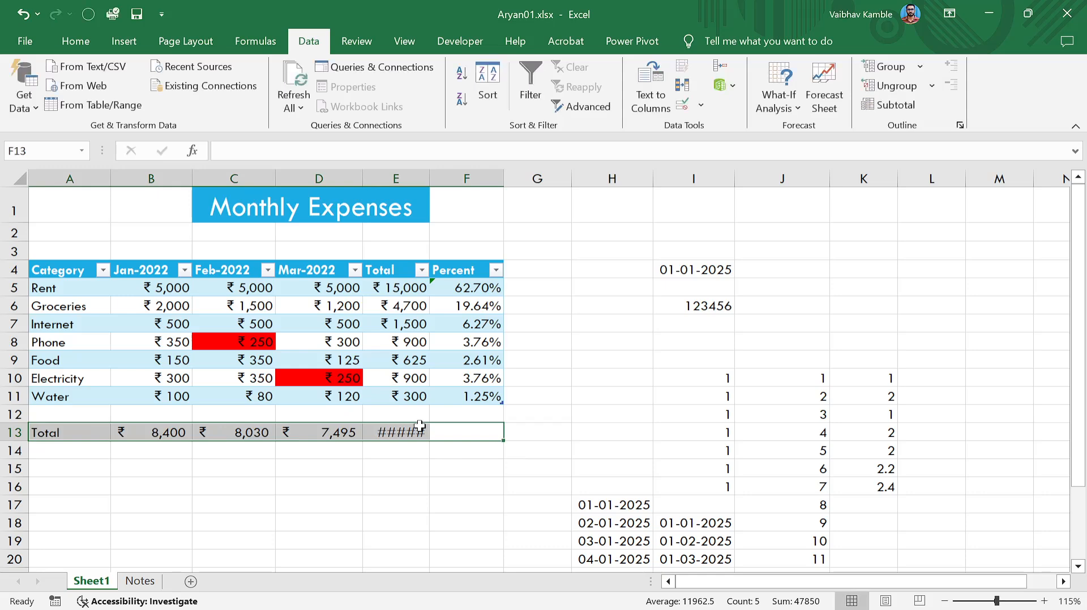
pyautogui.press('Up')
pyautogui.hotkey('ctrl', 'shift', 'Left')
pyautogui.hotkey('ctrl', 'shift', 'Left')
pyautogui.press('Delete')
pyautogui.press('Down')
pyautogui.press('Up')
pyautogui.press('Up')
pyautogui.press('Left')
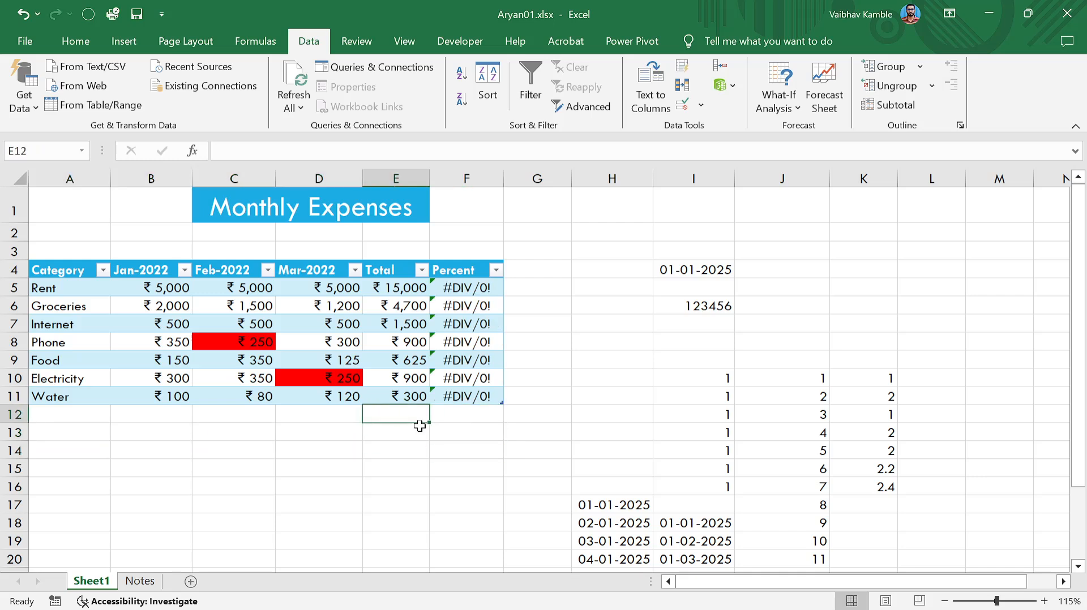
# Check the Water and Rent Percent formulas, then delete the empty row 12 with Ctrl+-.
pyautogui.click(462, 394)
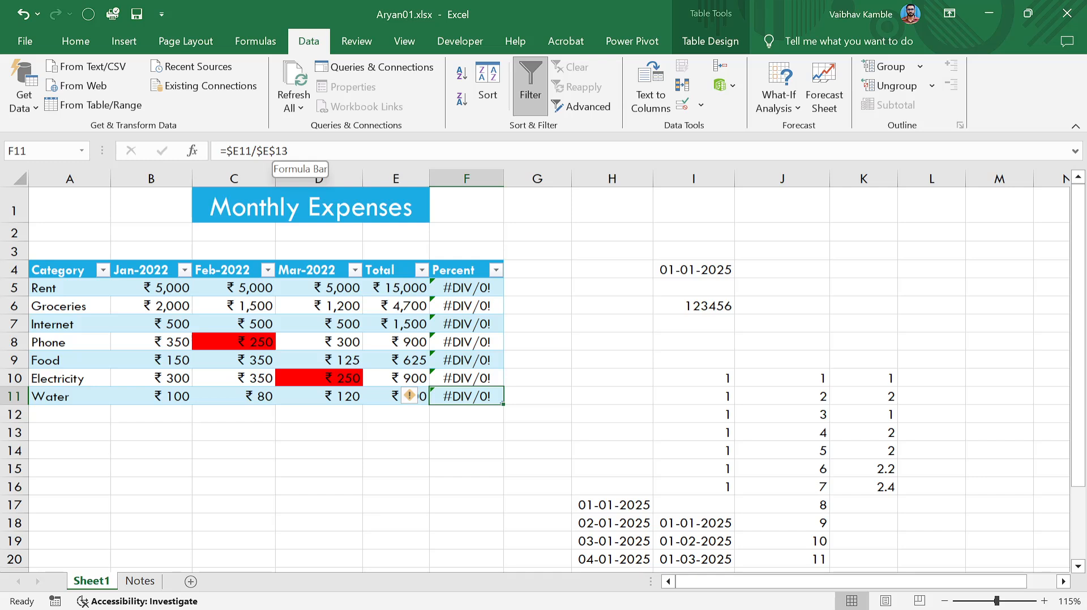
pyautogui.press('Up')
pyautogui.press('Up')
pyautogui.press('Up')
pyautogui.press('Up')
pyautogui.press('Up')
pyautogui.press('Up')
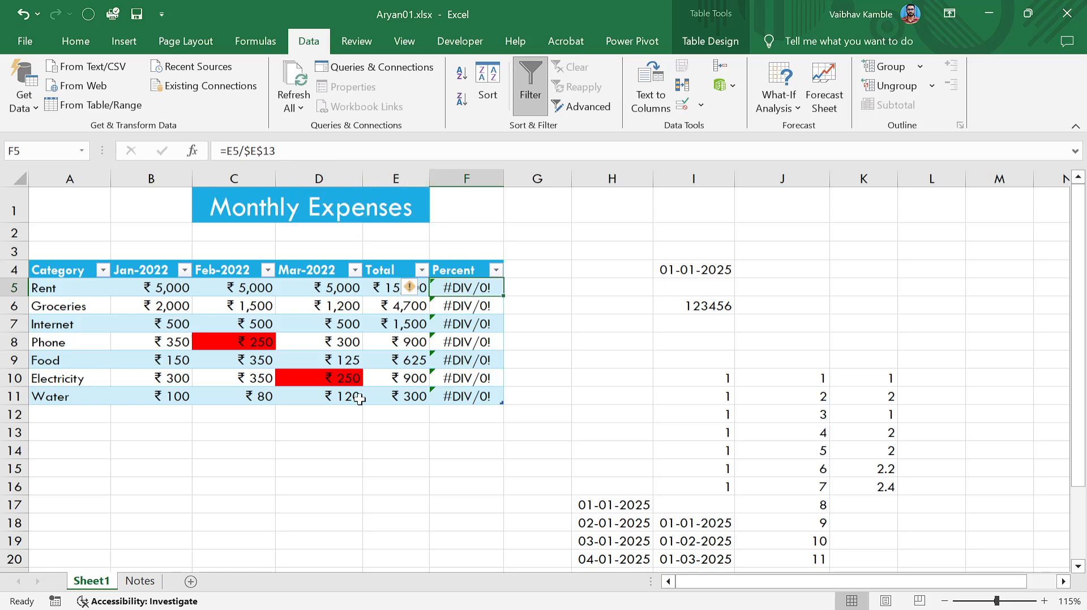
pyautogui.click(391, 431)
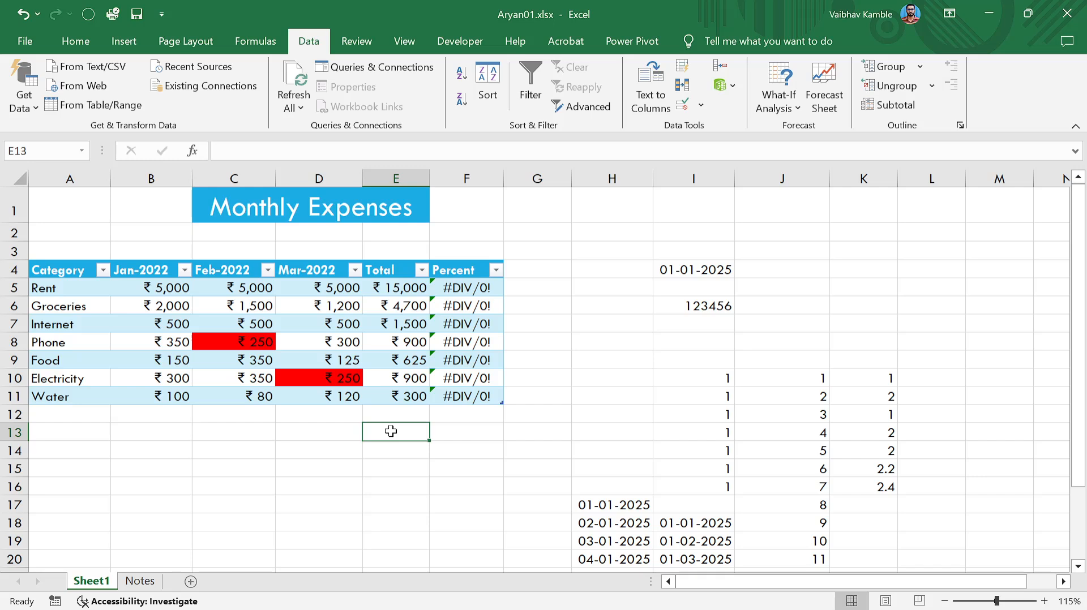
pyautogui.click(16, 414)
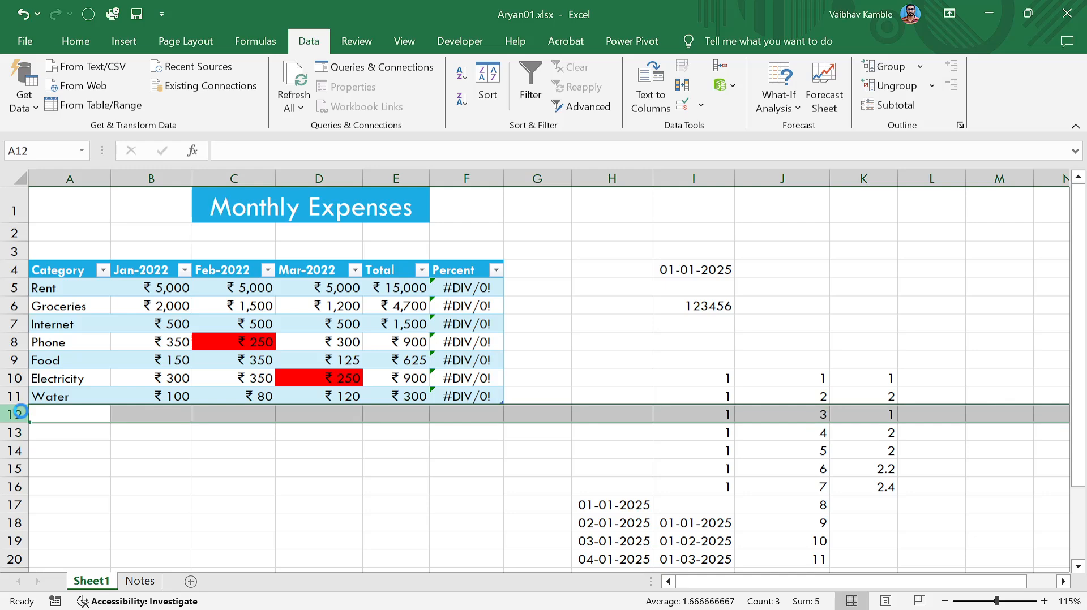
pyautogui.hotkey('ctrl', '-')
# Open the Rent percentage formula for editing to review it.
pyautogui.click(377, 433)
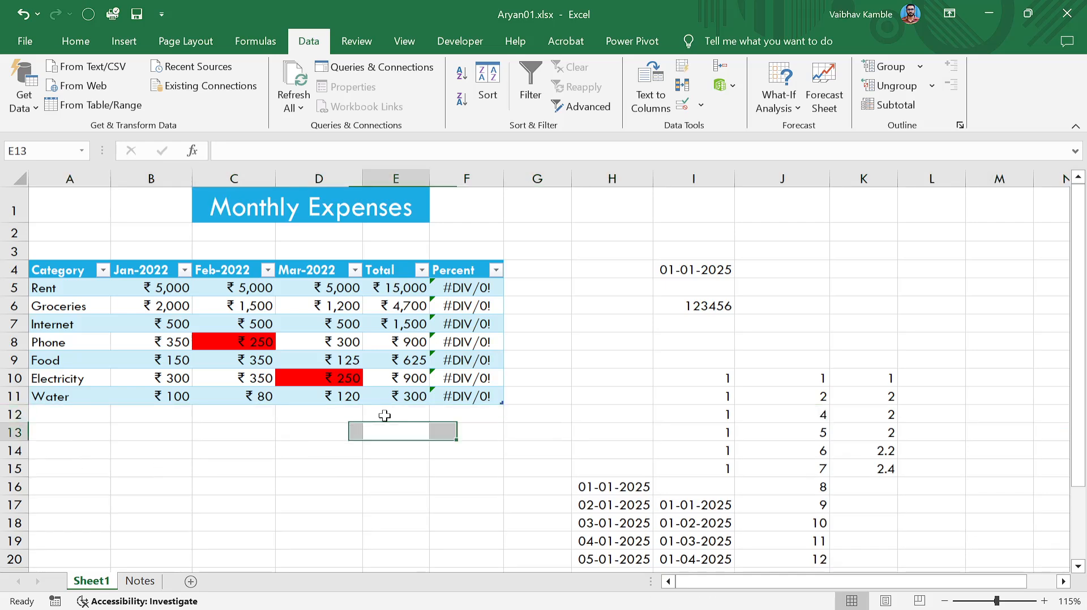
pyautogui.click(456, 286)
pyautogui.press('F2')
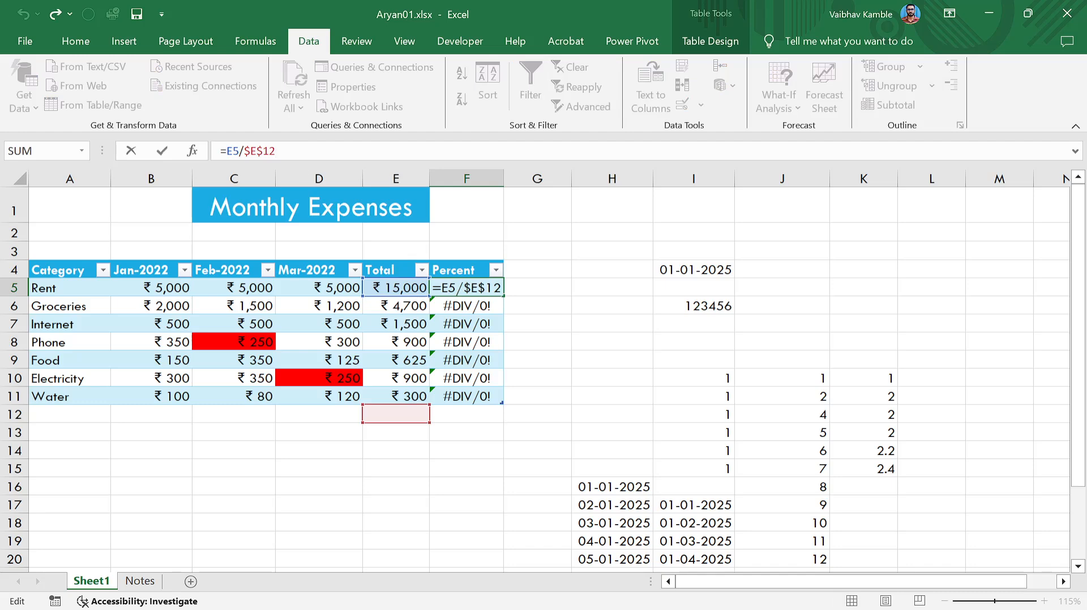
pyautogui.click(14, 415)
pyautogui.click(66, 396)
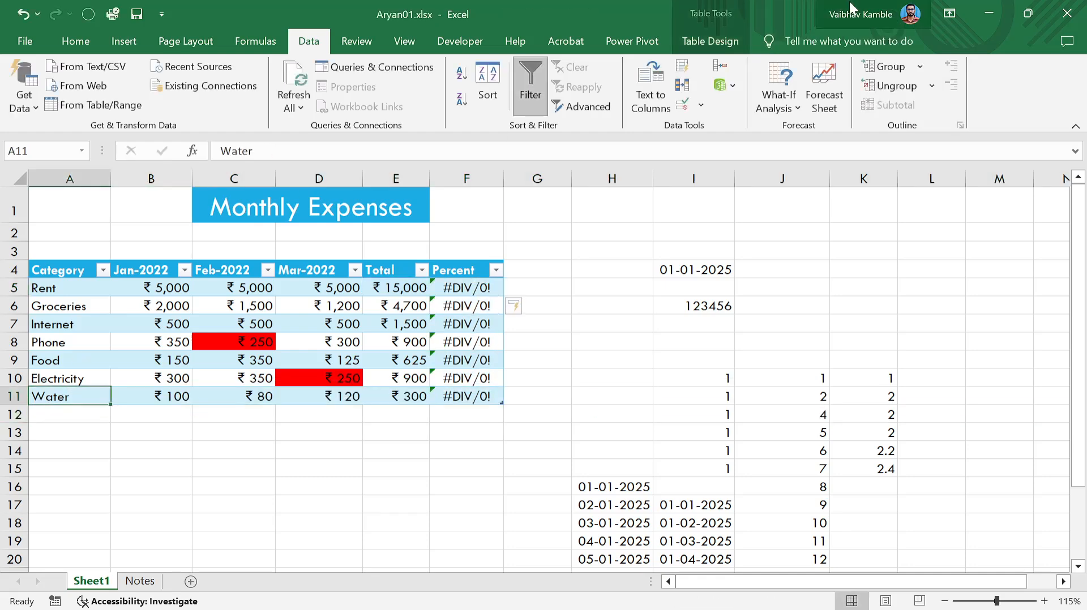
# Turn on the table's Total Row and Sum Jan-2022, Feb-2022 and Mar-2022 (8,400, 8,030, 7,495).
pyautogui.click(710, 40)
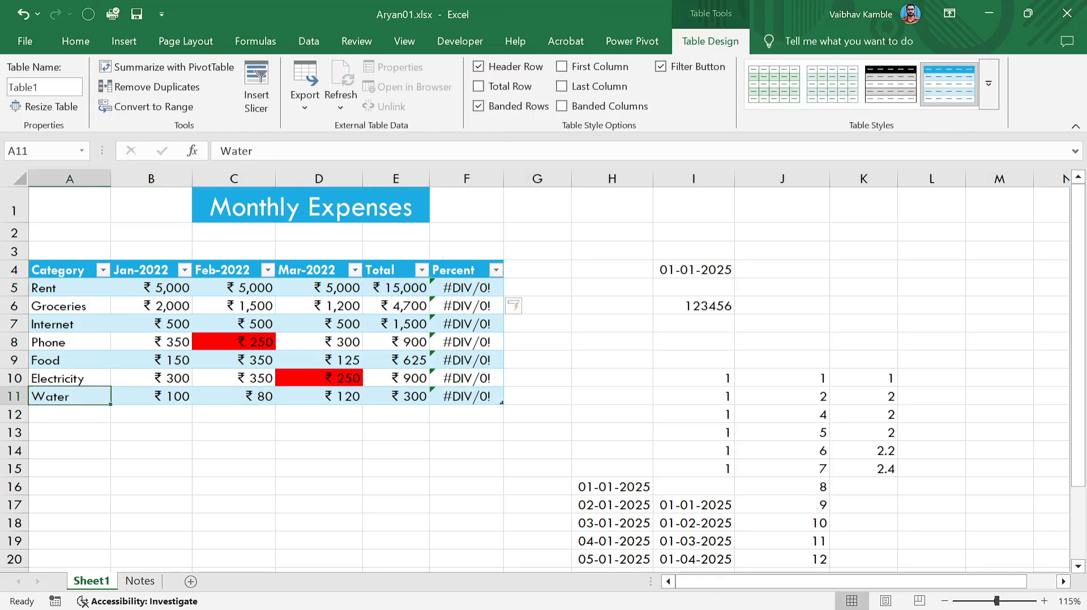
pyautogui.click(479, 86)
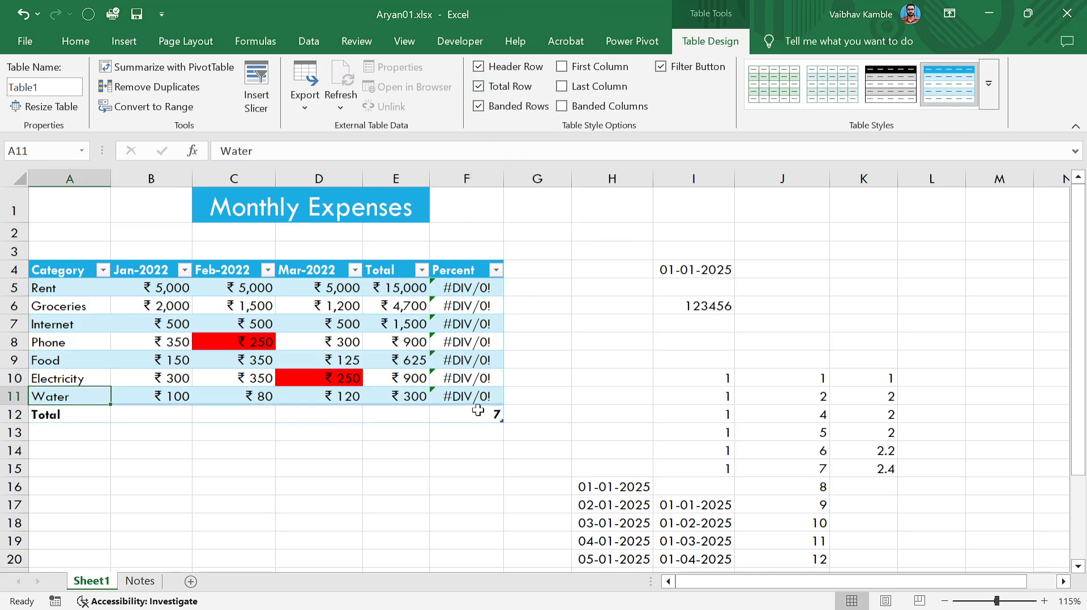
pyautogui.click(157, 417)
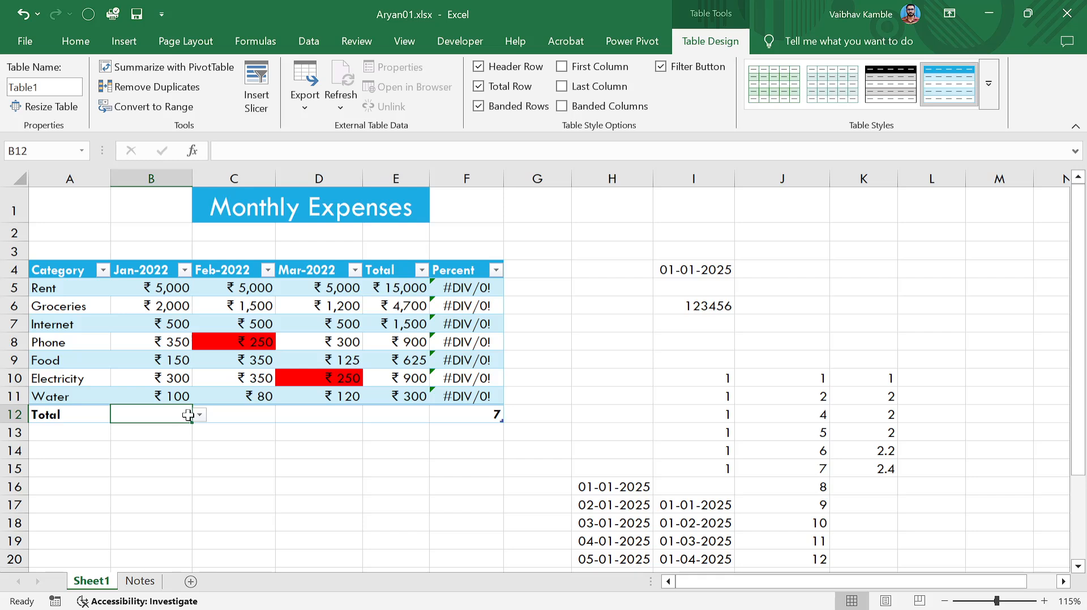
pyautogui.click(200, 415)
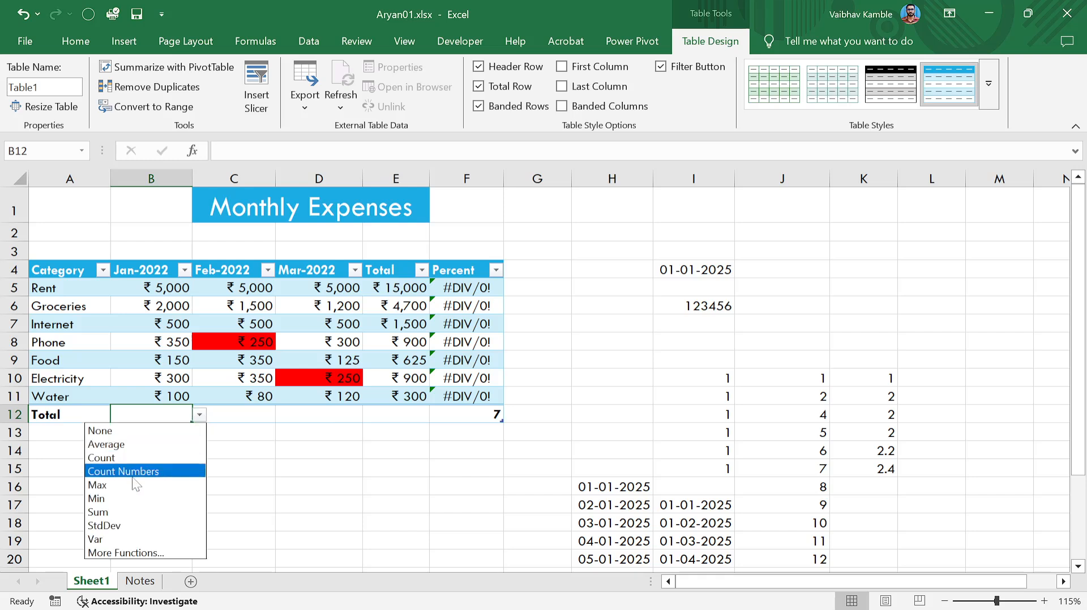
pyautogui.click(133, 512)
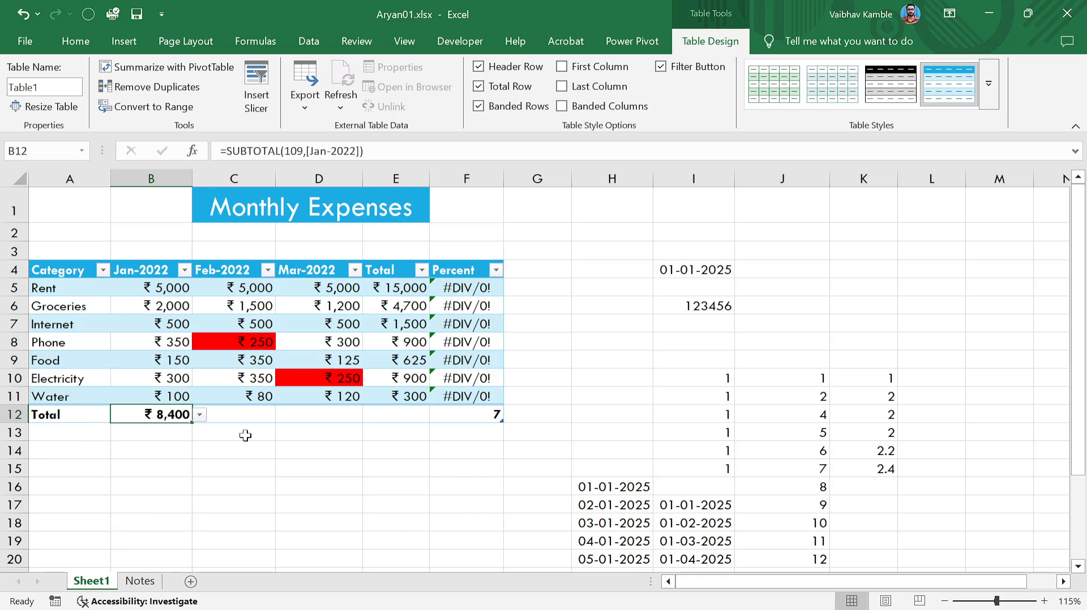
pyautogui.click(271, 420)
pyautogui.click(282, 415)
pyautogui.click(194, 511)
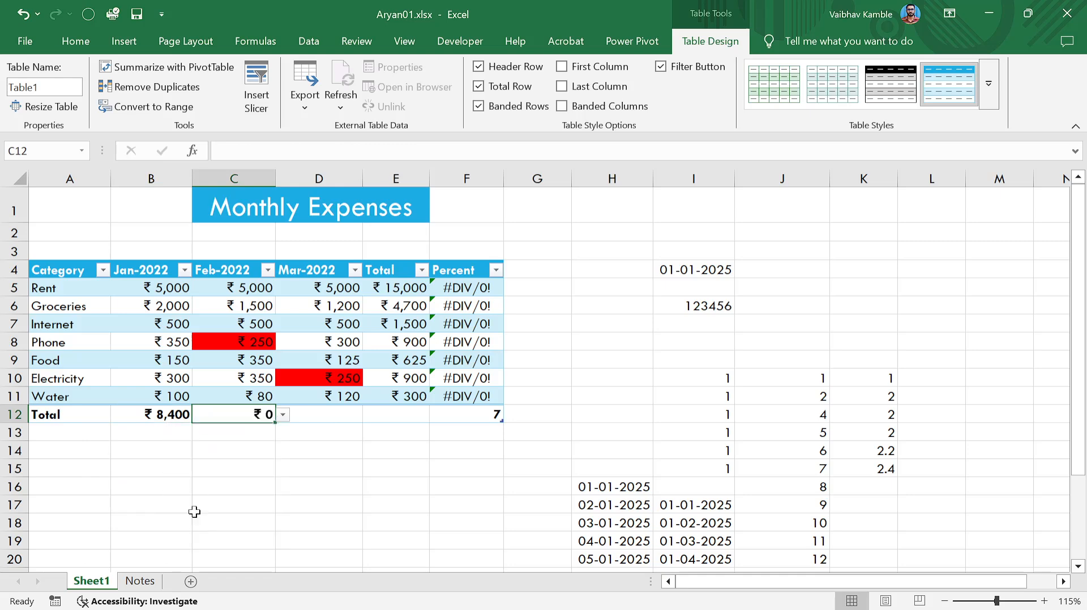
pyautogui.click(350, 417)
pyautogui.click(370, 415)
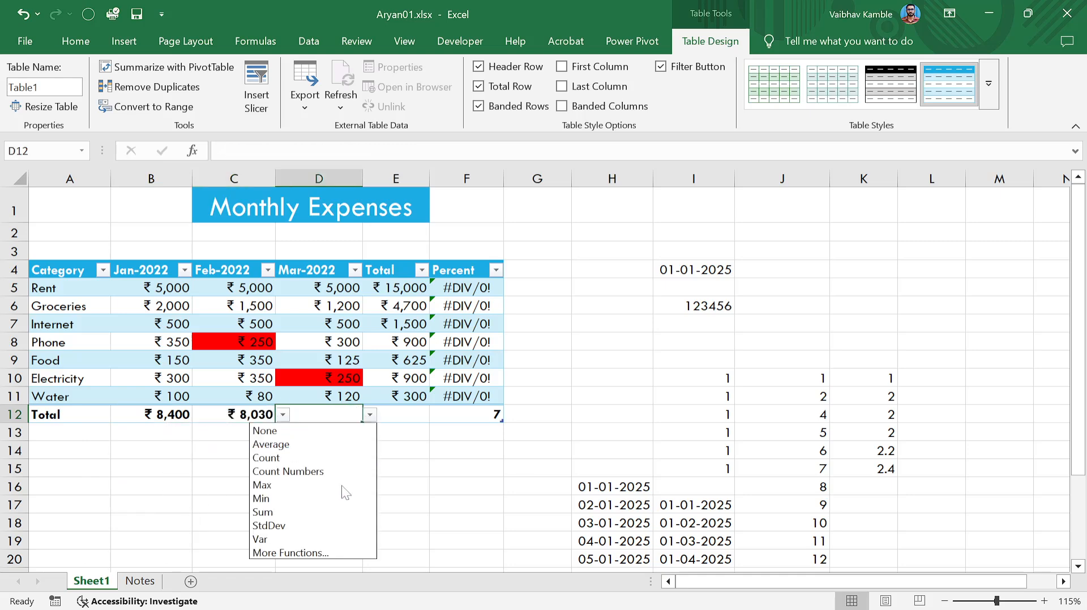
pyautogui.click(326, 512)
# Set the Total column's Total row cell to Sum, giving 23,925.
pyautogui.click(404, 414)
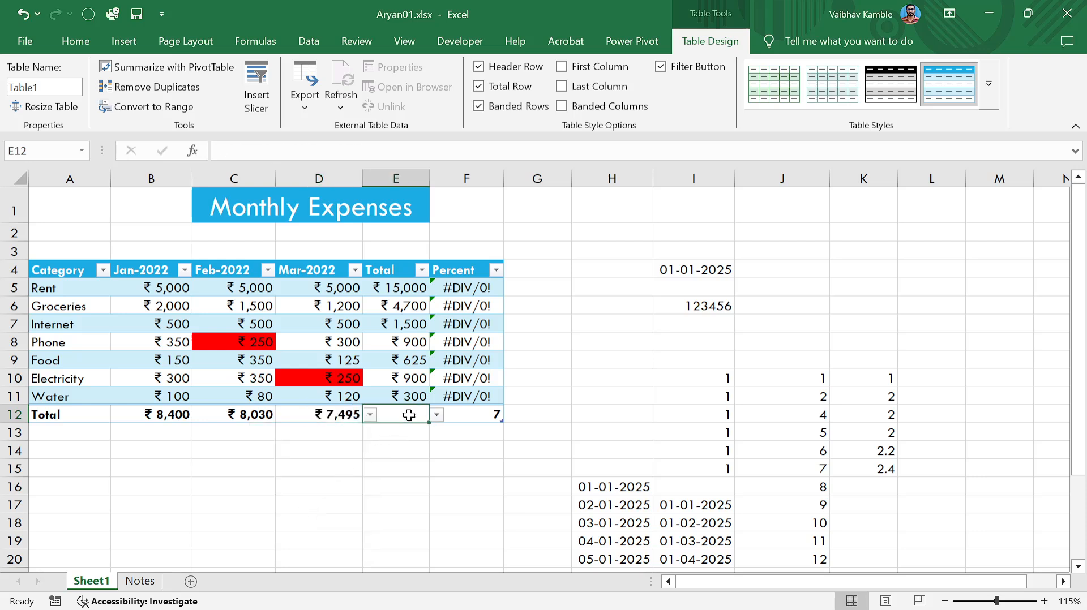
pyautogui.click(443, 416)
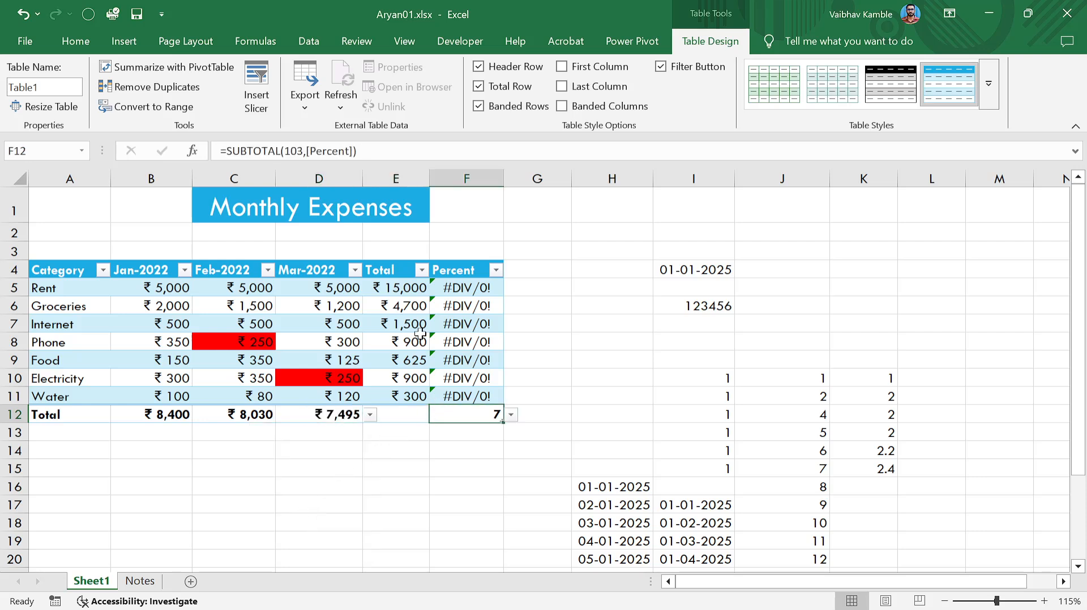
pyautogui.click(418, 411)
pyautogui.click(437, 416)
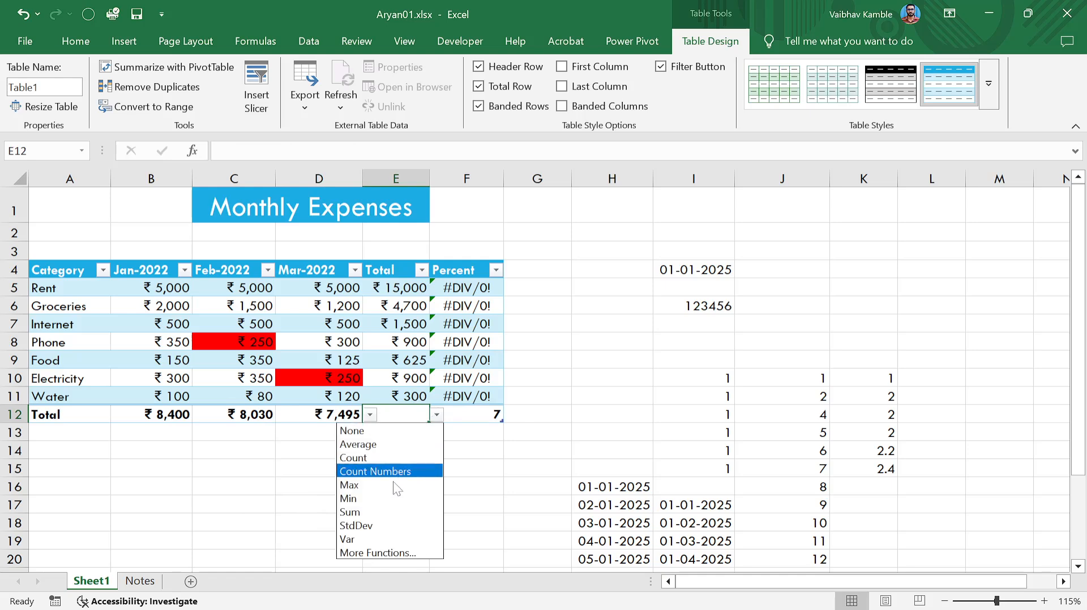
pyautogui.click(374, 512)
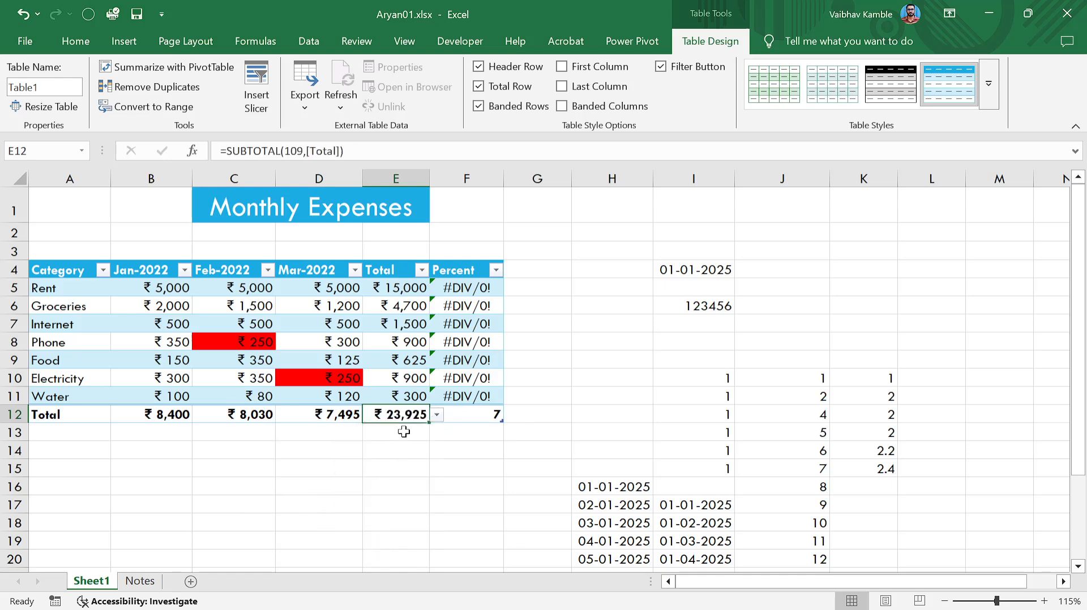
# Review the Percent formulas for Rent, Groceries and Phone, then begin editing Rent's formula.
pyautogui.click(492, 416)
pyautogui.click(399, 417)
pyautogui.click(487, 292)
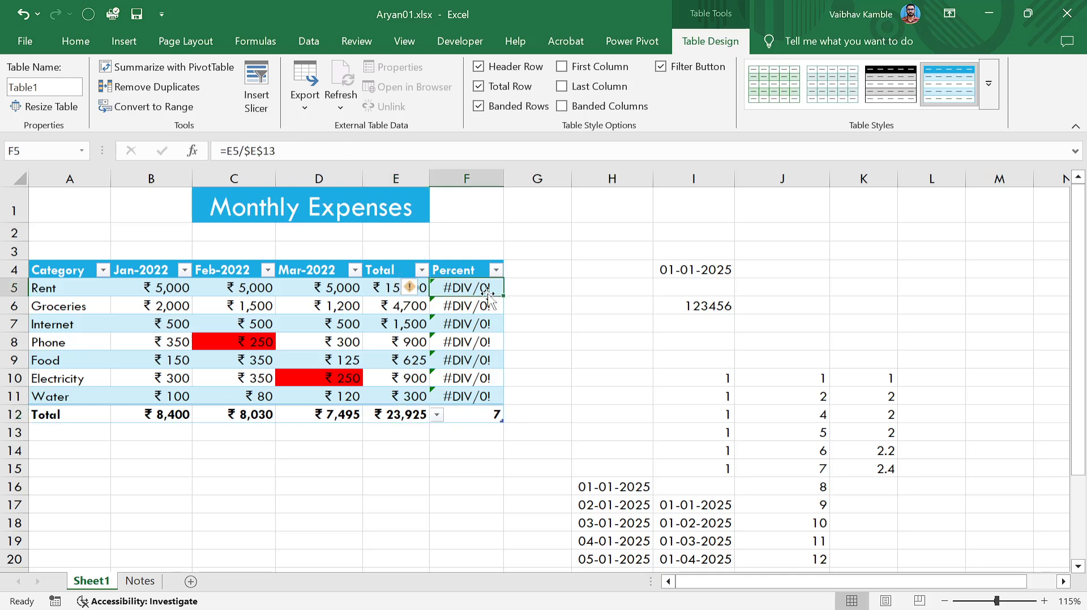
pyautogui.click(476, 315)
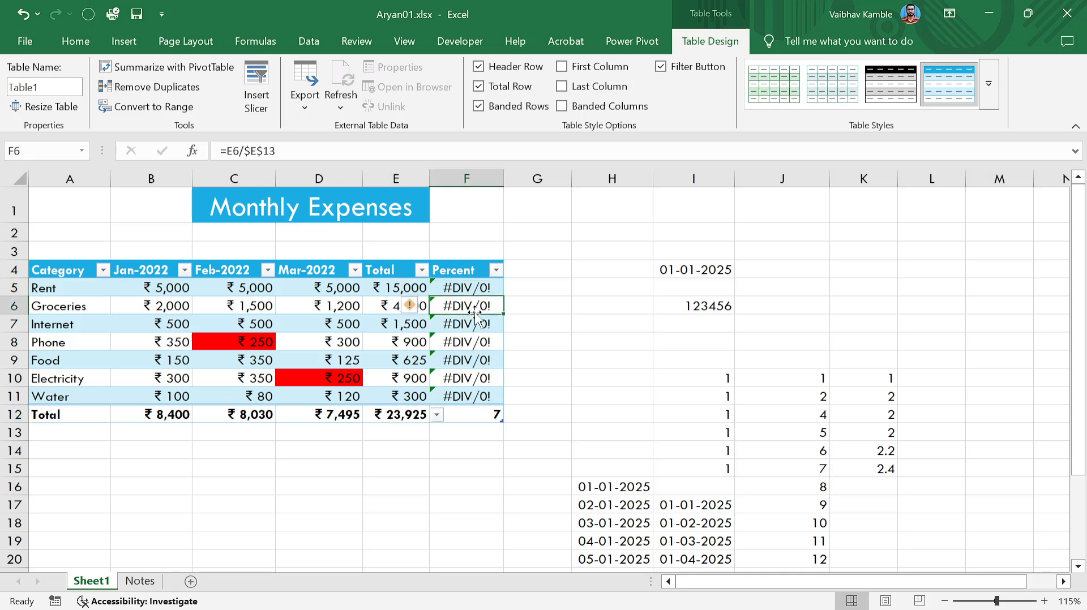
pyautogui.click(469, 346)
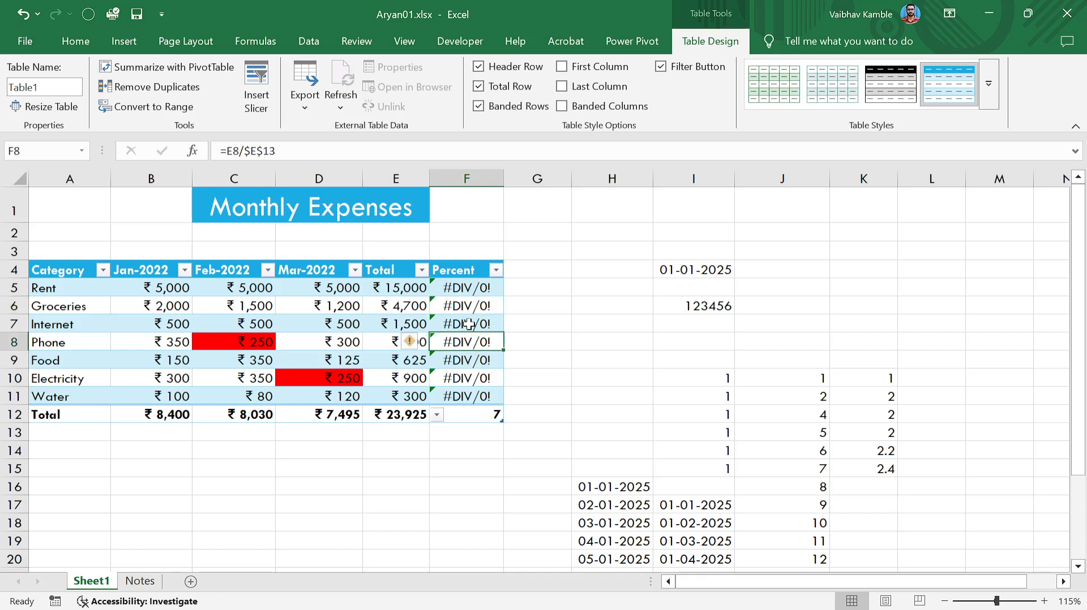
pyautogui.click(461, 290)
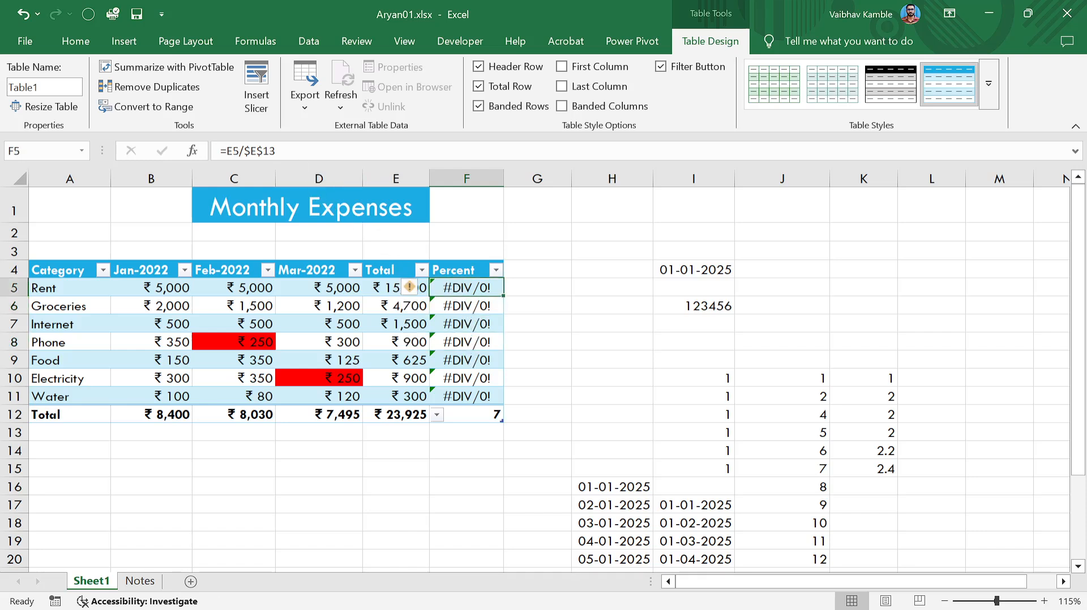
pyautogui.click(276, 151)
# Change Rent's percentage formula to reference row 12, then undo that change.
pyautogui.press('BackSpace')
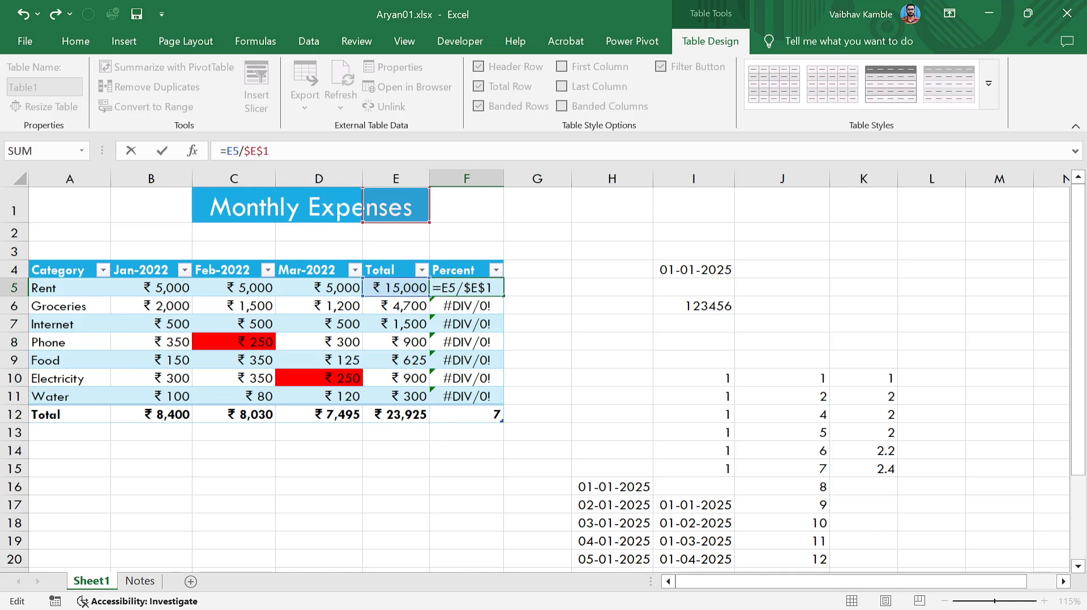
pyautogui.write('2')
pyautogui.press('Return')
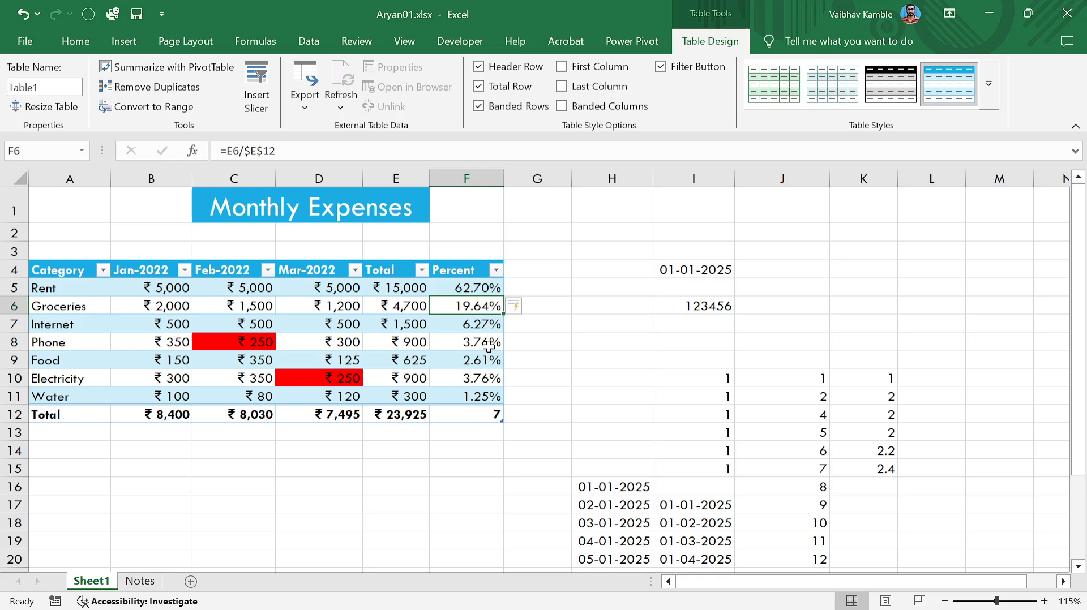
pyautogui.hotkey('ctrl', 'z')
pyautogui.hotkey('ctrl', 'z')
# Point the Food percentage formula at row 12's total, then select the Percent Total cell F12.
pyautogui.click(490, 344)
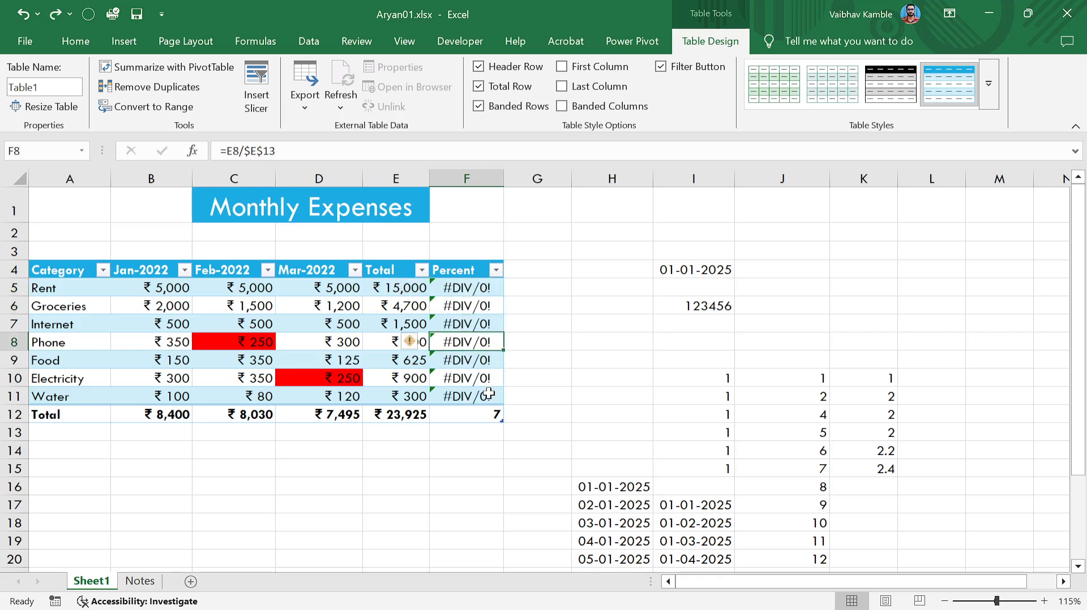
pyautogui.click(480, 360)
pyautogui.click(309, 152)
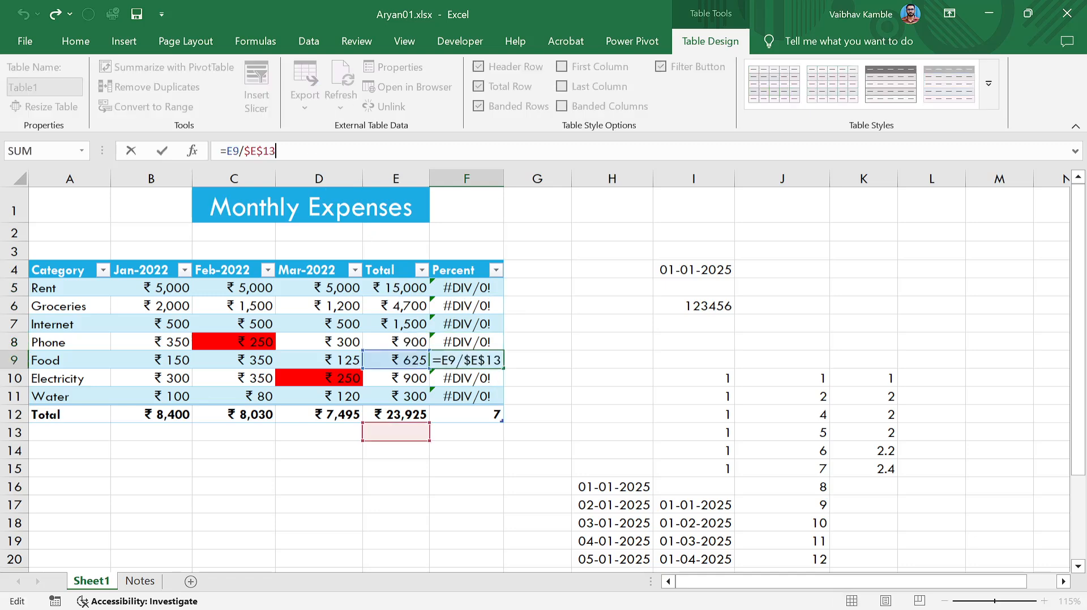
pyautogui.press('BackSpace')
pyautogui.write('2')
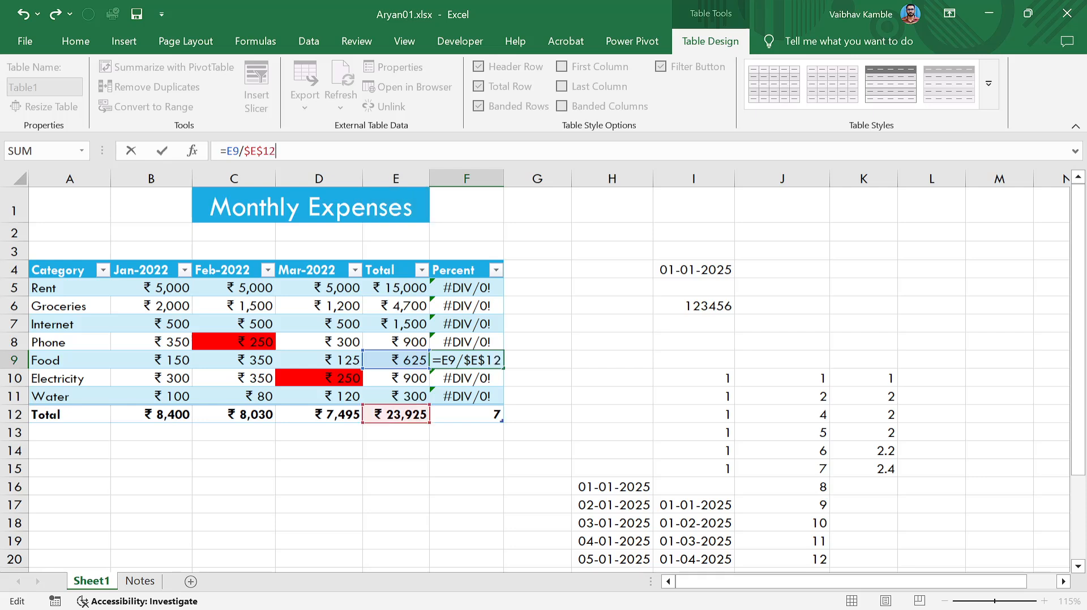
pyautogui.press('Return')
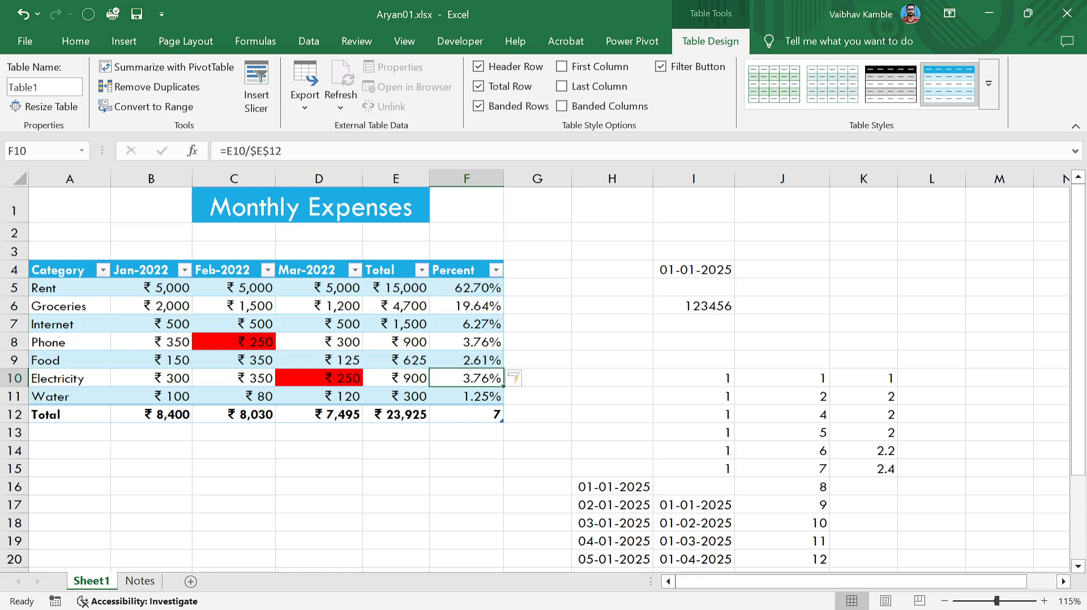
pyautogui.click(492, 416)
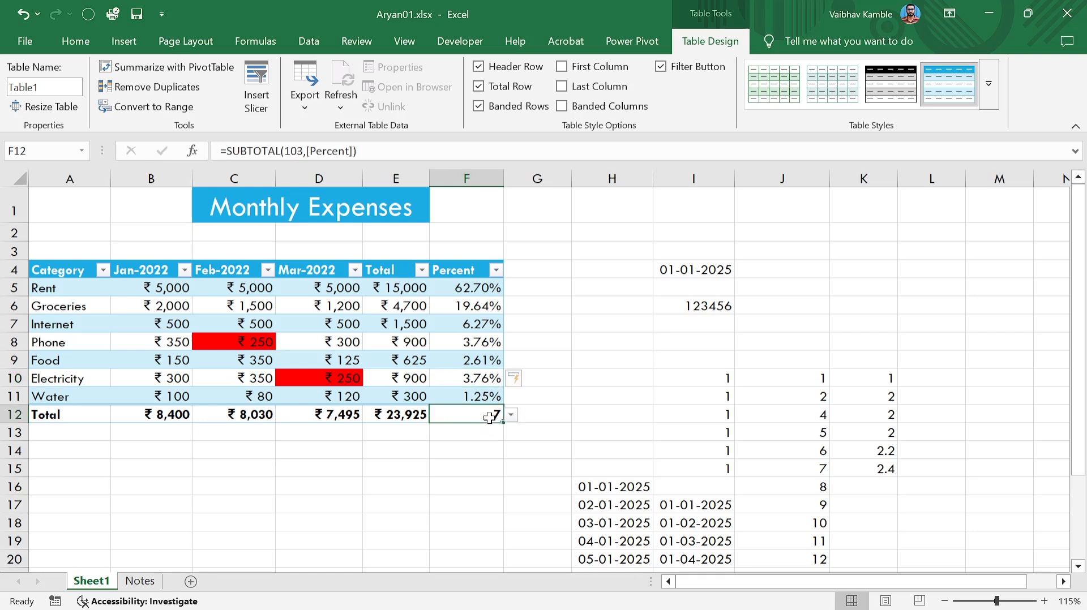
pyautogui.click(510, 417)
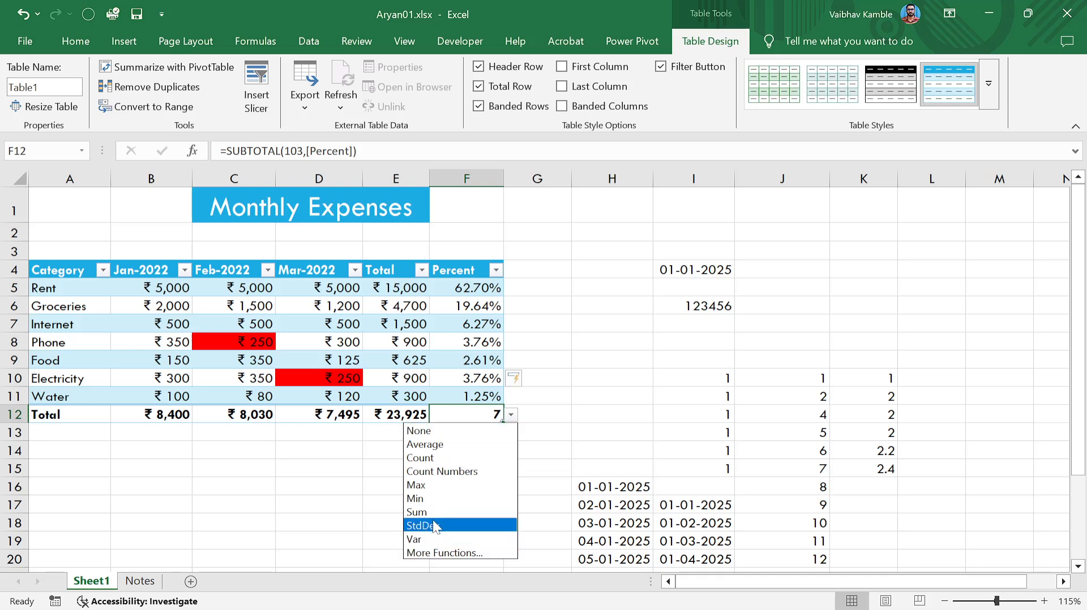
pyautogui.click(453, 553)
pyautogui.scroll(-1, 661, 260)
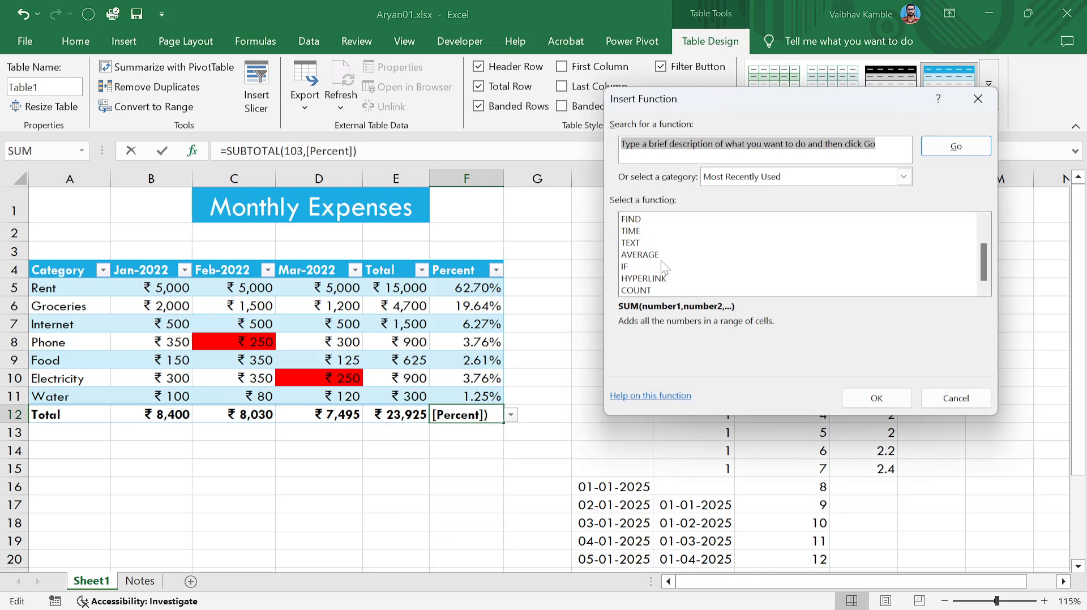
pyautogui.scroll(1, 661, 261)
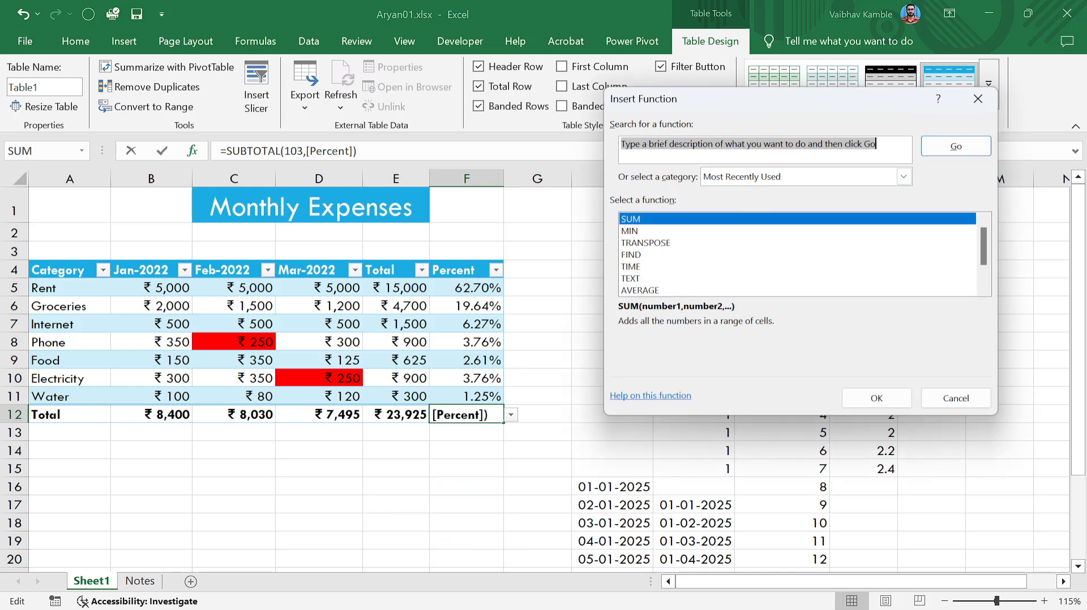
pyautogui.scroll(-1, 681, 235)
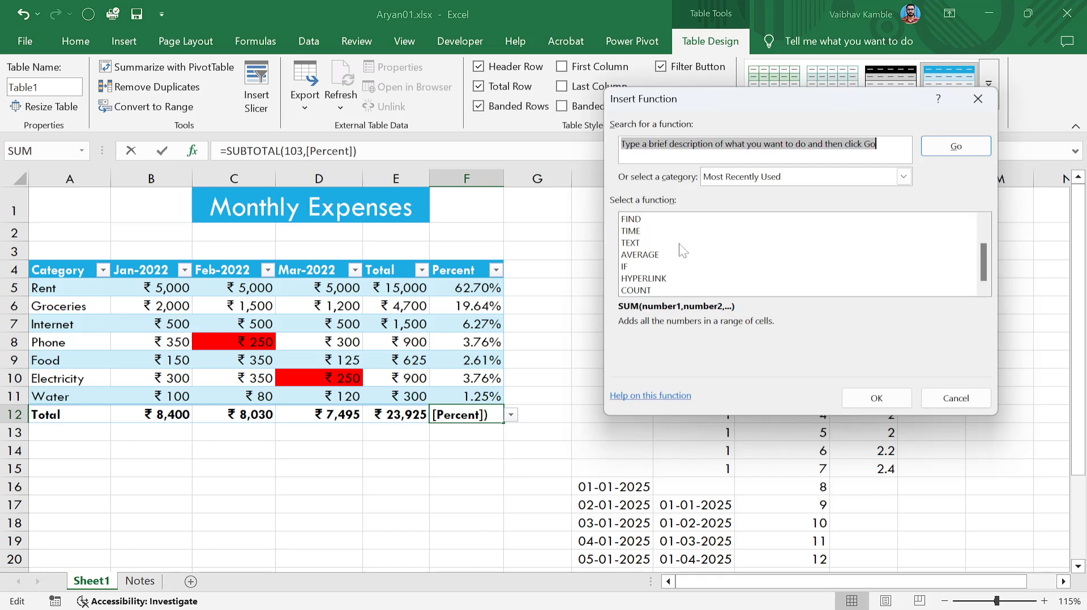
pyautogui.scroll(1, 681, 256)
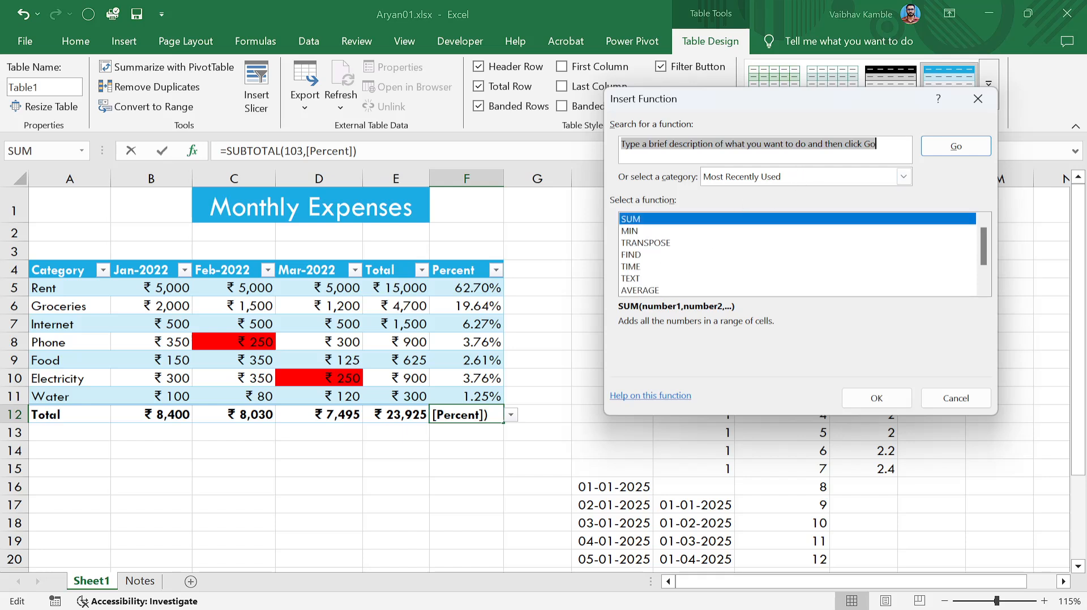
pyautogui.write('percentage')
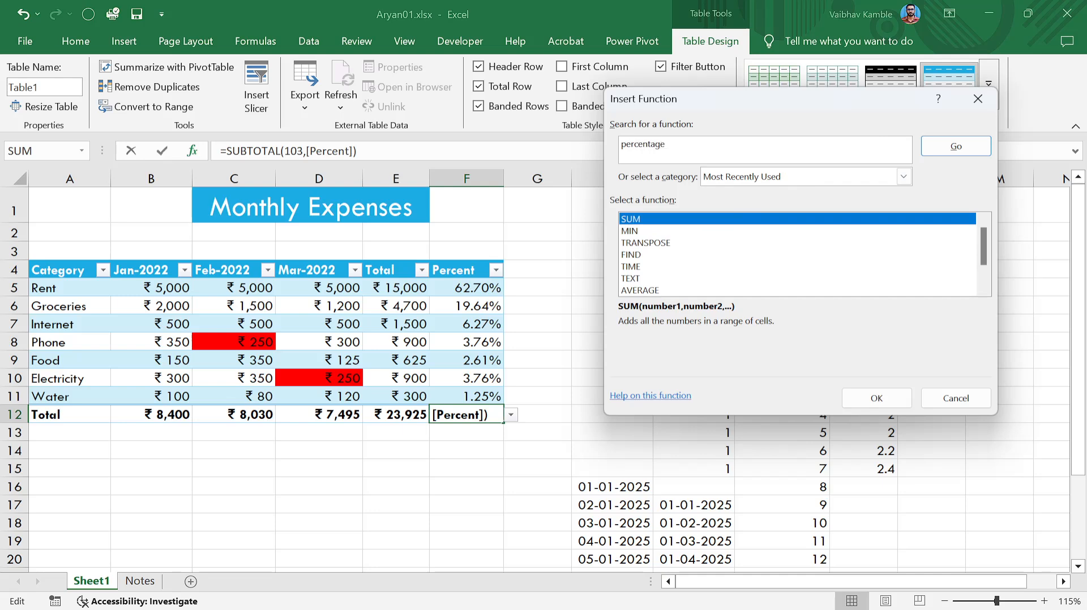
pyautogui.click(958, 149)
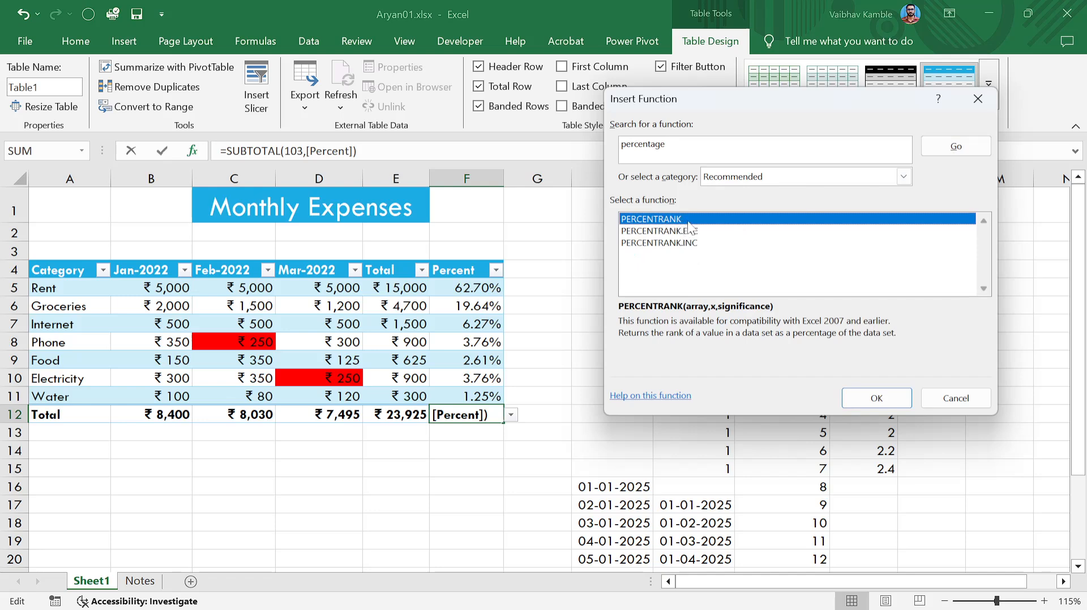
pyautogui.click(903, 177)
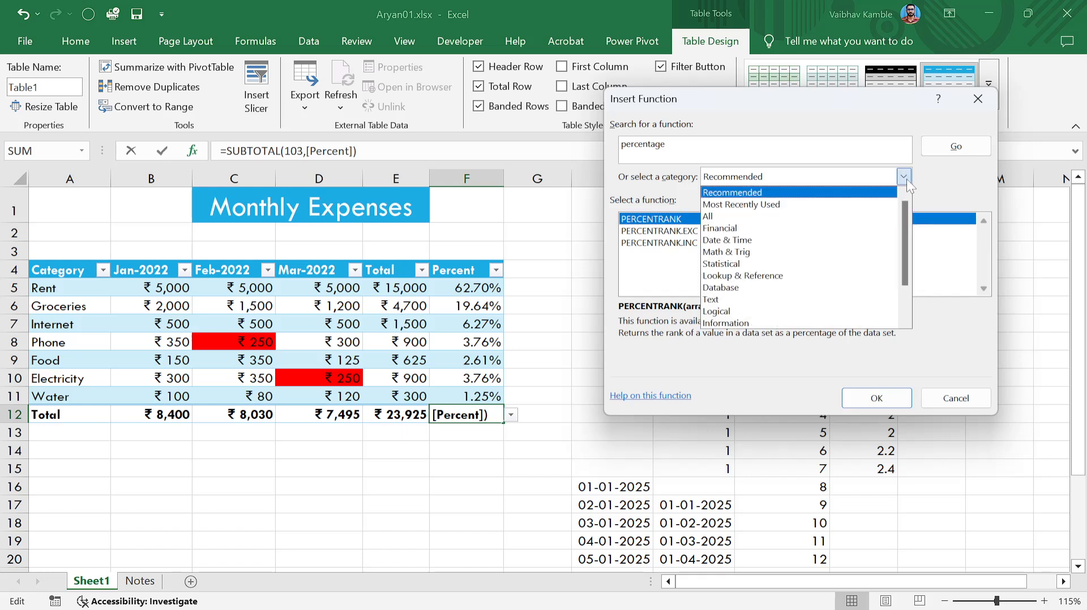
pyautogui.scroll(-2, 776, 261)
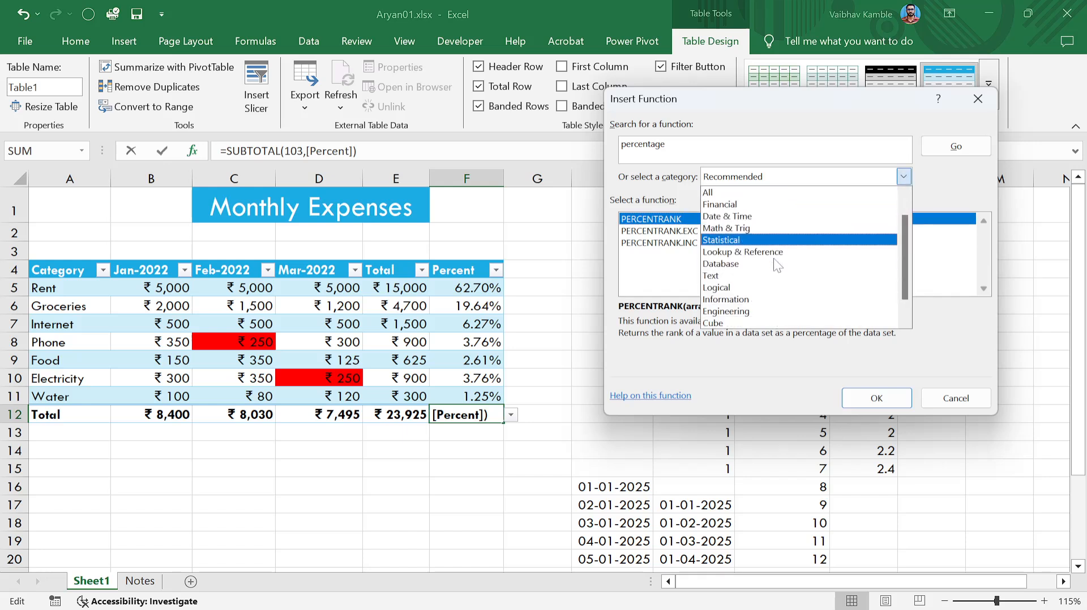
pyautogui.click(905, 177)
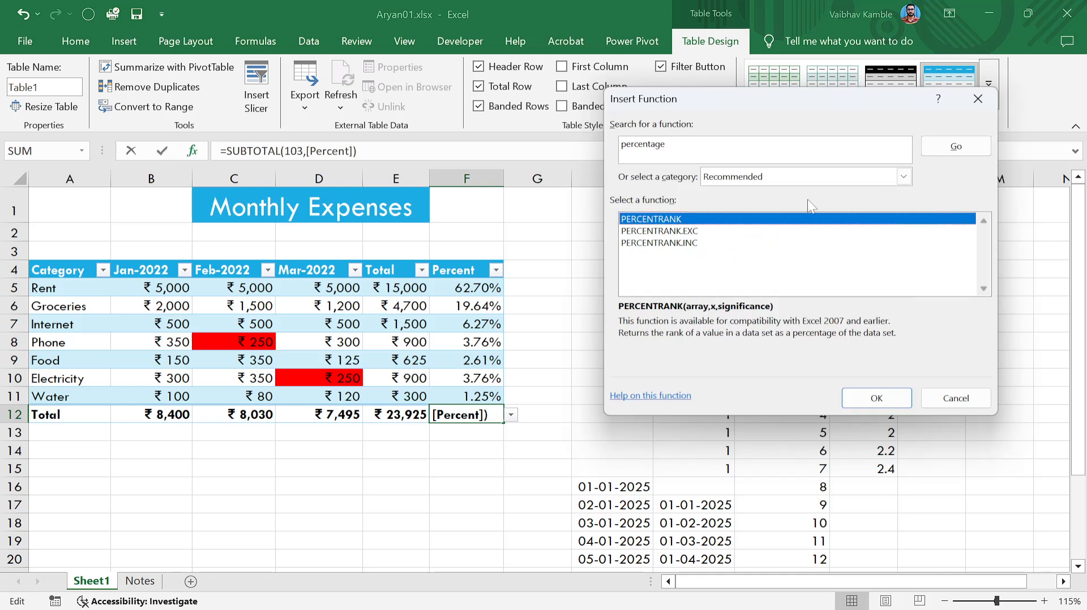
pyautogui.click(877, 399)
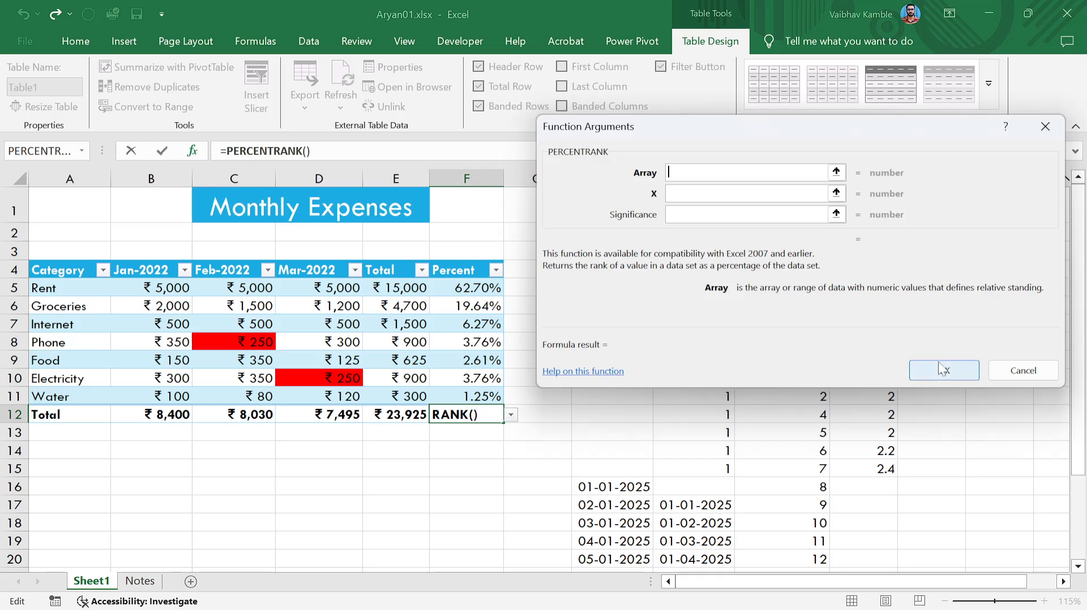
pyautogui.moveTo(459, 289); pyautogui.dragTo(457, 383)
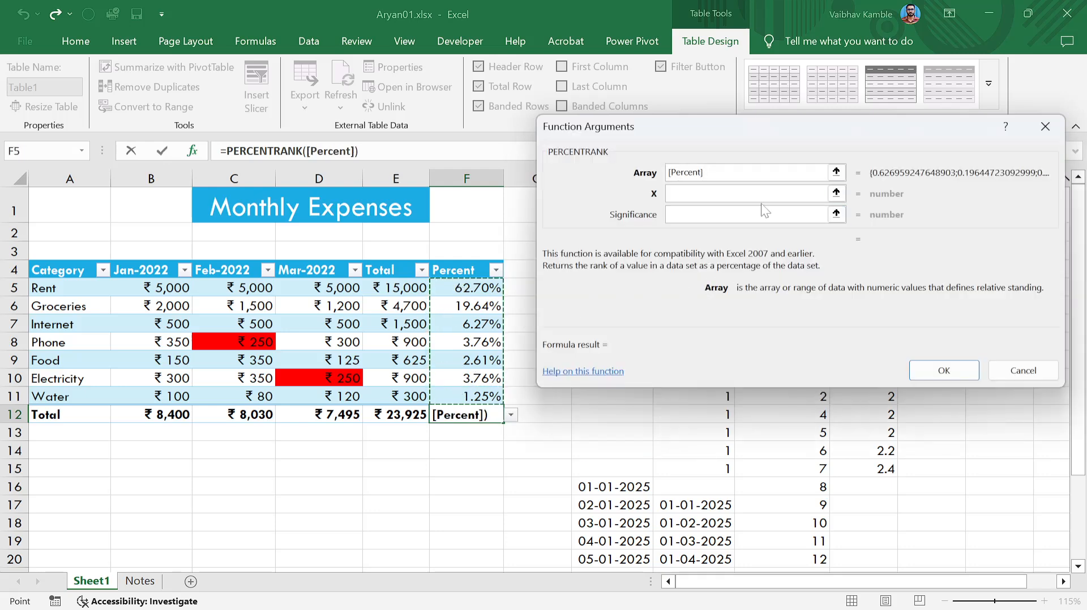
pyautogui.click(909, 365)
pyautogui.click(547, 357)
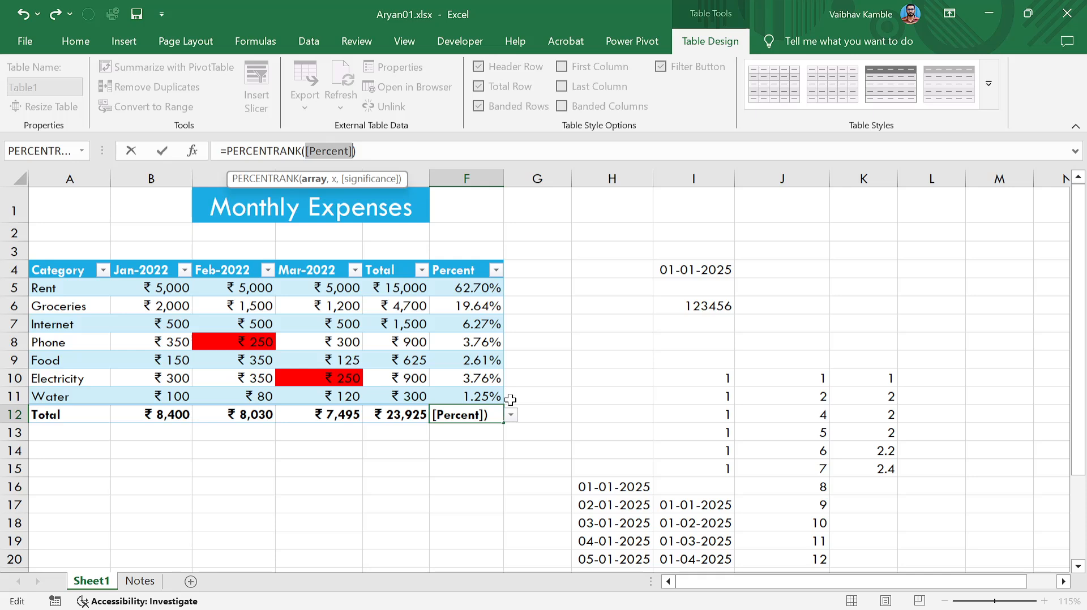
pyautogui.click(511, 422)
pyautogui.click(547, 358)
pyautogui.click(473, 442)
pyautogui.click(663, 289)
pyautogui.press('BackSpace')
pyautogui.click(473, 445)
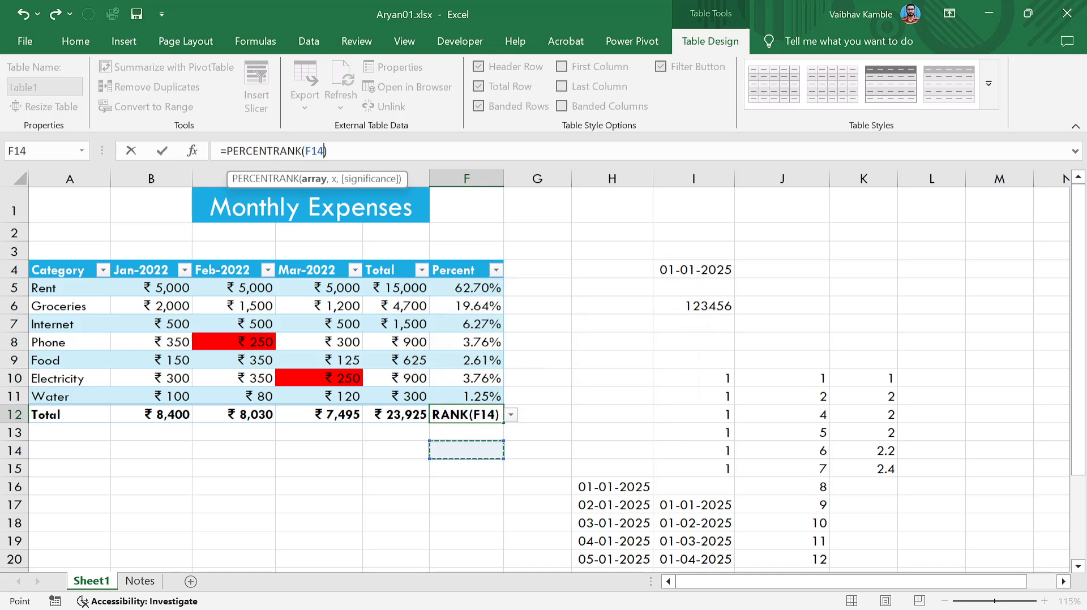
pyautogui.press('Escape')
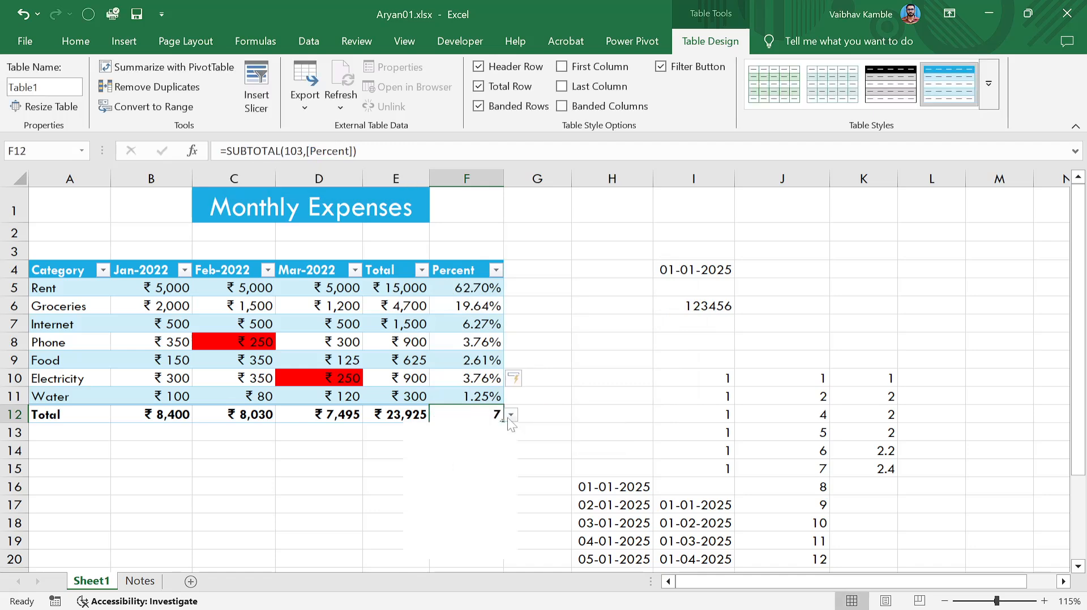
pyautogui.click(510, 415)
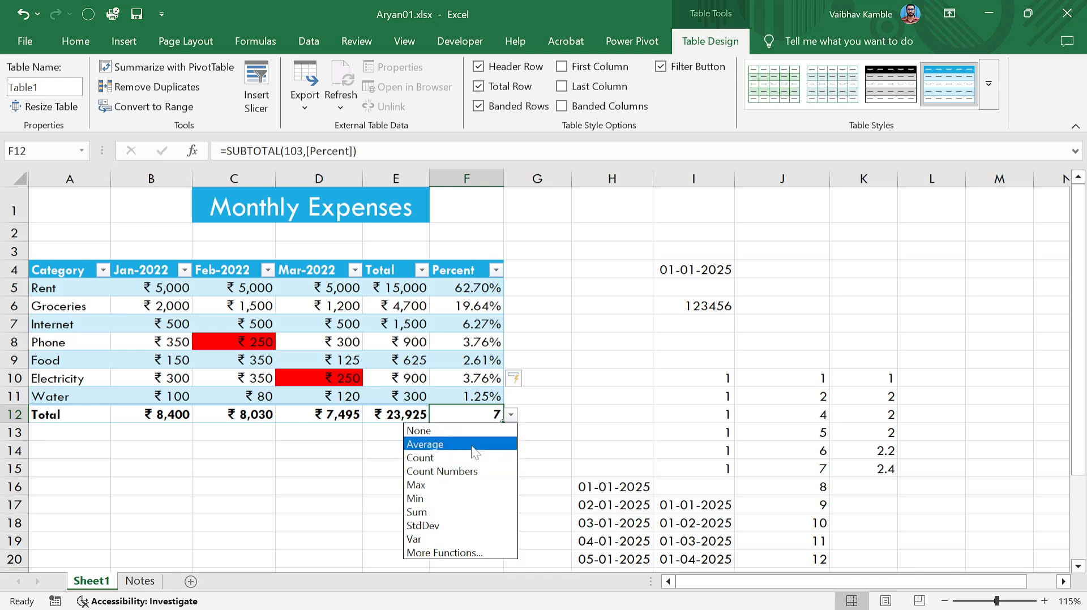
# Switch the Percent Total row cell to Sum so it reads 100.00%, then deselect the table.
pyautogui.click(445, 514)
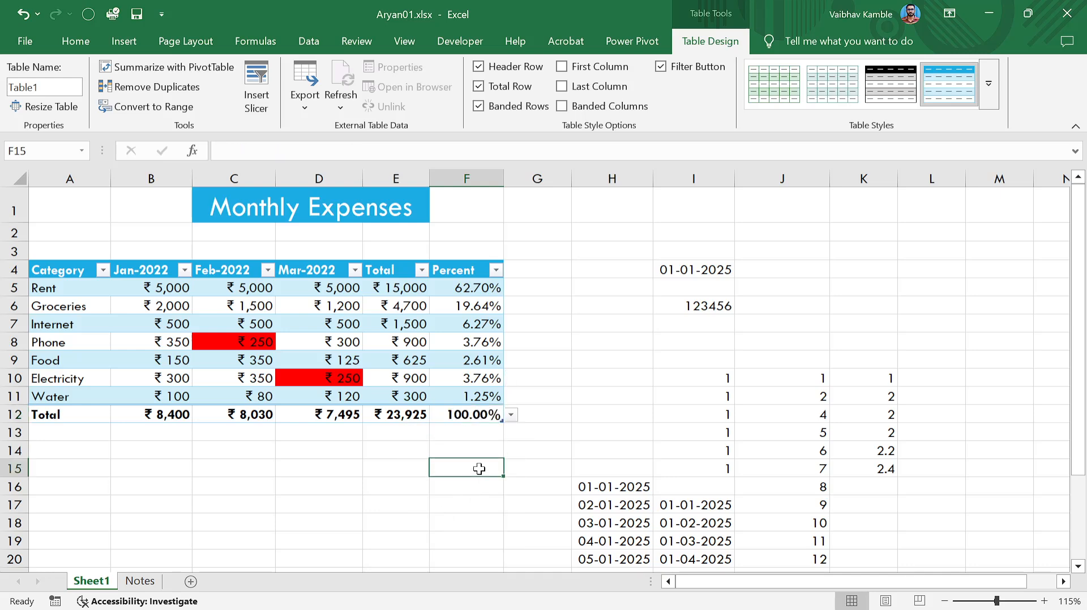
pyautogui.click(518, 331)
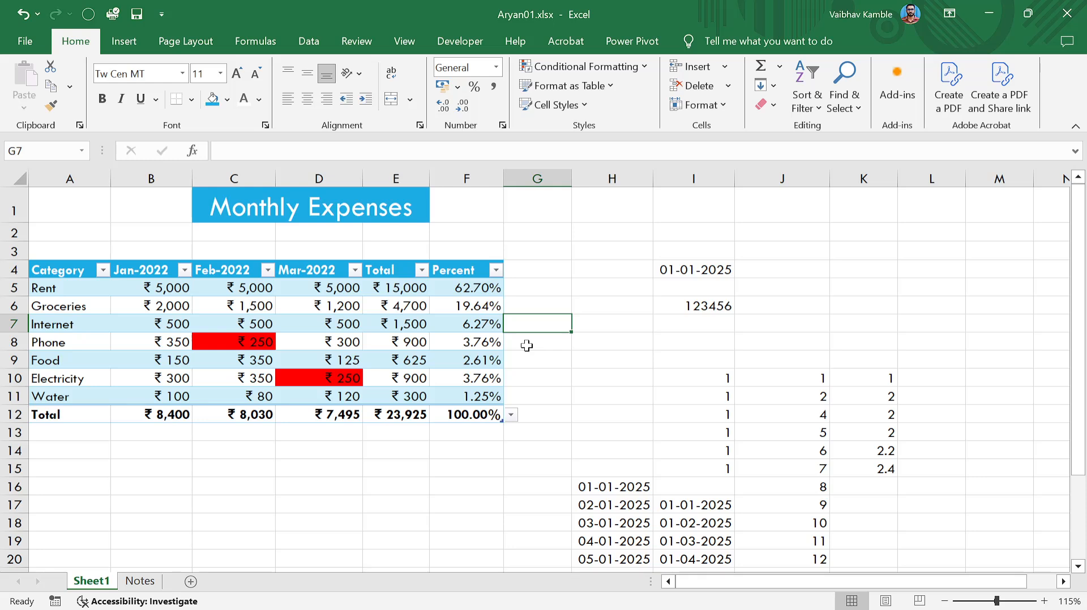
pyautogui.click(522, 431)
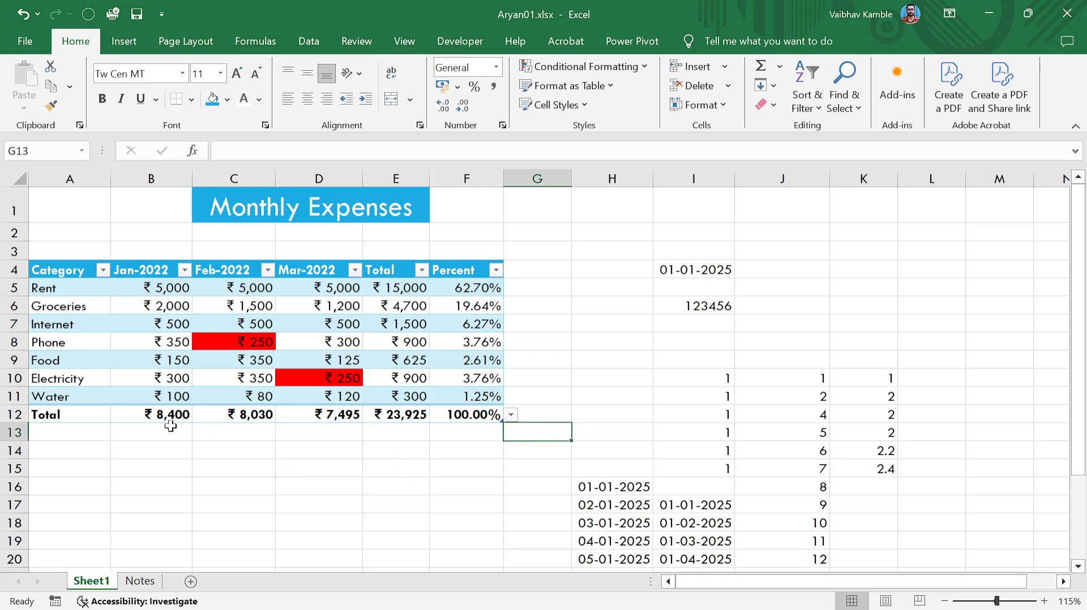
pyautogui.moveTo(390, 284); pyautogui.dragTo(492, 416)
pyautogui.click(616, 341)
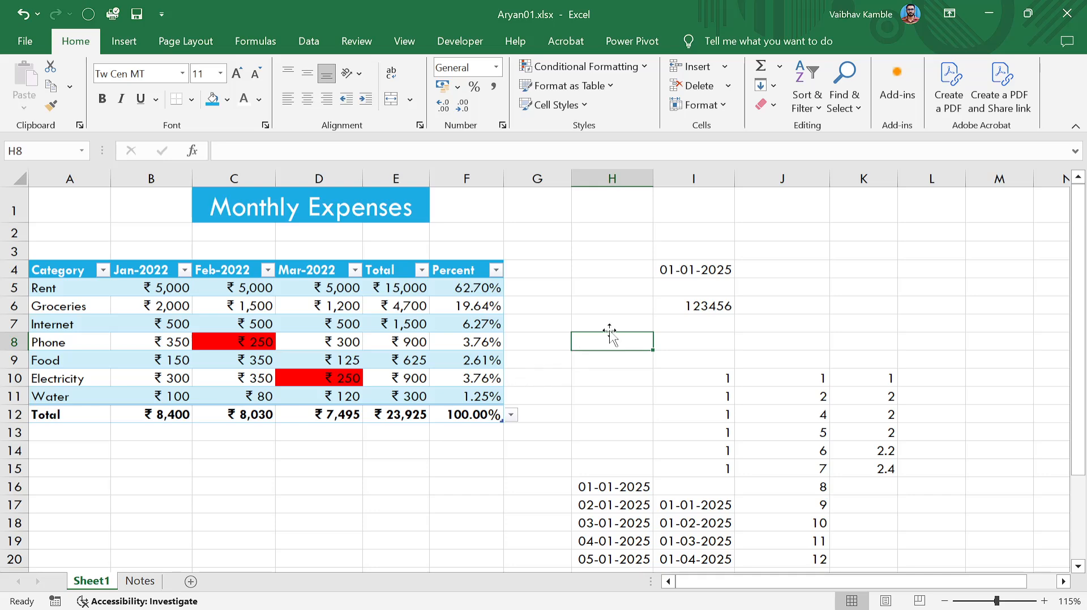
pyautogui.scroll(-5, 336, 351)
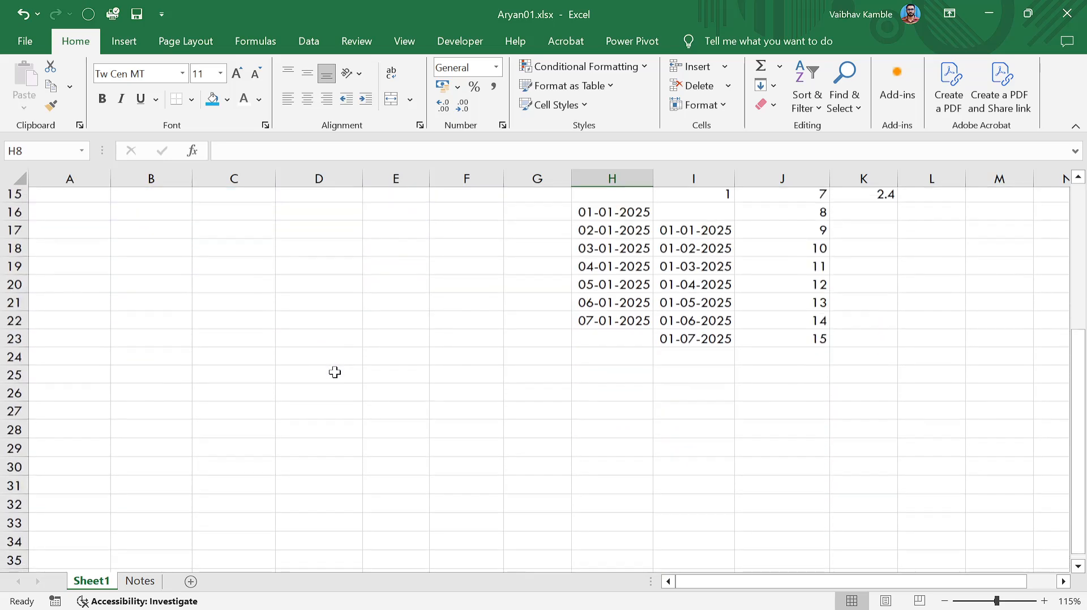
pyautogui.scroll(5, 334, 373)
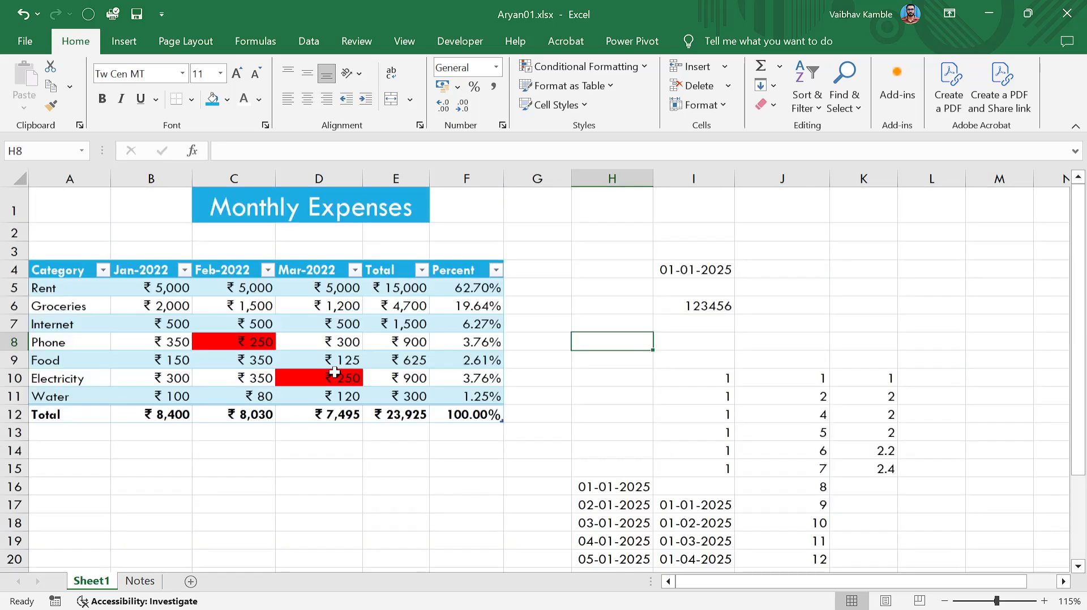
# Rename Sheet1 to 'Monthly Expenses' and try dragging its tab to a new position.
pyautogui.doubleClick(92, 581)
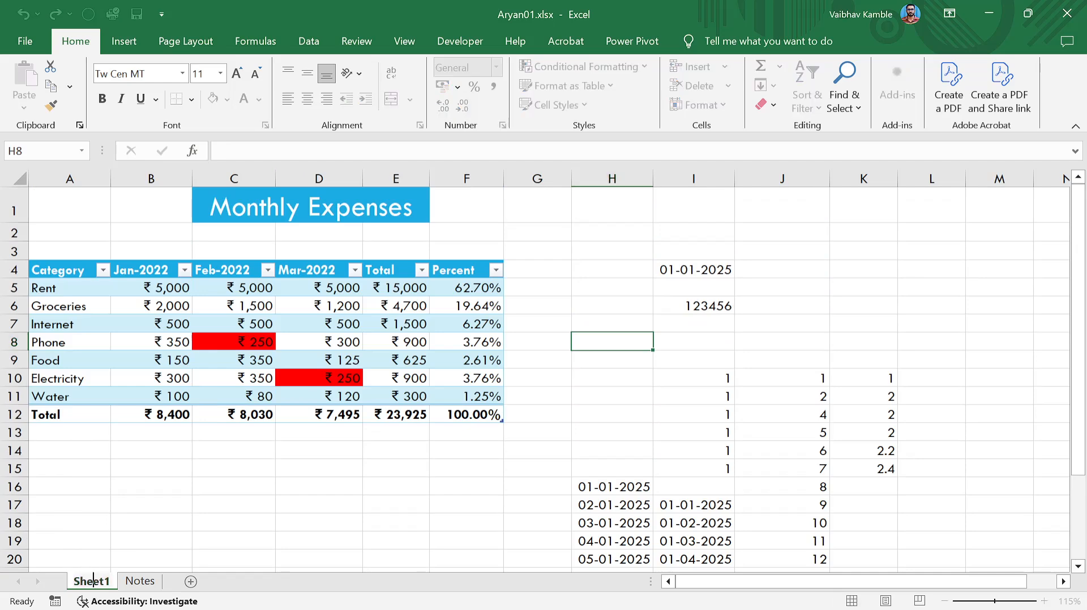
pyautogui.write('Monthly')
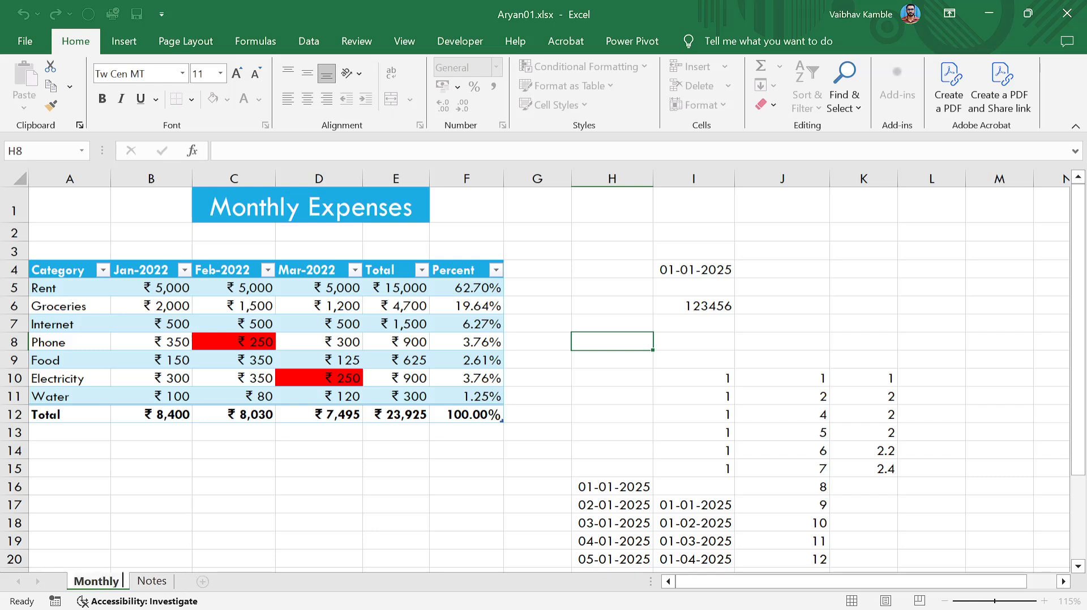
pyautogui.write(' Expenses')
pyautogui.press('Return')
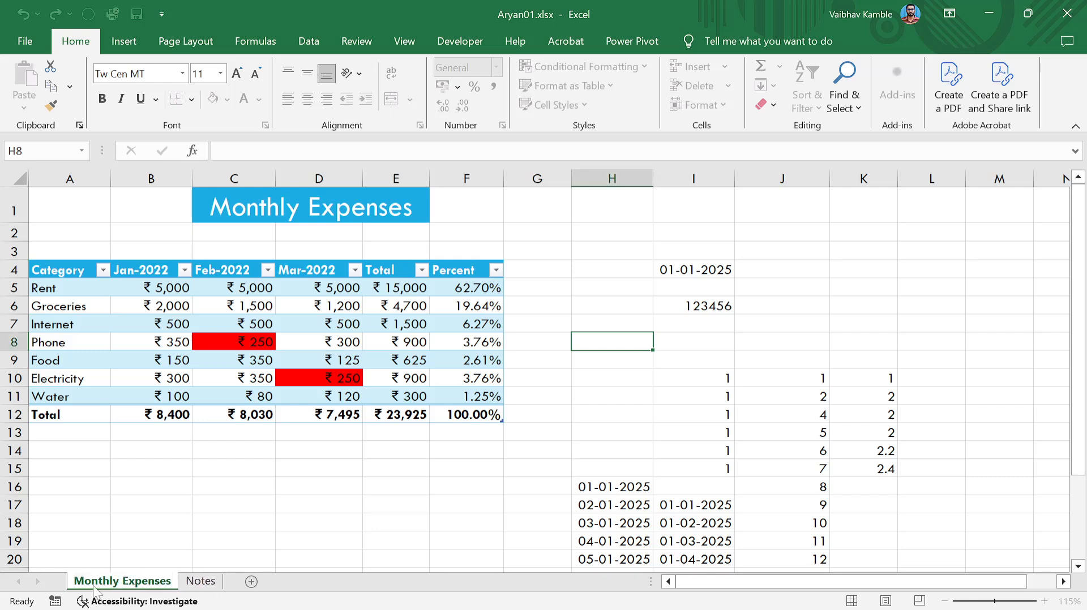
pyautogui.click(215, 447)
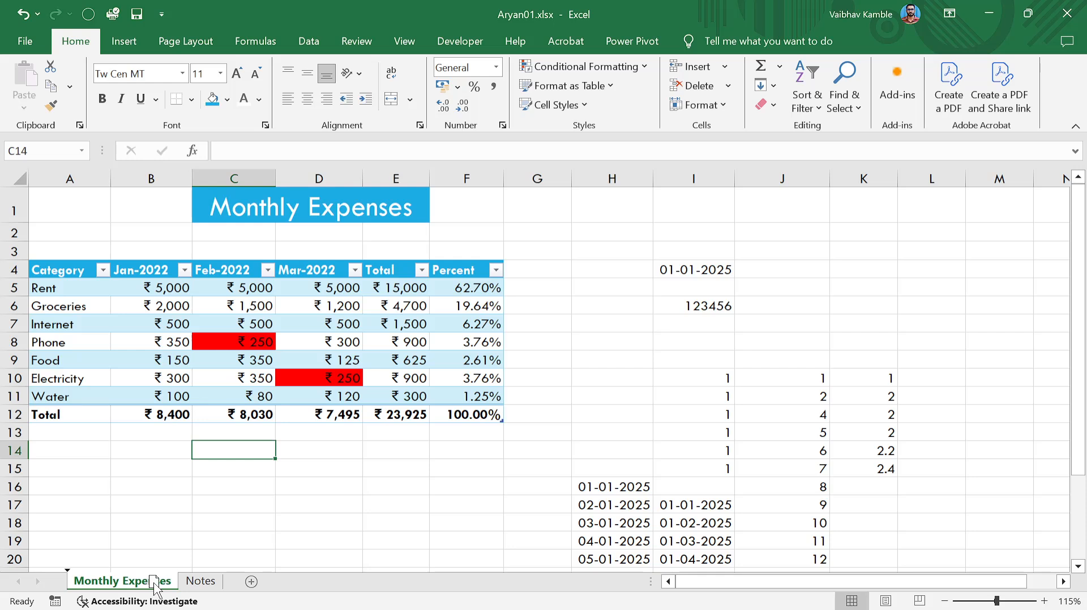
pyautogui.moveTo(159, 586); pyautogui.dragTo(80, 582)
pyautogui.moveTo(152, 587); pyautogui.dragTo(194, 588)
# View the Notes sheet, then drag the Monthly Expenses tab, creating a Monthly Expenses (2) copy.
pyautogui.click(194, 587)
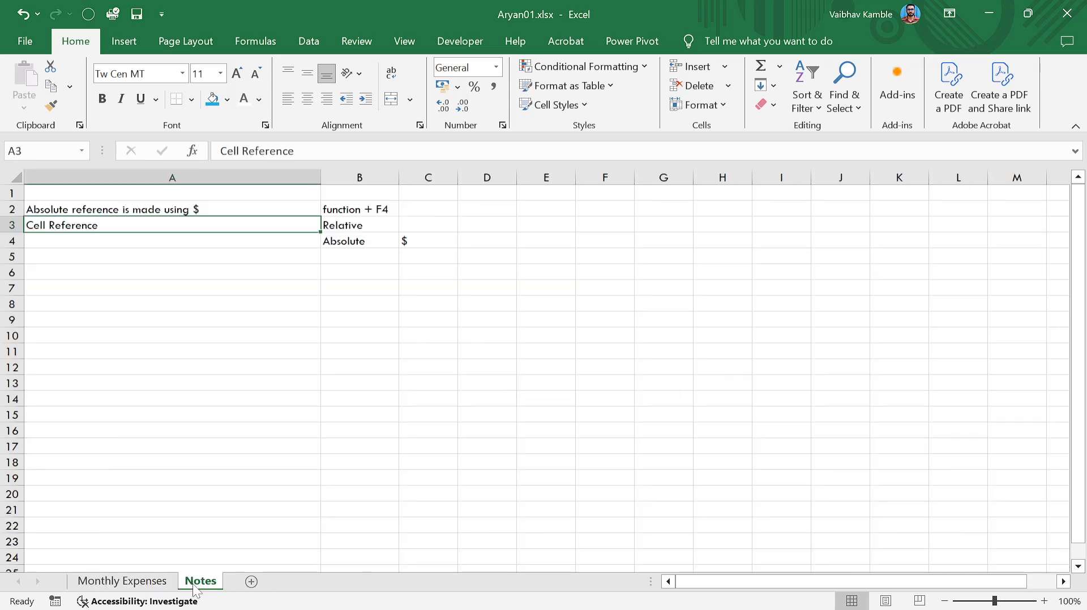
pyautogui.click(125, 583)
pyautogui.moveTo(126, 583); pyautogui.dragTo(203, 580)
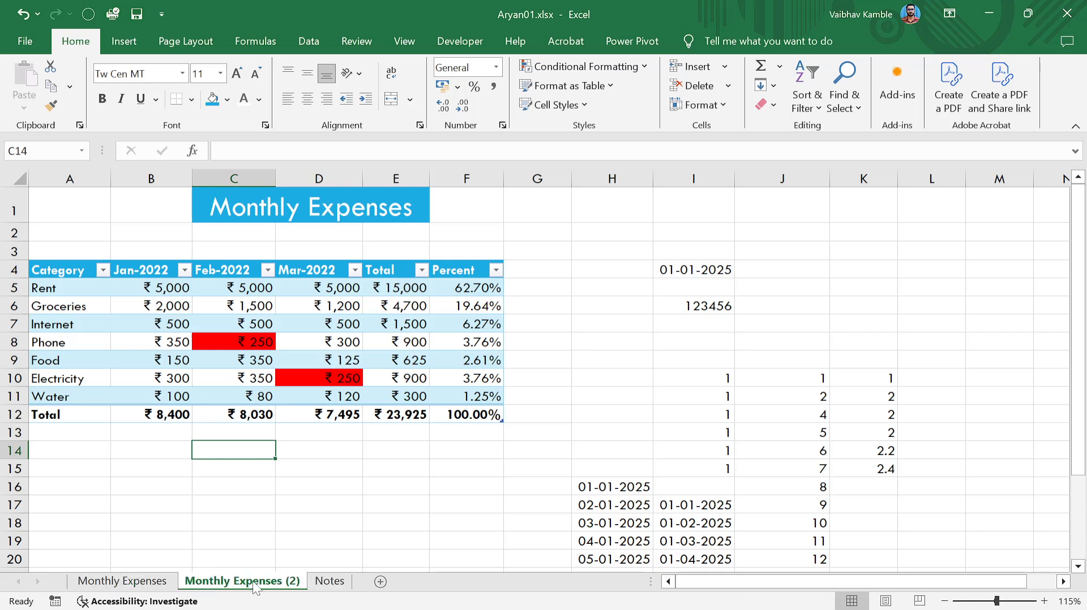
# Delete the Monthly Expenses (2) sheet and confirm the deletion.
pyautogui.rightClick(285, 583)
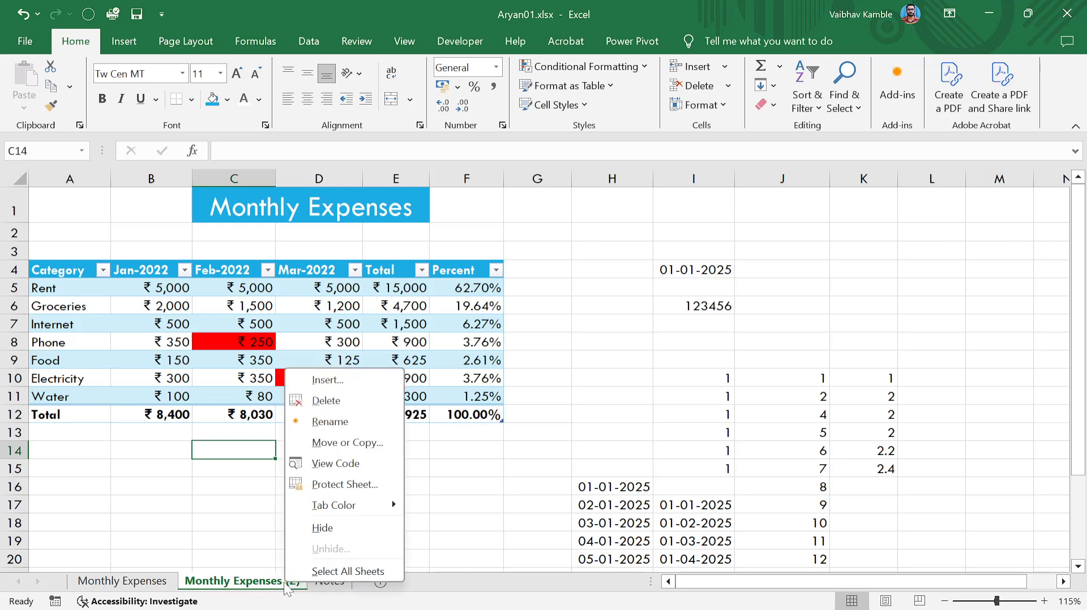
pyautogui.click(335, 402)
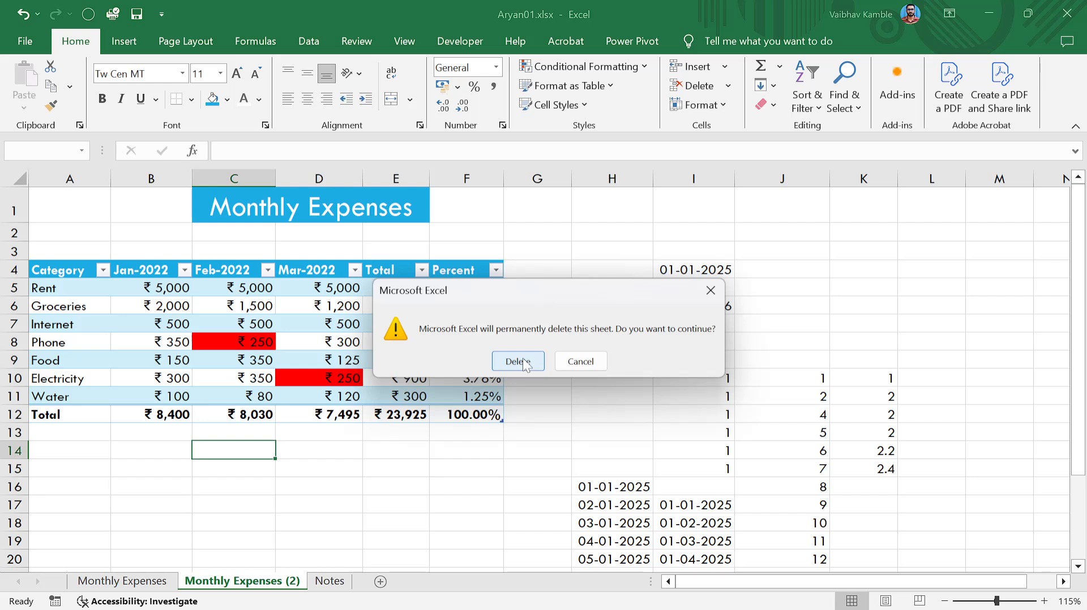
pyautogui.click(518, 361)
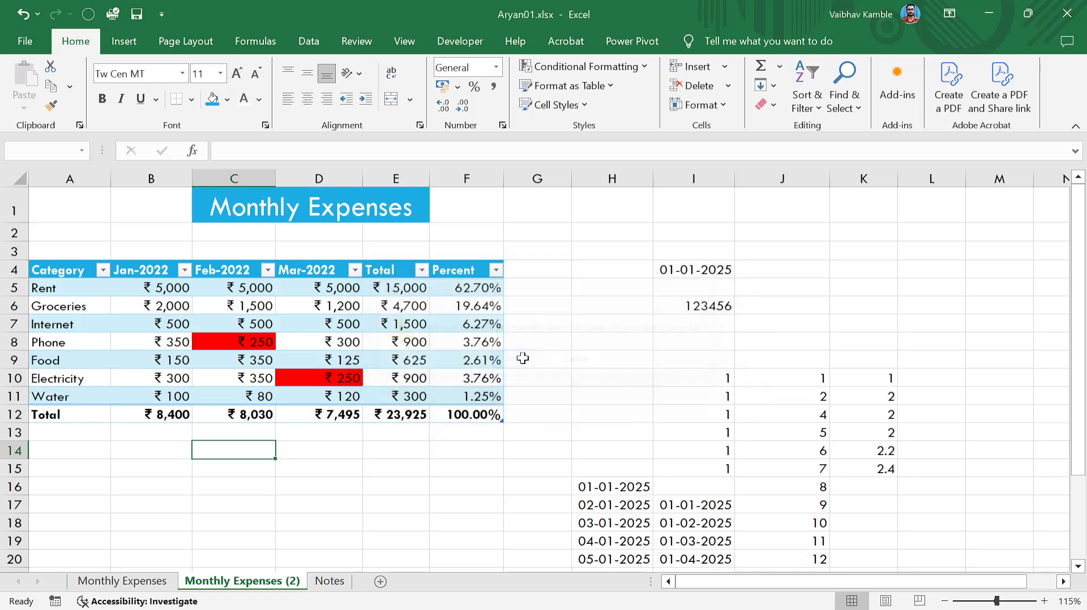
pyautogui.click(363, 415)
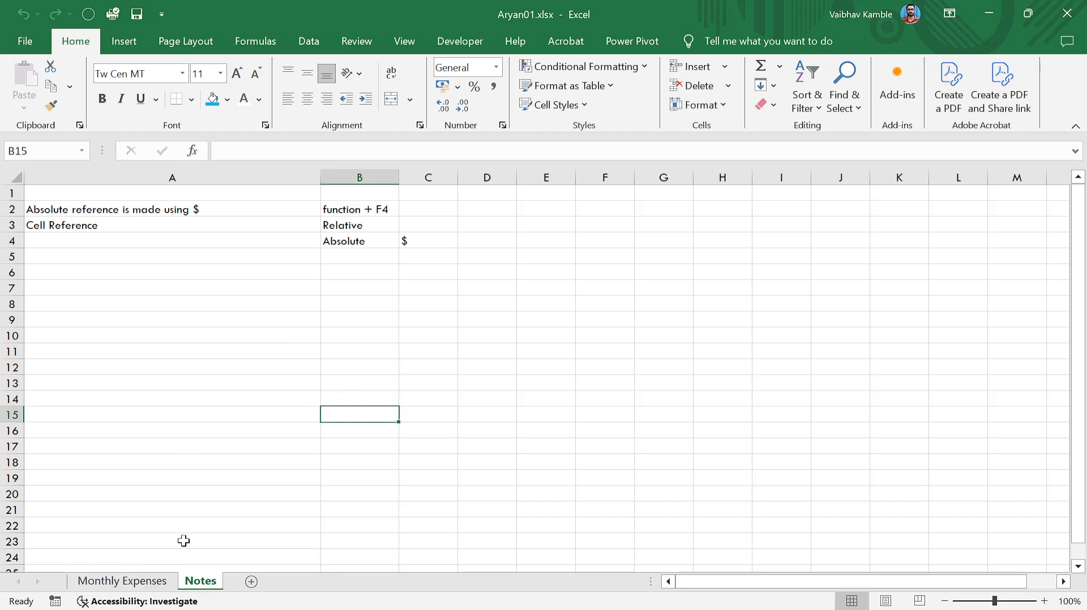
# Return to the Monthly Expenses sheet and check cells in columns G and H beside the table.
pyautogui.click(146, 584)
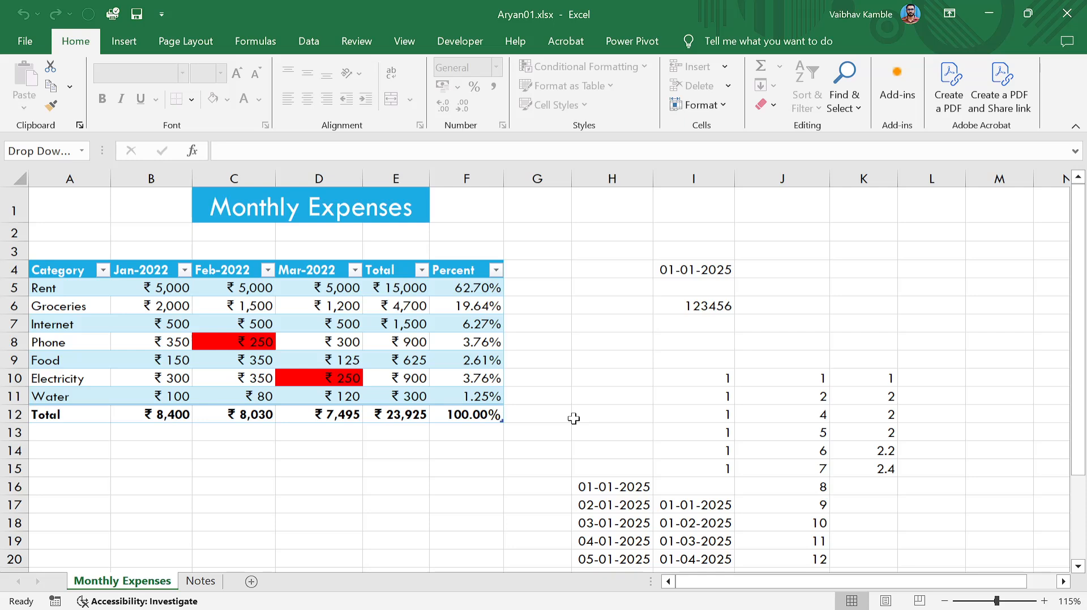
pyautogui.click(537, 394)
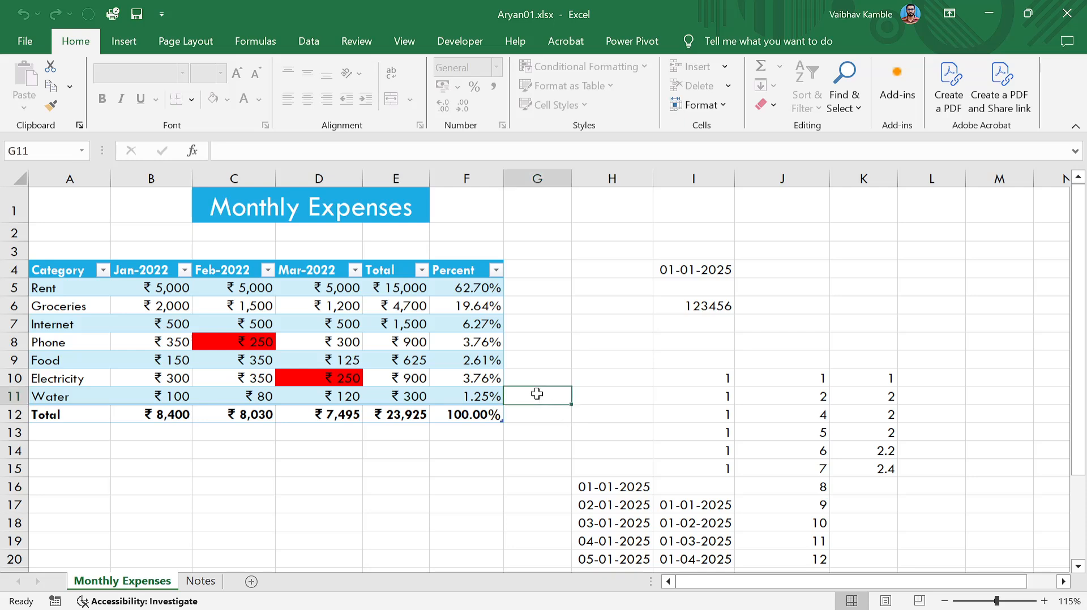
pyautogui.click(526, 324)
pyautogui.click(529, 306)
pyautogui.click(556, 288)
pyautogui.click(607, 290)
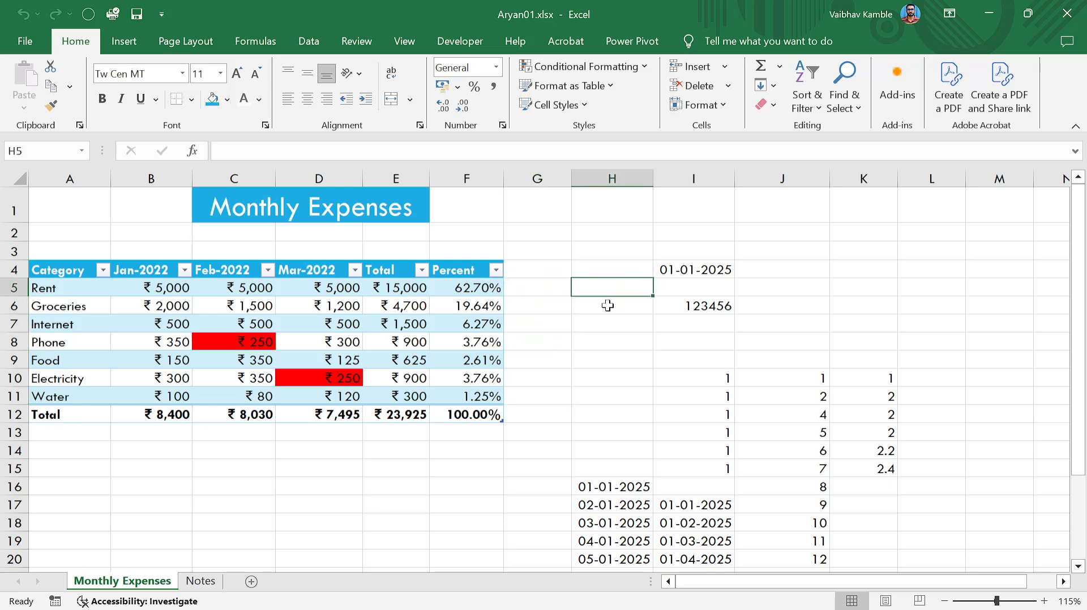
pyautogui.click(608, 309)
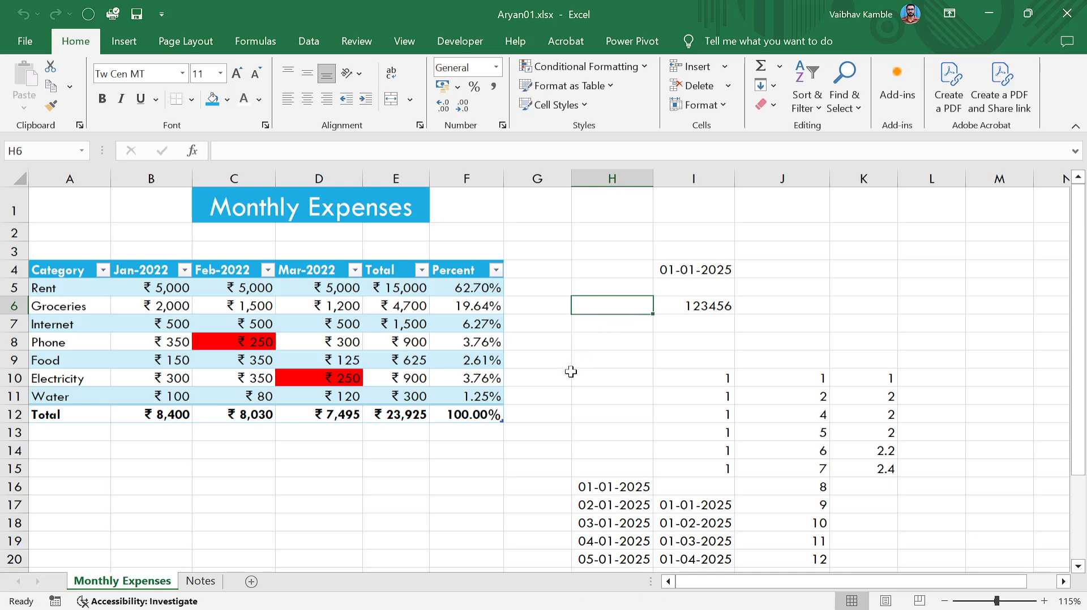
pyautogui.click(563, 377)
pyautogui.scroll(-3, 652, 407)
pyautogui.scroll(3, 651, 373)
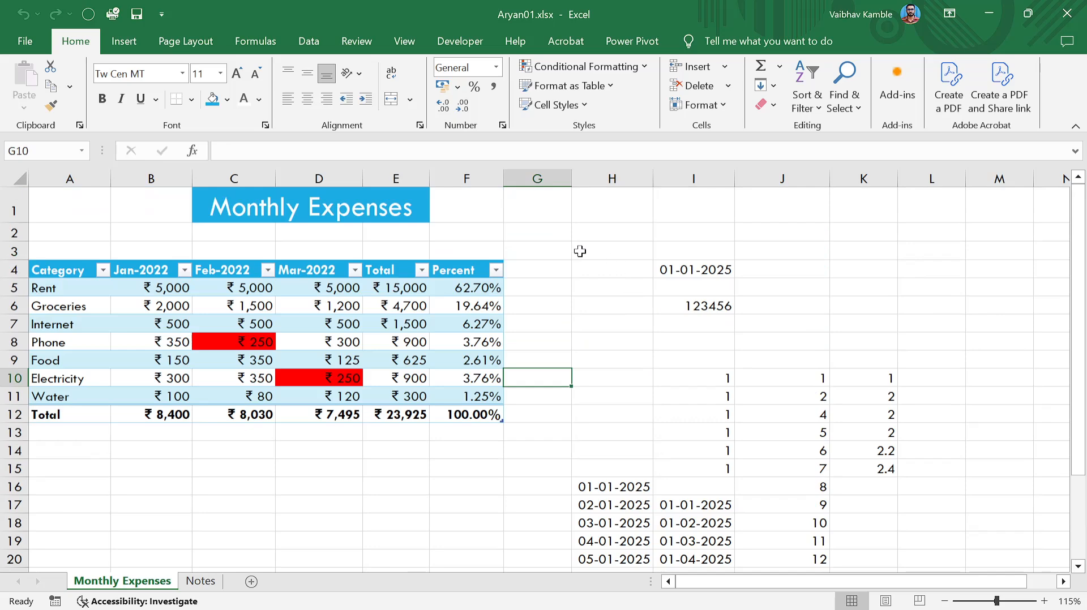
# Delete the leftover values in the H3:K24 block beside the table.
pyautogui.moveTo(580, 249); pyautogui.dragTo(883, 493)
pyautogui.press('Delete')
pyautogui.scroll(3, 883, 493)
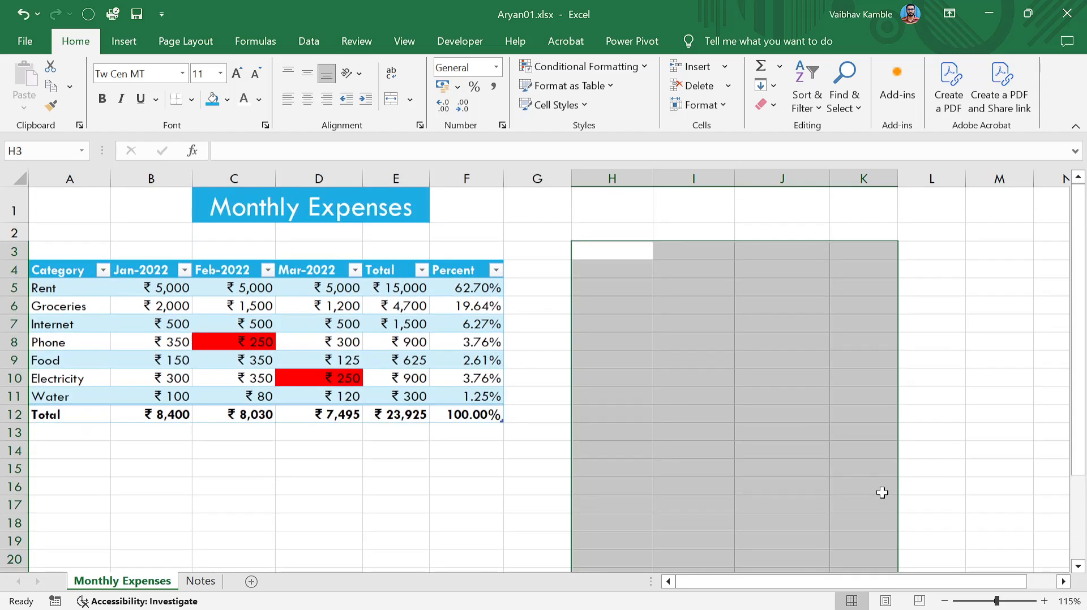
pyautogui.click(776, 399)
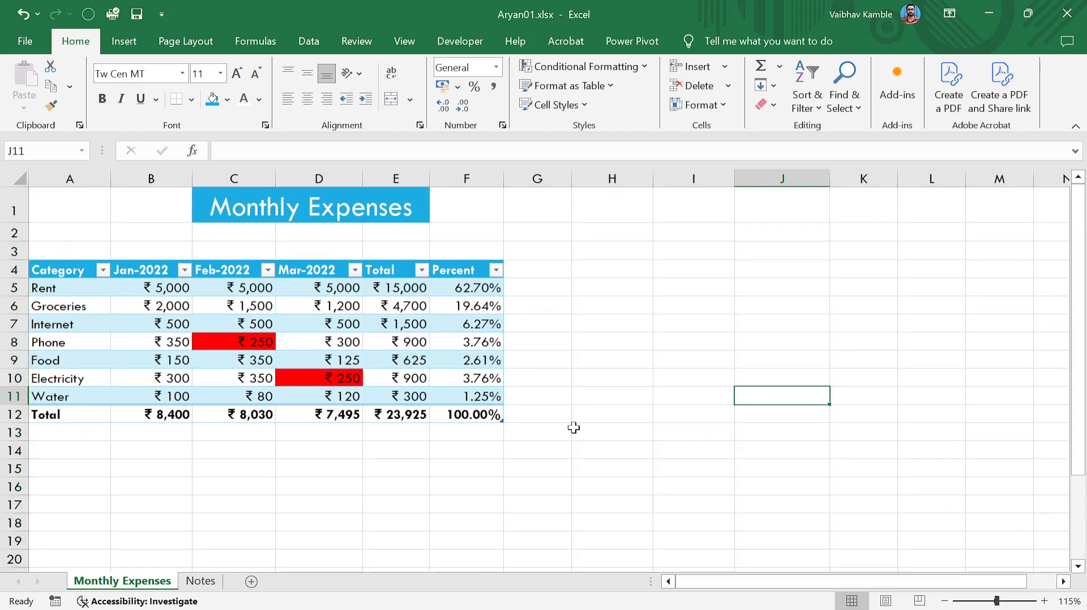
pyautogui.scroll(-1, 572, 428)
pyautogui.scroll(1, 572, 429)
pyautogui.click(574, 430)
pyautogui.click(394, 467)
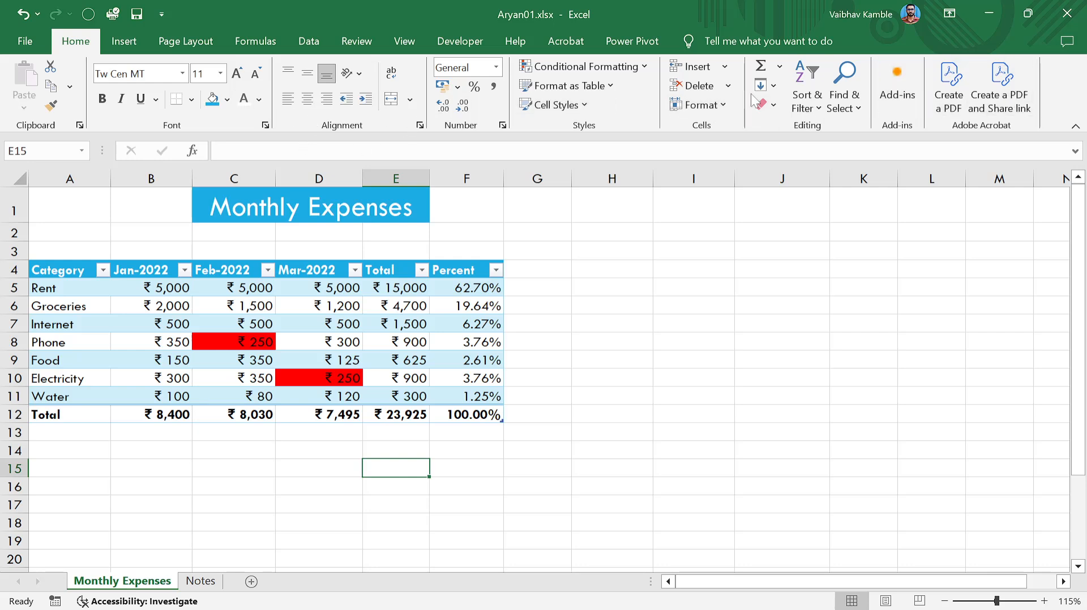
# Look at the Clear options without choosing one, then check cells G4 and H4.
pyautogui.click(774, 105)
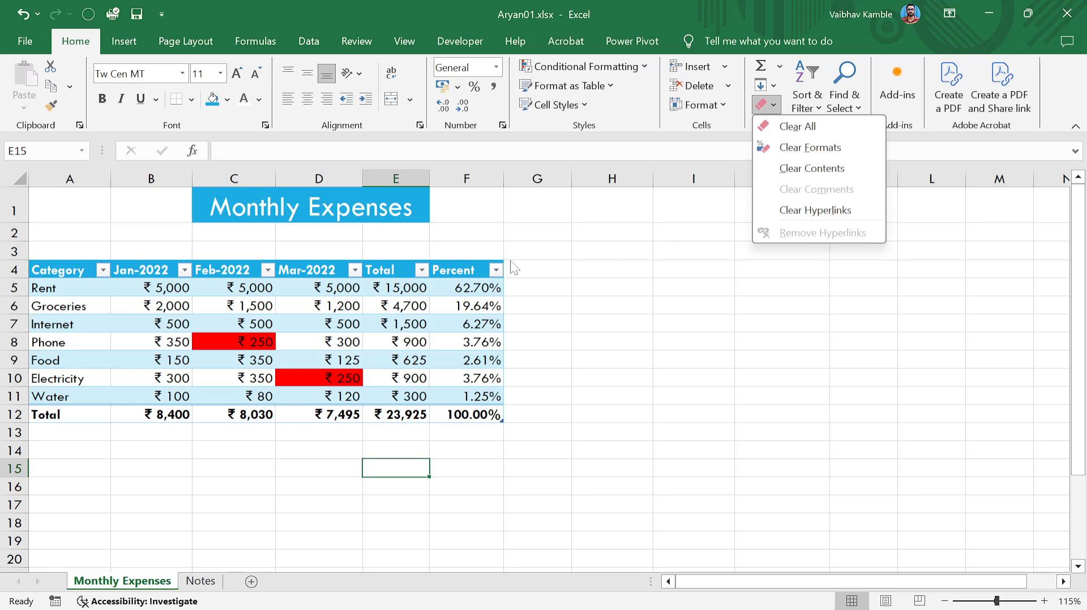
pyautogui.click(606, 270)
pyautogui.click(606, 271)
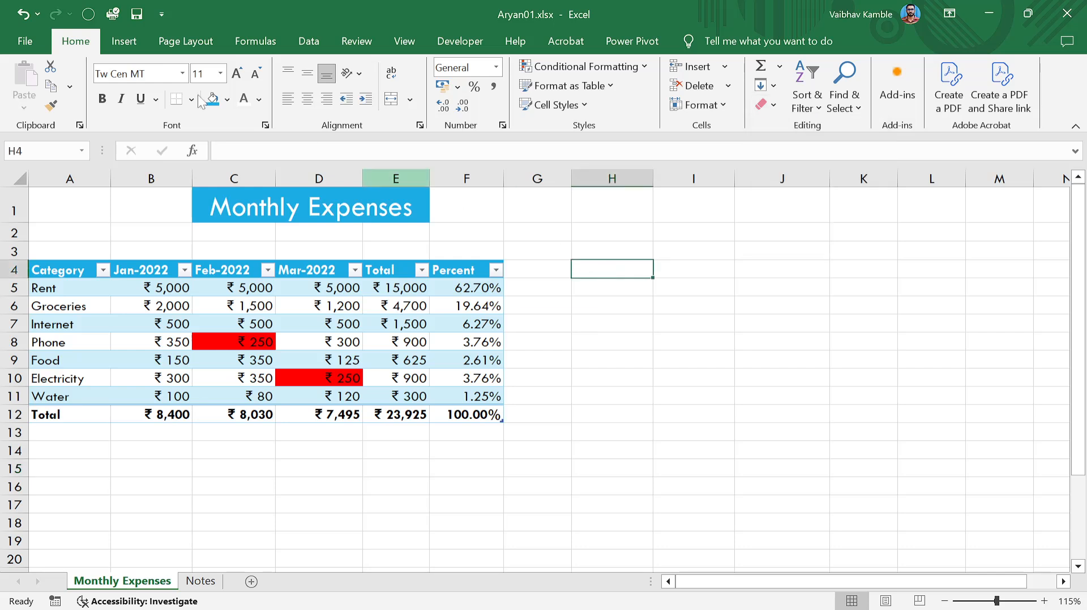
pyautogui.click(536, 271)
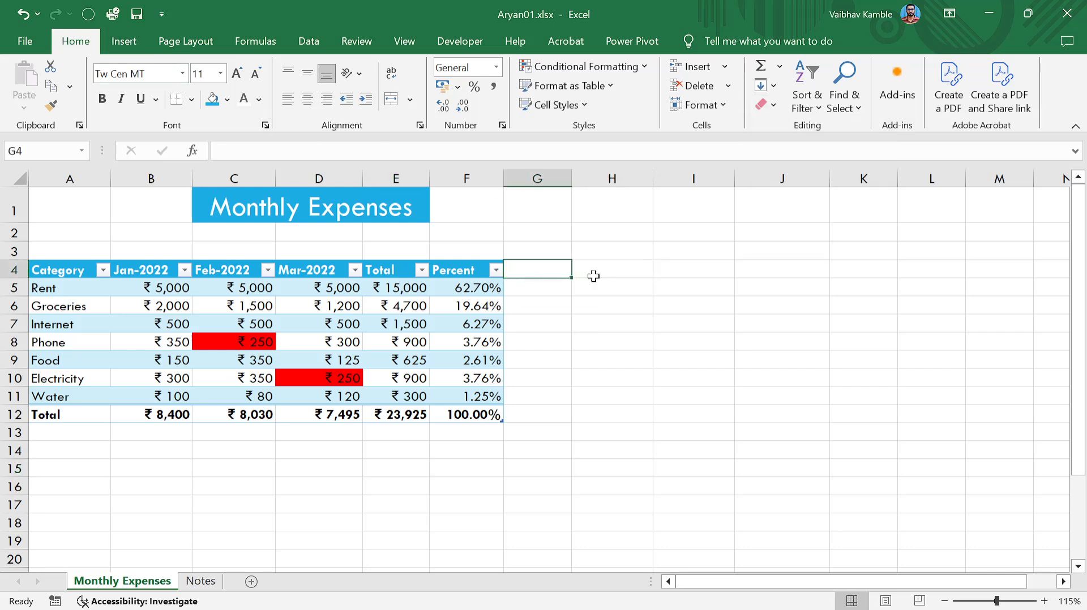
pyautogui.click(621, 270)
pyautogui.scroll(-3, 588, 322)
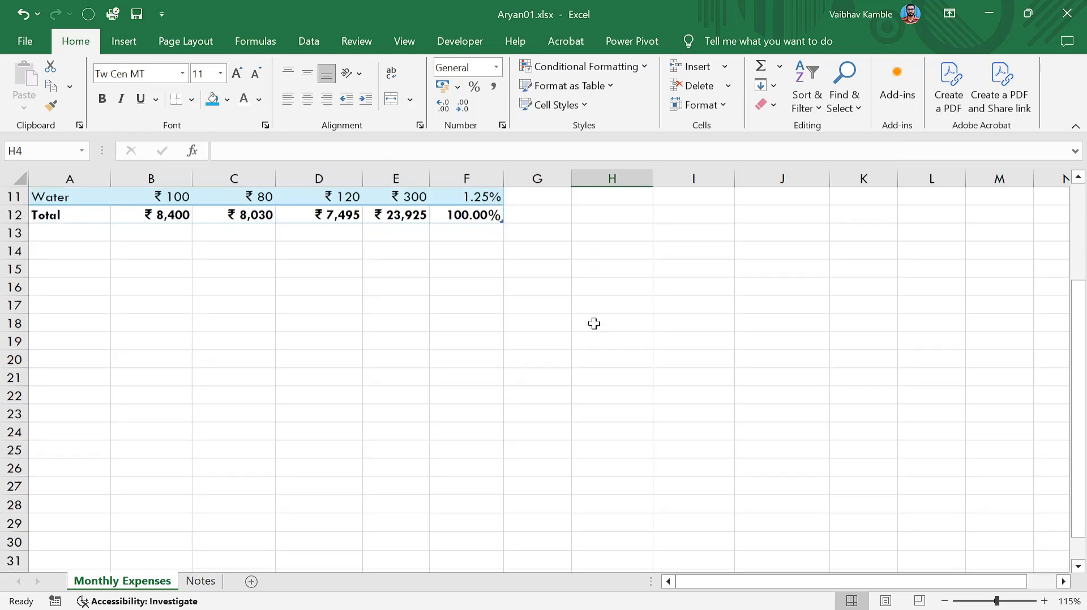
pyautogui.scroll(3, 592, 322)
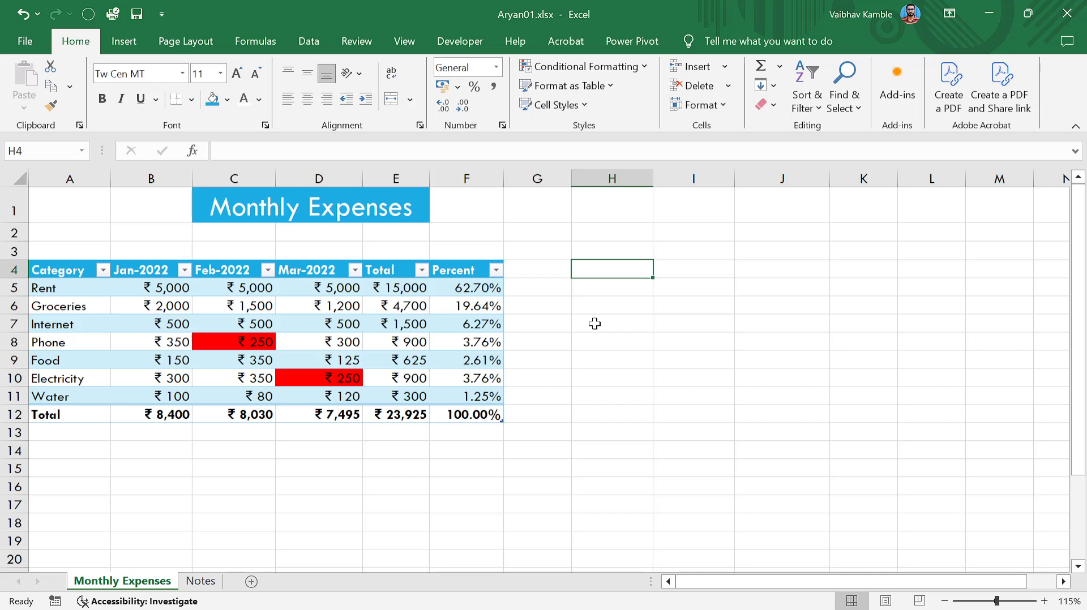
# Check the Percent and Jan-2022 headers, browse Clear options again, and select table A3:F12.
pyautogui.click(455, 273)
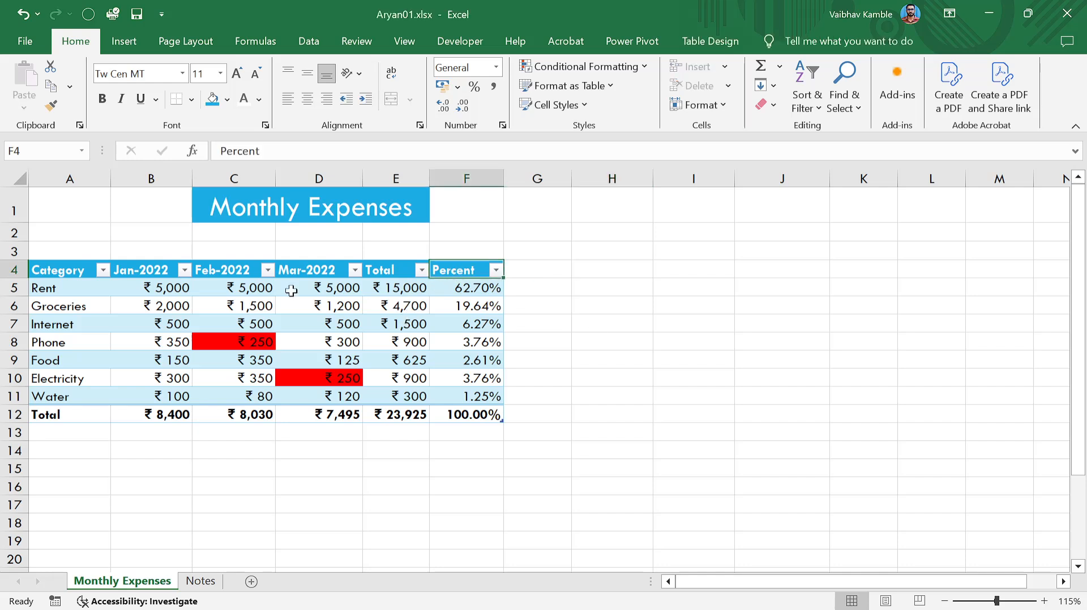
pyautogui.click(143, 270)
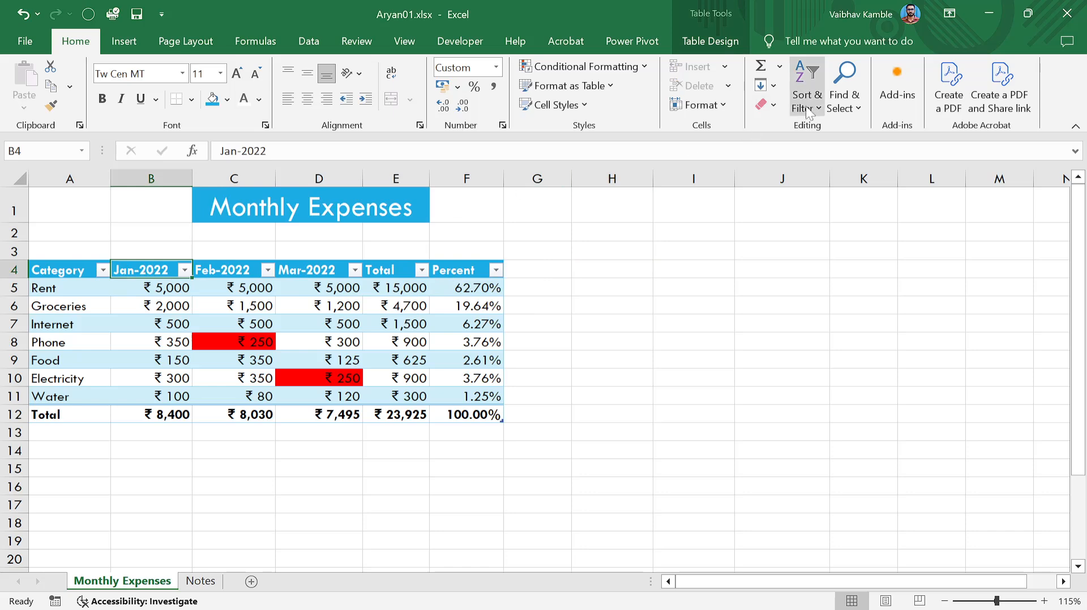
pyautogui.click(767, 105)
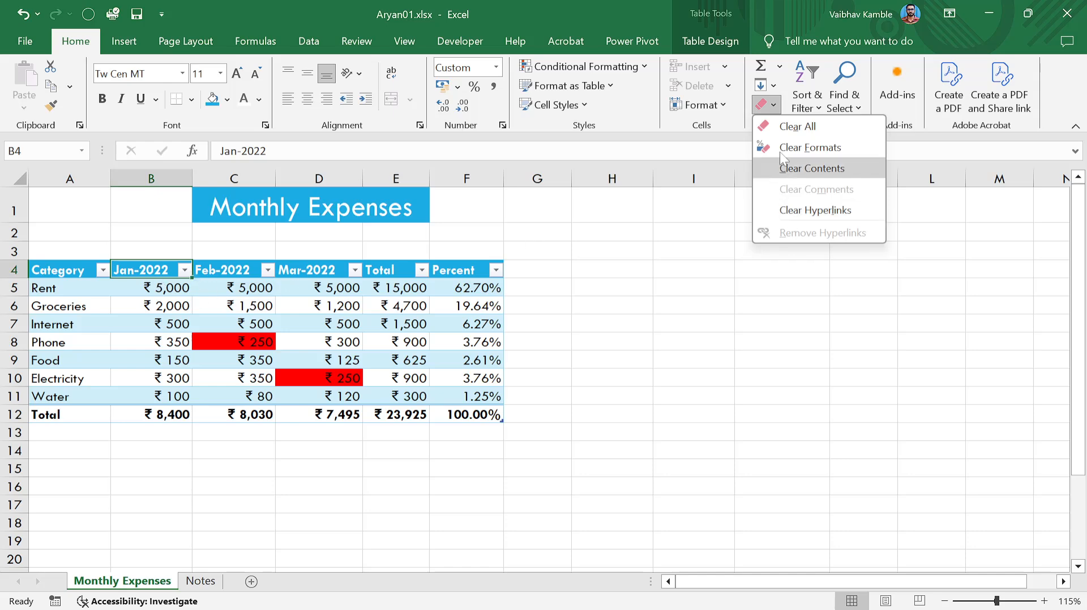
pyautogui.click(672, 291)
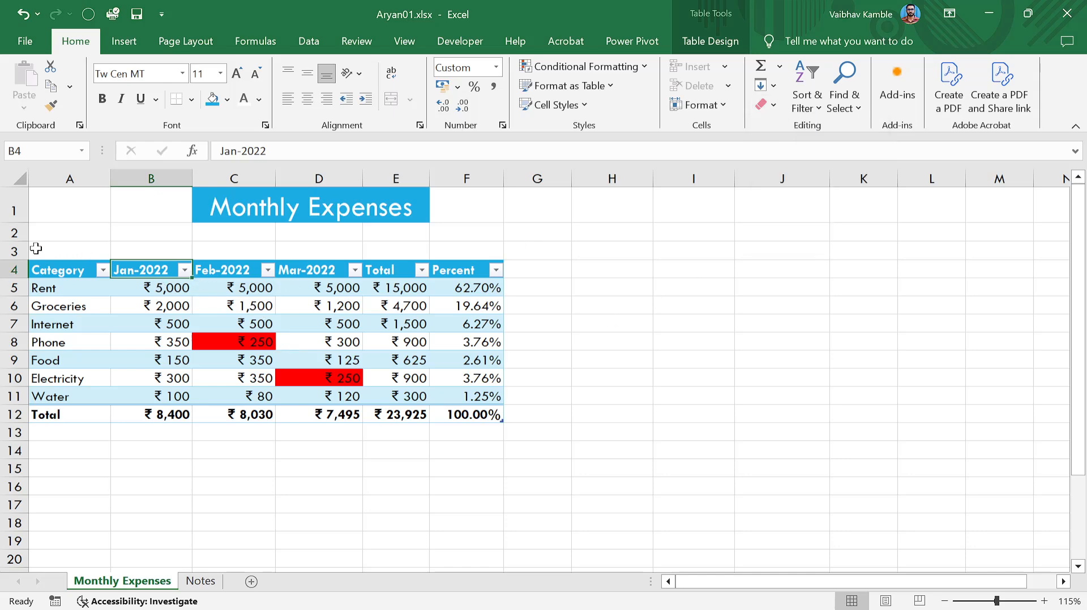
pyautogui.moveTo(36, 248); pyautogui.dragTo(501, 419)
pyautogui.click(612, 378)
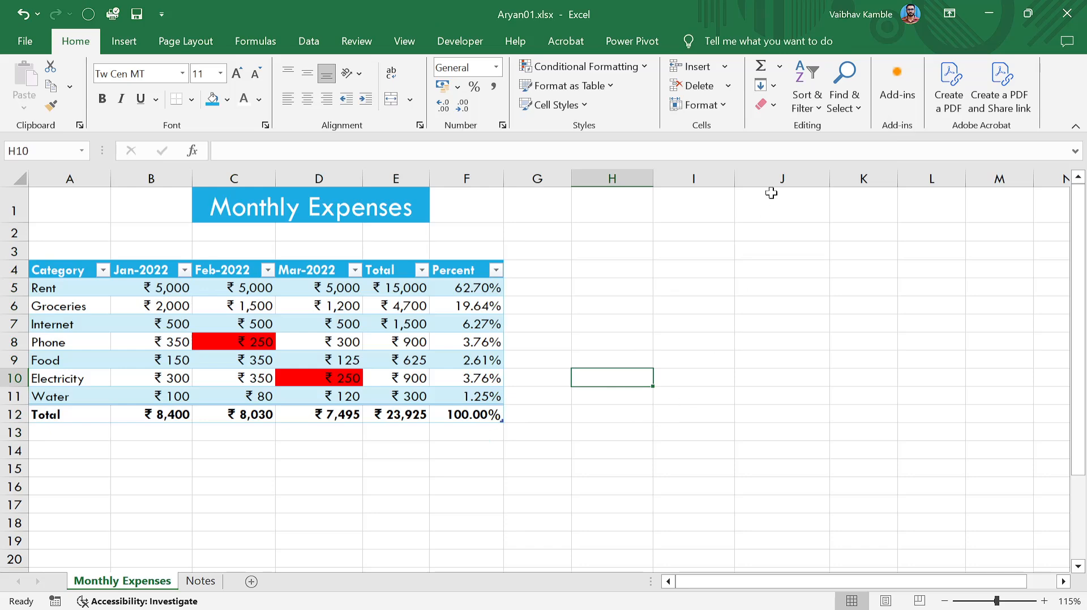
pyautogui.click(610, 304)
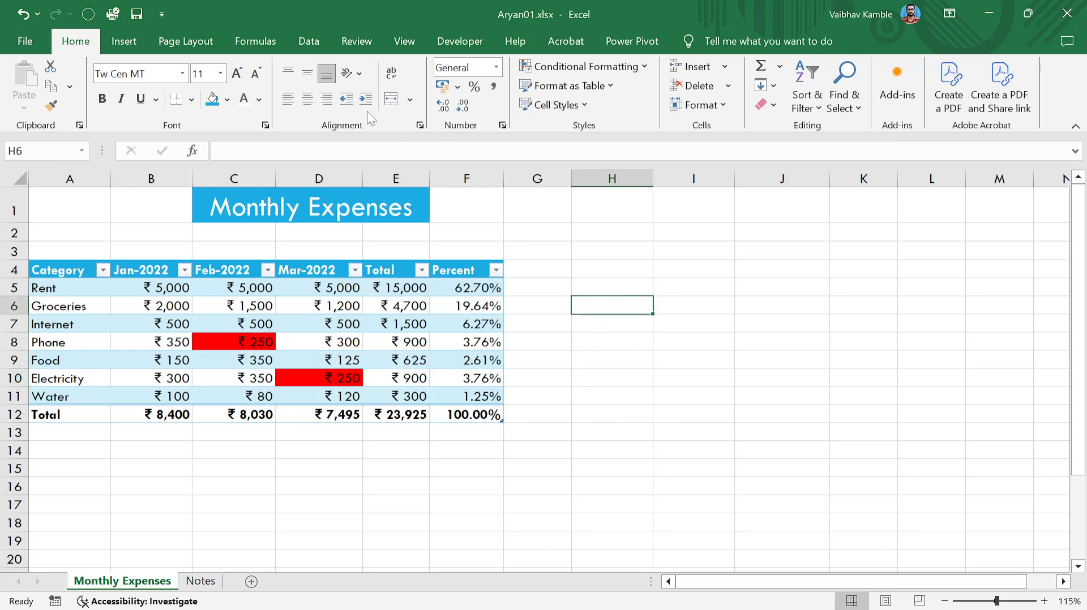
pyautogui.click(124, 41)
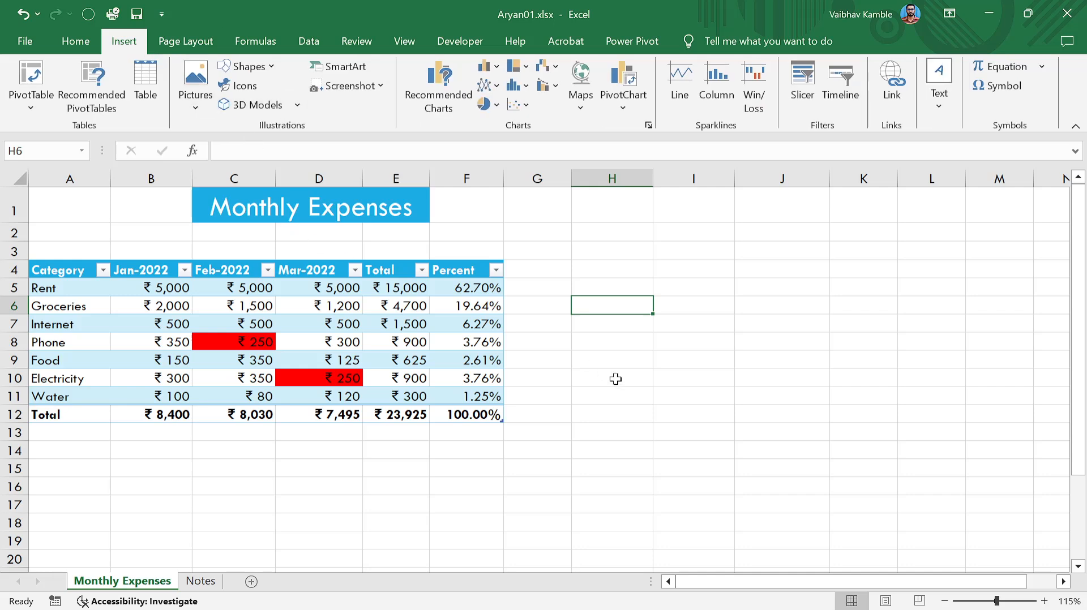
# Try inserting an Online Pictures image twice, closing the blank search.
pyautogui.click(668, 399)
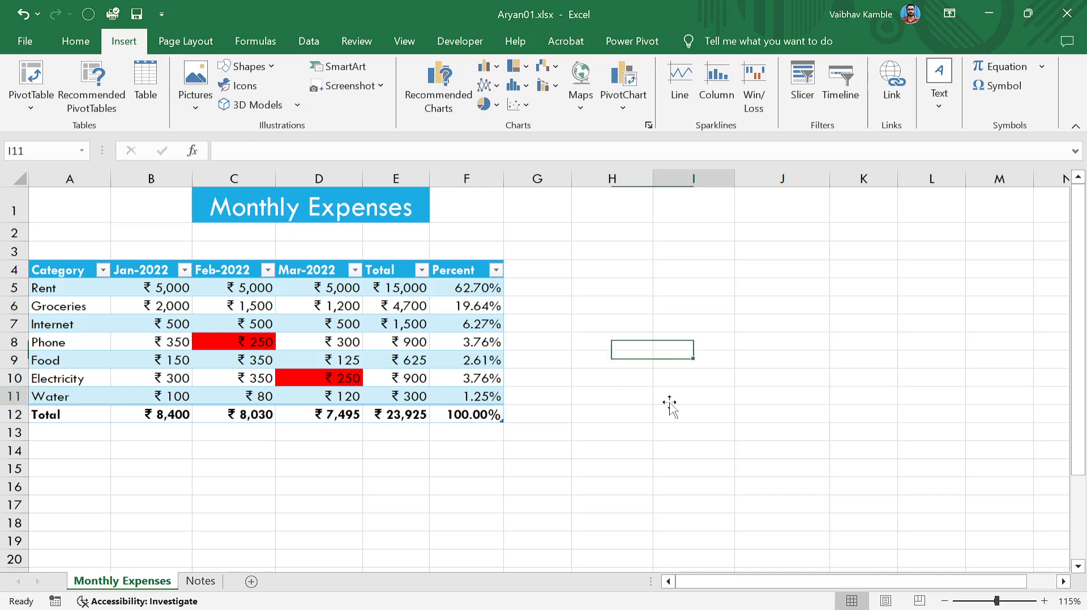
pyautogui.click(194, 106)
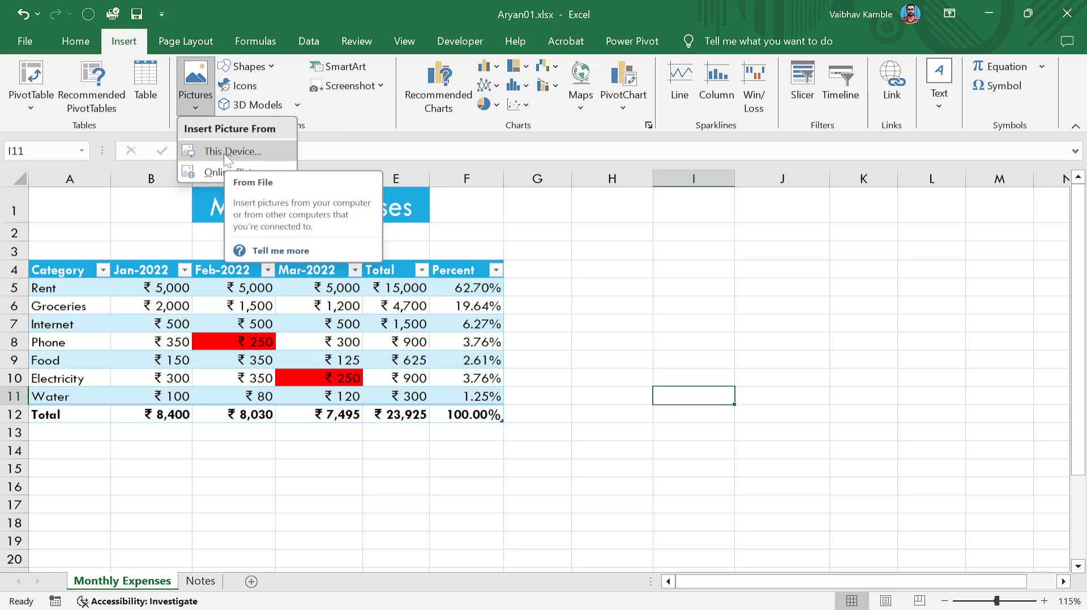
pyautogui.click(219, 171)
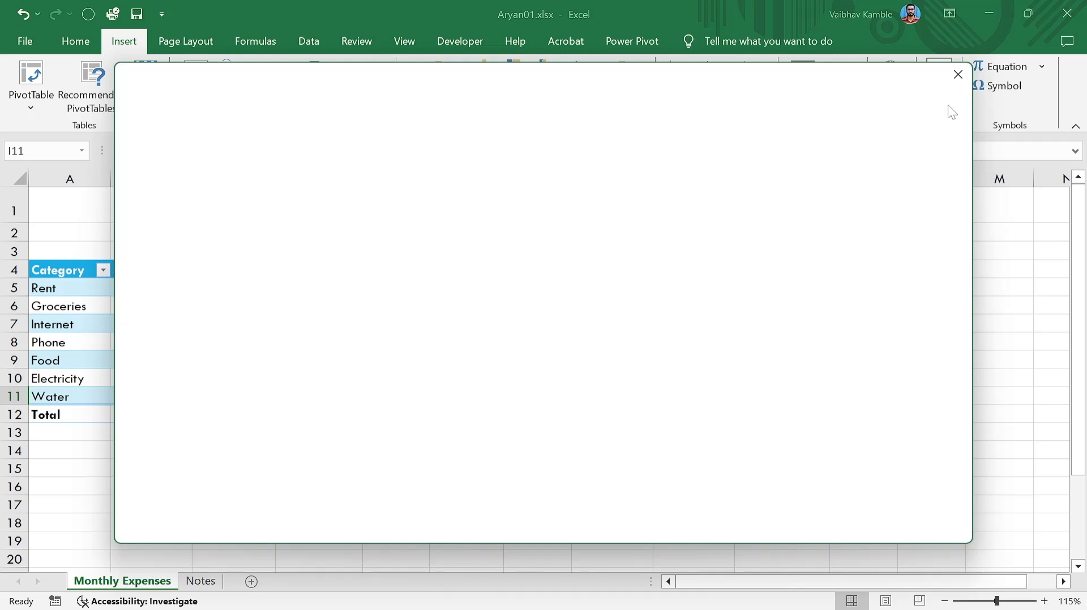
pyautogui.click(958, 74)
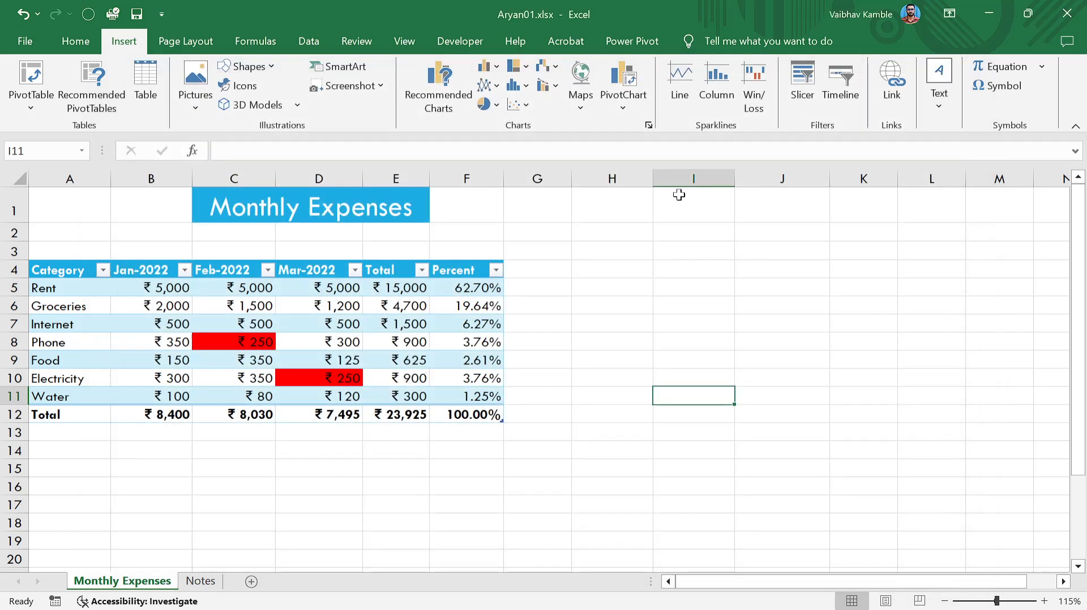
pyautogui.click(198, 94)
pyautogui.click(223, 172)
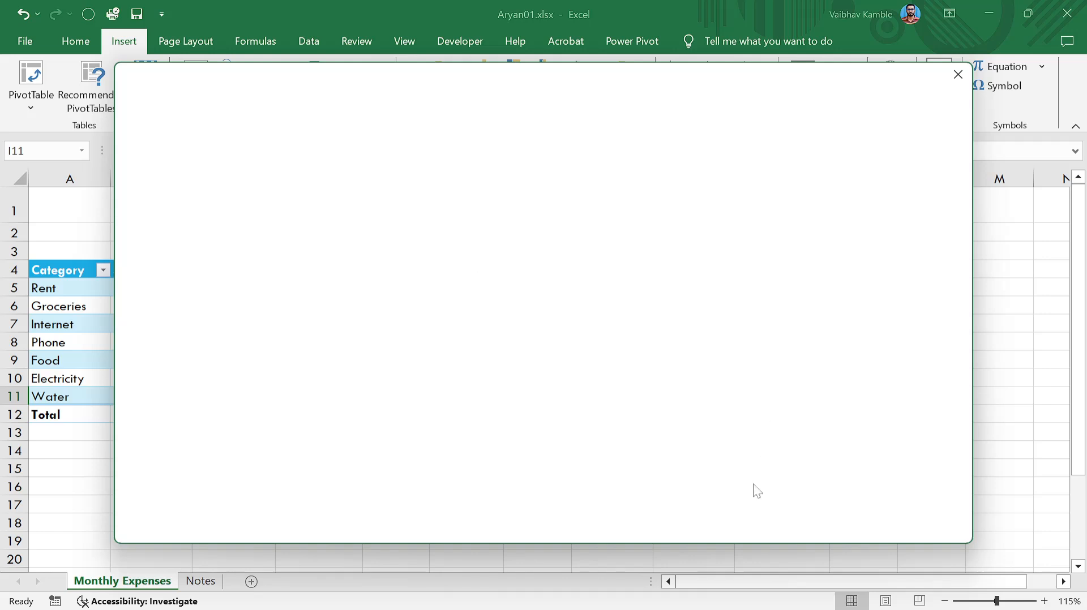
pyautogui.hotkey('alt', 'Tab')
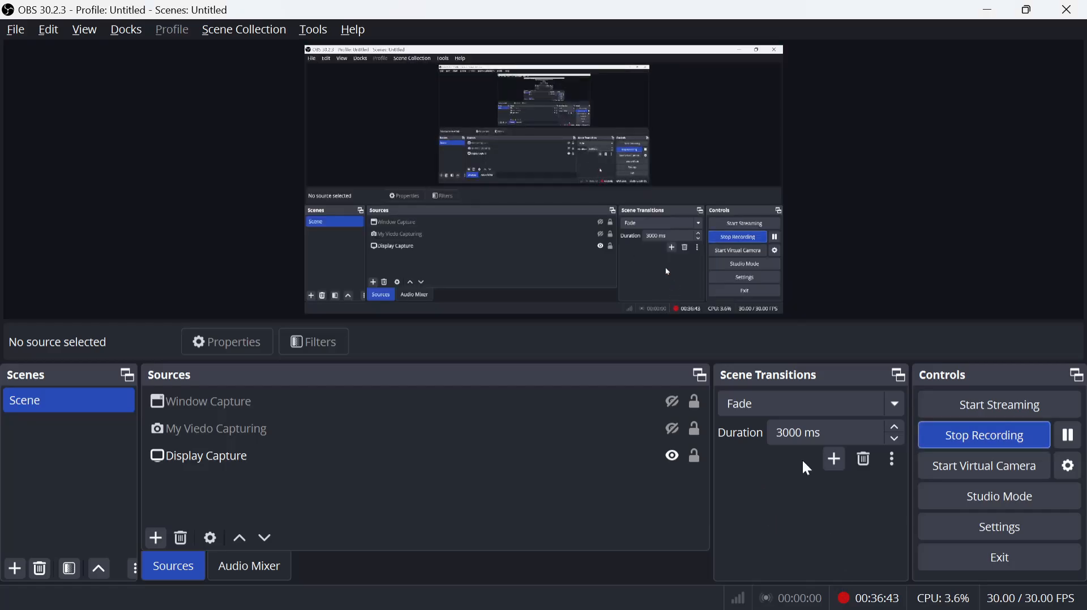
pyautogui.hotkey('alt', 'Tab')
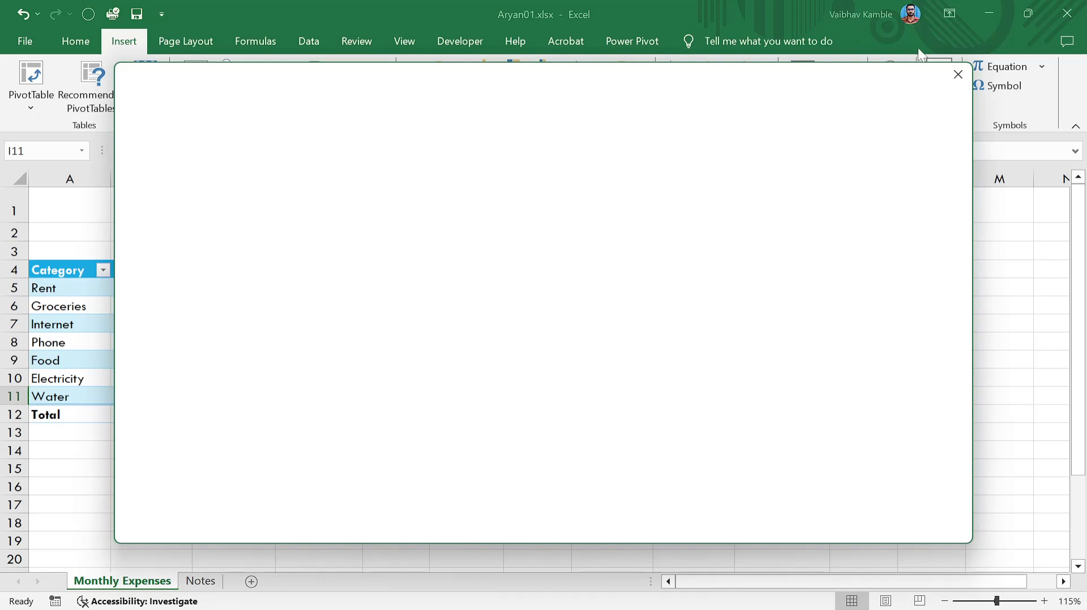
# Retry the online picture search, close it unused, and bring up the Shapes gallery.
pyautogui.click(958, 74)
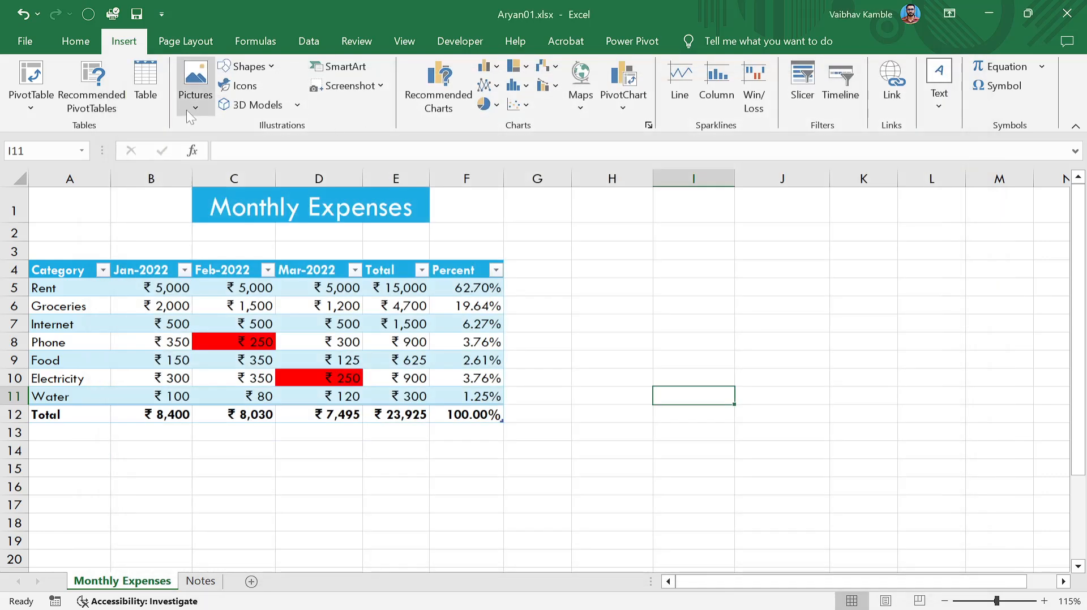
pyautogui.click(186, 109)
pyautogui.click(223, 172)
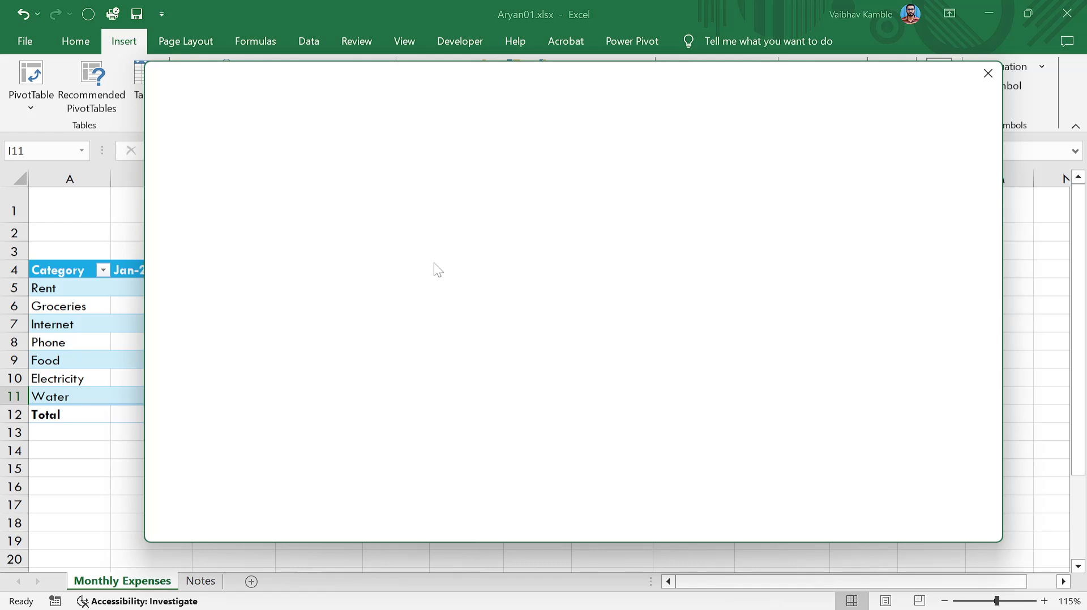
pyautogui.click(988, 73)
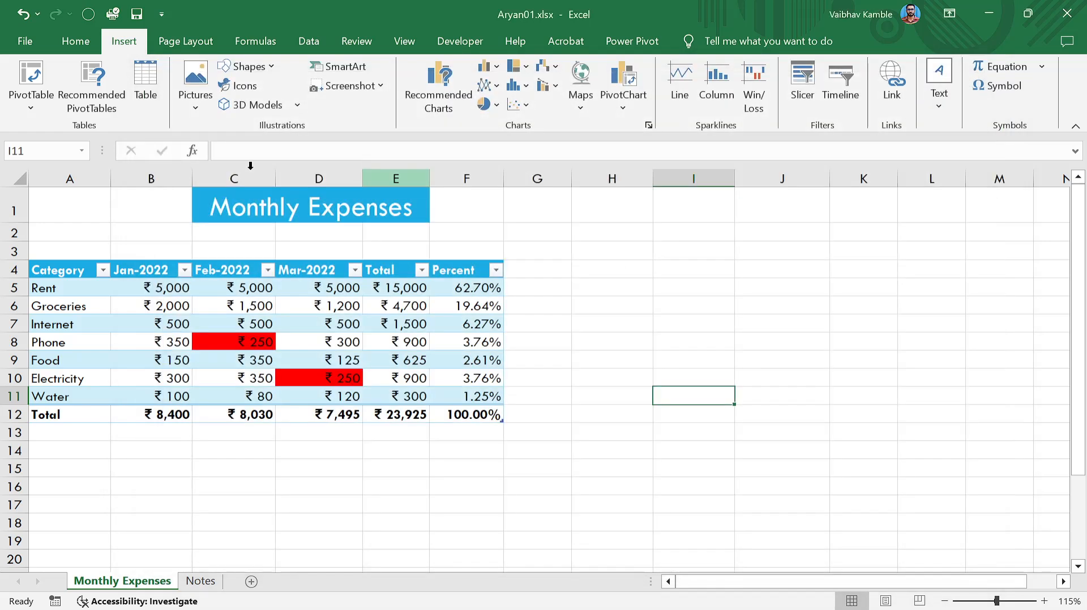
pyautogui.click(193, 99)
pyautogui.click(192, 98)
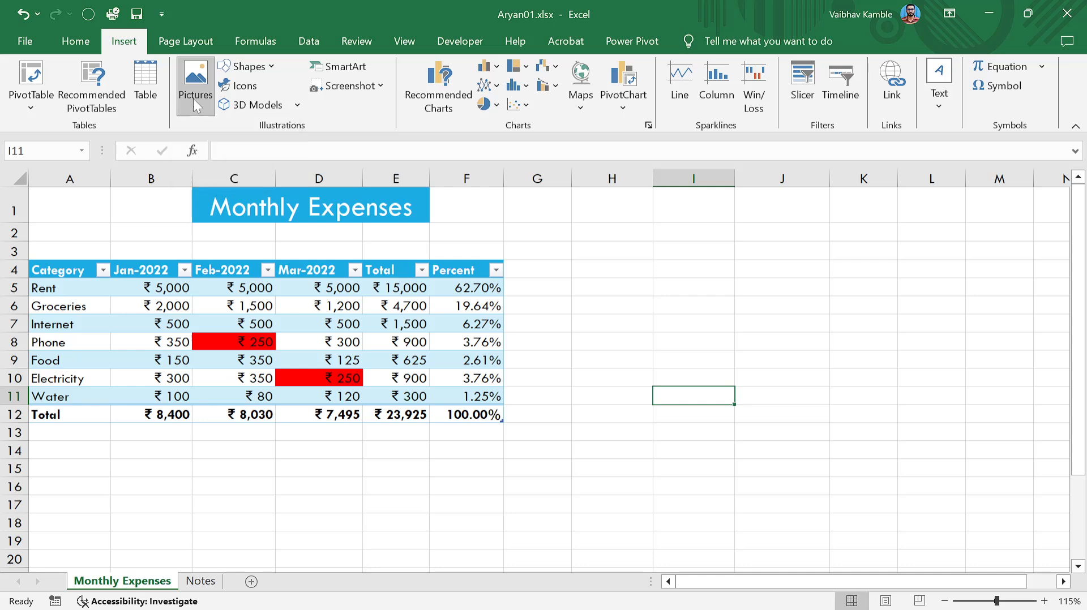
pyautogui.click(268, 69)
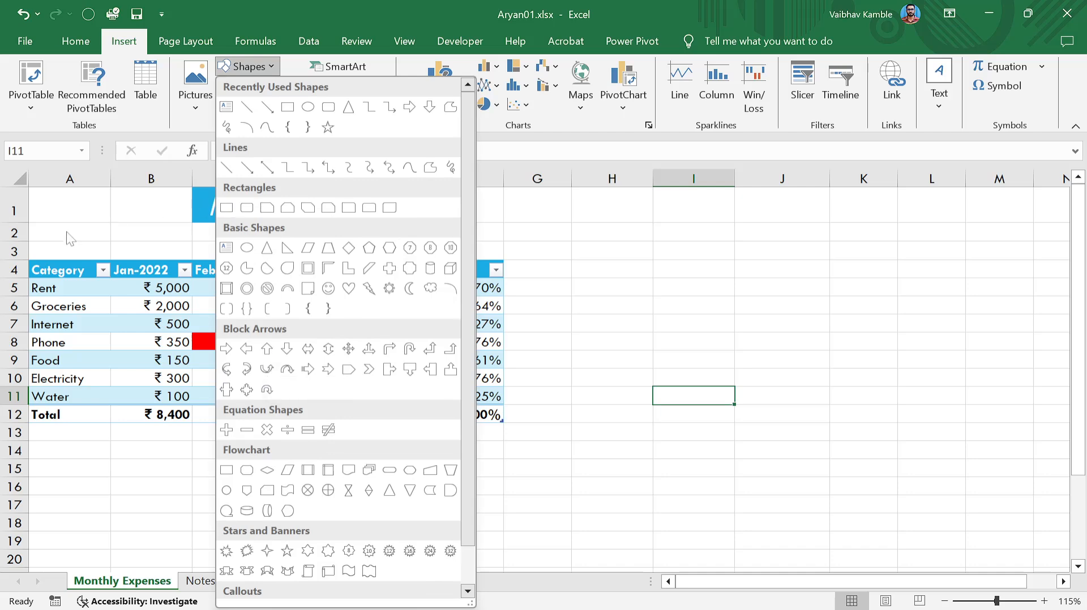
# Insert a Smiley Face shape and shrink it to about 1.29 × 1.38 cm beside the title.
pyautogui.click(791, 259)
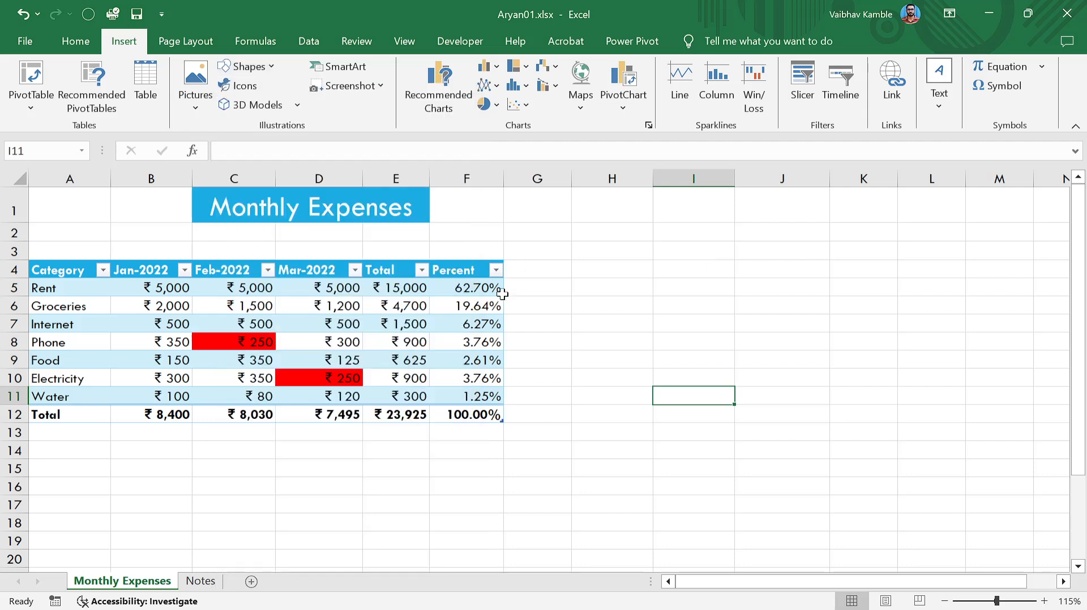
pyautogui.click(274, 67)
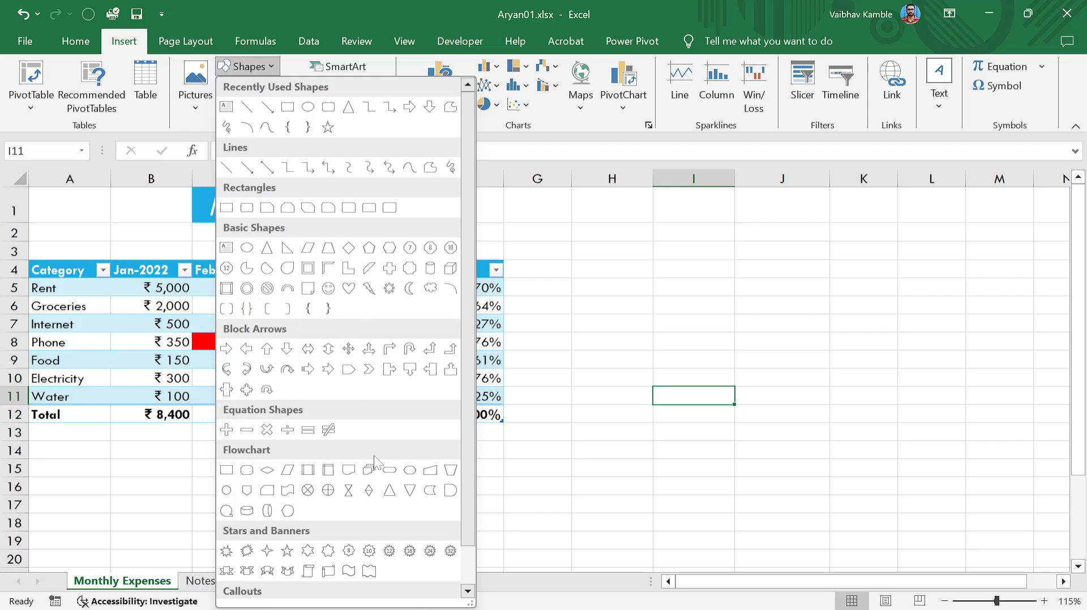
pyautogui.click(328, 288)
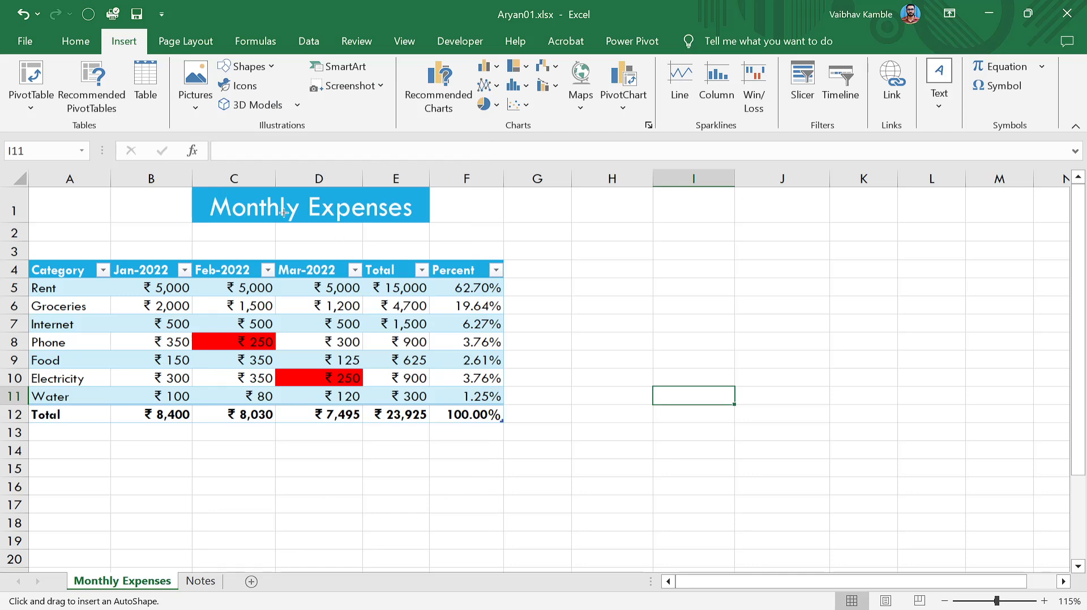
pyautogui.click(92, 213)
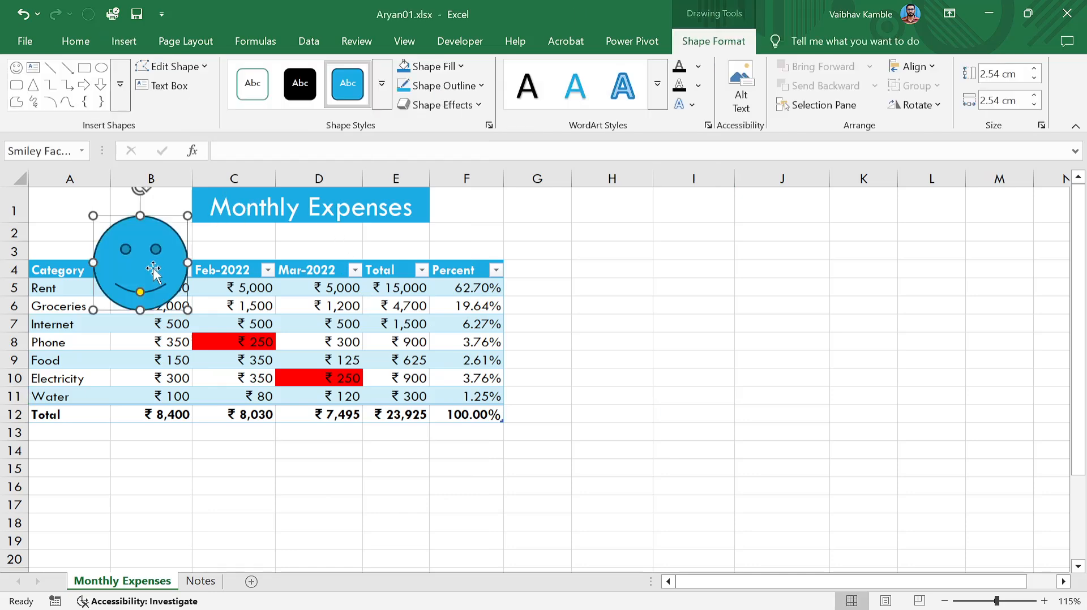
pyautogui.moveTo(145, 257); pyautogui.dragTo(271, 307)
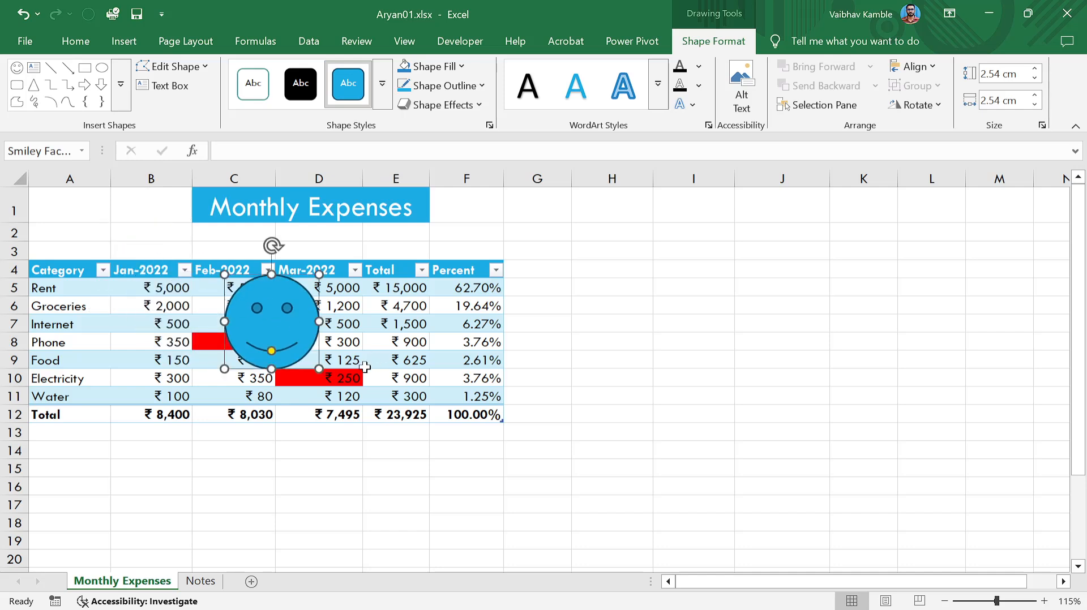
pyautogui.moveTo(319, 368); pyautogui.dragTo(143, 221)
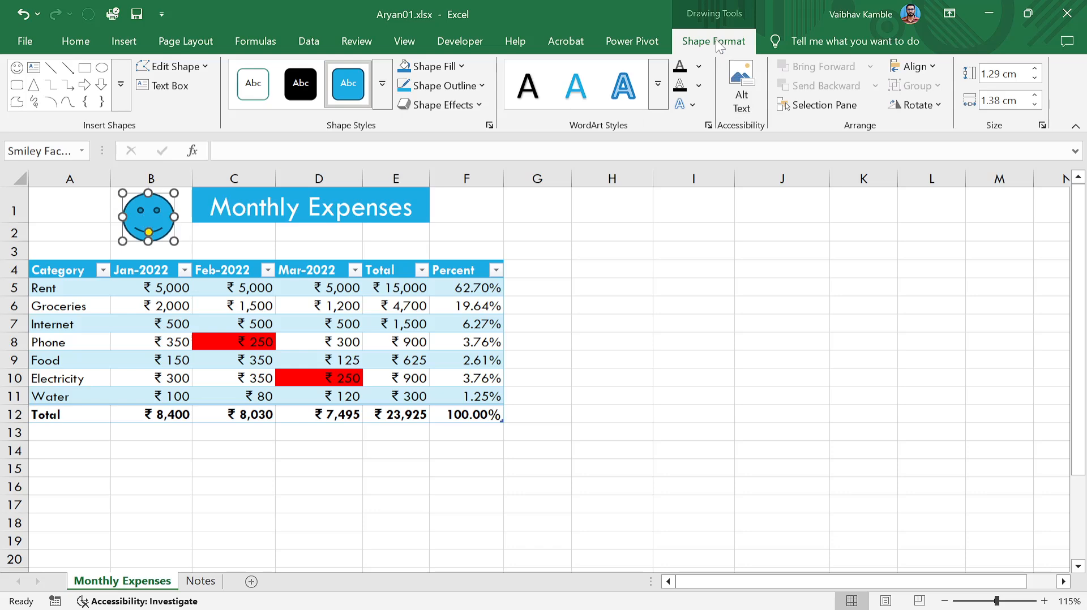
# After browsing shape styles and effects, set the smiley's Shape Outline to No Outline.
pyautogui.click(382, 83)
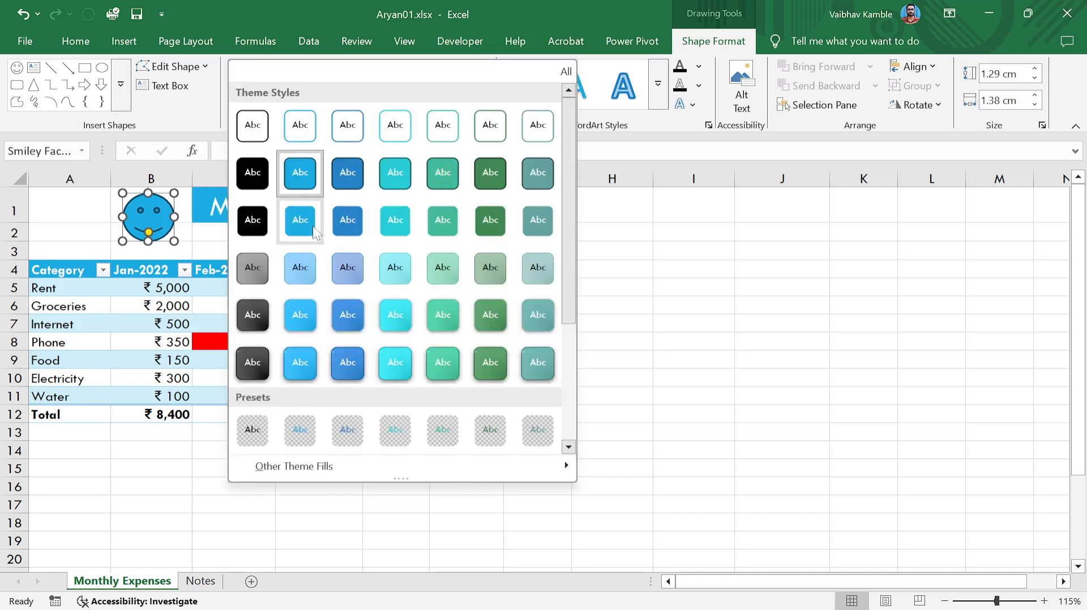
pyautogui.press('Escape')
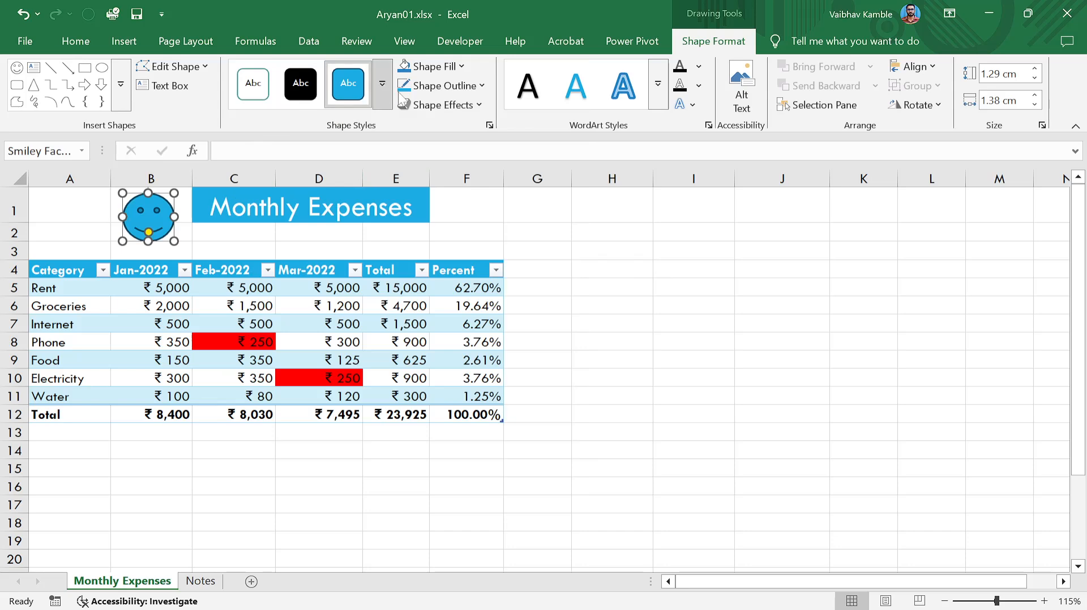
pyautogui.click(484, 84)
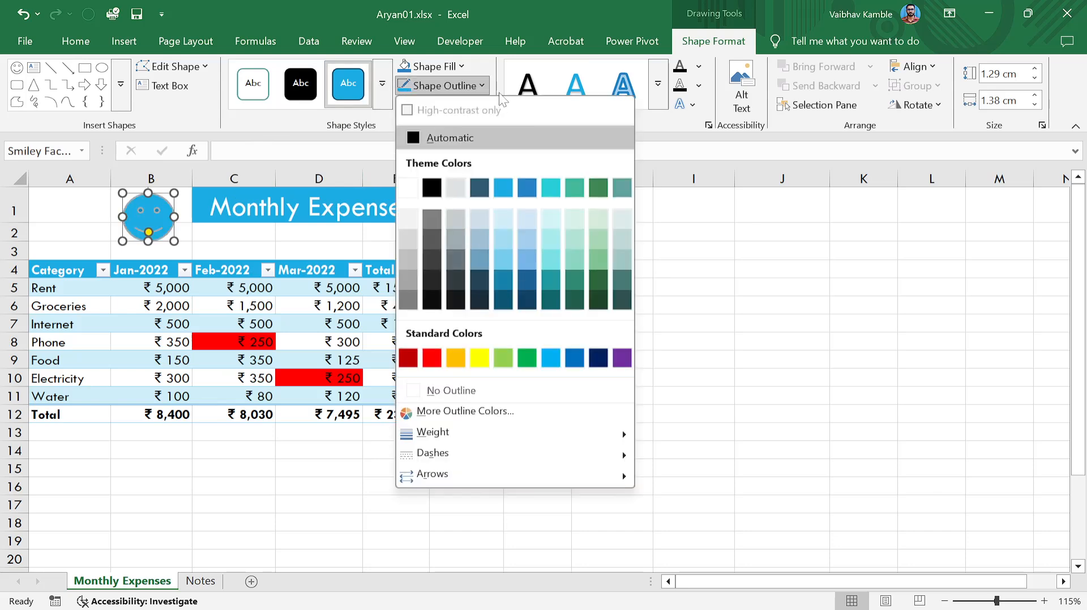
pyautogui.click(483, 85)
pyautogui.click(483, 102)
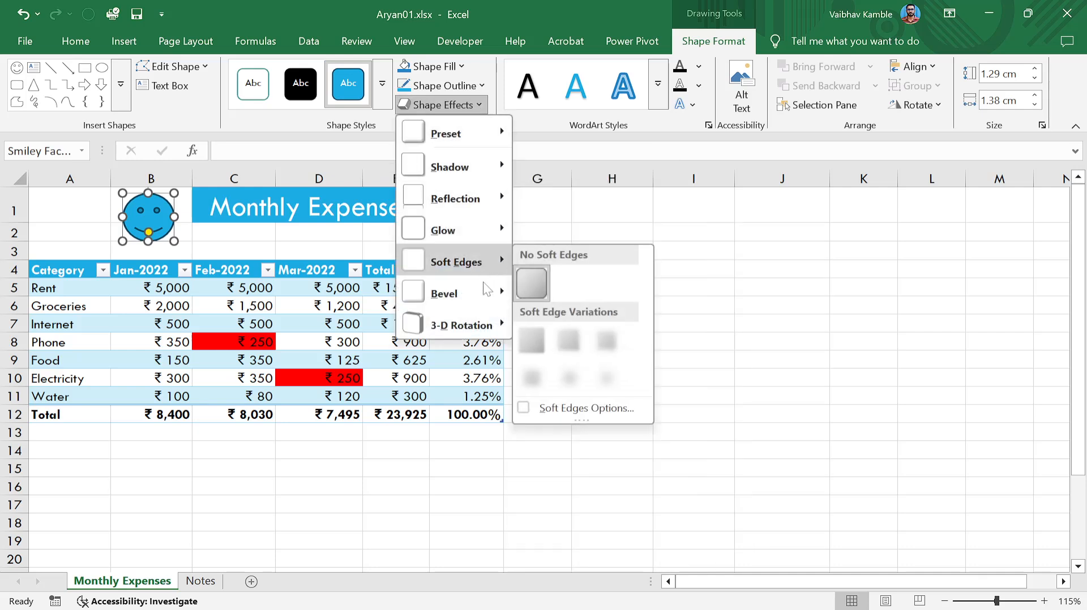
pyautogui.moveTo(484, 297)
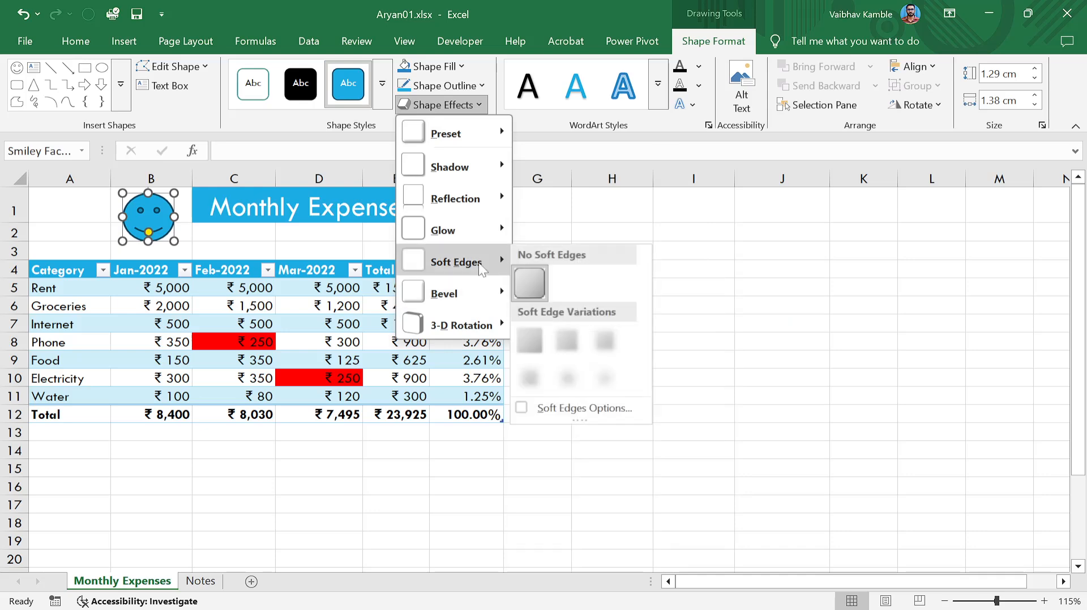
pyautogui.moveTo(480, 226)
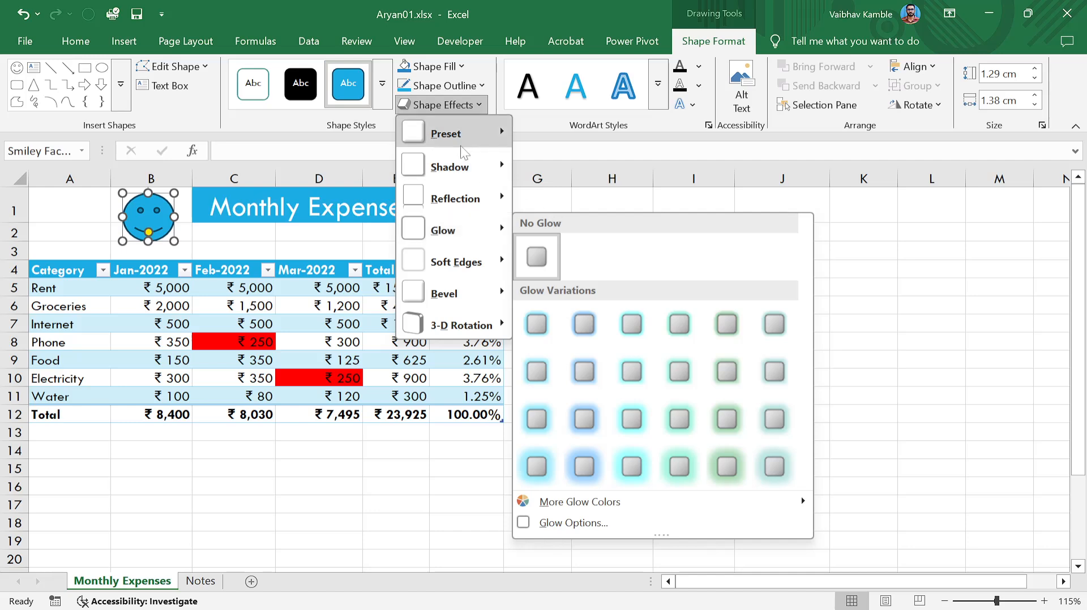
pyautogui.click(480, 85)
pyautogui.click(345, 205)
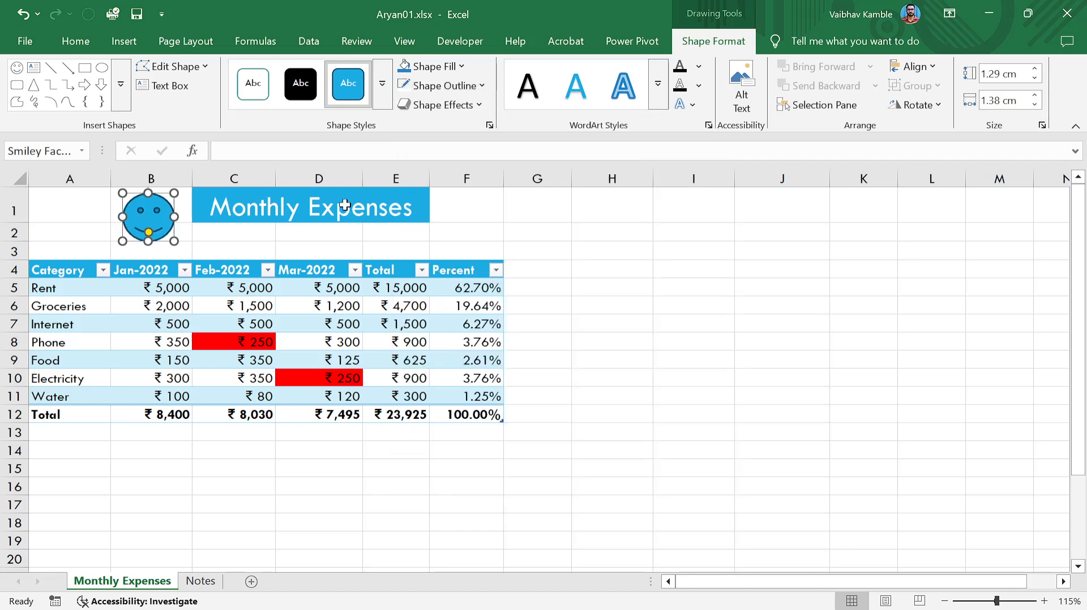
pyautogui.click(199, 244)
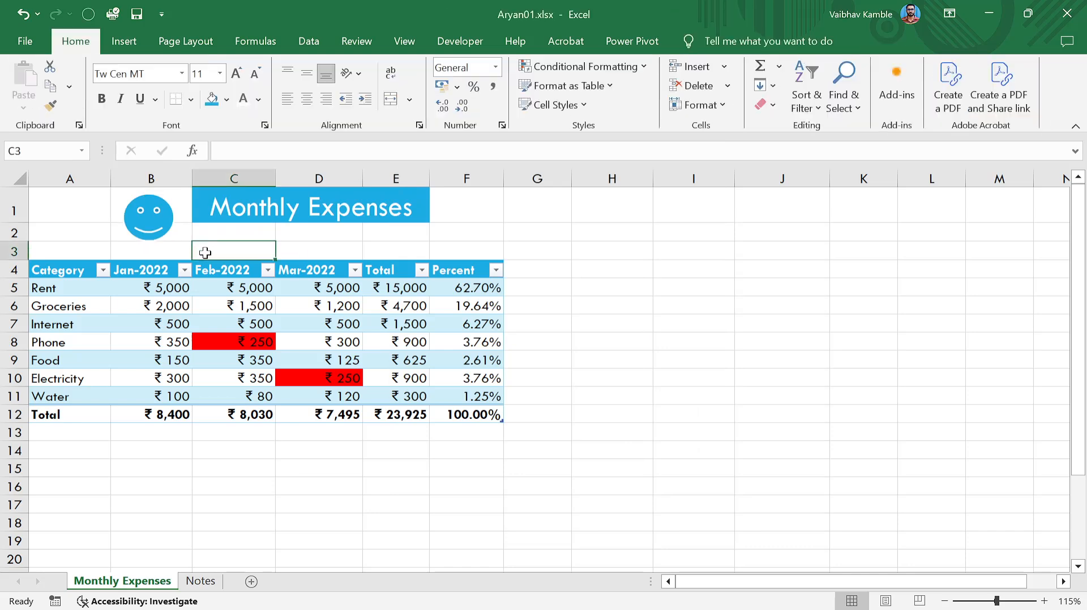
pyautogui.click(169, 226)
# Fill the smiley face with white and browse the Shape Styles presets.
pyautogui.click(462, 66)
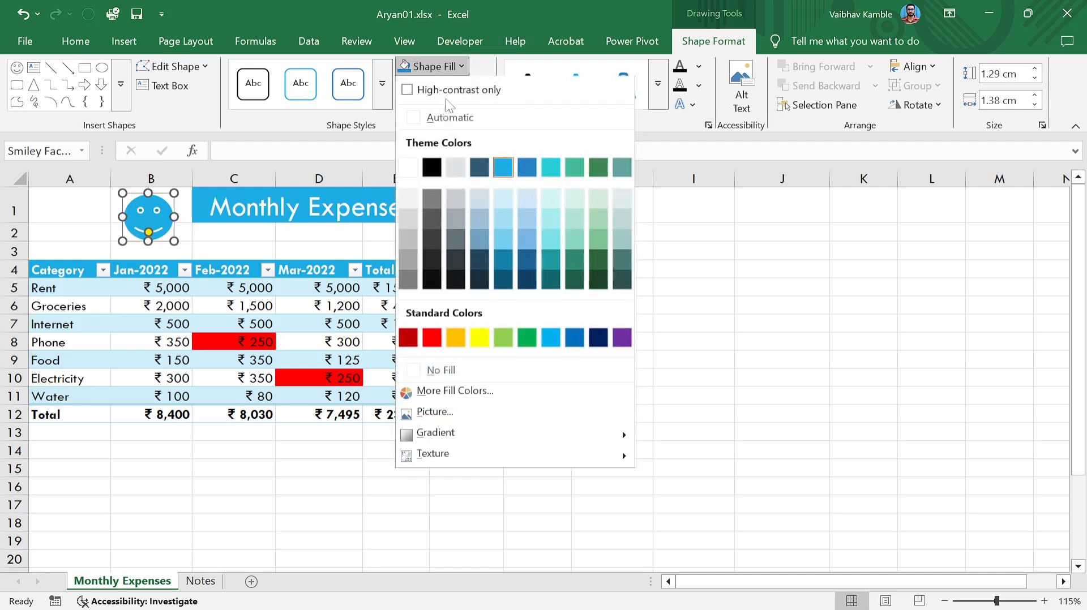
pyautogui.click(405, 171)
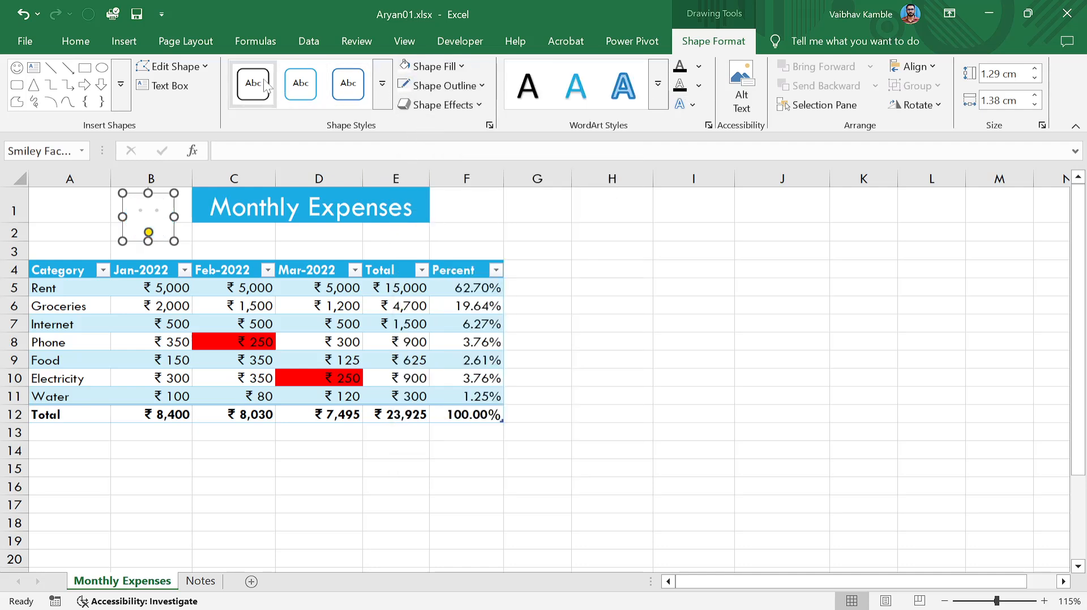
pyautogui.click(382, 83)
pyautogui.scroll(-3, 348, 290)
pyautogui.scroll(3, 346, 294)
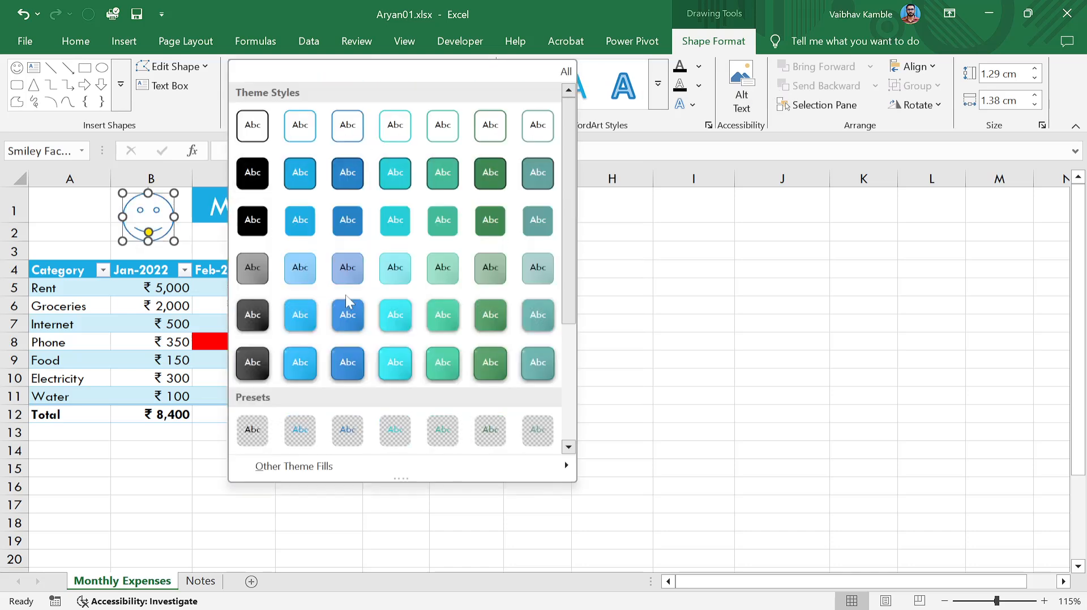
pyautogui.scroll(-3, 361, 325)
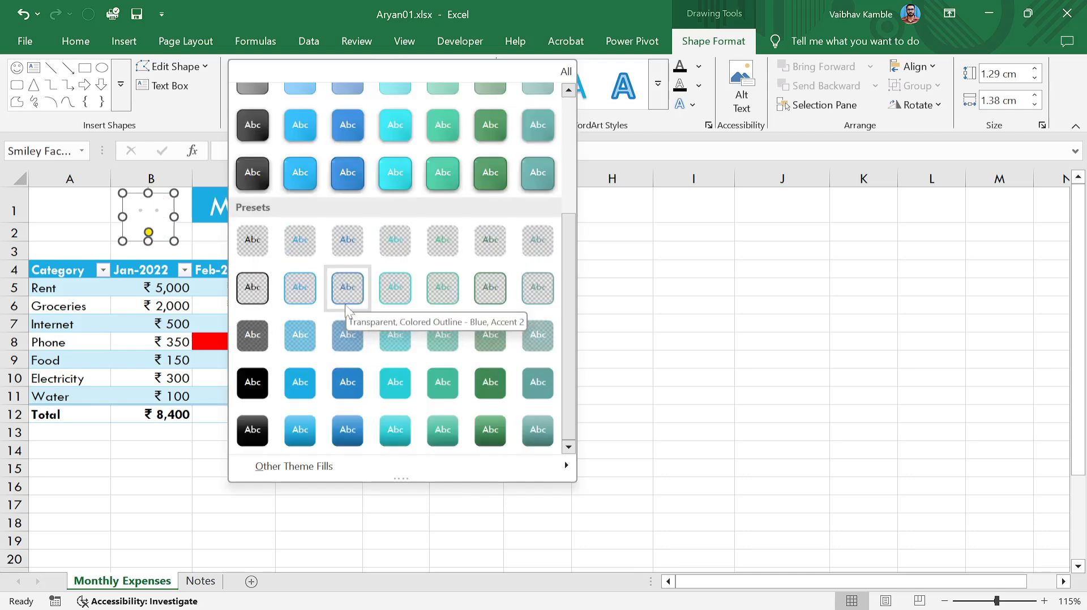
pyautogui.scroll(4, 347, 317)
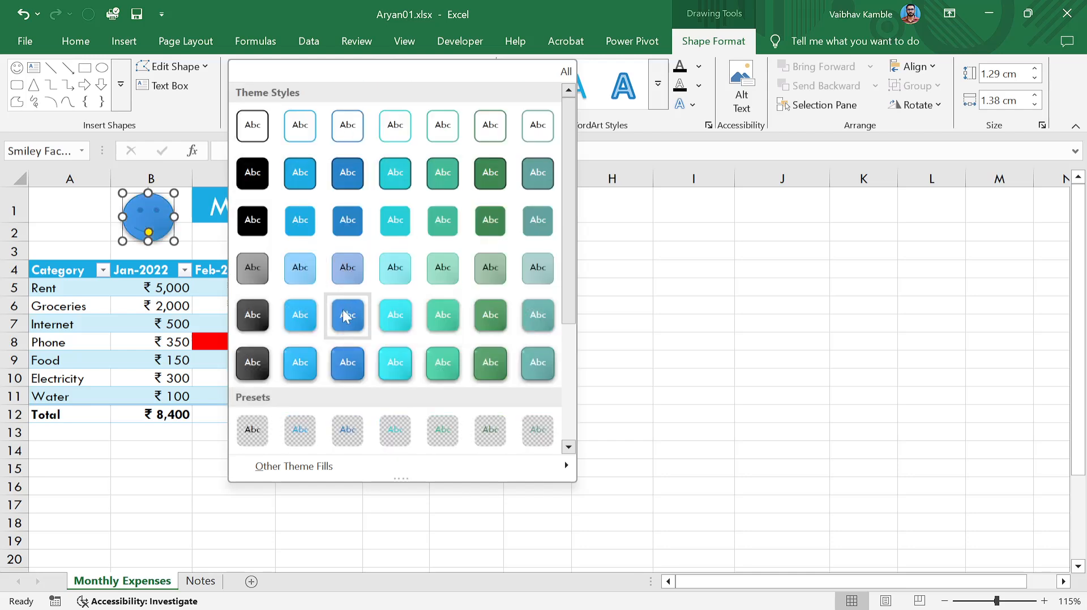
# Undo the white fill to restore the blue fill and dark outline, then select cell I5.
pyautogui.click(564, 288)
pyautogui.hotkey('ctrl', 'z')
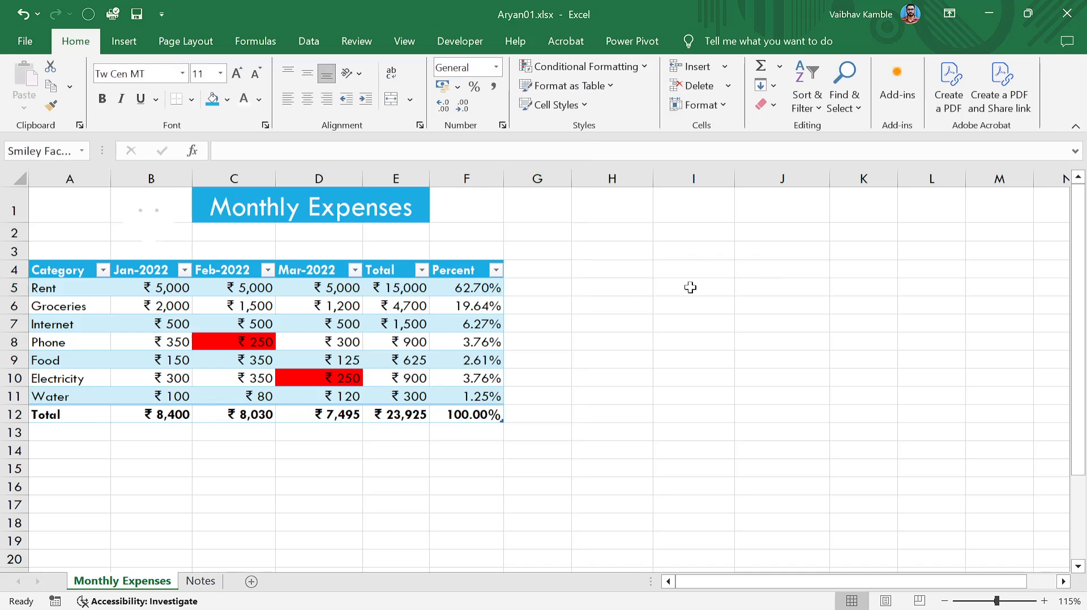
pyautogui.click(689, 288)
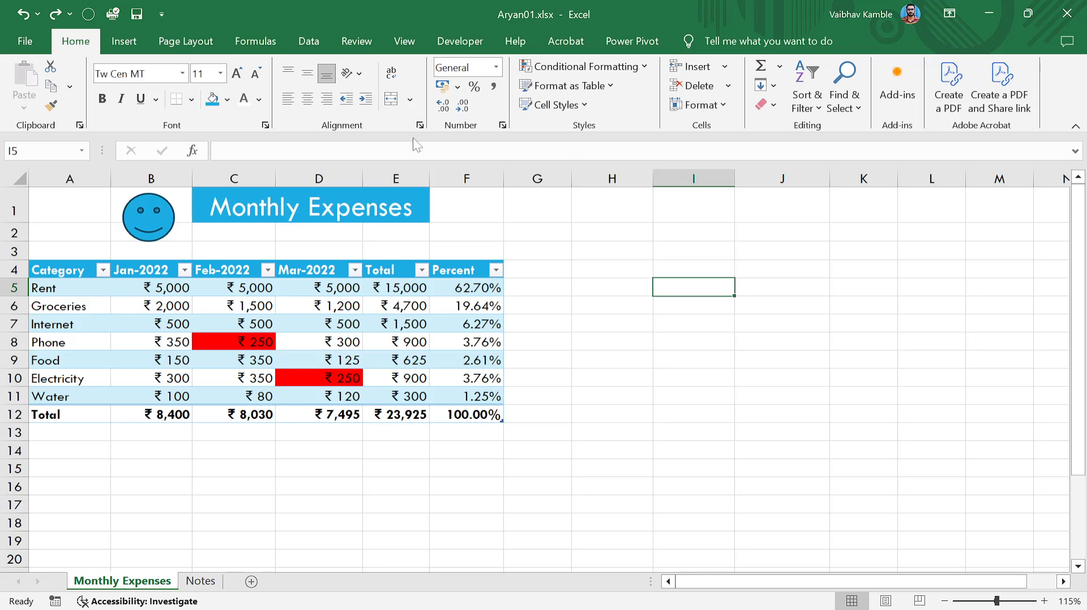
# Check the 3D Models sources on the Insert tab, then open the Choose a SmartArt Graphic dialog.
pyautogui.click(124, 41)
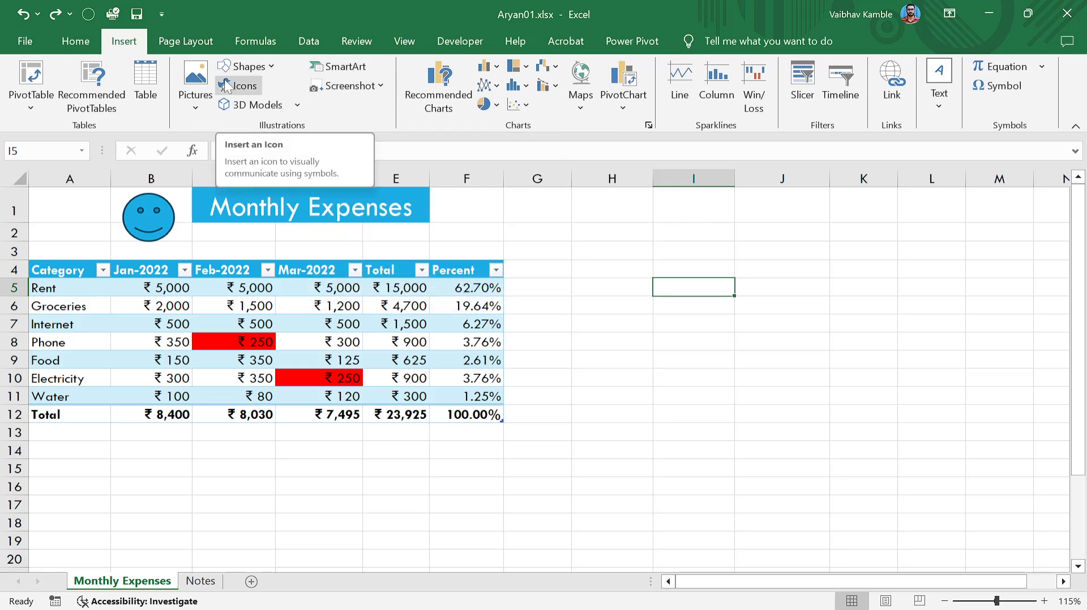
pyautogui.click(293, 104)
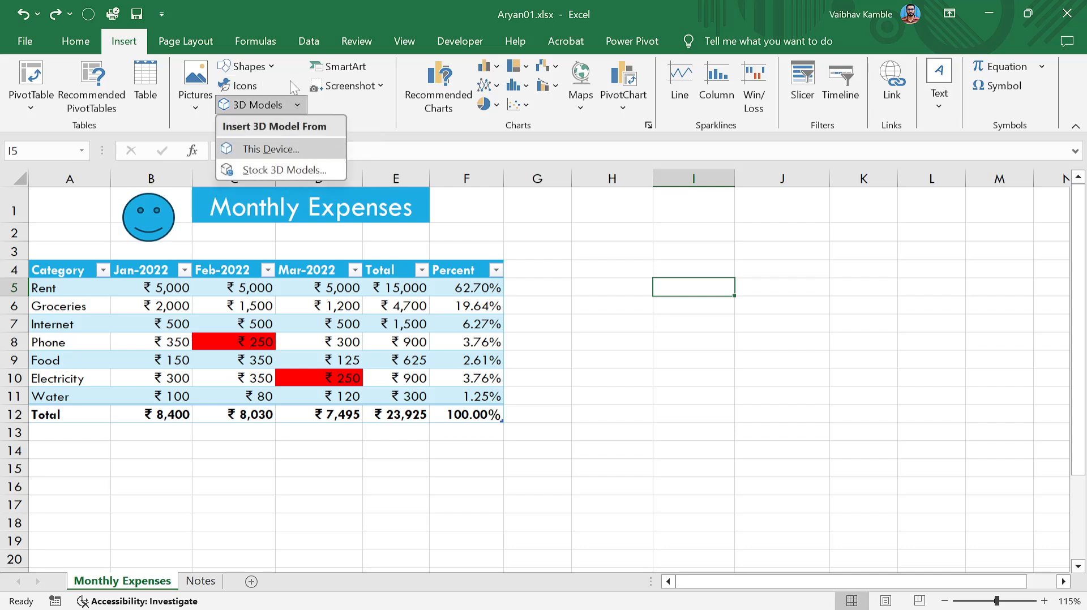
pyautogui.click(346, 102)
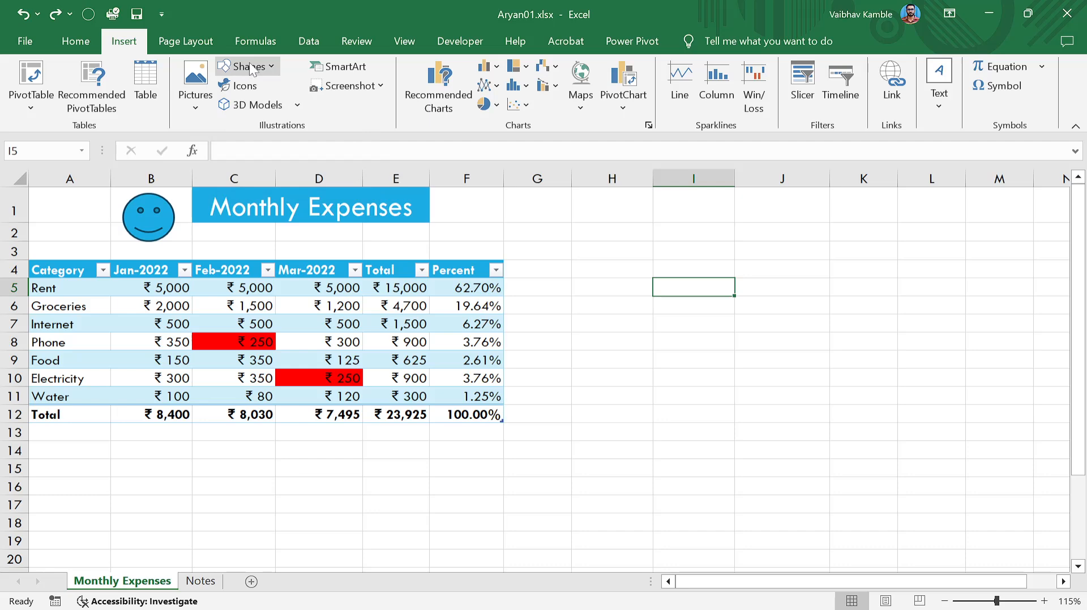
pyautogui.click(352, 66)
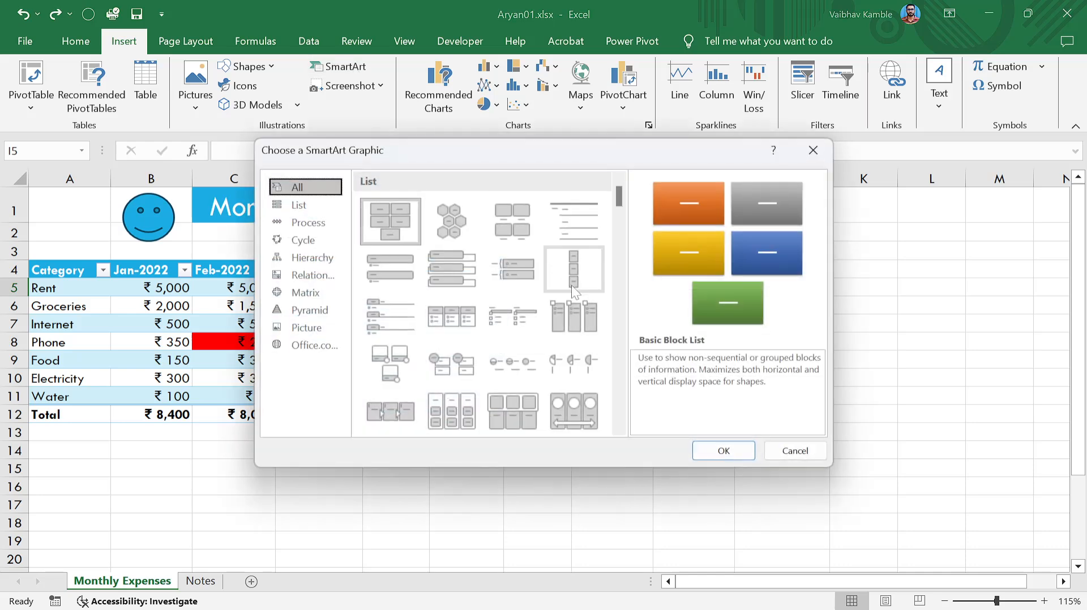
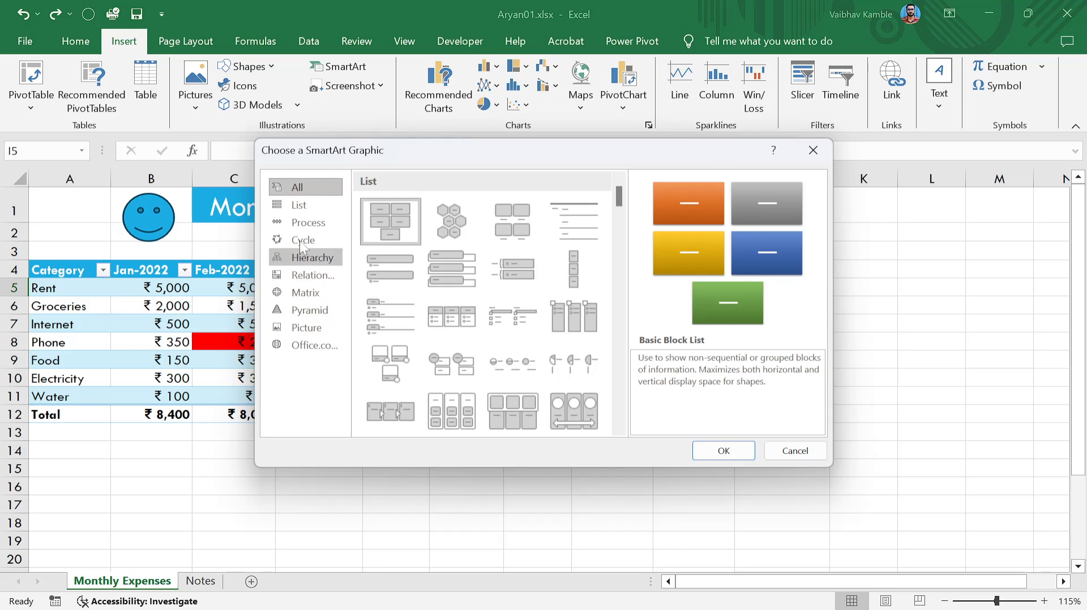
# From the List category of SmartArt graphics, pick the Vertical Bullet List layout.
pyautogui.click(308, 205)
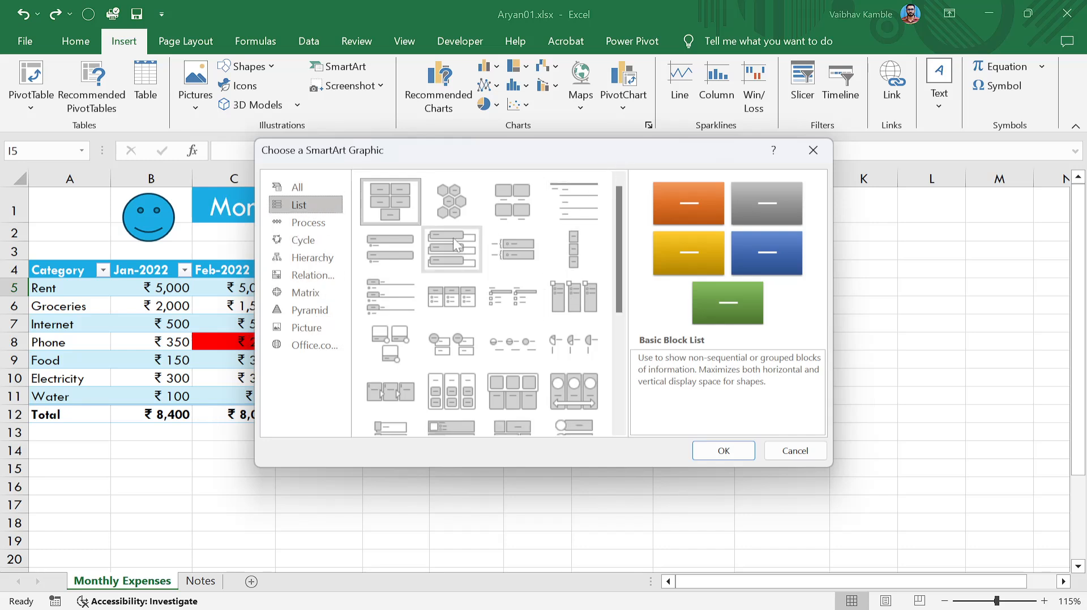
pyautogui.scroll(-5, 499, 295)
pyautogui.scroll(5, 525, 383)
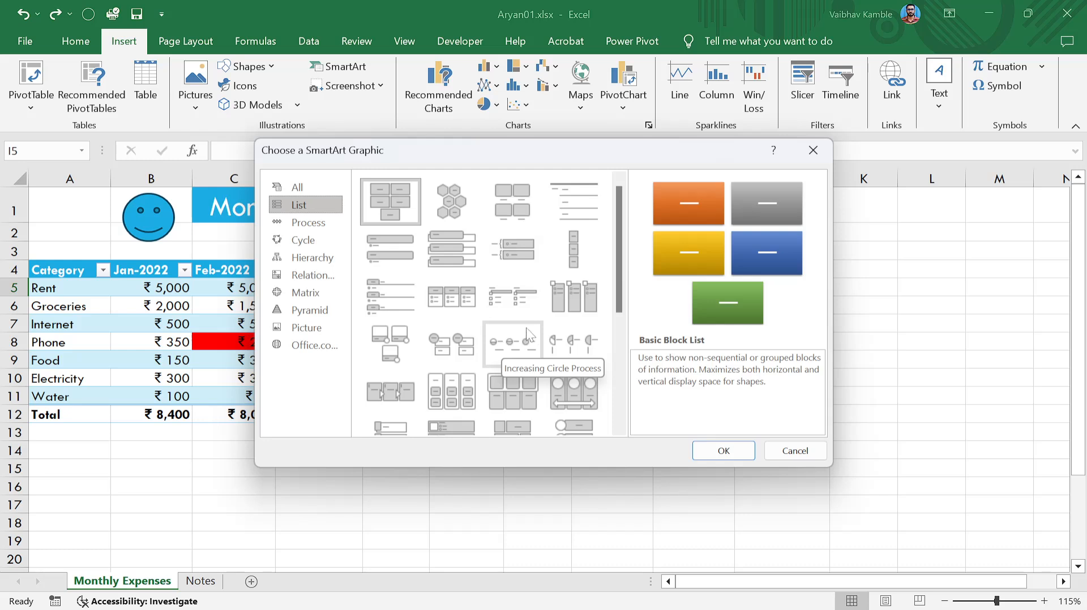
pyautogui.click(397, 254)
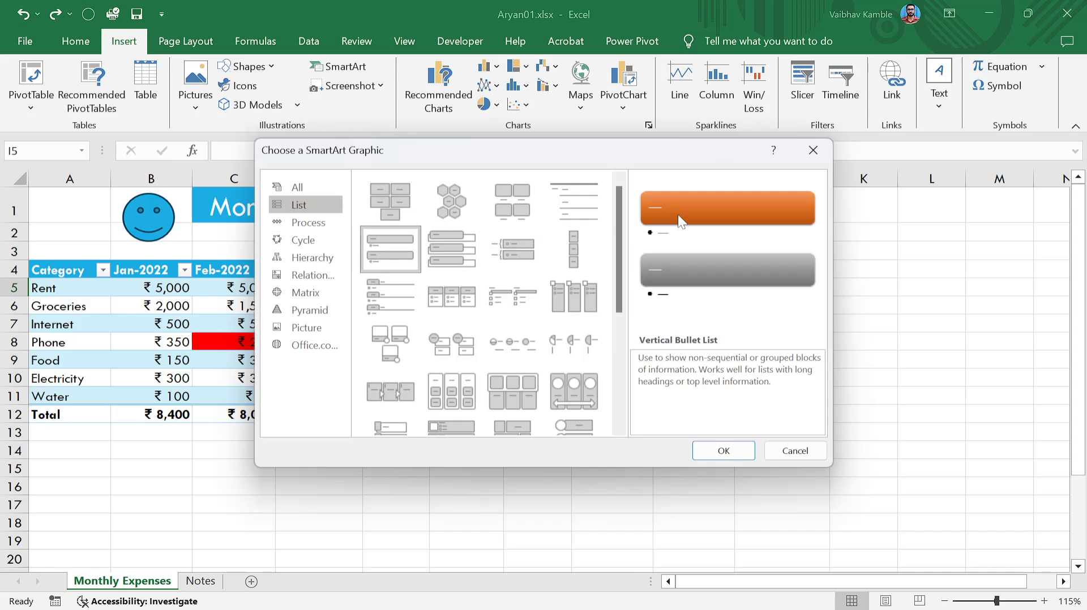
# Insert the Vertical Bullet List graphic, move it right of the table and shrink it to columns G–J.
pyautogui.click(724, 451)
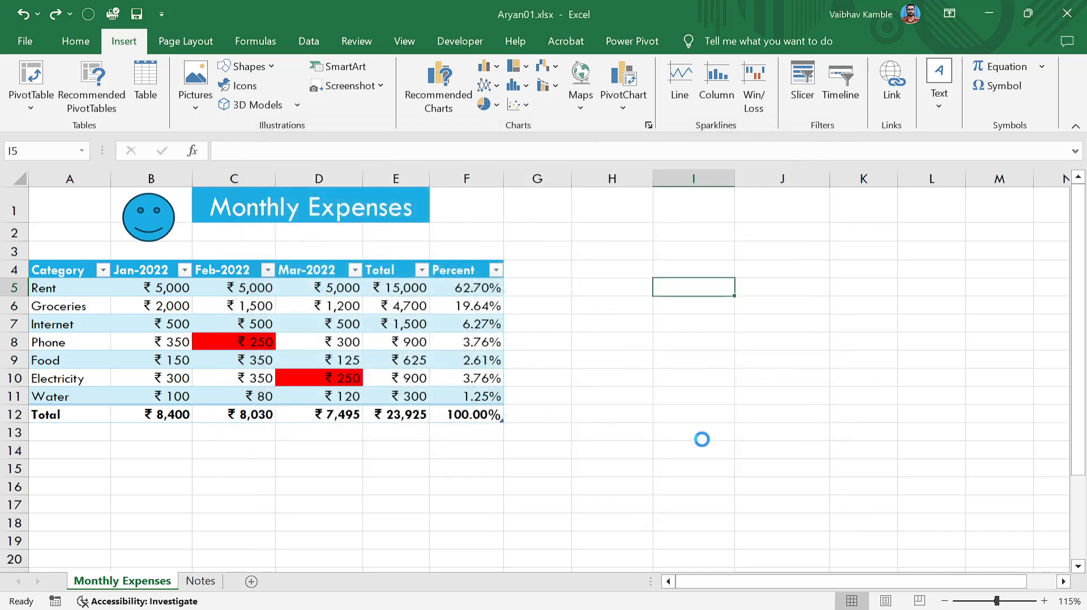
pyautogui.moveTo(176, 255); pyautogui.dragTo(148, 248)
pyautogui.click(315, 394)
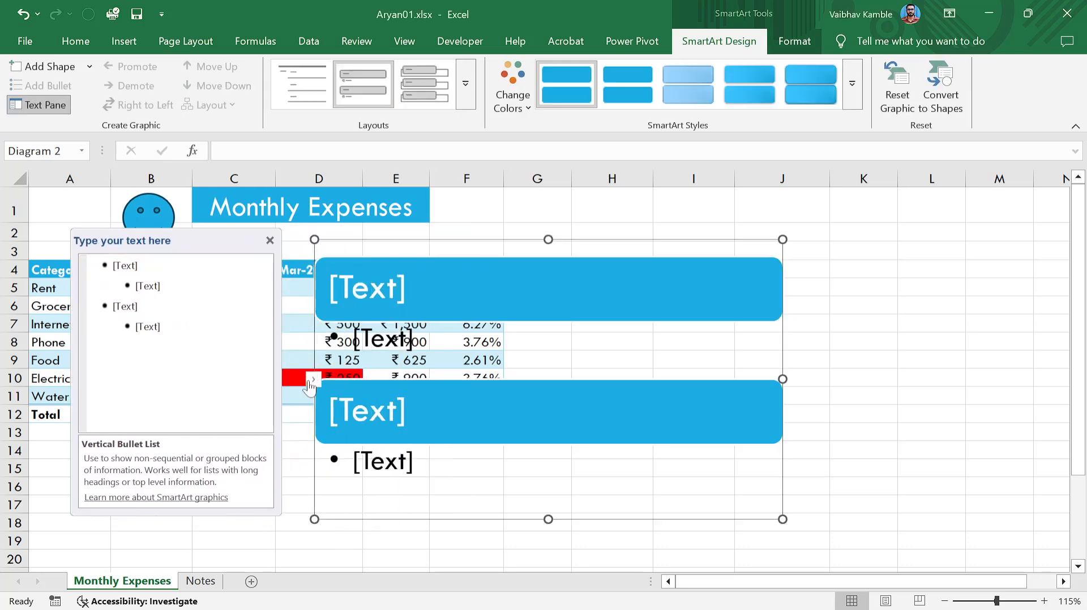
pyautogui.click(270, 241)
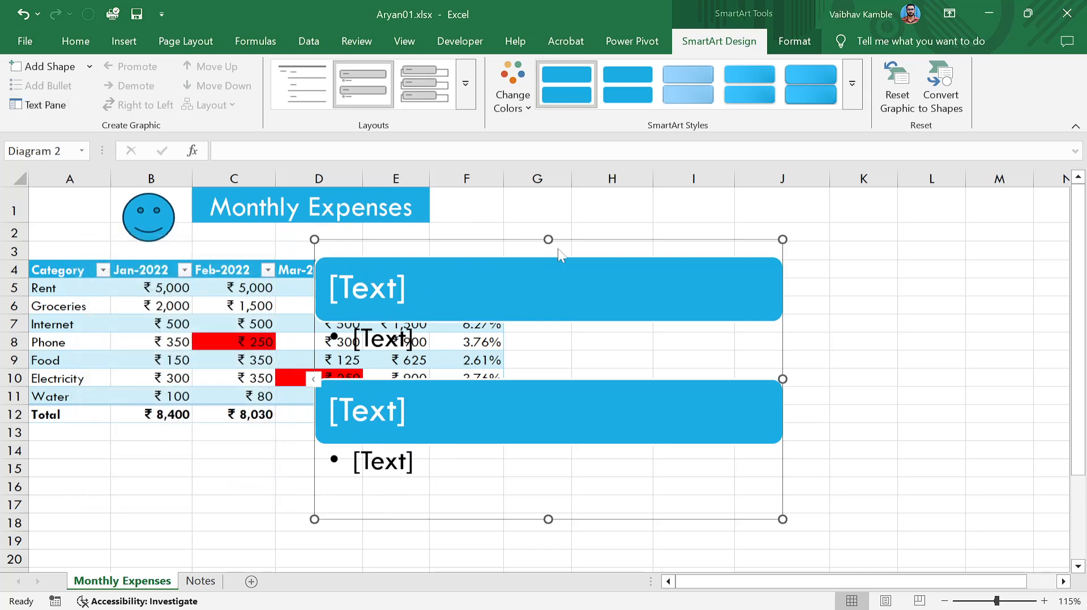
pyautogui.moveTo(604, 242); pyautogui.dragTo(841, 208)
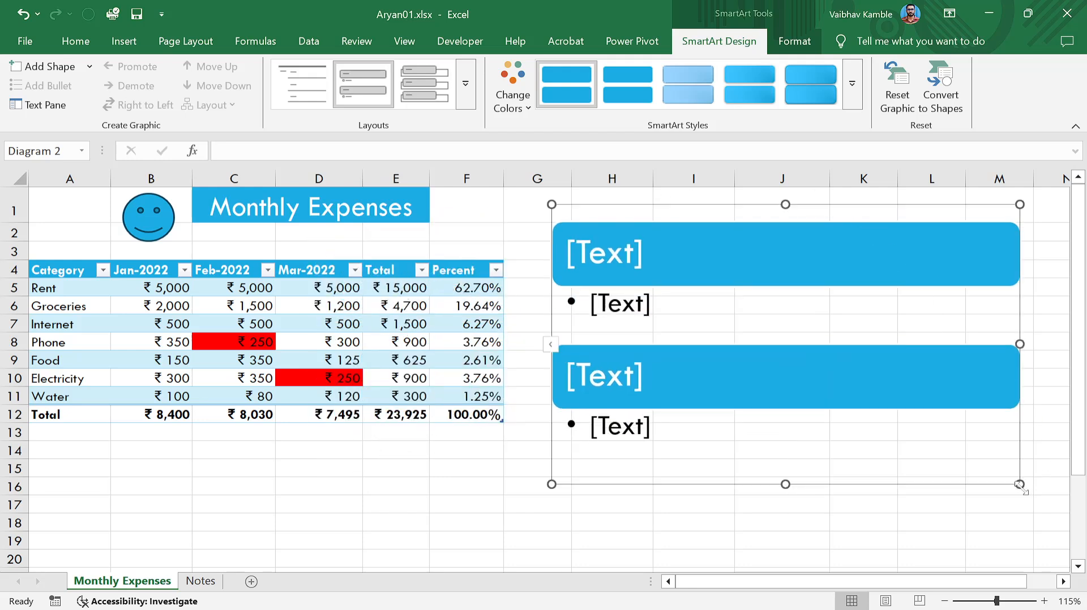
pyautogui.moveTo(1020, 484); pyautogui.dragTo(785, 374)
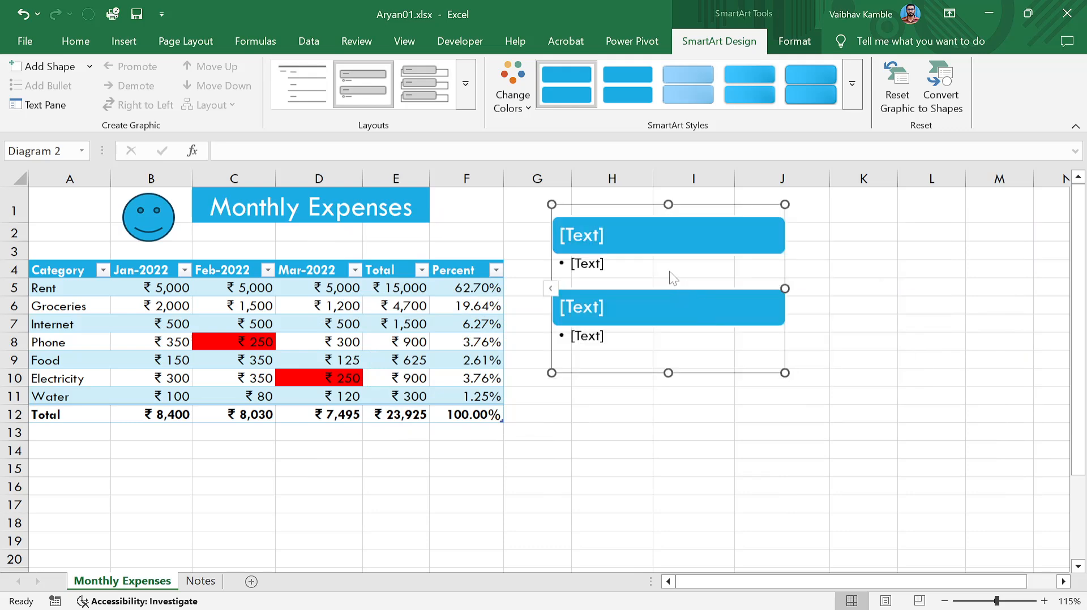
pyautogui.click(631, 236)
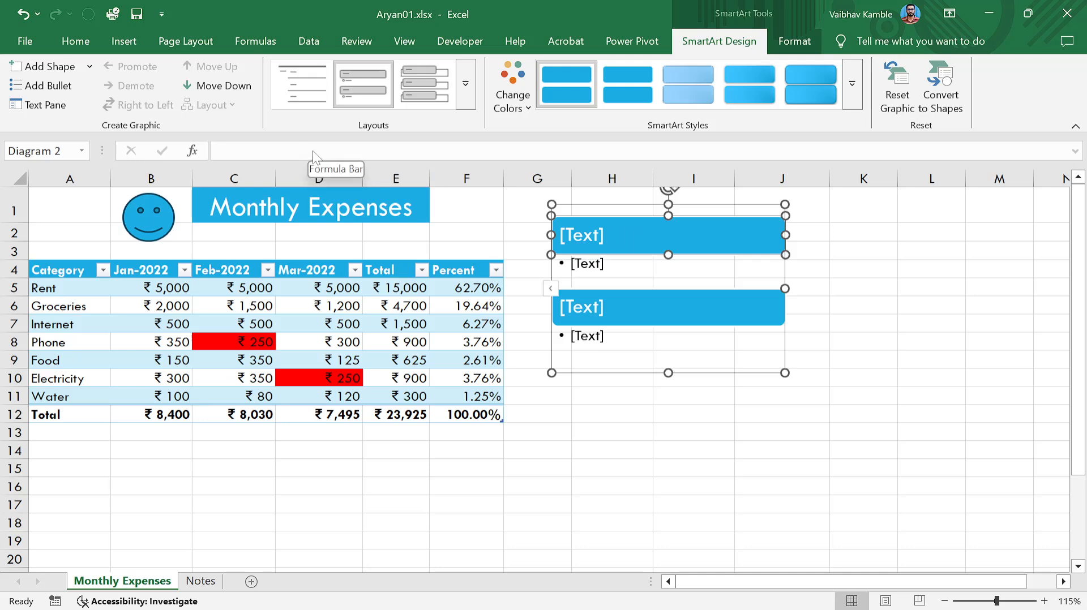
# Reselect the graphic's top heading and bring up its Text Pane for typing.
pyautogui.click(576, 237)
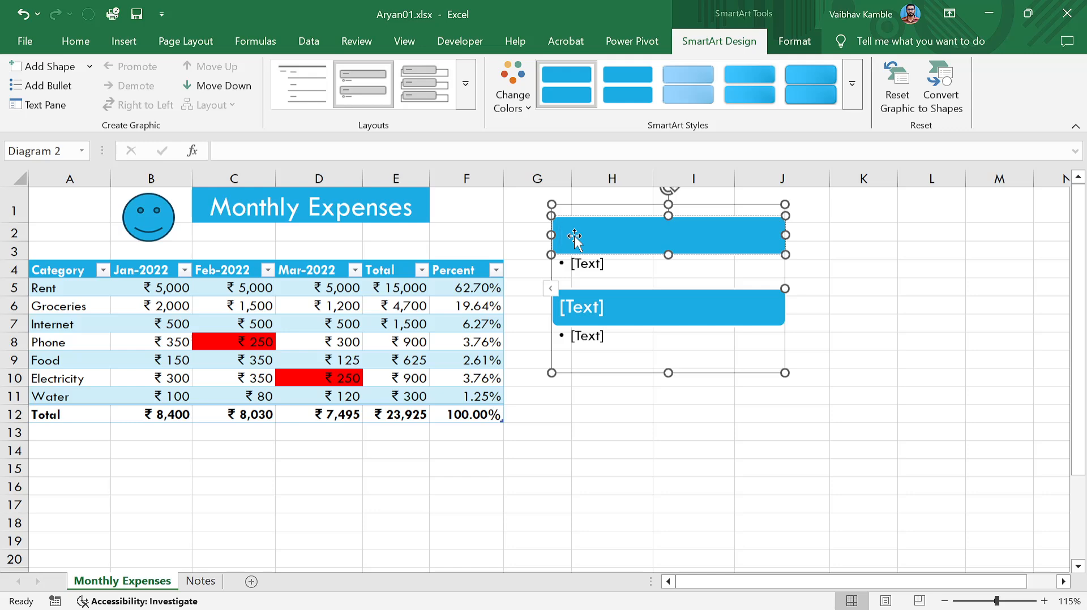
pyautogui.click(525, 226)
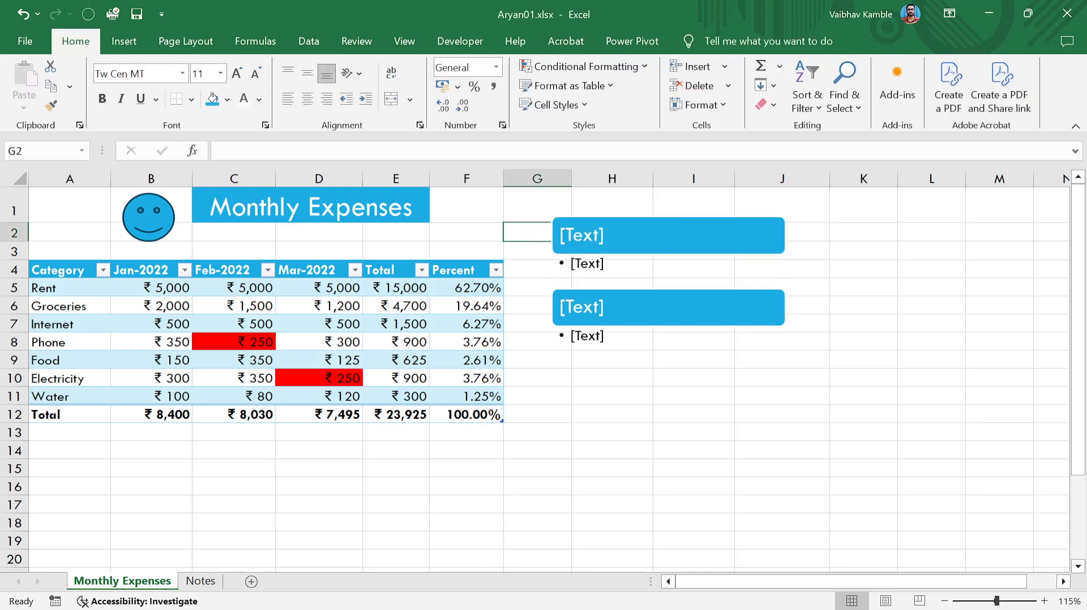
pyautogui.click(583, 235)
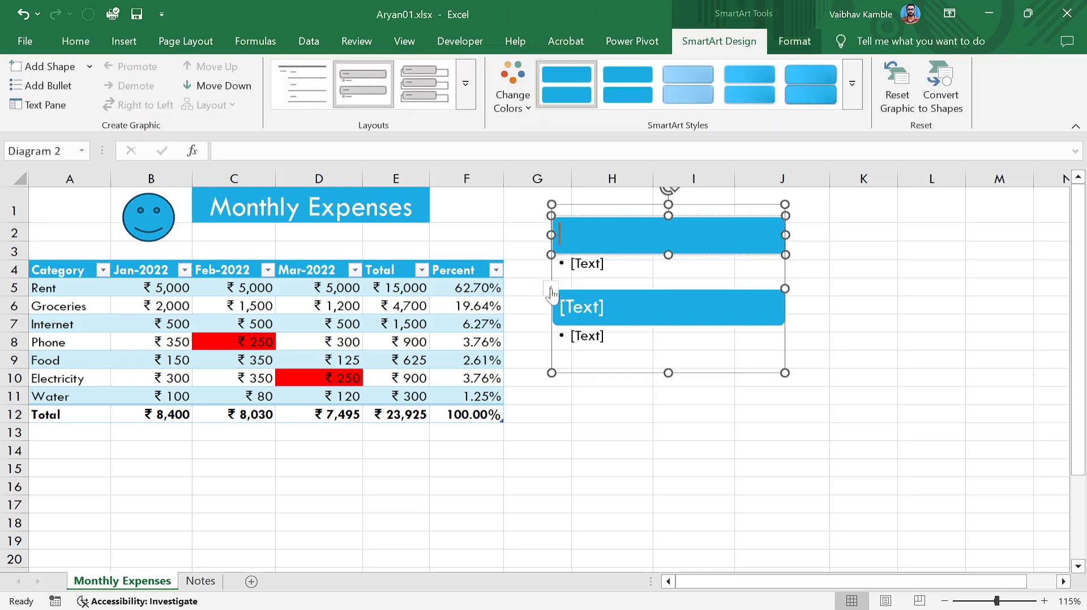
pyautogui.click(552, 290)
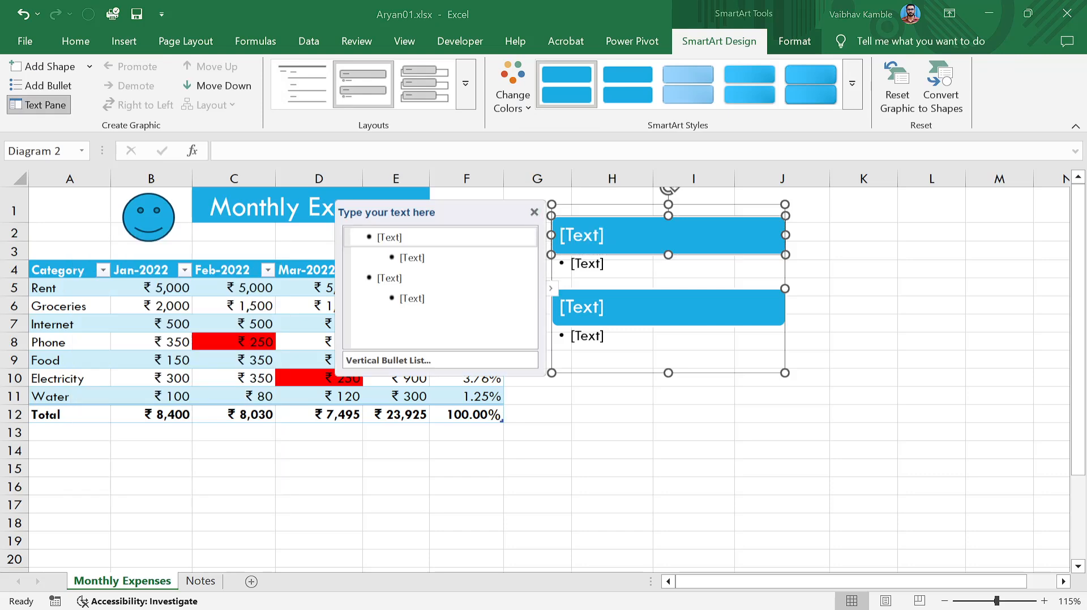
# Change the first heading's text to 'Data Science', fixing typing mistakes along the way.
pyautogui.click(389, 237)
pyautogui.write('Data A')
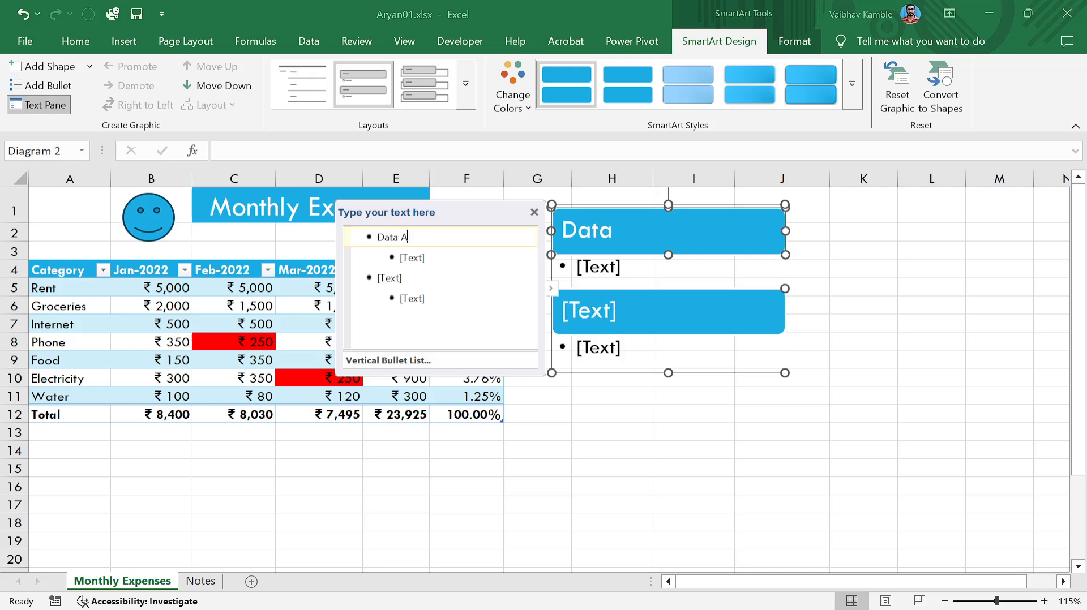
pyautogui.write('nalystic')
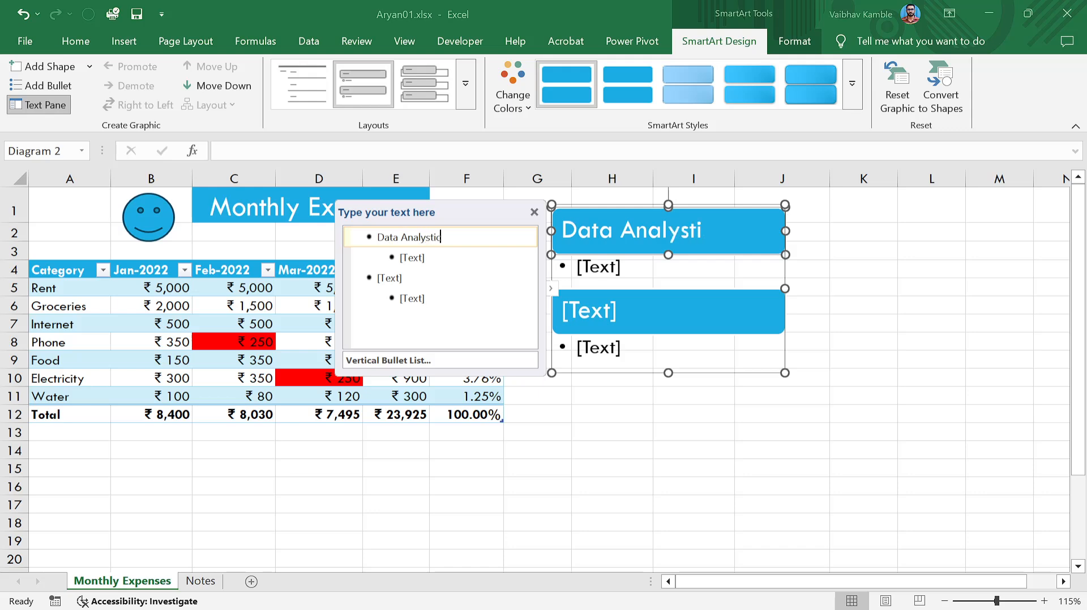
pyautogui.write('s\\')
pyautogui.press('BackSpace')
pyautogui.press('BackSpace')
pyautogui.press('BackSpace')
pyautogui.press('BackSpace')
pyautogui.press('BackSpace')
pyautogui.write('ytics')
pyautogui.press('Return')
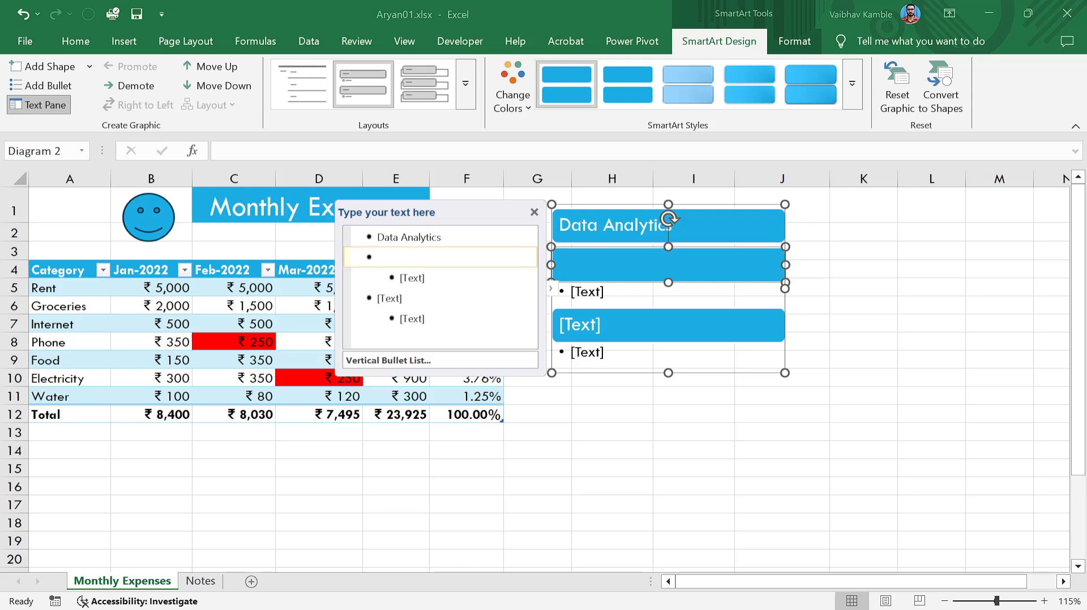
pyautogui.press('BackSpace')
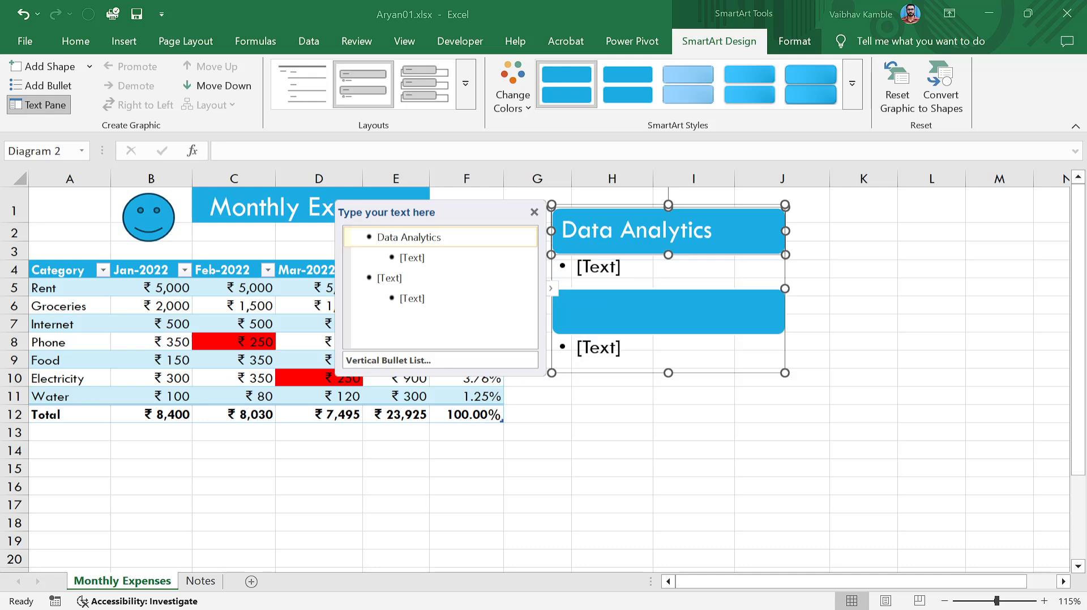
pyautogui.press('Return')
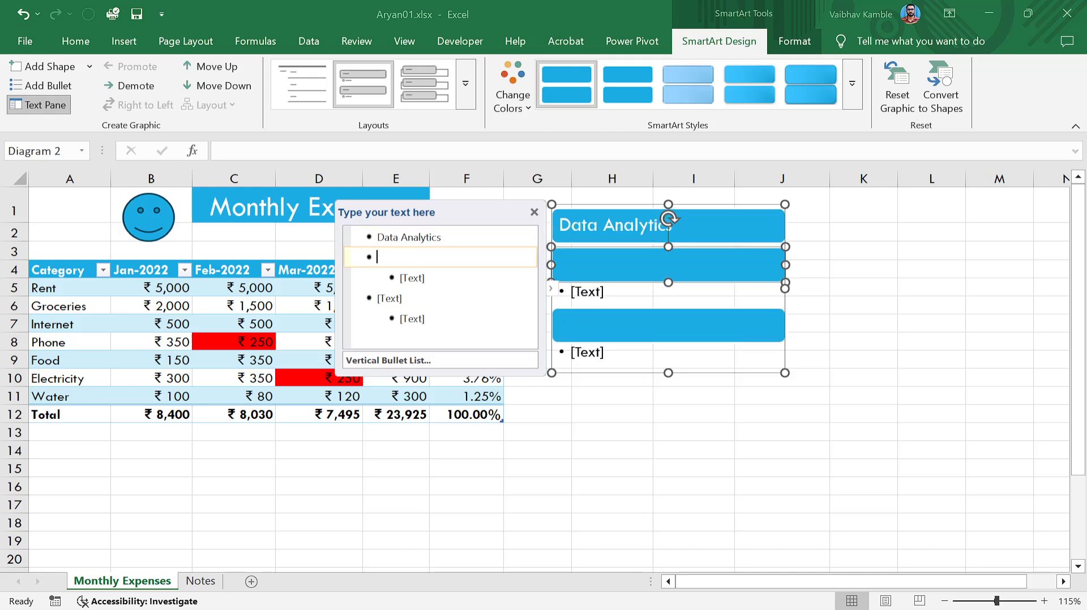
pyautogui.press('Tab')
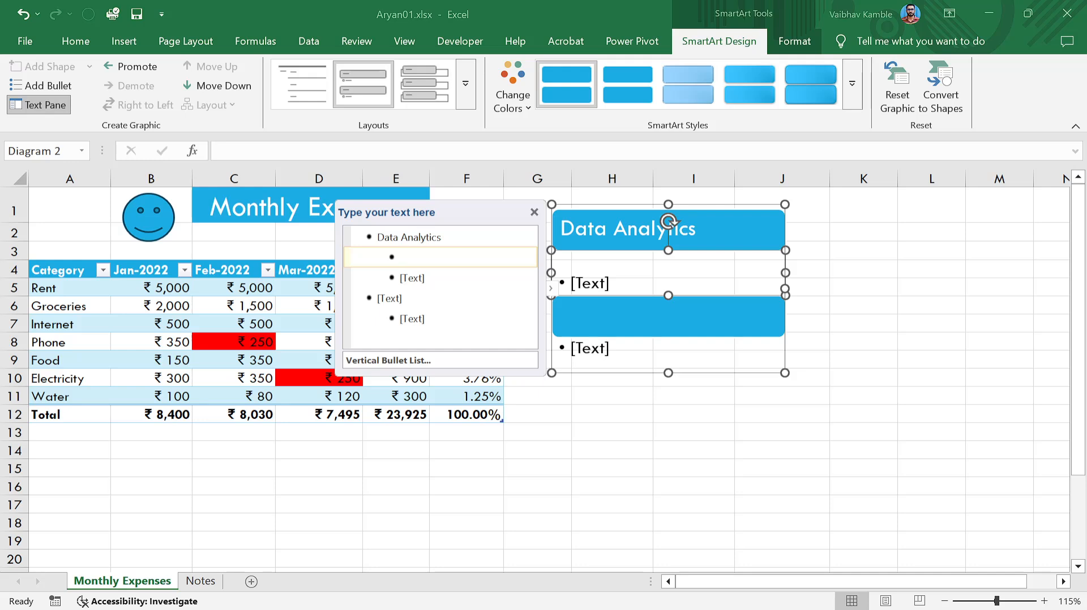
pyautogui.press('BackSpace')
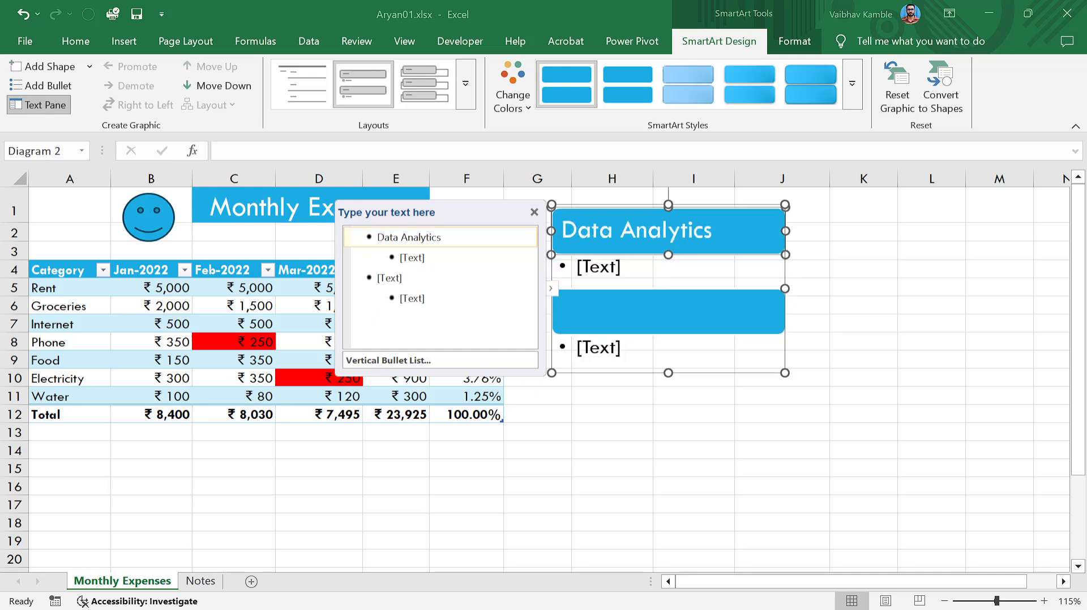
pyautogui.write('Da')
pyautogui.press('BackSpace')
pyautogui.press('BackSpace')
pyautogui.press('BackSpace')
pyautogui.press('BackSpace')
pyautogui.press('BackSpace')
pyautogui.hotkey('ctrl', 'shift', 'Left')
pyautogui.press('BackSpace')
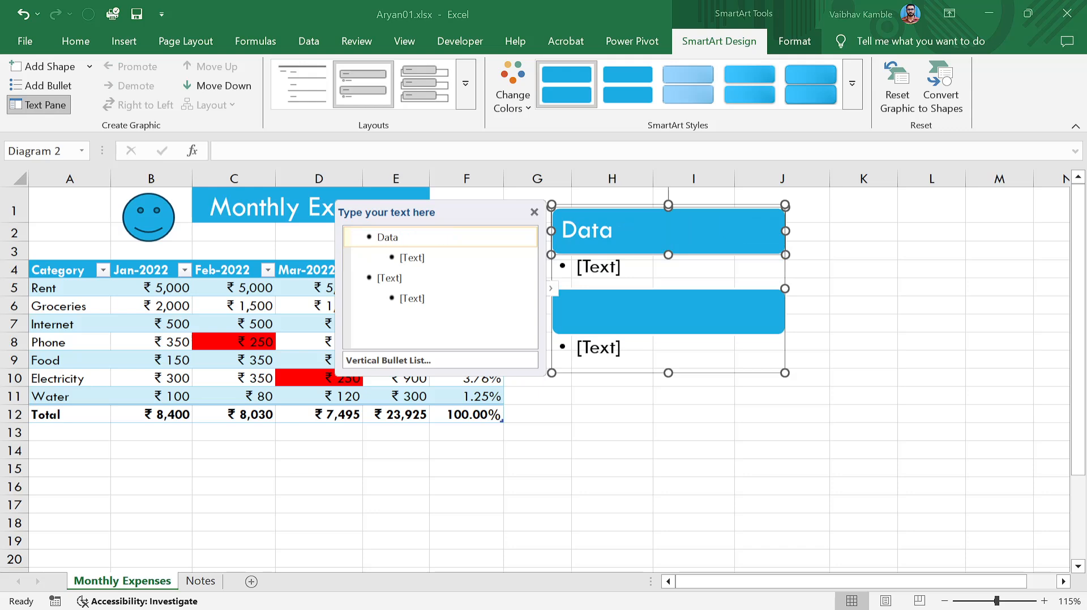
pyautogui.write('Scienc')
pyautogui.press('BackSpace')
pyautogui.press('BackSpace')
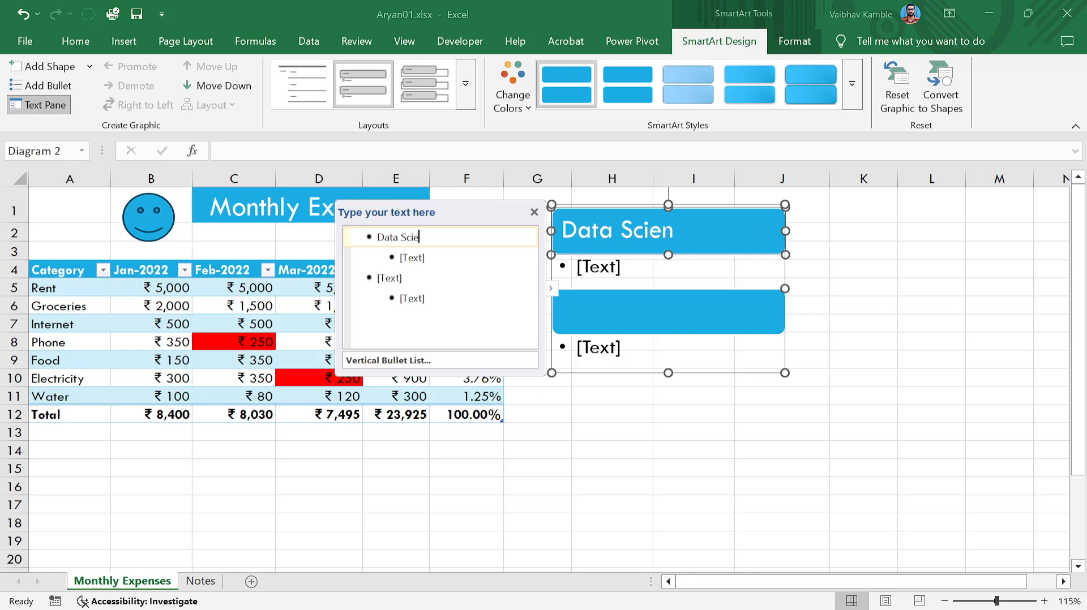
pyautogui.write('nce')
# Add 'Data Analyst' and 'Bussiness Analyst' as sub-bullets under Data Science.
pyautogui.press('Return')
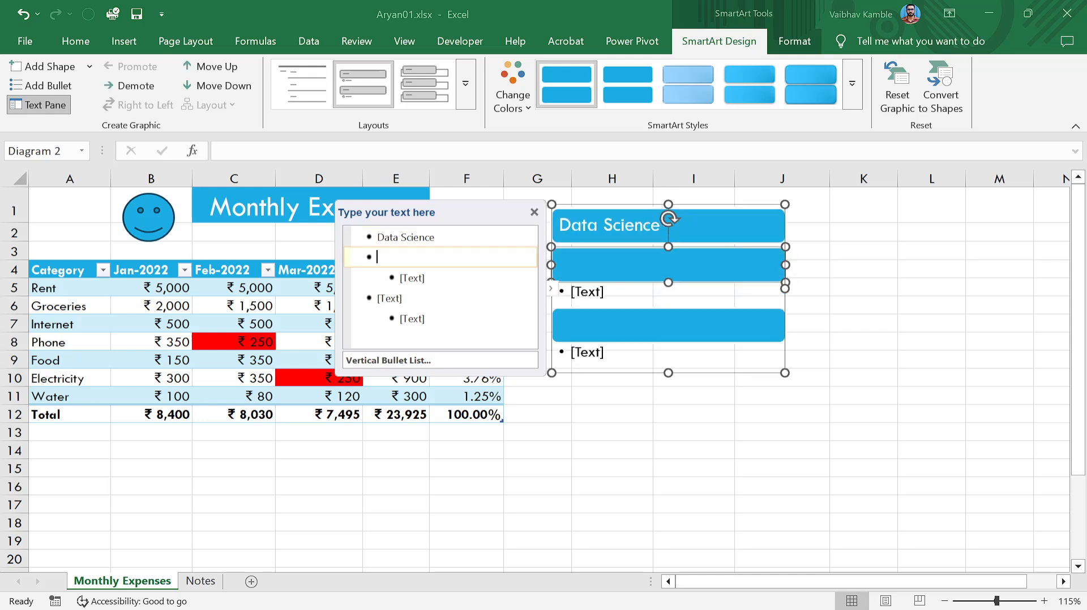
pyautogui.press('Tab')
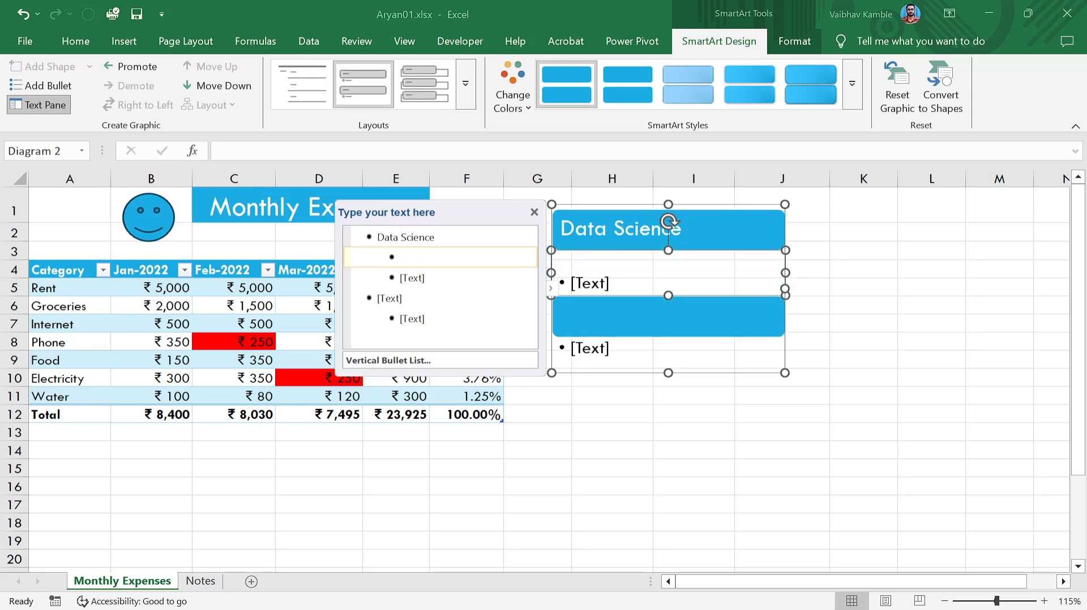
pyautogui.write('Data Nalay')
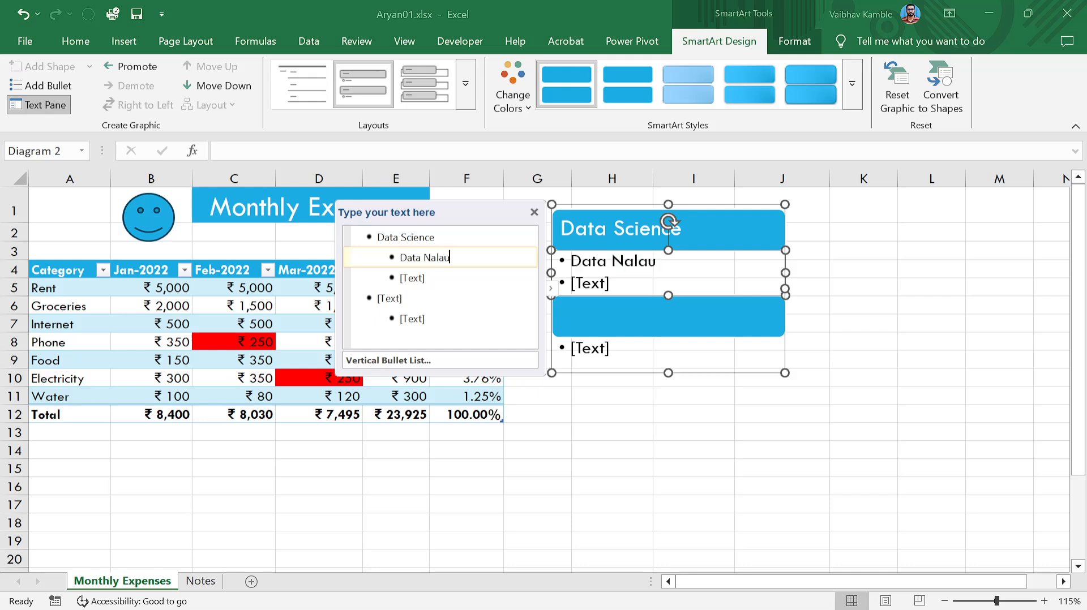
pyautogui.write('tics')
pyautogui.press('BackSpace')
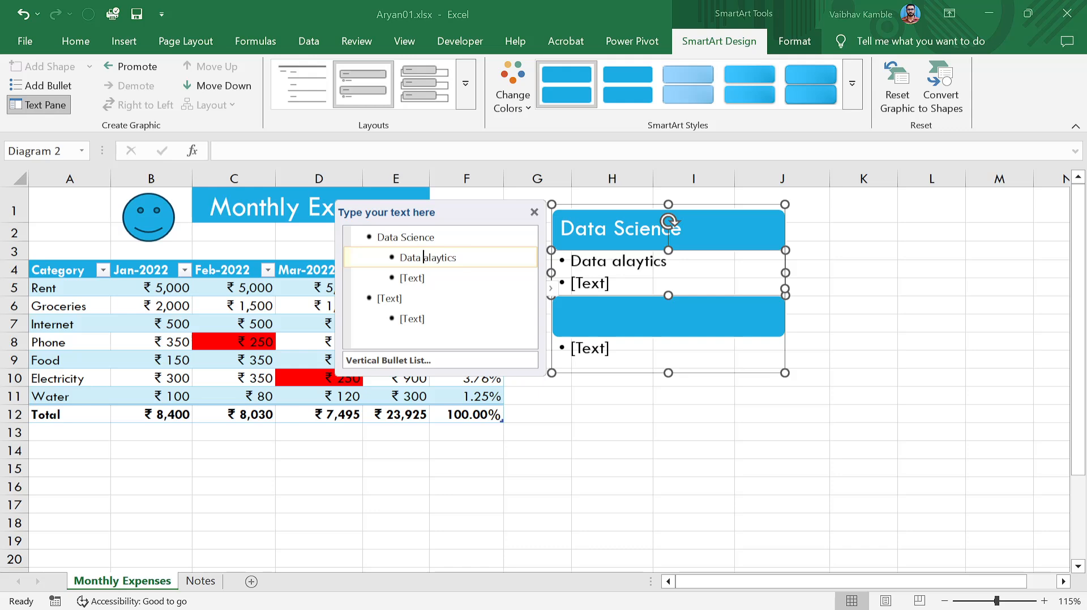
pyautogui.press('Delete')
pyautogui.write('Al')
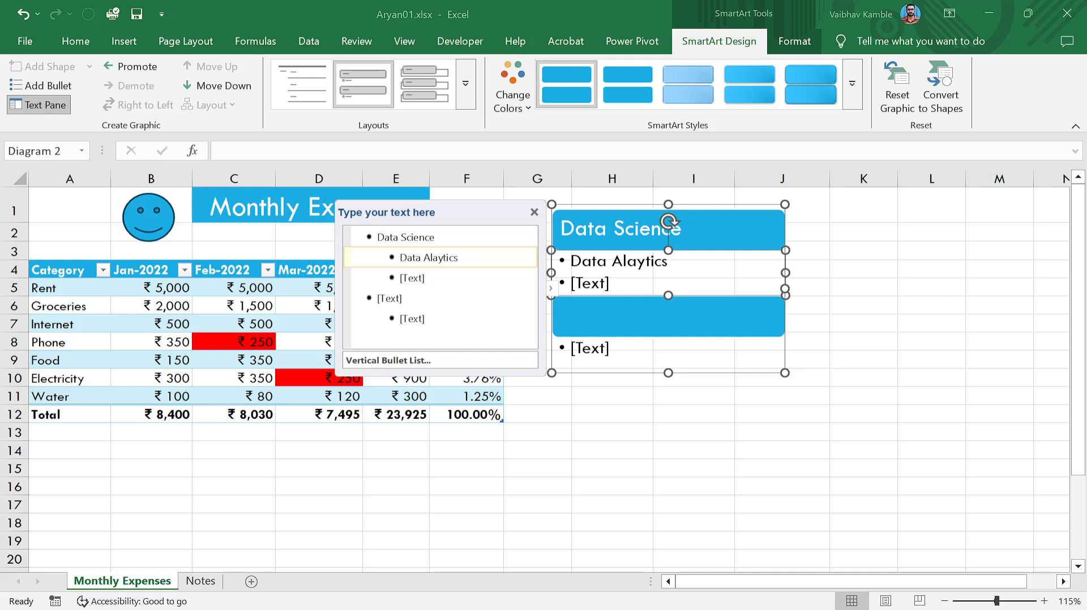
pyautogui.write('na')
pyautogui.press('Right')
pyautogui.press('Right')
pyautogui.press('Right')
pyautogui.press('Right')
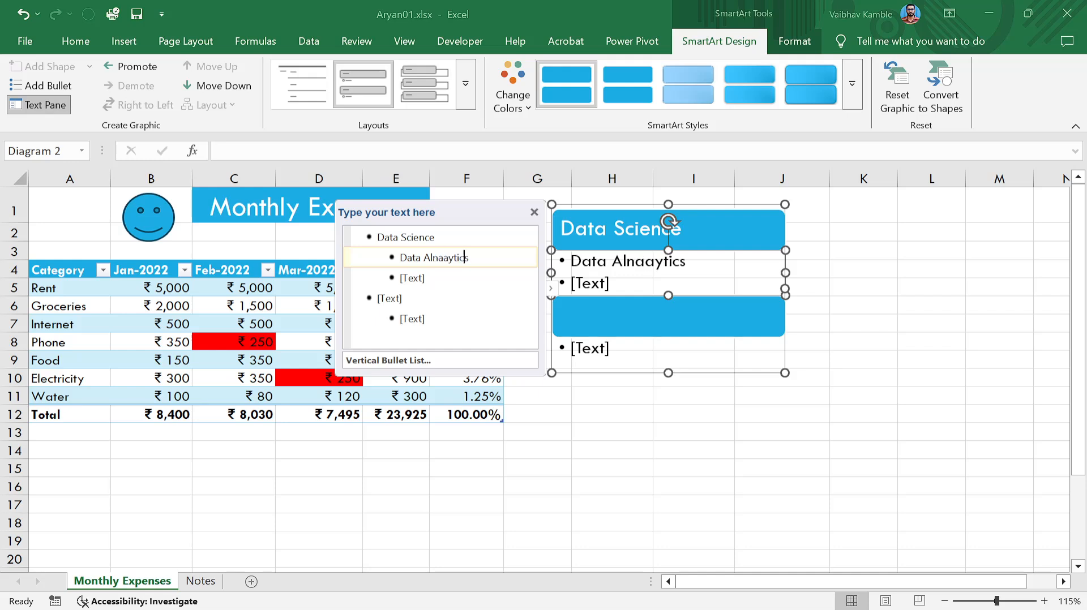
pyautogui.hotkey('shift', 'Left')
pyautogui.hotkey('shift', 'Left')
pyautogui.hotkey('shift', 'Left')
pyautogui.hotkey('shift', 'Left')
pyautogui.hotkey('shift', 'Left')
pyautogui.hotkey('shift', 'Left')
pyautogui.hotkey('shift', 'Left')
pyautogui.hotkey('shift', 'Left')
pyautogui.hotkey('shift', 'Left')
pyautogui.write('na')
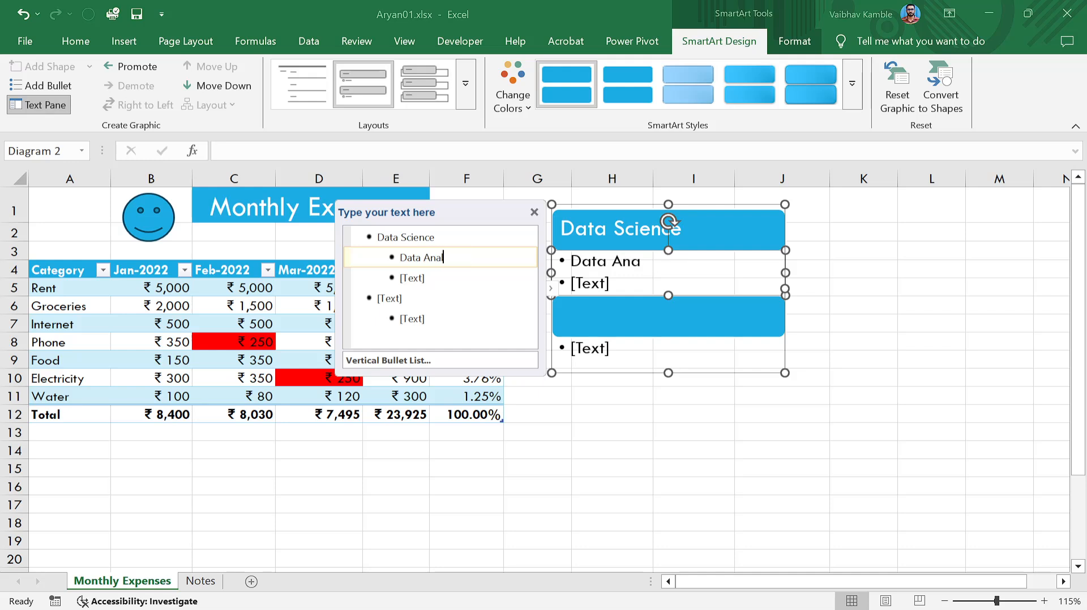
pyautogui.write('lytics')
pyautogui.press('Return')
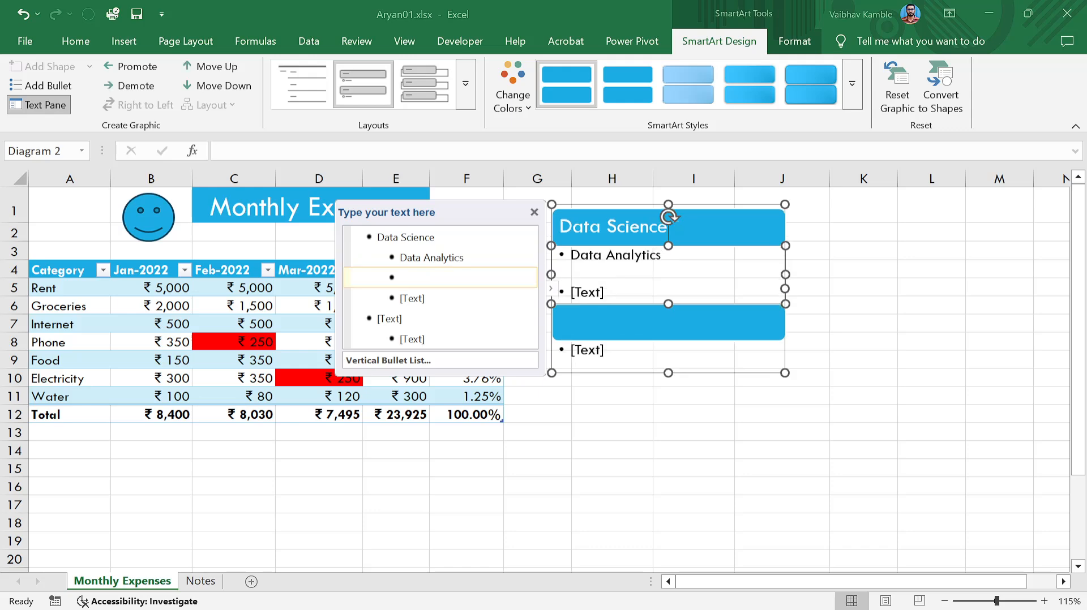
pyautogui.write('D')
pyautogui.write('Bussi')
pyautogui.write('ne')
pyautogui.write('ss A')
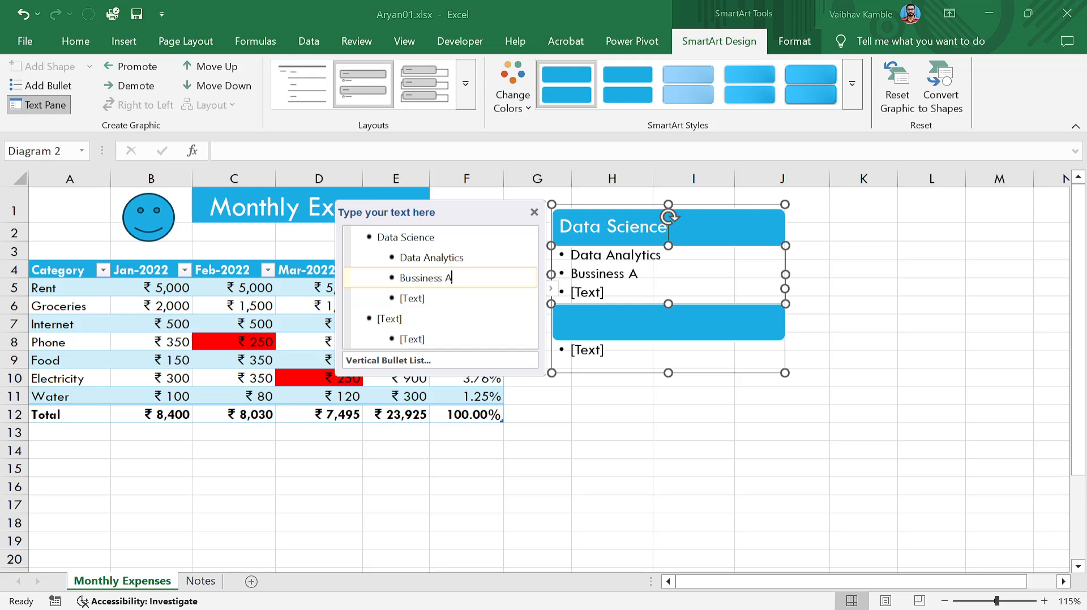
pyautogui.write('nalyst')
pyautogui.click(463, 258)
pyautogui.press('BackSpace')
pyautogui.press('BackSpace')
pyautogui.press('BackSpace')
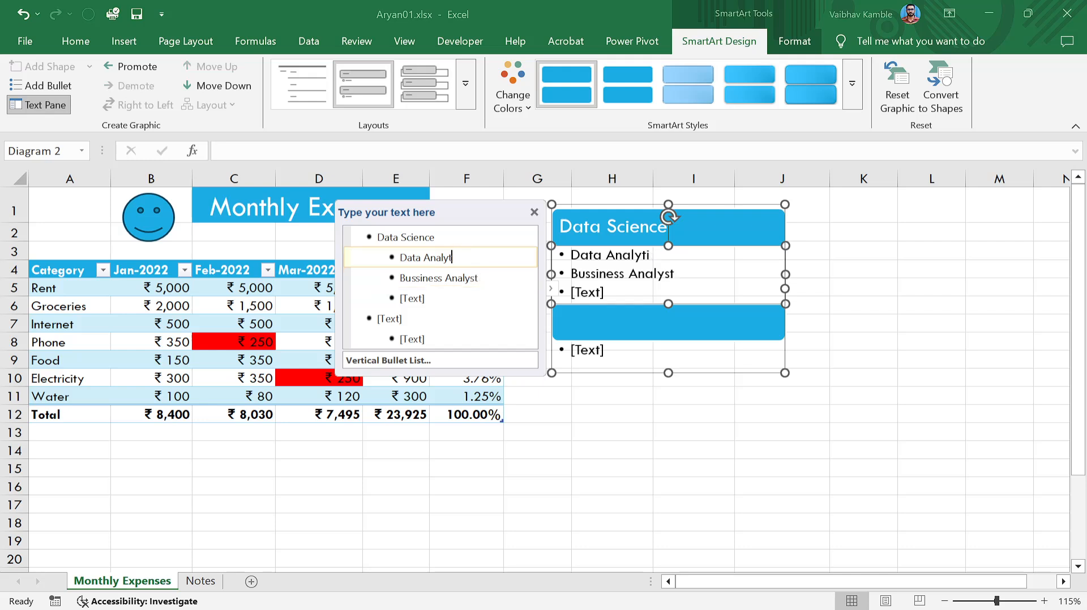
pyautogui.press('BackSpace')
pyautogui.write('st')
pyautogui.press('Up')
pyautogui.press('Down')
pyautogui.press('Down')
pyautogui.press('Down')
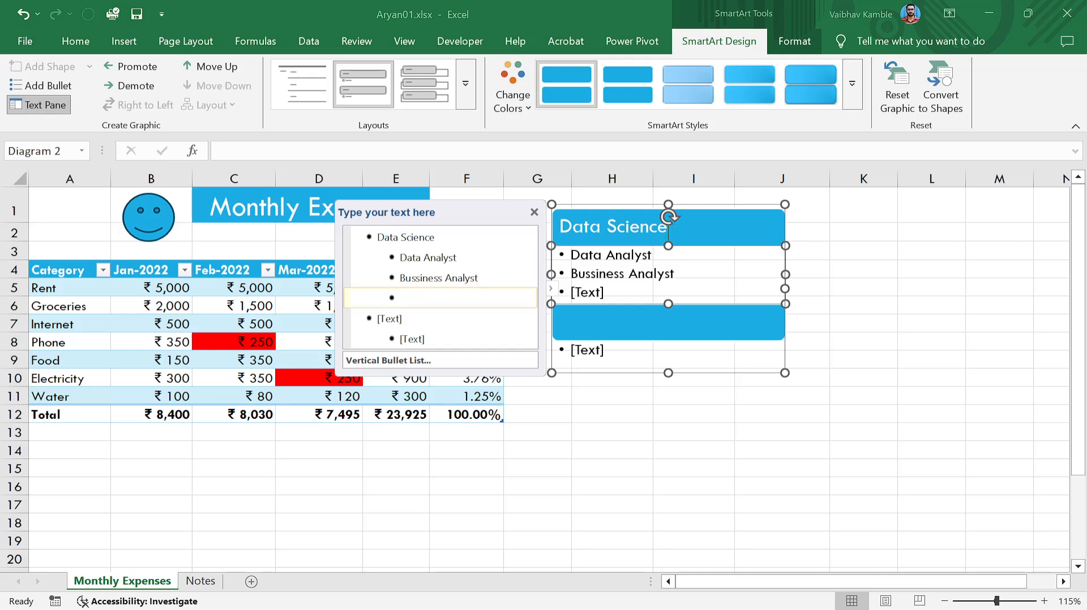
# Promote the empty point to a new heading reading 'Data Analytical Tools'.
pyautogui.hotkey('shift', 'Tab')
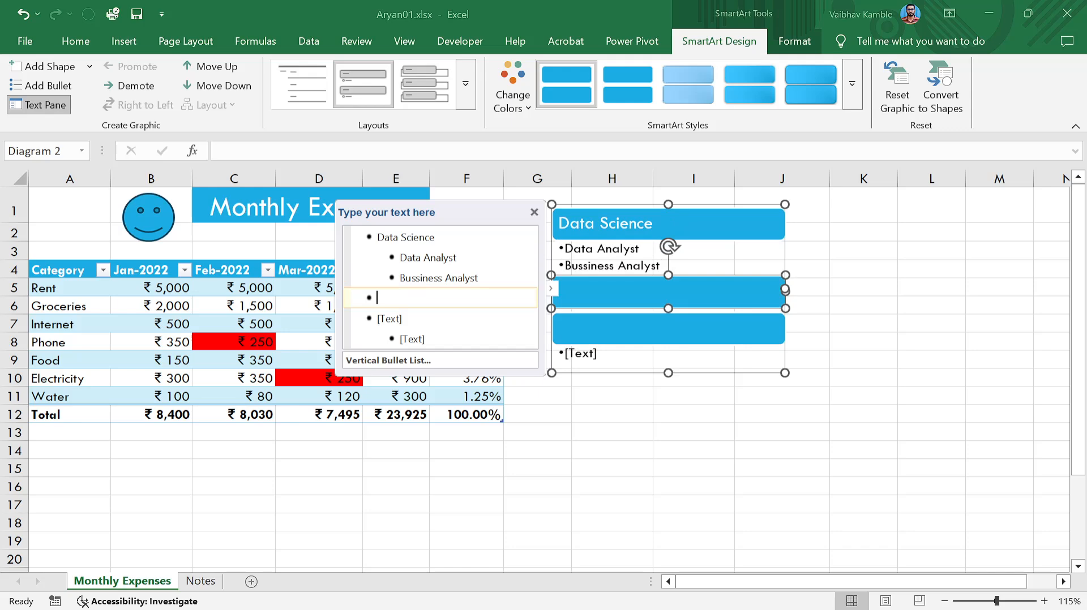
pyautogui.write('Data')
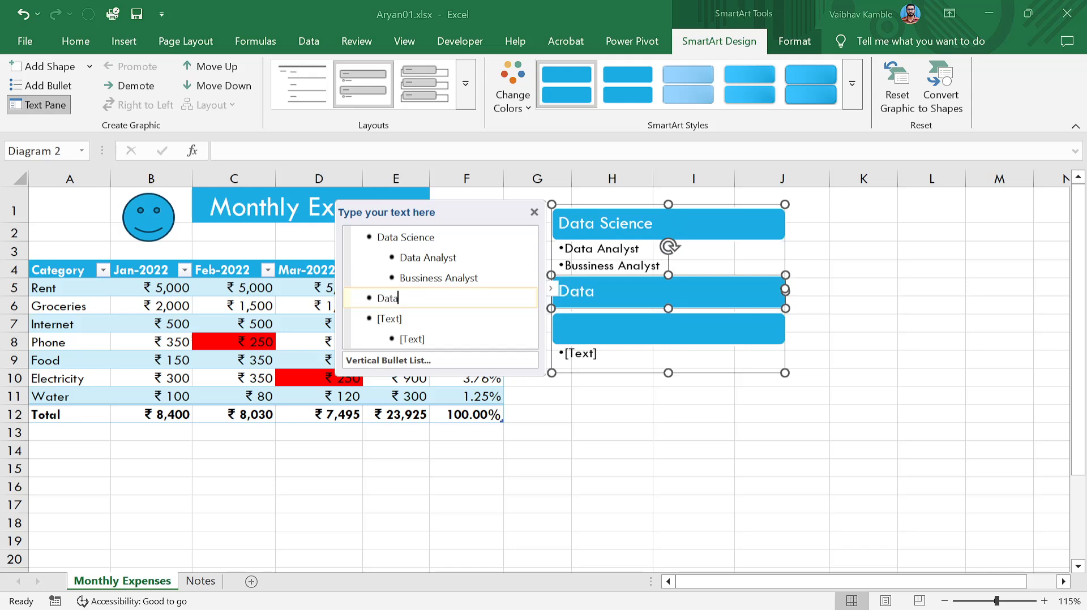
pyautogui.press('BackSpace')
pyautogui.press('BackSpace')
pyautogui.press('BackSpace')
pyautogui.press('BackSpace')
pyautogui.write('Data Analytical Tools4')
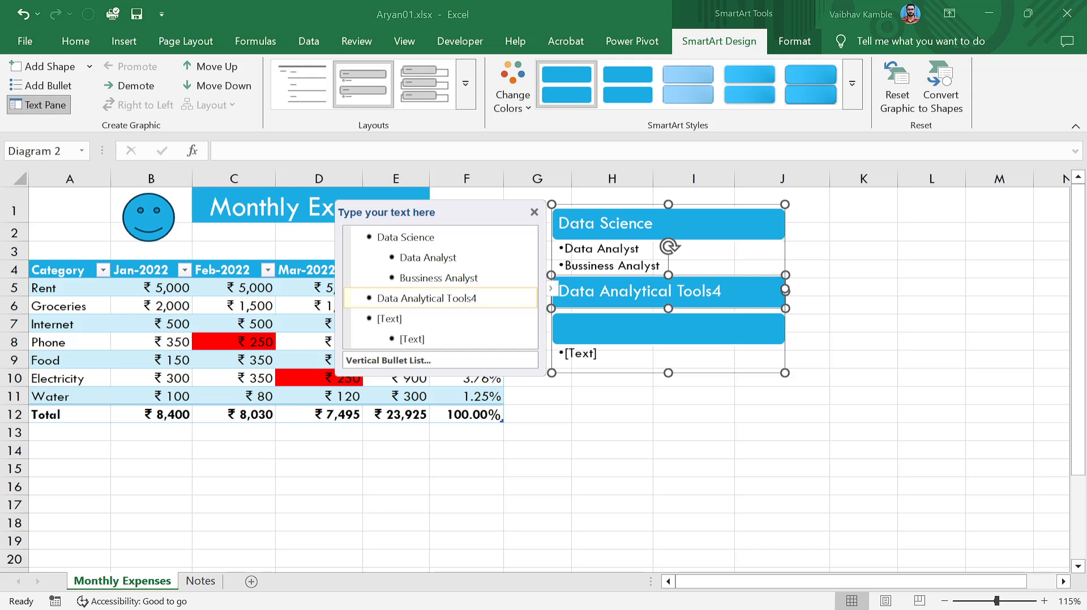
pyautogui.press('BackSpace')
pyautogui.press('Return')
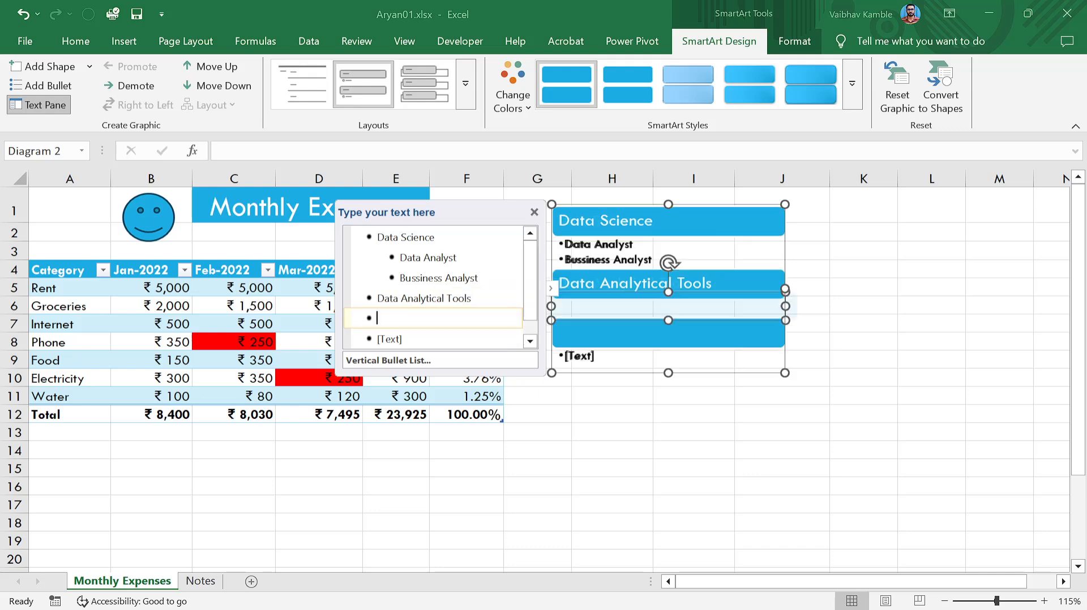
# List Excel, Power BI, SQL and Python as points under Data Analytical Tools.
pyautogui.press('Tab')
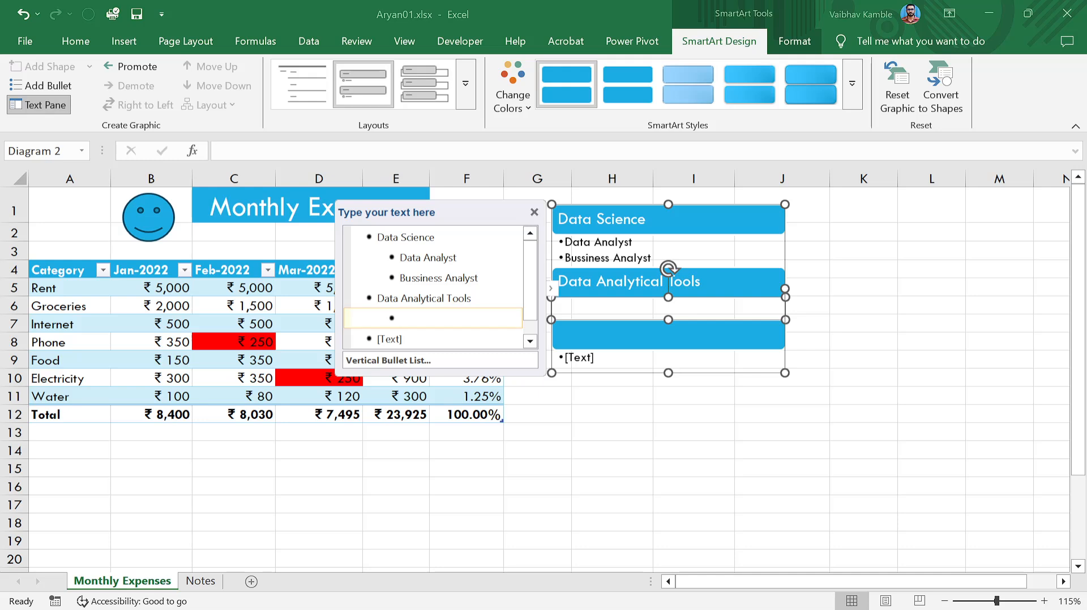
pyautogui.write('Power B')
pyautogui.hotkey('ctrl', 'shift', 'Left')
pyautogui.hotkey('ctrl', 'shift', 'Left')
pyautogui.write('Excel')
pyautogui.press('Return')
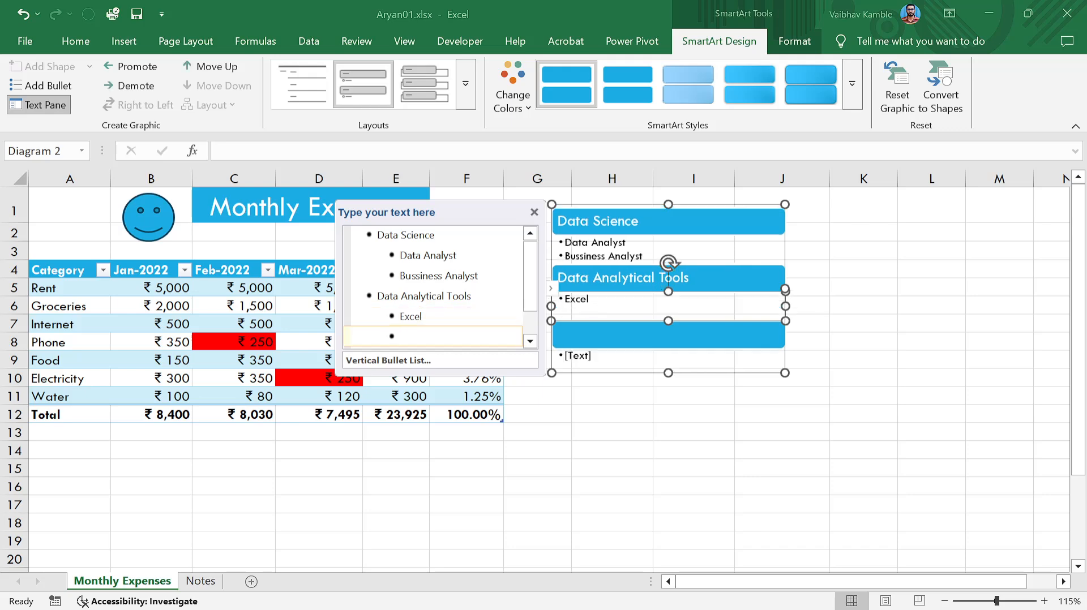
pyautogui.hotkey('shift', 'Tab')
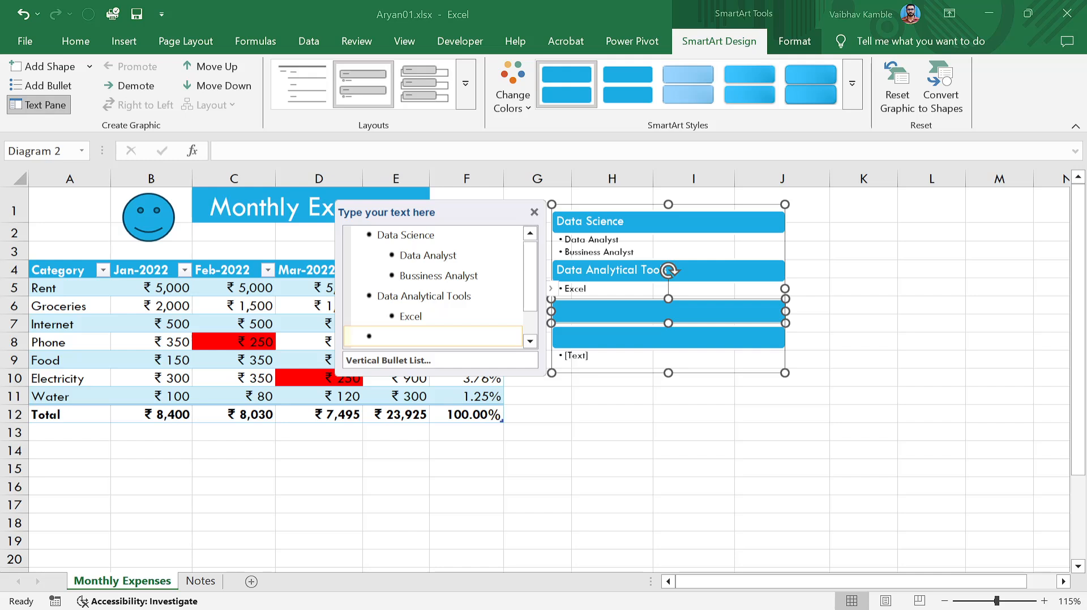
pyautogui.press('Up')
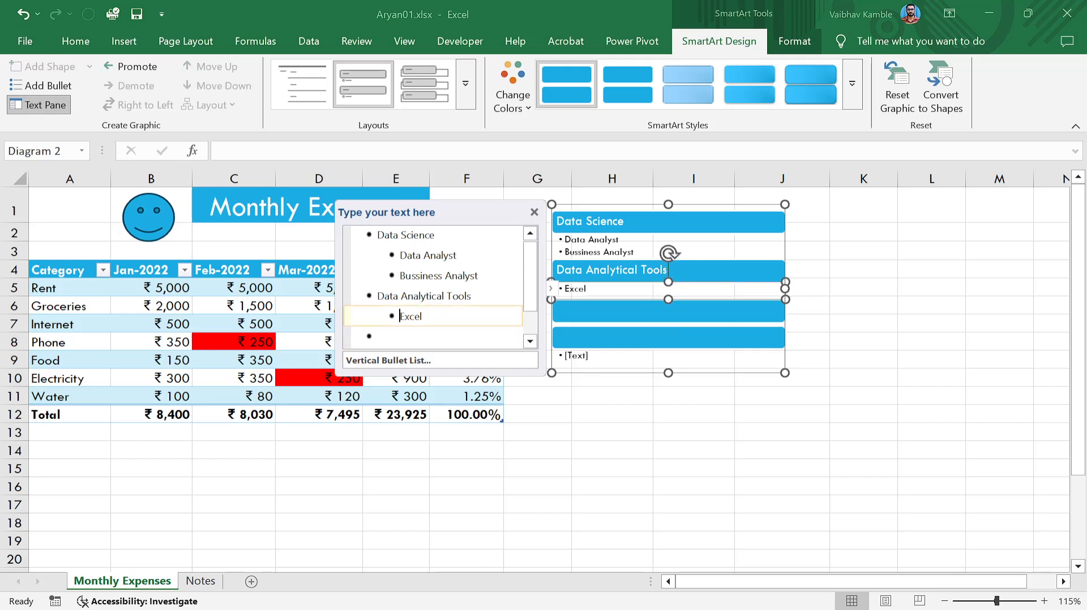
pyautogui.press('Down')
pyautogui.press('Up')
pyautogui.press('Return')
pyautogui.write('Power')
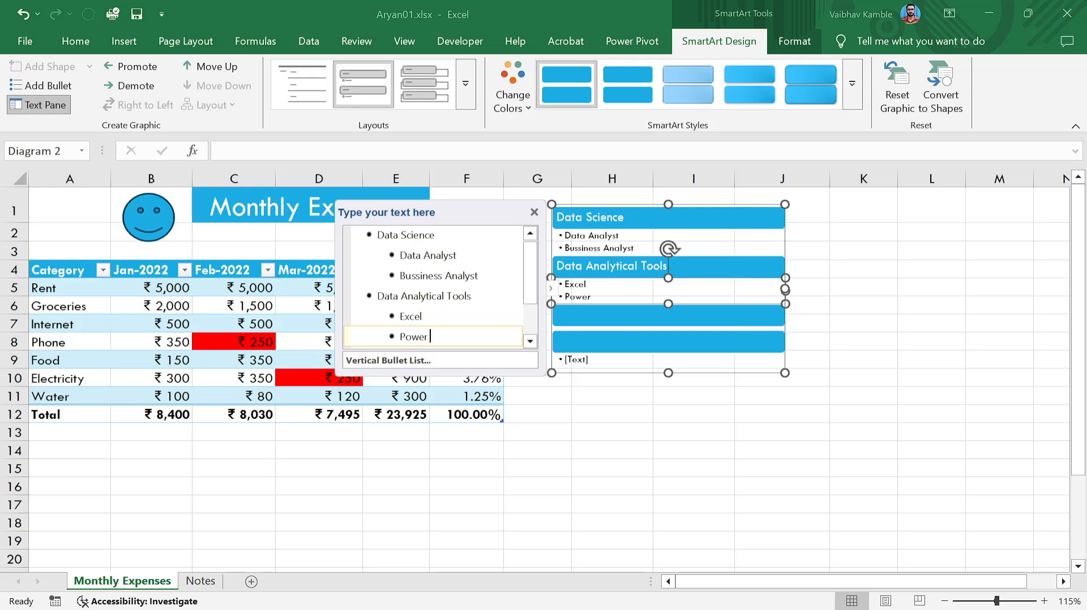
pyautogui.write(' BI')
pyautogui.press('Return')
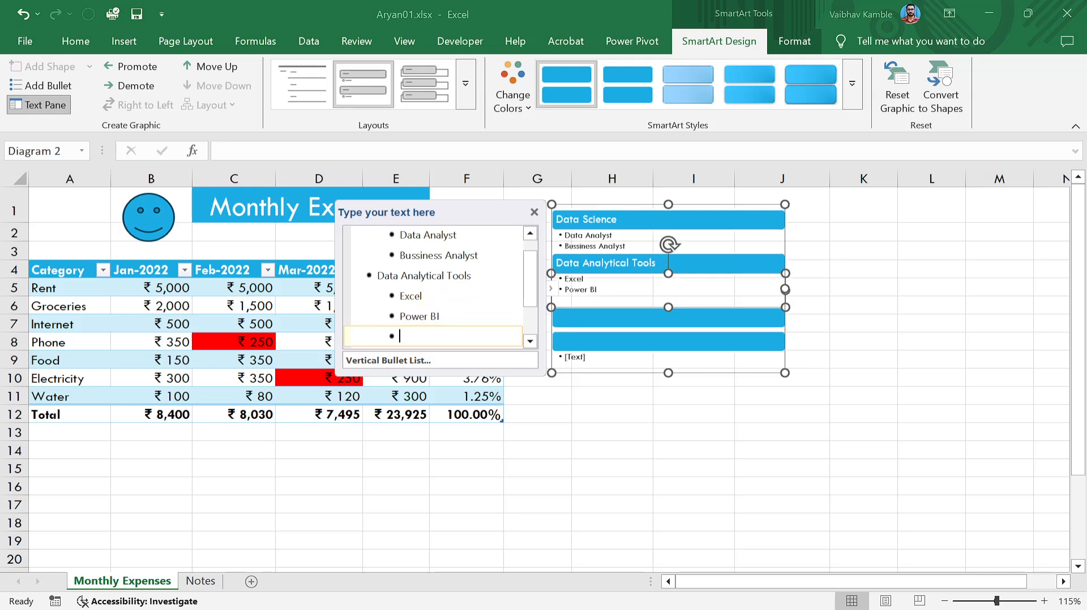
pyautogui.write('SQL')
pyautogui.press('Return')
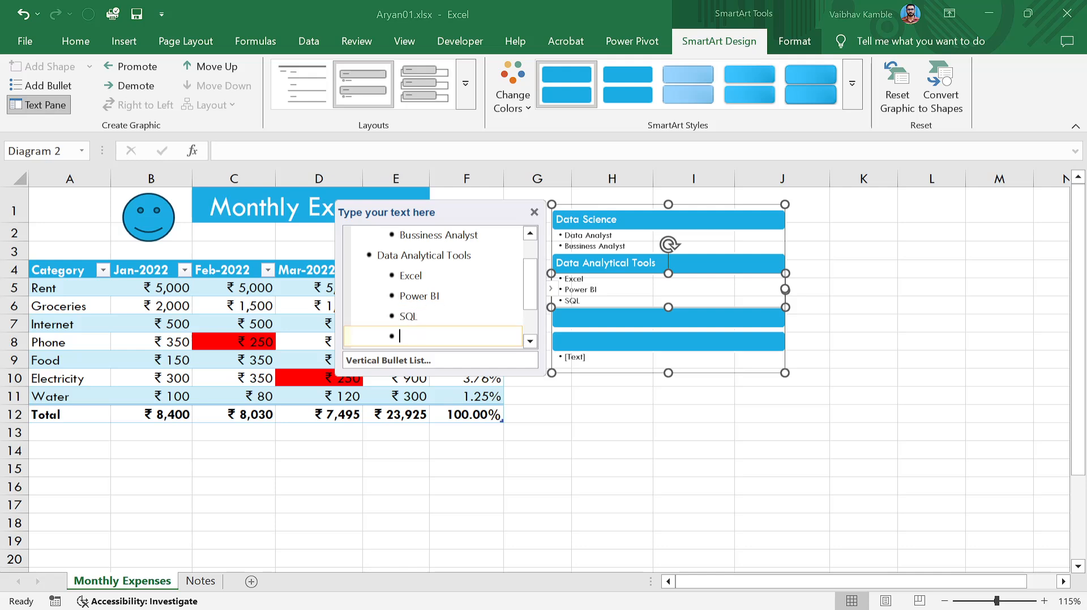
pyautogui.write('Python')
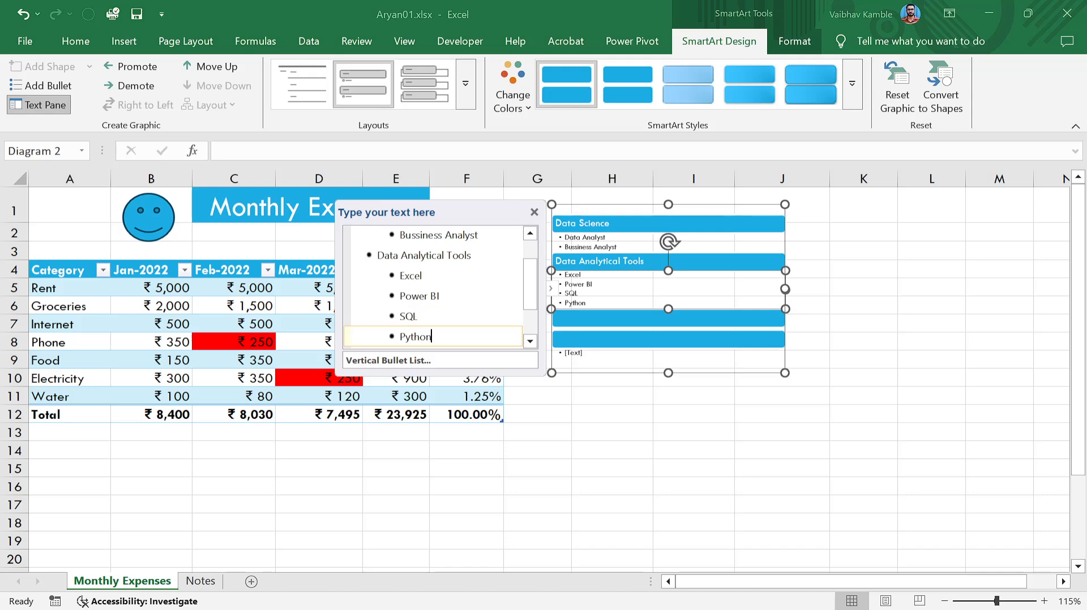
pyautogui.press('Return')
# Create the third heading and name it 'Database'.
pyautogui.hotkey('shift', 'Tab')
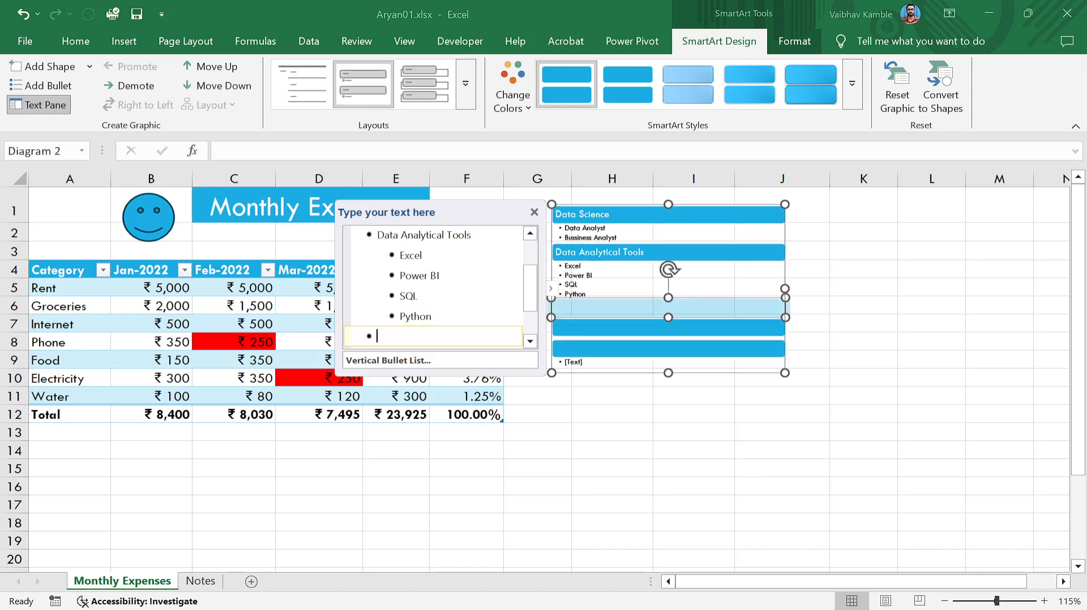
pyautogui.press('BackSpace')
pyautogui.press('BackSpace')
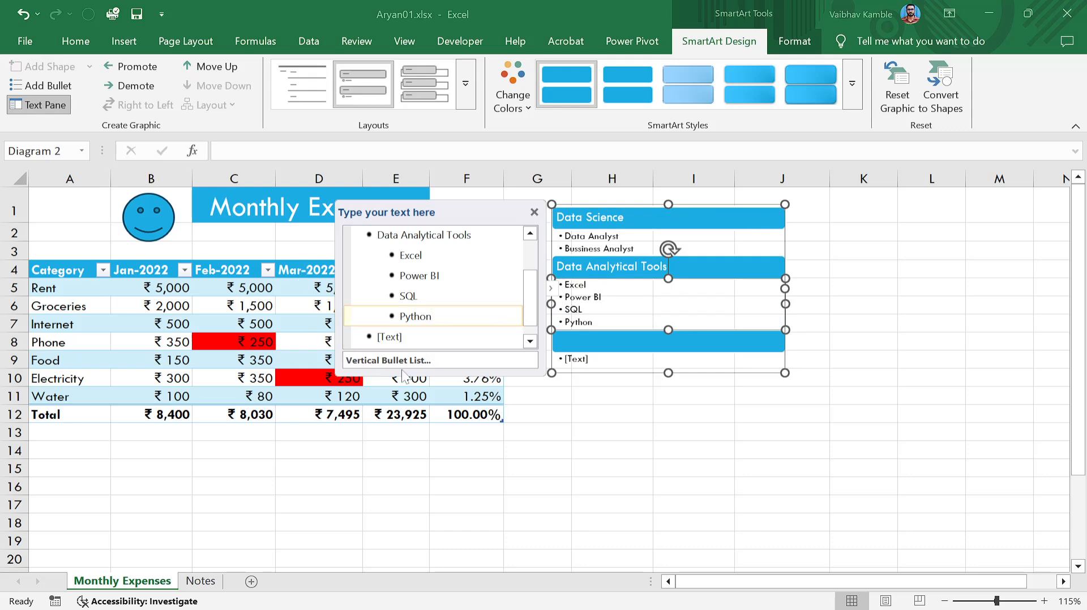
pyautogui.click(390, 337)
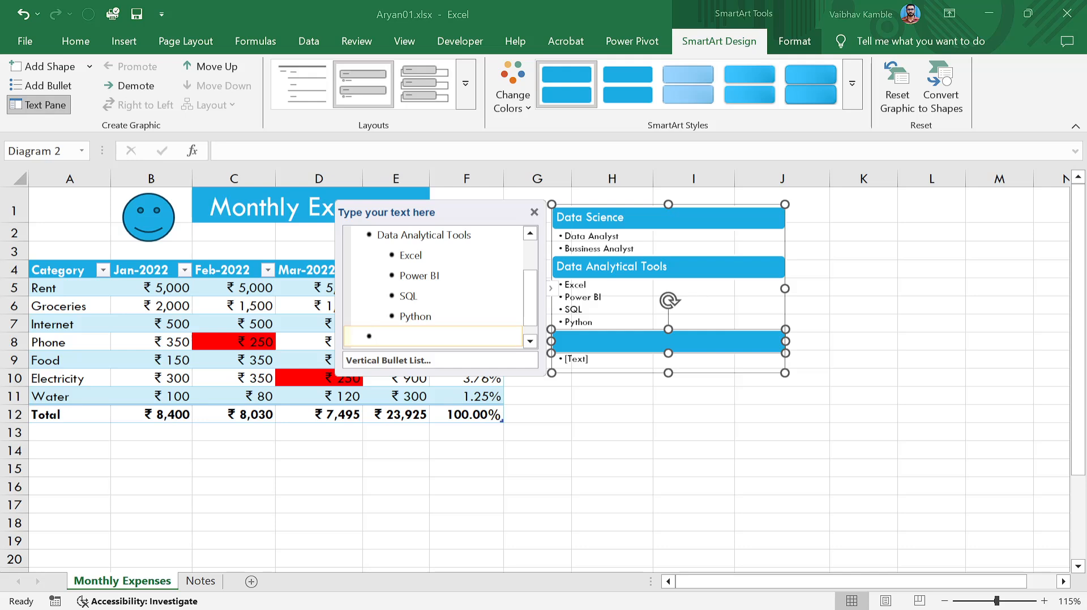
pyautogui.write('SQL')
pyautogui.press('Return')
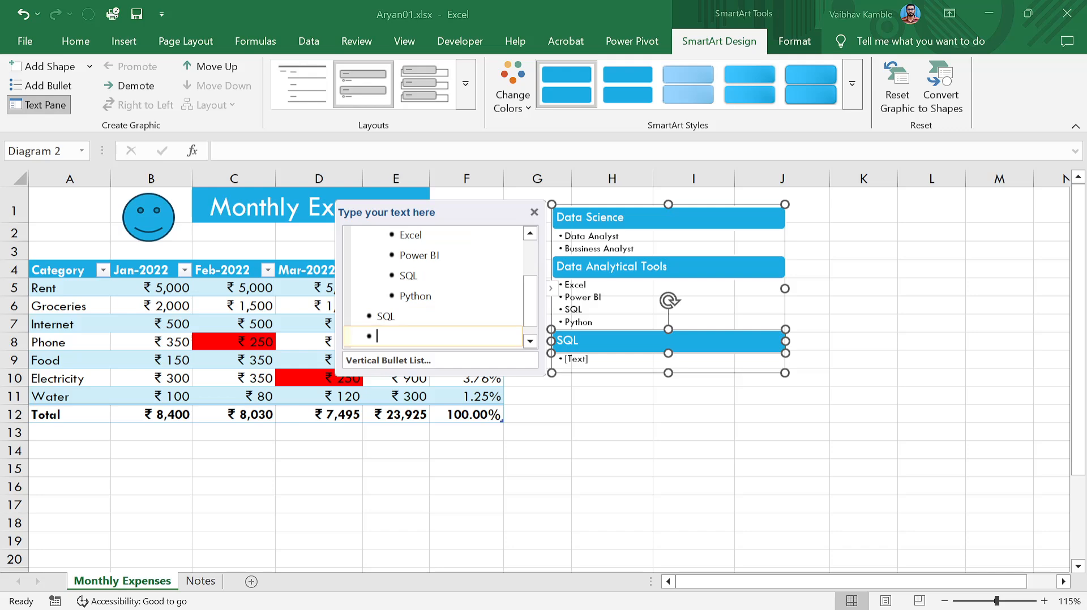
pyautogui.press('Tab')
pyautogui.click(395, 316)
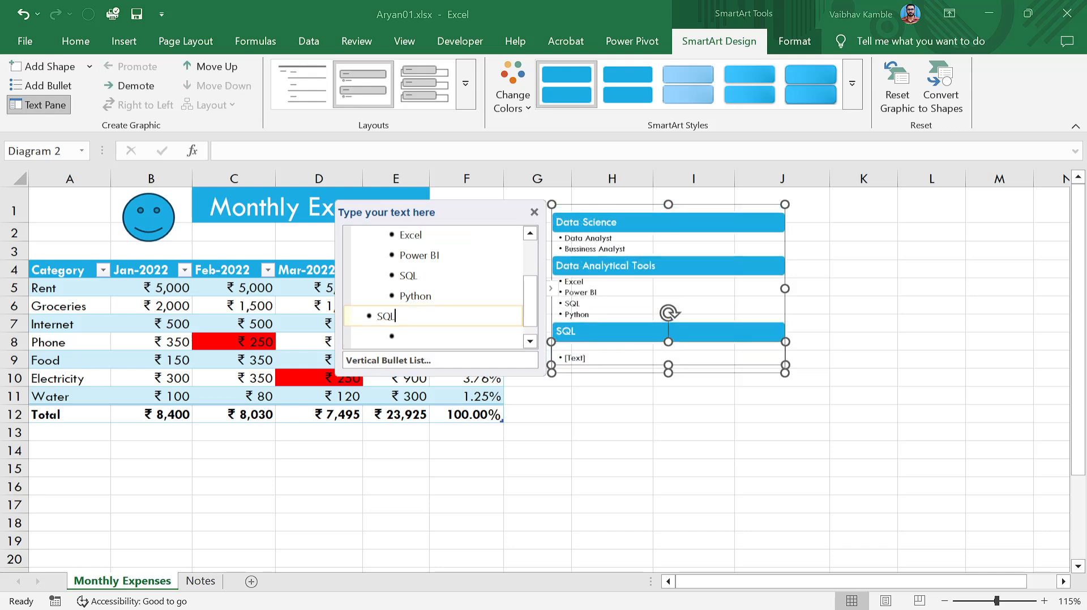
pyautogui.doubleClick(396, 317)
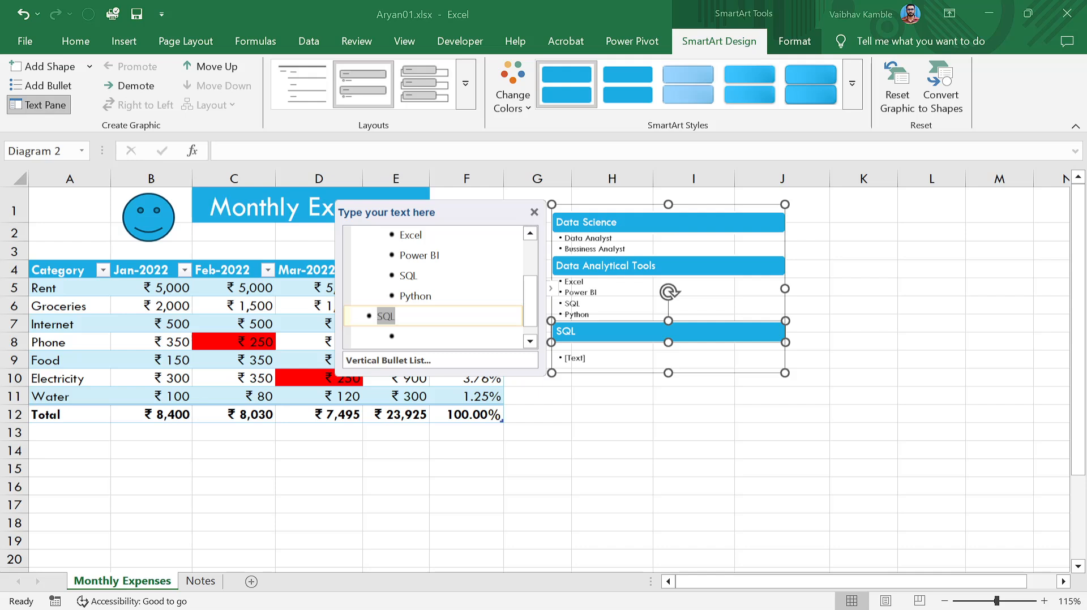
pyautogui.write('Database')
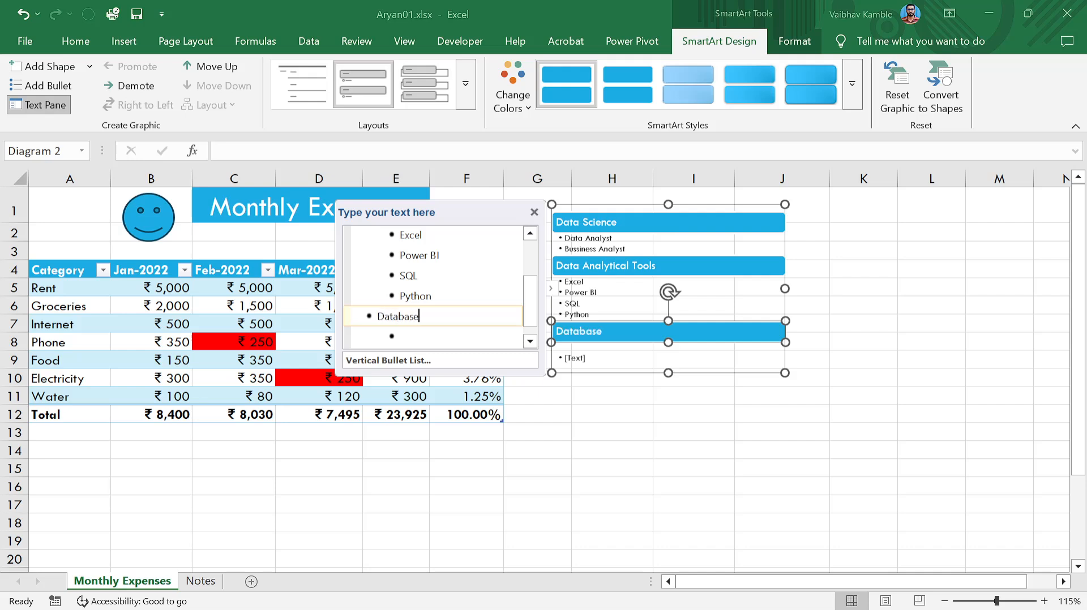
# Add MySQL and SQL Server as points under Database, then deselect the graphic at cell I13.
pyautogui.press('Return')
pyautogui.press('Tab')
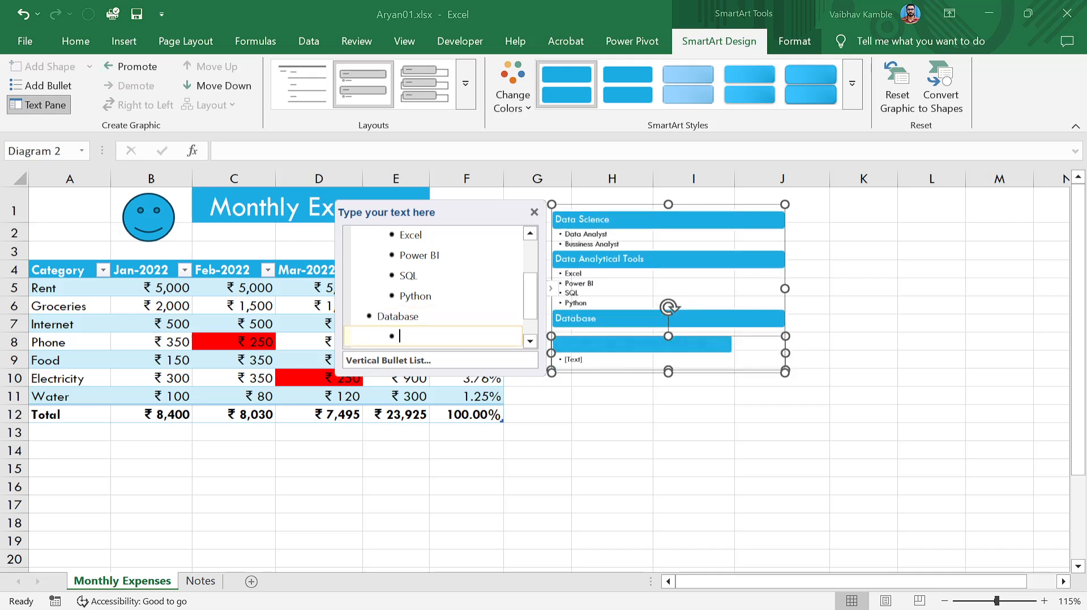
pyautogui.write('MyS')
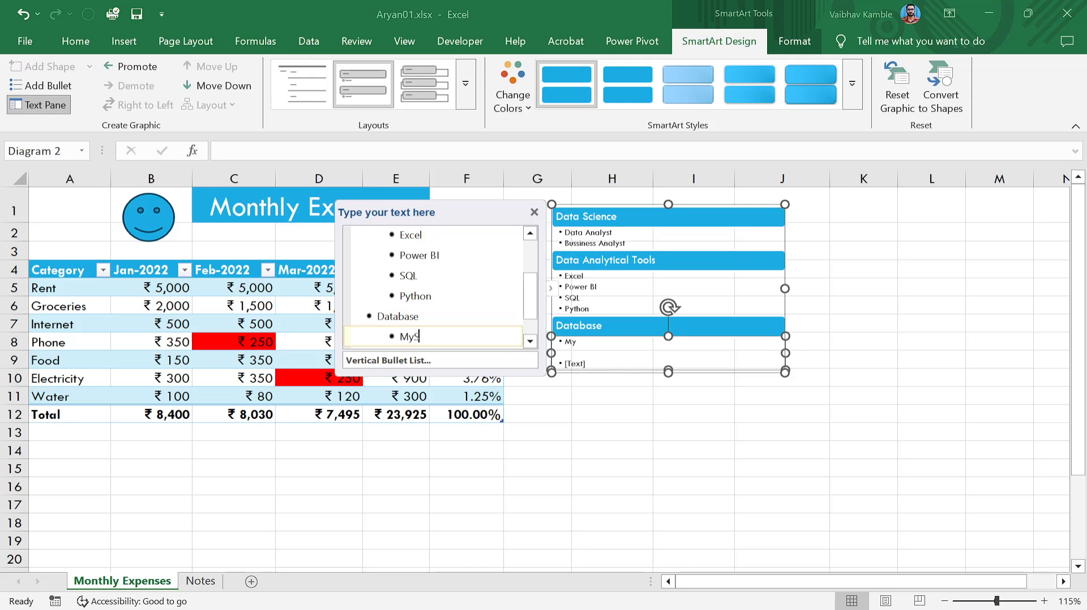
pyautogui.write('QL')
pyautogui.press('Return')
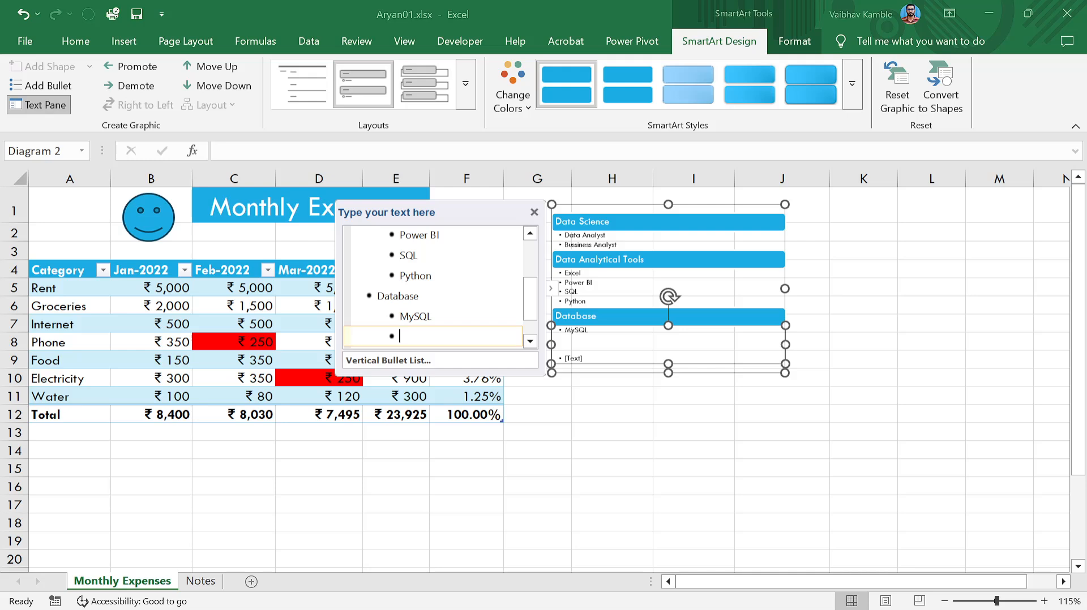
pyautogui.write('SQL Server')
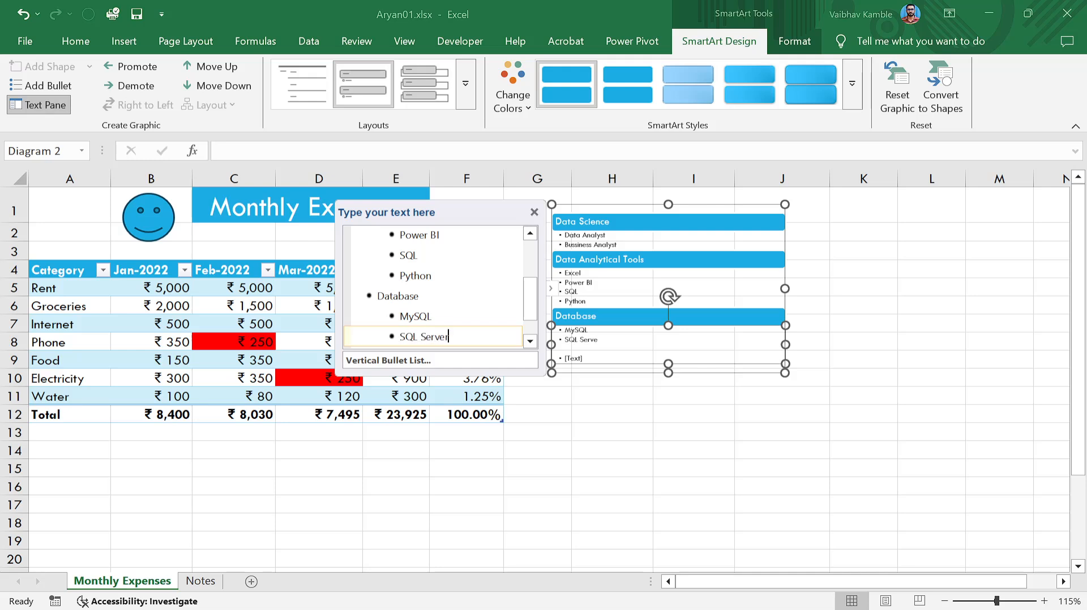
pyautogui.press('Return')
pyautogui.hotkey('shift', 'Tab')
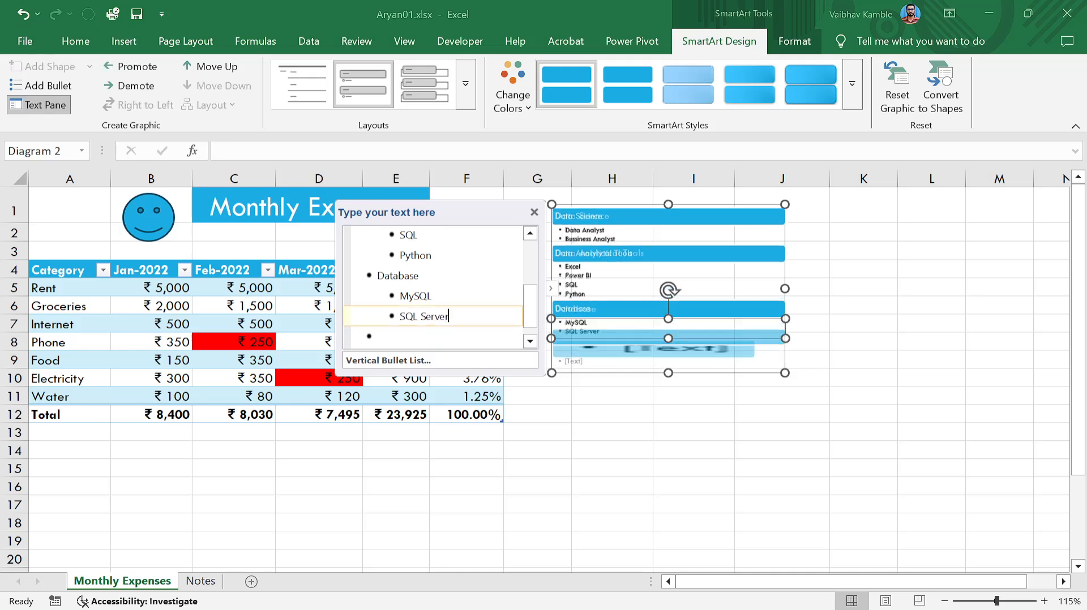
pyautogui.click(665, 428)
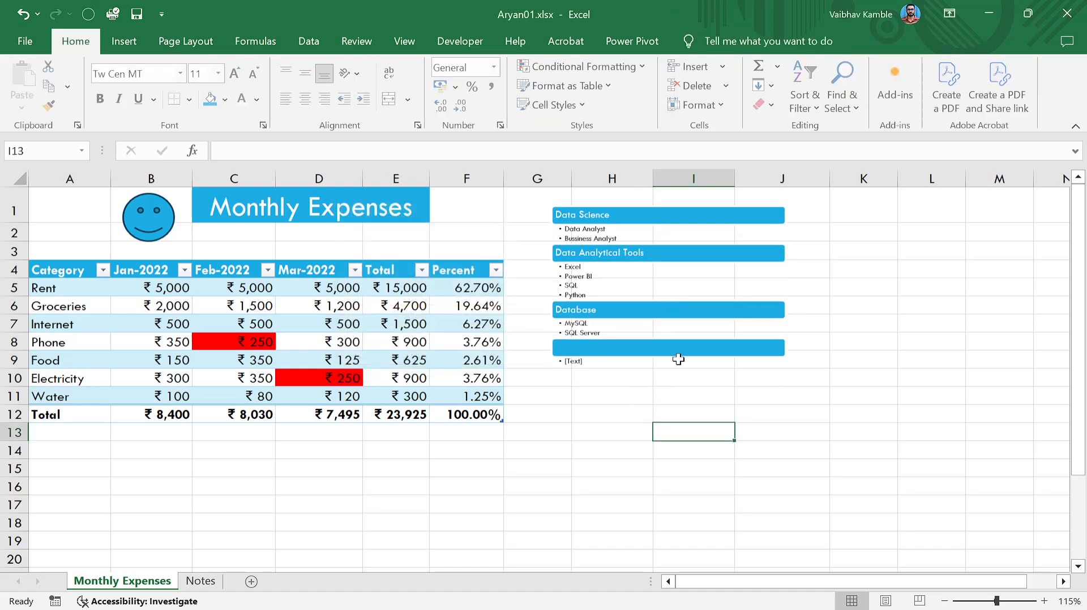
# Stretch the graphic to about columns G–K, rows 1–15, then browse SmartArt layouts and cancel.
pyautogui.click(762, 374)
pyautogui.moveTo(784, 373); pyautogui.dragTo(903, 471)
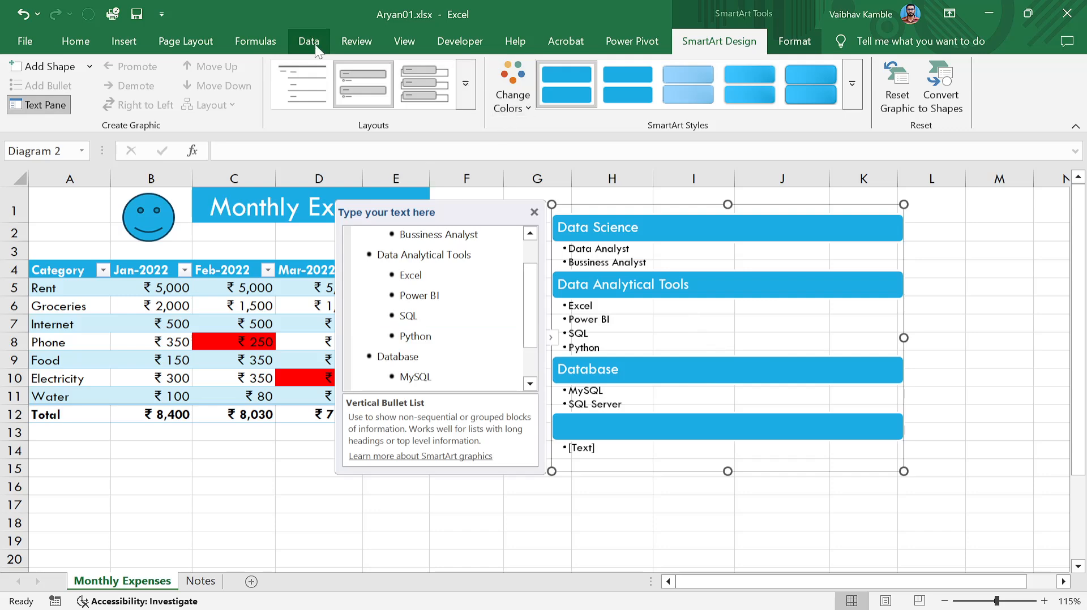
pyautogui.click(135, 47)
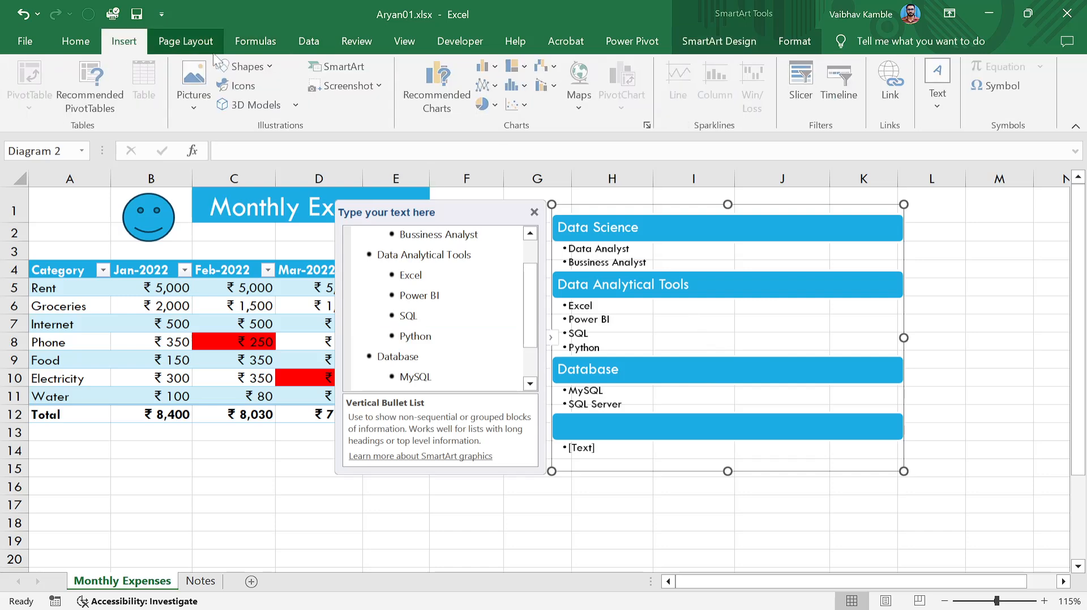
pyautogui.click(325, 66)
pyautogui.click(320, 206)
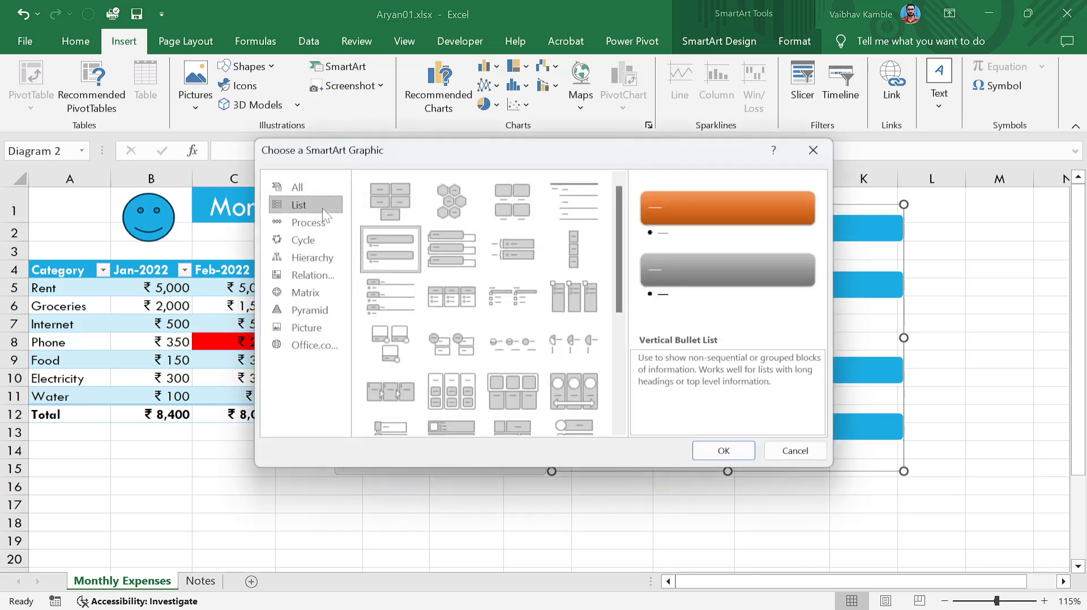
pyautogui.scroll(-5, 482, 280)
pyautogui.scroll(5, 508, 327)
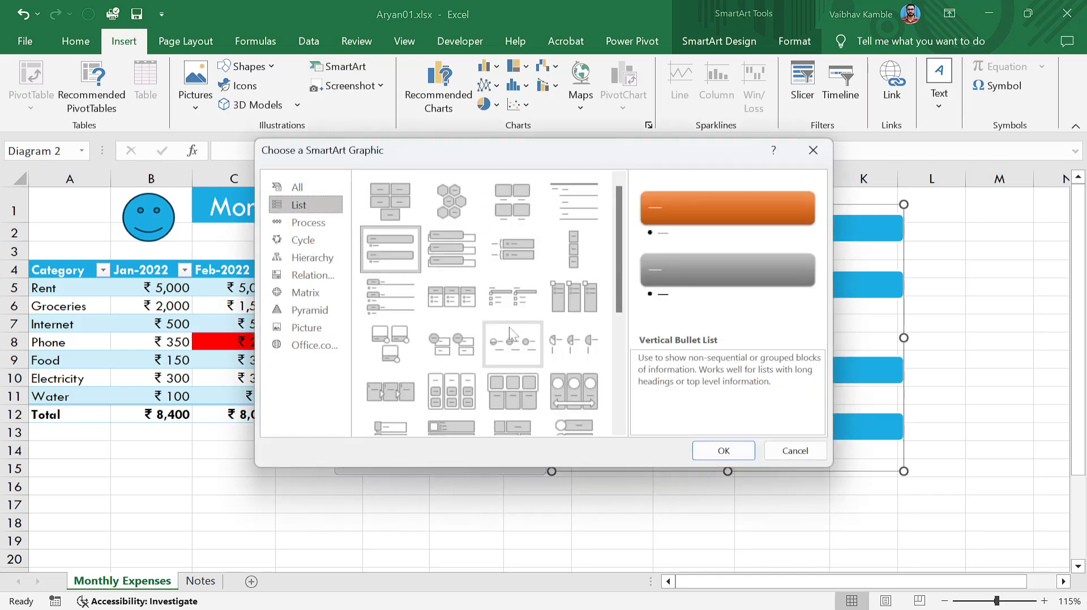
pyautogui.click(293, 222)
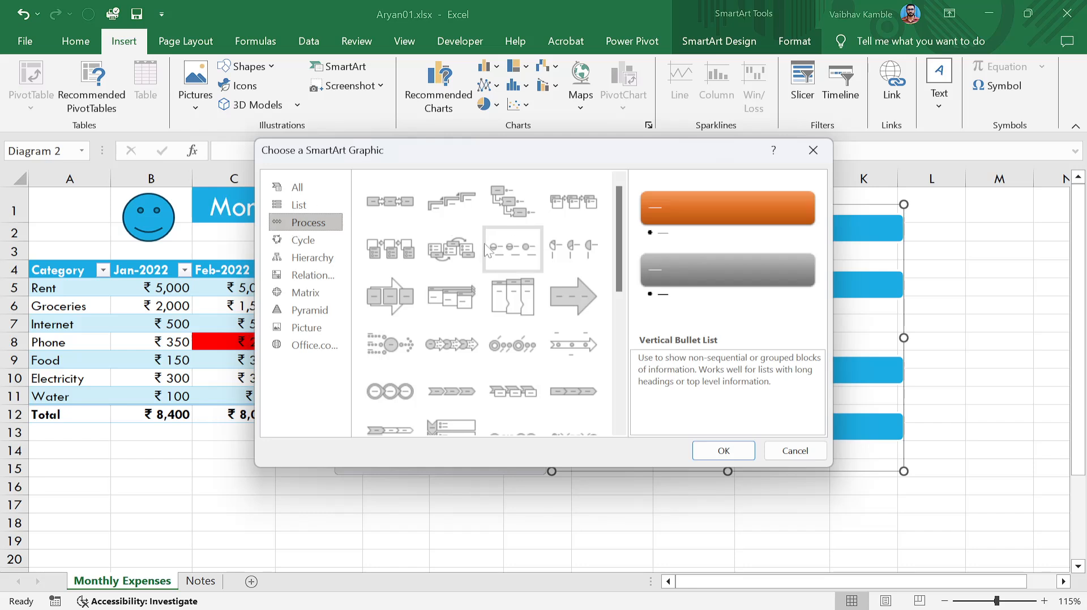
pyautogui.scroll(-5, 479, 340)
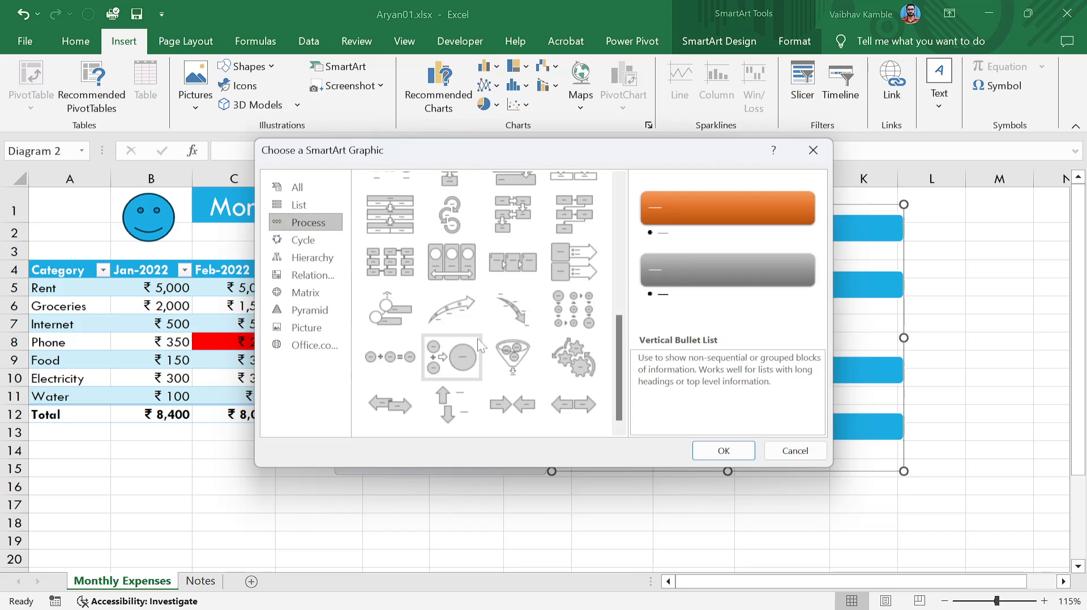
pyautogui.scroll(5, 478, 339)
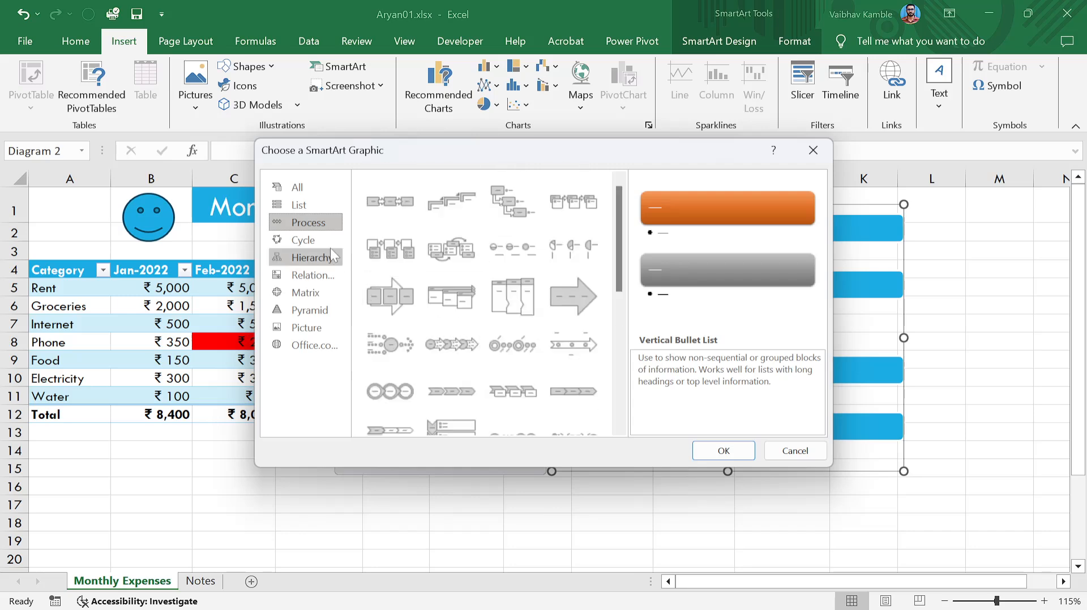
pyautogui.click(315, 259)
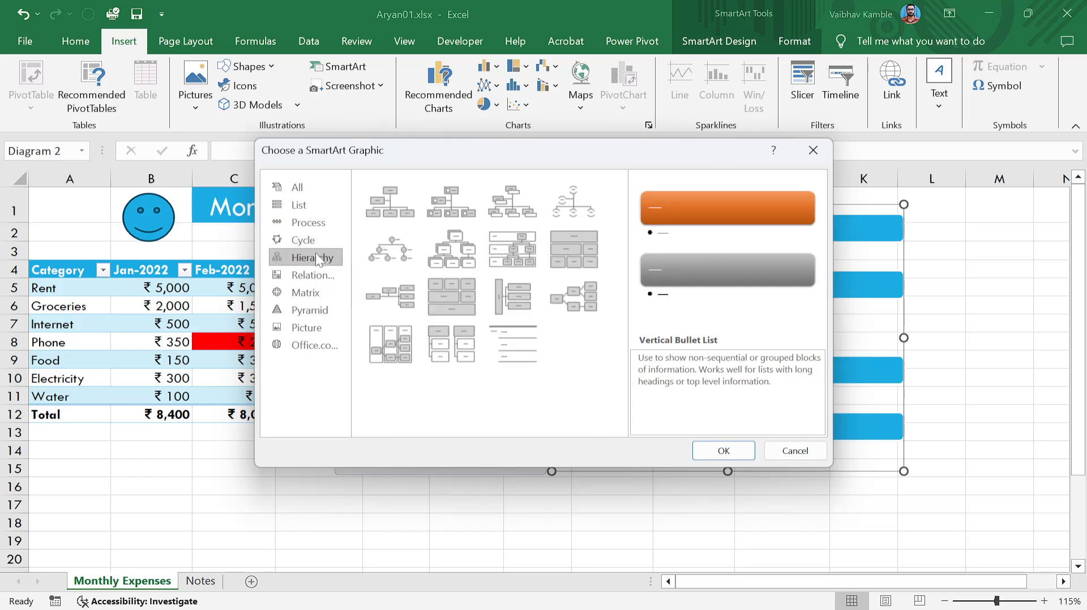
pyautogui.click(315, 246)
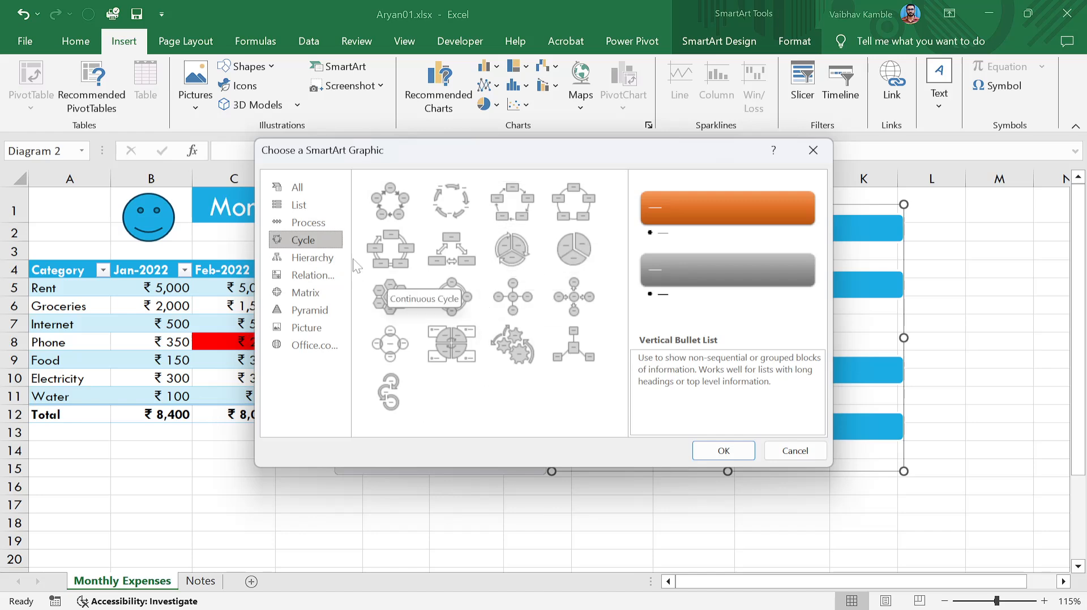
pyautogui.click(332, 261)
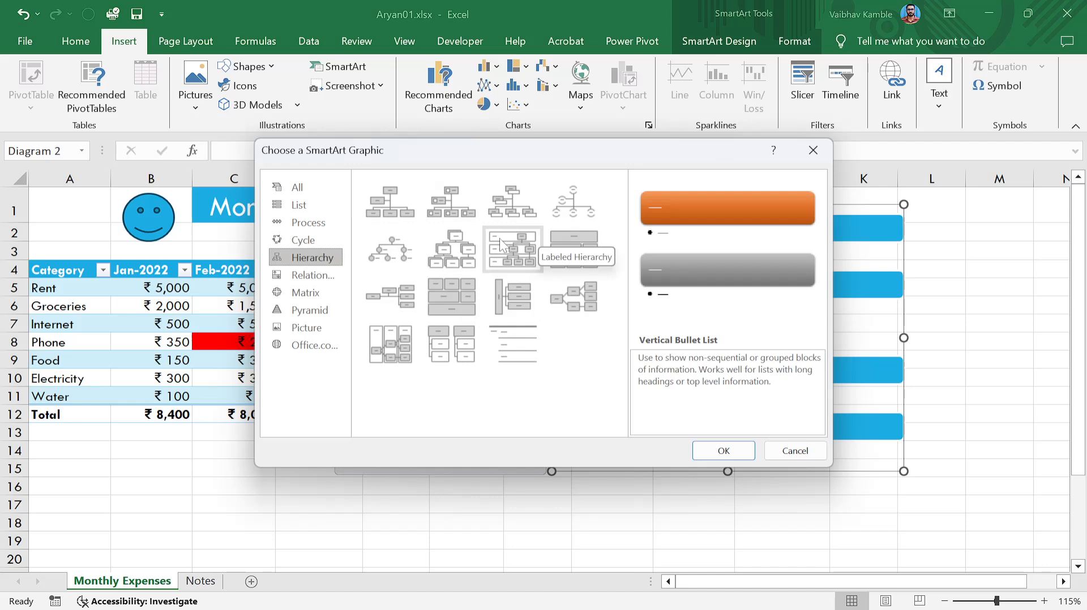
pyautogui.click(313, 277)
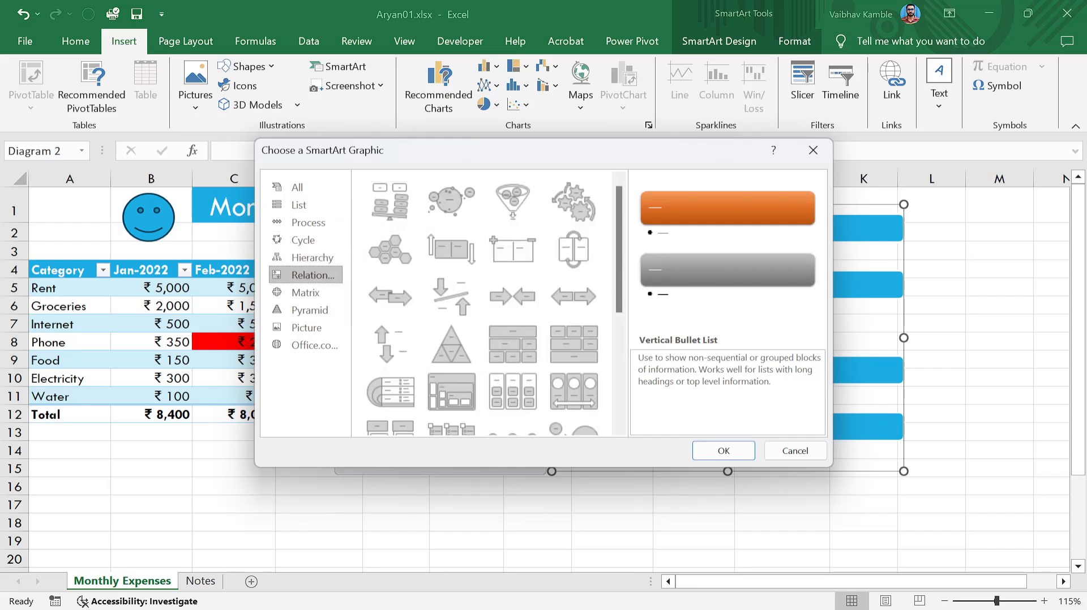
pyautogui.click(791, 453)
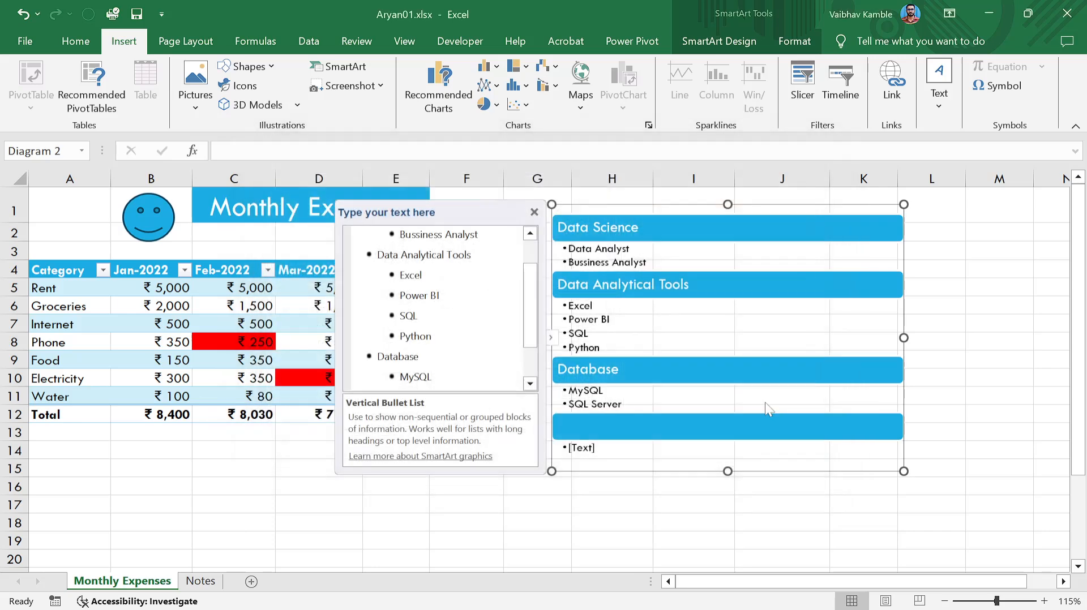
# Select the graphic and look through the SmartArt styles without applying any.
pyautogui.click(811, 216)
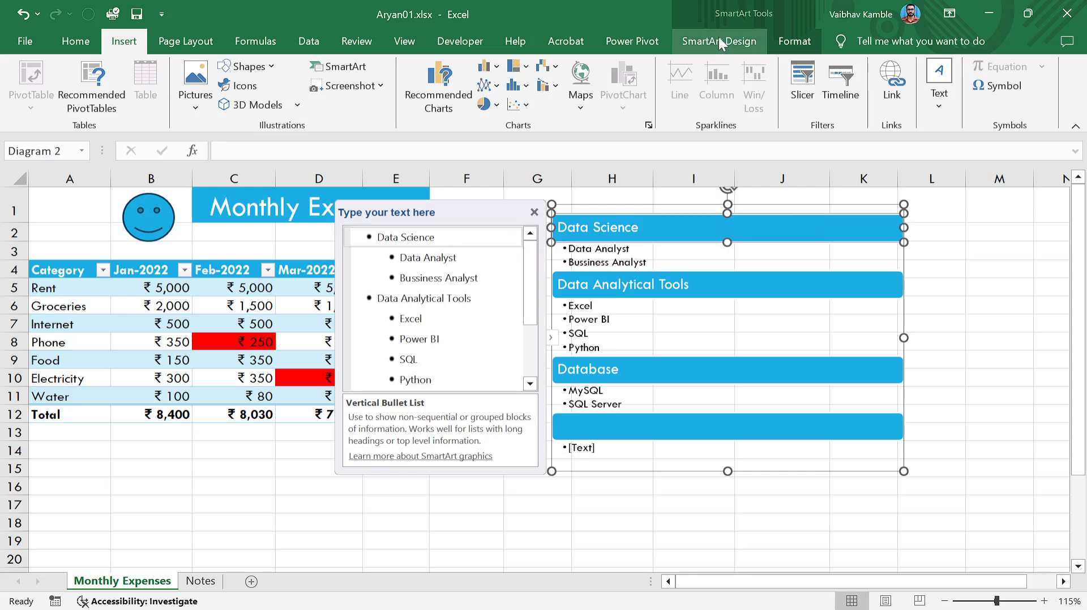
pyautogui.click(719, 39)
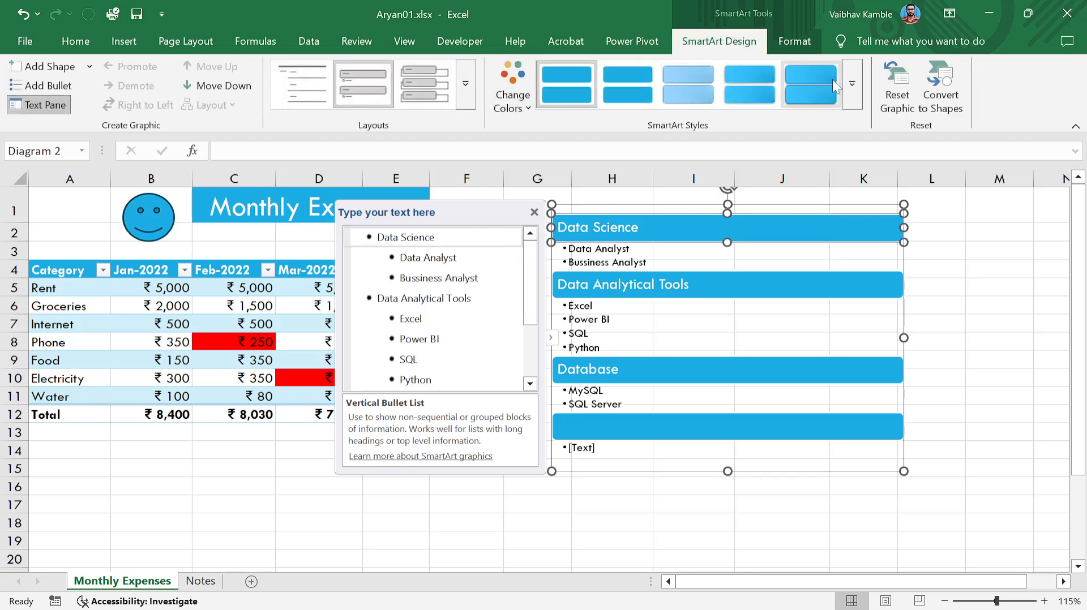
pyautogui.click(854, 85)
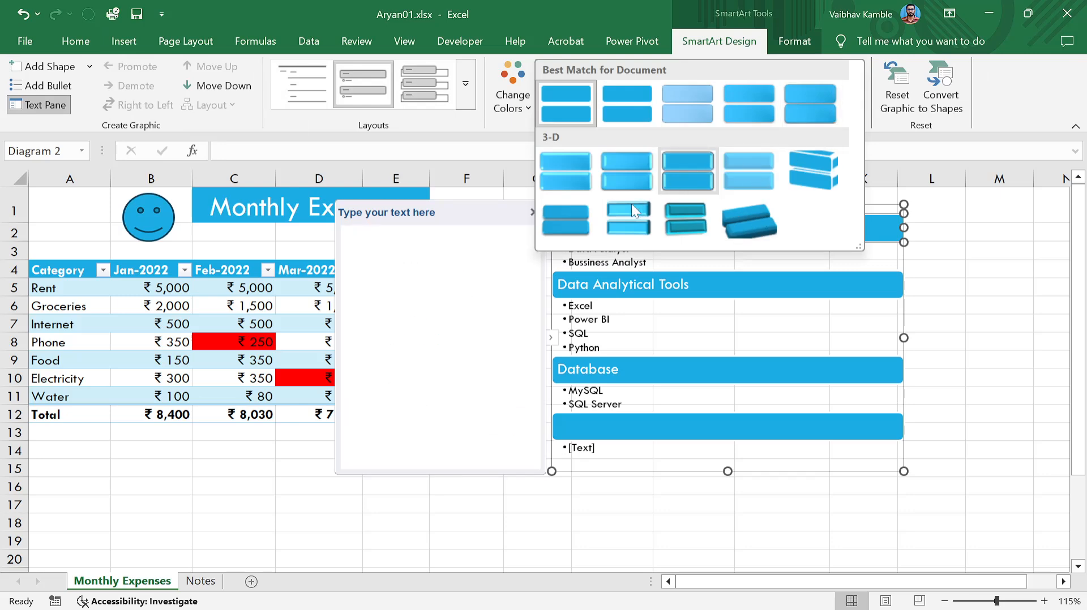
pyautogui.click(955, 204)
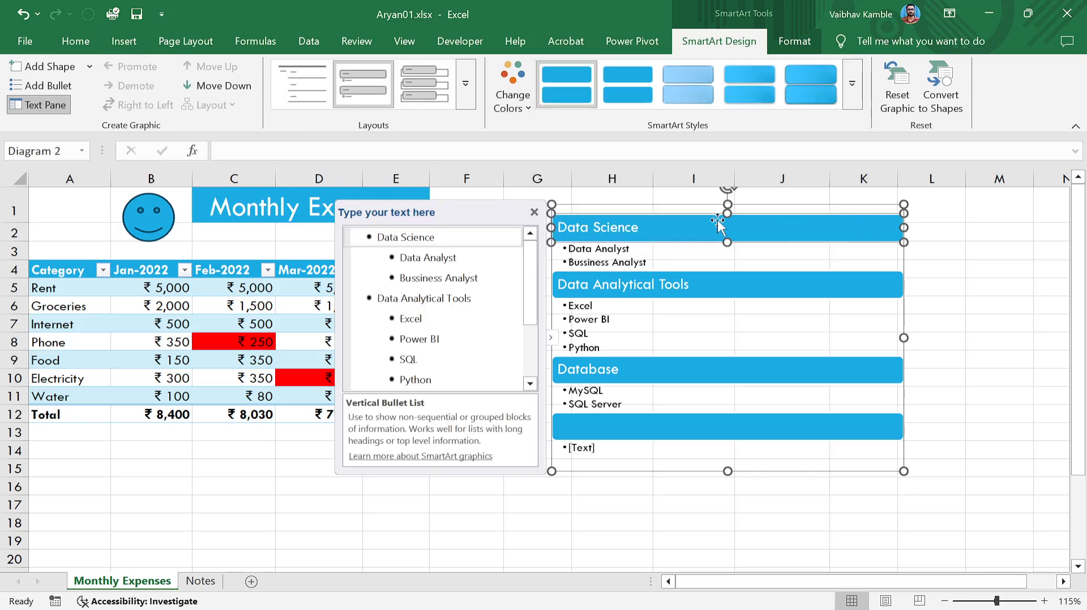
pyautogui.click(538, 214)
pyautogui.click(922, 319)
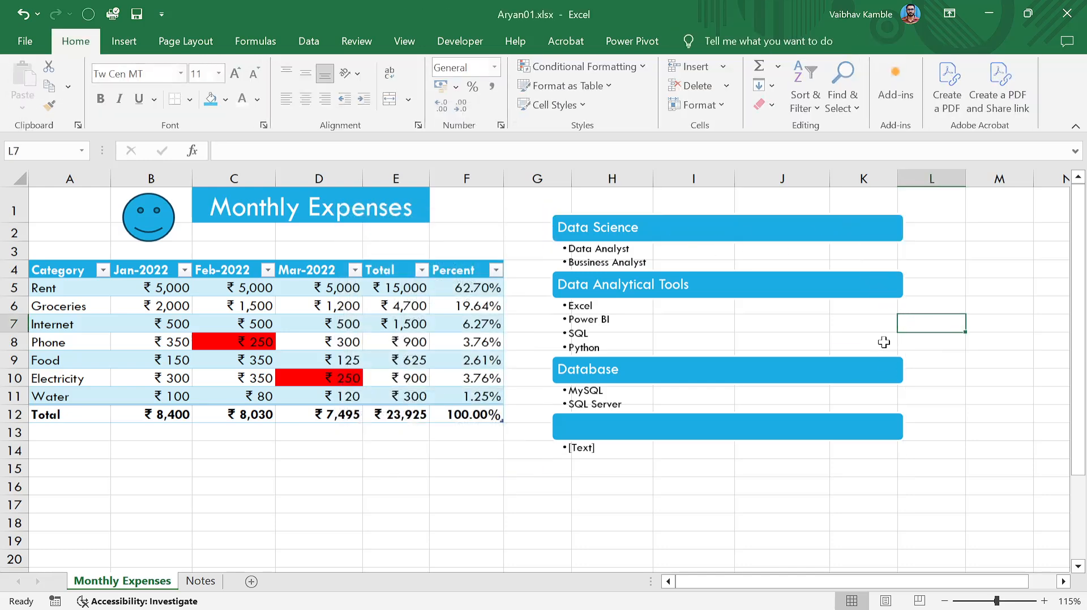
pyautogui.click(874, 453)
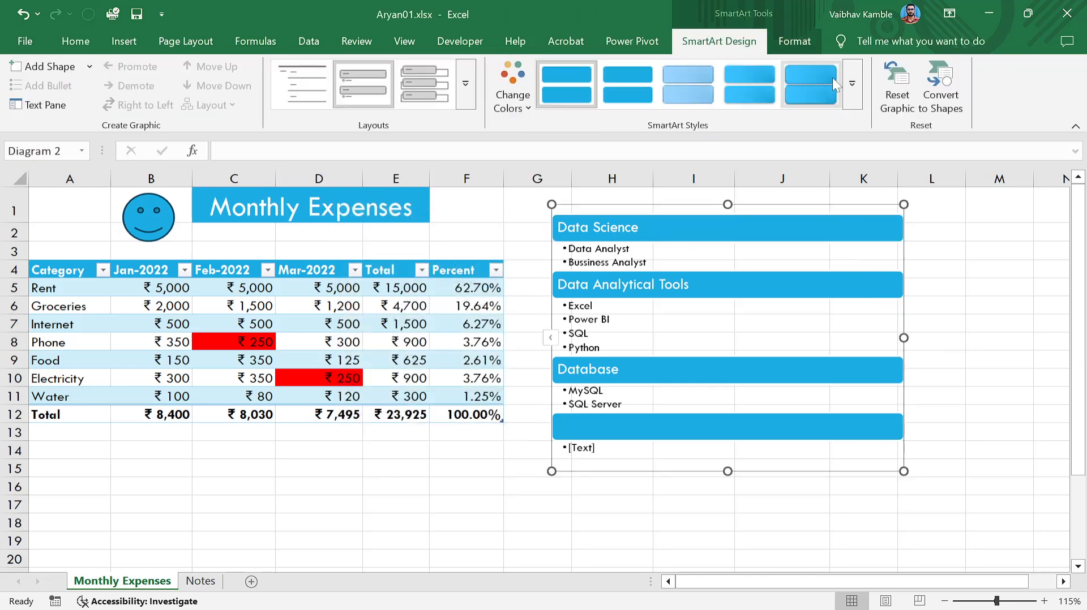
pyautogui.click(852, 83)
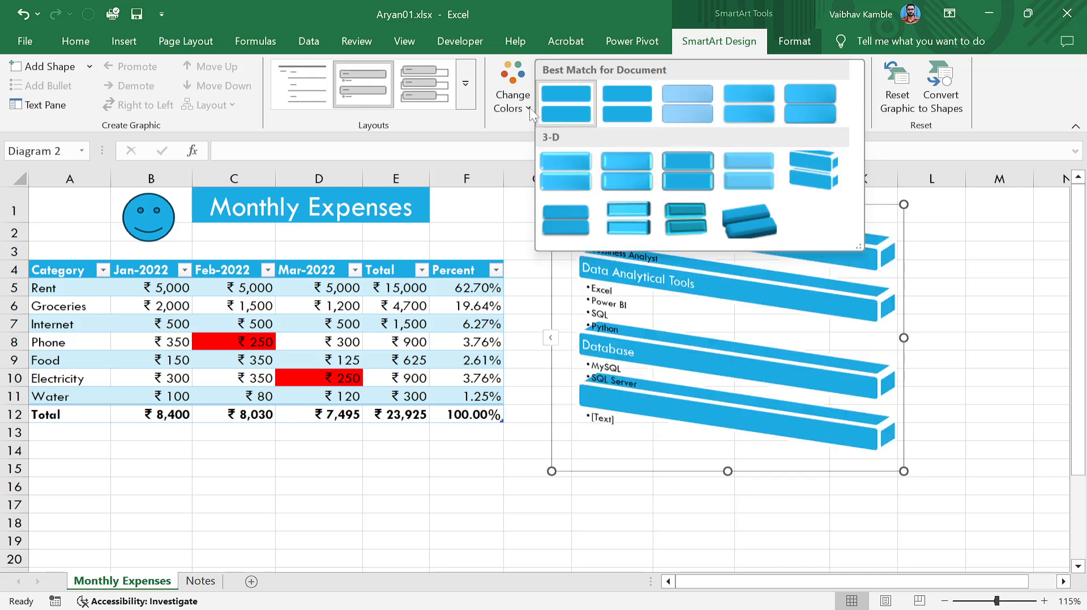
pyautogui.click(495, 122)
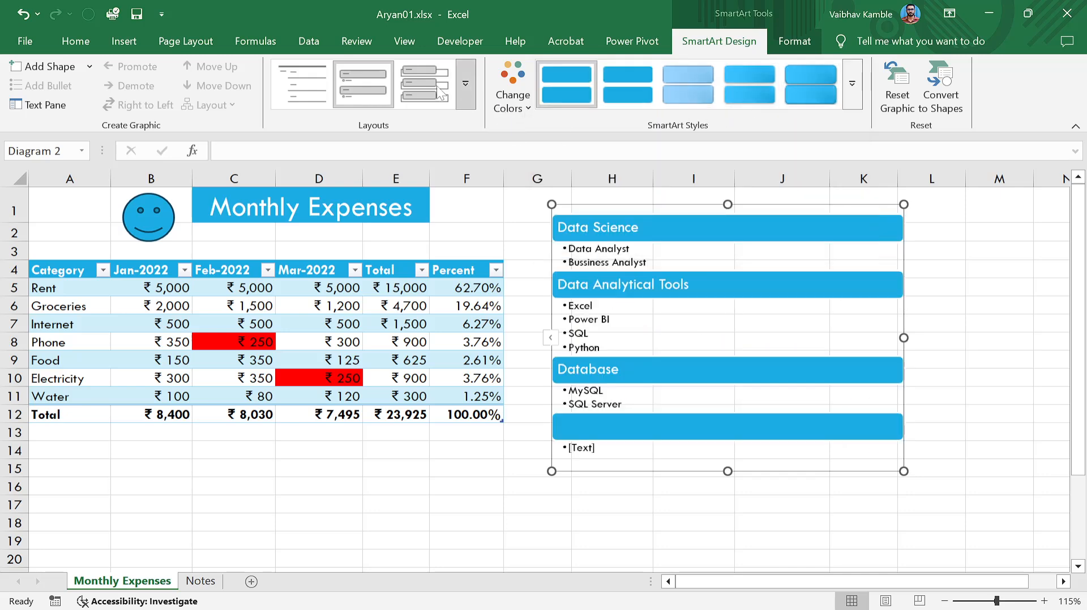
# Apply the graduated teal Accent 3 colour scheme to the bullet-list graphic.
pyautogui.click(515, 105)
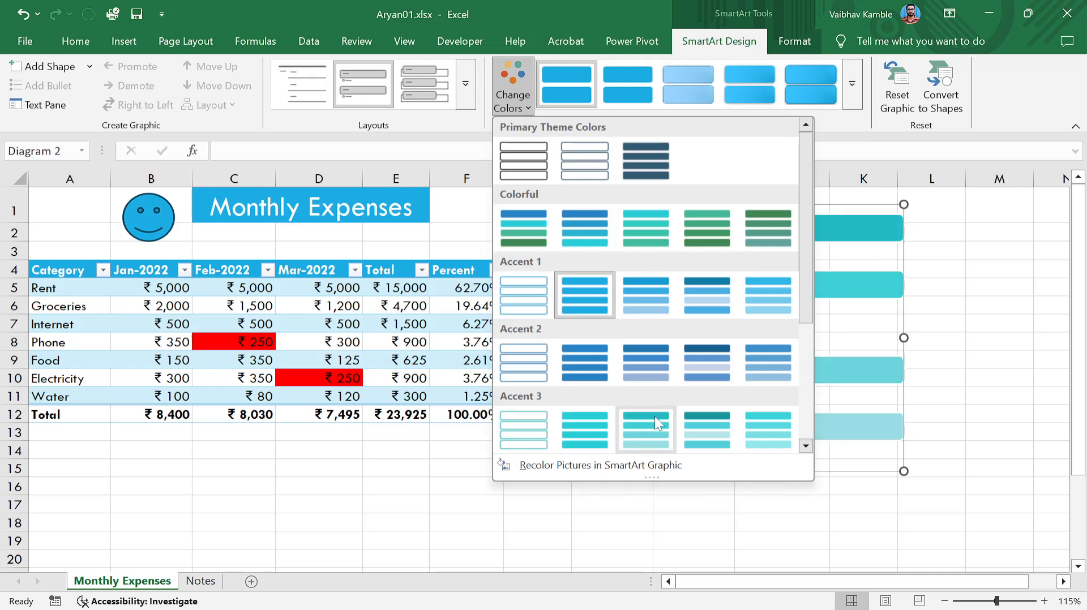
pyautogui.click(655, 436)
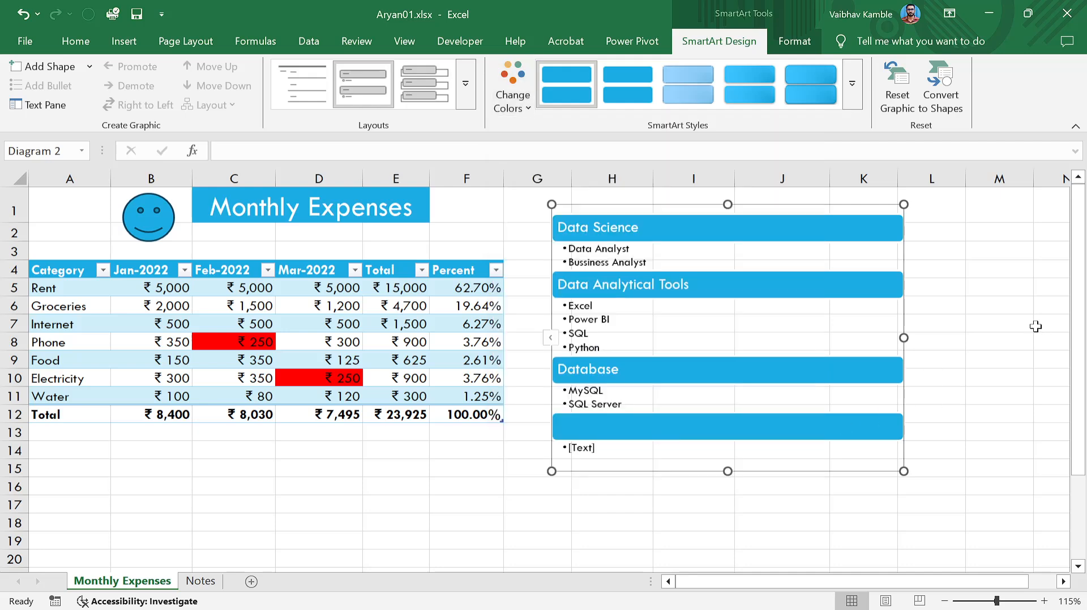
pyautogui.click(1042, 324)
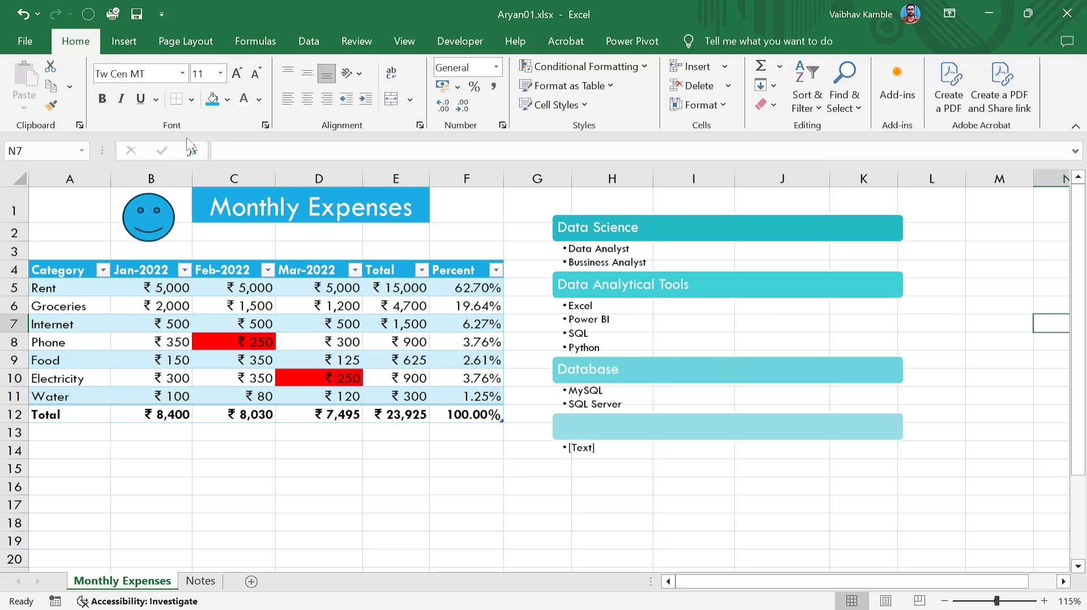
# Select A5:D11, Rent through Water with three monthly amounts, and bring up the column chart choices.
pyautogui.click(126, 42)
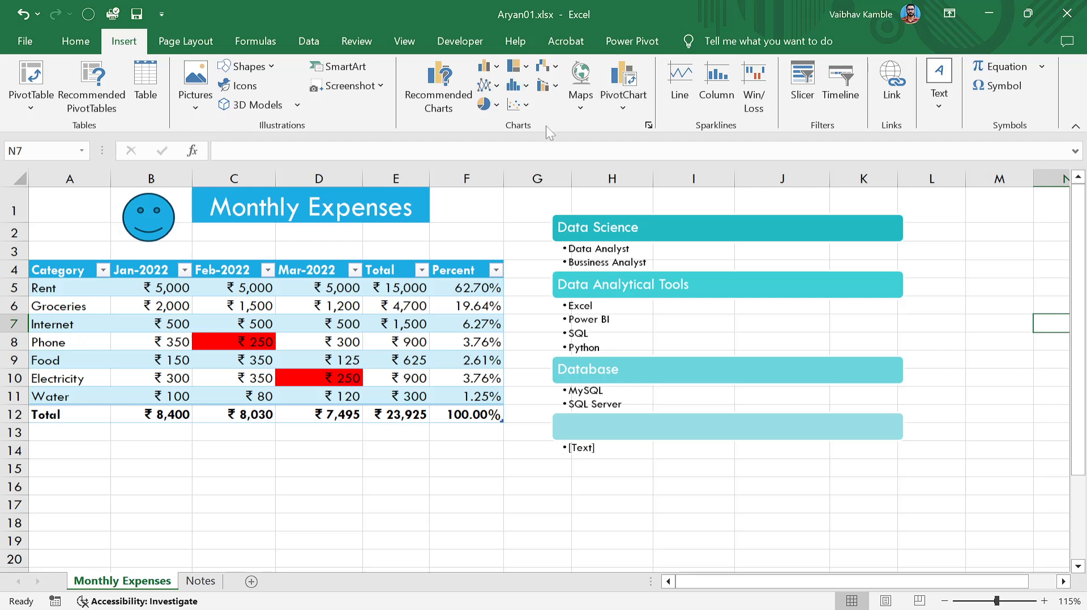
pyautogui.click(983, 283)
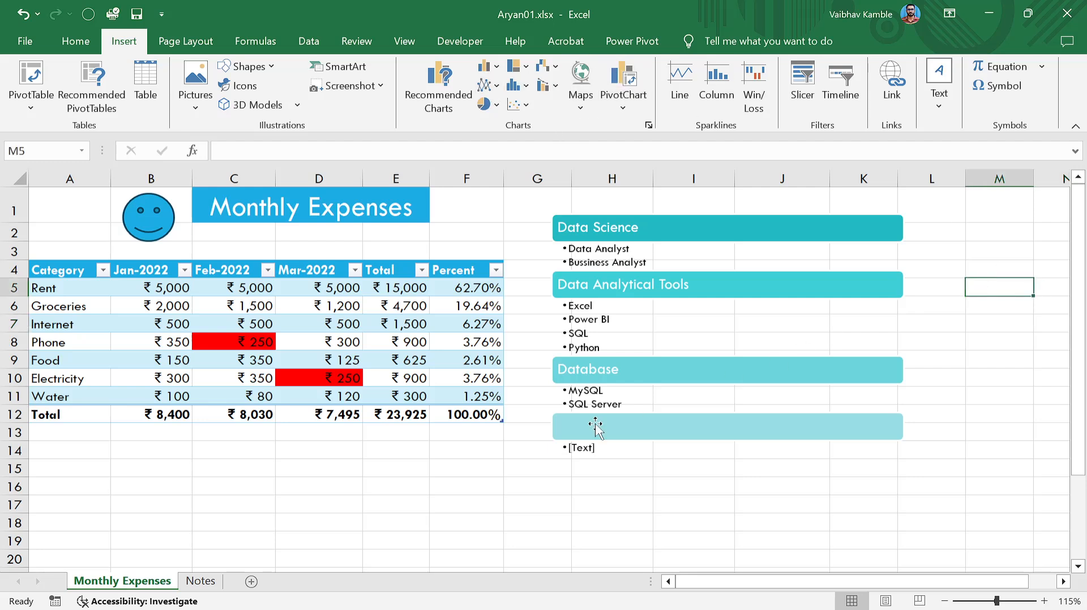
pyautogui.click(328, 466)
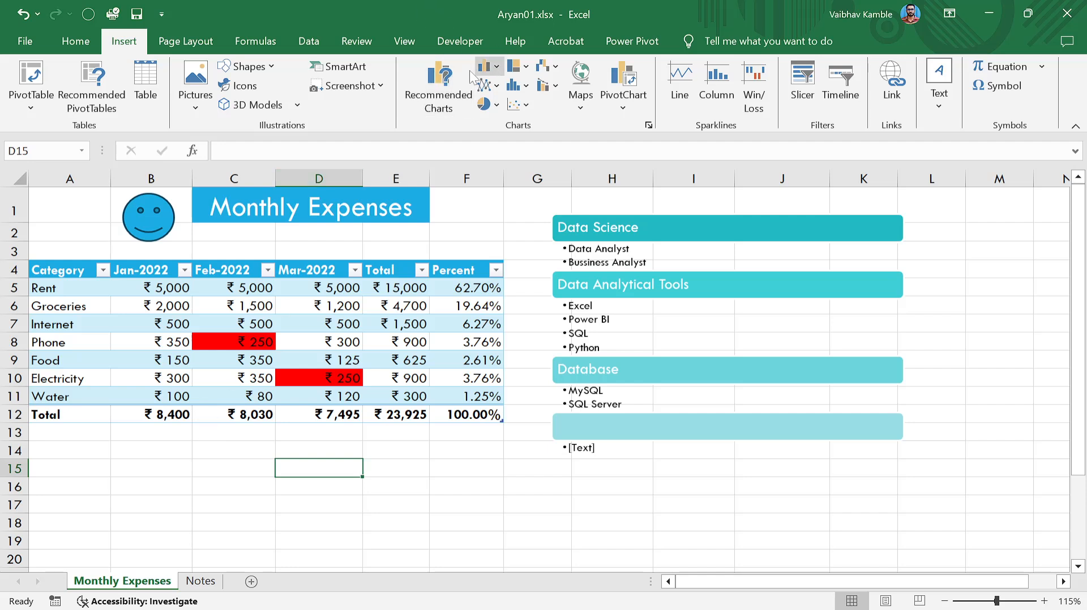
pyautogui.click(114, 288)
pyautogui.moveTo(61, 289); pyautogui.dragTo(338, 393)
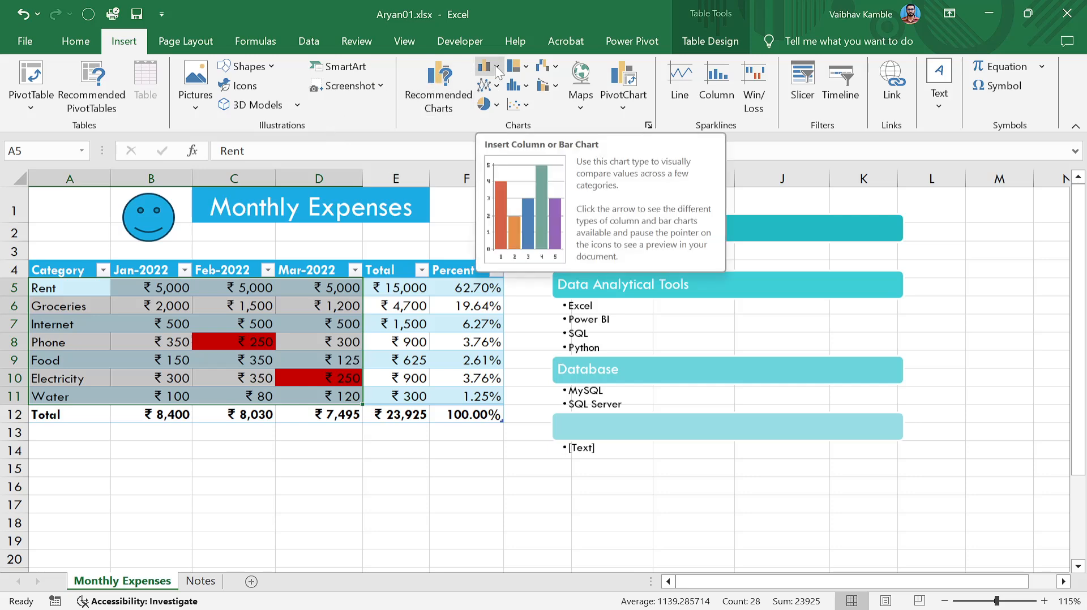
pyautogui.click(496, 66)
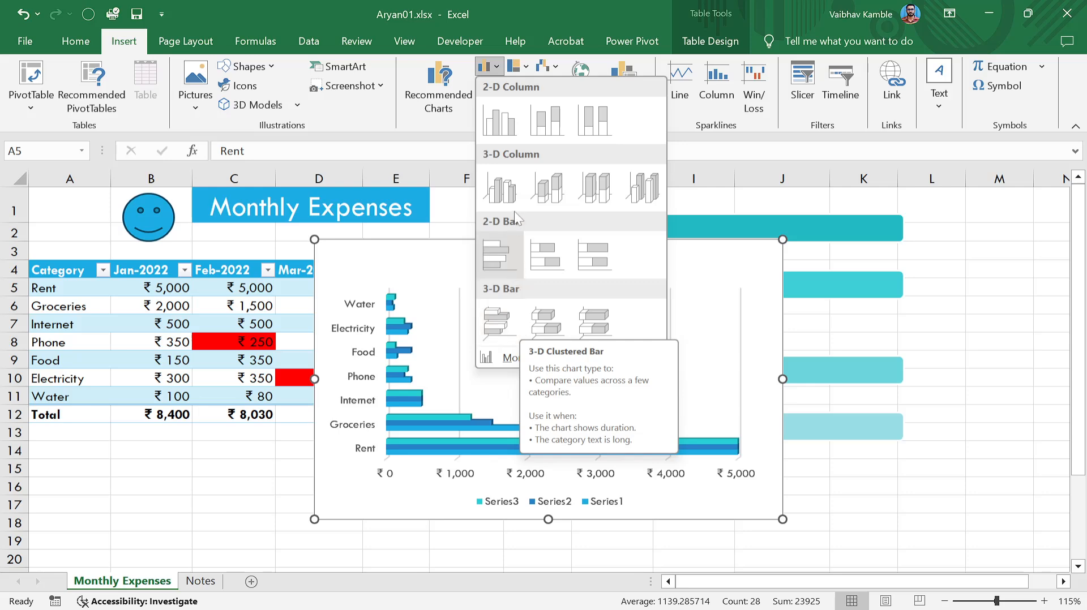
# Move the chart off the table and set January Rent to 2,000.
pyautogui.click(508, 121)
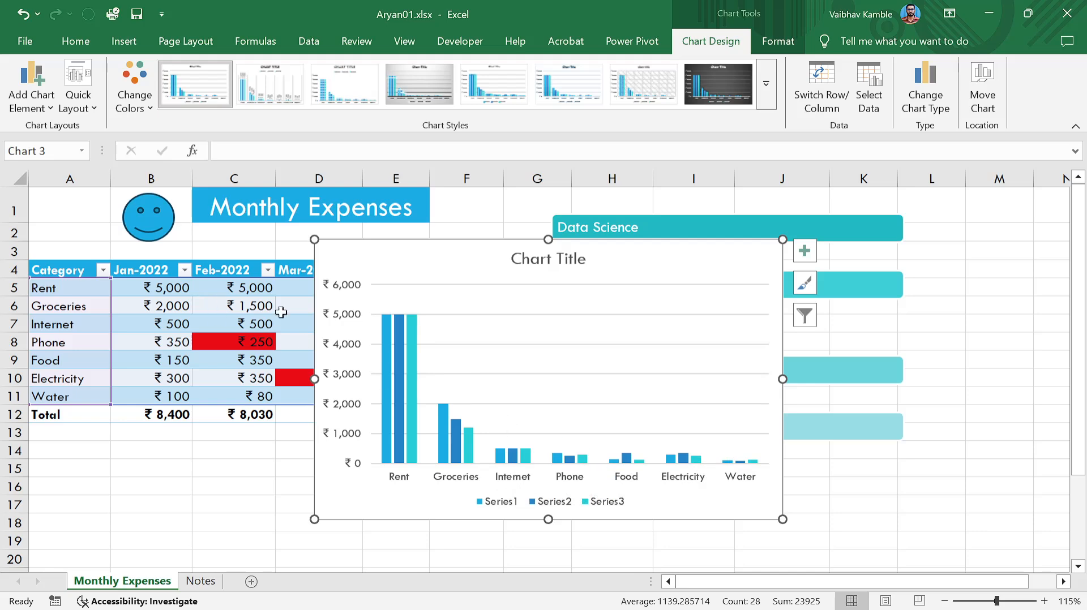
pyautogui.moveTo(631, 262); pyautogui.dragTo(844, 215)
pyautogui.click(164, 289)
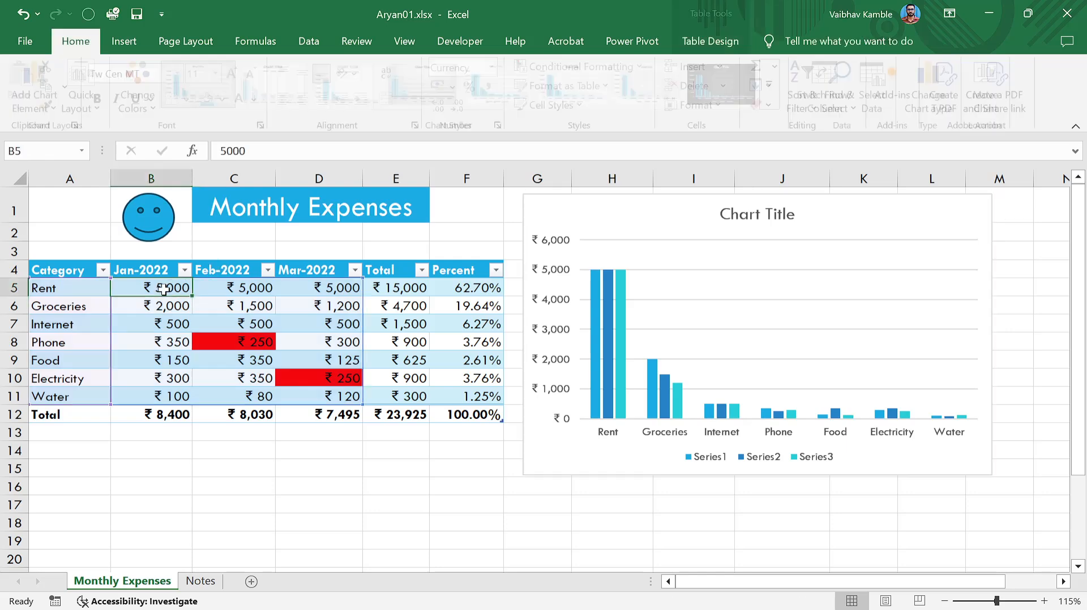
pyautogui.write('200')
pyautogui.press('Return')
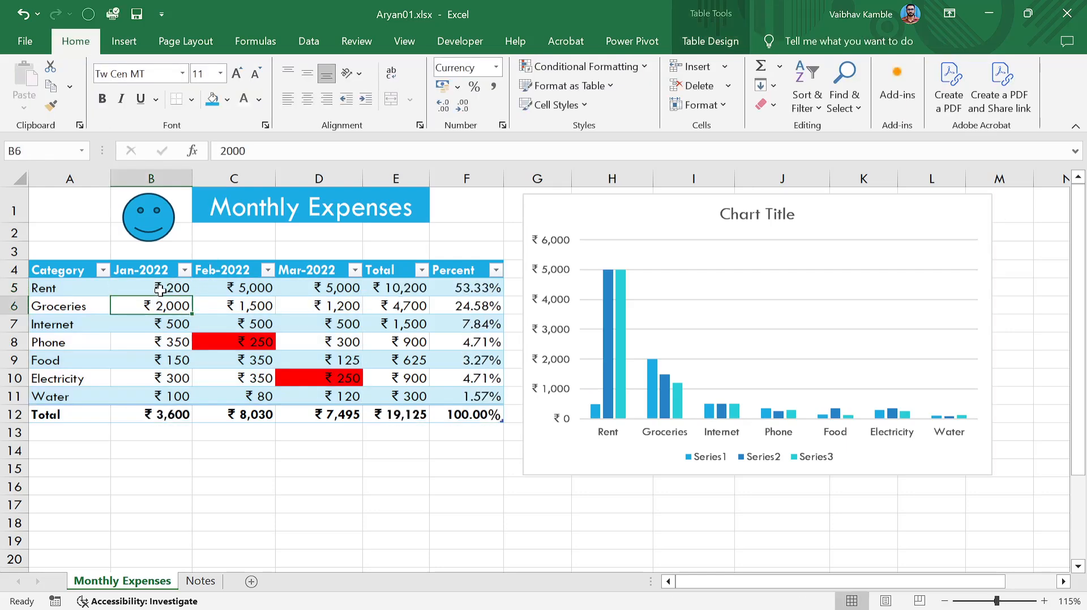
pyautogui.click(161, 290)
pyautogui.write('2000')
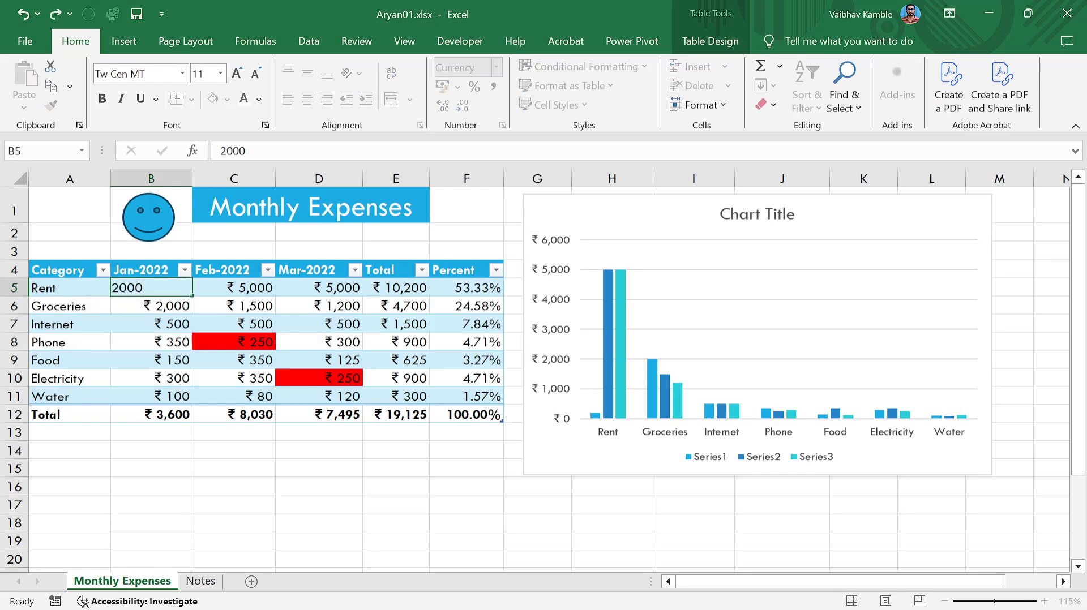
pyautogui.press('Return')
# Set February and March Rent to 2,000 as well.
pyautogui.press('Up')
pyautogui.press('Right')
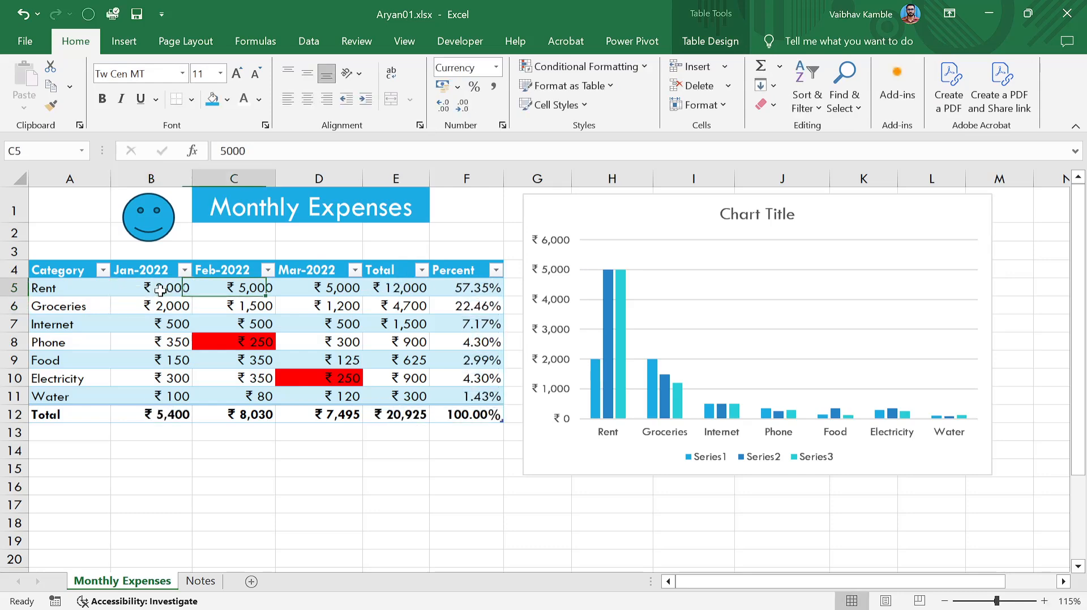
pyautogui.press('F2')
pyautogui.press('BackSpace')
pyautogui.press('BackSpace')
pyautogui.press('BackSpace')
pyautogui.press('BackSpace')
pyautogui.write('2000')
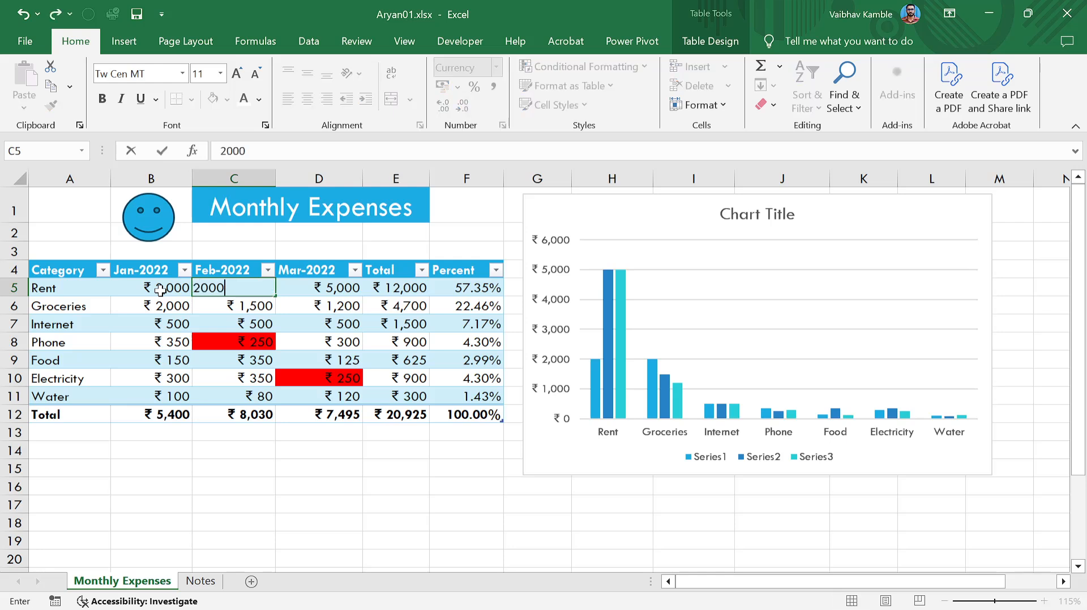
pyautogui.press('Tab')
pyautogui.write('2,000')
pyautogui.press('Tab')
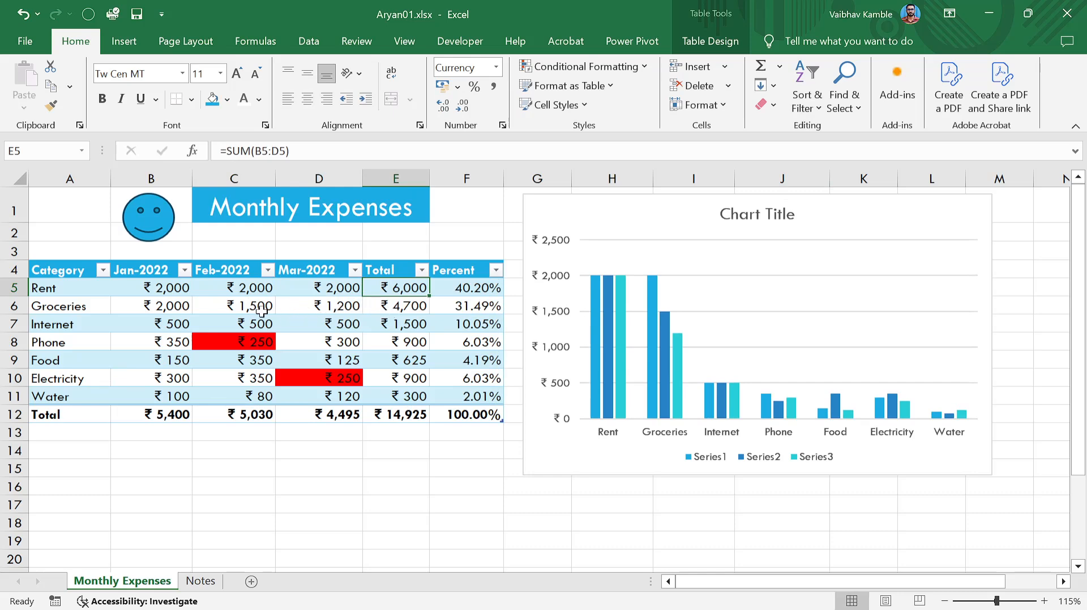
# Change January Groceries to 1,700 and move the chart back beside the table.
pyautogui.click(185, 311)
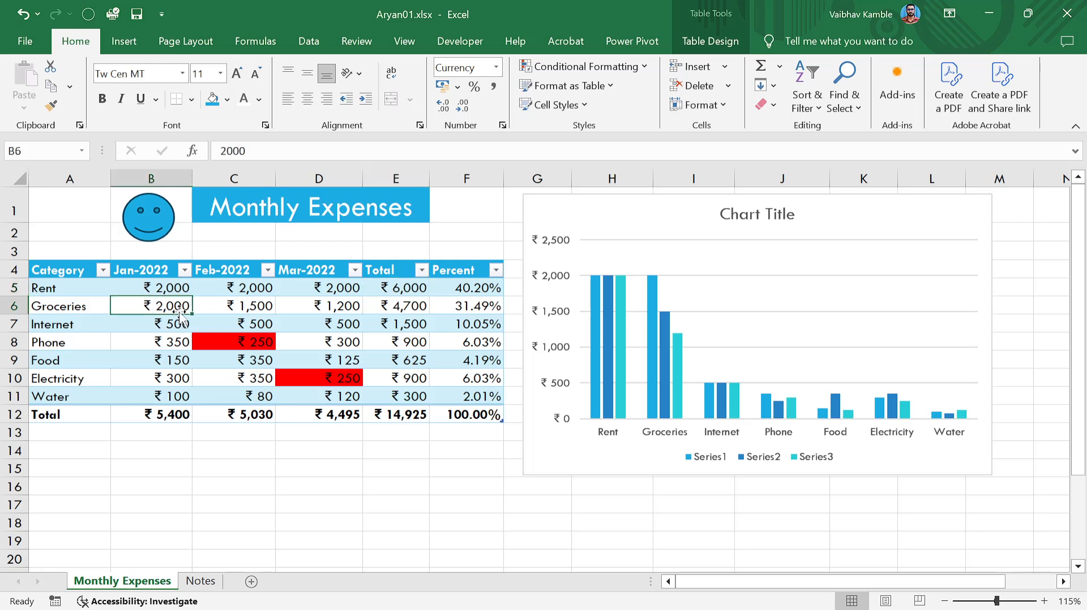
pyautogui.write('17,000')
pyautogui.press('Return')
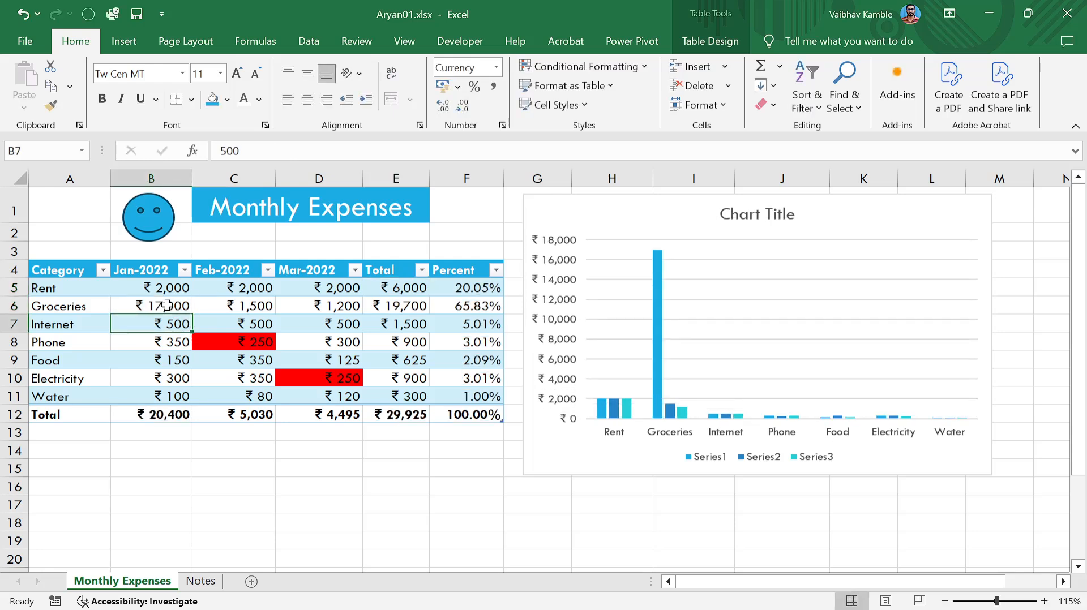
pyautogui.click(168, 302)
pyautogui.write('1,700')
pyautogui.press('Return')
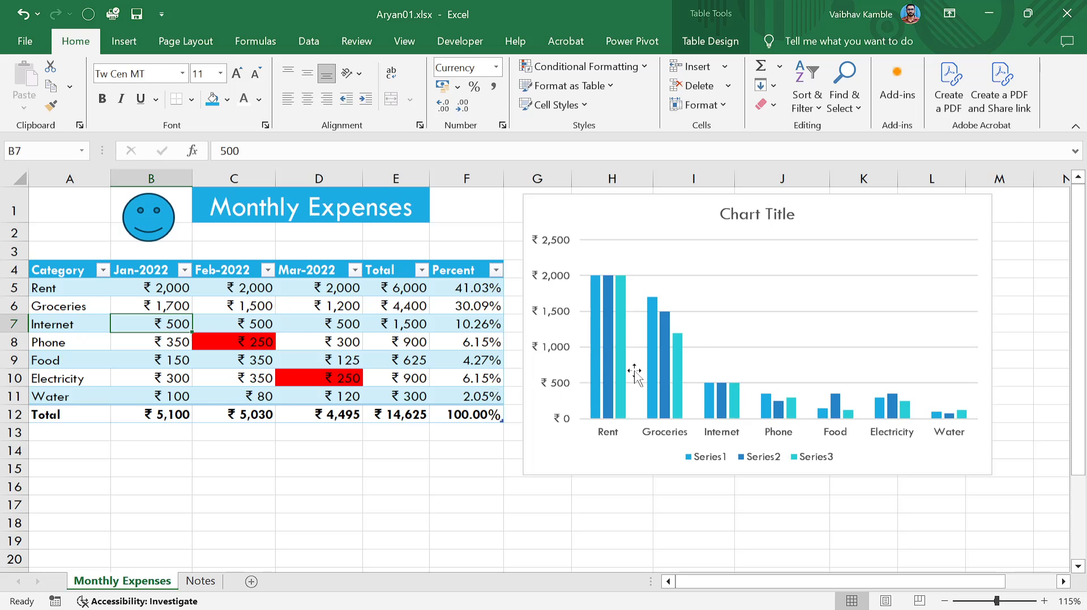
pyautogui.moveTo(671, 224)
pyautogui.mouseDown()
pyautogui.moveTo(653, 205)
pyautogui.moveTo(659, 232)
pyautogui.mouseUp()
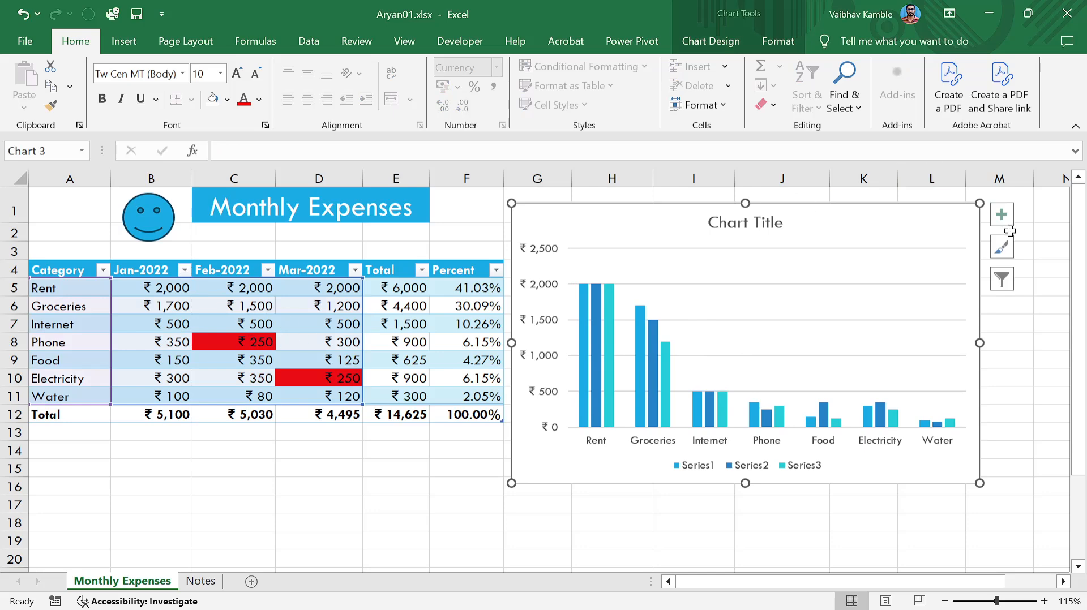
# Replace the chart's 'Chart Title' placeholder with 'Monthly Expenses'.
pyautogui.click(1002, 215)
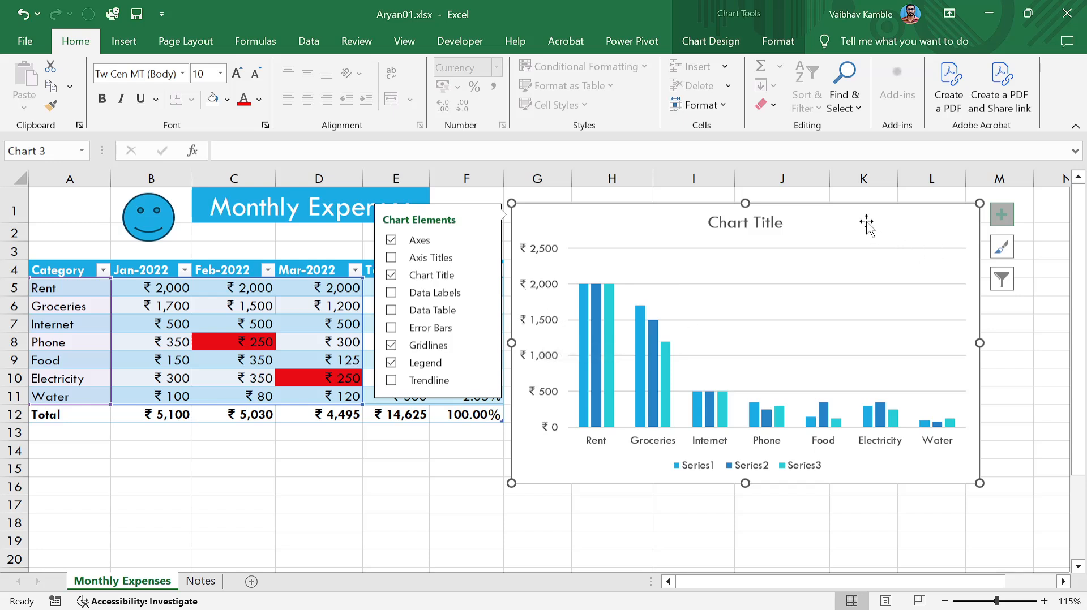
pyautogui.click(1052, 378)
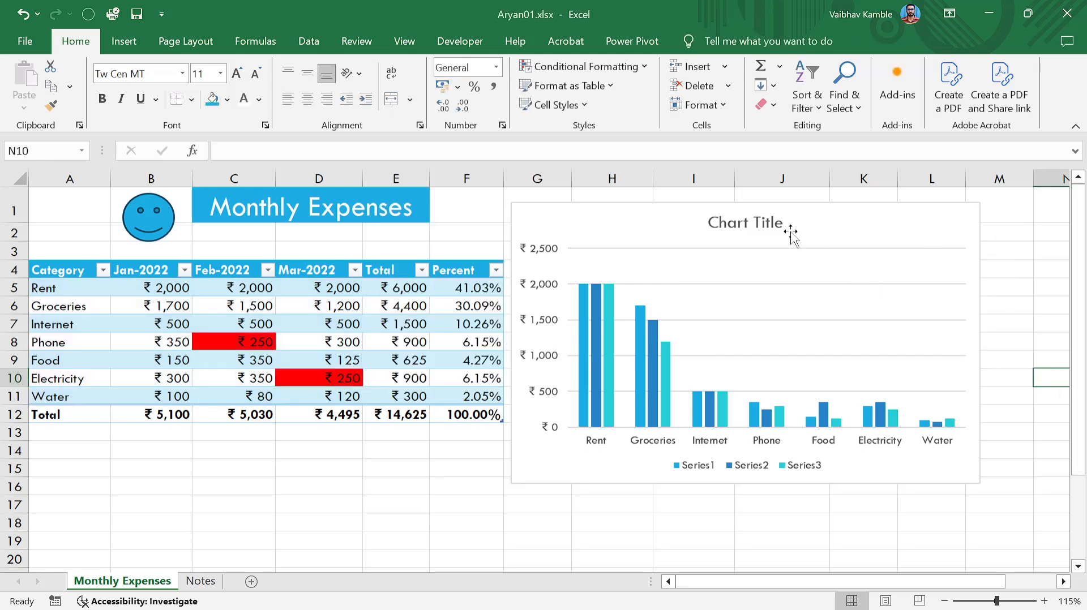
pyautogui.doubleClick(743, 226)
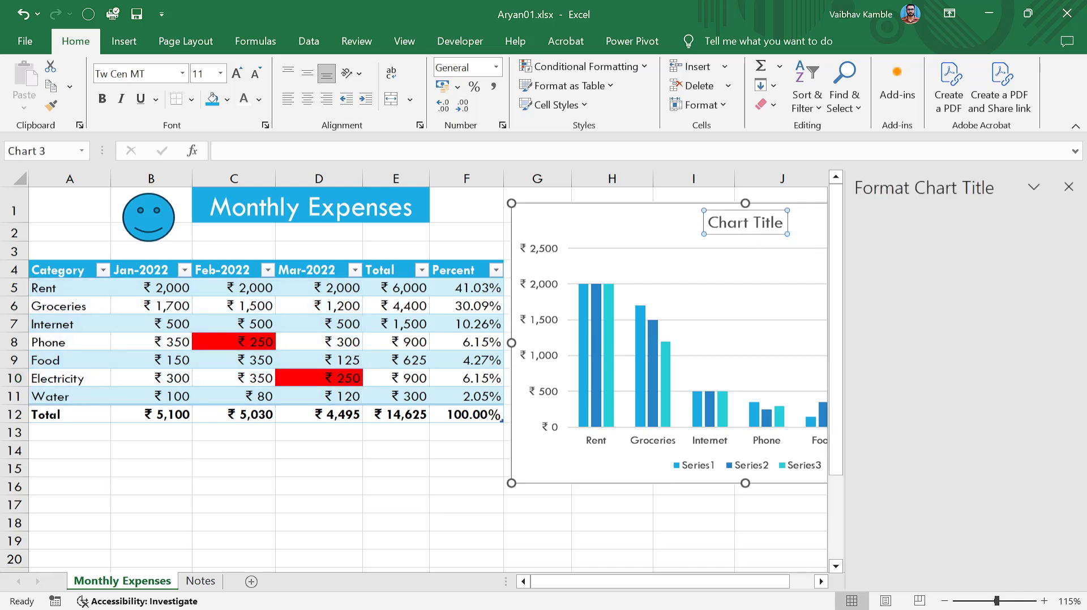
pyautogui.click(1068, 187)
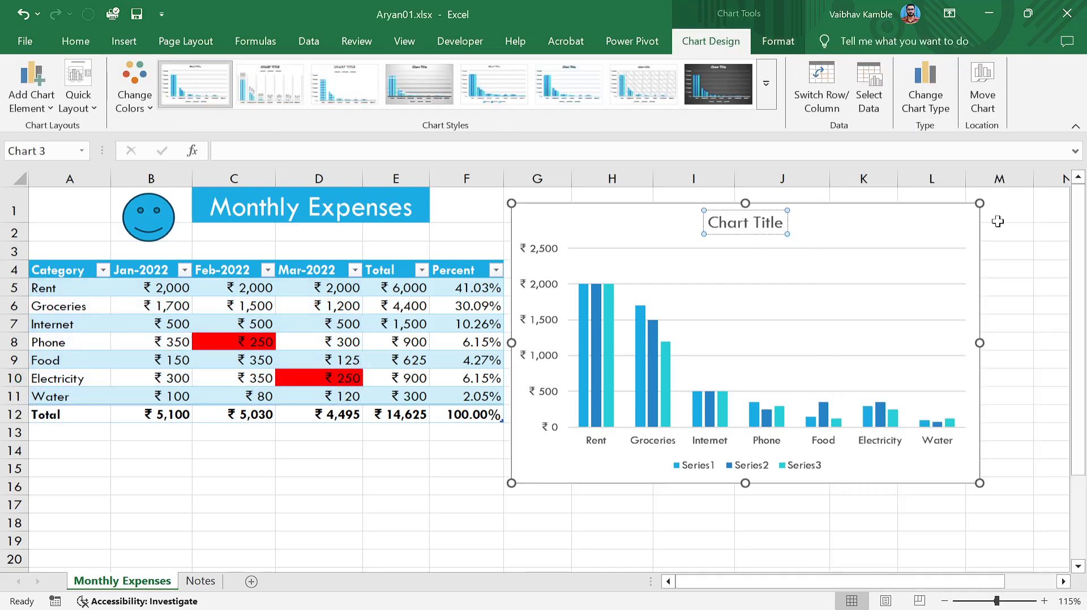
pyautogui.click(1045, 300)
pyautogui.click(764, 226)
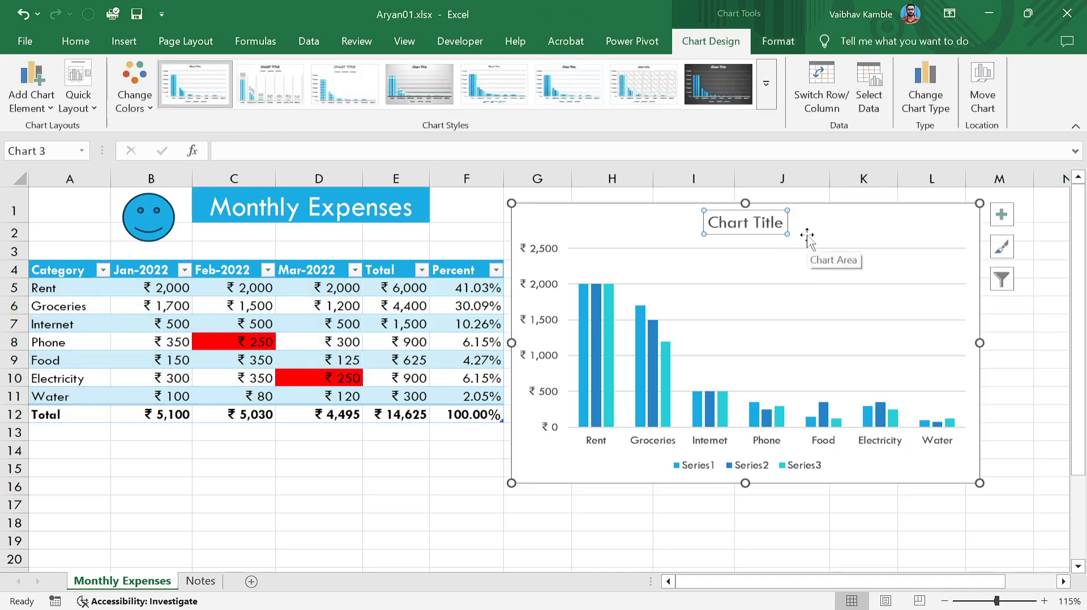
pyautogui.tripleClick(746, 226)
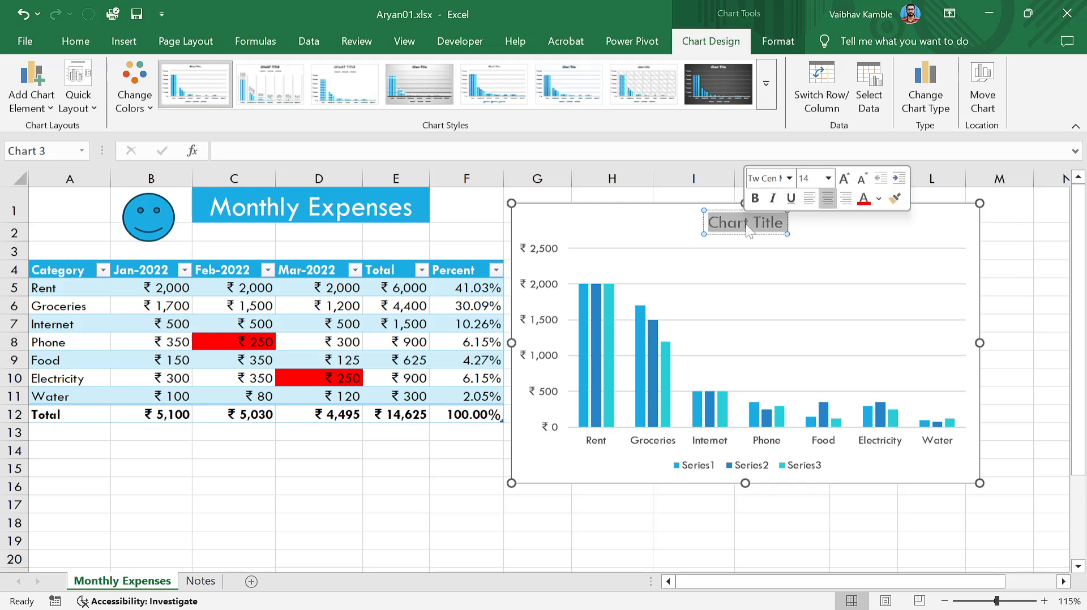
pyautogui.write('Monthly ')
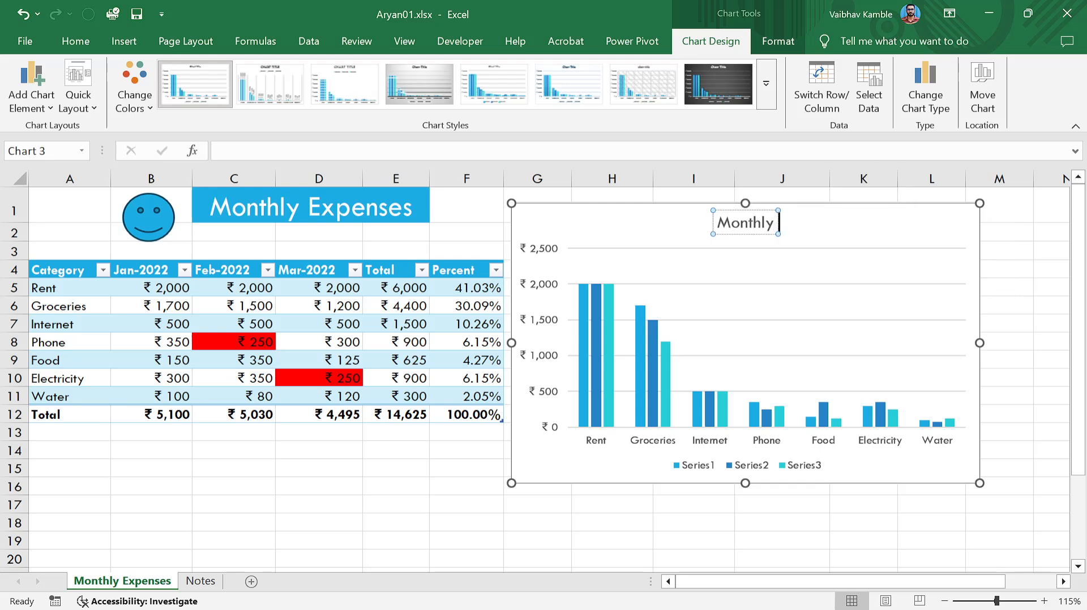
pyautogui.write('Expen')
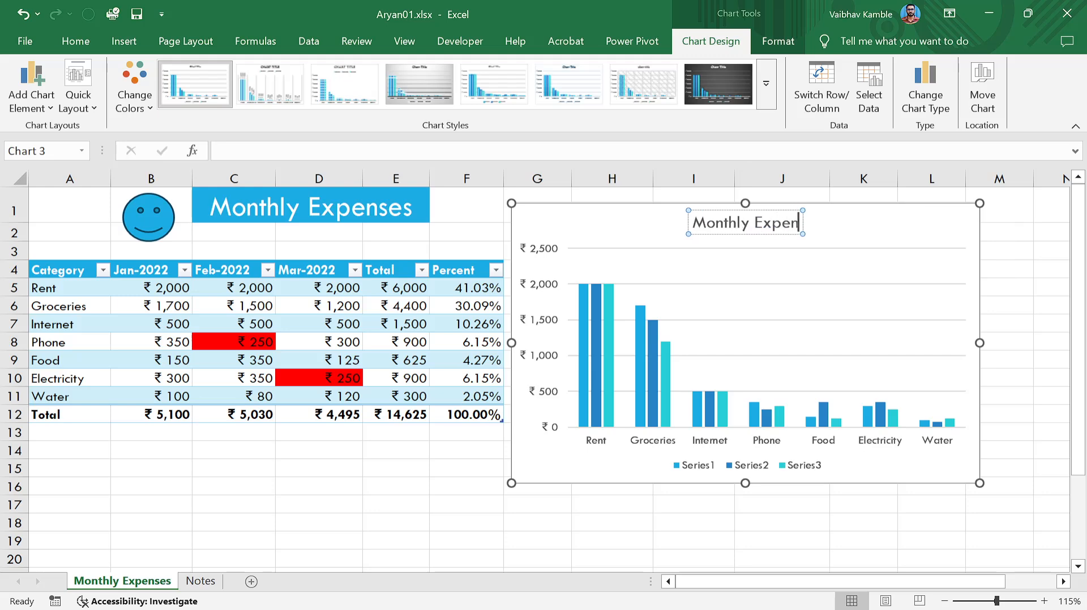
pyautogui.write('ses')
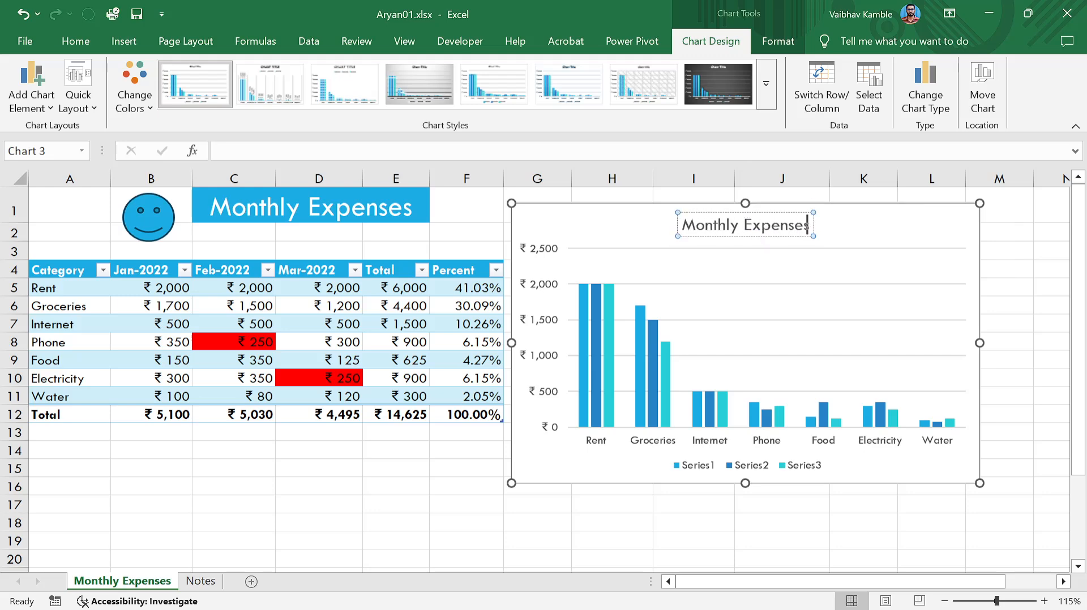
pyautogui.click(988, 269)
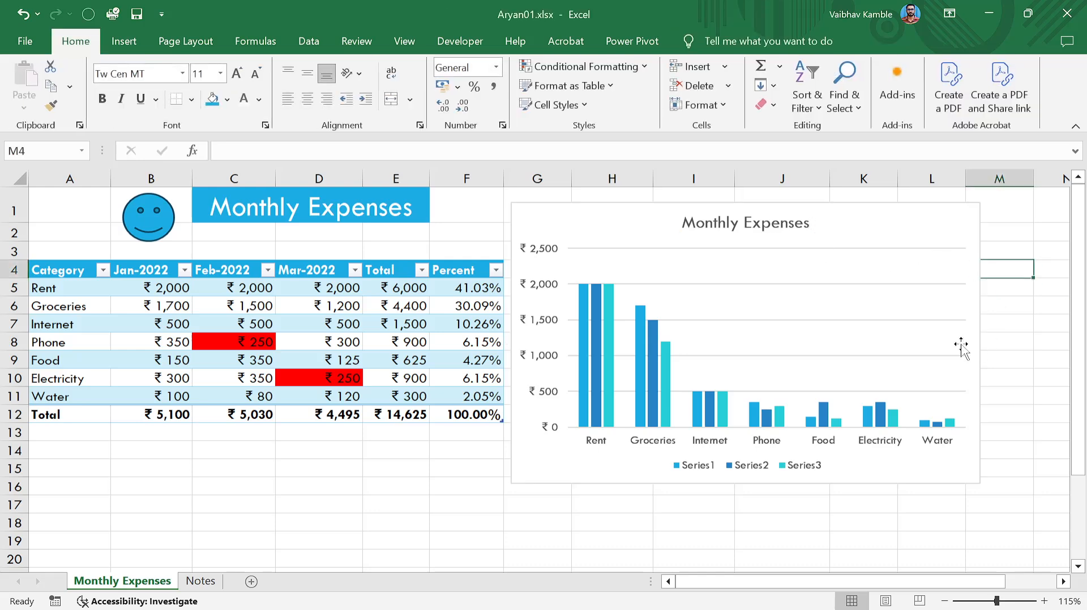
# Prefix the C1 heading with 2019 so it reads '2019 Monthly Expenses'.
pyautogui.click(221, 210)
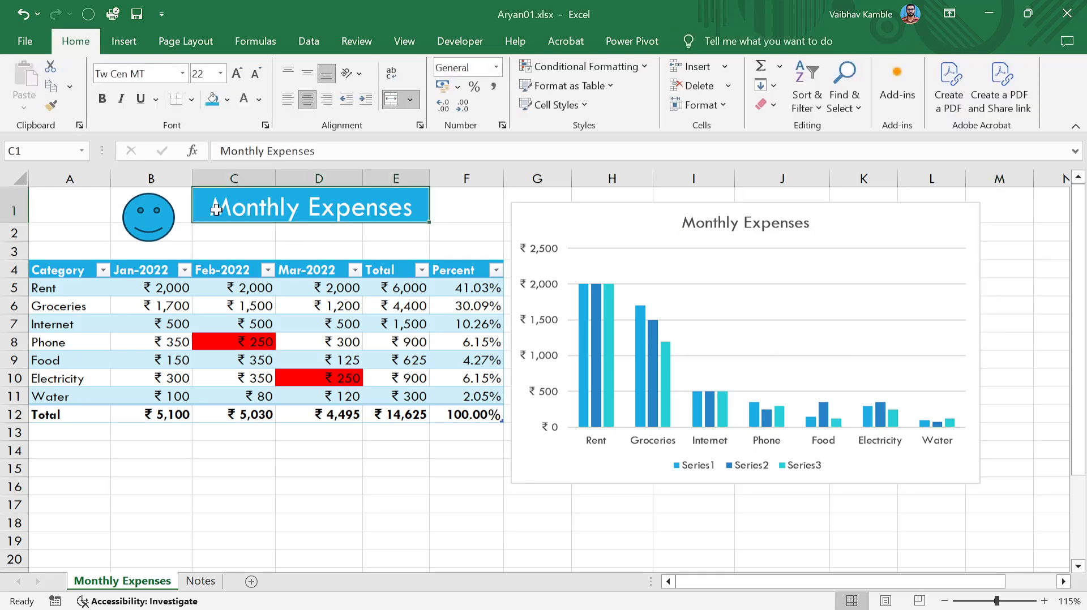
pyautogui.write('201+')
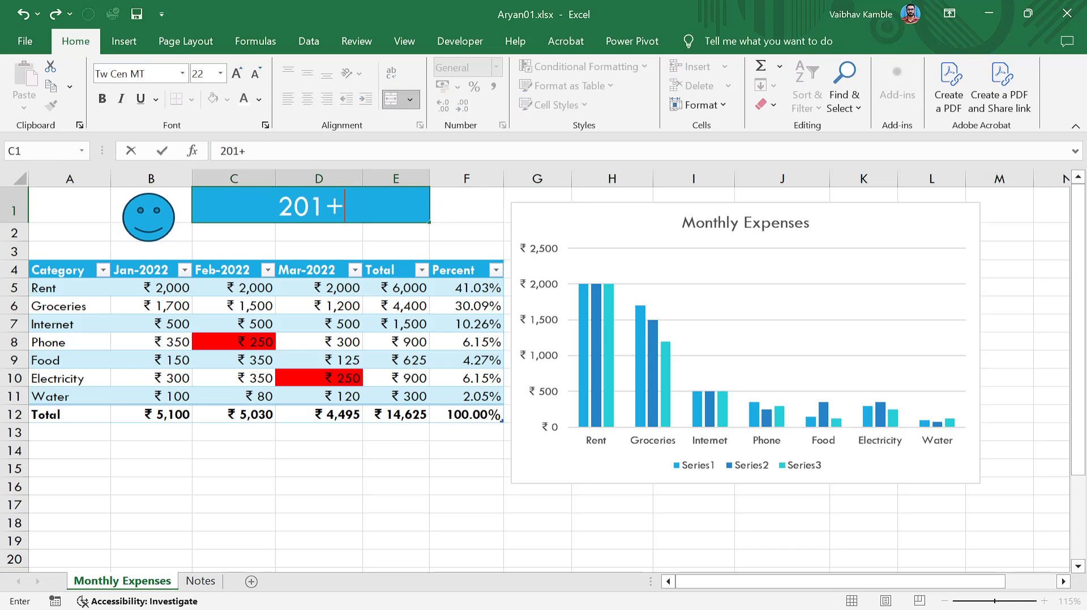
pyautogui.press('Escape')
pyautogui.click(231, 229)
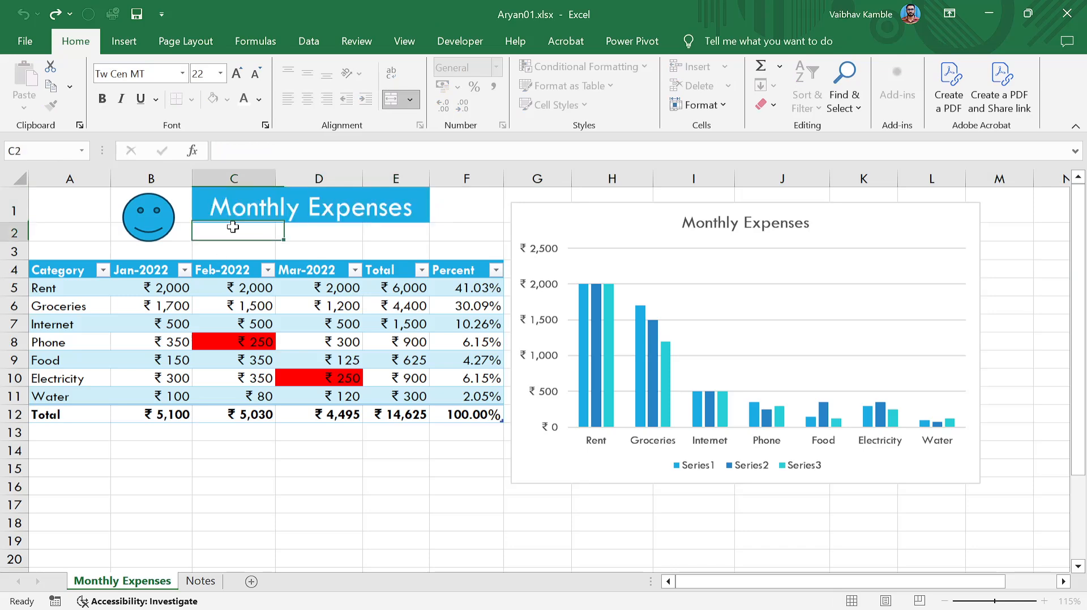
pyautogui.click(226, 211)
pyautogui.press('Left')
pyautogui.press('Left')
pyautogui.press('Right')
pyautogui.press('Right')
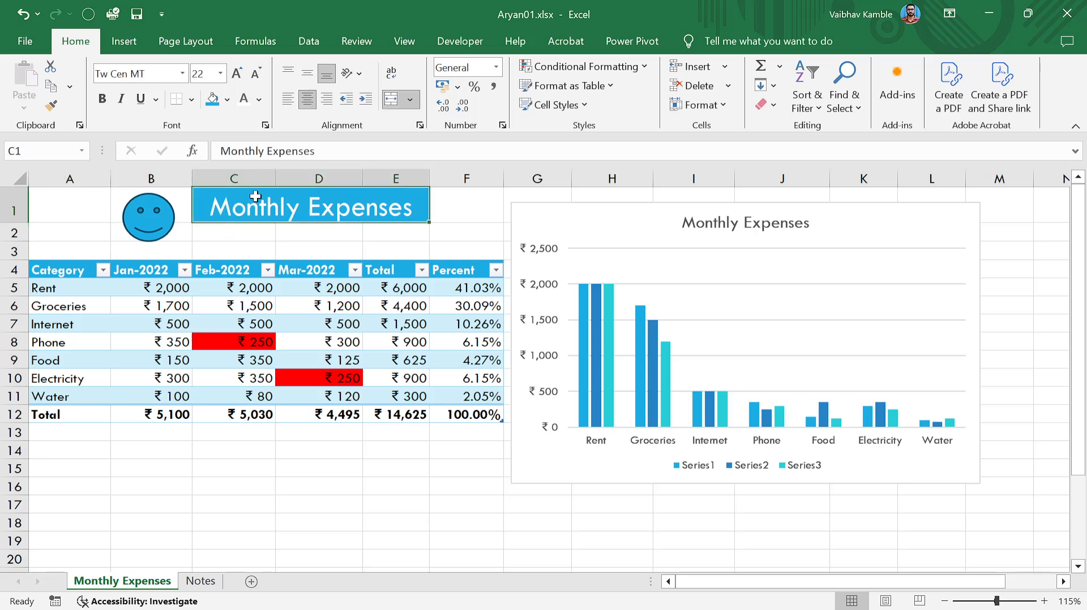
pyautogui.press('F2')
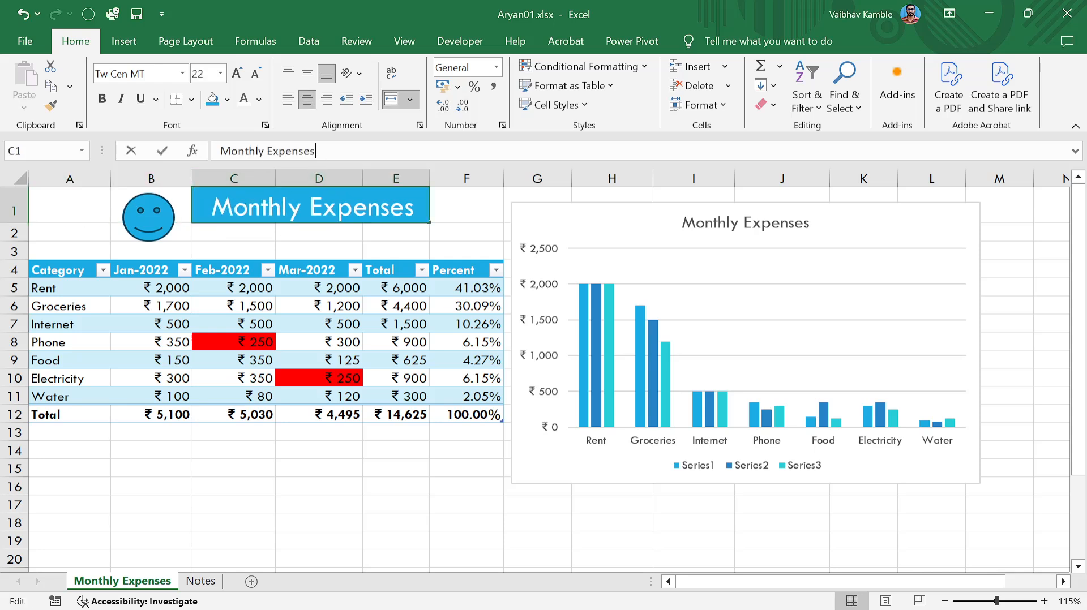
pyautogui.press('Home')
pyautogui.write('2019')
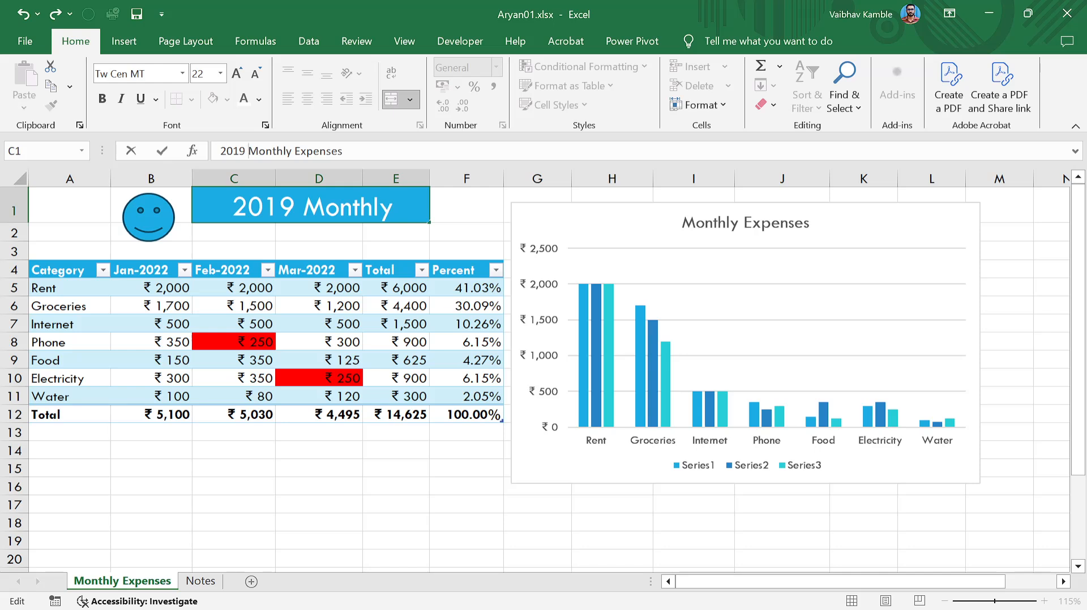
pyautogui.click(283, 207)
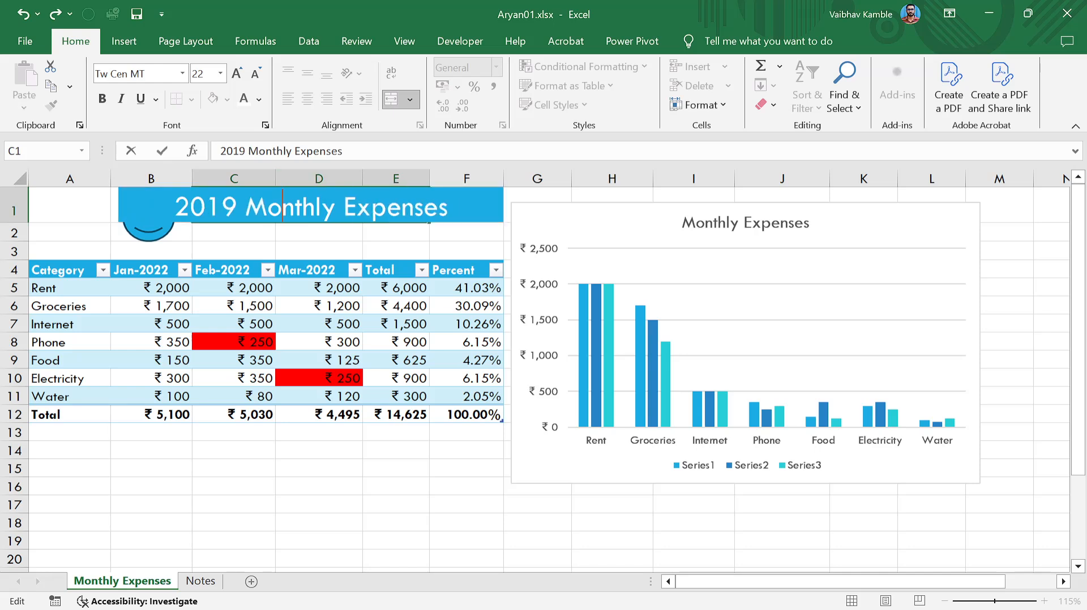
pyautogui.click(331, 245)
# Decrease the heading's font size down to 18 points.
pyautogui.click(275, 212)
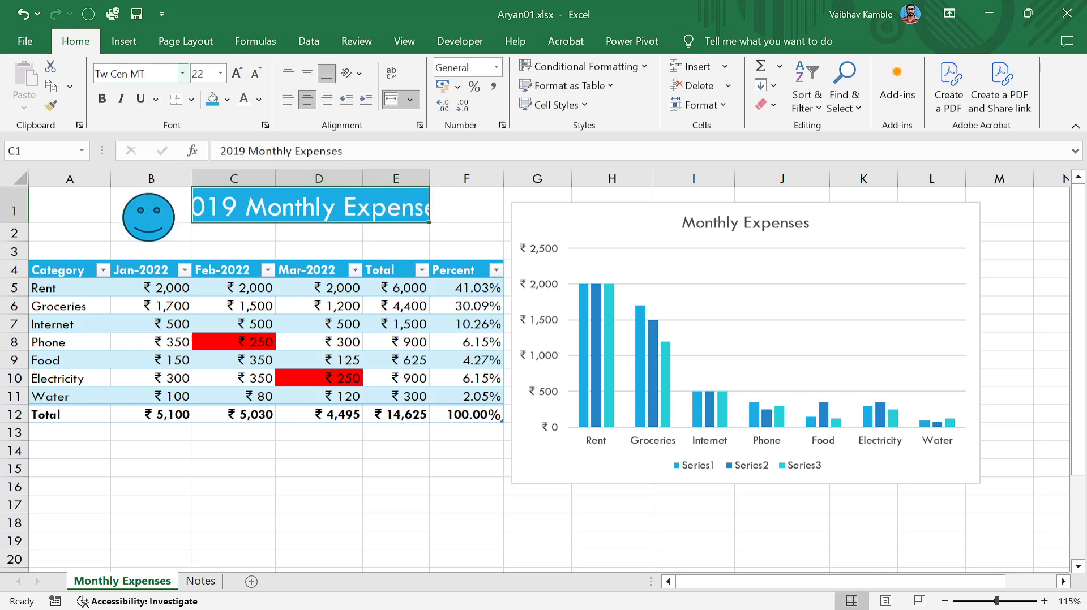
pyautogui.click(256, 74)
pyautogui.click(255, 74)
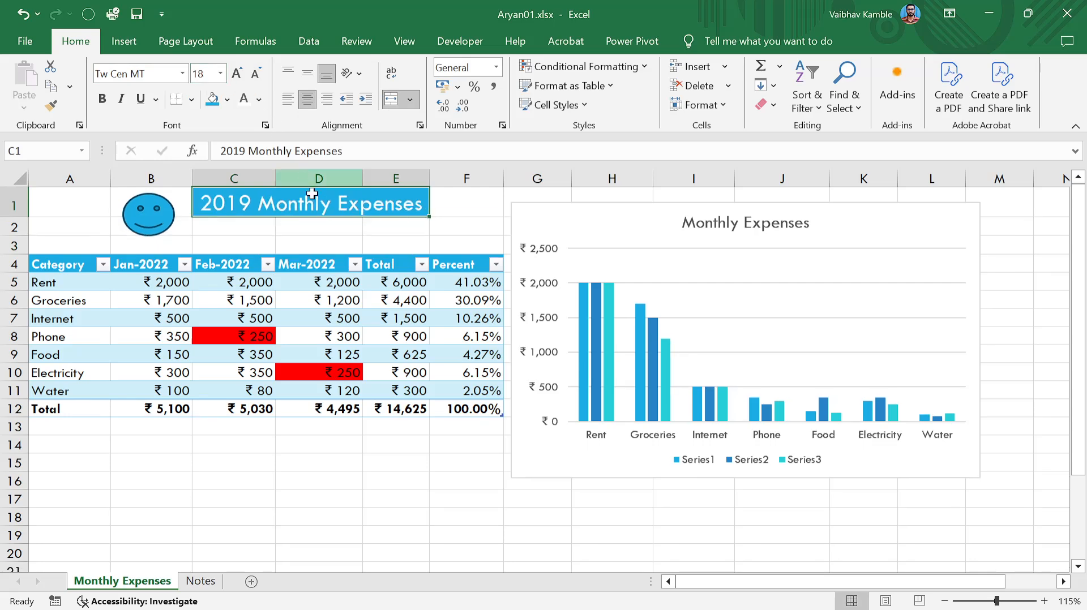
pyautogui.click(367, 226)
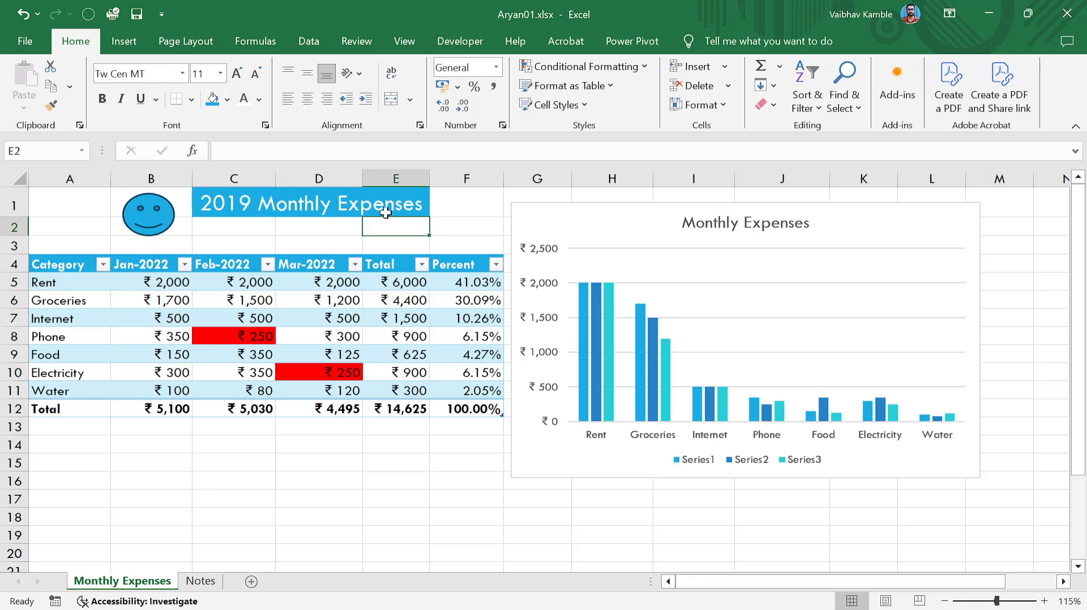
pyautogui.click(373, 205)
pyautogui.click(328, 224)
pyautogui.click(324, 212)
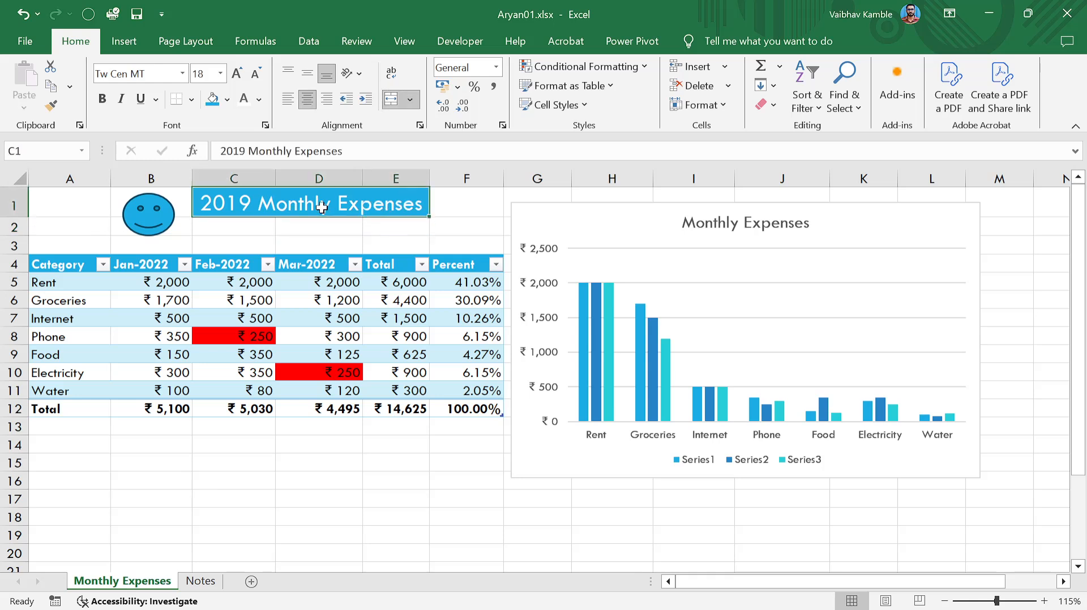
pyautogui.click(720, 221)
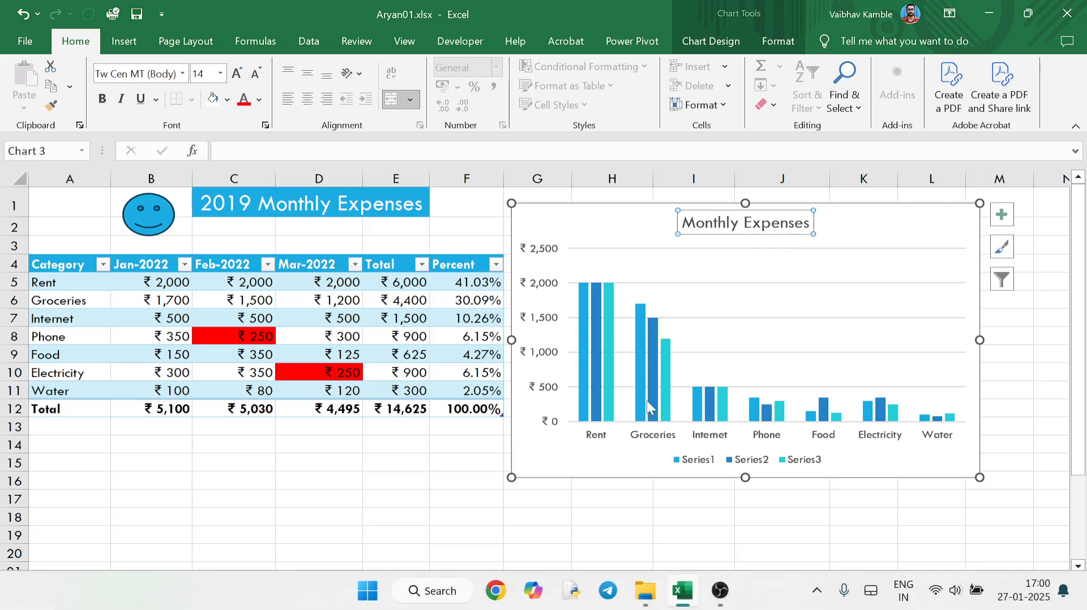
# Link the chart title to heading cell C1 with the formula =C1.
pyautogui.click(997, 352)
pyautogui.click(753, 226)
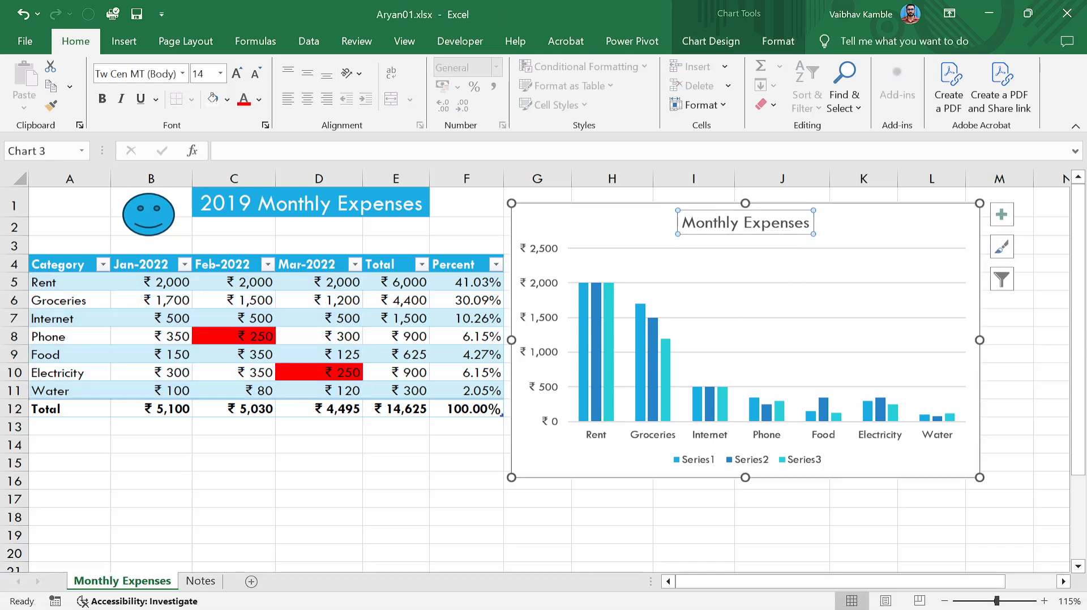
pyautogui.click(487, 151)
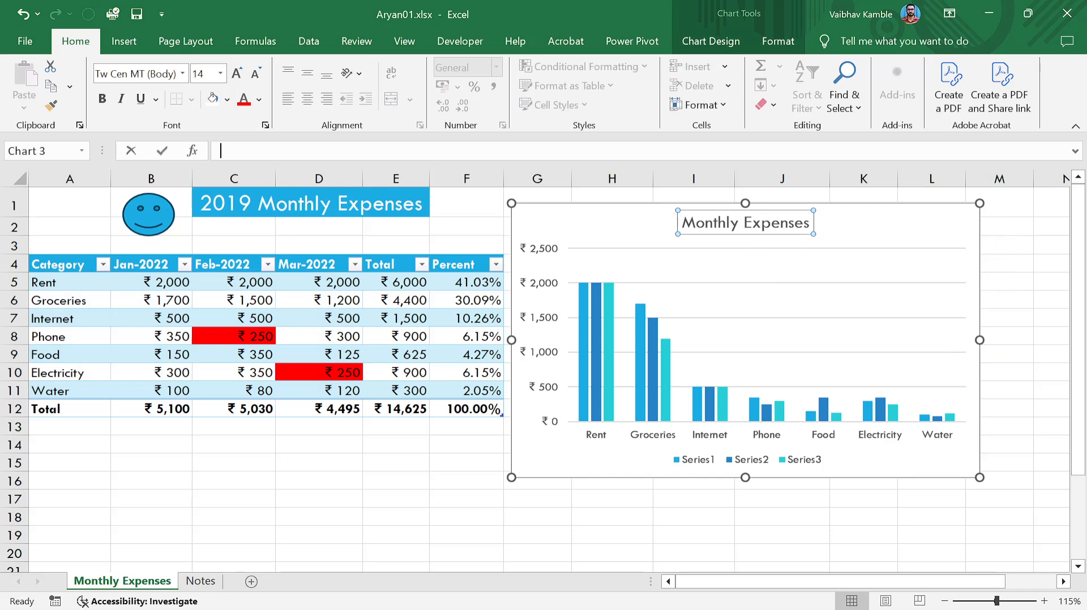
pyautogui.write('=')
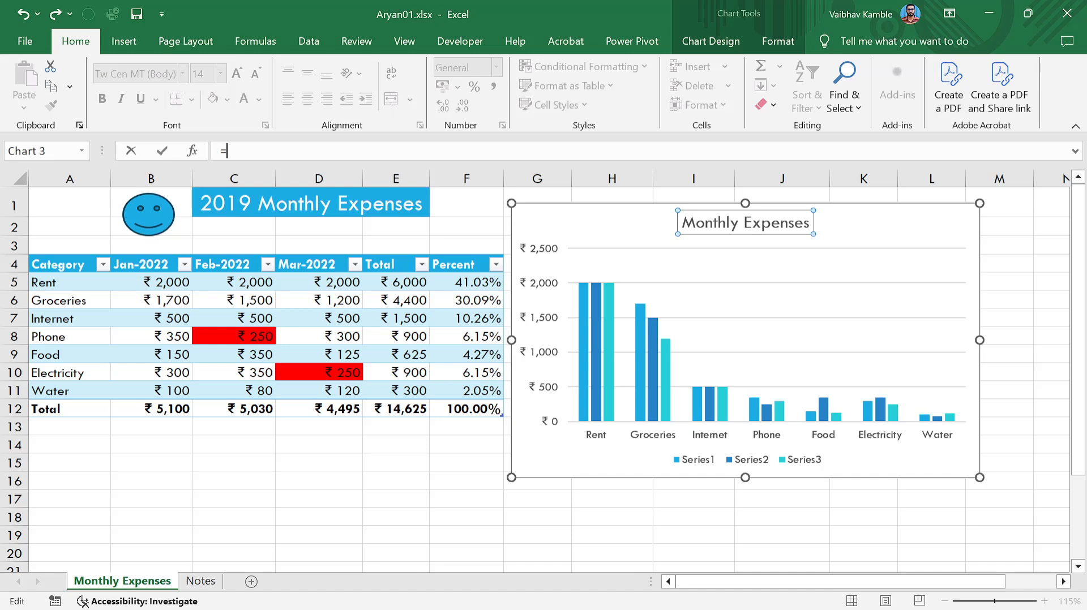
pyautogui.click(356, 204)
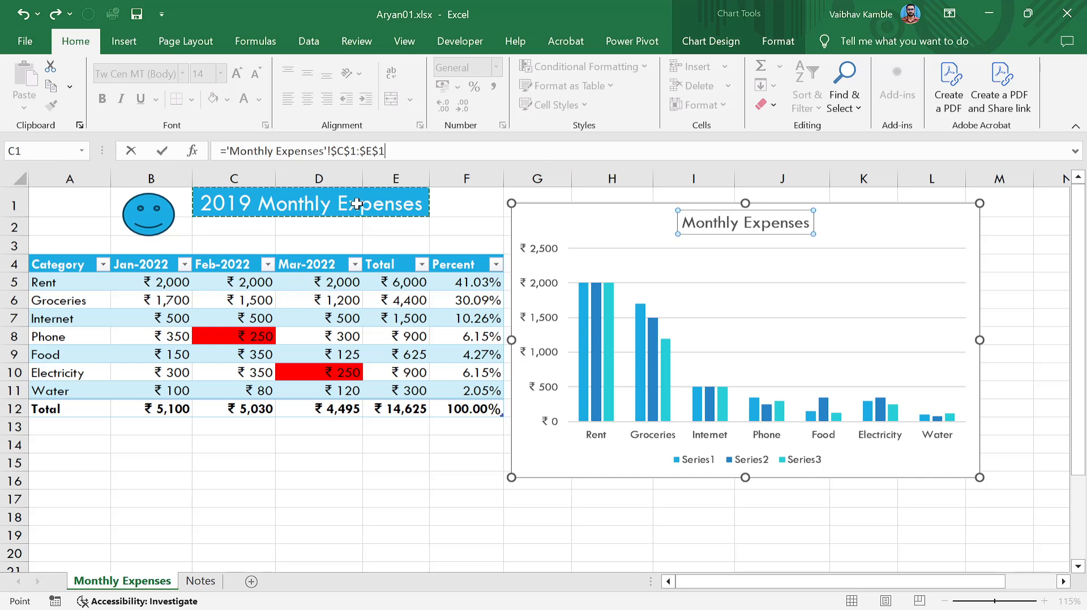
pyautogui.press('Return')
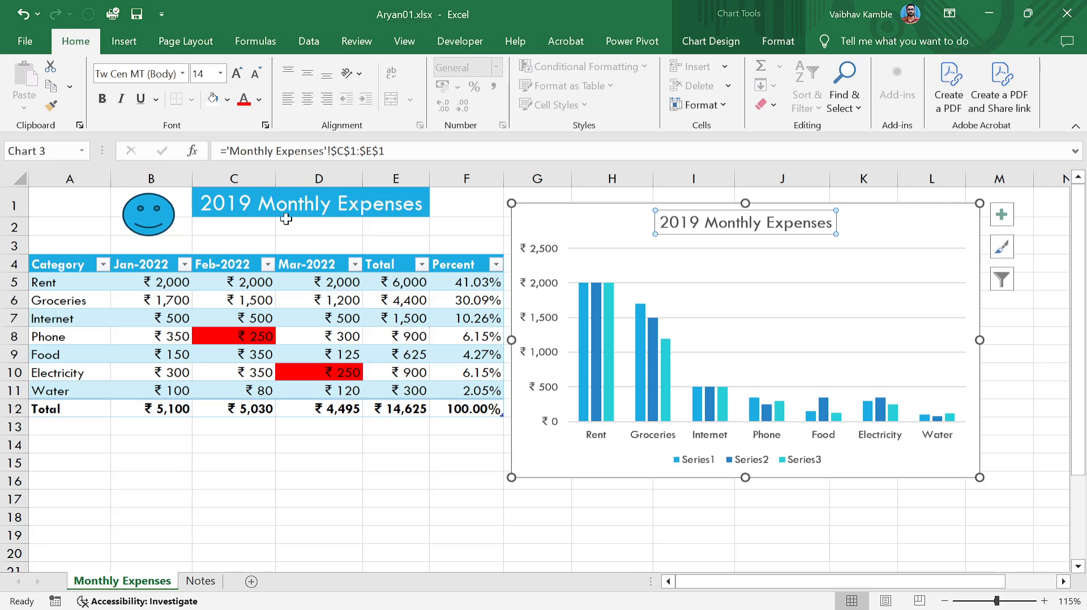
# Delete '2019' from the C1 heading so it reads 'Monthly Expenses'.
pyautogui.doubleClick(262, 206)
pyautogui.hotkey('ctrl', 'shift', 'Left')
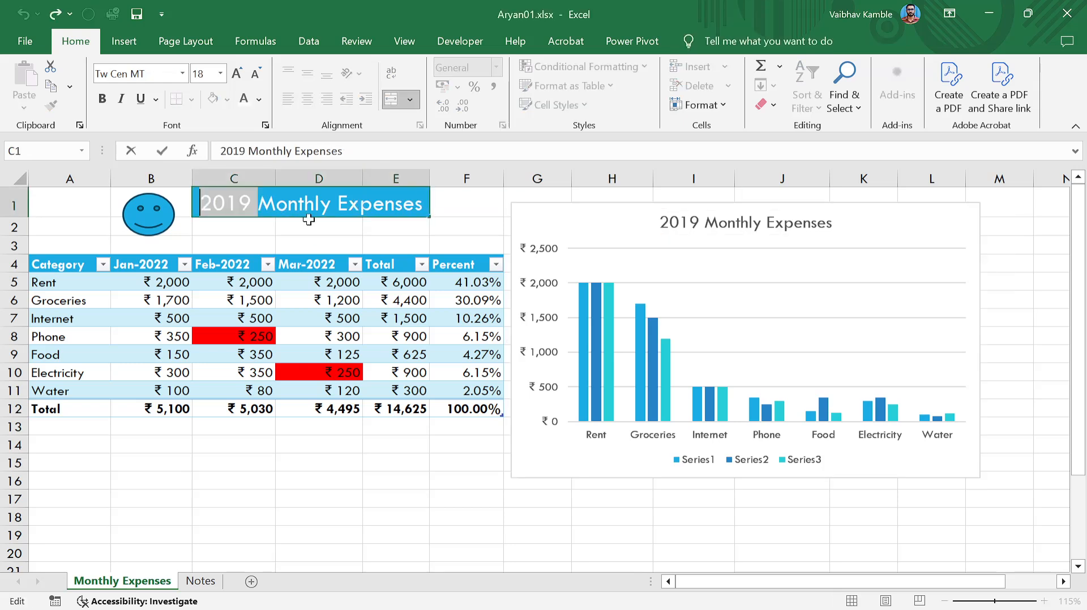
pyautogui.press('Delete')
pyautogui.press('Return')
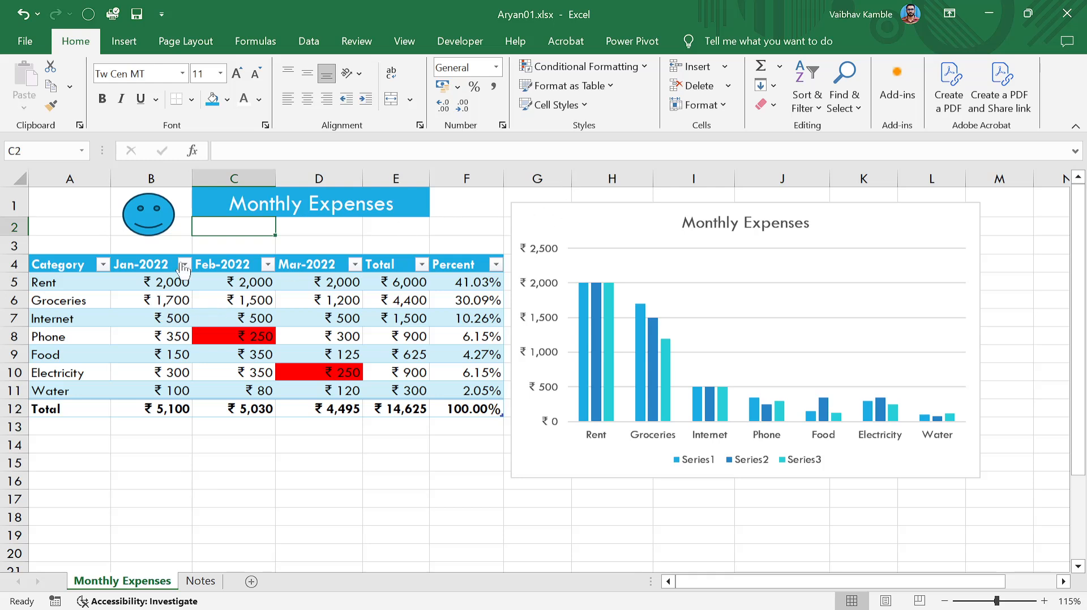
# Re-add '2019 ' at the start of C1 so heading and chart title read '2019 Monthly Expenses'.
pyautogui.click(272, 207)
pyautogui.doubleClick(269, 204)
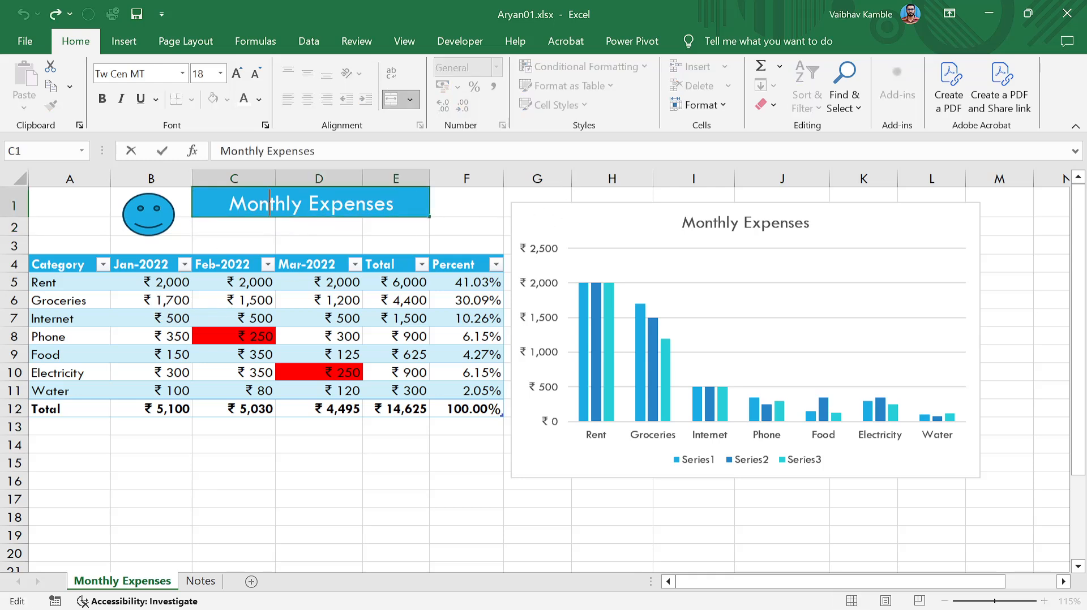
pyautogui.press('Home')
pyautogui.write('2019')
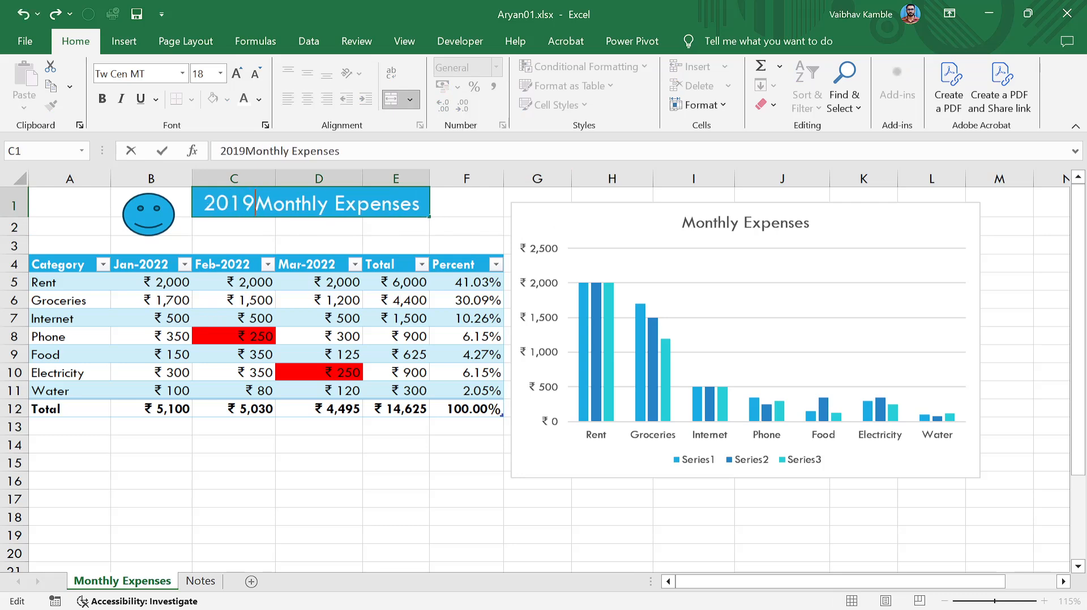
pyautogui.hotkey('shift', 'Home')
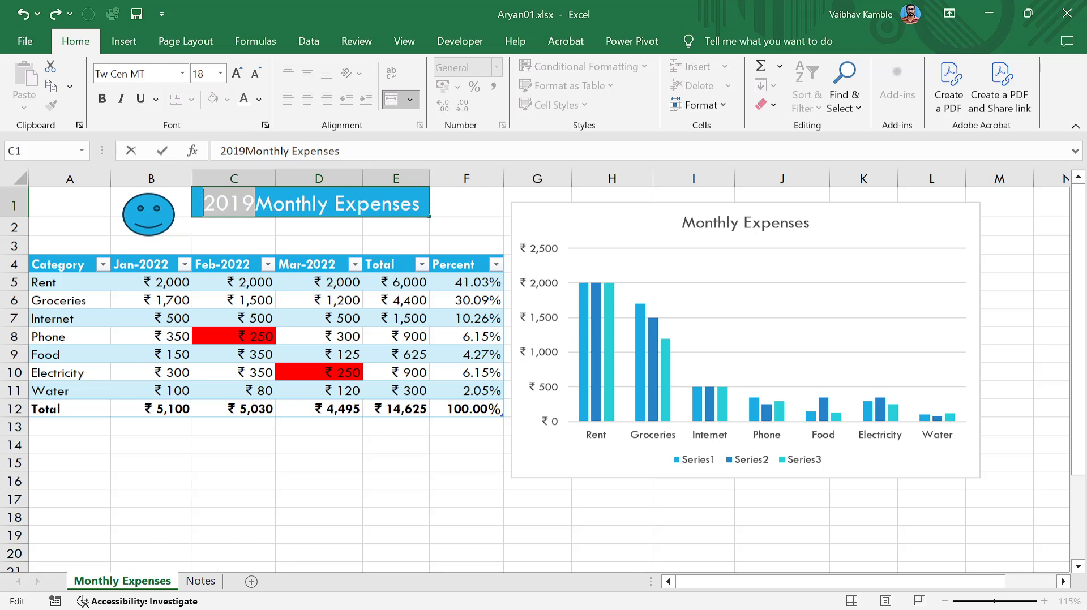
pyautogui.press('Right')
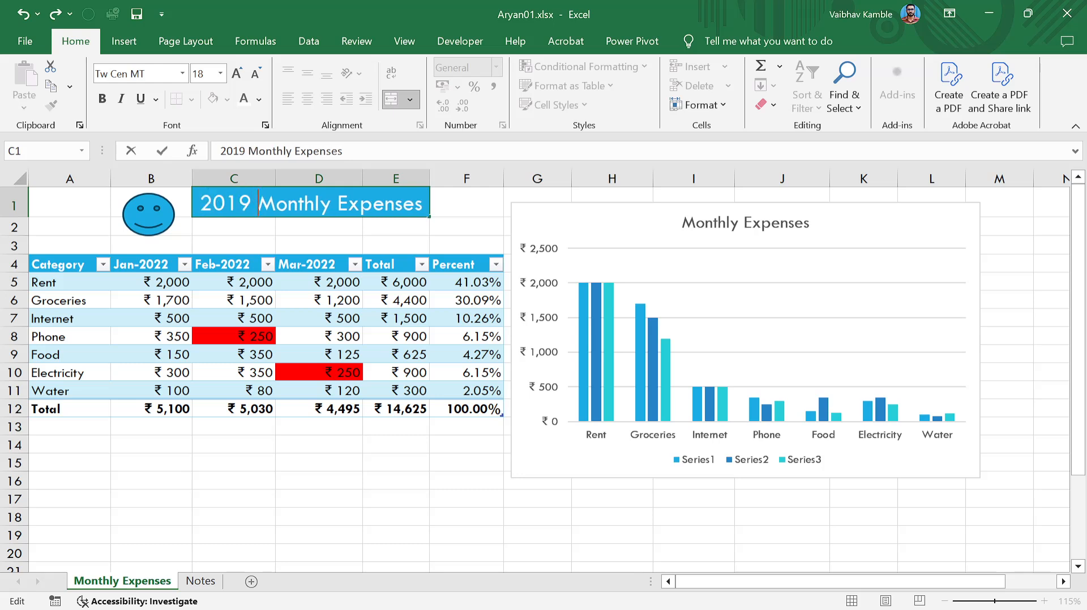
pyautogui.press('Return')
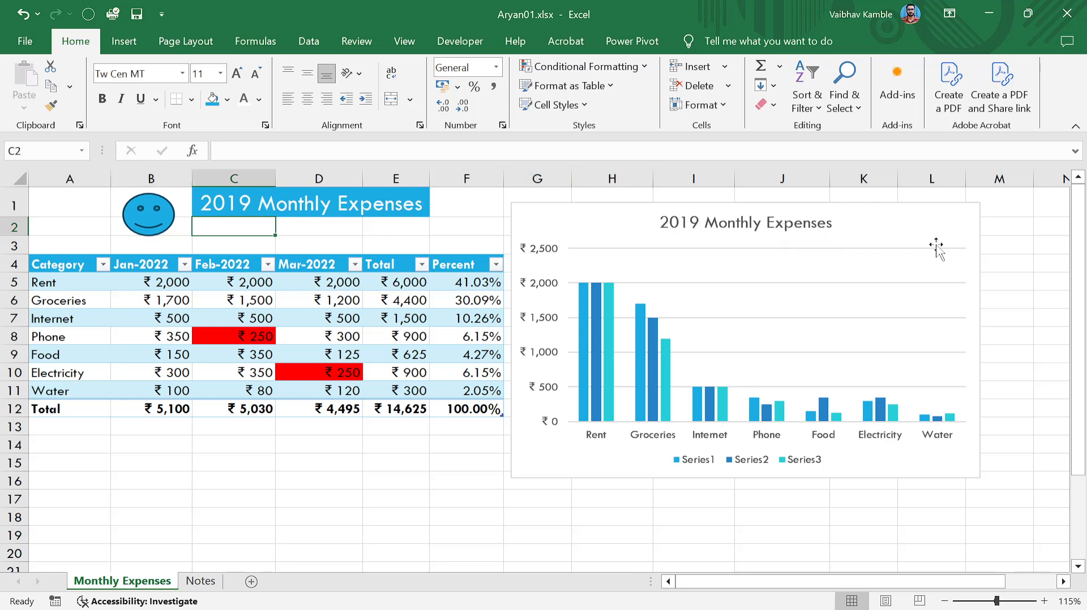
pyautogui.click(1002, 262)
pyautogui.click(814, 230)
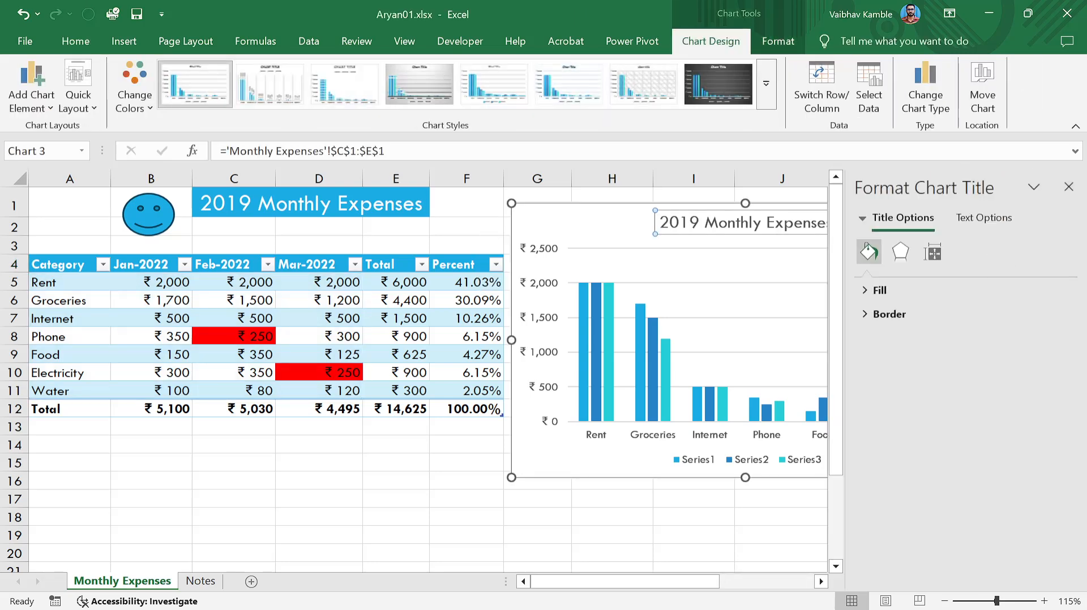
pyautogui.click(1060, 191)
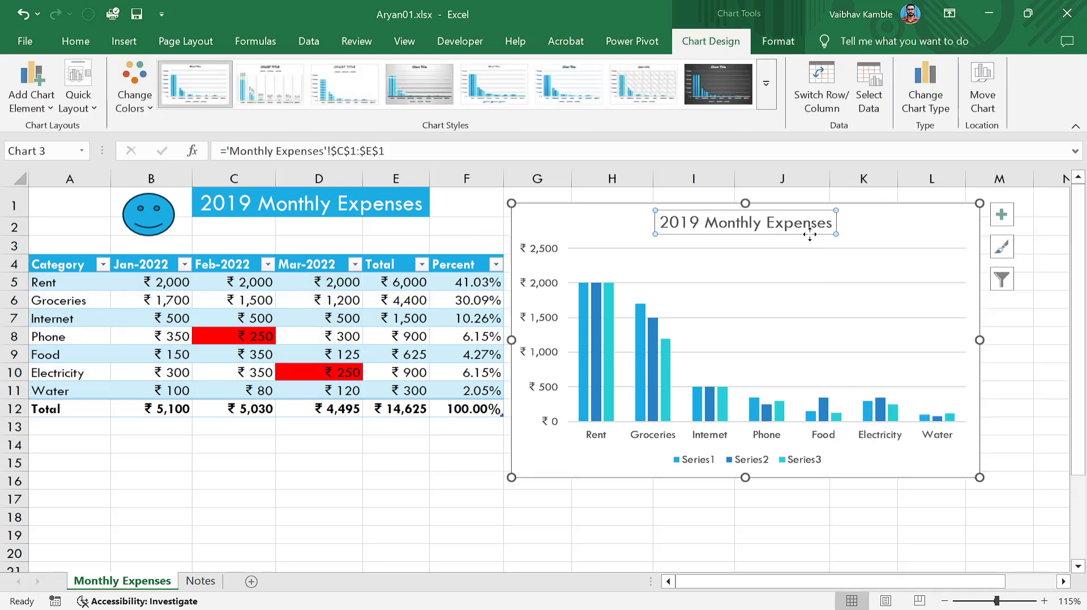
pyautogui.doubleClick(745, 223)
pyautogui.click(1078, 191)
pyautogui.doubleClick(793, 224)
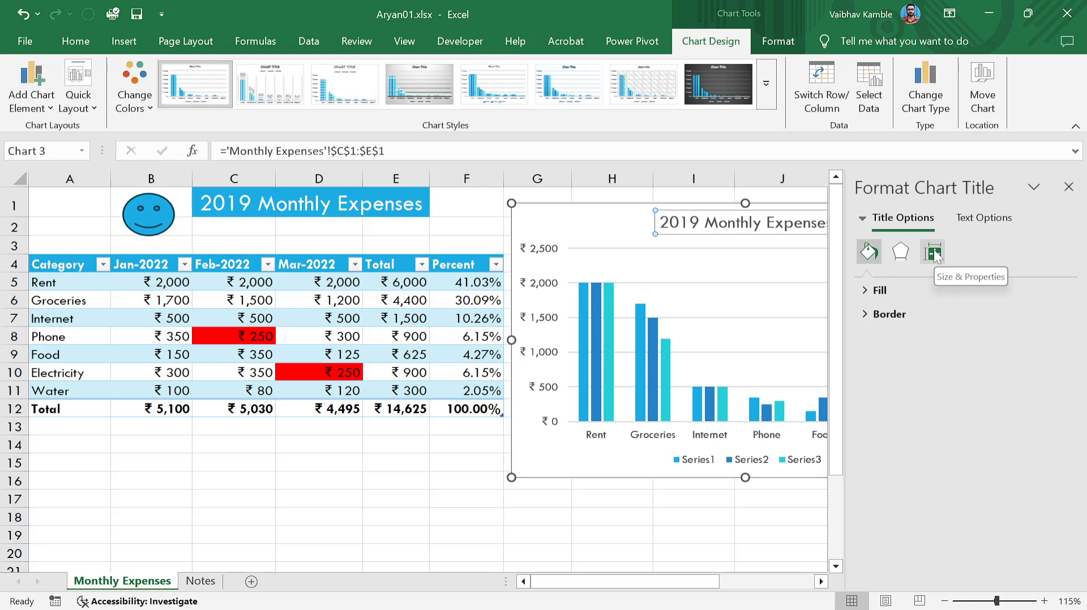
pyautogui.click(977, 217)
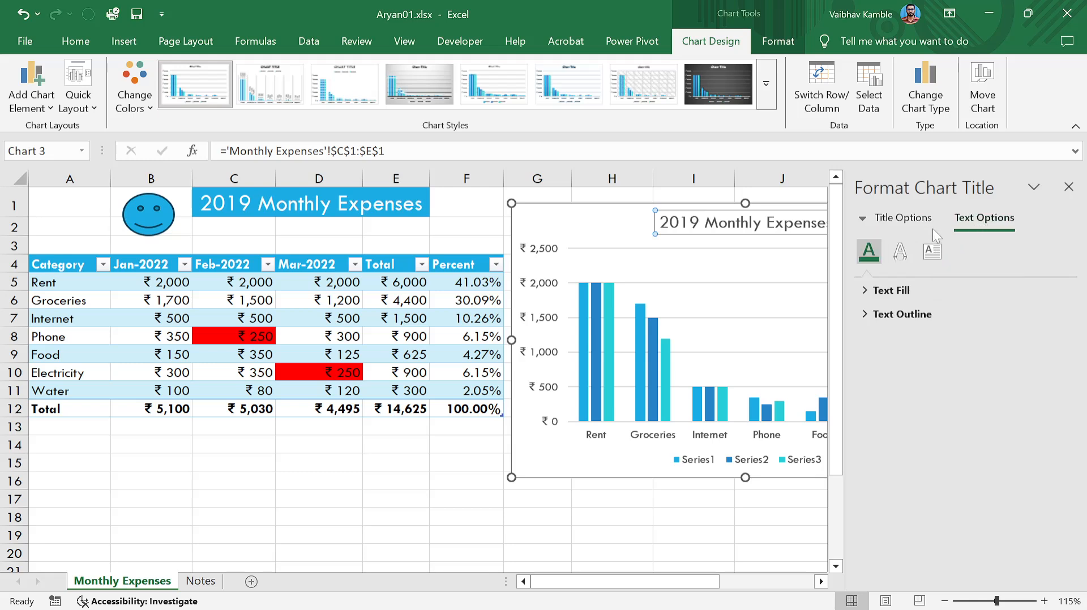
pyautogui.click(923, 222)
pyautogui.click(869, 294)
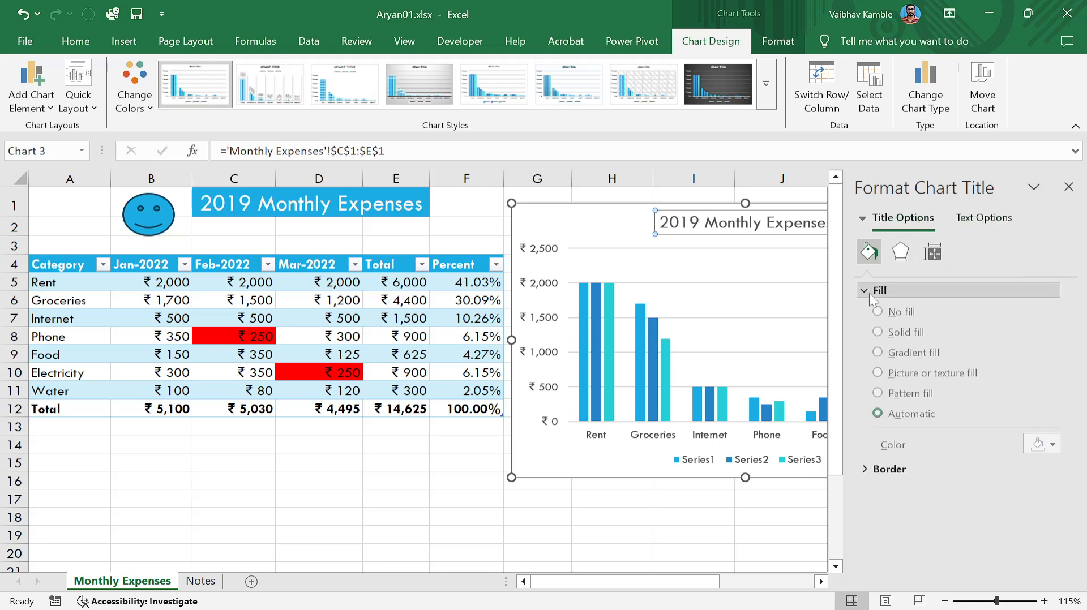
pyautogui.click(868, 294)
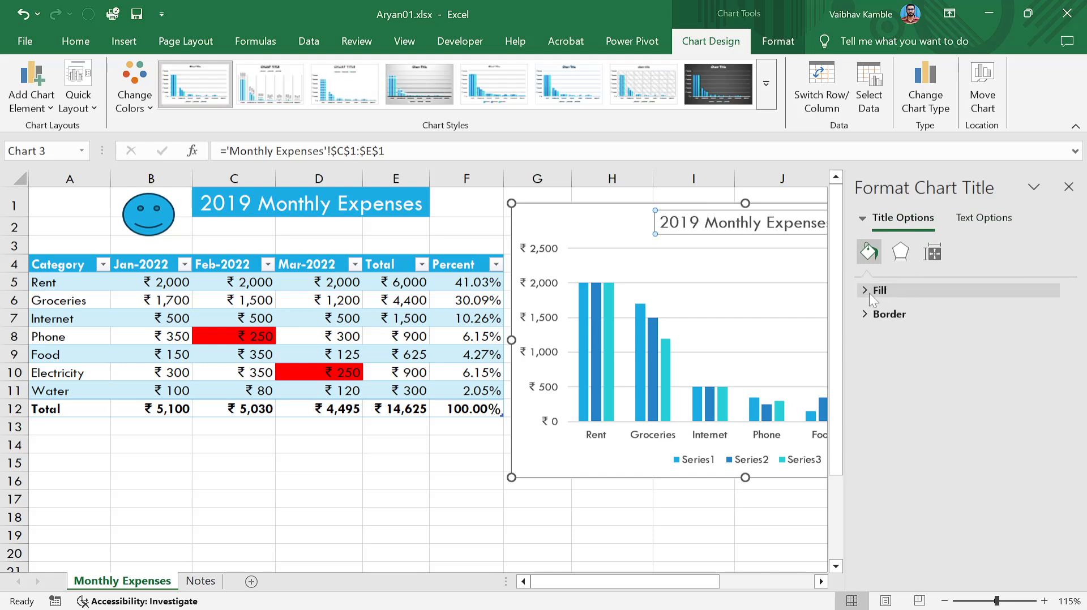
pyautogui.click(1068, 187)
pyautogui.click(1026, 323)
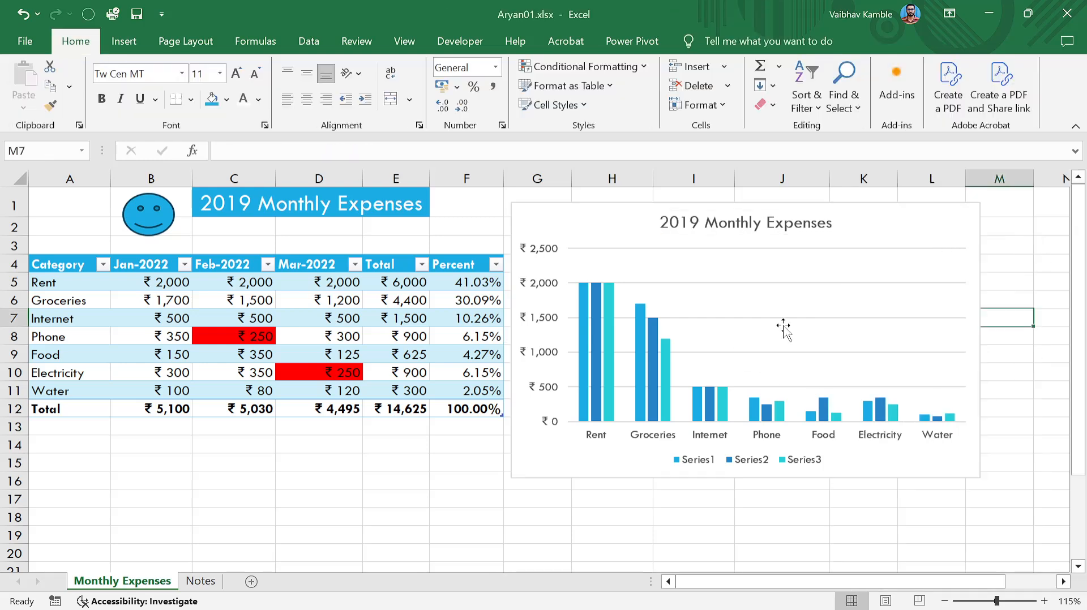
pyautogui.click(574, 215)
pyautogui.click(999, 214)
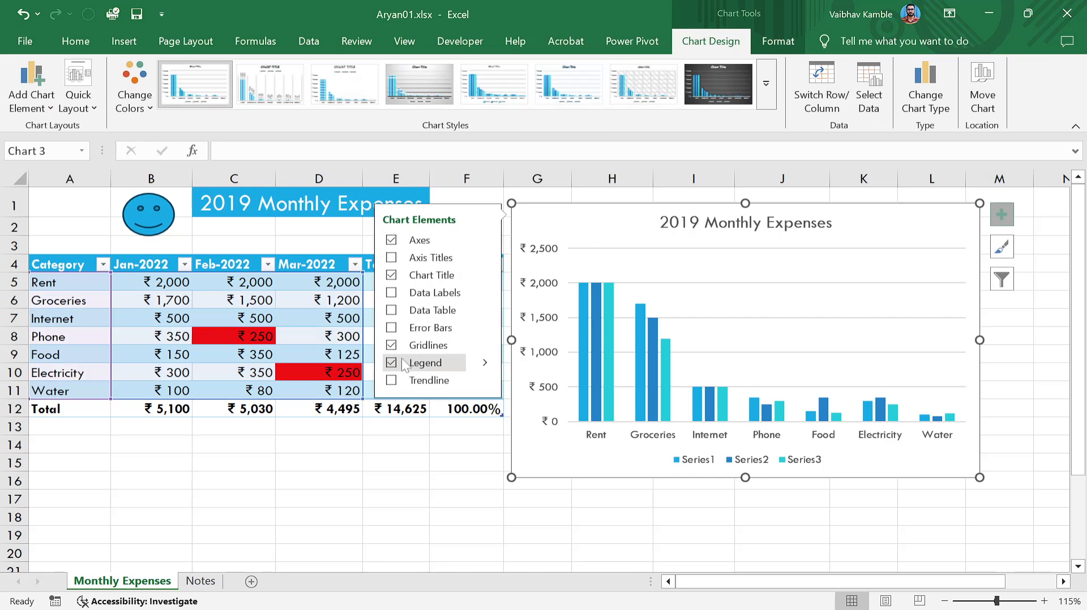
pyautogui.click(484, 240)
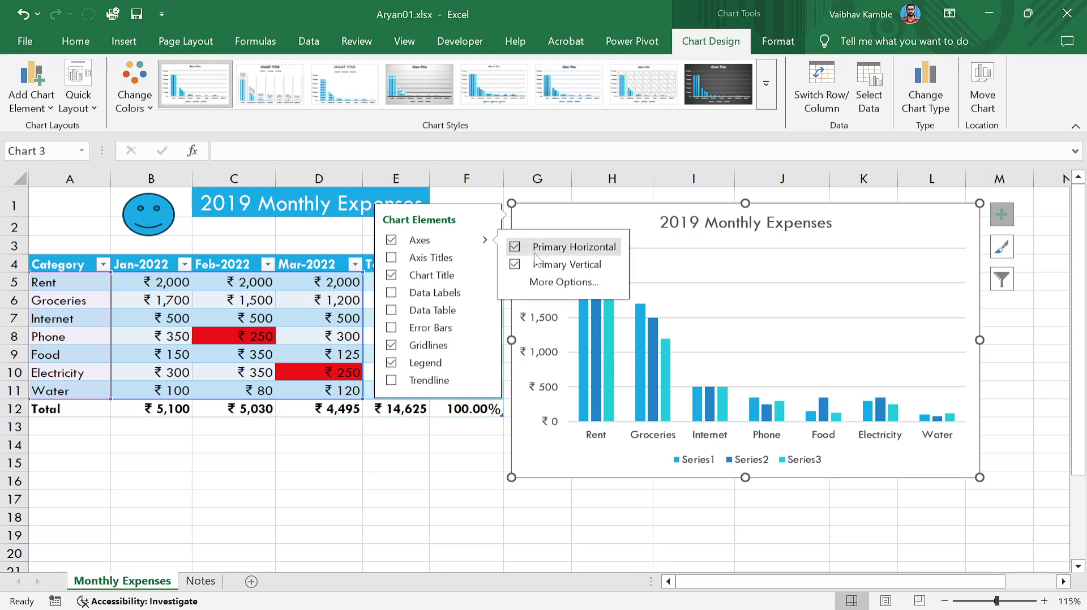
pyautogui.click(515, 265)
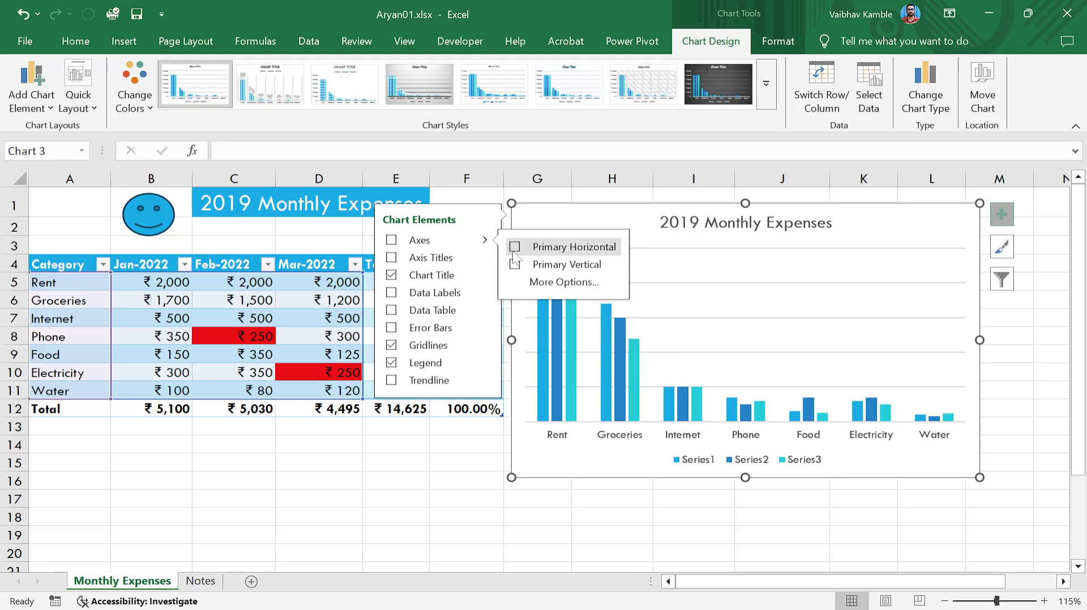
pyautogui.click(514, 247)
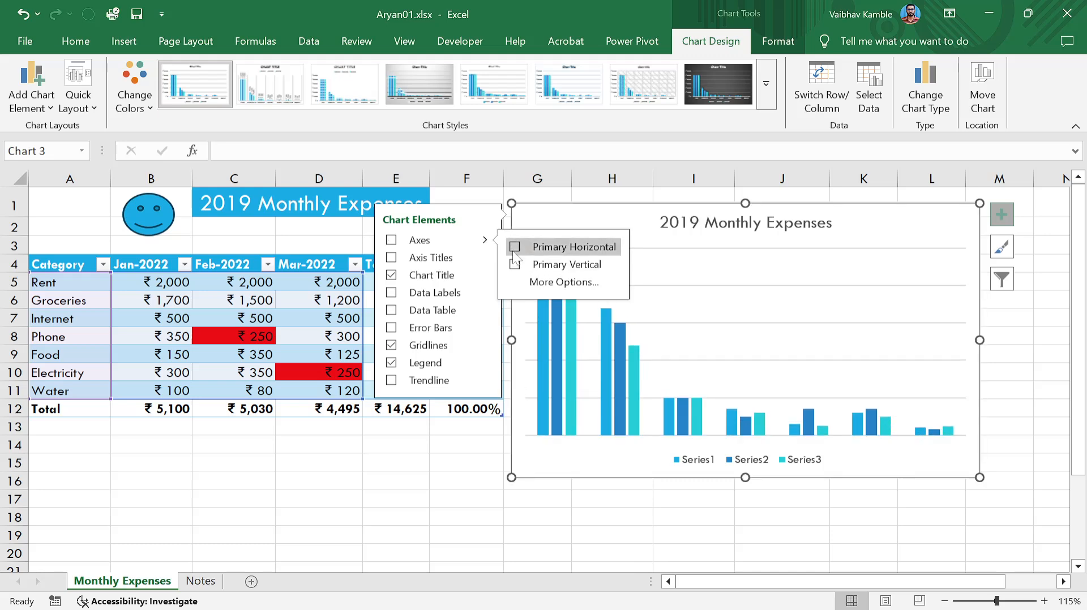
pyautogui.click(516, 265)
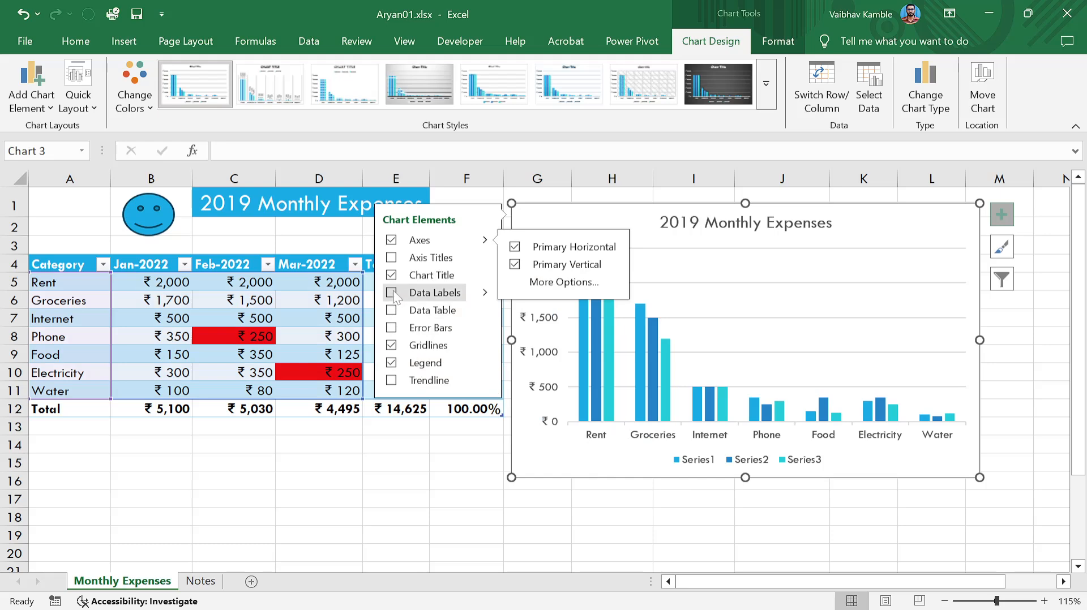
pyautogui.click(733, 463)
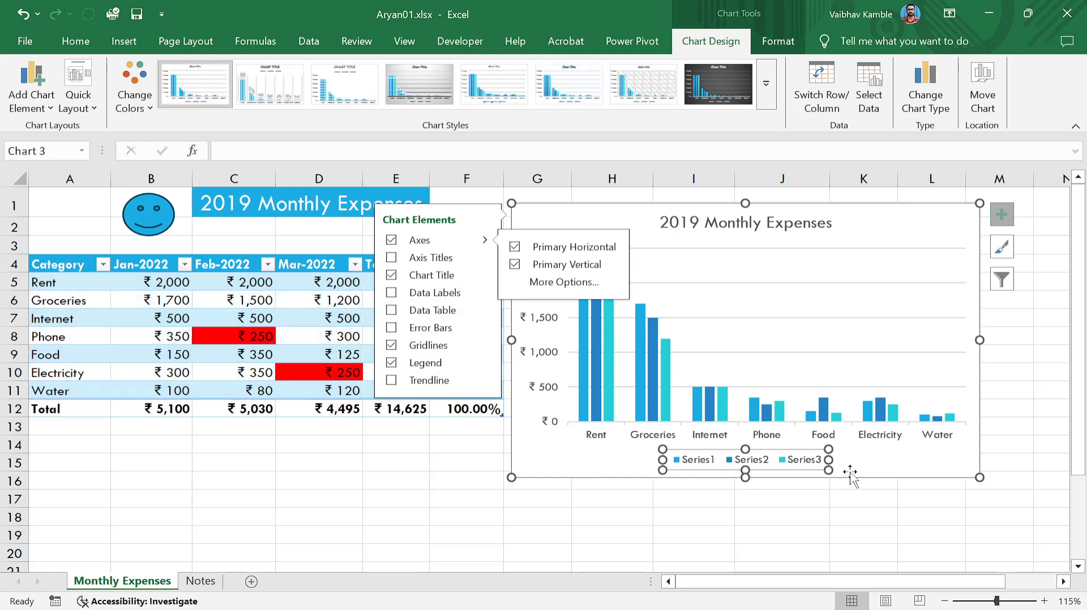
pyautogui.click(920, 500)
# Set the Series1–Series3 legend position to Top, just under the chart title.
pyautogui.click(815, 462)
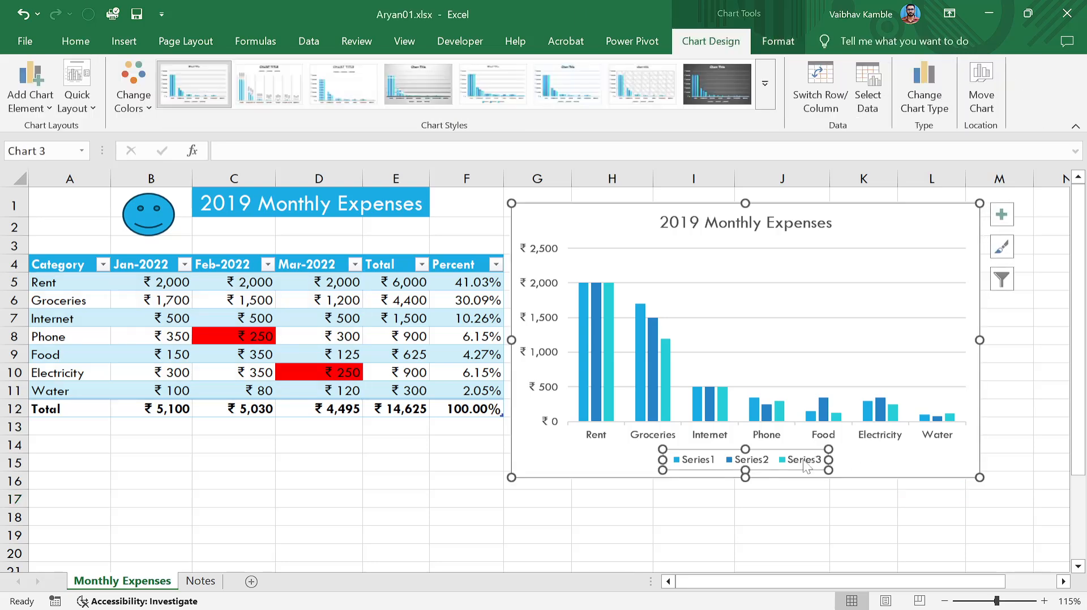
pyautogui.doubleClick(799, 463)
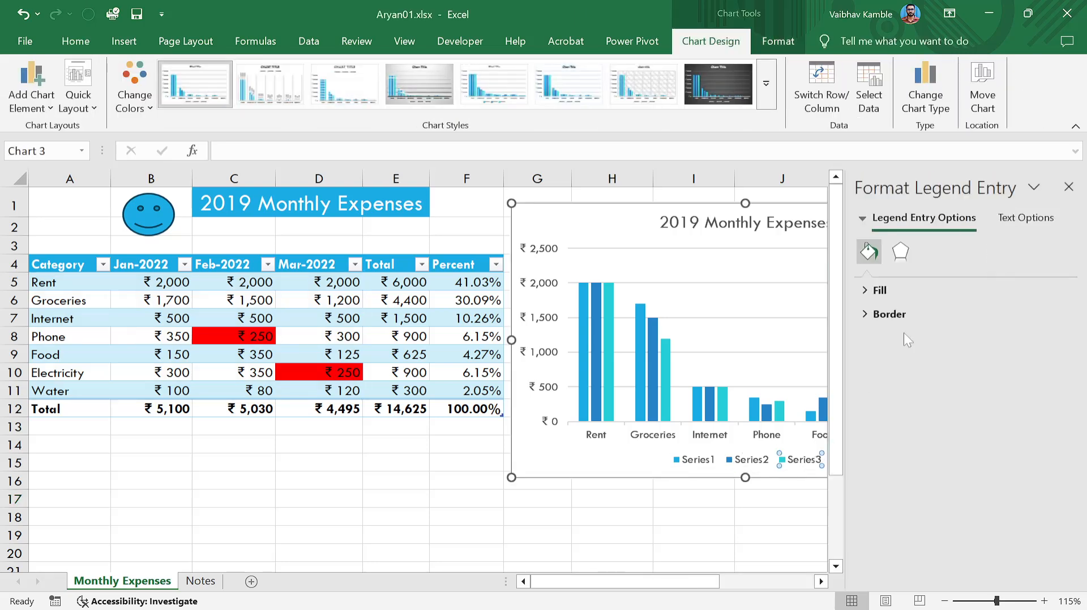
pyautogui.click(1069, 186)
pyautogui.click(868, 516)
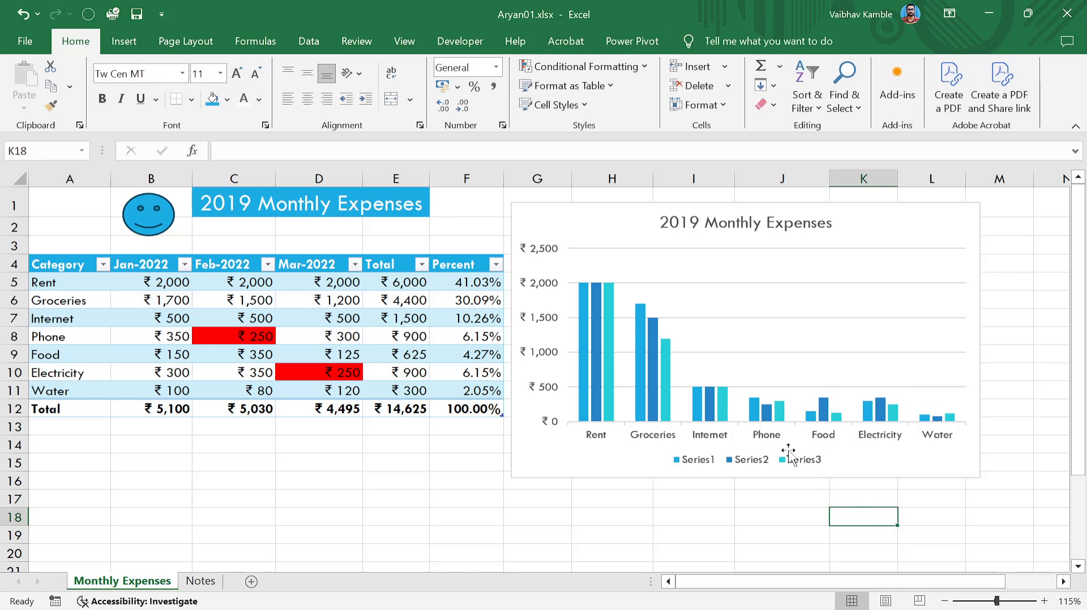
pyautogui.click(789, 456)
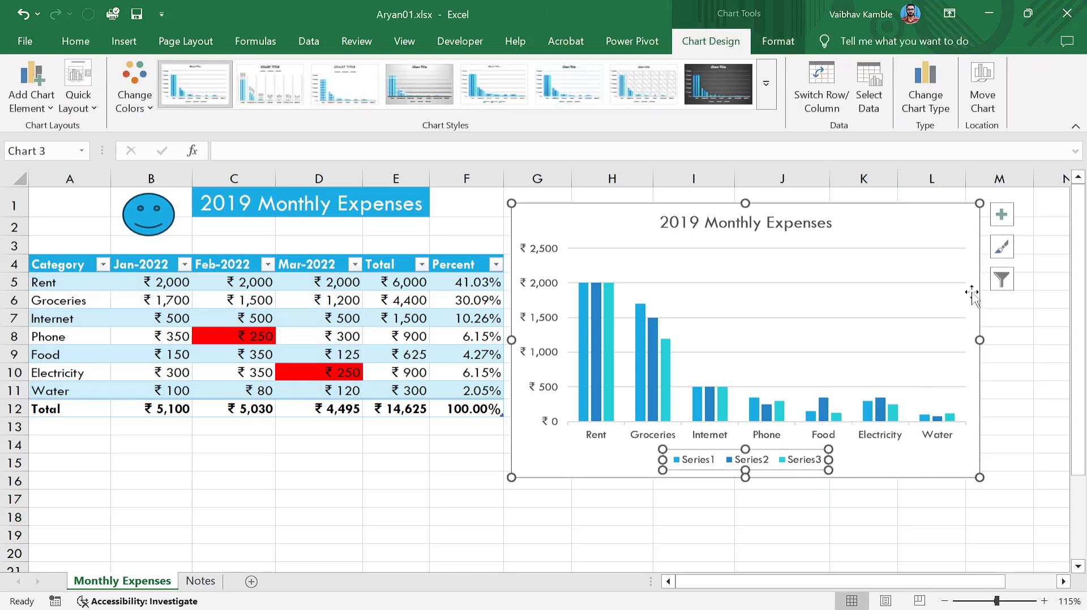
pyautogui.click(1003, 219)
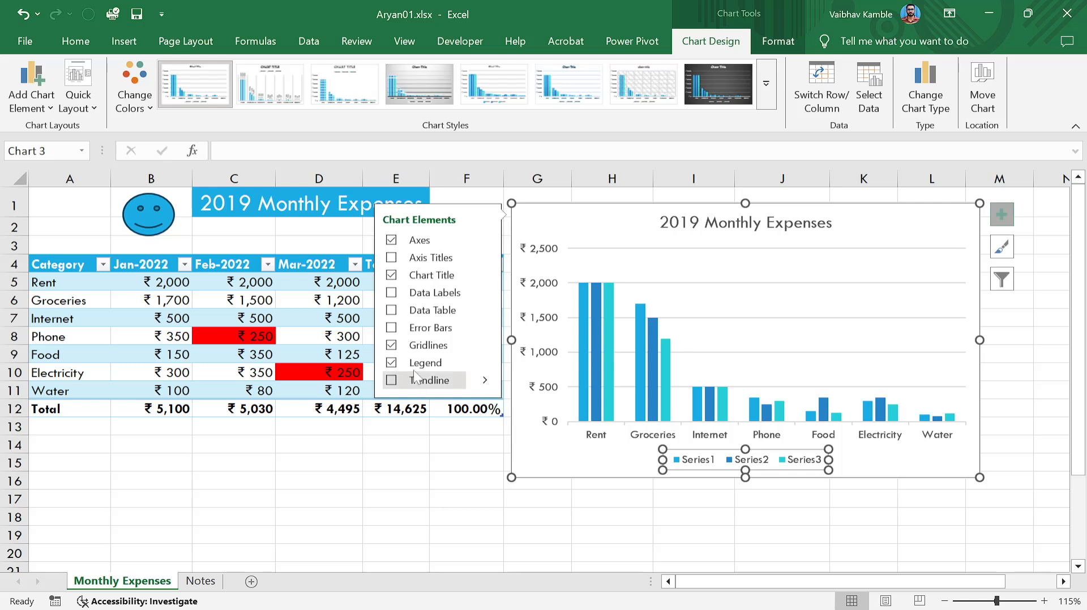
pyautogui.click(391, 363)
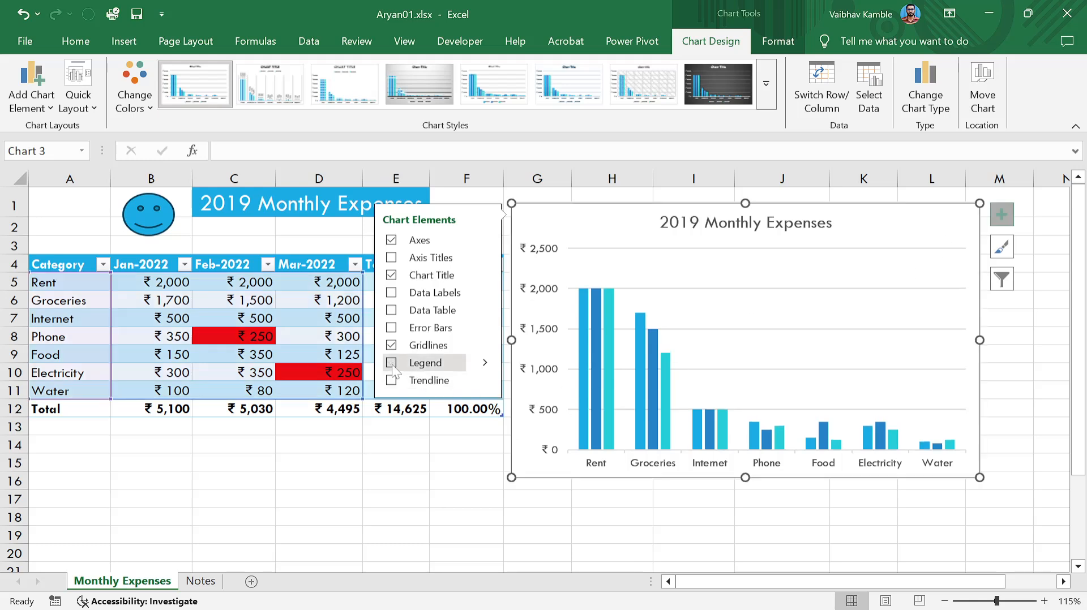
pyautogui.click(430, 363)
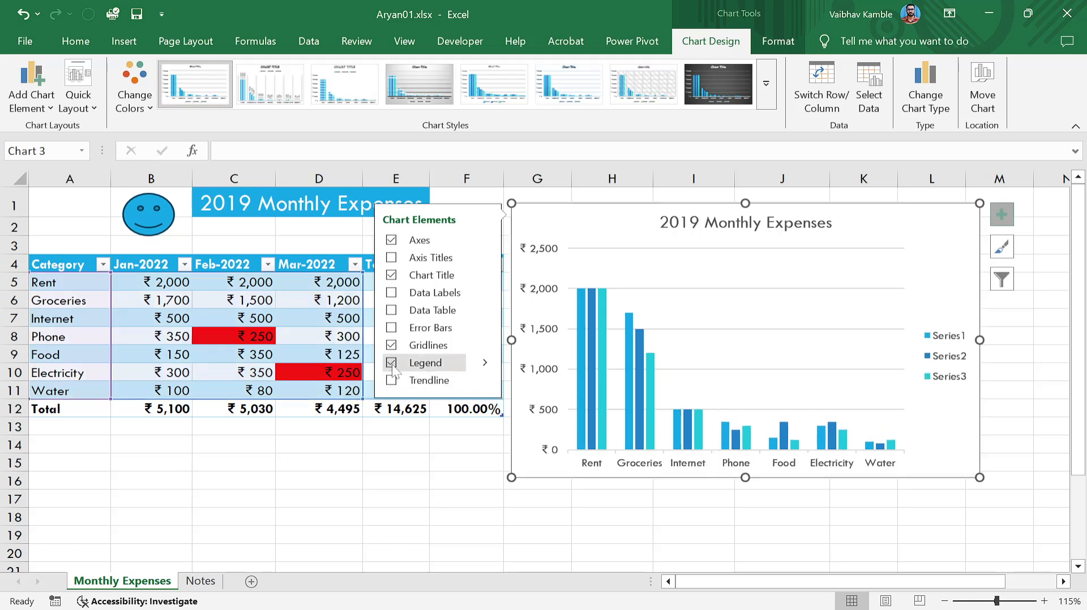
pyautogui.click(485, 367)
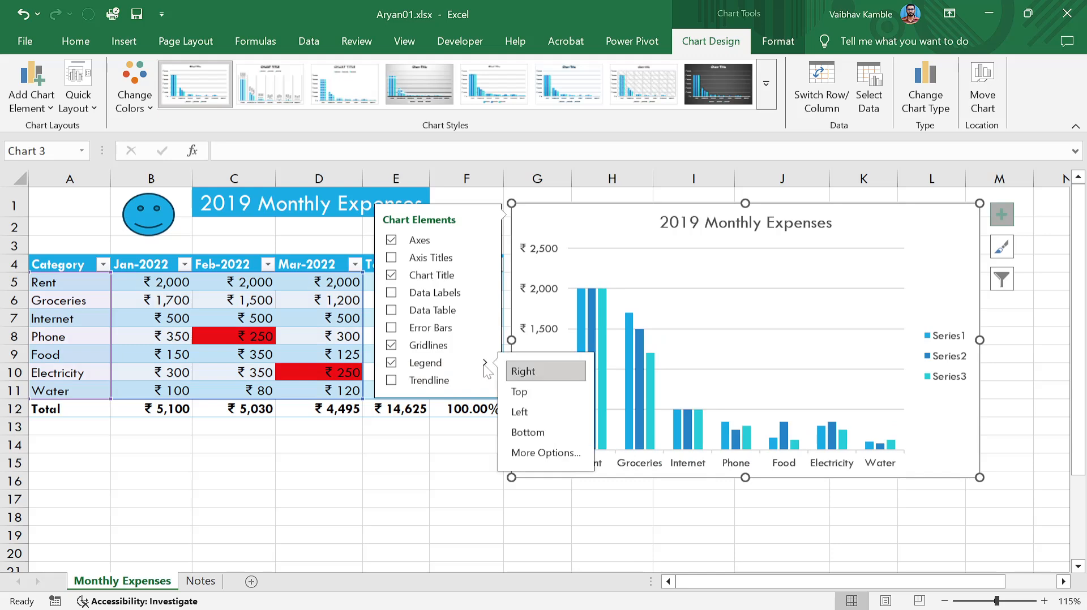
pyautogui.click(535, 393)
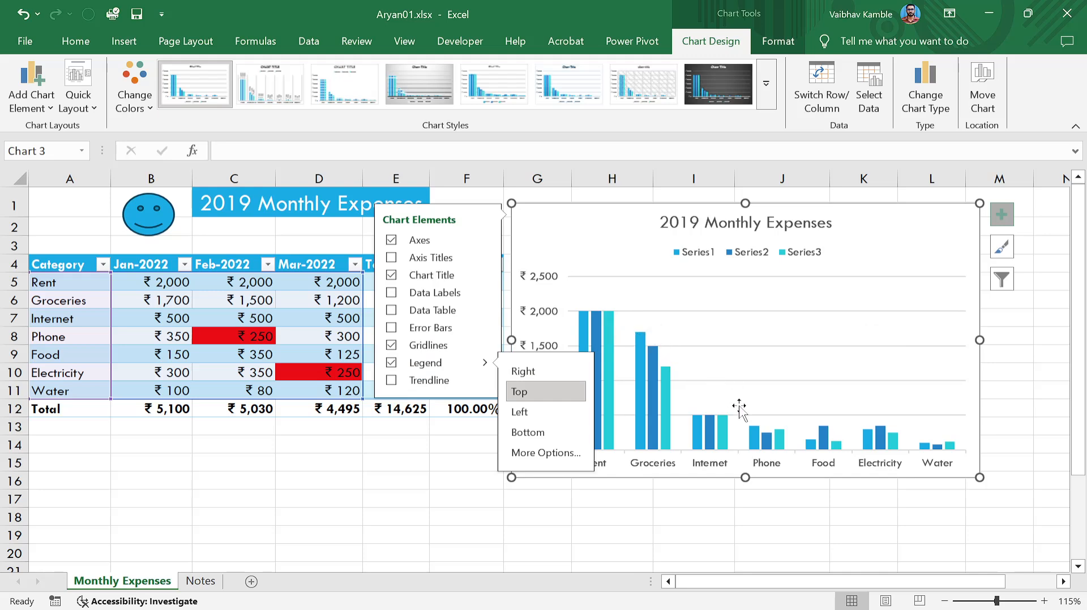
pyautogui.click(392, 294)
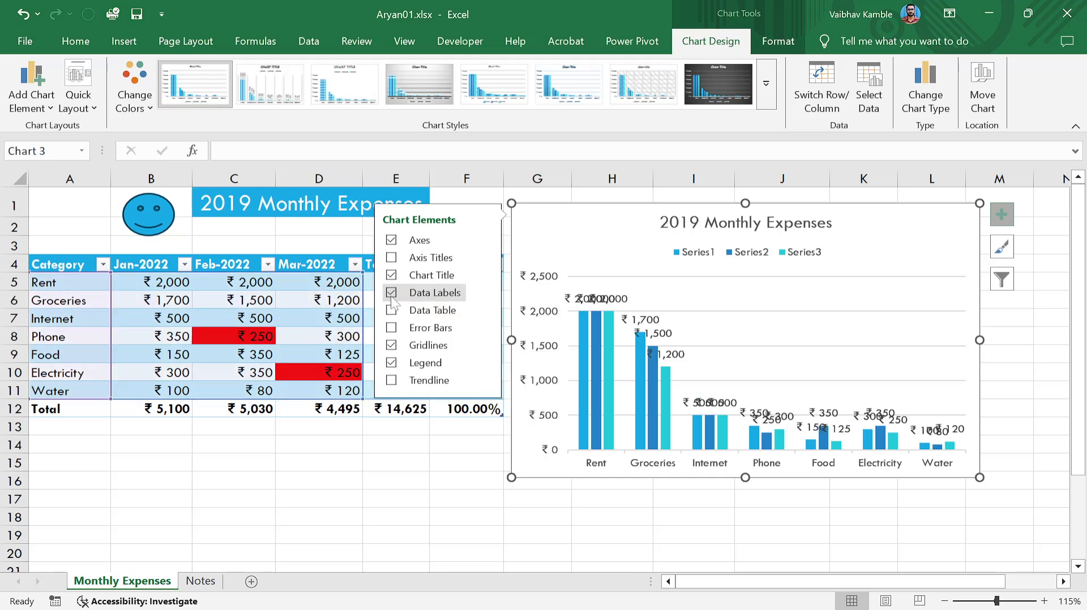
pyautogui.click(486, 294)
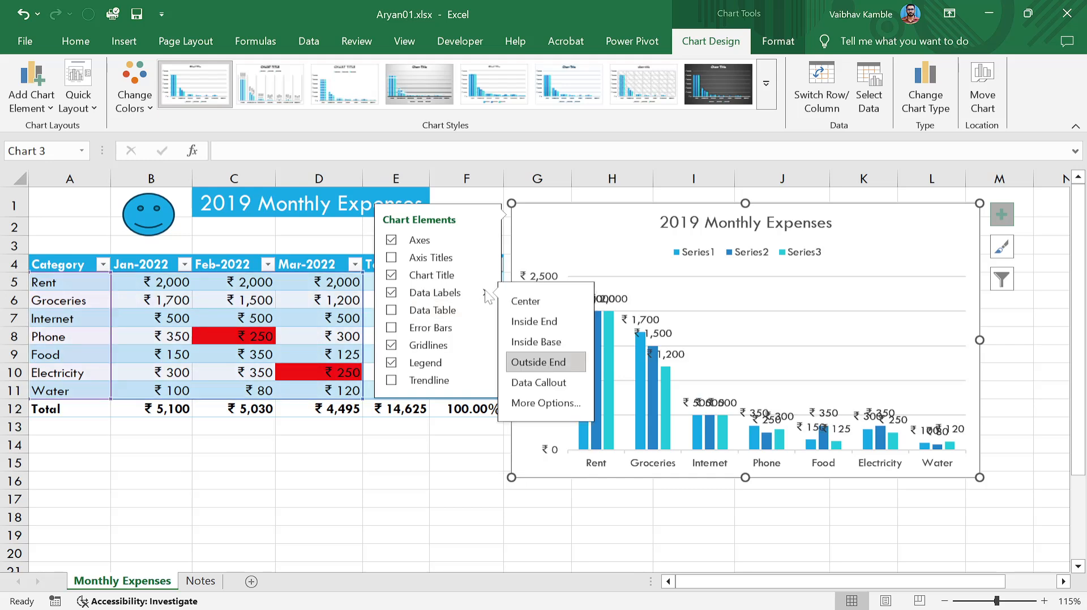
pyautogui.click(545, 404)
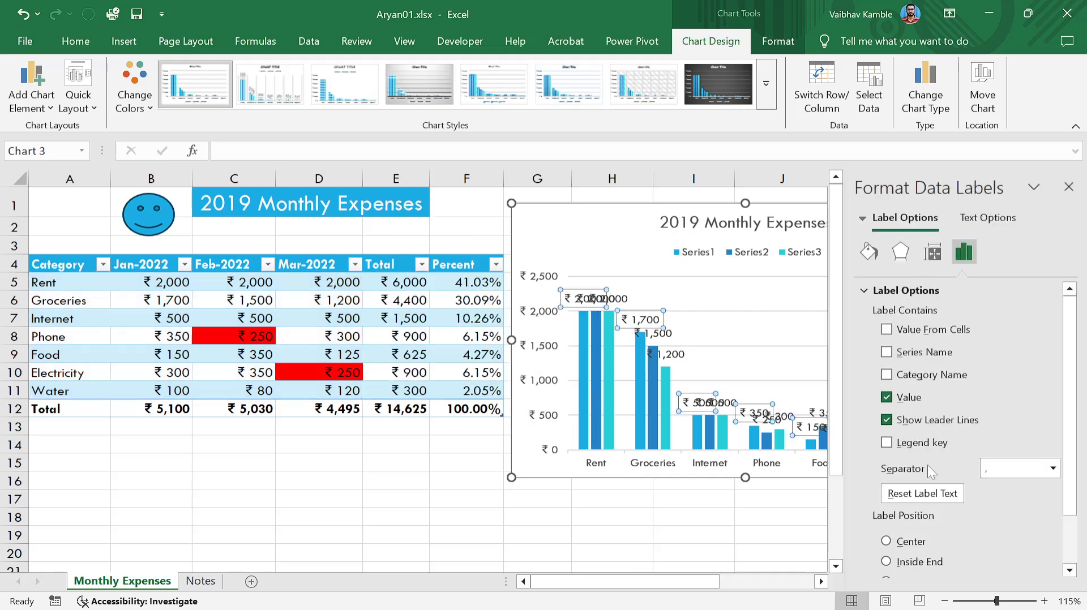
pyautogui.scroll(-2, 927, 466)
pyautogui.scroll(2, 894, 516)
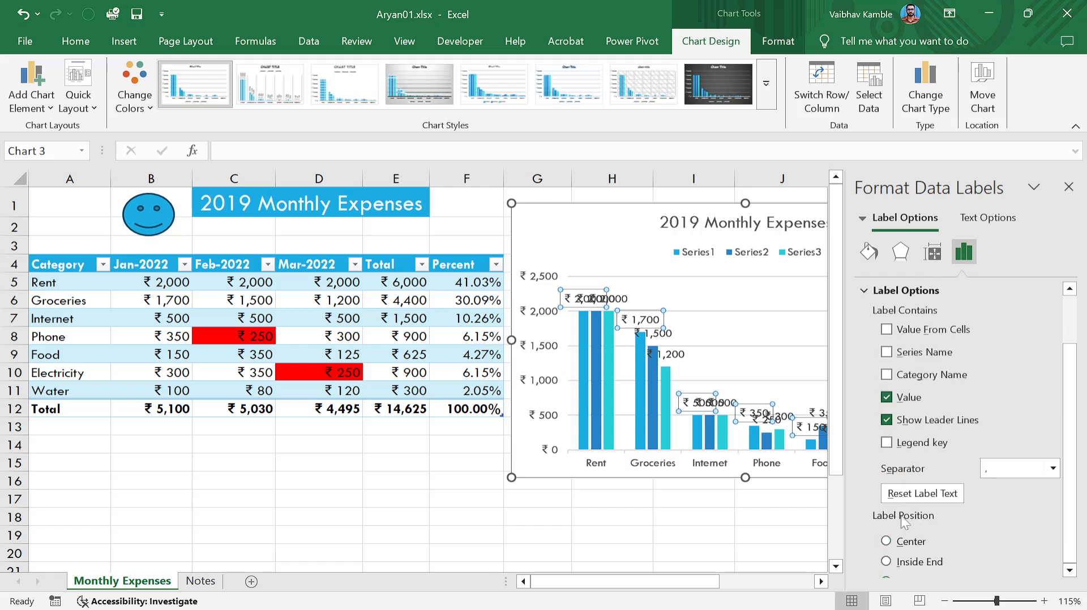
pyautogui.click(1069, 187)
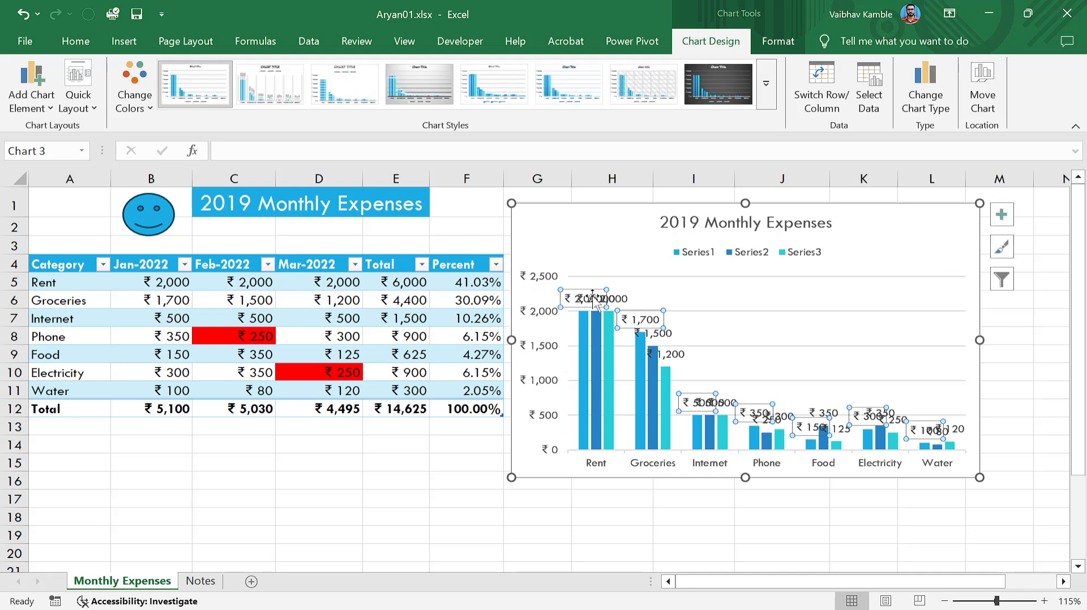
pyautogui.click(1001, 214)
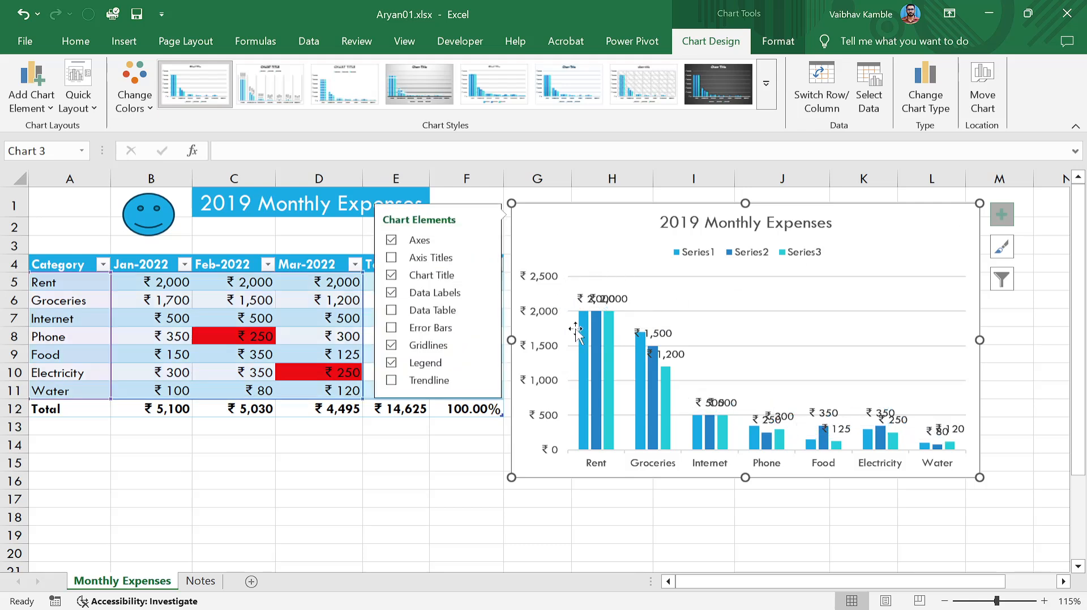
pyautogui.click(392, 309)
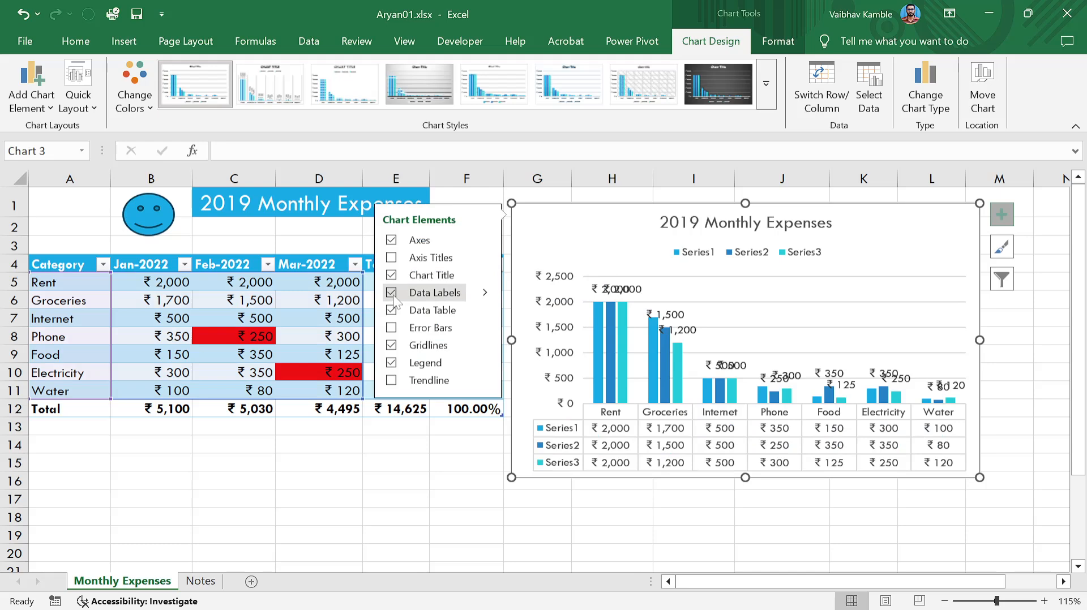
pyautogui.click(392, 293)
pyautogui.click(391, 310)
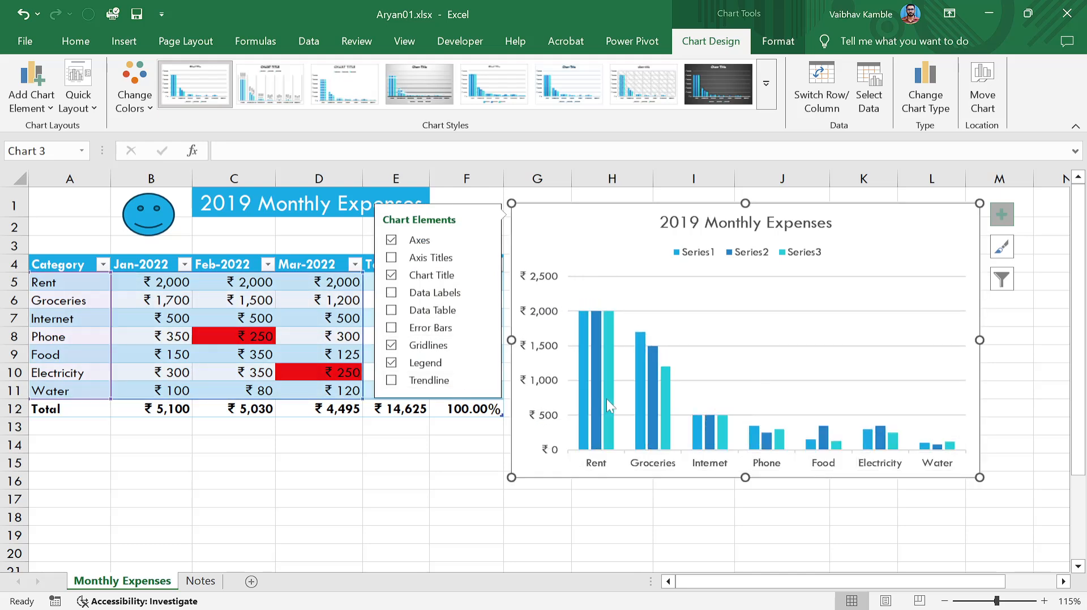
pyautogui.click(1035, 343)
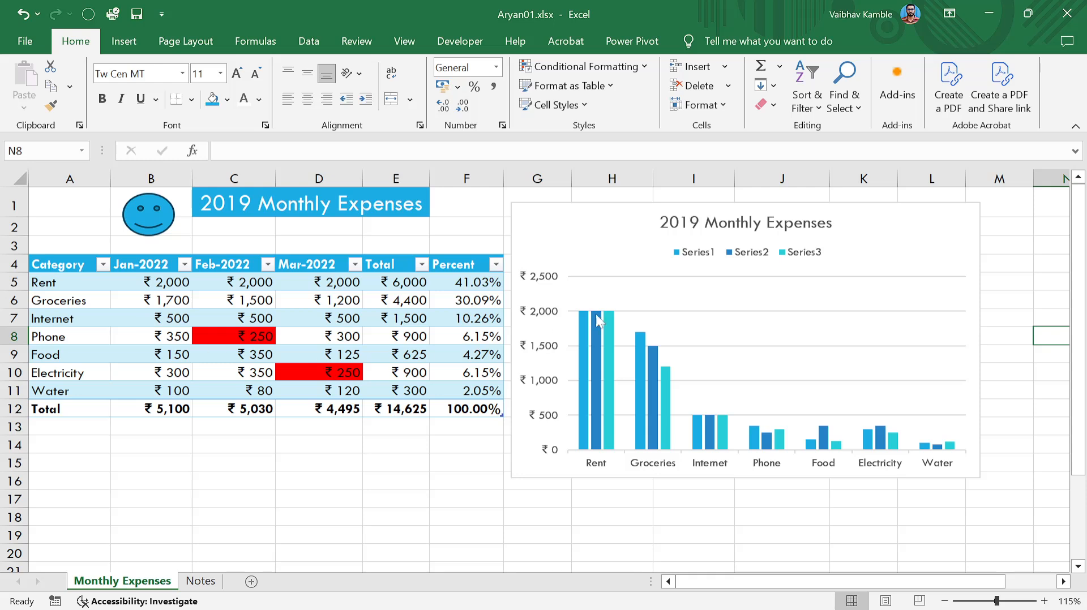
# Shrink the chart slightly and position it below the table, under the Total row.
pyautogui.click(867, 231)
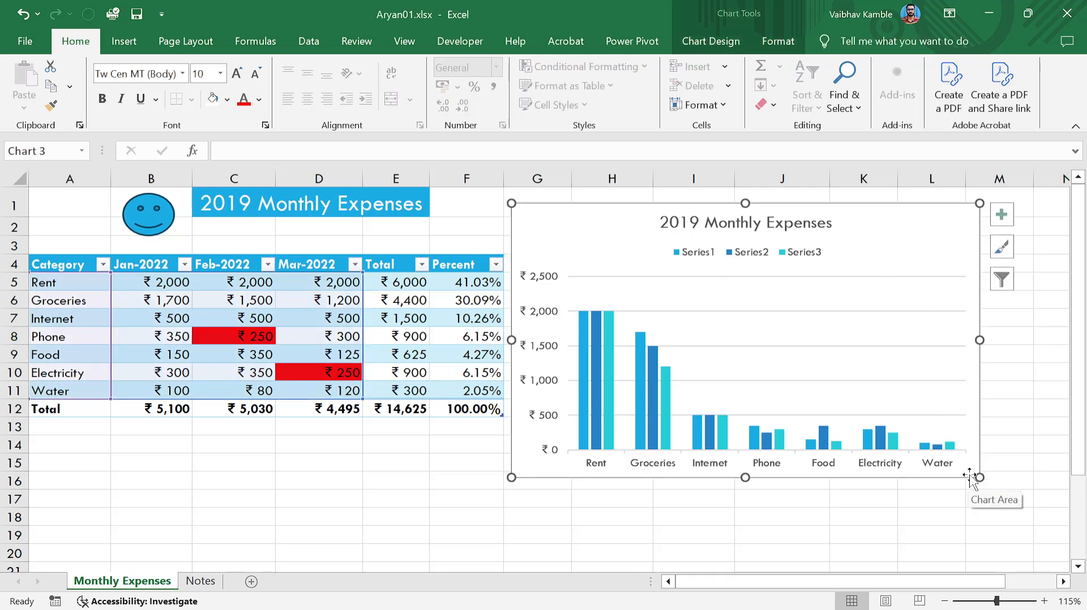
pyautogui.moveTo(977, 477); pyautogui.dragTo(934, 455)
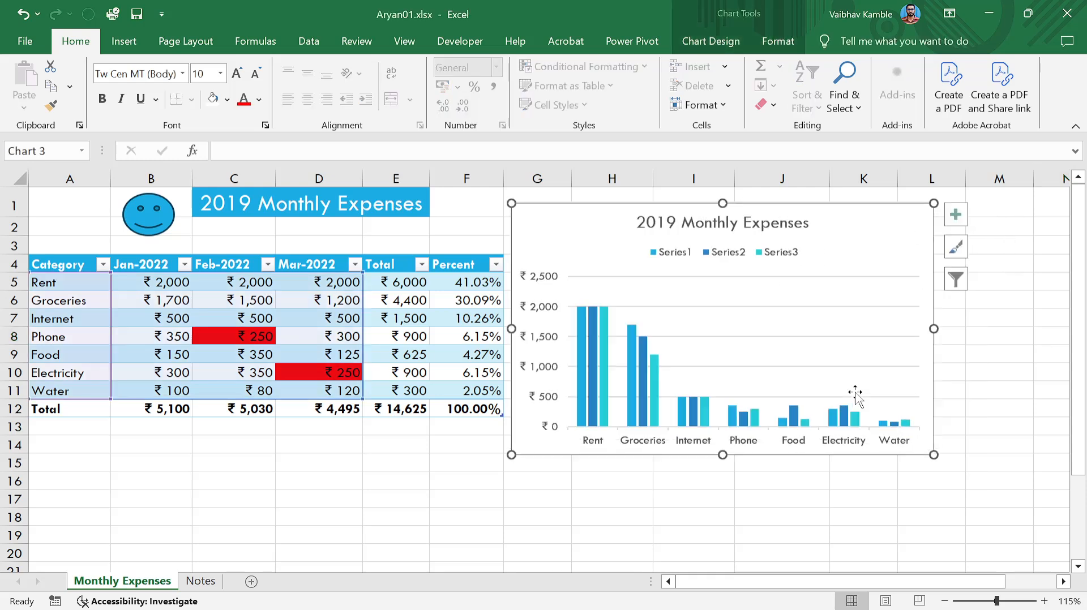
pyautogui.moveTo(584, 230); pyautogui.dragTo(150, 470)
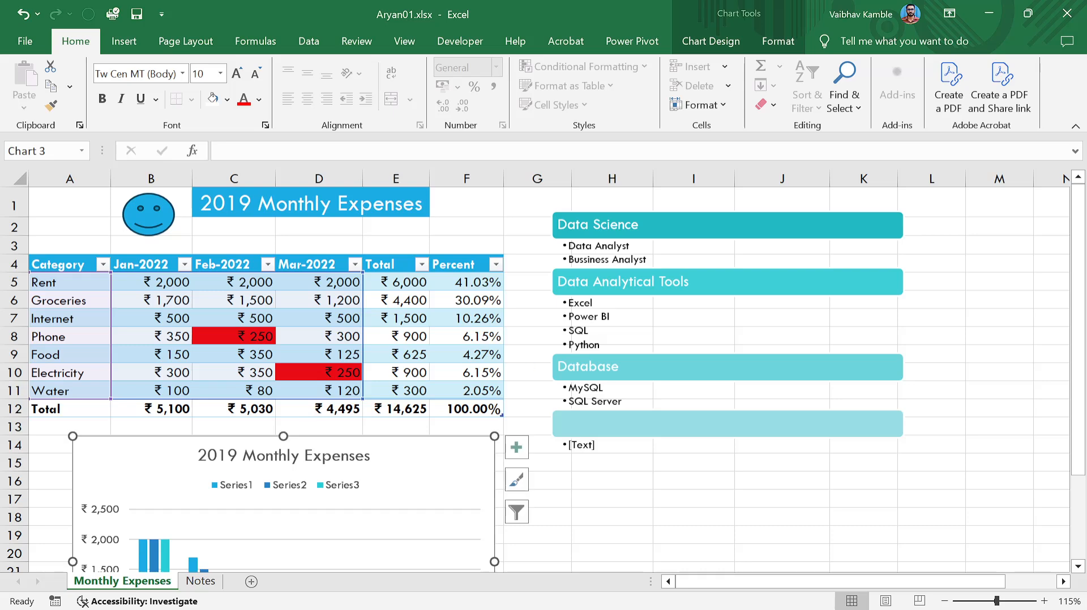
pyautogui.scroll(-5, 623, 368)
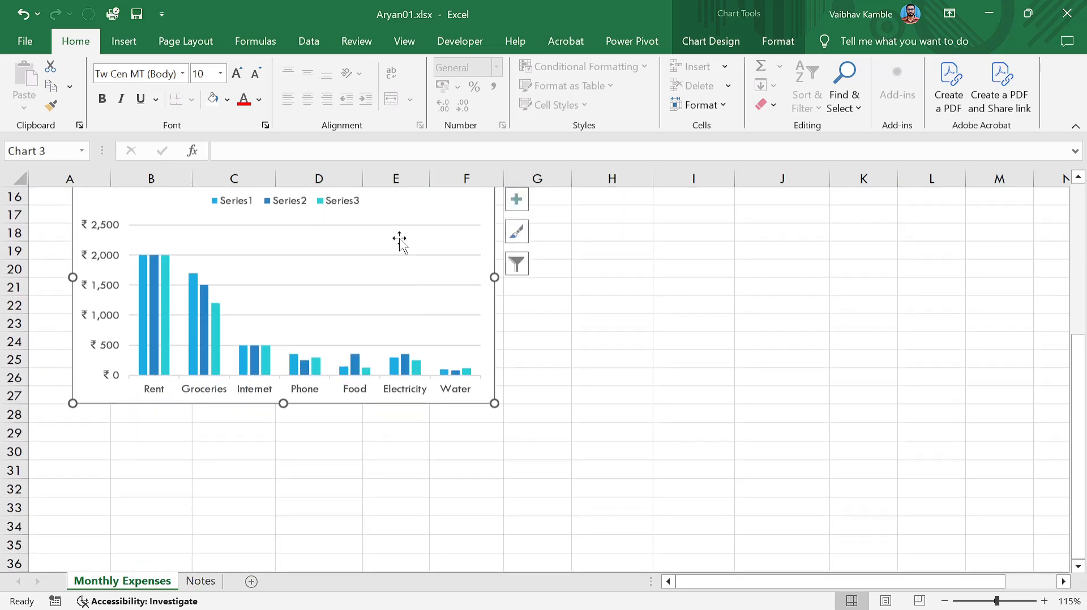
pyautogui.scroll(2, 453, 306)
pyautogui.moveTo(371, 261); pyautogui.dragTo(371, 281)
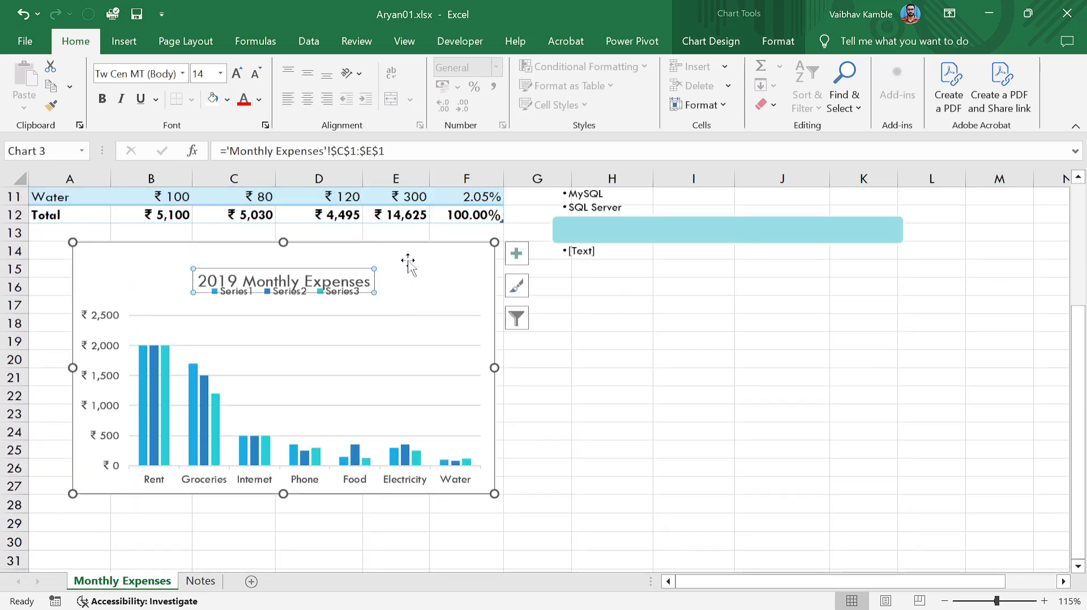
pyautogui.hotkey('ctrl', 'z')
pyautogui.click(402, 262)
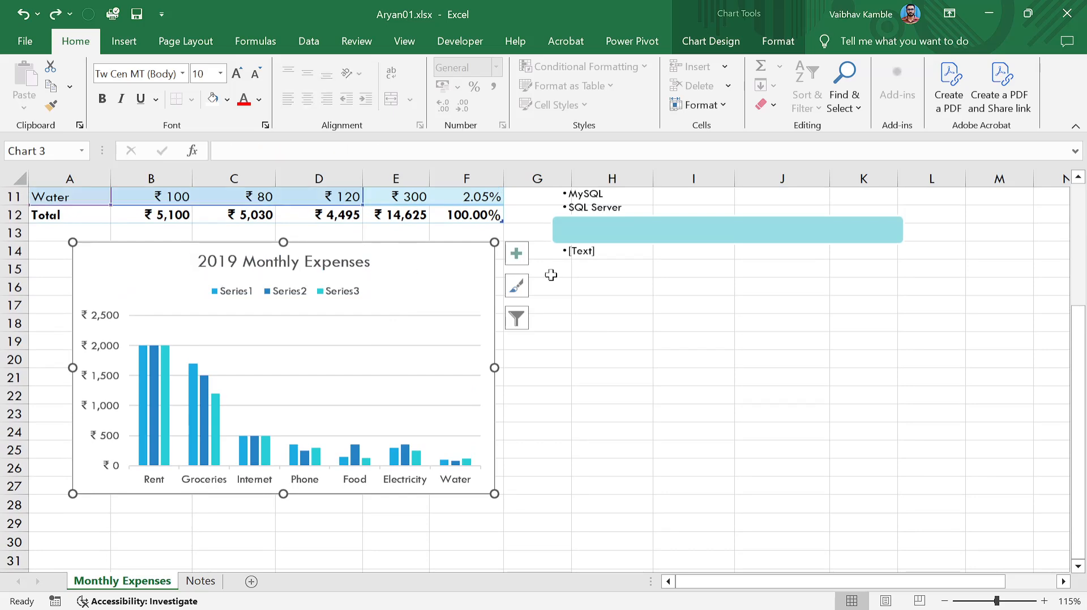
pyautogui.click(587, 275)
pyautogui.moveTo(427, 261)
pyautogui.mouseDown()
pyautogui.moveTo(423, 278)
pyautogui.moveTo(422, 269)
pyautogui.mouseUp()
pyautogui.click(583, 363)
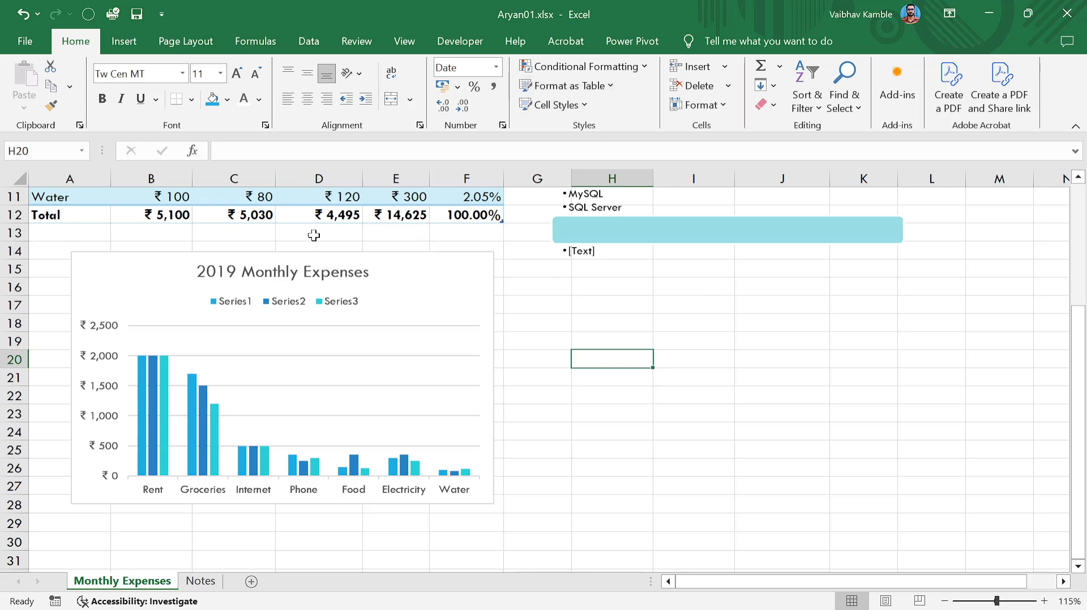
pyautogui.click(428, 271)
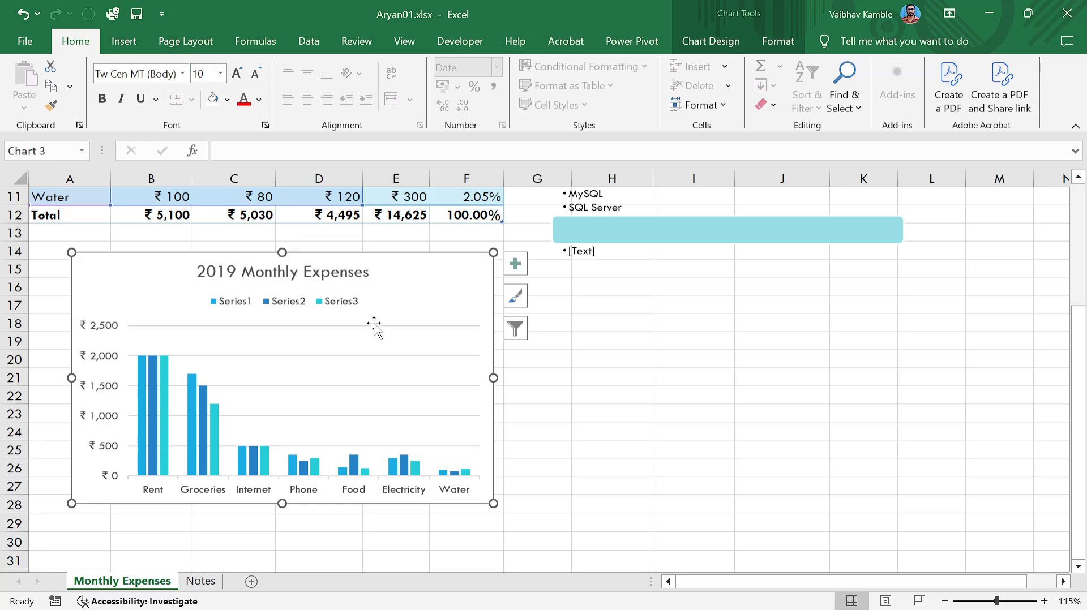
pyautogui.click(712, 43)
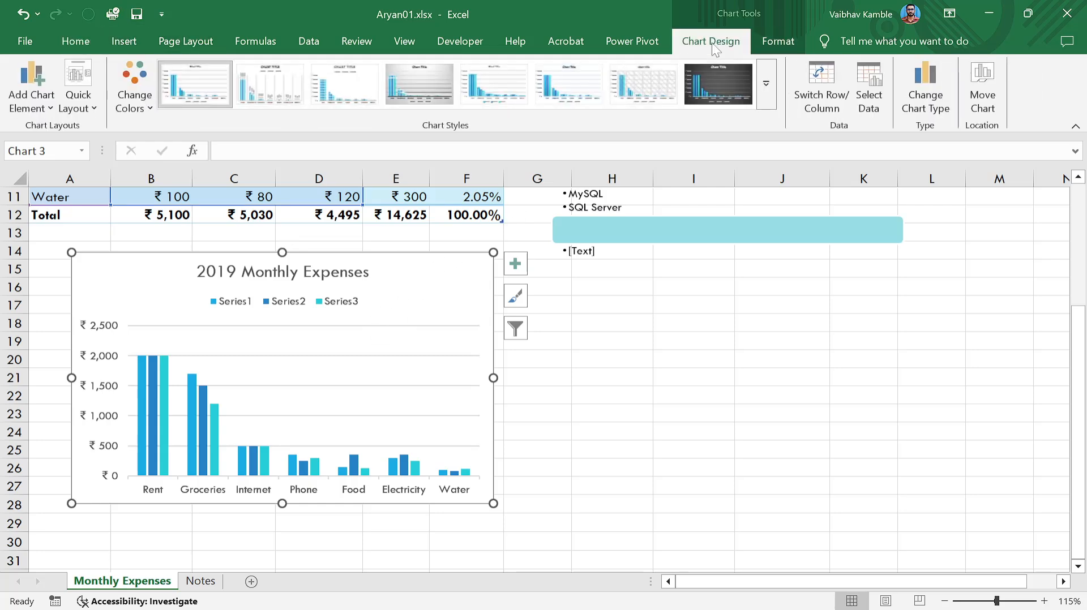
pyautogui.click(767, 85)
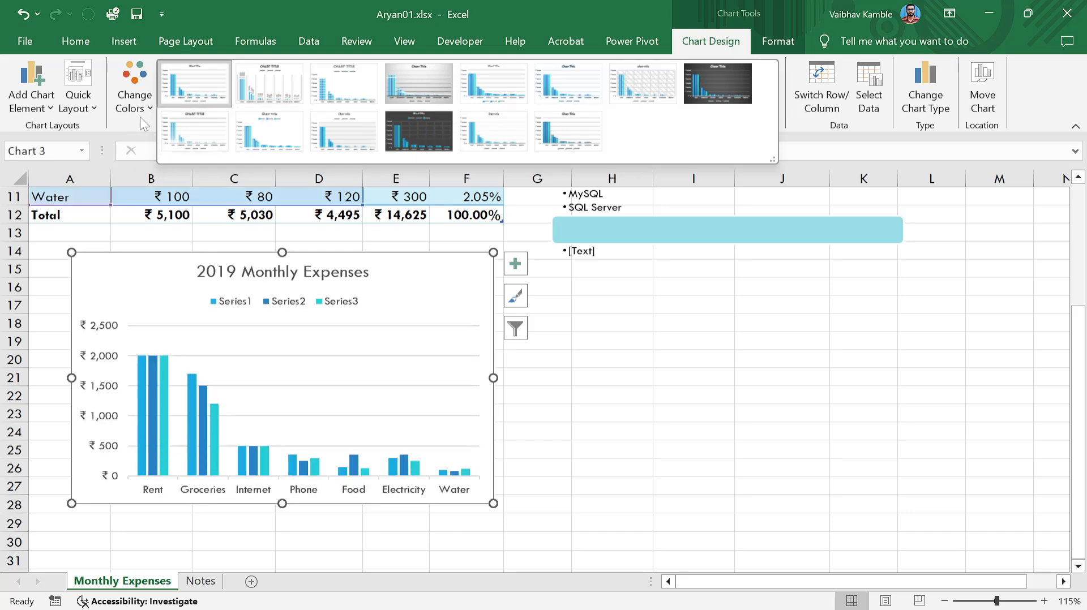
pyautogui.click(514, 262)
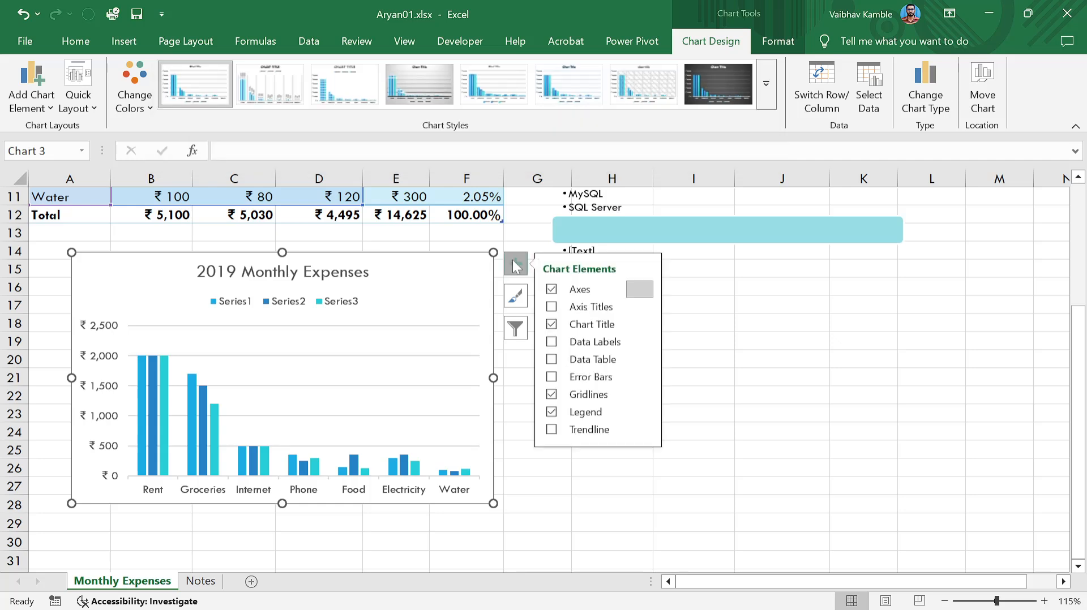
pyautogui.click(552, 395)
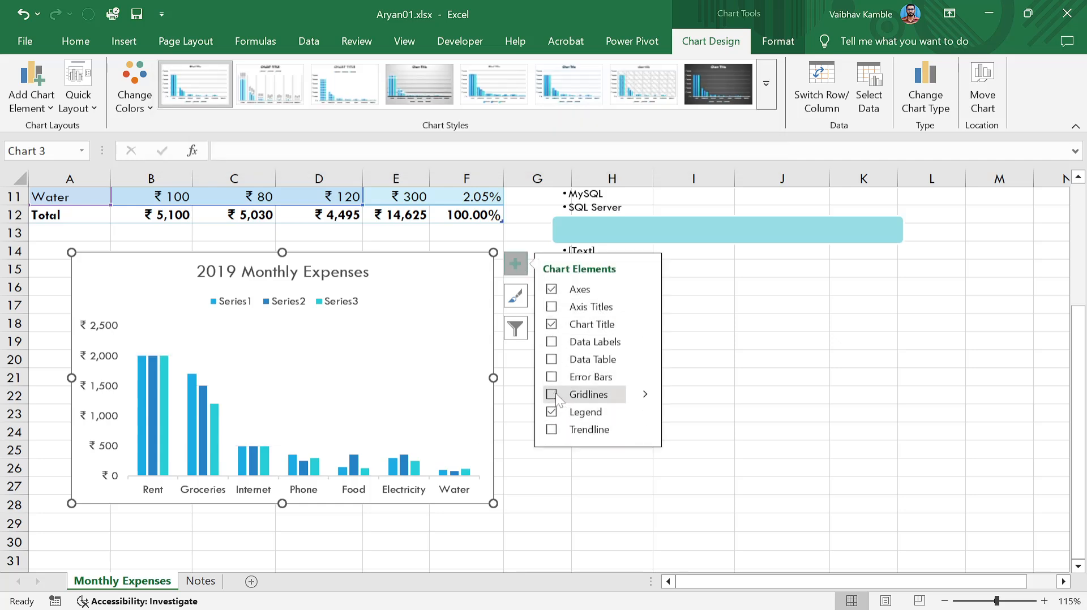
pyautogui.click(551, 395)
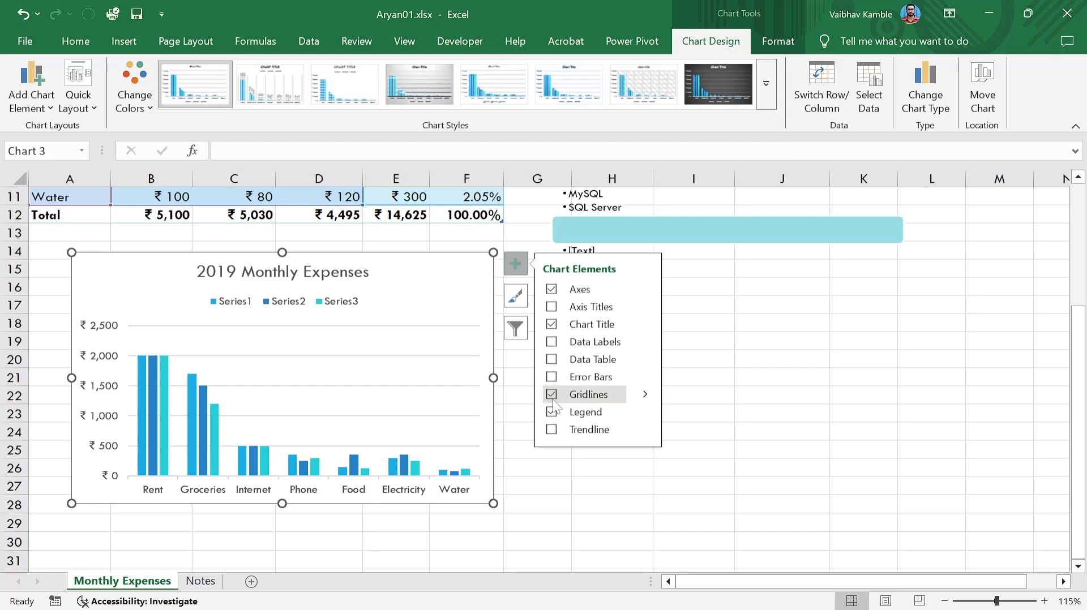
pyautogui.click(551, 431)
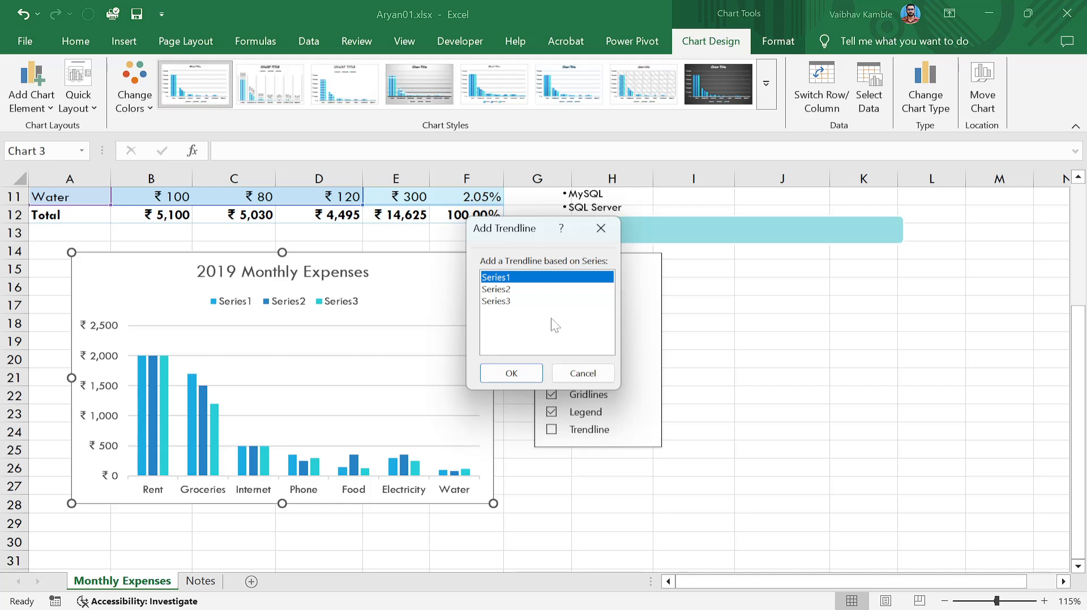
pyautogui.click(510, 372)
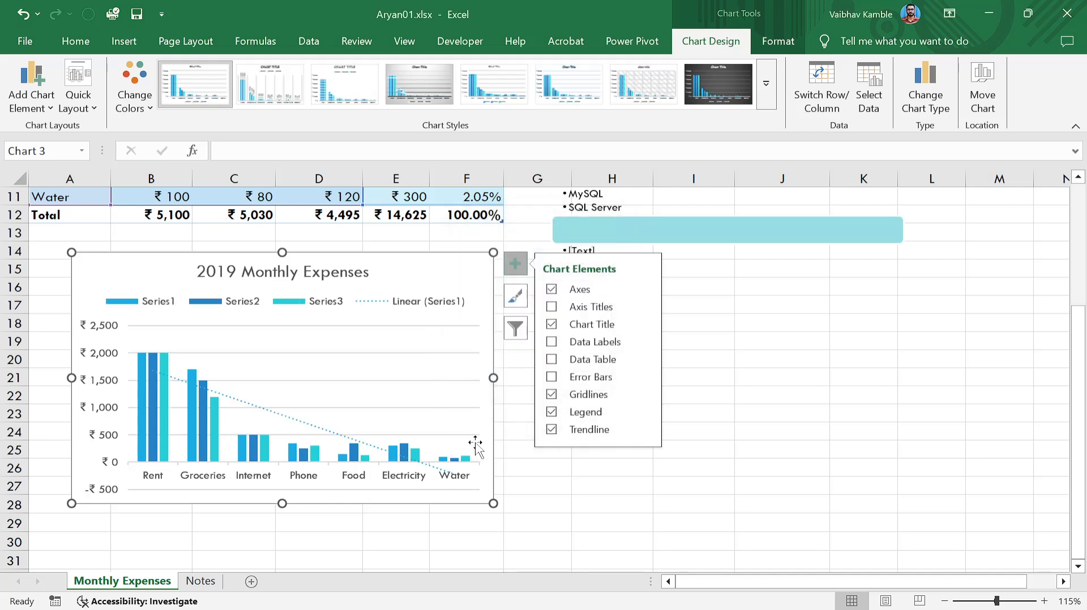
pyautogui.click(550, 430)
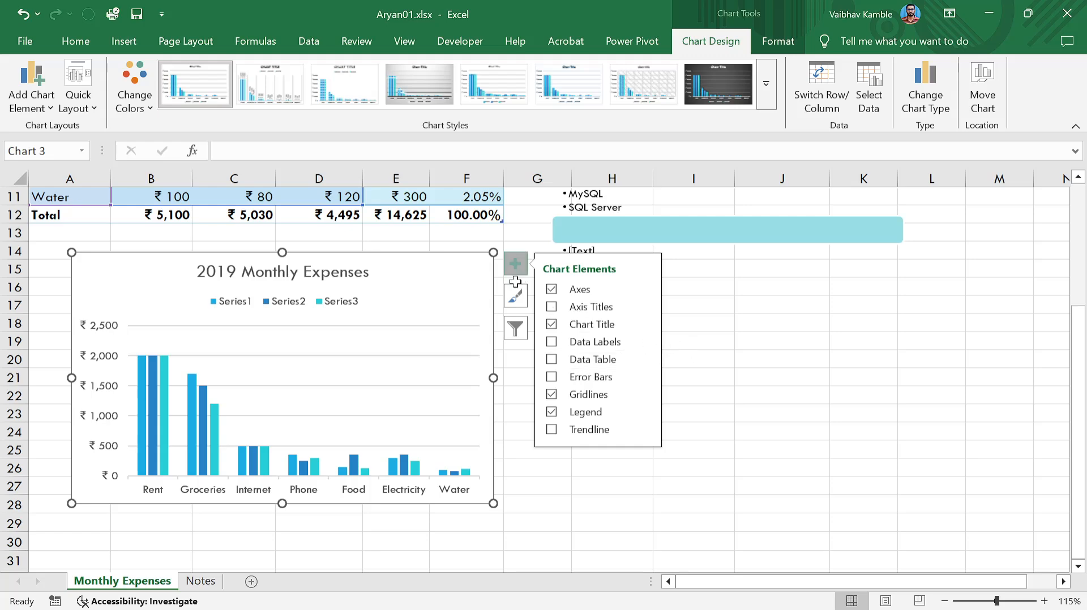
# Browse the chart's style and colour palette options without changing them.
pyautogui.click(502, 297)
pyautogui.click(464, 300)
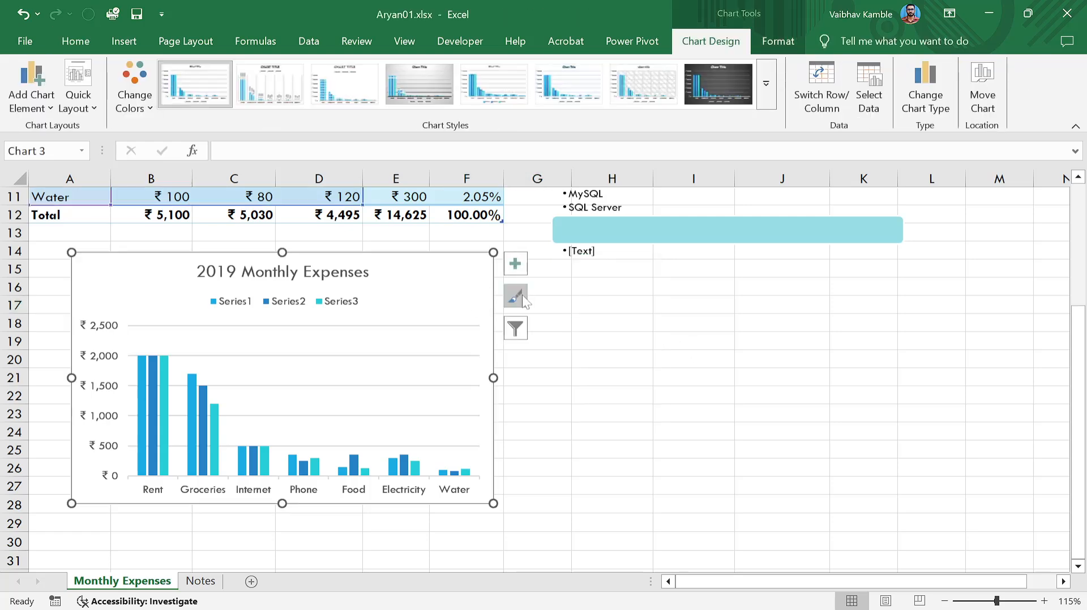
pyautogui.click(520, 295)
pyautogui.scroll(-5, 623, 368)
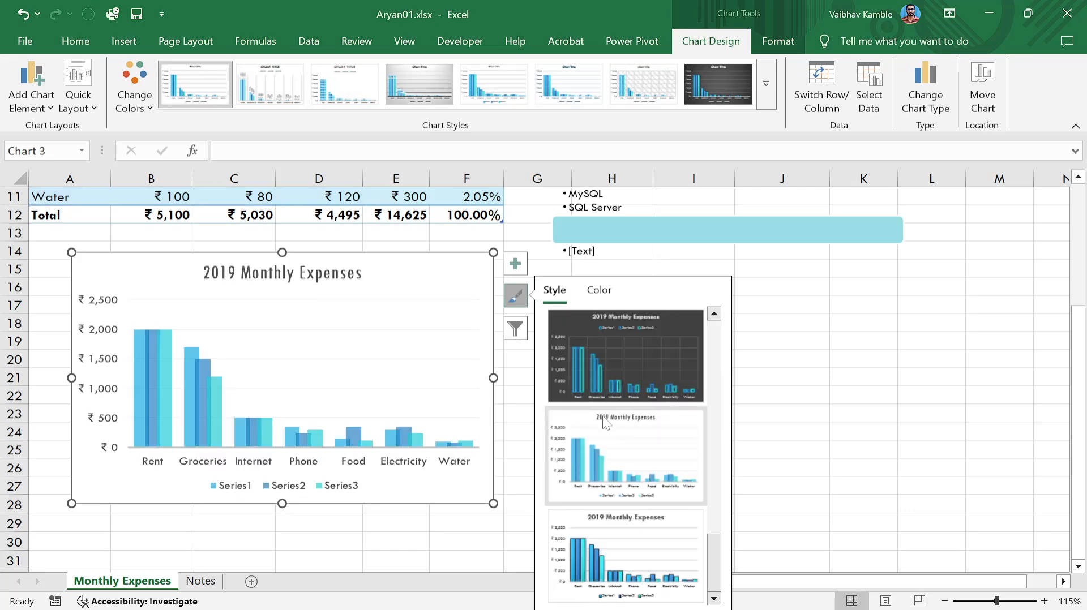
pyautogui.click(599, 291)
pyautogui.scroll(-3, 623, 441)
pyautogui.scroll(3, 600, 385)
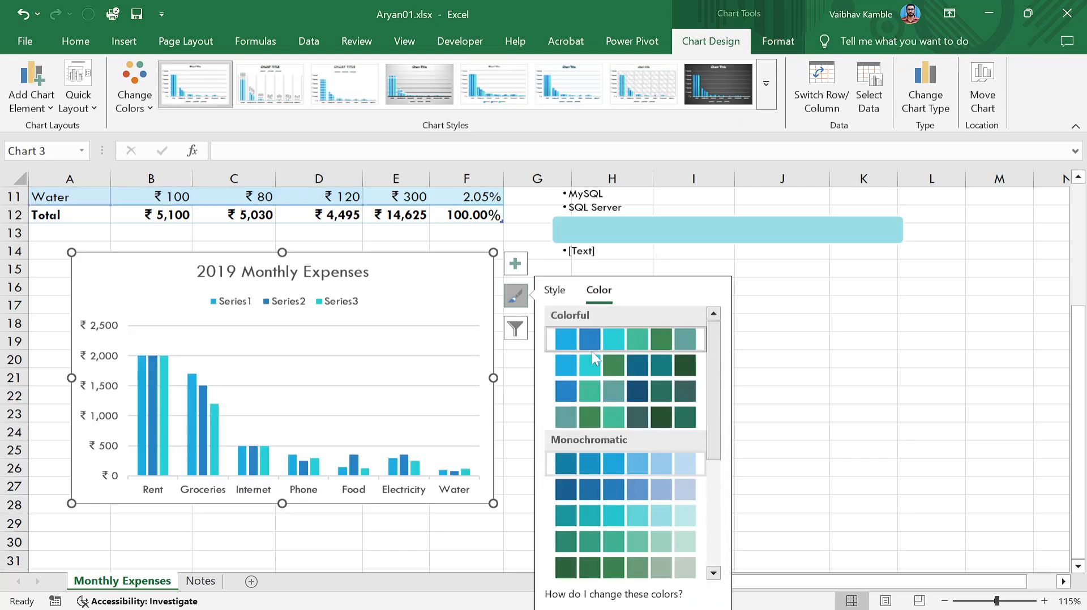
pyautogui.click(558, 291)
# Uncheck Rent in the chart's category filter and apply it.
pyautogui.click(516, 329)
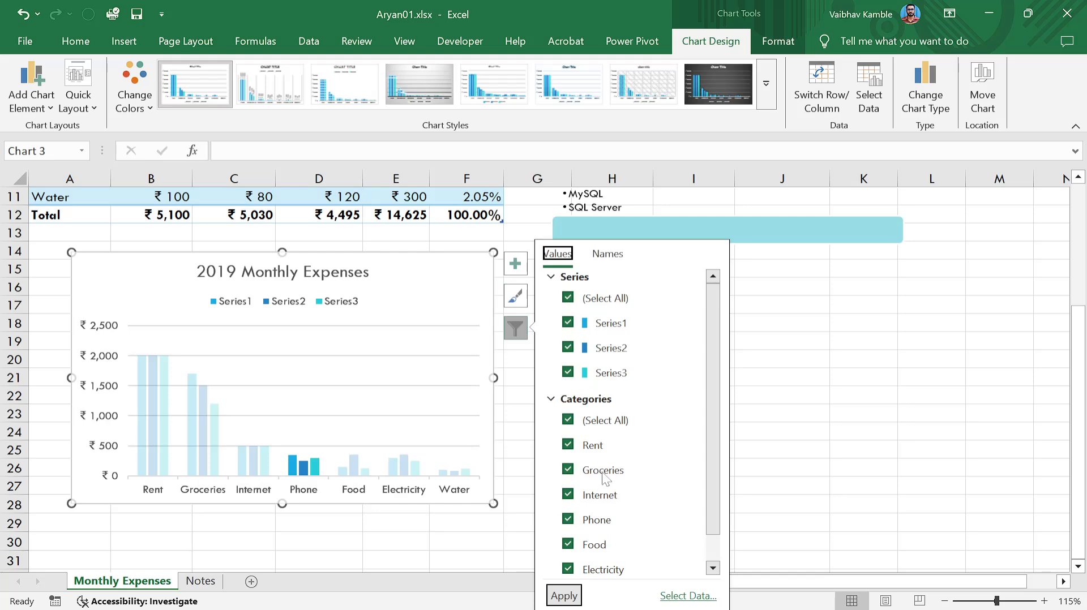
pyautogui.click(569, 445)
pyautogui.scroll(-1, 623, 498)
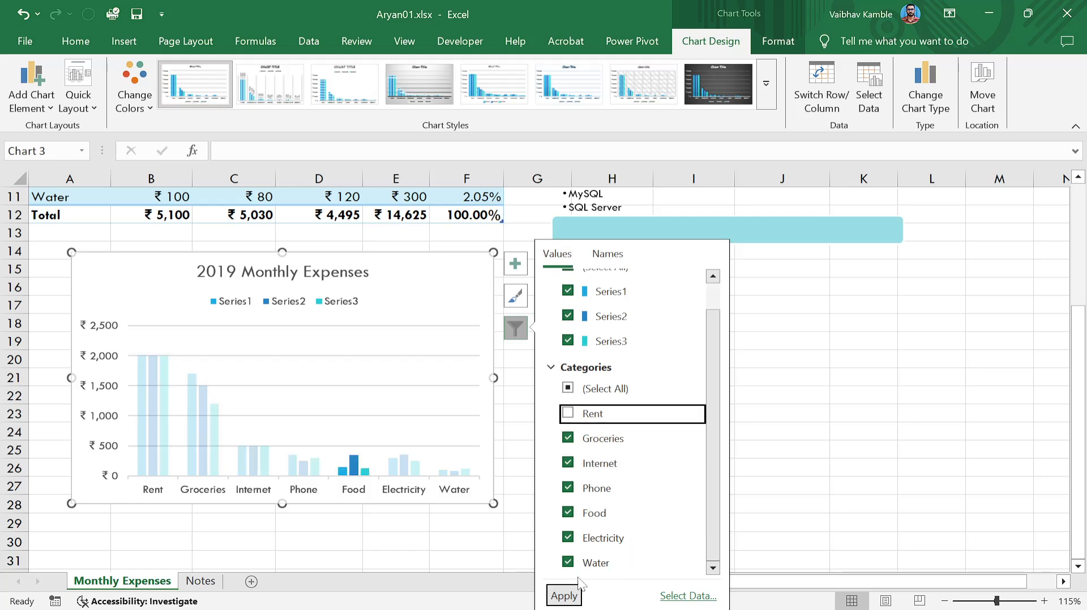
pyautogui.click(567, 596)
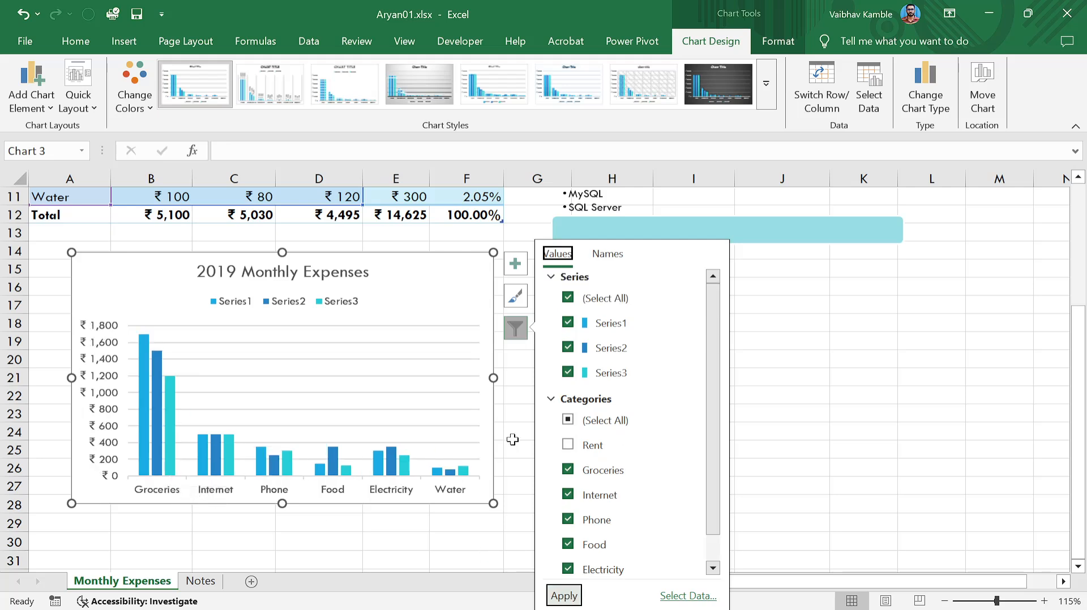
pyautogui.scroll(-1, 572, 453)
pyautogui.scroll(1, 573, 453)
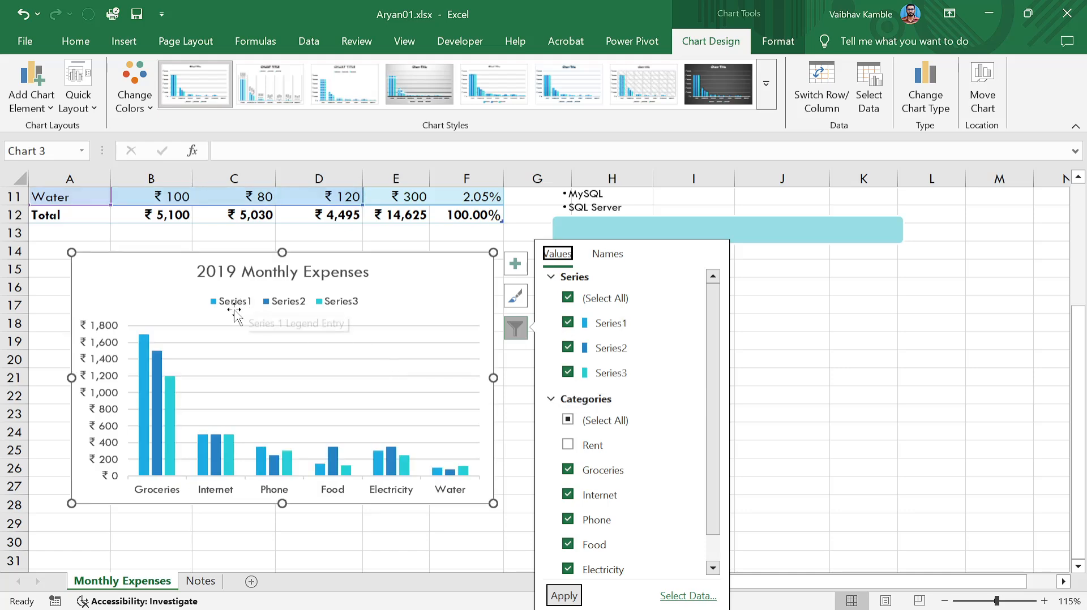
pyautogui.click(314, 277)
pyautogui.scroll(4, 314, 276)
pyautogui.scroll(-2, 340, 340)
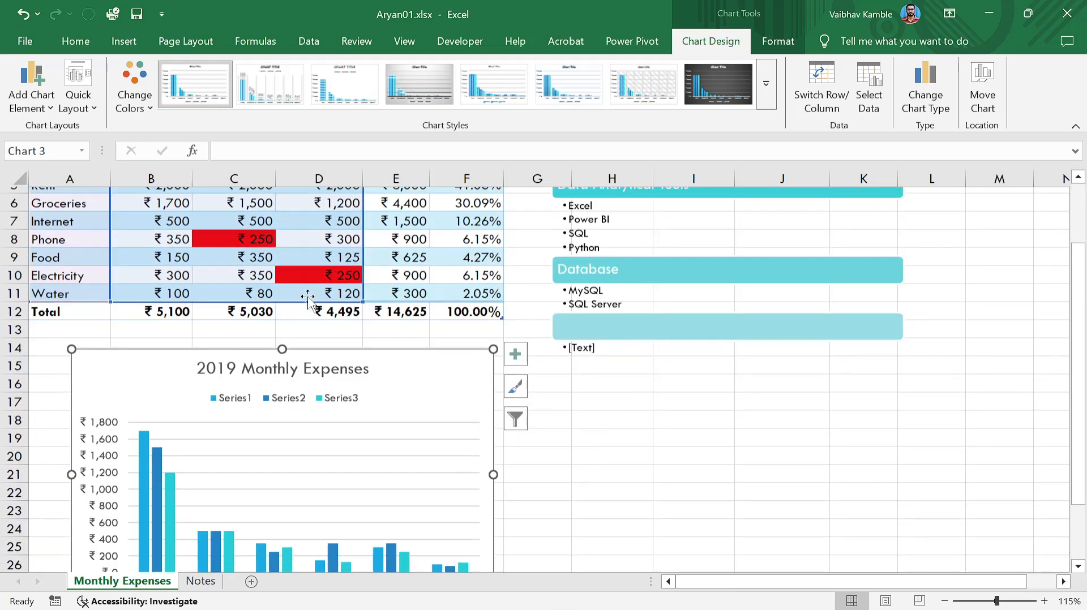
pyautogui.doubleClick(235, 393)
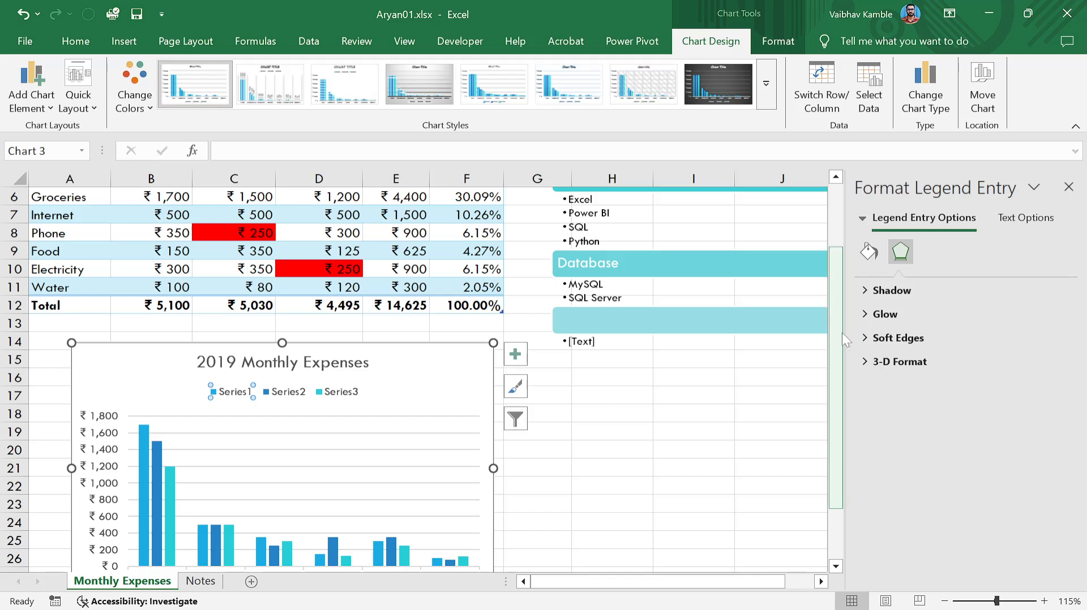
pyautogui.click(515, 354)
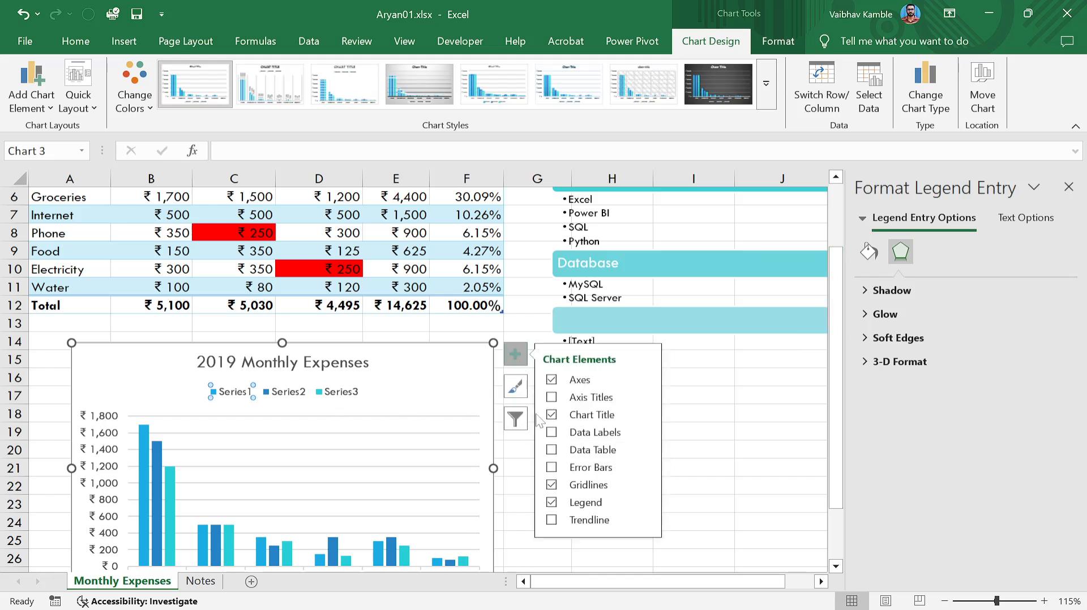
pyautogui.click(515, 419)
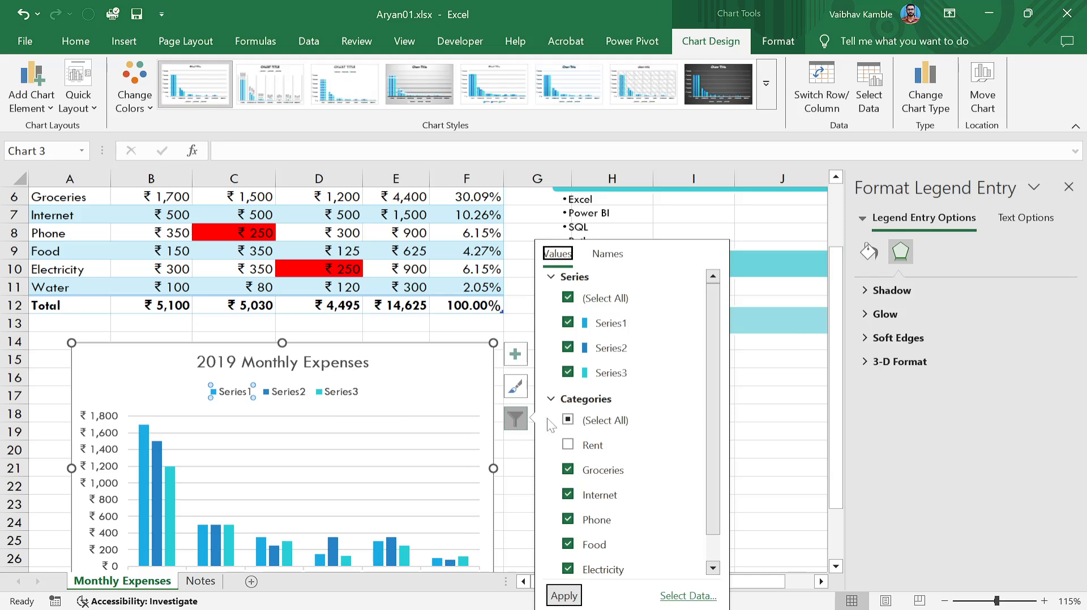
# Rename Series1 to Jan through the chart filter's series editor.
pyautogui.click(612, 323)
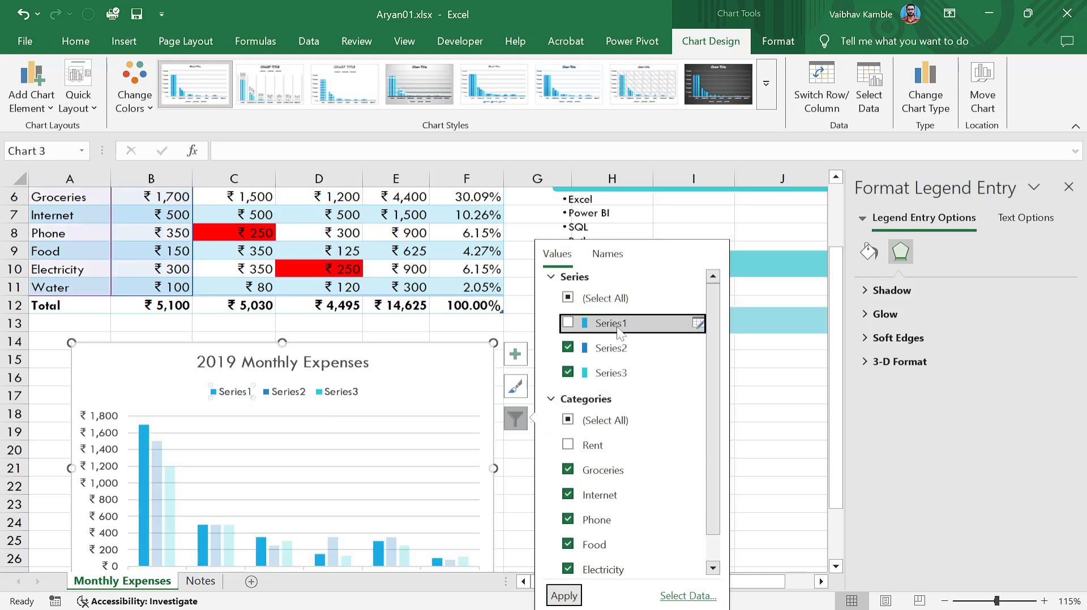
pyautogui.click(613, 324)
pyautogui.click(612, 324)
pyautogui.click(611, 324)
pyautogui.click(611, 323)
pyautogui.click(611, 323)
pyautogui.click(611, 324)
pyautogui.click(612, 324)
pyautogui.click(698, 324)
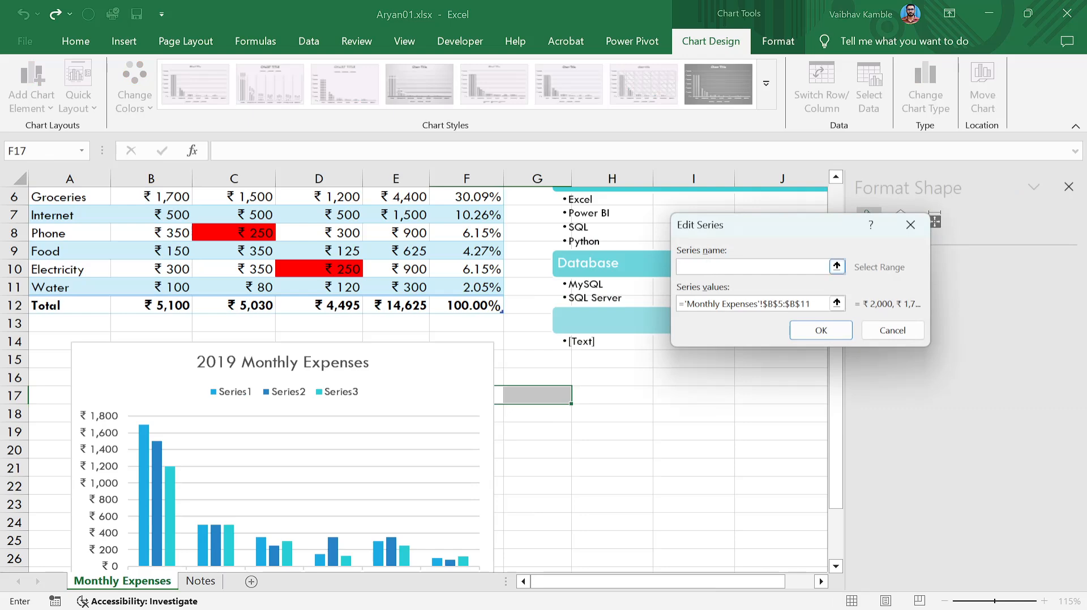
pyautogui.scroll(2, 583, 337)
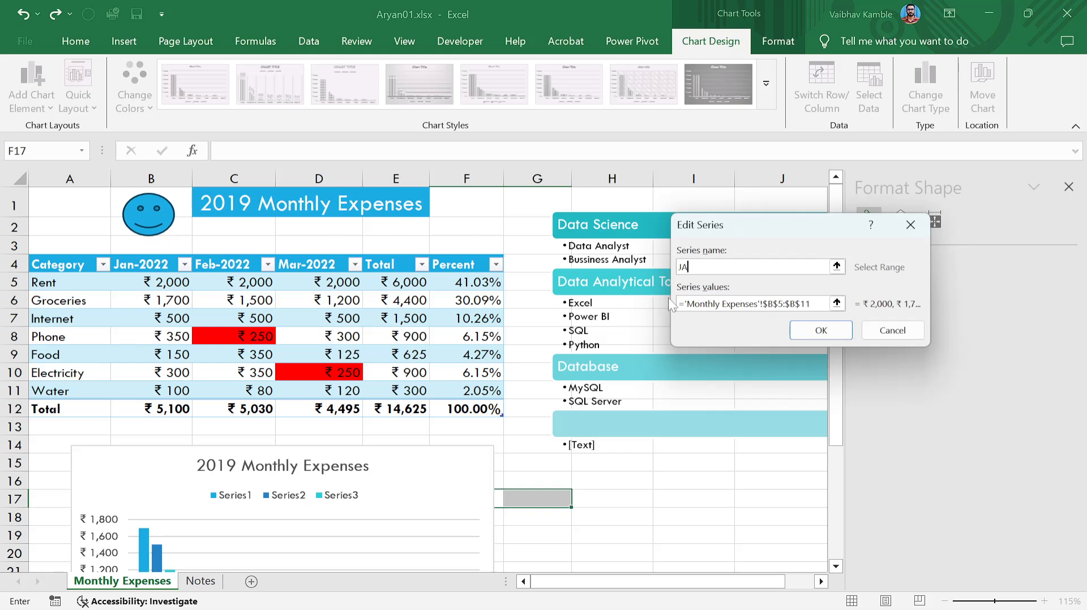
pyautogui.click(821, 331)
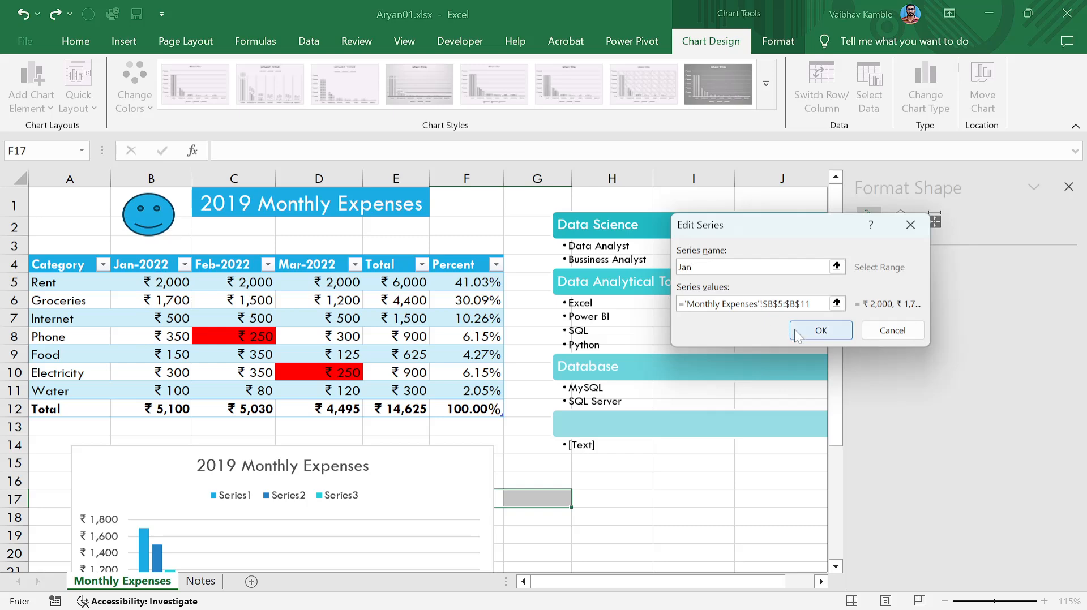
pyautogui.scroll(-3, 701, 395)
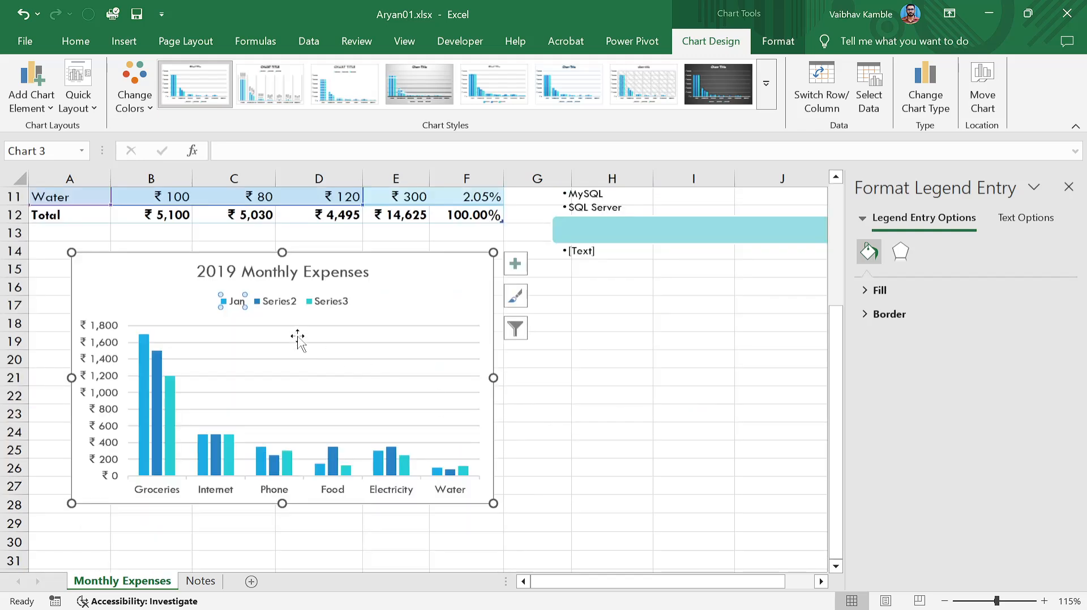
# Rename Series2 to Feb and Series3 to Mar.
pyautogui.click(514, 328)
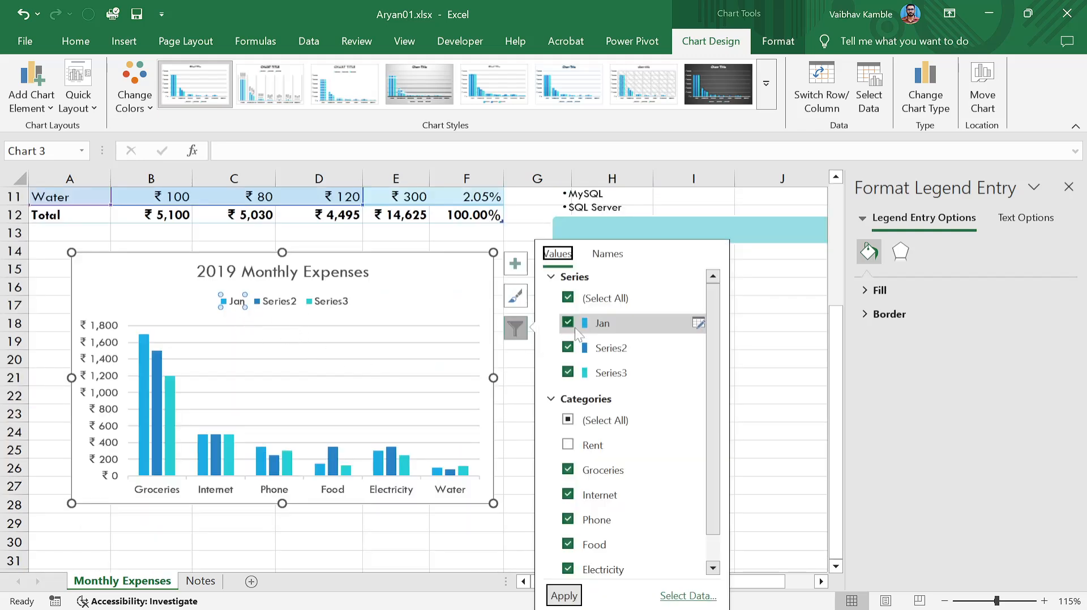
pyautogui.click(697, 348)
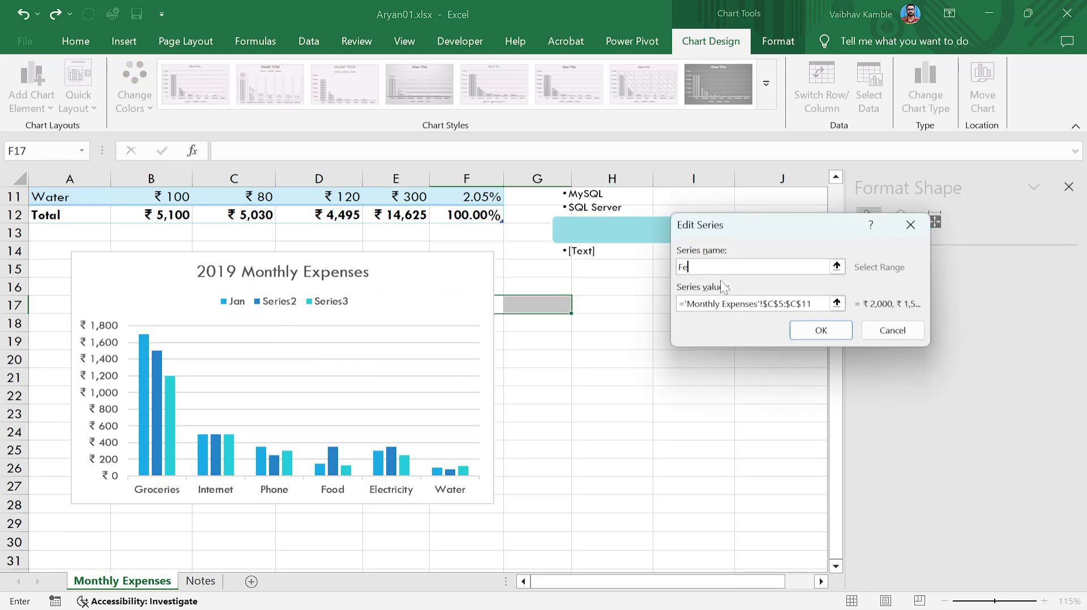
pyautogui.click(821, 330)
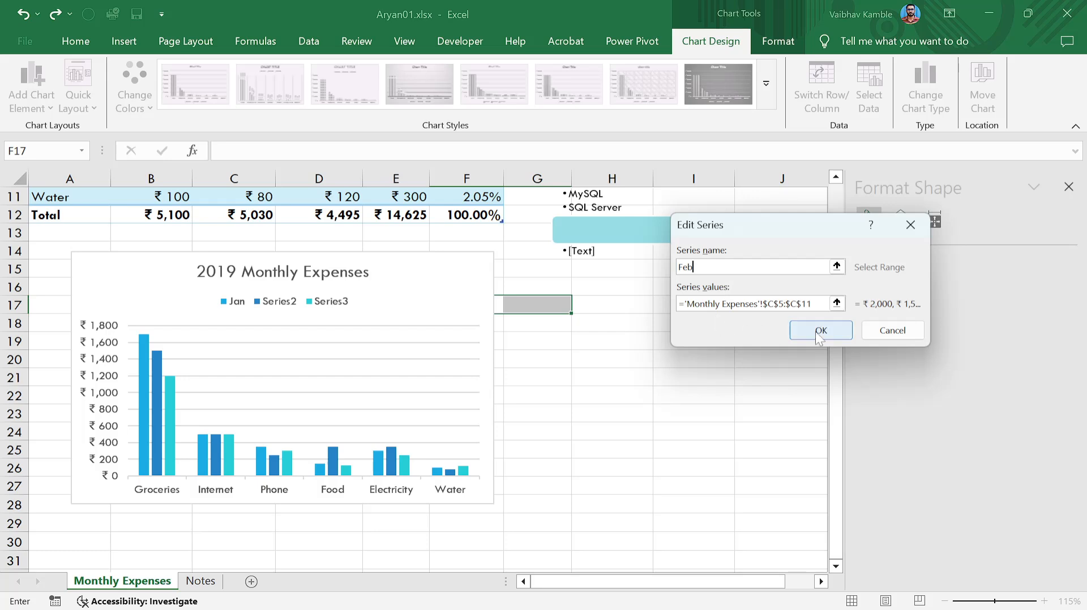
pyautogui.click(516, 326)
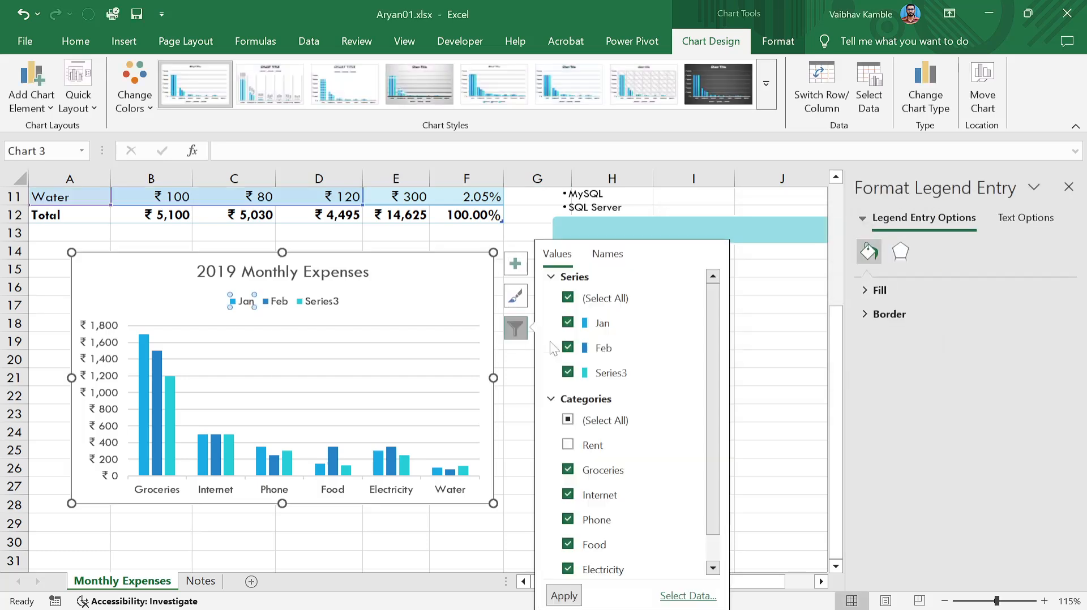
pyautogui.click(698, 372)
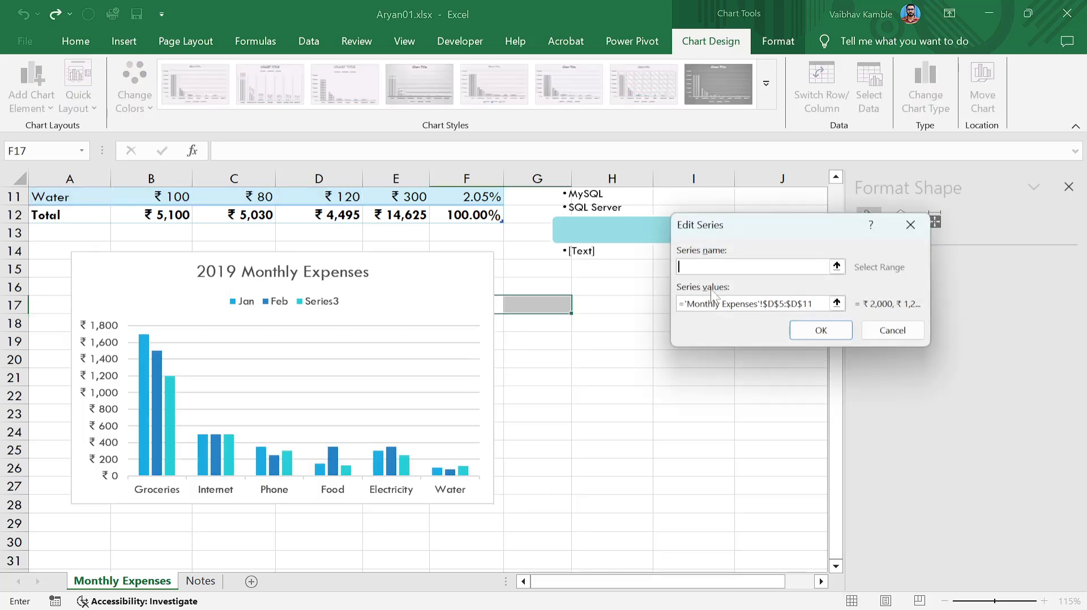
pyautogui.click(795, 330)
pyautogui.click(606, 379)
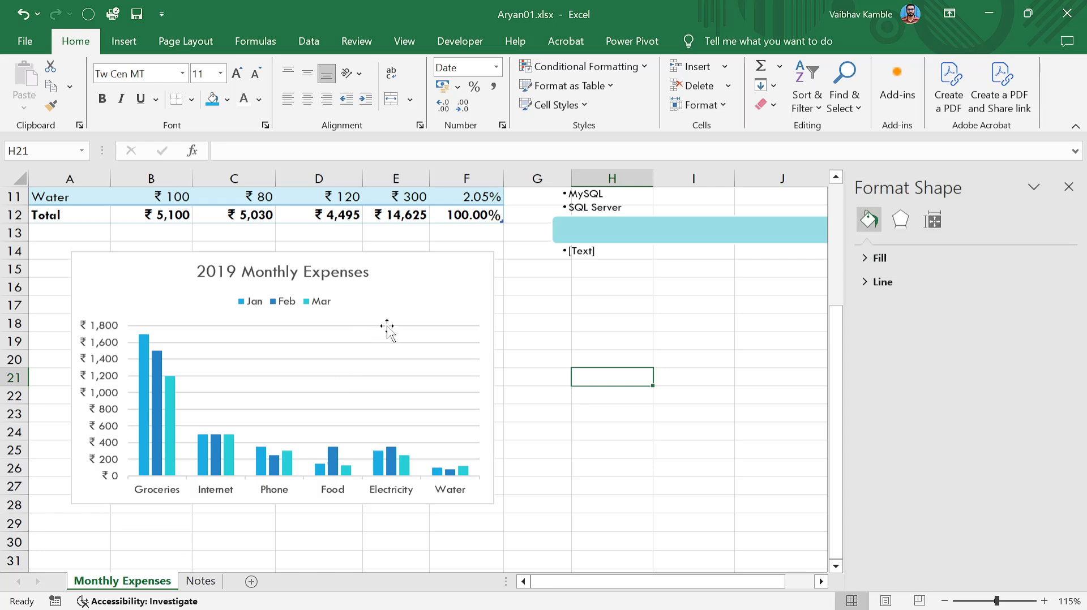
pyautogui.click(362, 278)
# Check the series names in the chart filter, then close the filter and the shape formatting pane.
pyautogui.click(517, 327)
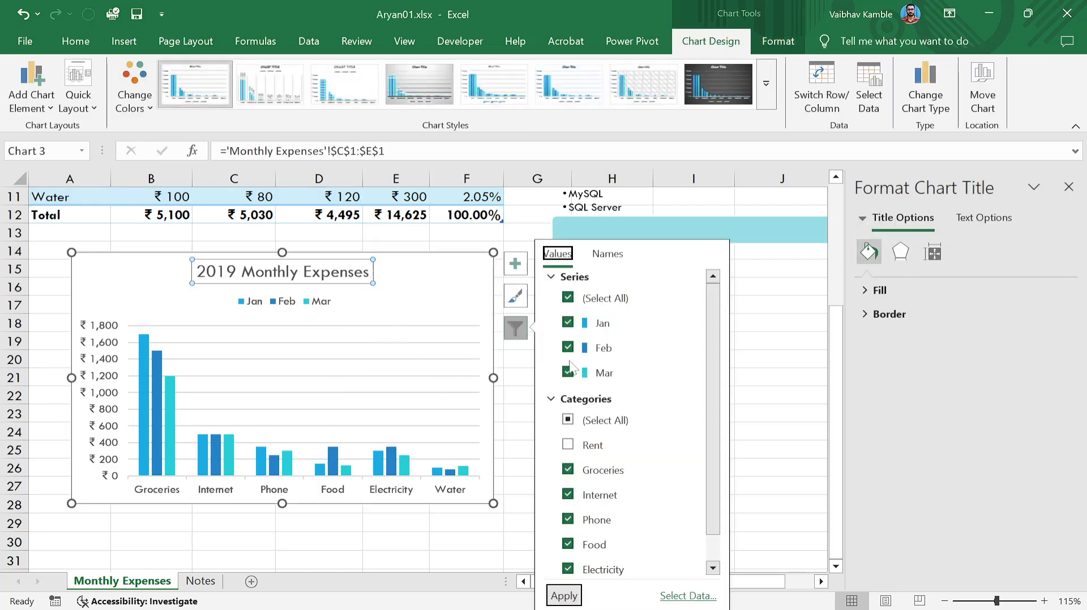
pyautogui.scroll(-1, 589, 374)
pyautogui.scroll(1, 614, 390)
pyautogui.click(741, 339)
pyautogui.click(611, 340)
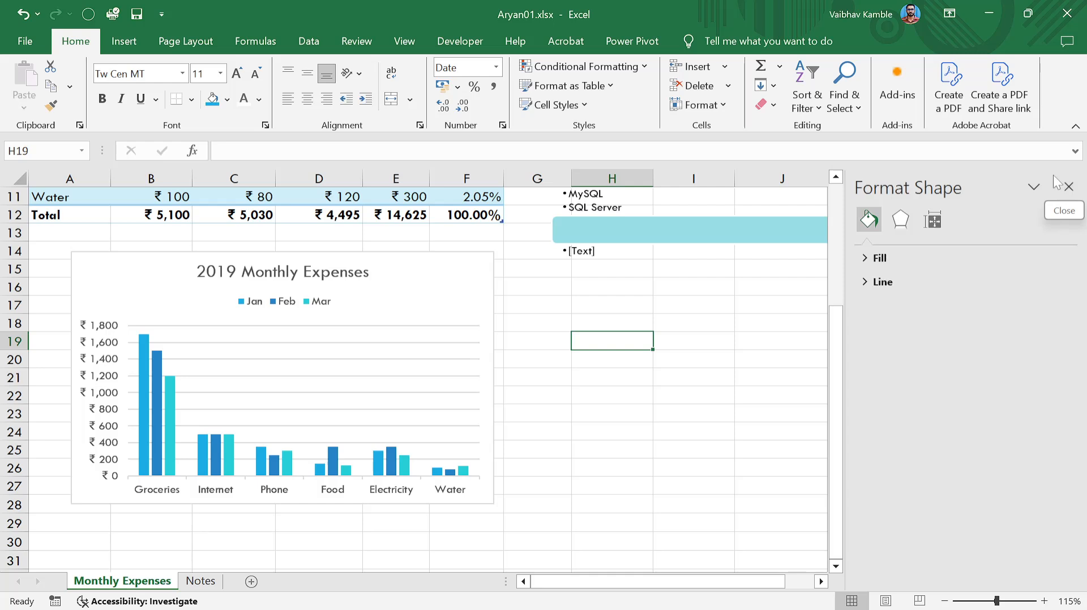
pyautogui.click(1068, 186)
pyautogui.click(577, 392)
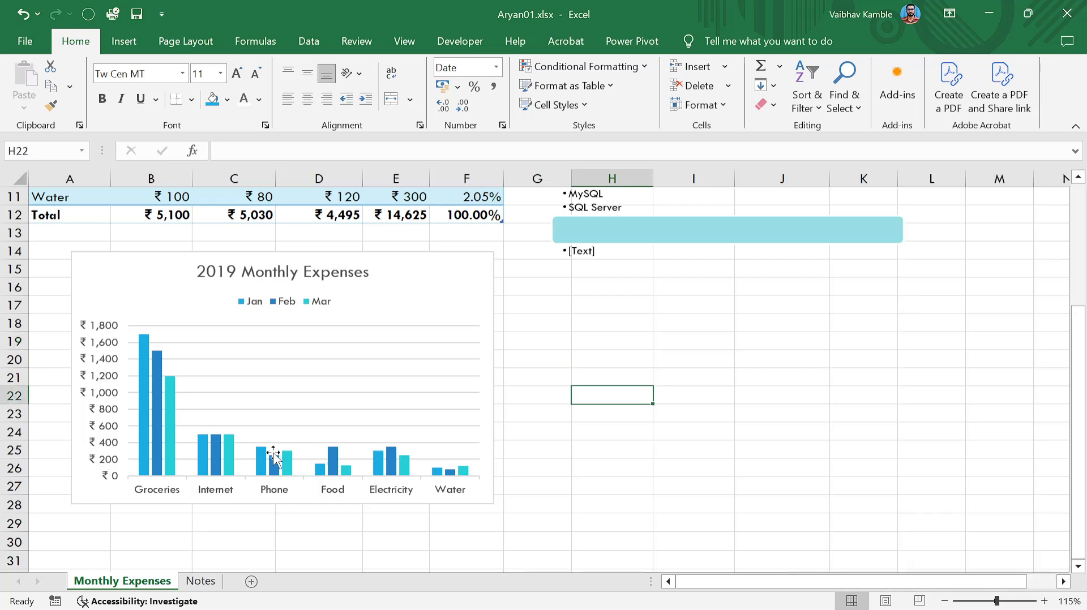
# Inspect the context actions for the category axis, chart area and Mar series, dismissing each.
pyautogui.click(273, 475)
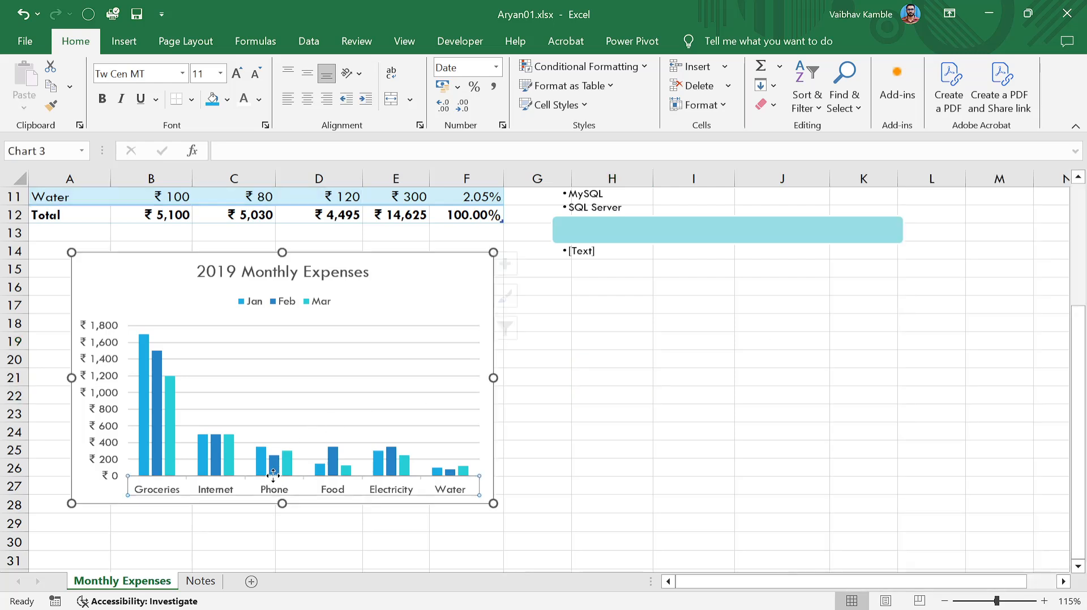
pyautogui.click(272, 468)
pyautogui.click(272, 491)
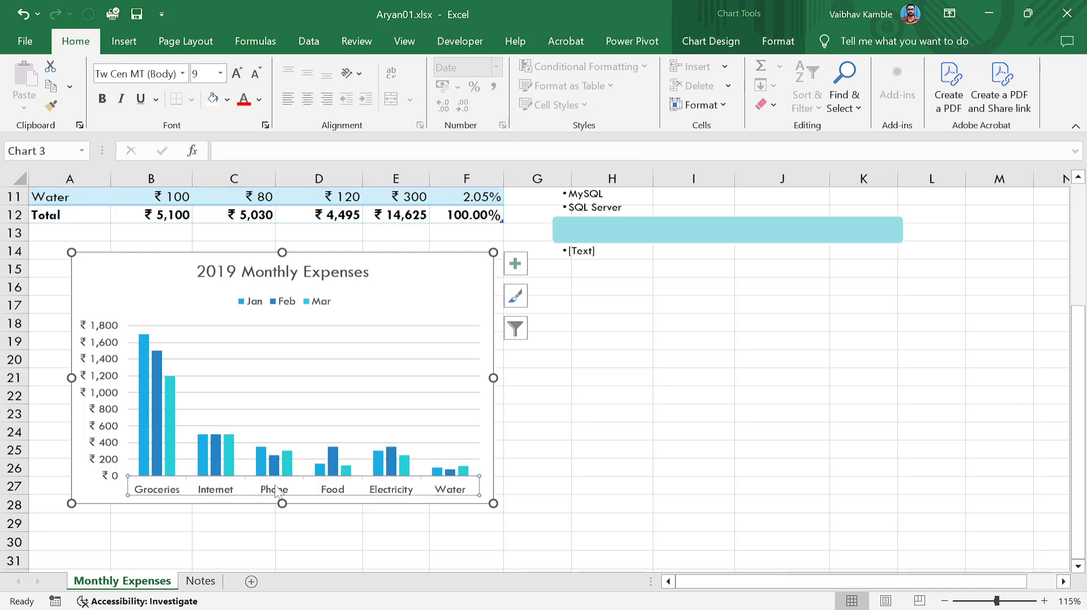
pyautogui.click(674, 485)
pyautogui.click(276, 491)
pyautogui.rightClick(276, 495)
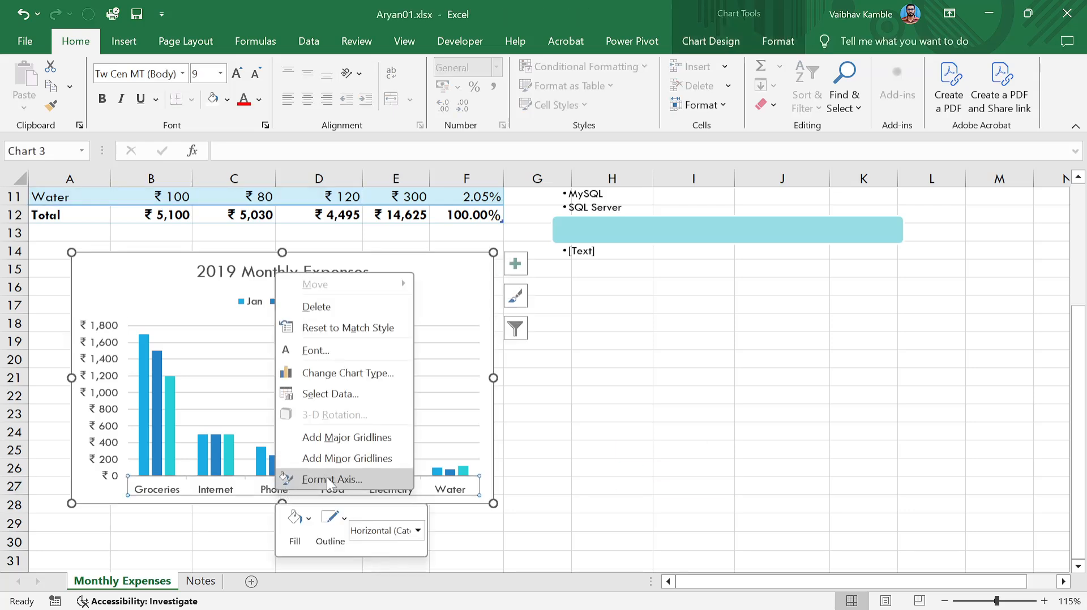
pyautogui.click(603, 450)
pyautogui.rightClick(466, 301)
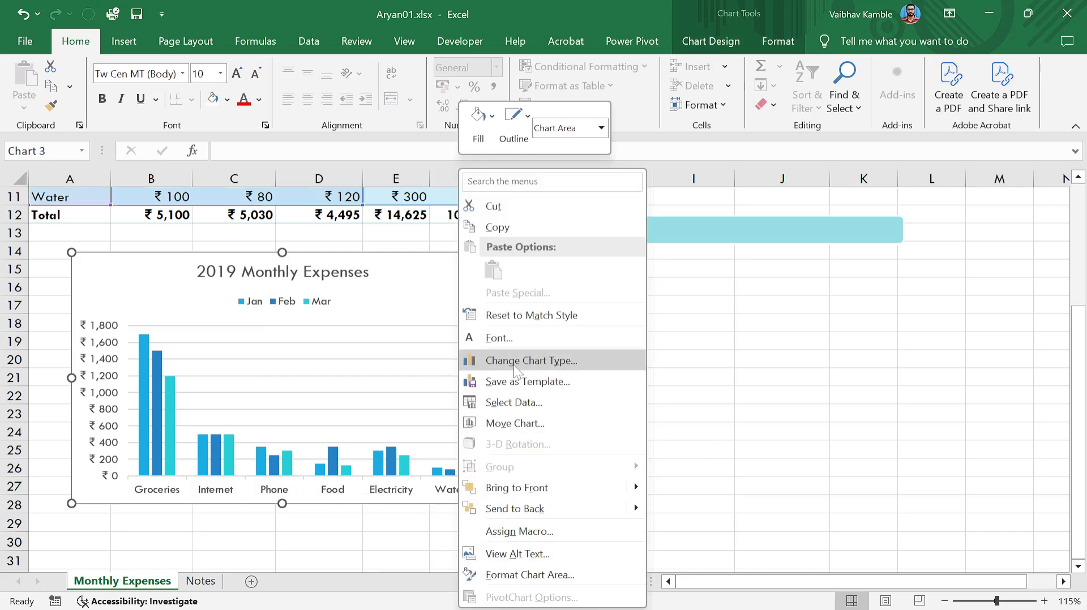
pyautogui.click(389, 310)
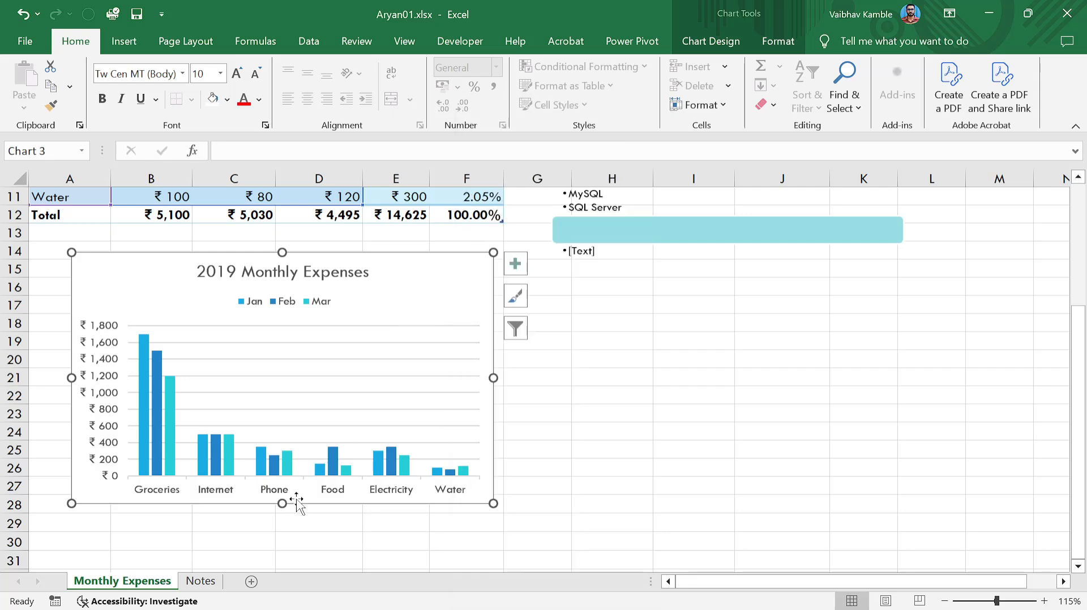
pyautogui.click(287, 461)
pyautogui.rightClick(287, 461)
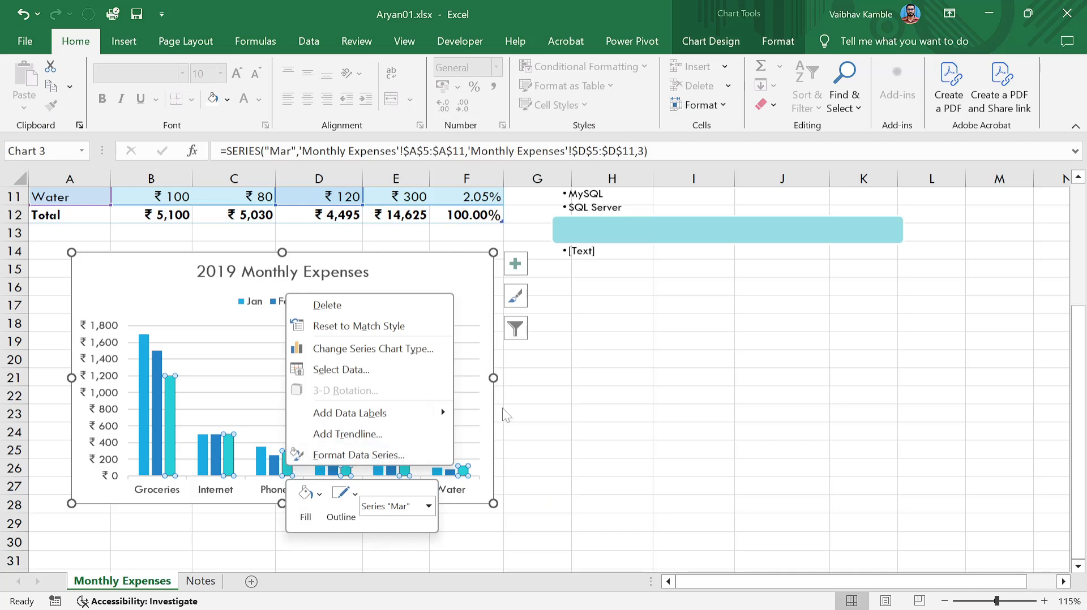
pyautogui.press('Escape')
# Open the Format Axis pane for the chart's horizontal category axis.
pyautogui.click(405, 492)
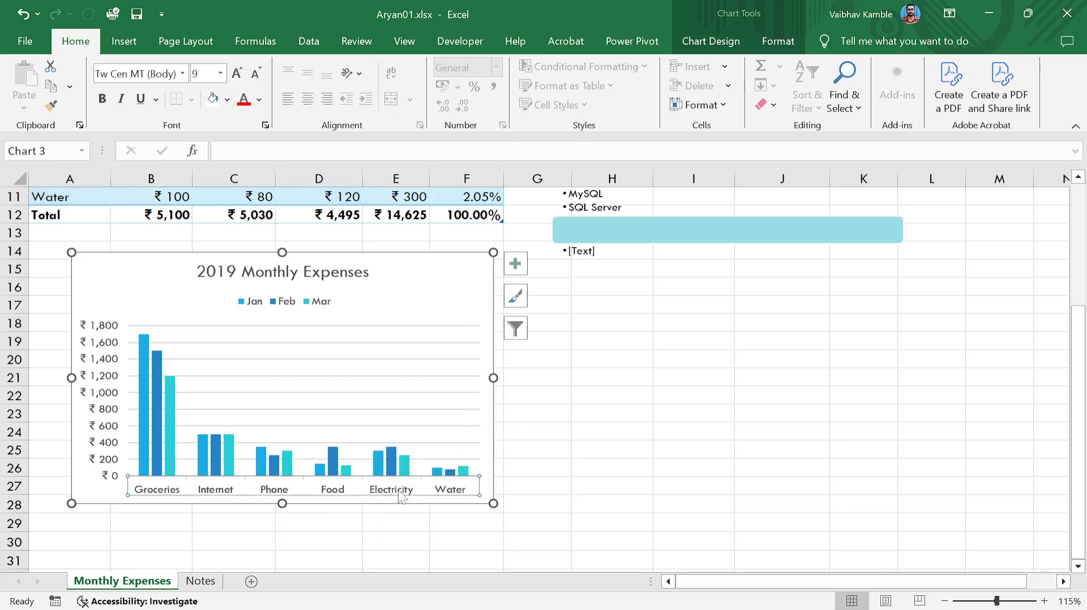
pyautogui.rightClick(403, 497)
pyautogui.click(450, 480)
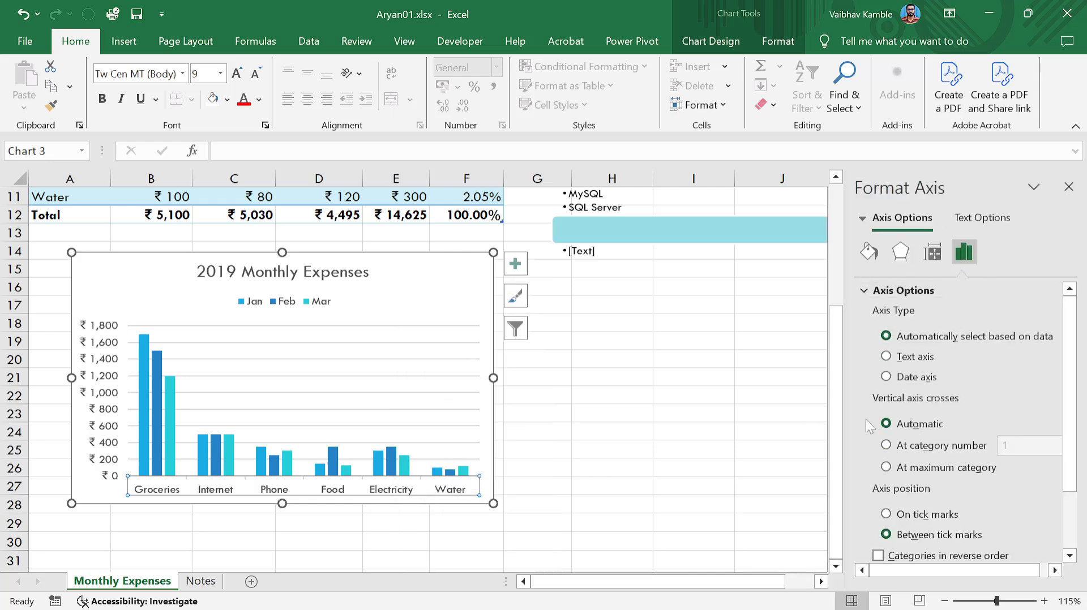
pyautogui.scroll(-3, 955, 395)
pyautogui.scroll(3, 953, 405)
# Check Rent in the chart filter's categories and apply it so Rent is plotted.
pyautogui.click(515, 328)
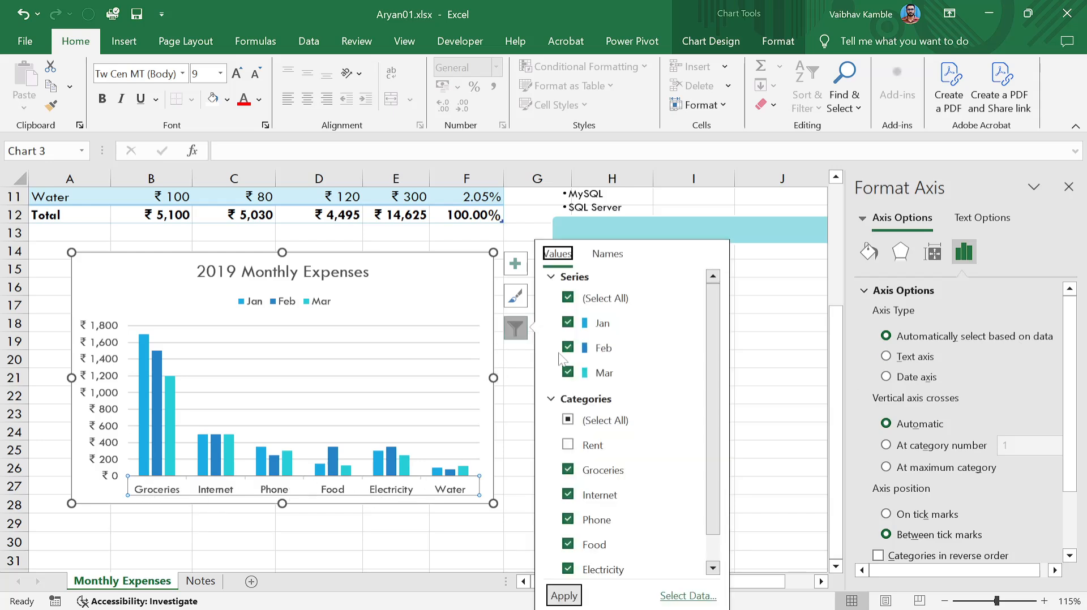
pyautogui.click(566, 445)
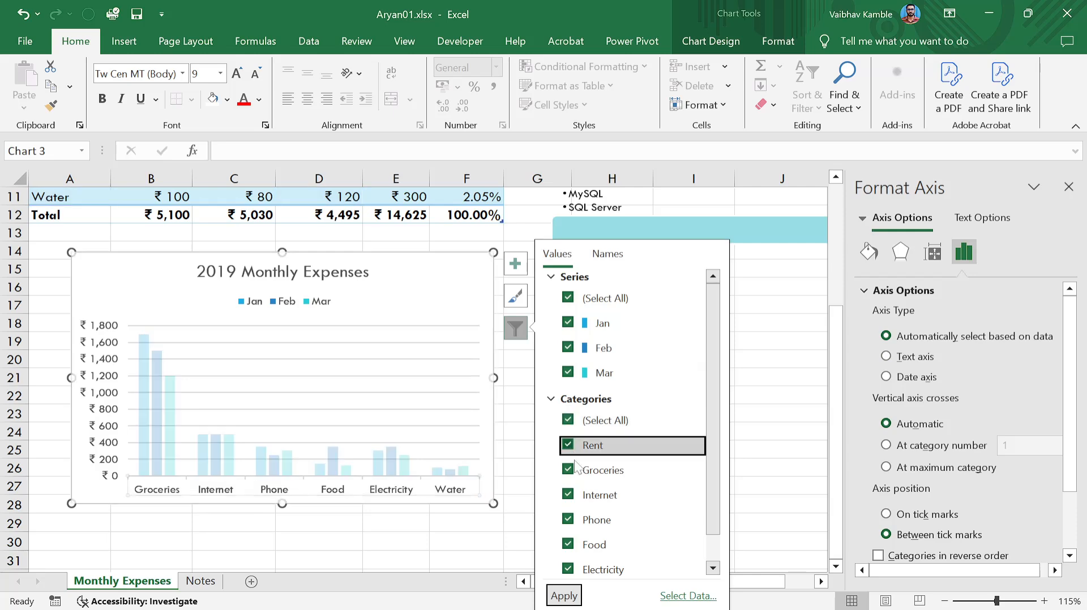
pyautogui.click(563, 596)
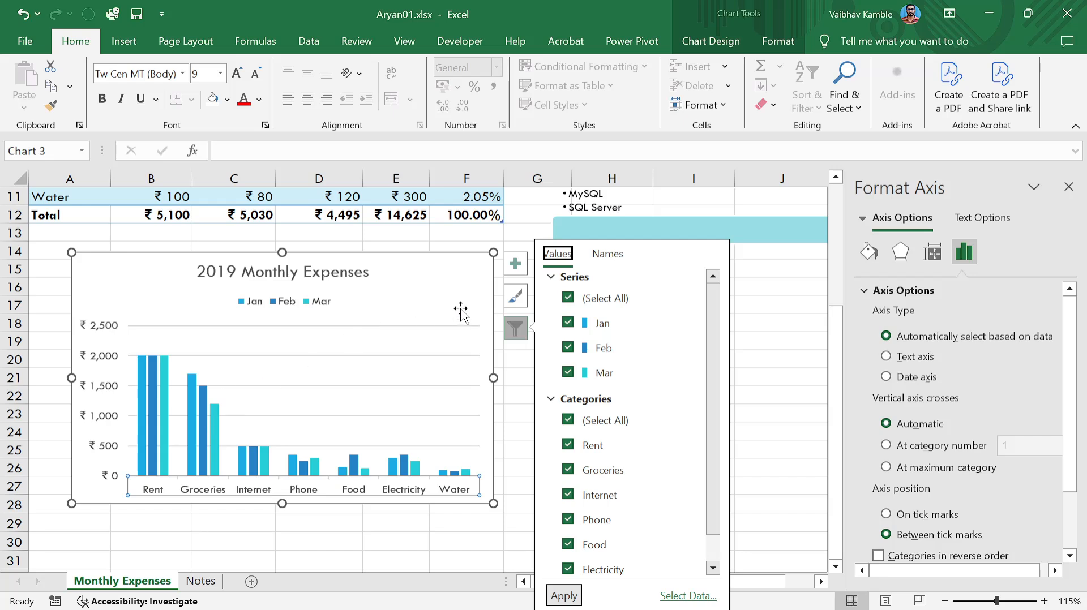
pyautogui.click(468, 285)
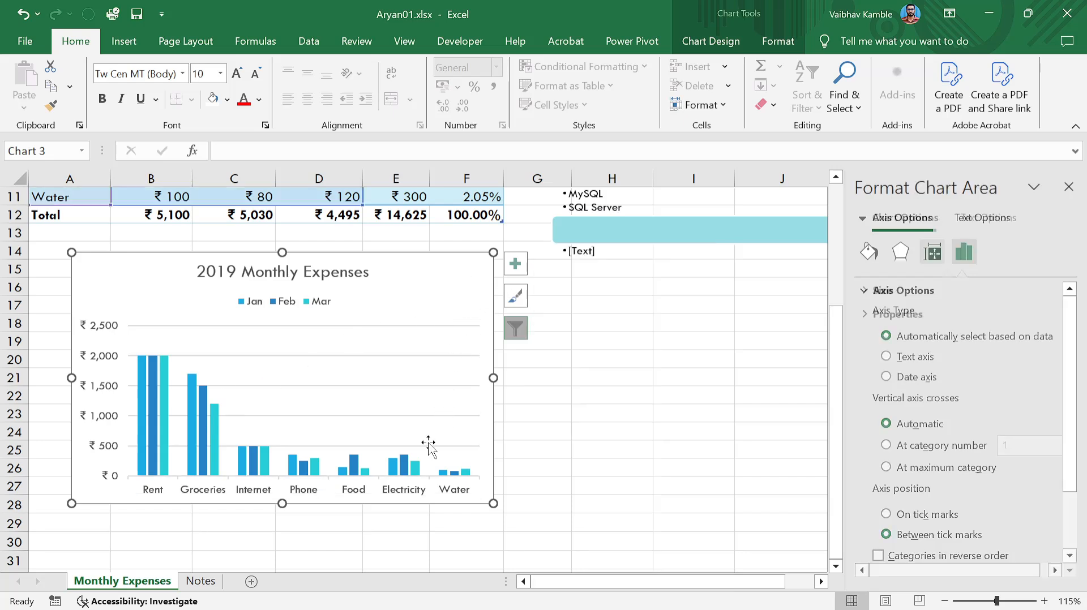
# Review the category axis's Axis Type options in Format Axis, leaving it on automatic.
pyautogui.click(416, 493)
pyautogui.rightClick(416, 496)
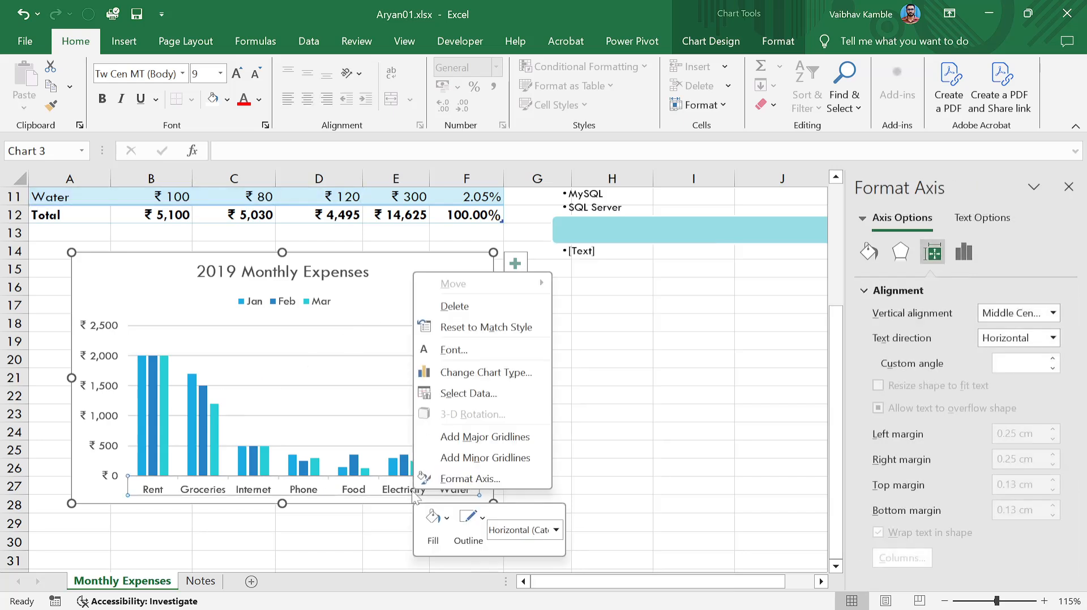
pyautogui.click(439, 479)
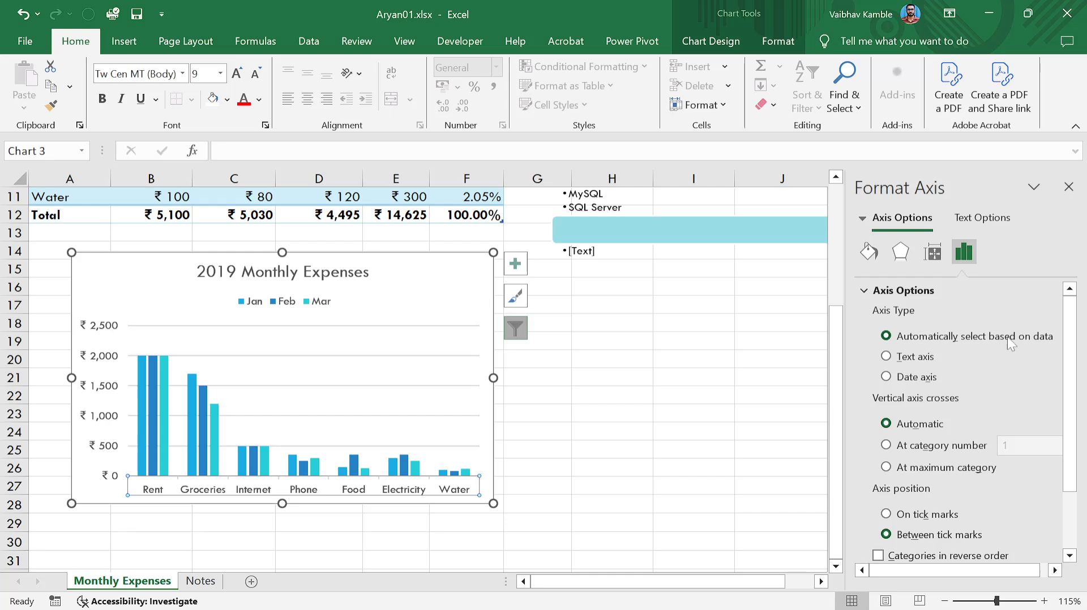
pyautogui.click(886, 378)
pyautogui.scroll(-3, 897, 431)
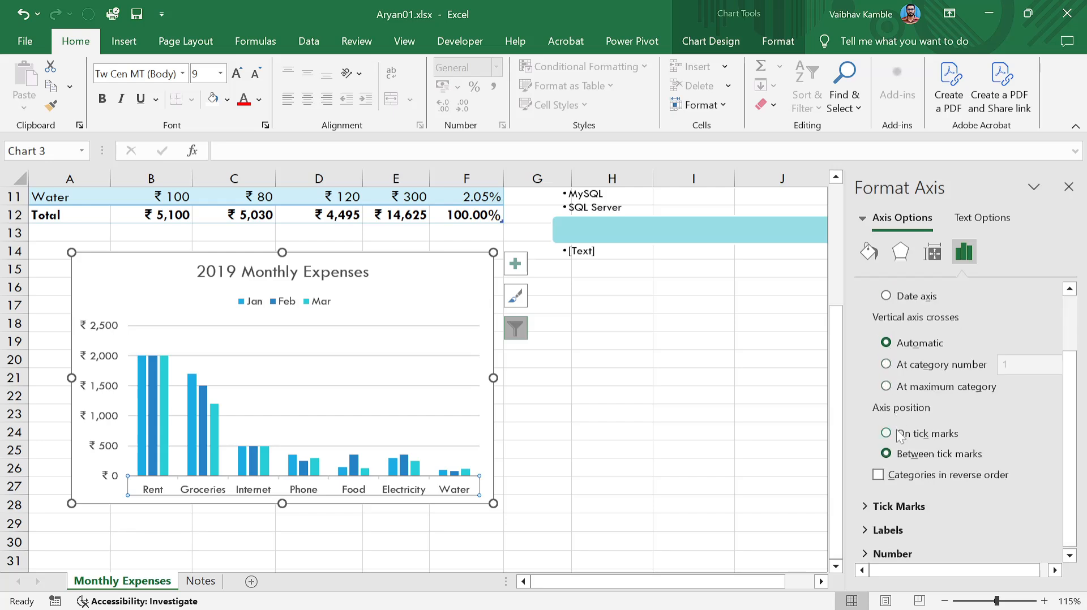
pyautogui.scroll(3, 897, 447)
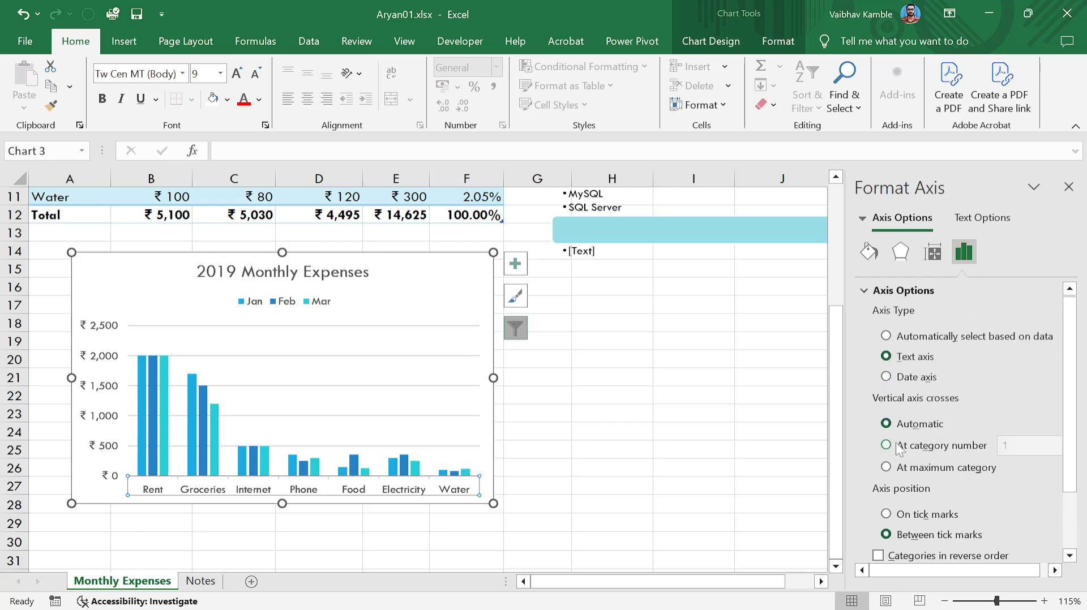
pyautogui.click(886, 378)
# Close Format Axis and open Select Data from Chart Design, showing Jan, Feb, Mar over A5:D11.
pyautogui.click(1069, 187)
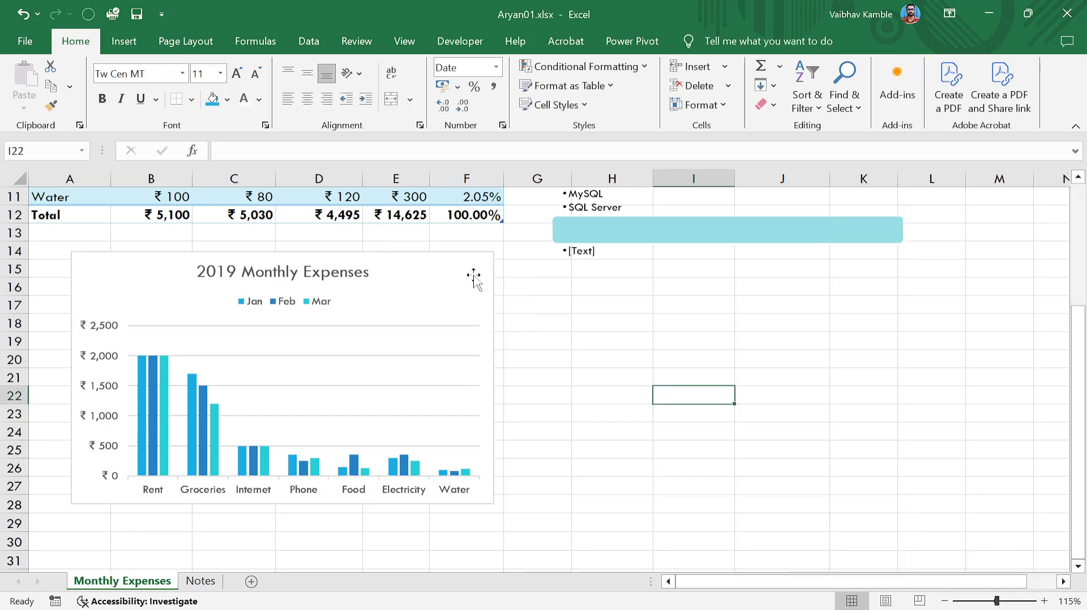
pyautogui.click(470, 274)
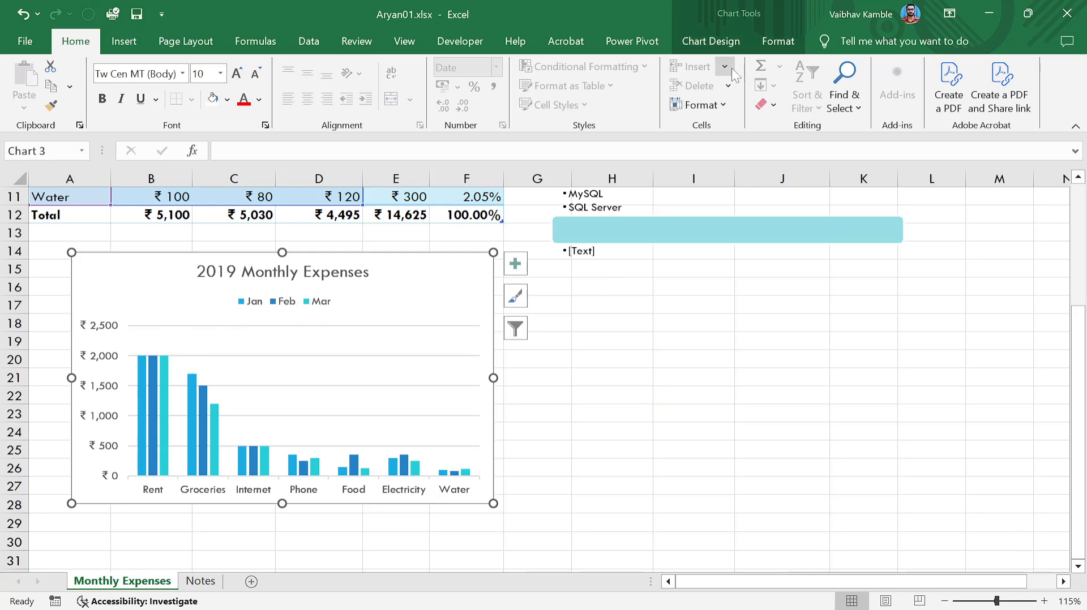
pyautogui.click(768, 45)
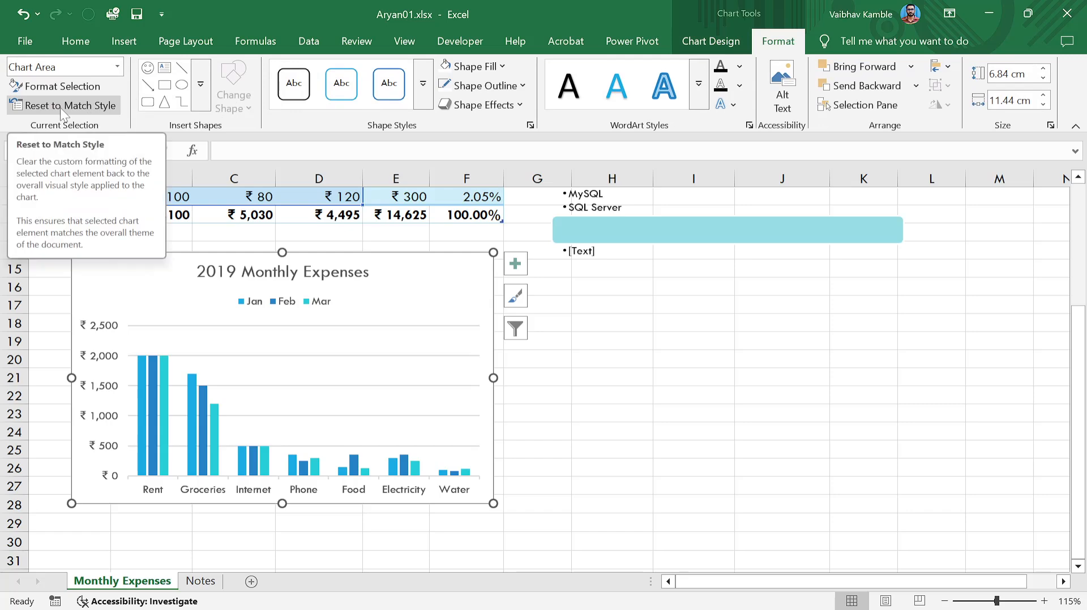
pyautogui.click(711, 41)
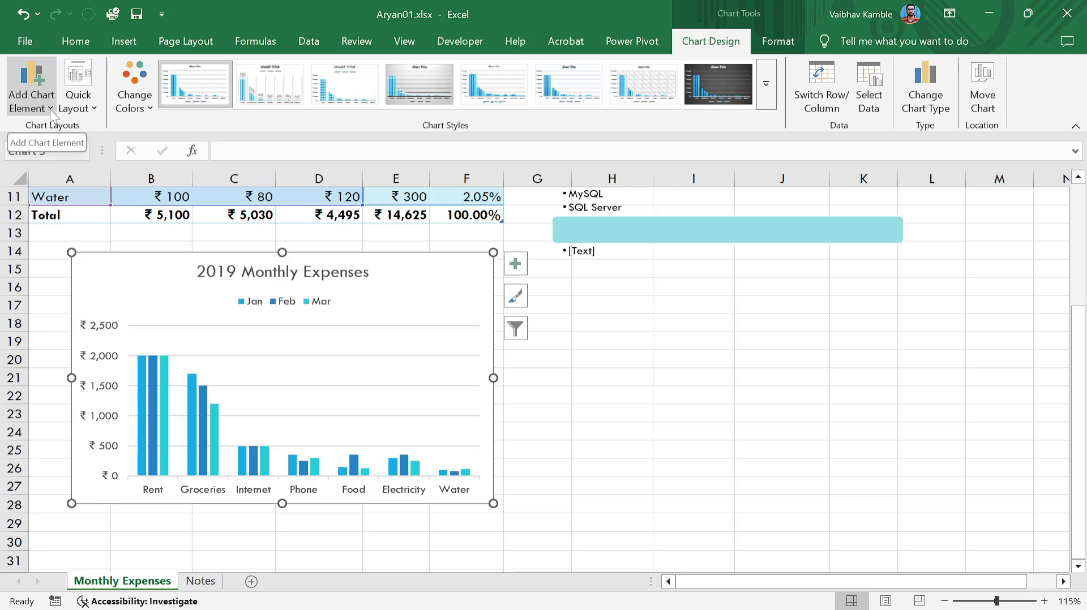
pyautogui.click(863, 104)
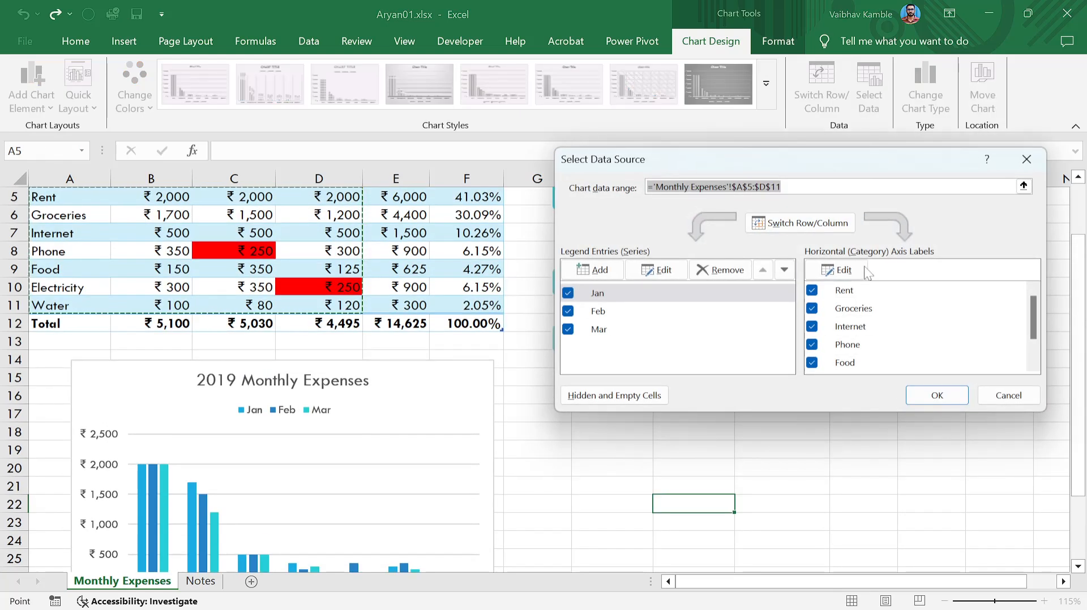
pyautogui.scroll(2, 232, 286)
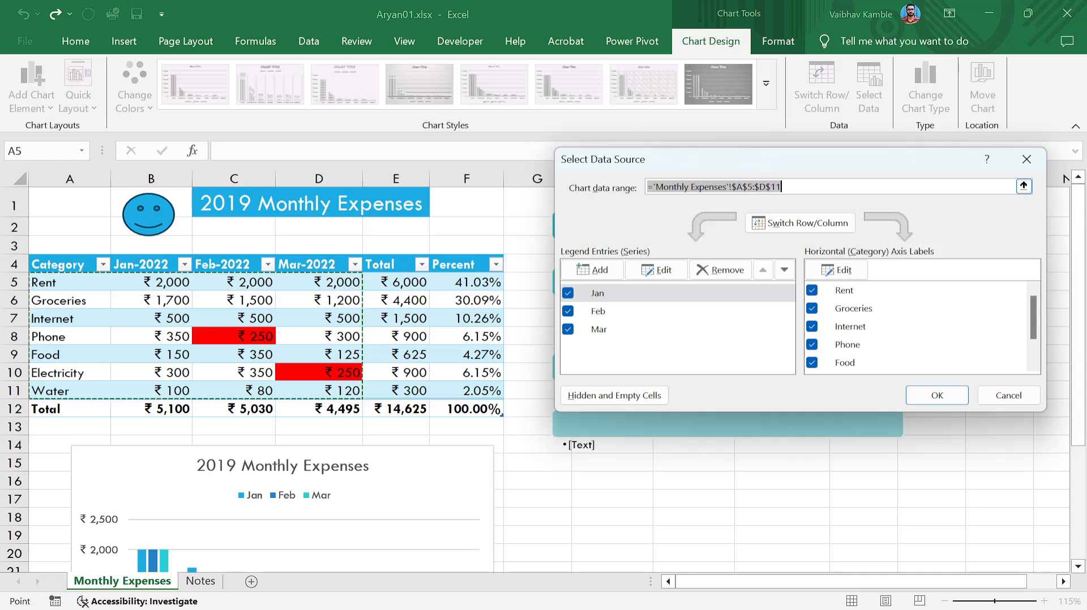
# Reopen the chart's Select Data Source and clear its existing data range.
pyautogui.press('Delete')
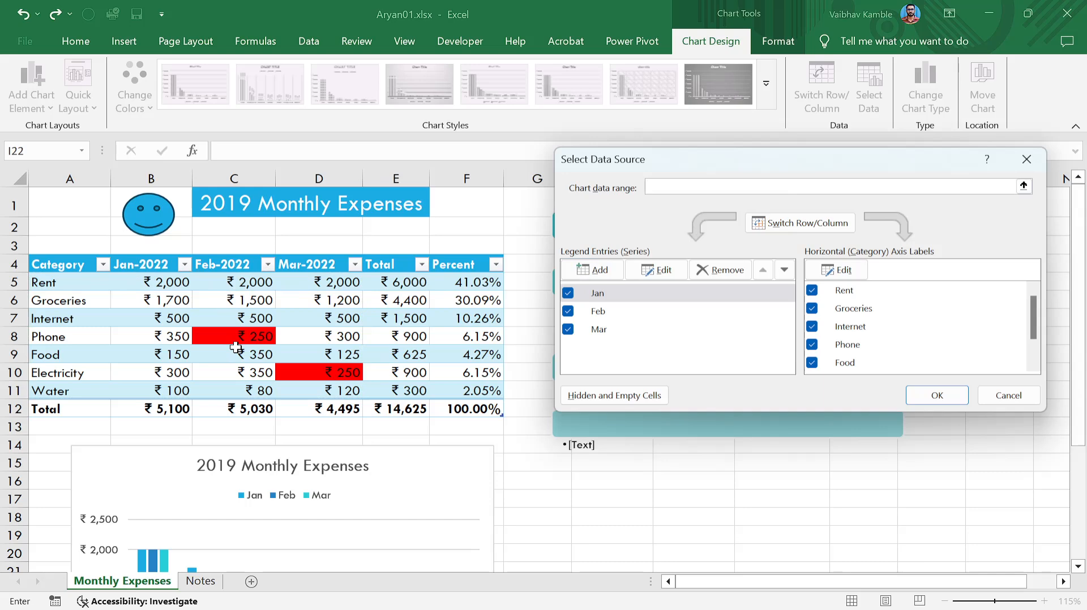
pyautogui.click(1026, 159)
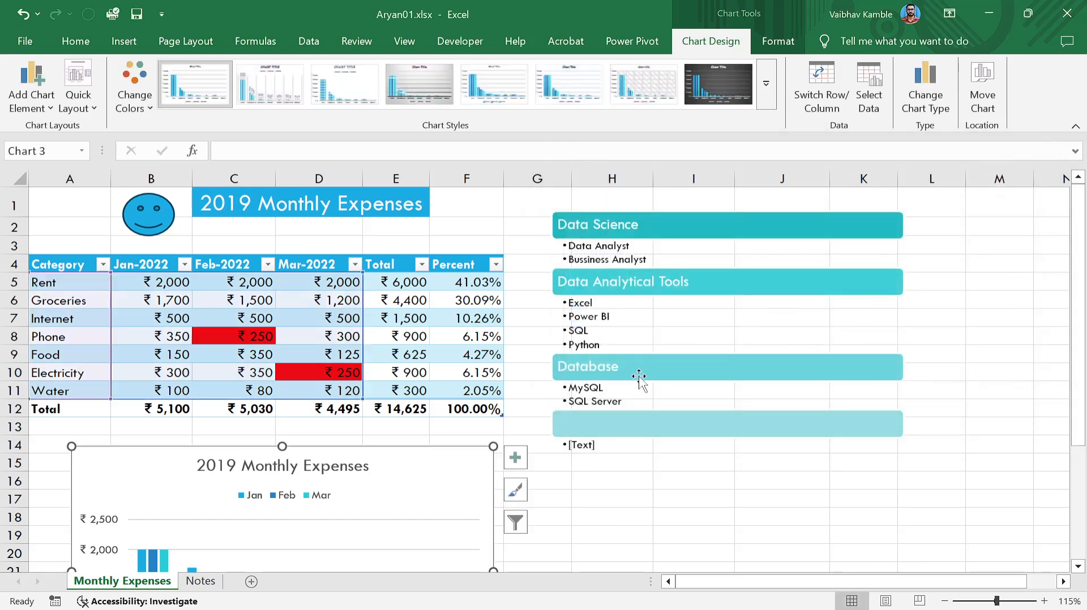
pyautogui.scroll(-3, 498, 265)
pyautogui.click(693, 359)
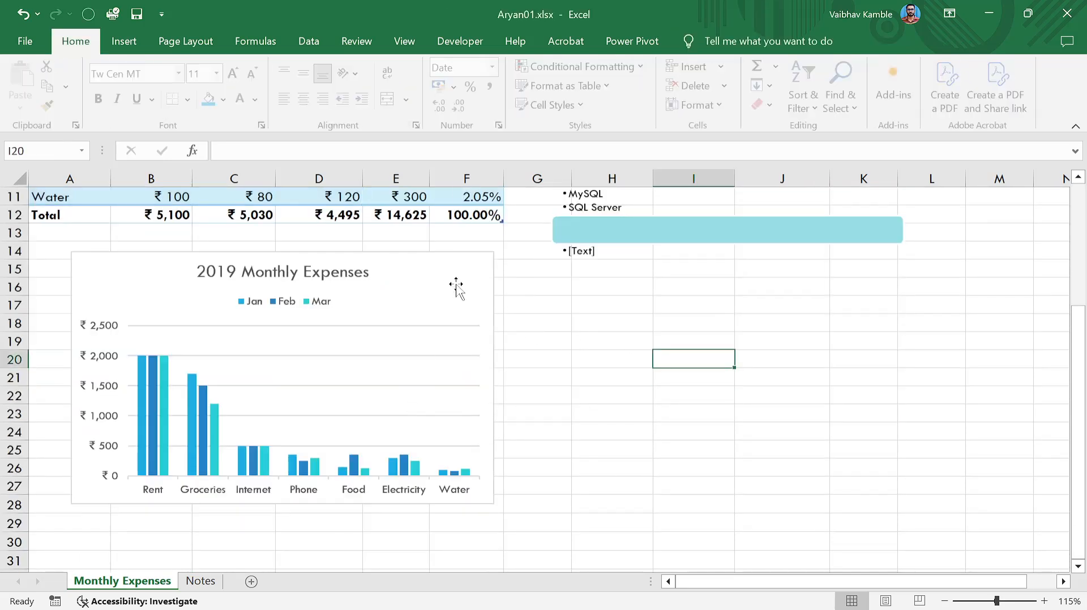
pyautogui.click(445, 278)
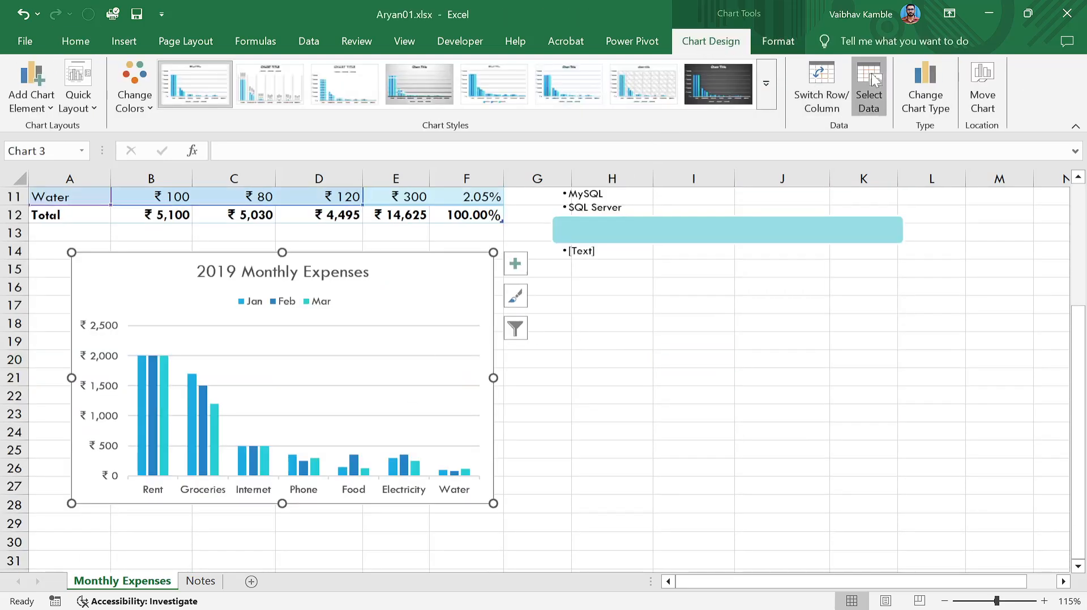
pyautogui.click(870, 79)
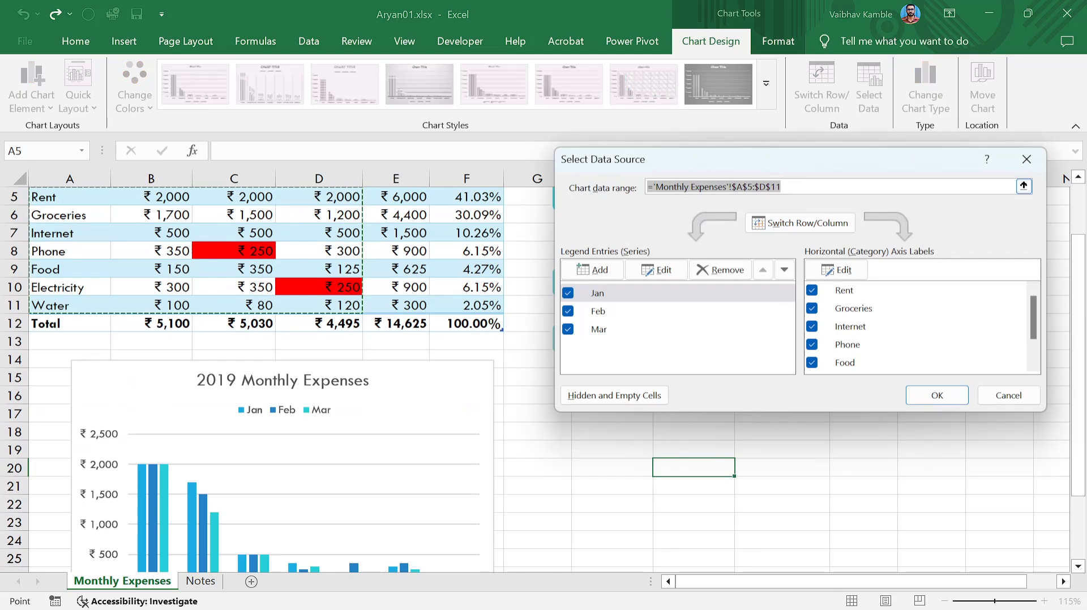
pyautogui.press('BackSpace')
pyautogui.scroll(2, 170, 238)
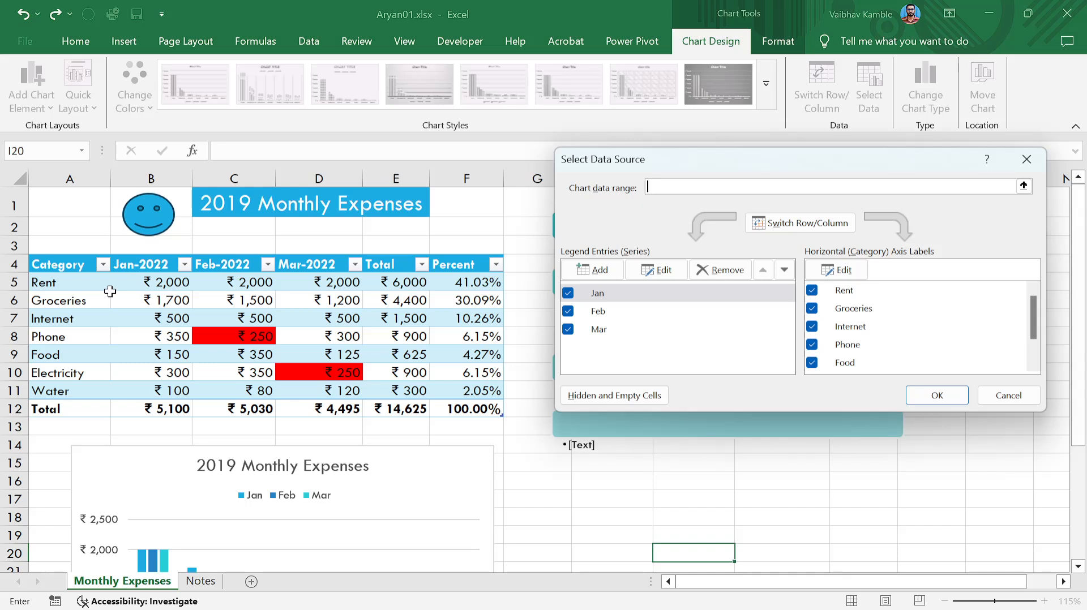
# Set the chart data range to A5:B11,D5:D11 and uncheck Rent in the categories.
pyautogui.moveTo(59, 282); pyautogui.dragTo(148, 384)
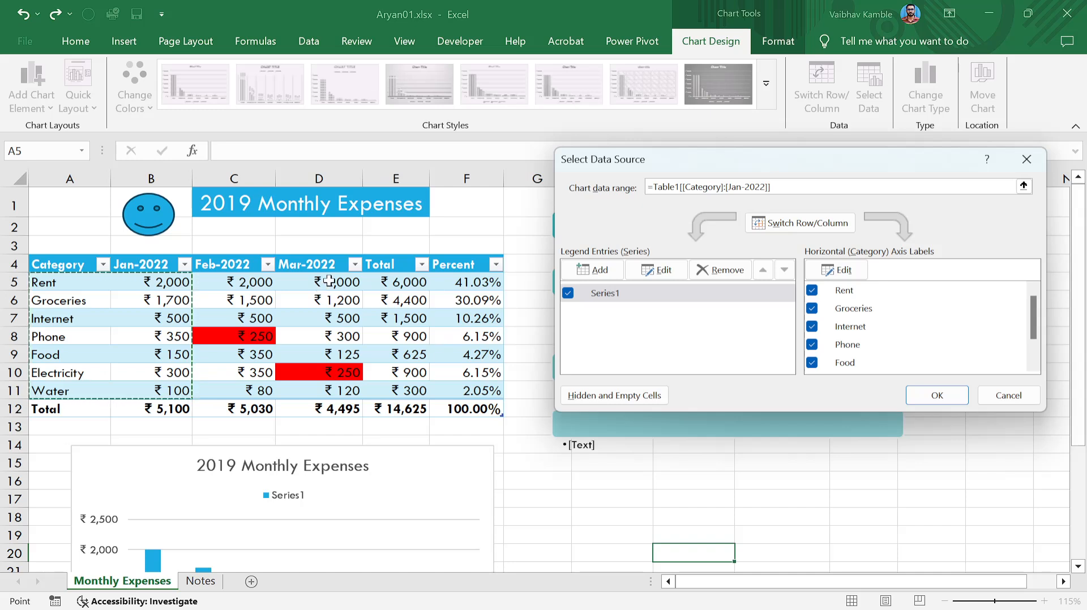
pyautogui.moveTo(329, 281); pyautogui.dragTo(347, 391)
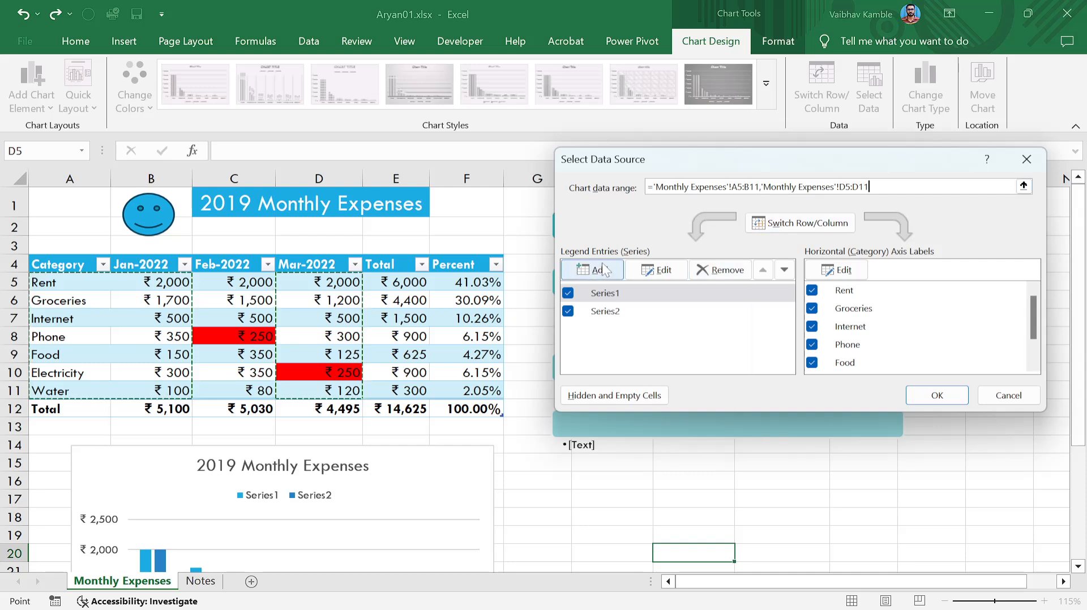
pyautogui.scroll(-1, 823, 323)
pyautogui.scroll(1, 819, 319)
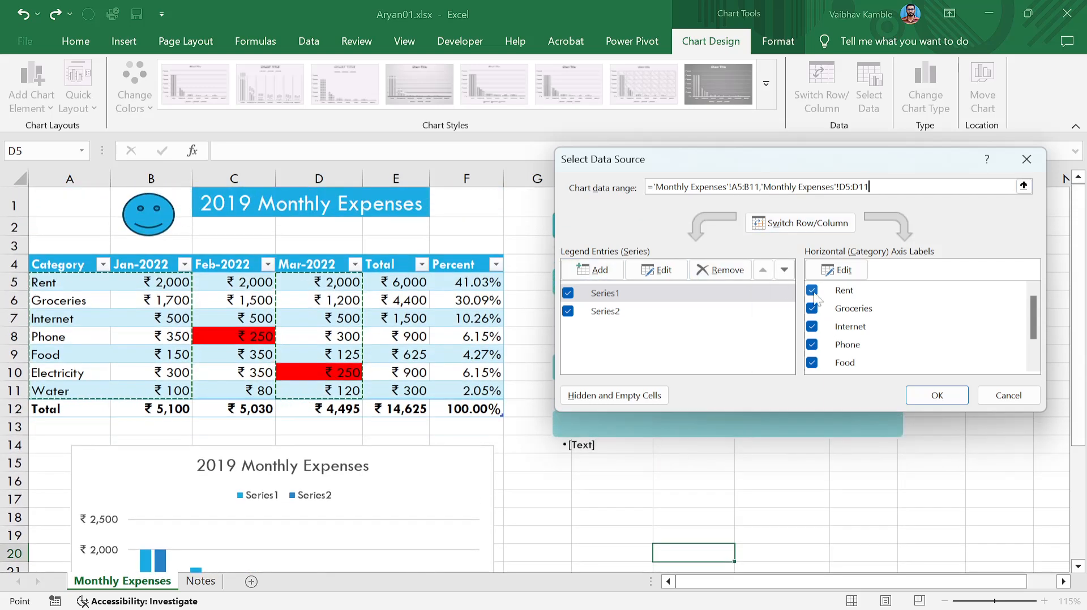
pyautogui.click(816, 294)
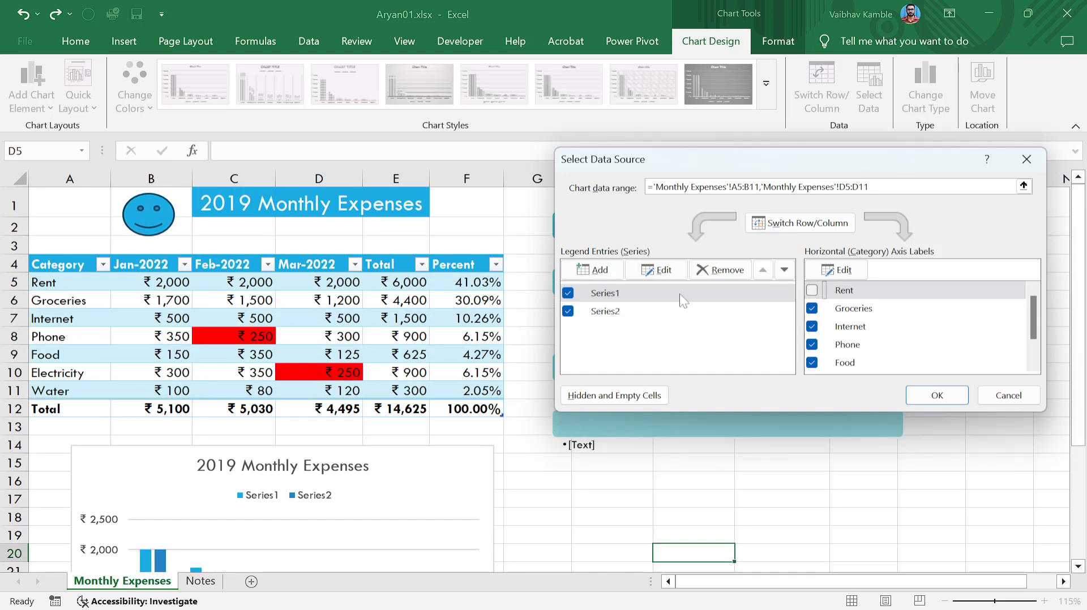
# Name the two series Jan and Mar, then apply the new chart data.
pyautogui.click(604, 295)
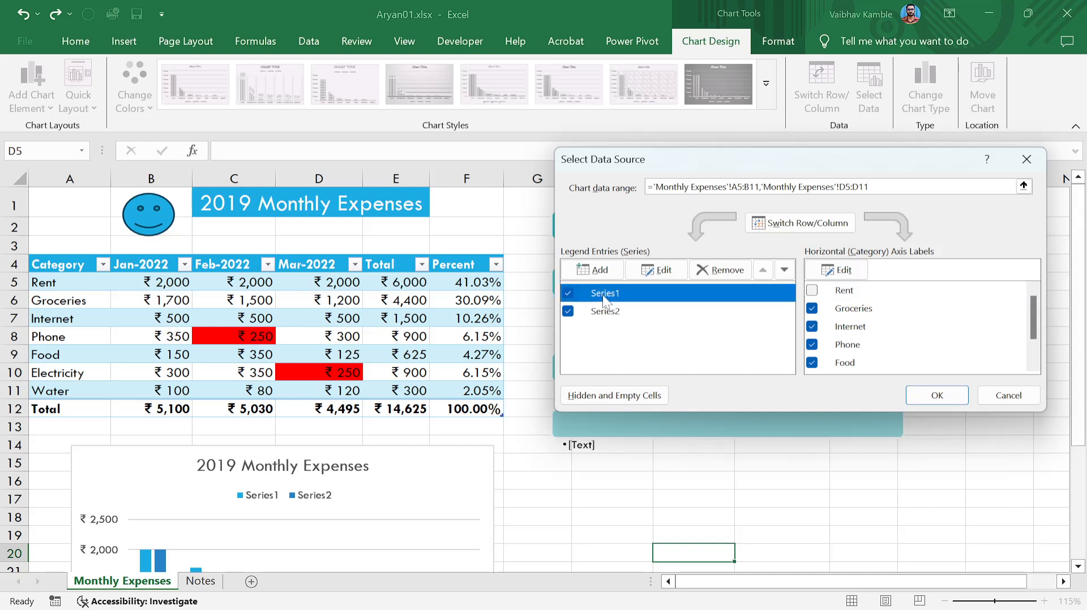
pyautogui.click(658, 271)
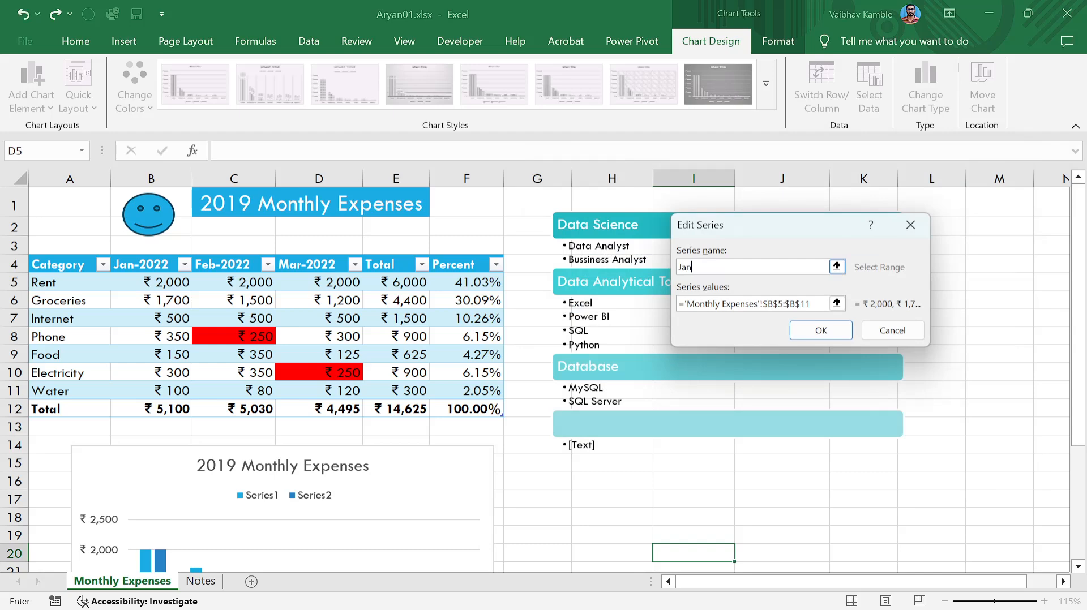
pyautogui.click(791, 331)
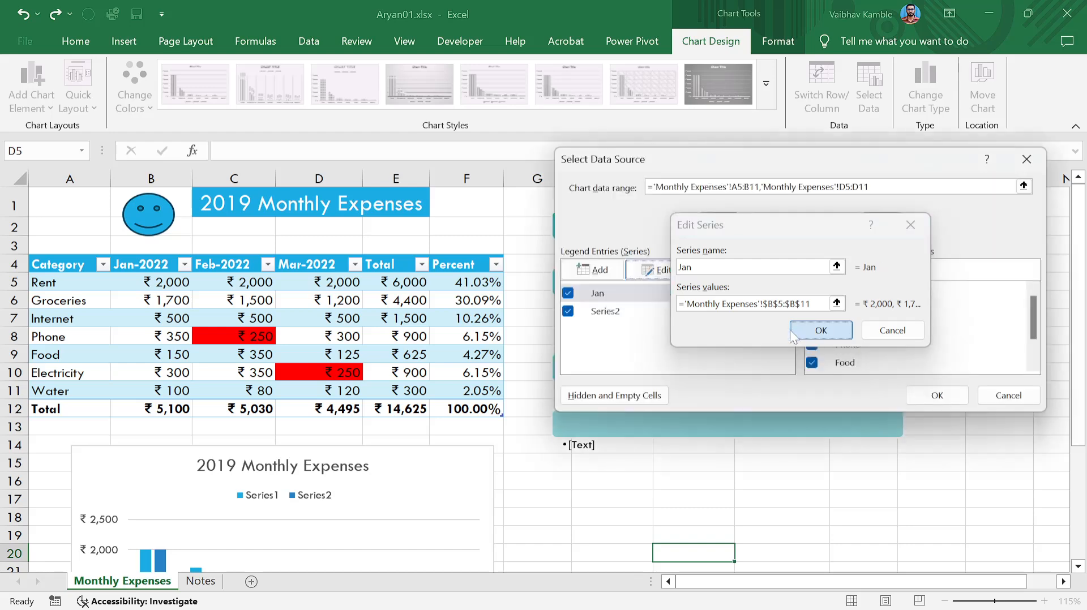
pyautogui.click(647, 271)
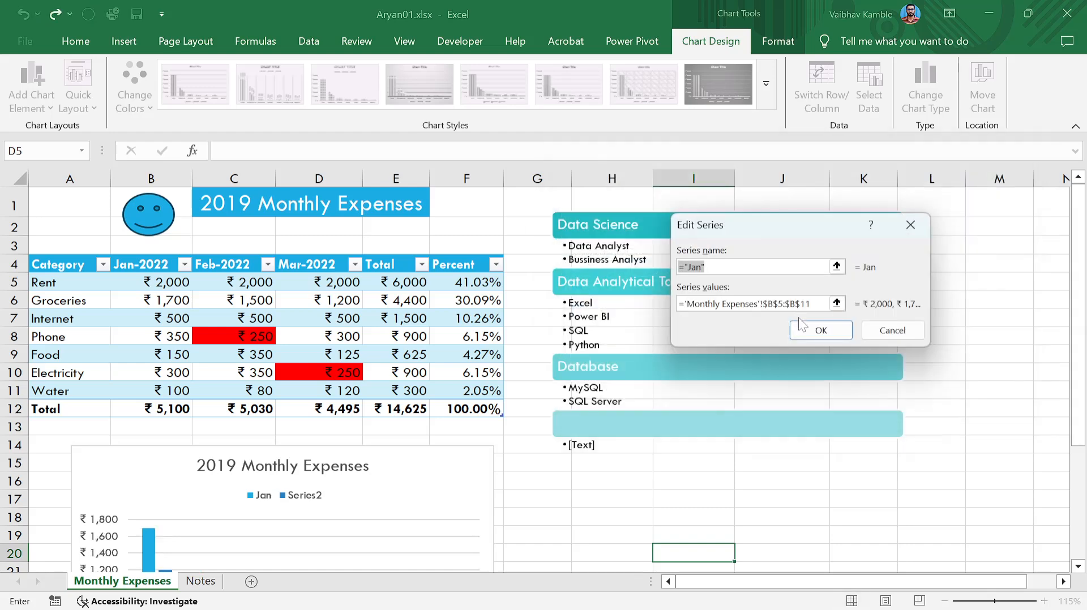
pyautogui.click(821, 330)
pyautogui.click(604, 311)
pyautogui.click(657, 271)
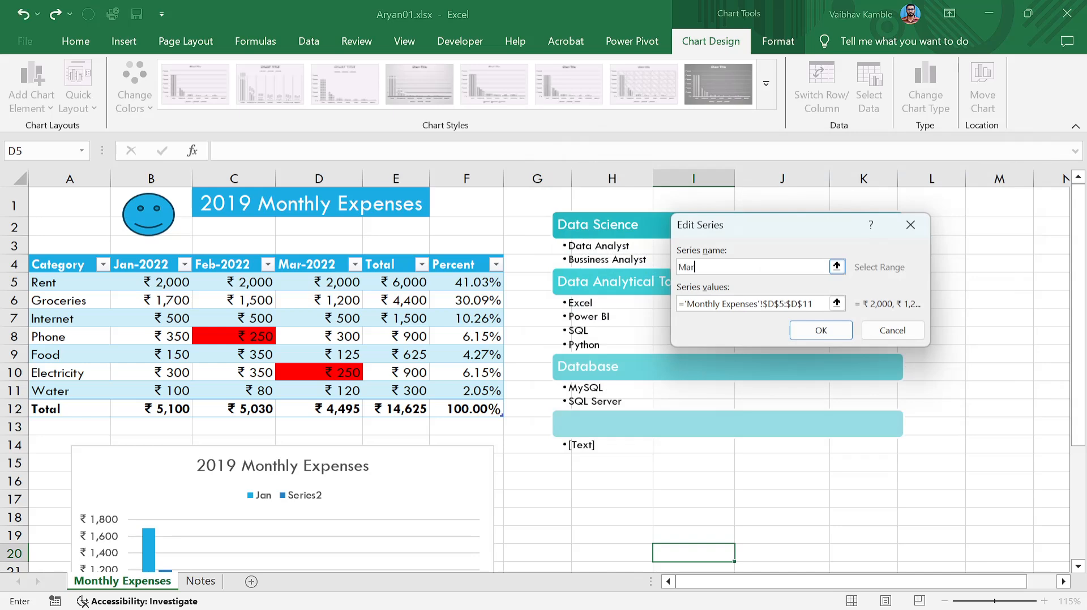
pyautogui.write('Marr')
pyautogui.press('BackSpace')
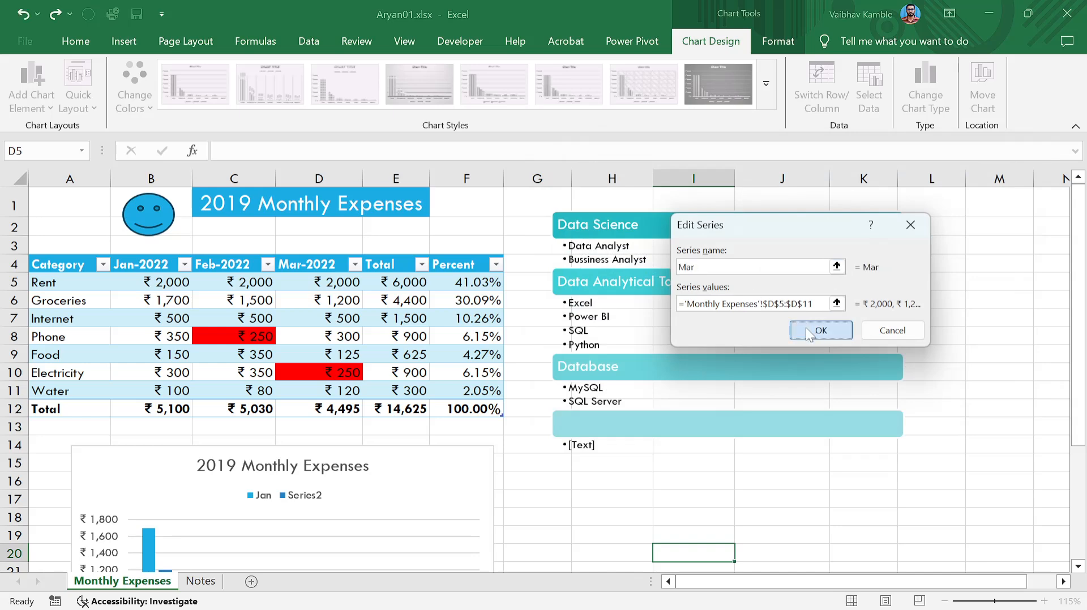
pyautogui.click(806, 328)
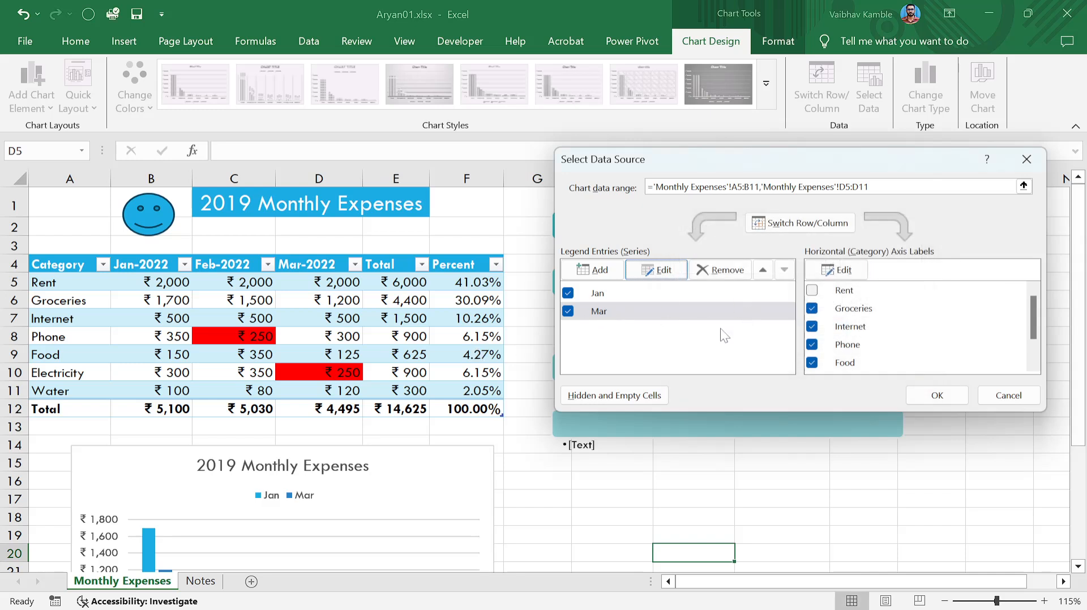
pyautogui.scroll(-1, 874, 345)
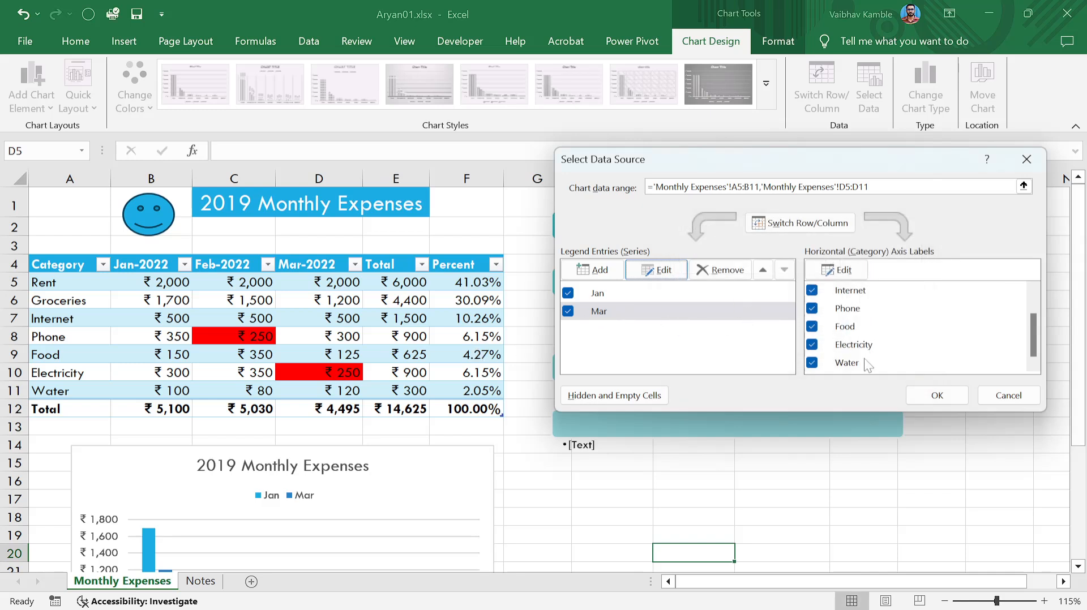
pyautogui.scroll(1, 865, 362)
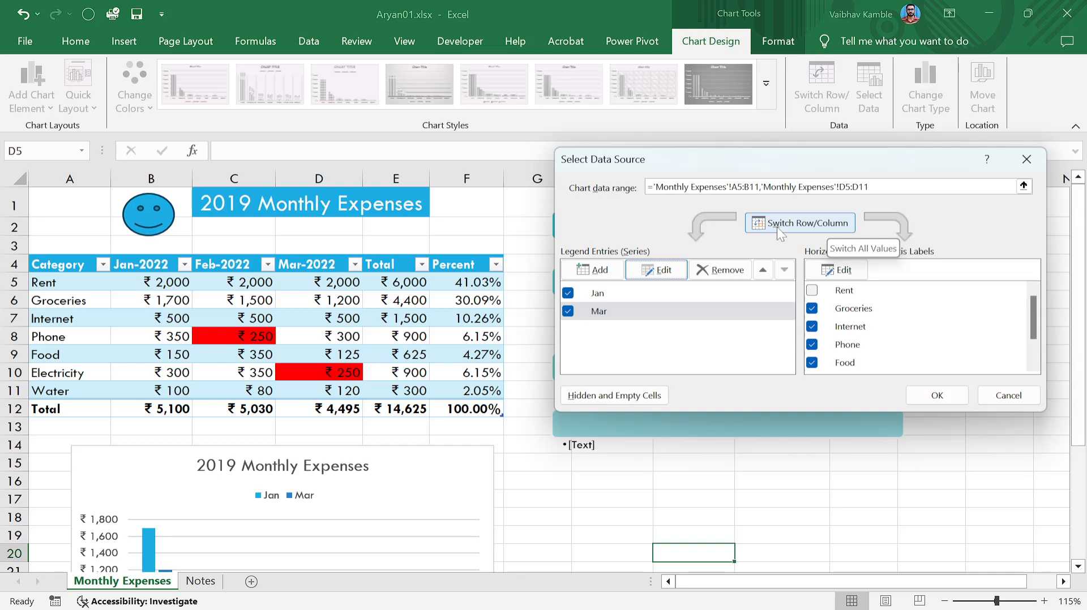
pyautogui.click(949, 400)
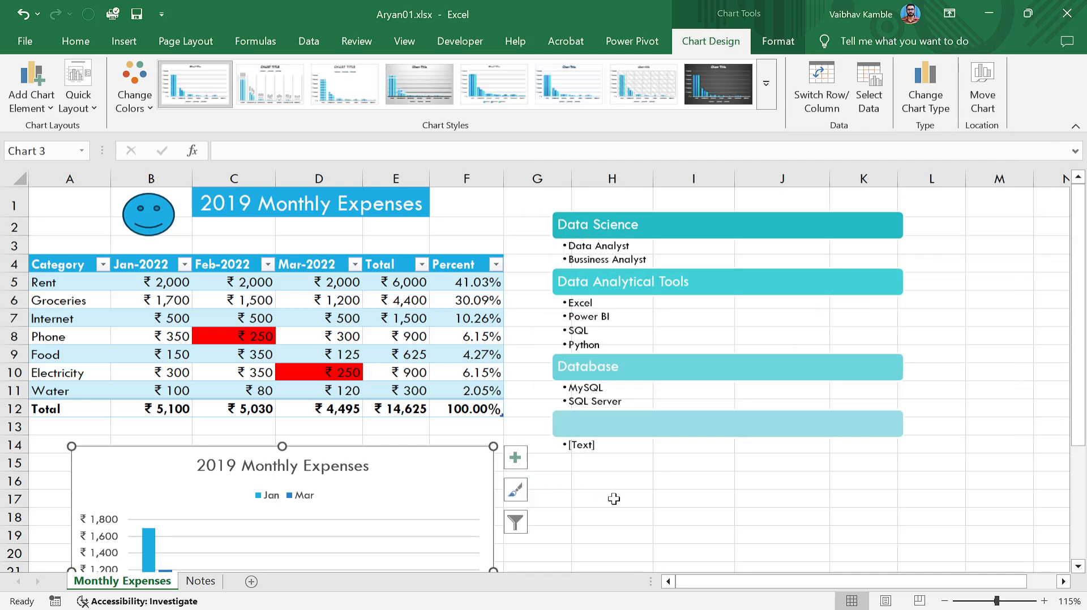
# Switch the chart's rows and columns in Select Data Source so categories become series.
pyautogui.scroll(-3, 614, 499)
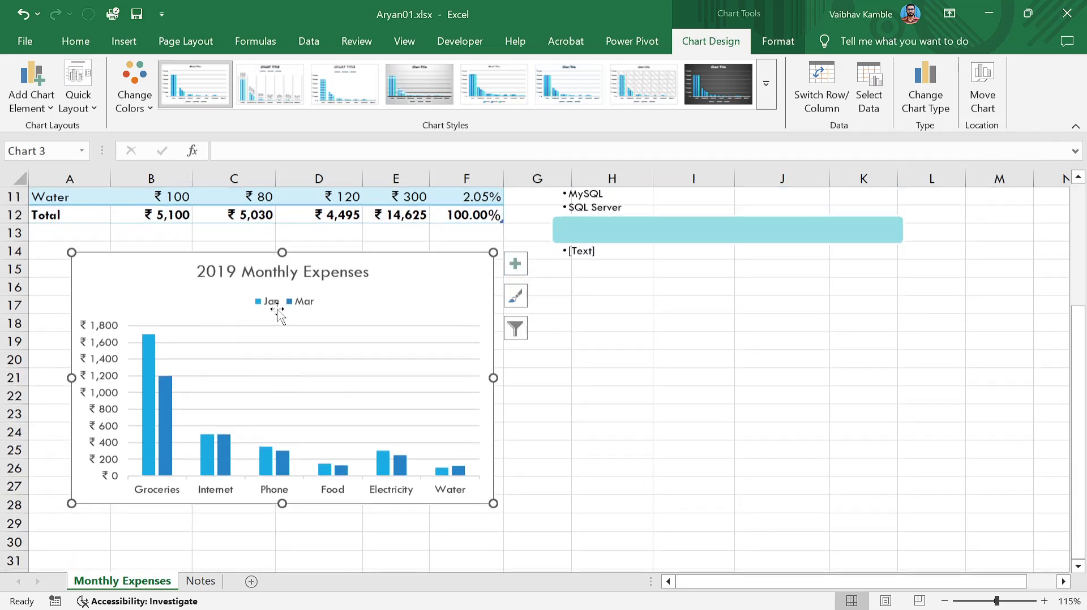
pyautogui.moveTo(167, 476)
pyautogui.click(875, 103)
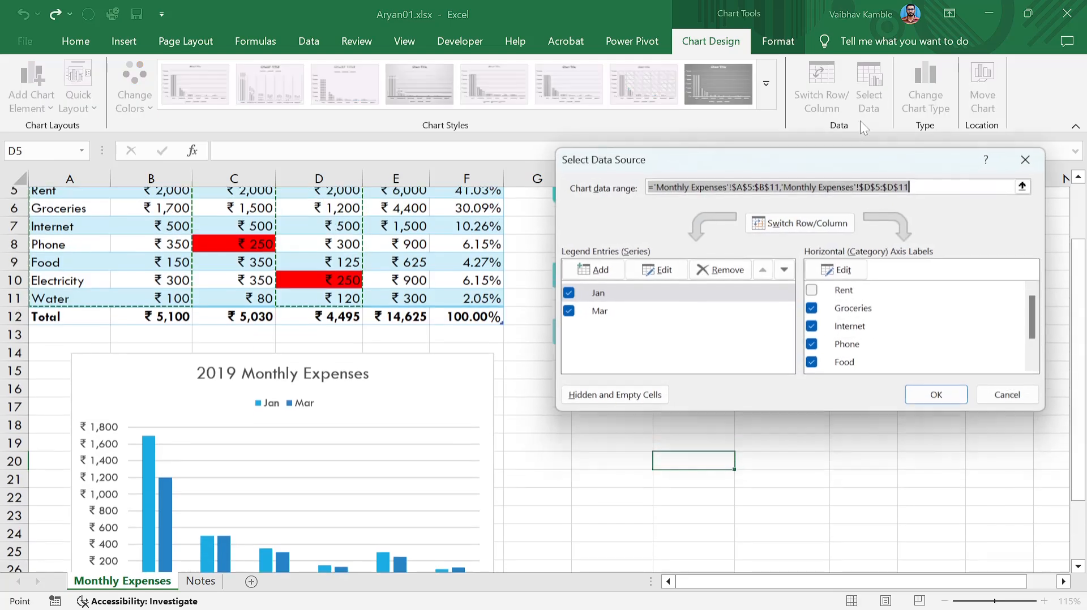
pyautogui.click(817, 223)
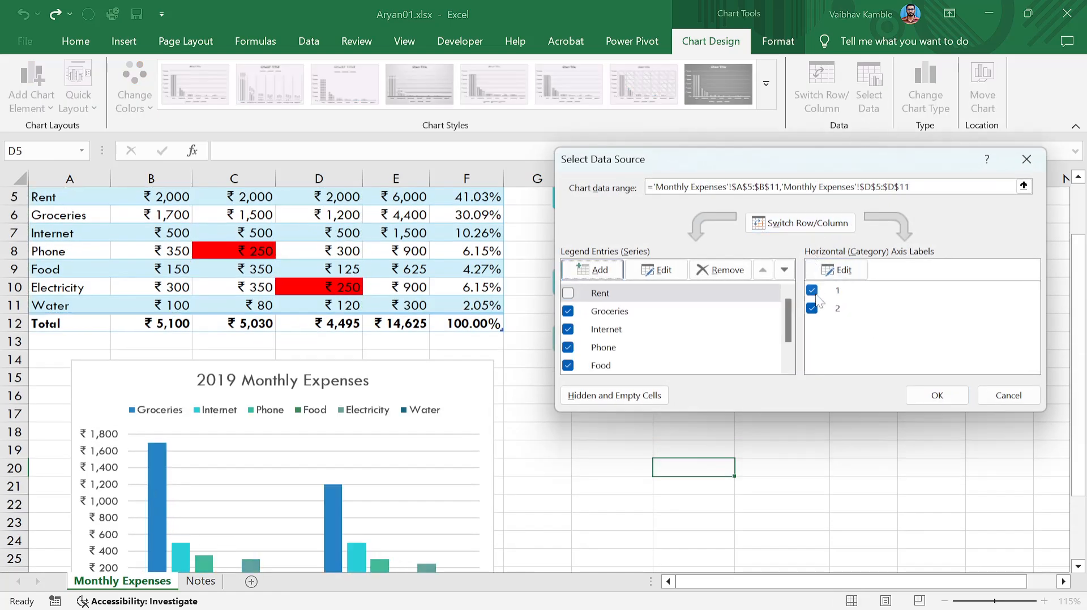
pyautogui.click(940, 395)
pyautogui.scroll(-3, 538, 407)
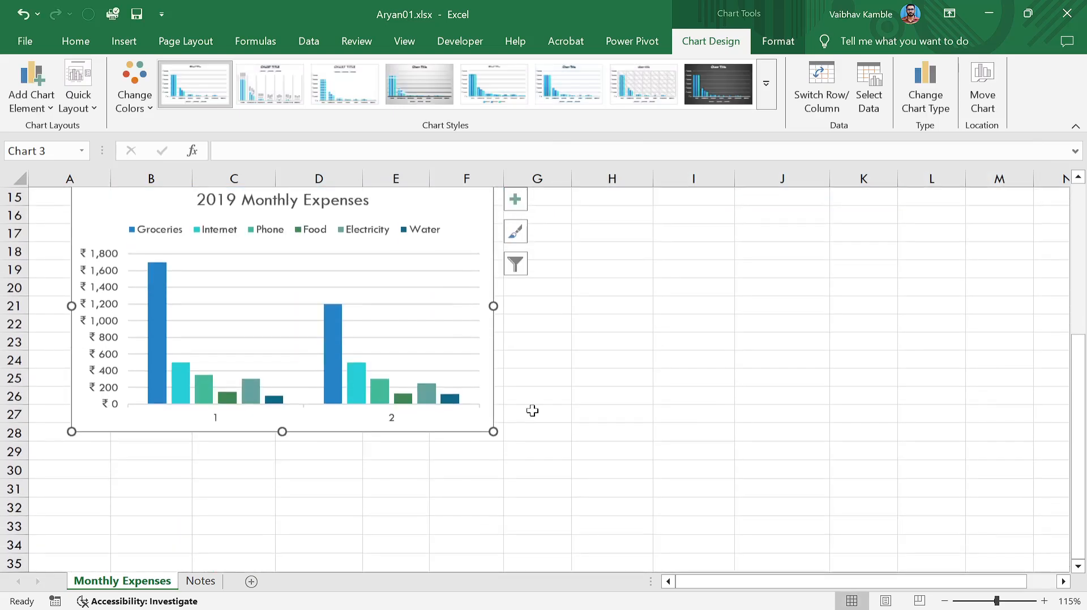
pyautogui.scroll(2, 300, 419)
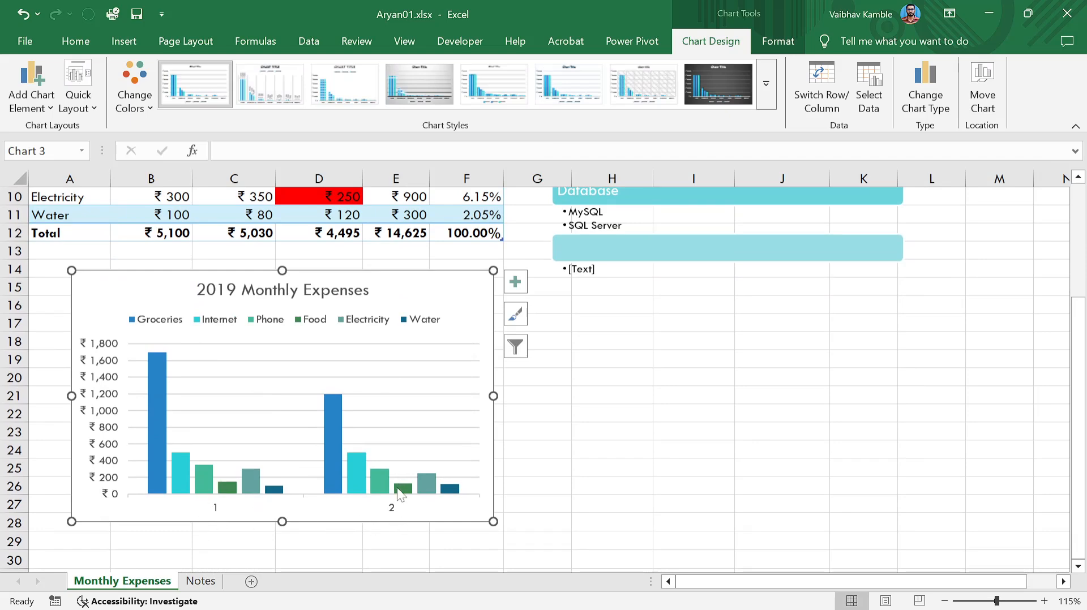
# Review the chart filters listing Groceries through Water, then reselect the chart.
pyautogui.click(516, 348)
pyautogui.scroll(-1, 594, 416)
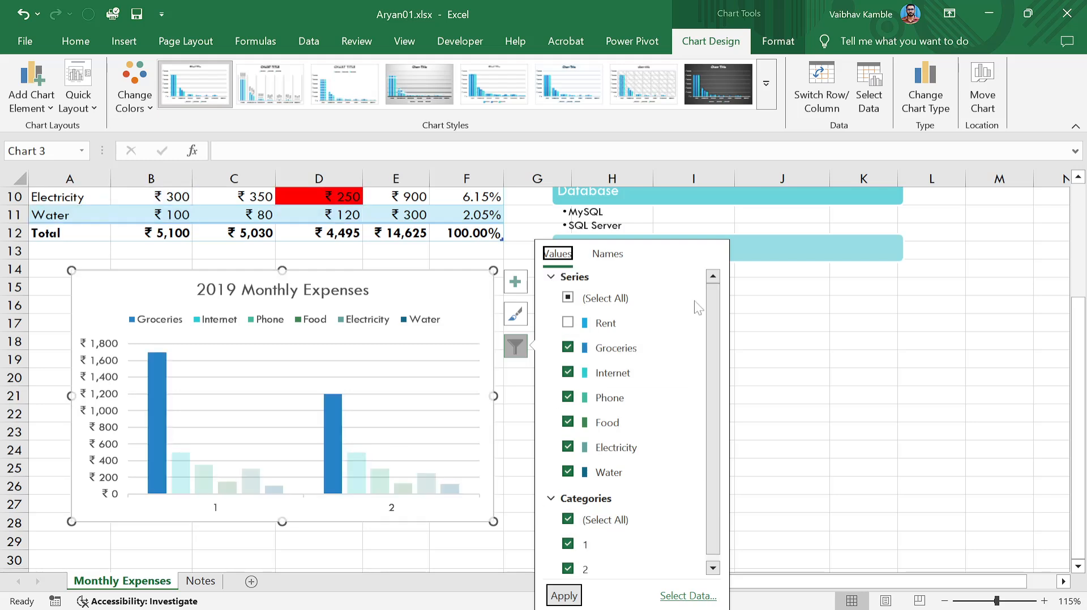
pyautogui.click(770, 341)
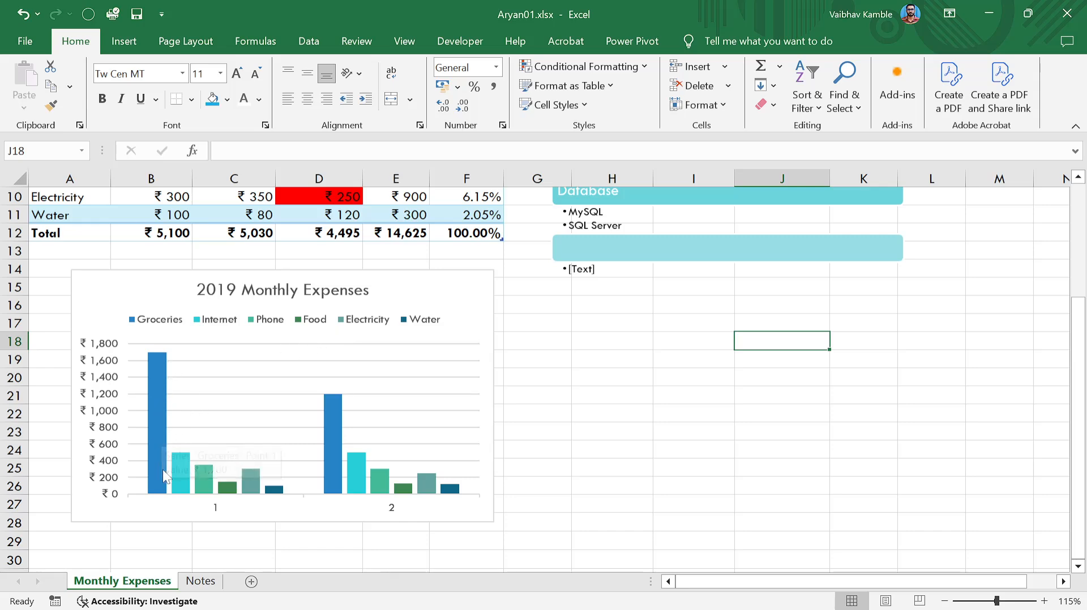
pyautogui.moveTo(162, 432)
pyautogui.scroll(3, 622, 280)
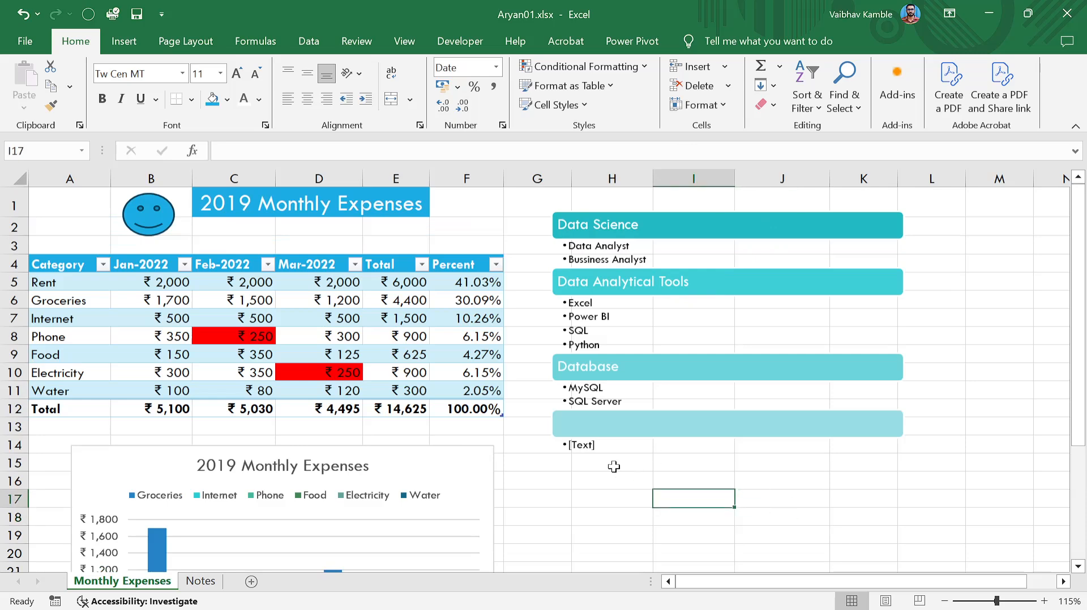
pyautogui.scroll(-3, 537, 419)
pyautogui.click(449, 274)
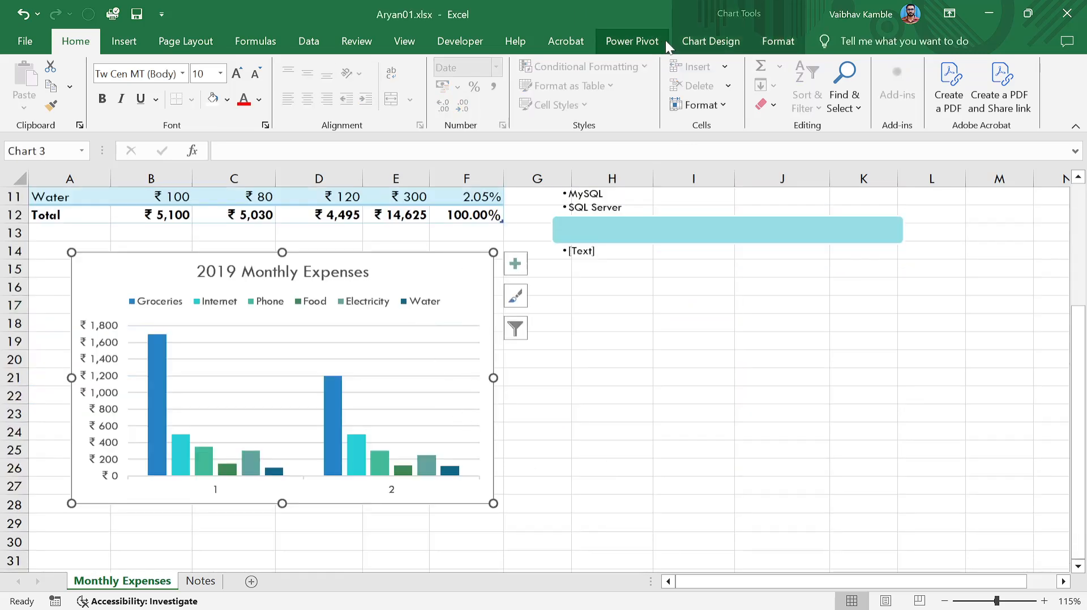
pyautogui.click(685, 39)
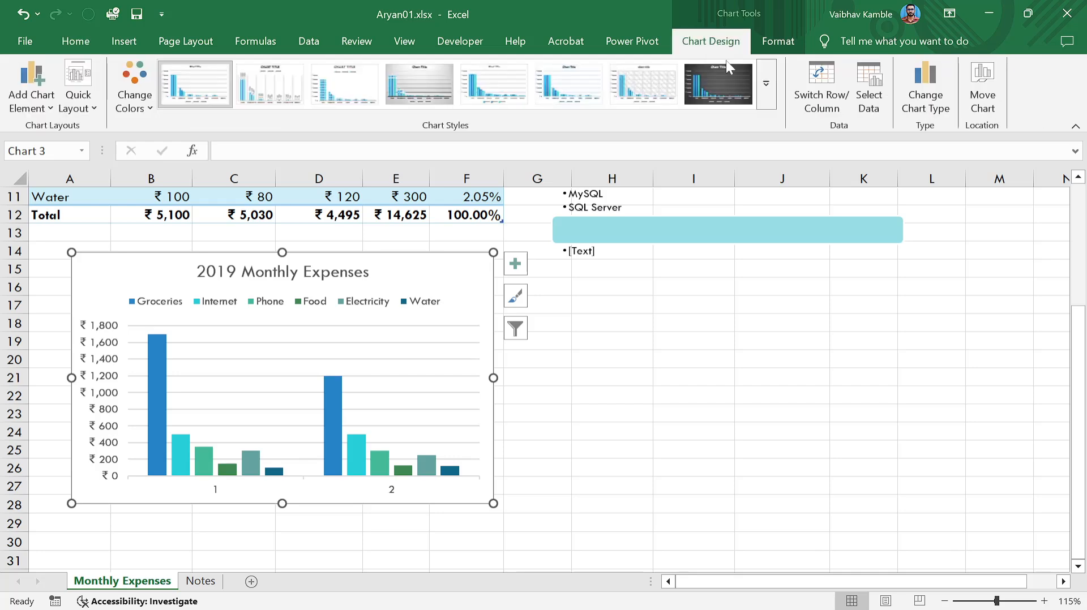
pyautogui.click(817, 97)
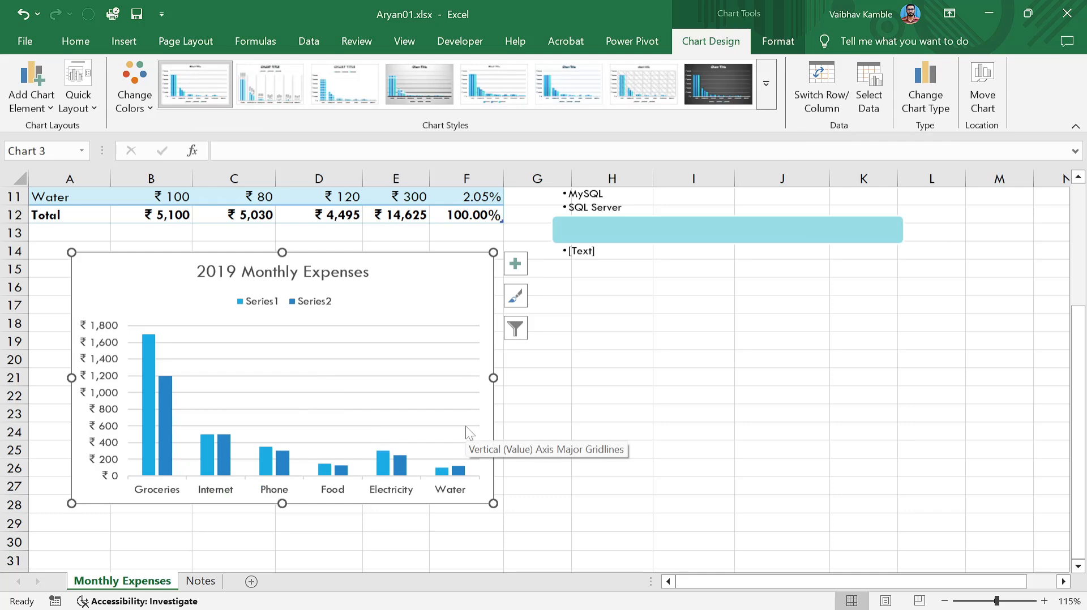
pyautogui.click(648, 391)
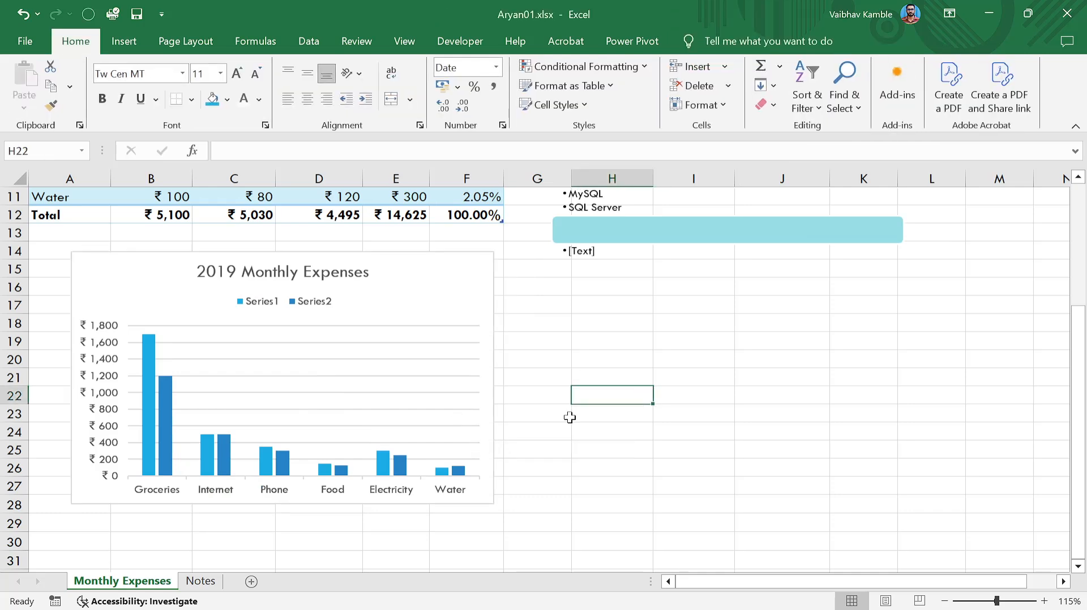
pyautogui.scroll(4, 570, 419)
pyautogui.scroll(-2, 424, 381)
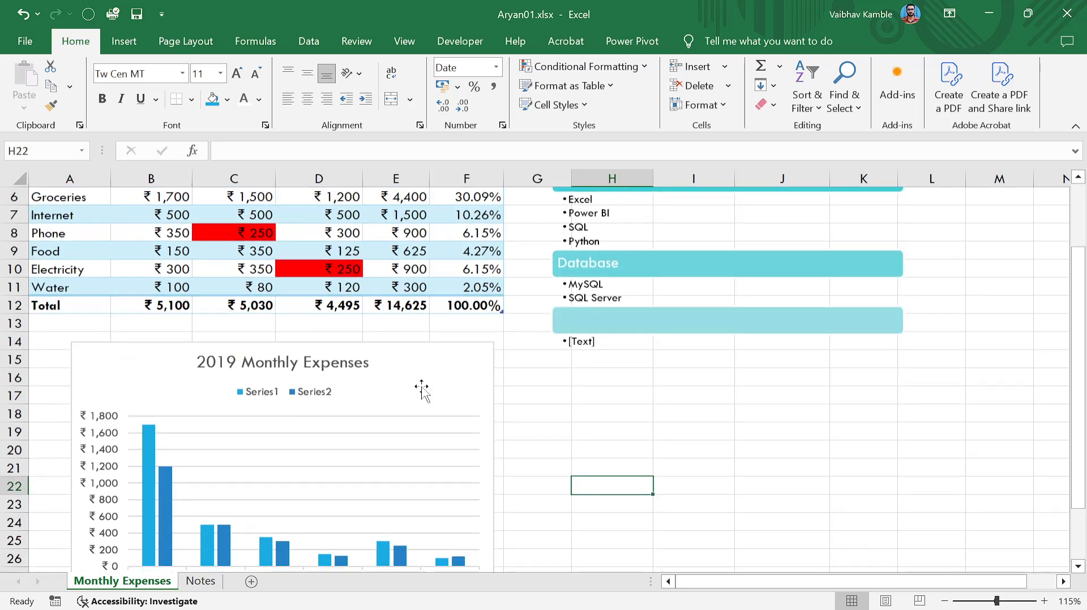
pyautogui.scroll(-3, 453, 396)
pyautogui.scroll(5, 614, 407)
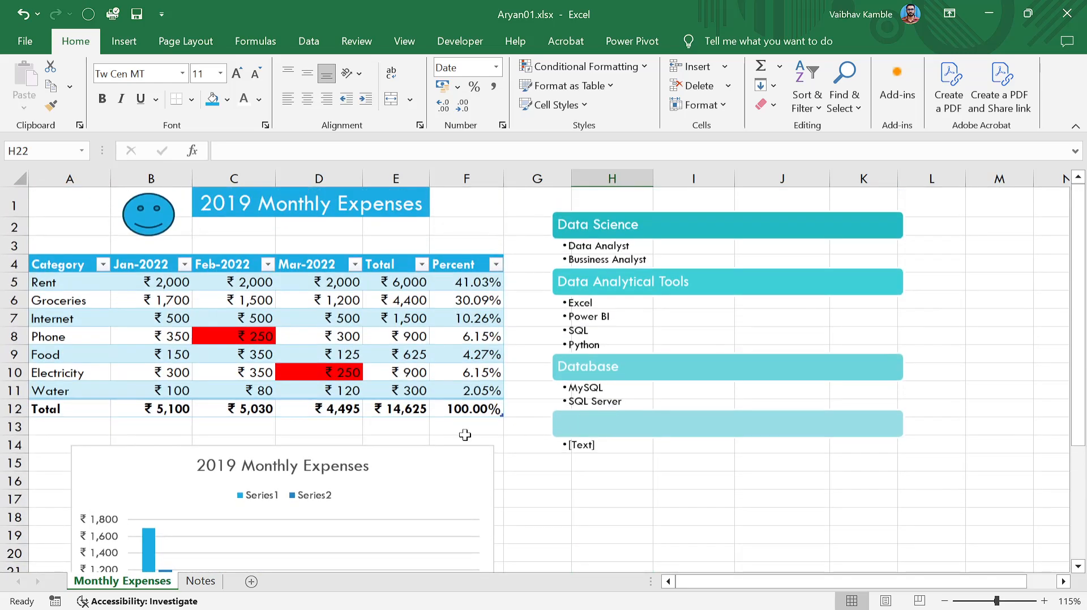
pyautogui.scroll(-2, 465, 434)
pyautogui.click(399, 360)
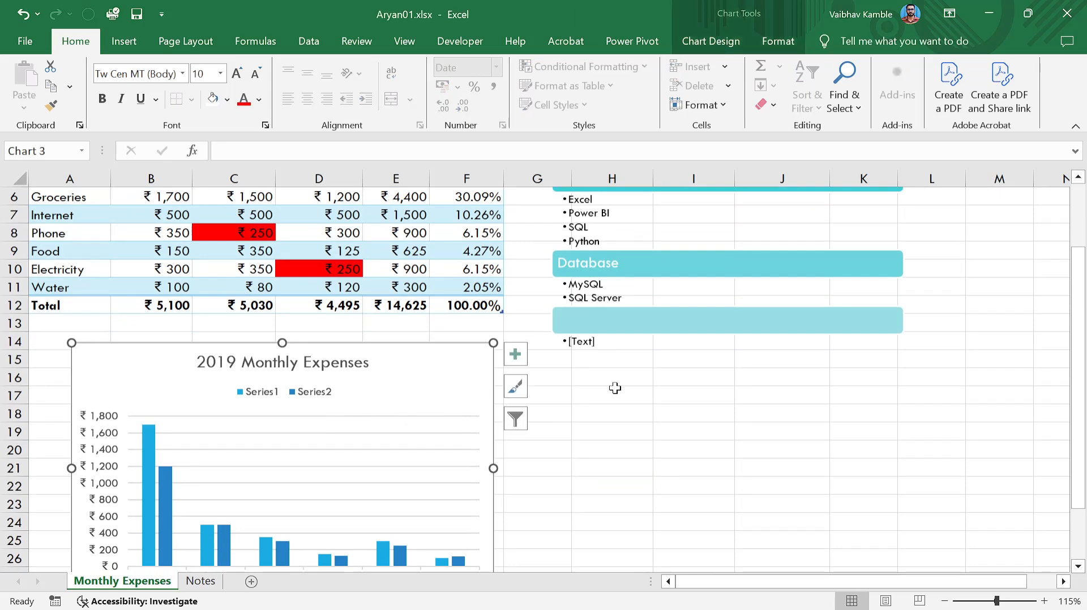
pyautogui.scroll(-2, 566, 388)
pyautogui.scroll(4, 524, 387)
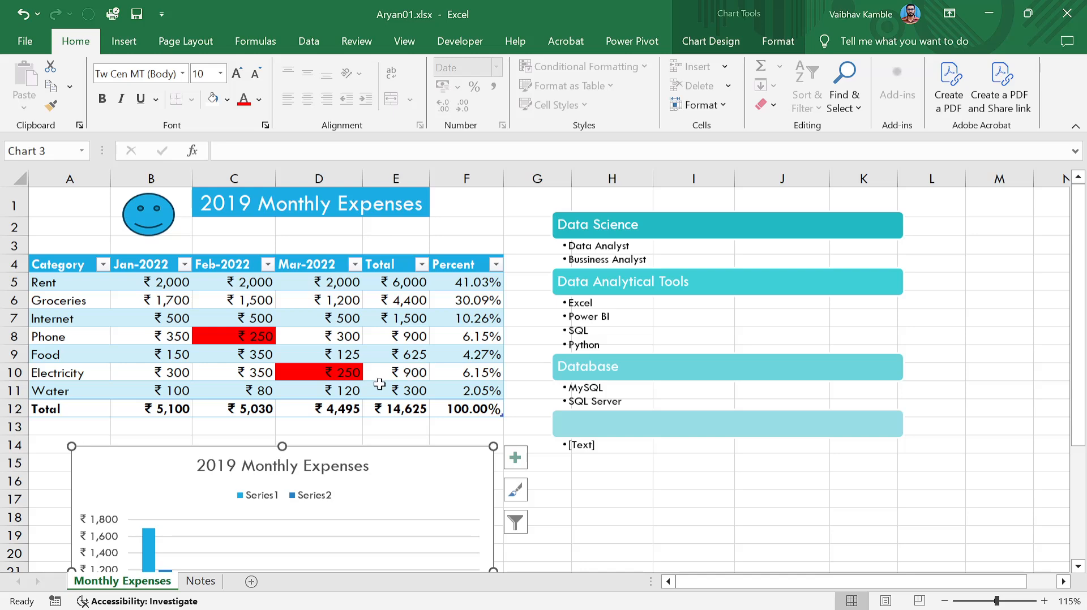
pyautogui.scroll(-2, 362, 487)
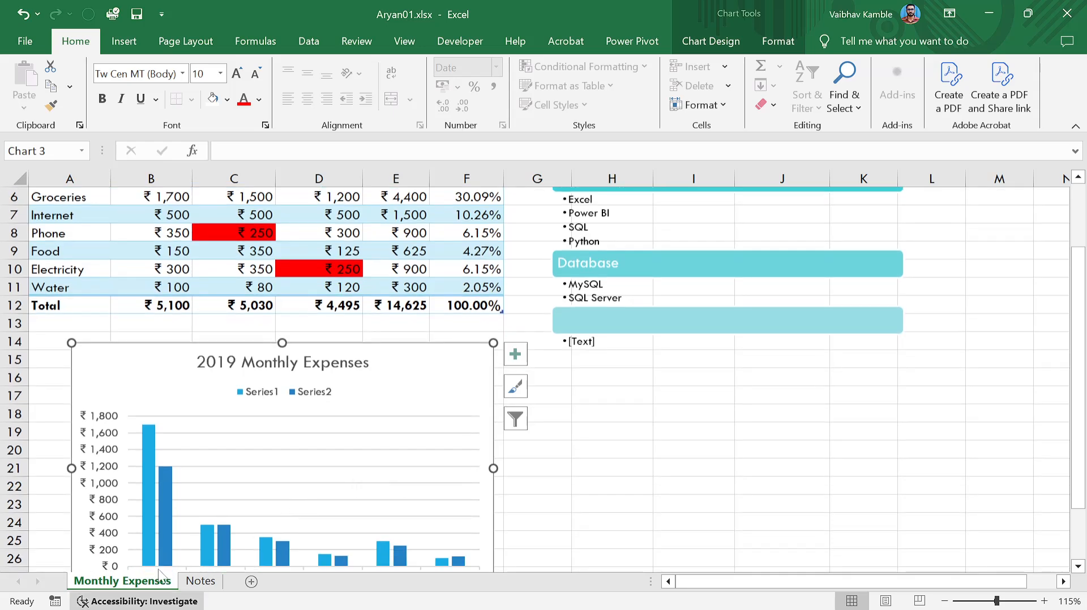
# Open Move Chart for the expenses chart, then cancel without moving it.
pyautogui.rightClick(443, 359)
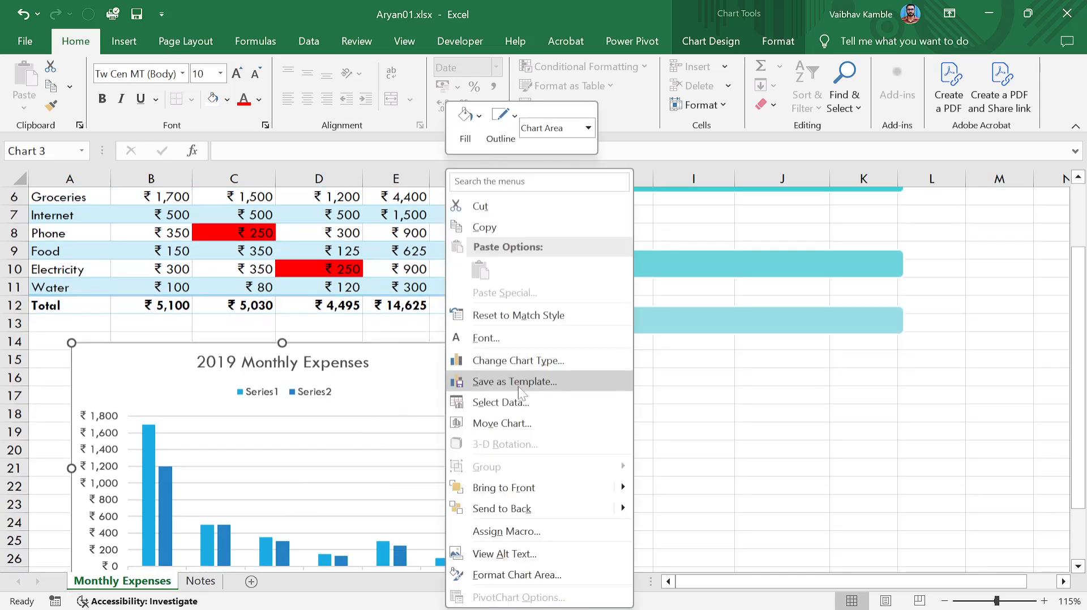
pyautogui.press('Escape')
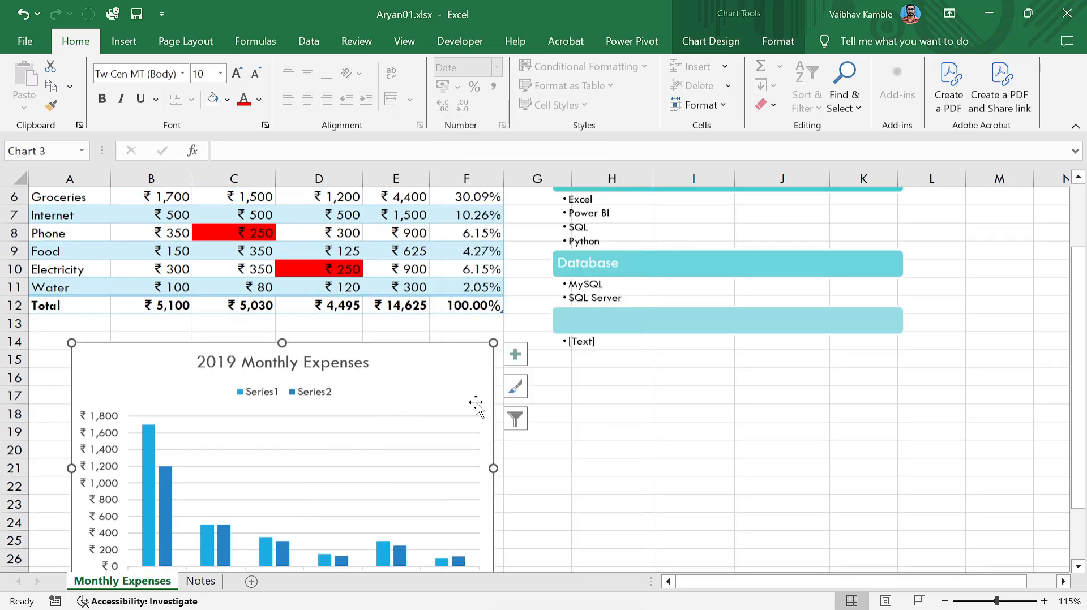
pyautogui.rightClick(472, 395)
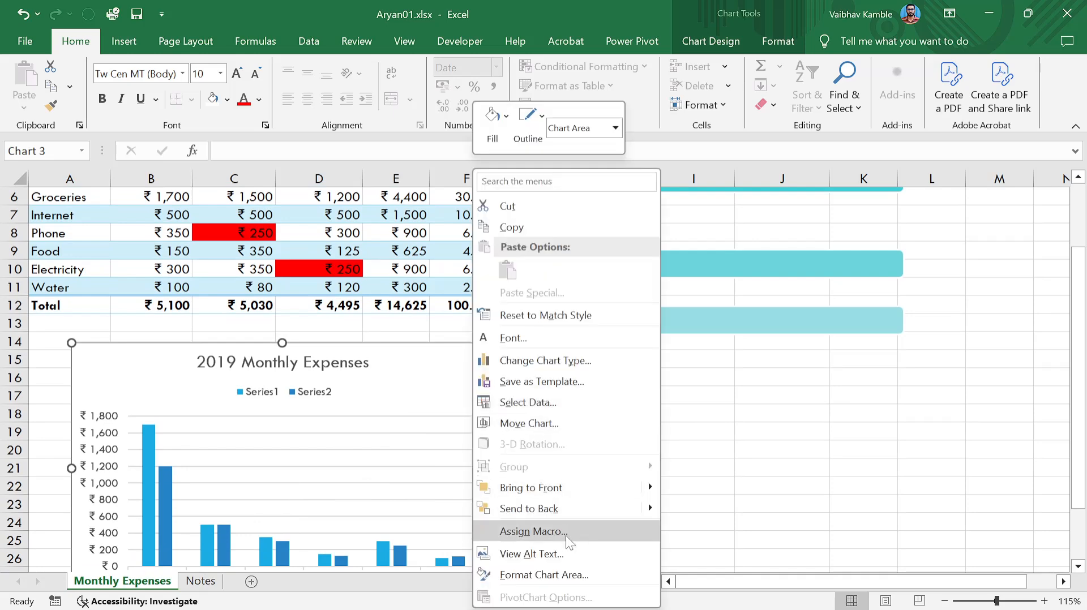
pyautogui.click(550, 422)
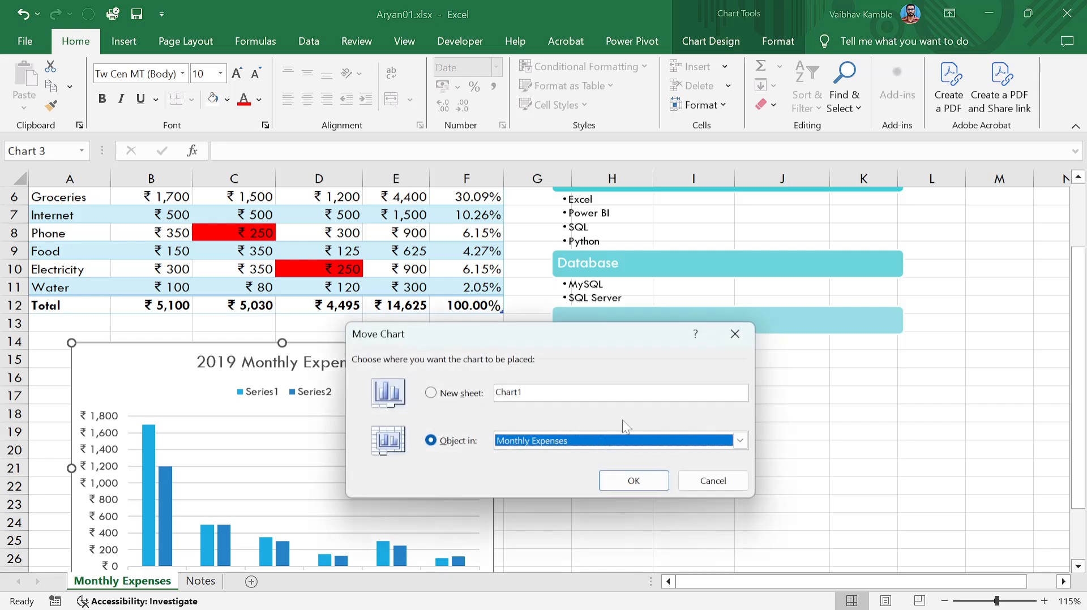
pyautogui.click(740, 440)
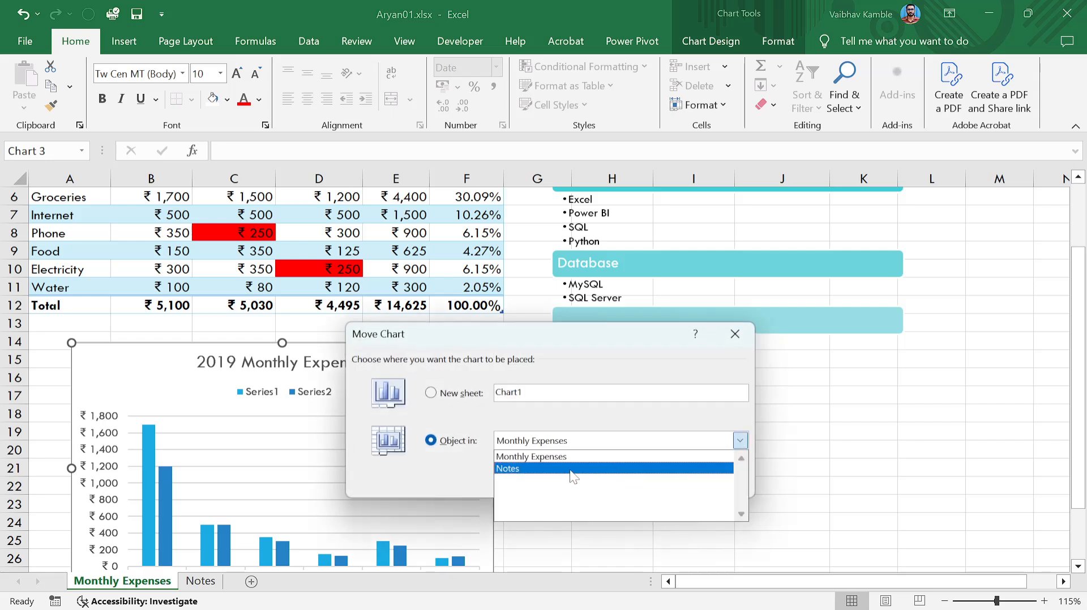
pyautogui.click(619, 410)
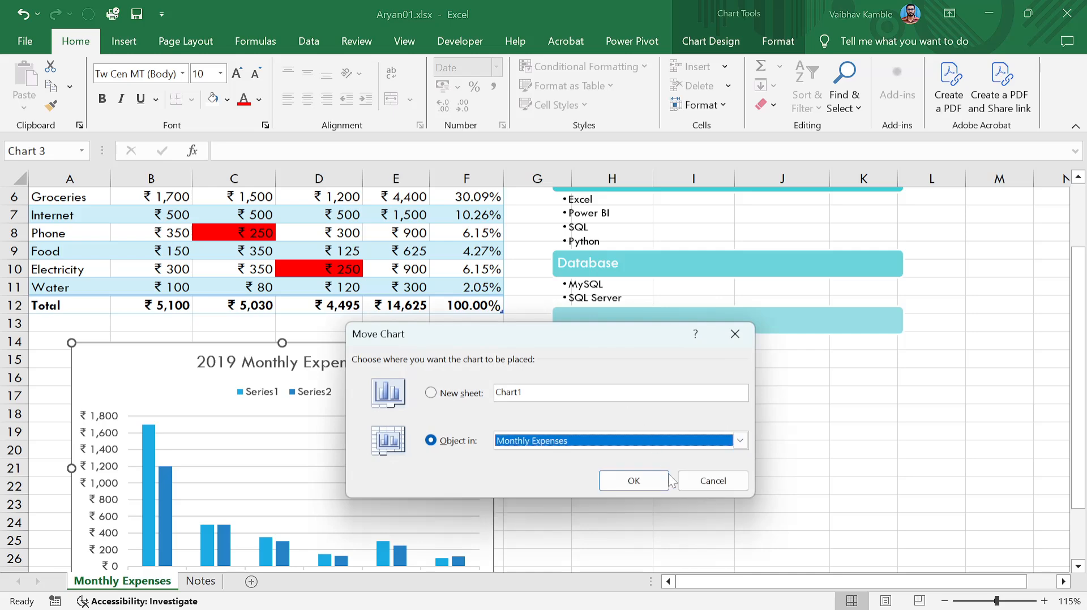
pyautogui.click(696, 487)
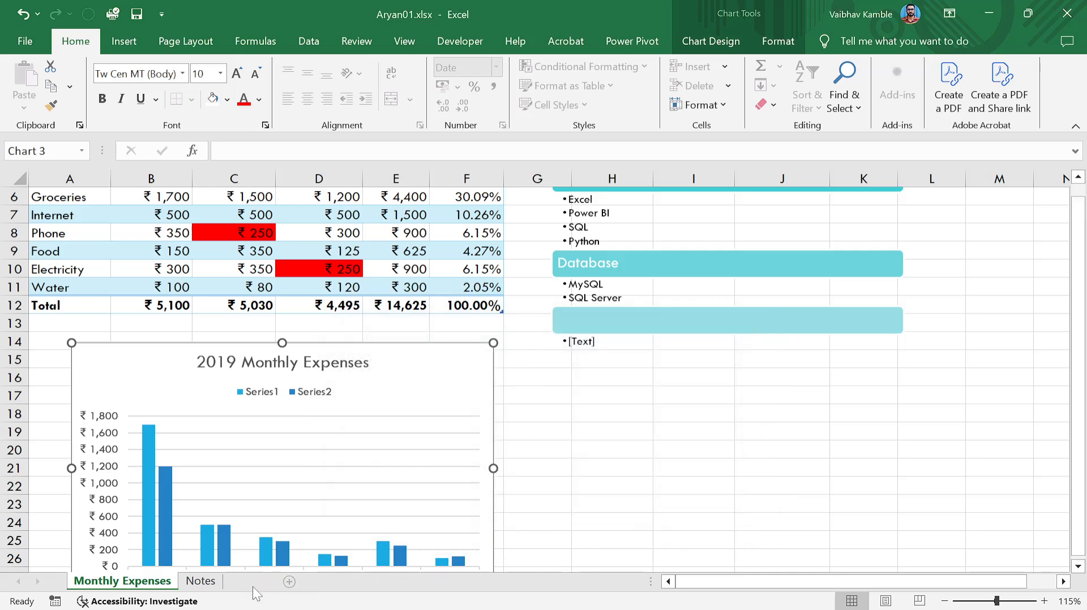
# Add a new blank worksheet and name it Dashboard.
pyautogui.click(252, 583)
pyautogui.click(252, 582)
pyautogui.doubleClick(202, 582)
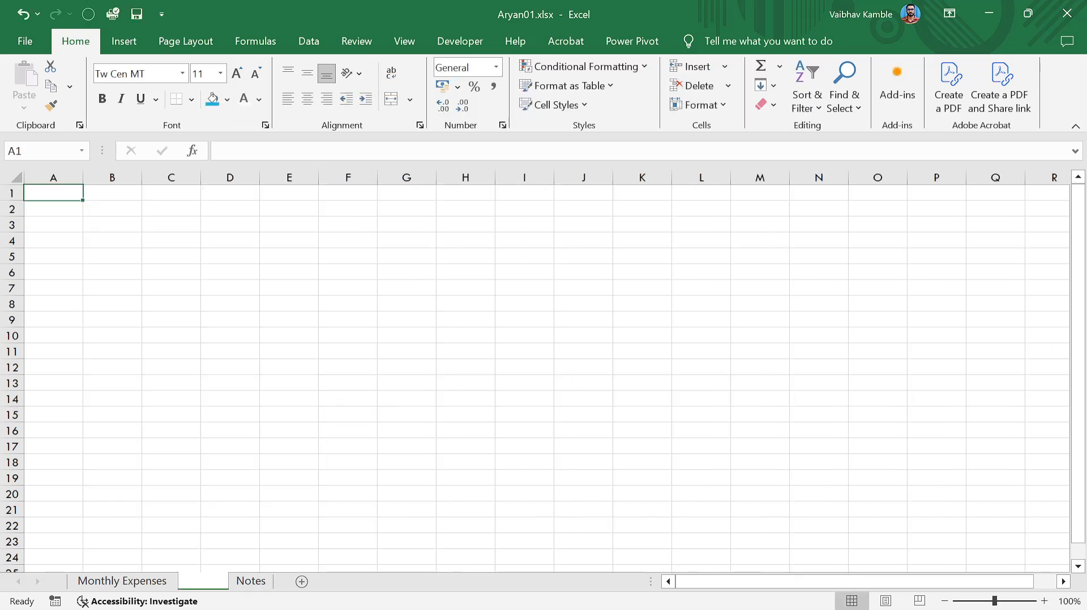
pyautogui.write('Dashboard')
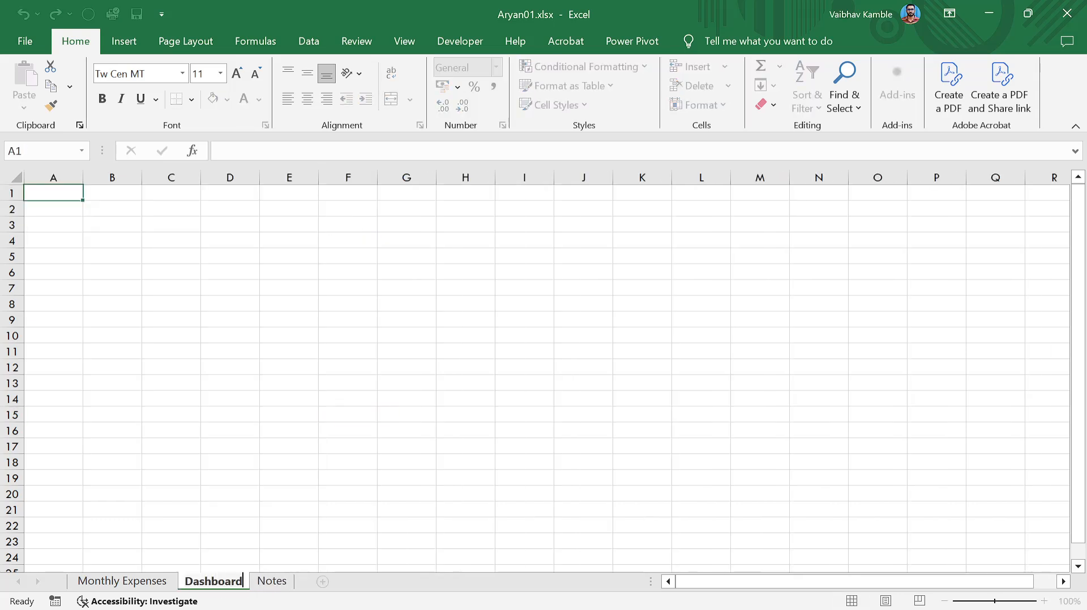
pyautogui.press('Return')
pyautogui.click(195, 541)
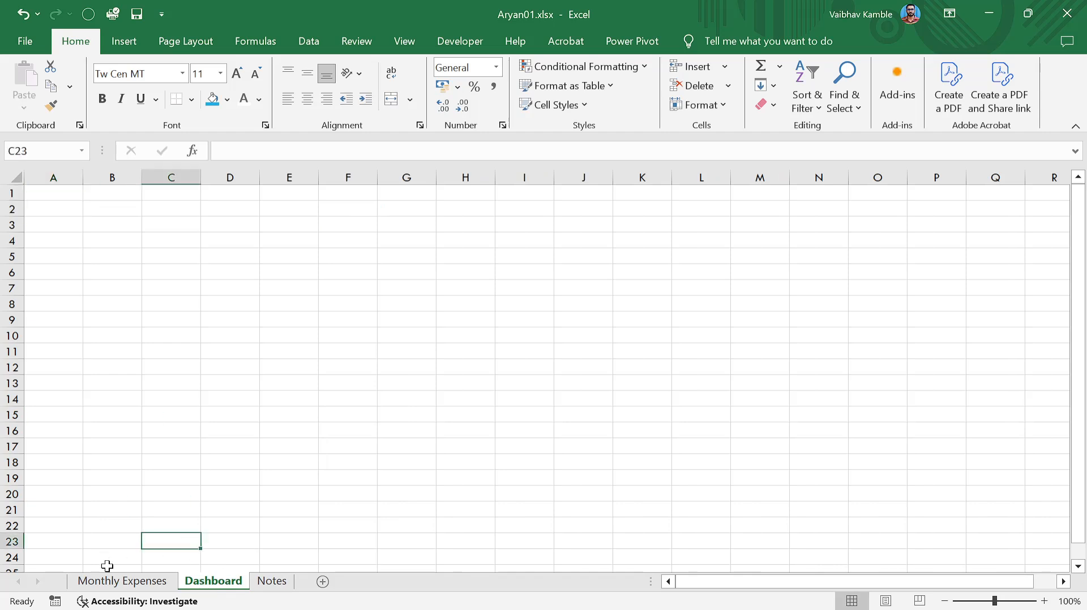
# Move the 2019 Monthly Expenses chart to a new sheet named 'Monthyl Bar chart'.
pyautogui.click(122, 581)
pyautogui.click(467, 369)
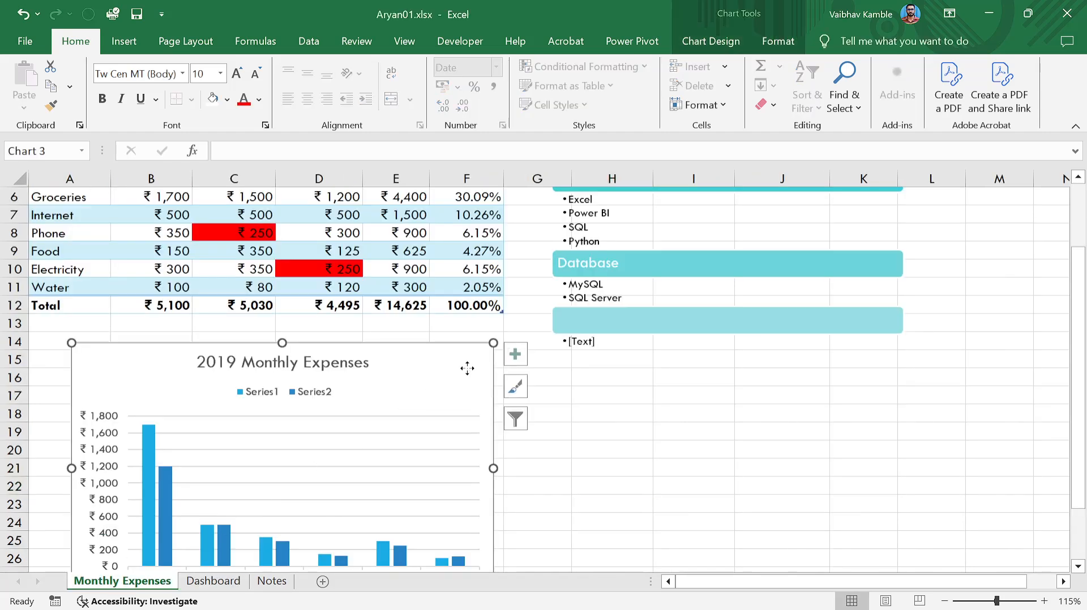
pyautogui.rightClick(467, 369)
pyautogui.click(552, 423)
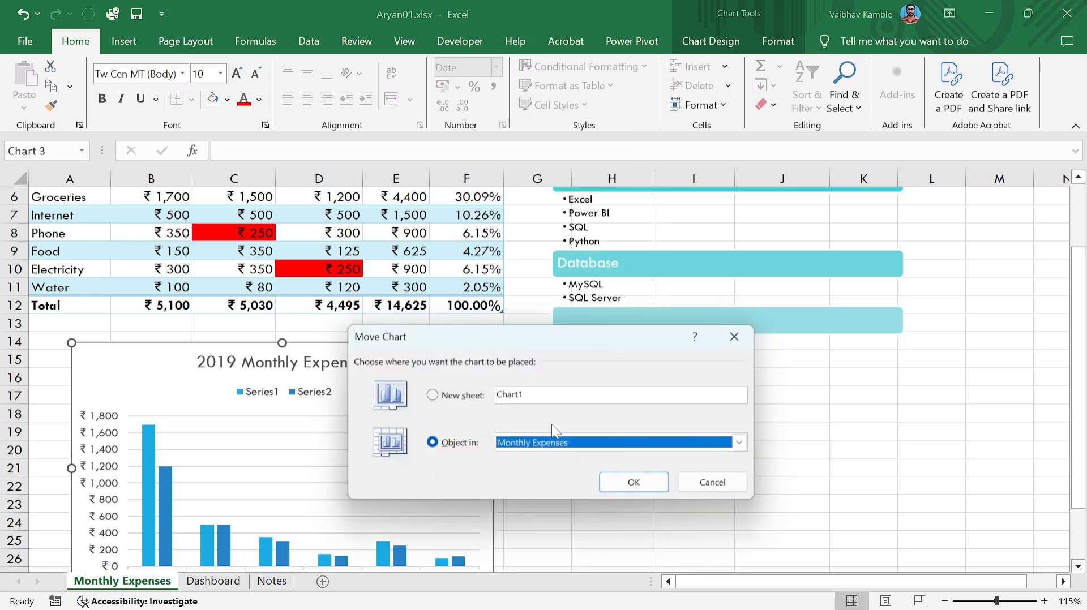
pyautogui.click(605, 445)
pyautogui.click(545, 471)
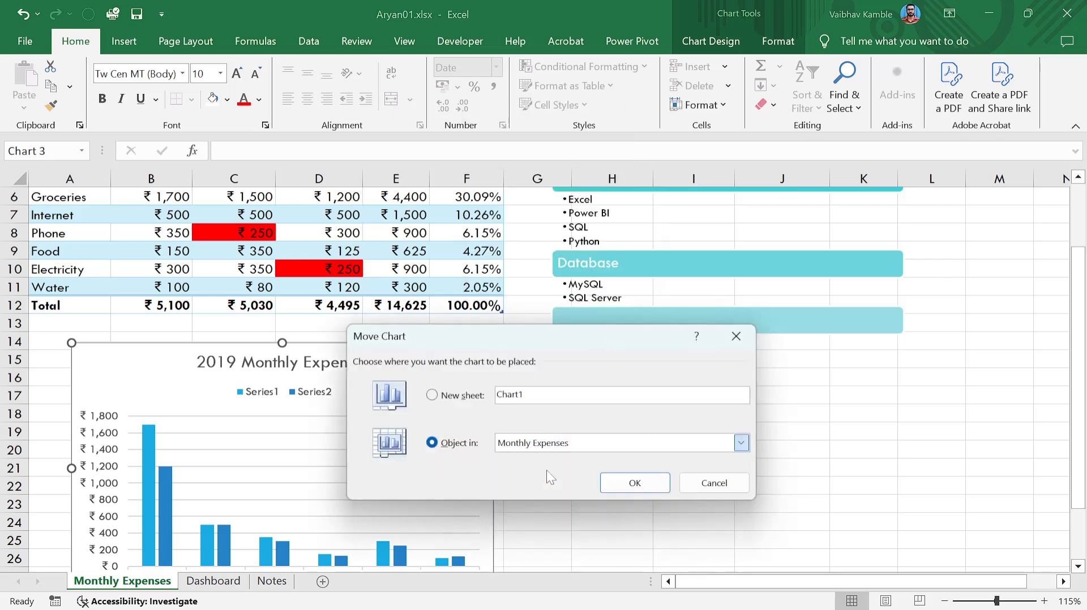
pyautogui.press('Tab')
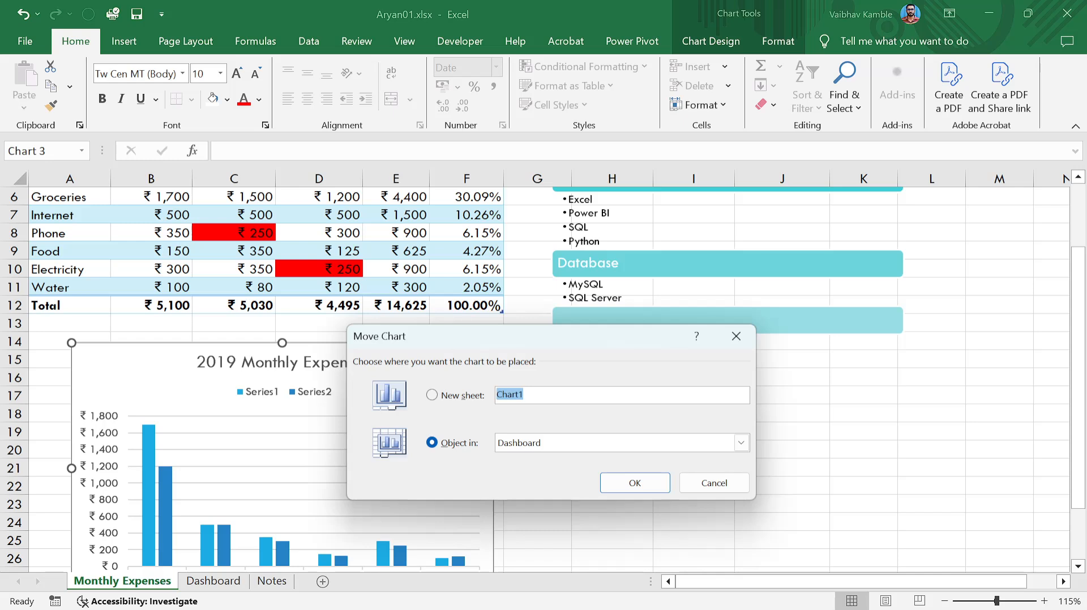
pyautogui.write('Bar c')
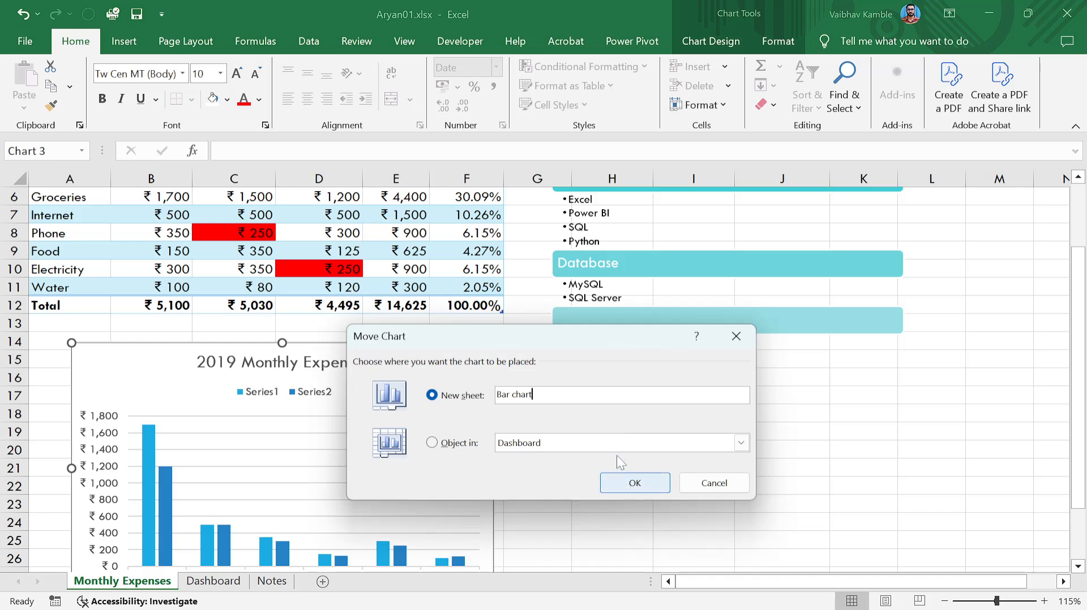
pyautogui.write('Monthyl')
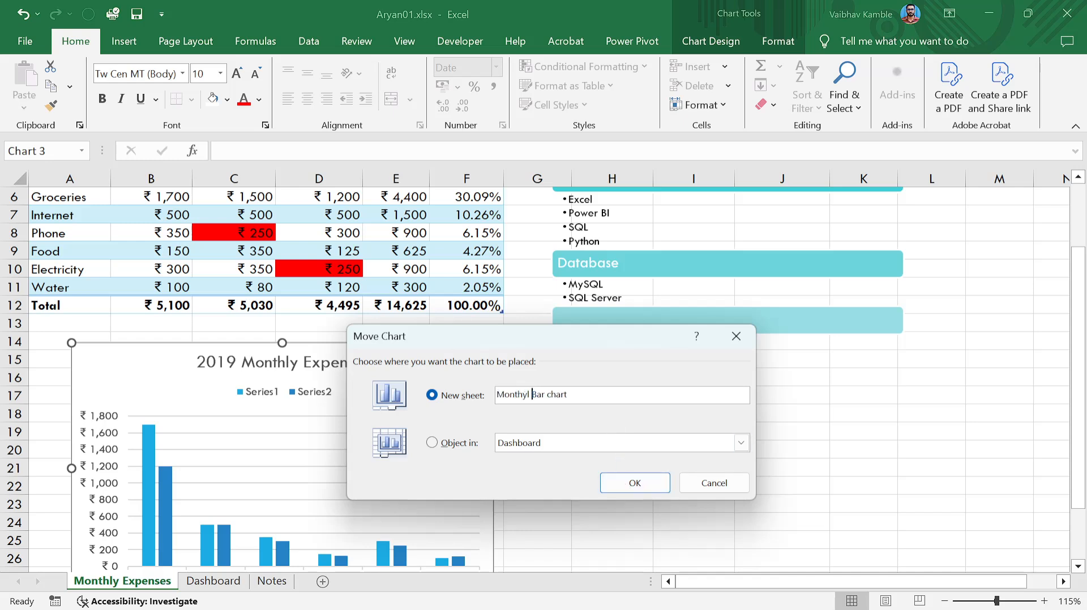
pyautogui.click(644, 486)
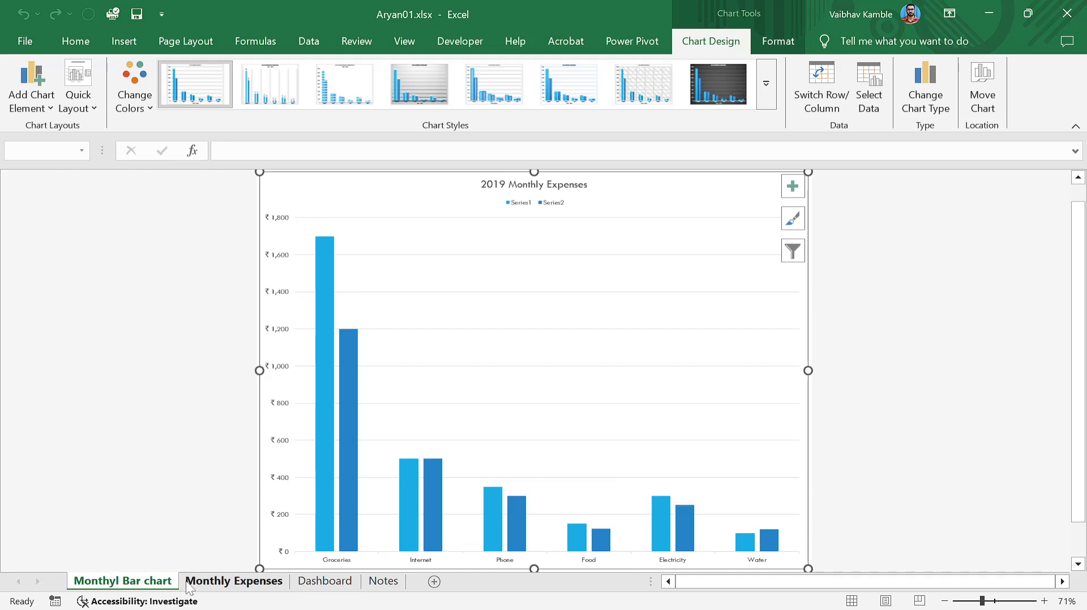
# Switch between Monthly Expenses and the Monthyl Bar chart sheet, checking the relocated chart.
pyautogui.rightClick(155, 588)
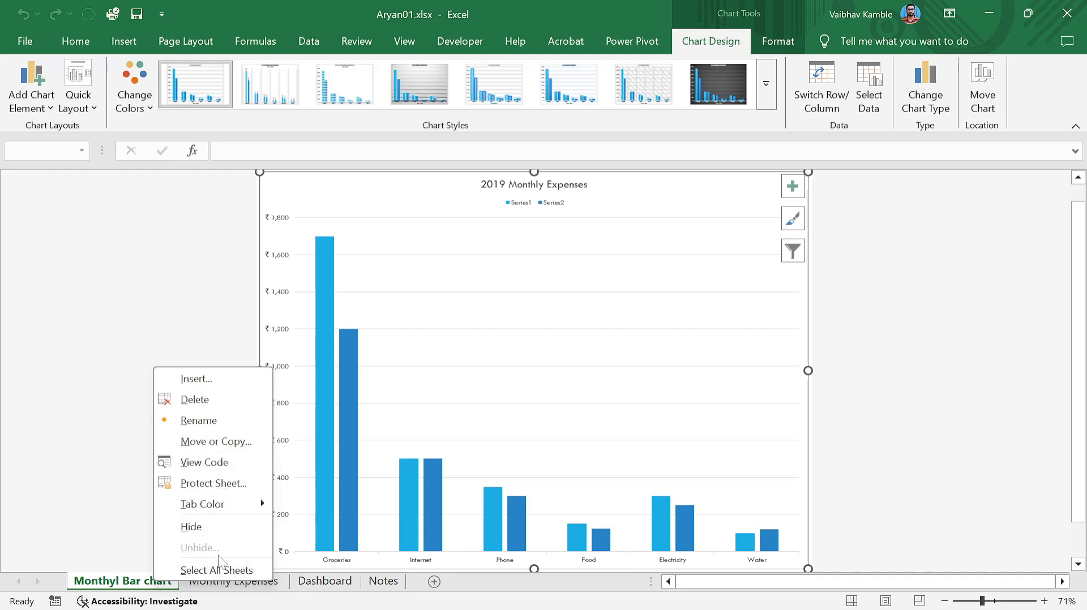
pyautogui.click(757, 209)
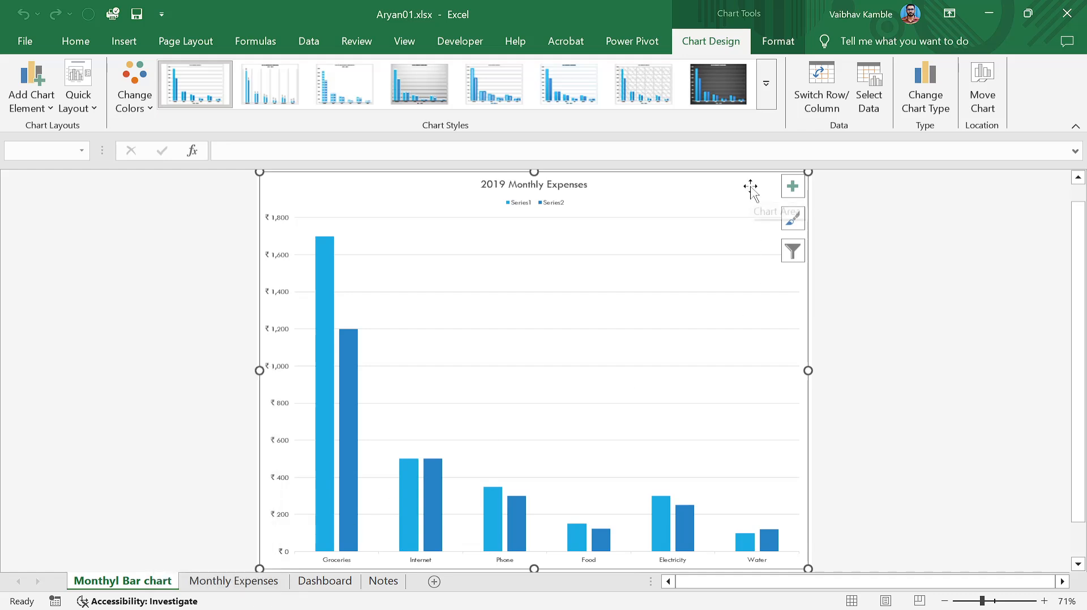
pyautogui.click(248, 584)
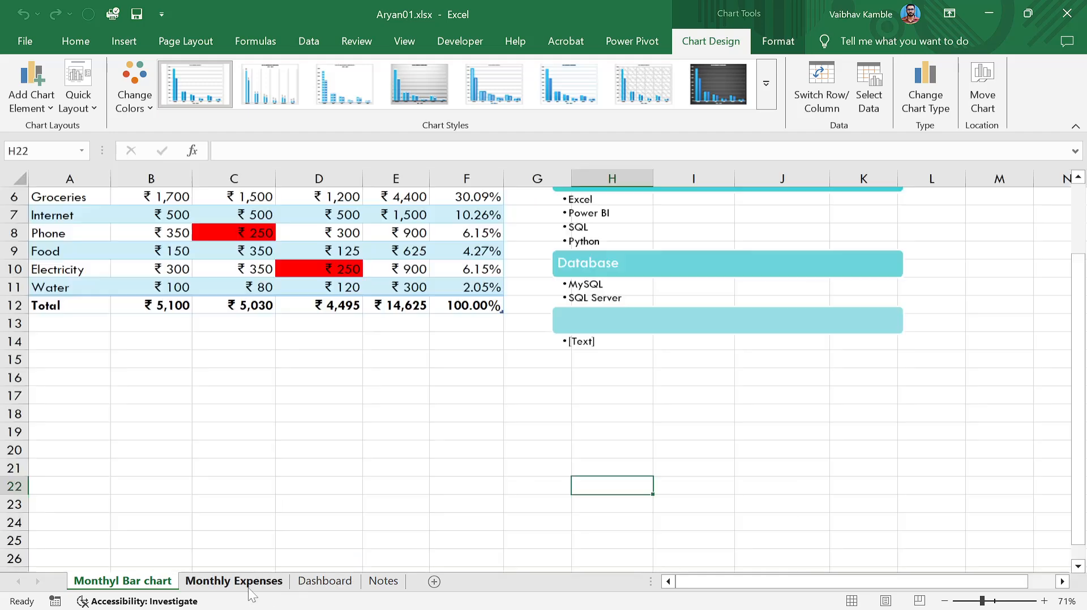
pyautogui.click(272, 444)
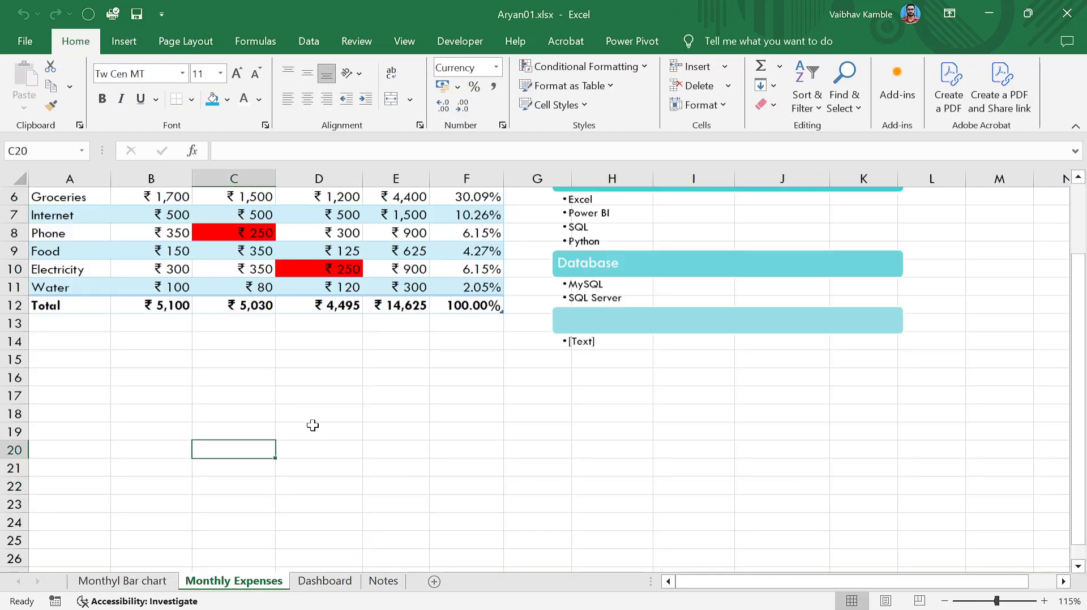
pyautogui.click(142, 583)
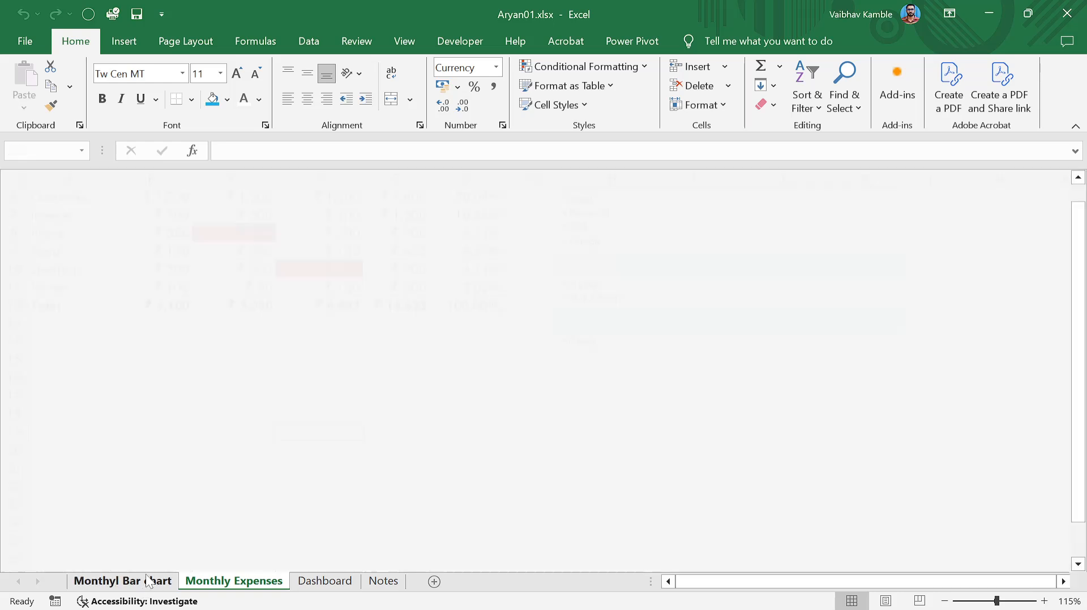
pyautogui.click(866, 218)
pyautogui.click(755, 200)
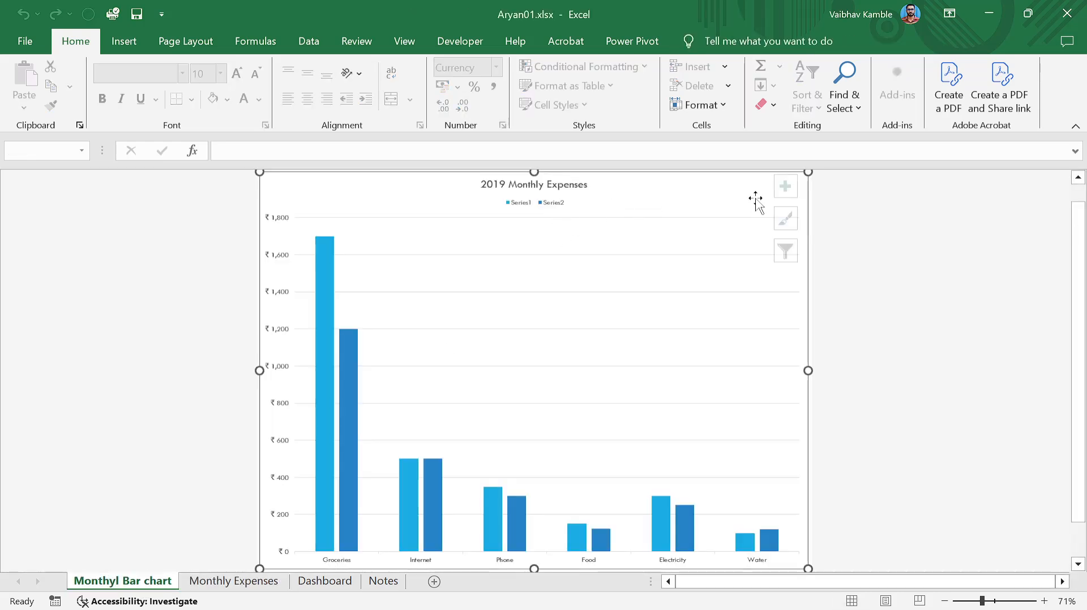
pyautogui.click(227, 583)
pyautogui.click(205, 392)
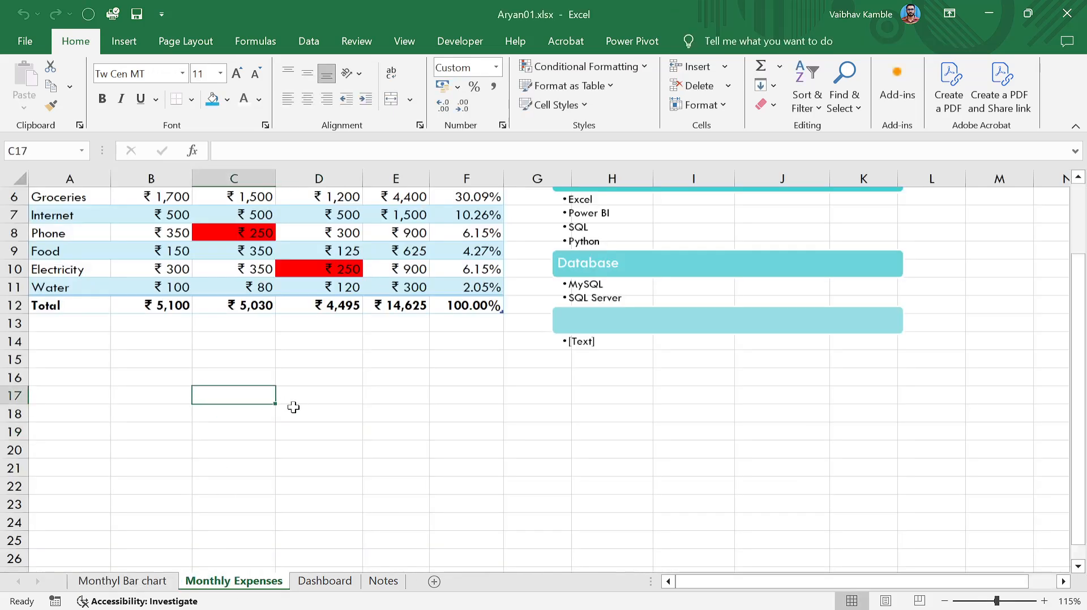
pyautogui.click(283, 450)
pyautogui.click(137, 581)
pyautogui.click(316, 442)
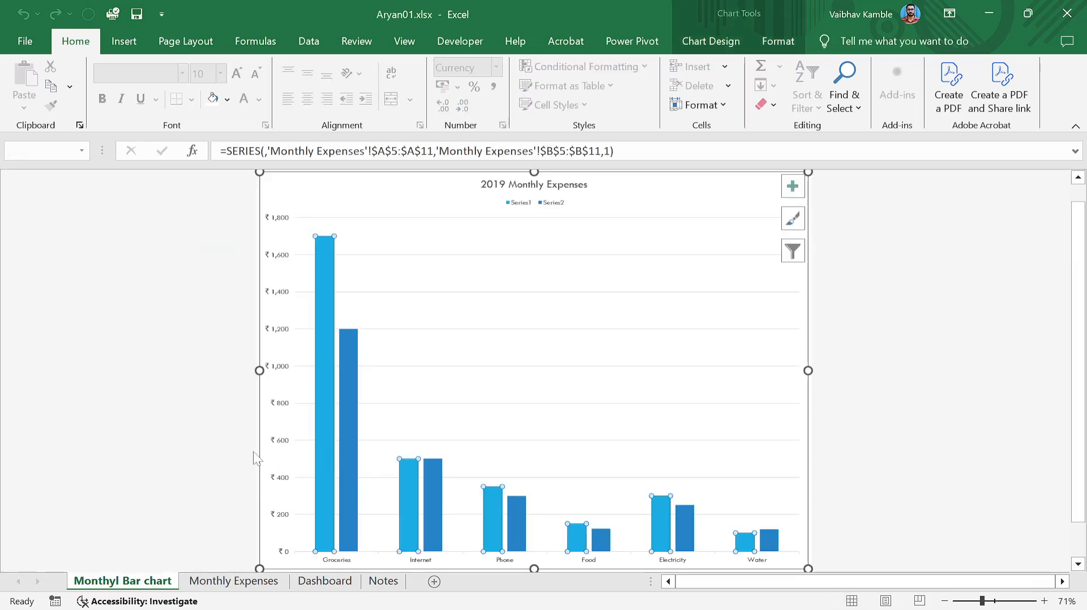
pyautogui.click(230, 448)
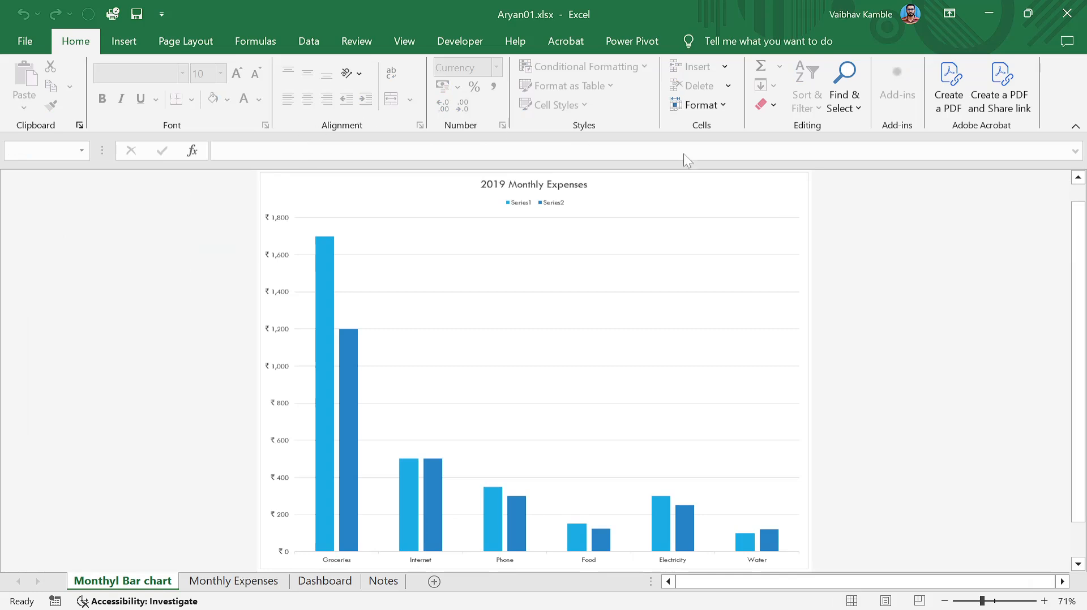
# Confirm Dashboard is empty, then select the chart on the Monthyl Bar chart sheet.
pyautogui.click(233, 581)
pyautogui.scroll(-6, 598, 416)
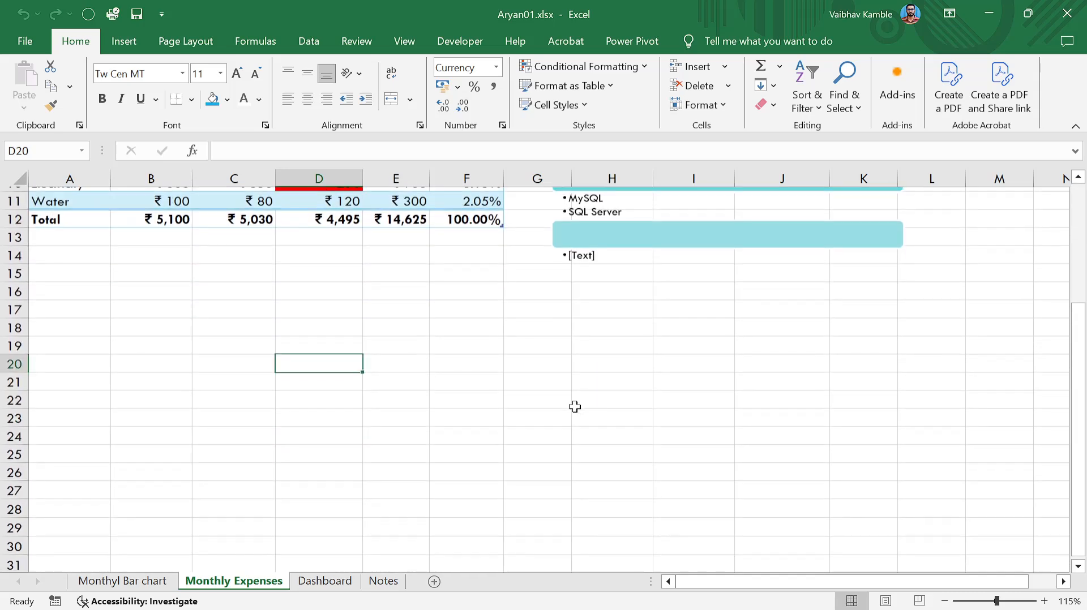
pyautogui.click(323, 580)
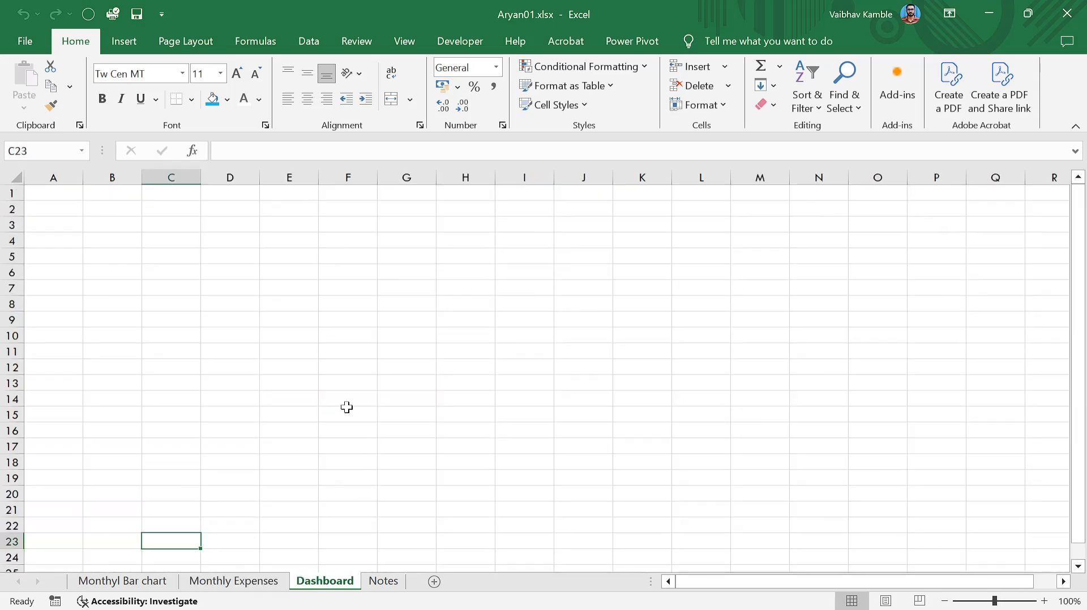
pyautogui.doubleClick(71, 43)
pyautogui.click(309, 242)
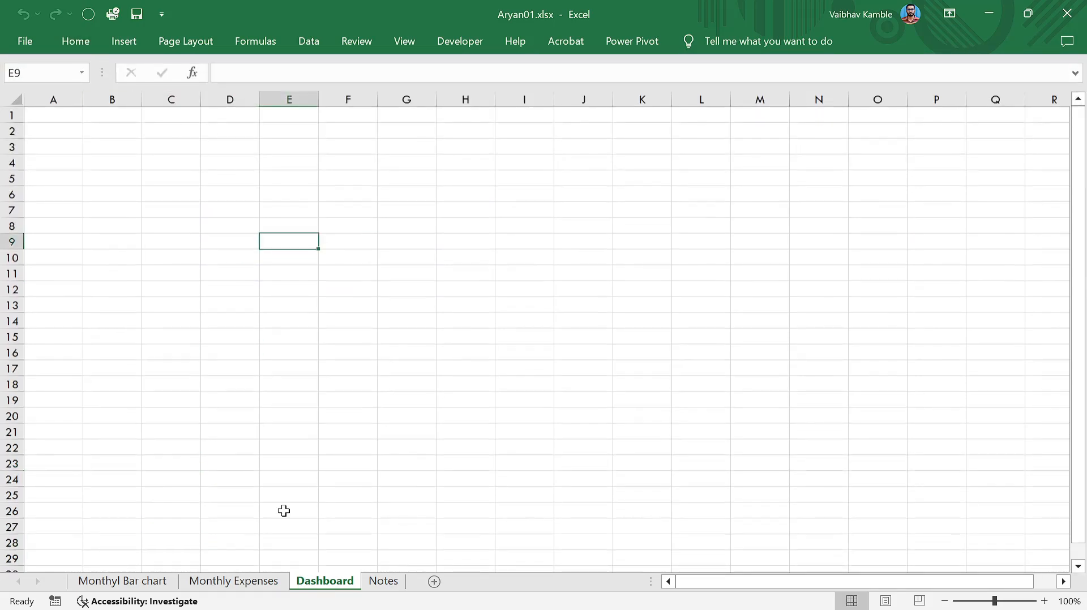
pyautogui.click(110, 583)
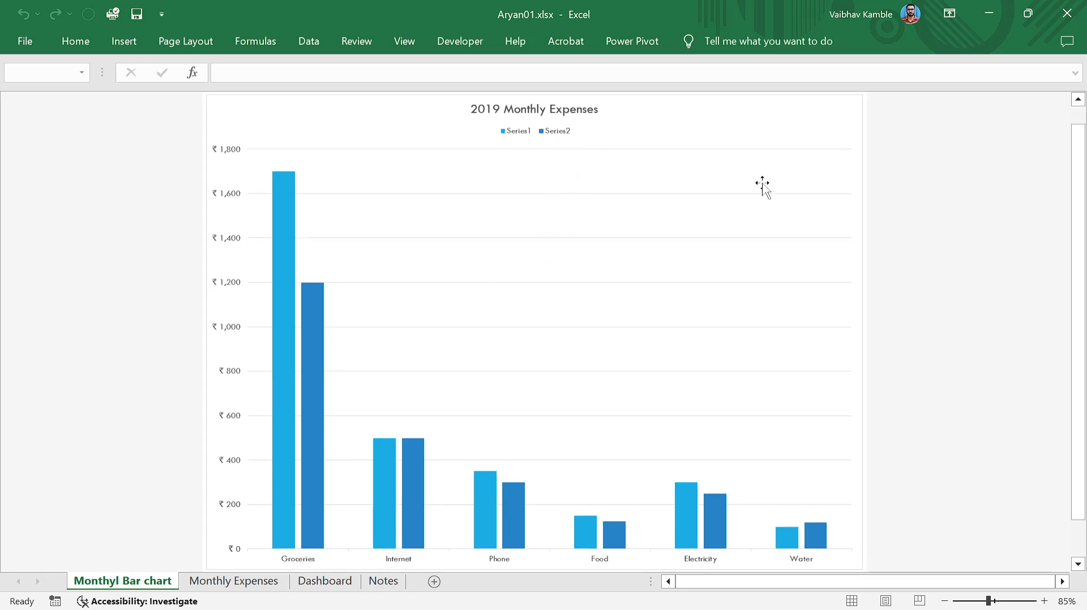
pyautogui.click(471, 272)
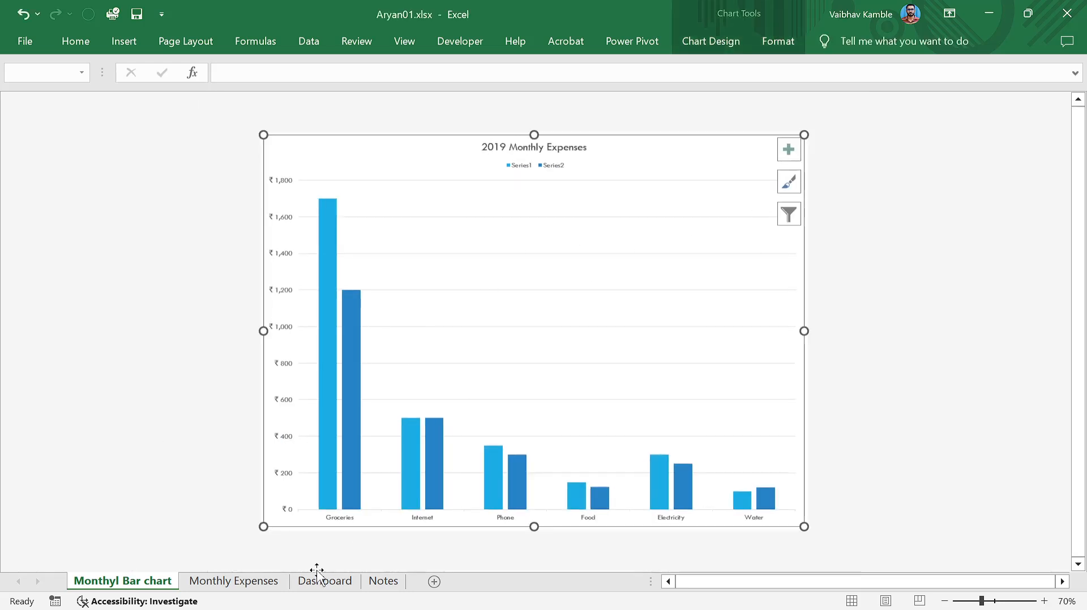
# Move the chart as an embedded object onto the Dashboard sheet.
pyautogui.rightClick(711, 175)
pyautogui.click(756, 415)
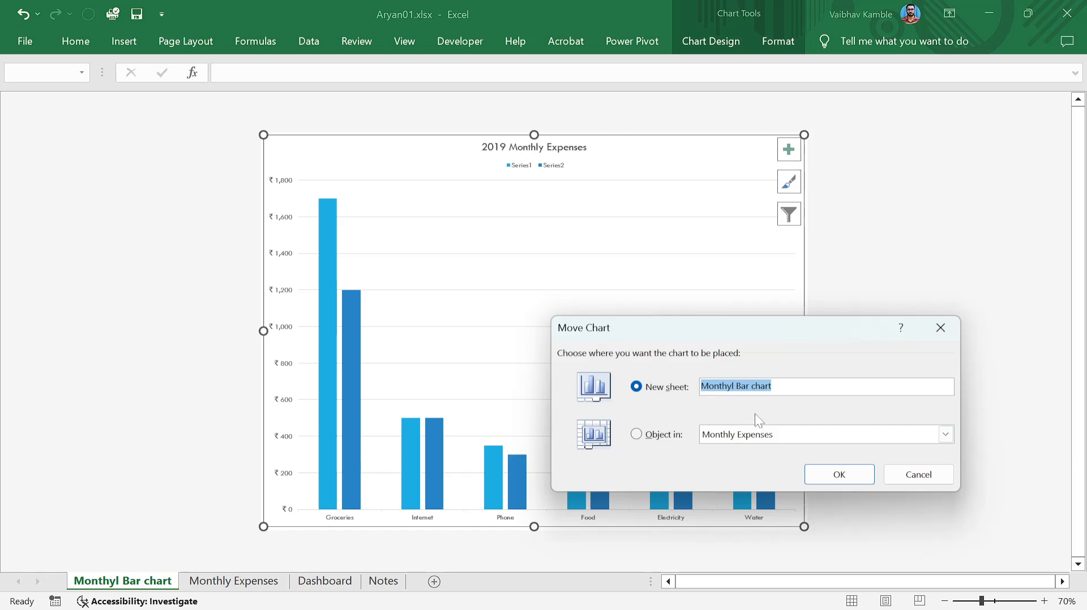
pyautogui.click(772, 386)
pyautogui.hotkey('ctrl', 'a')
pyautogui.press('BackSpace')
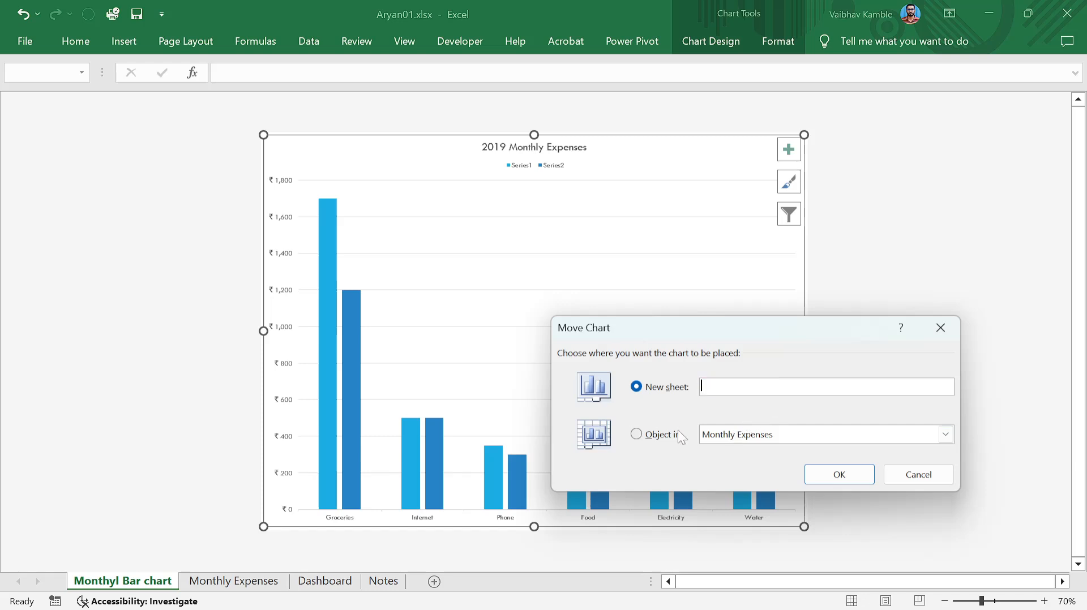
pyautogui.click(640, 433)
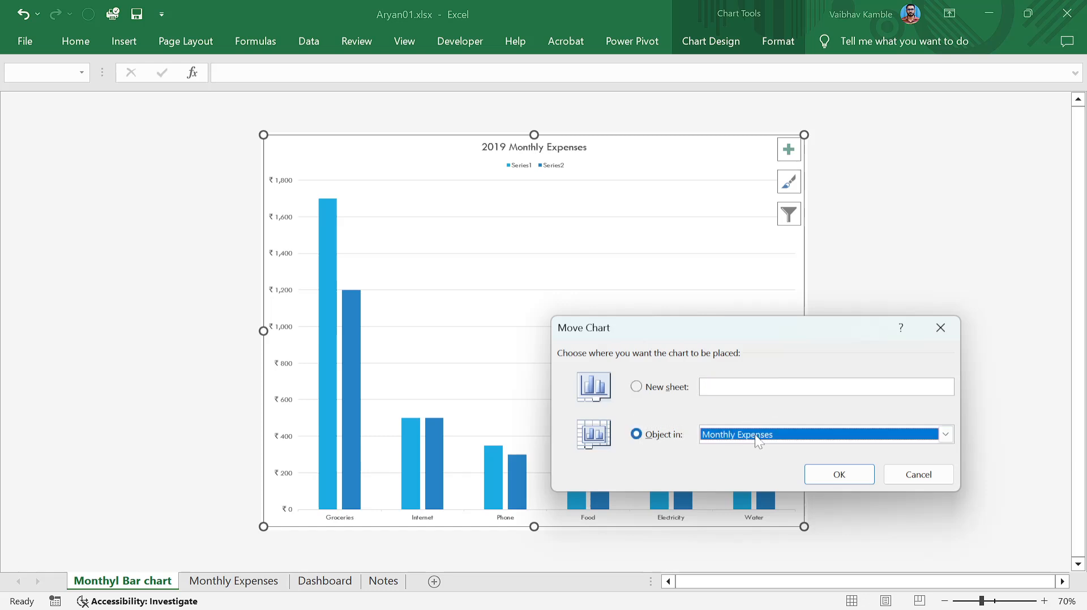
pyautogui.click(857, 440)
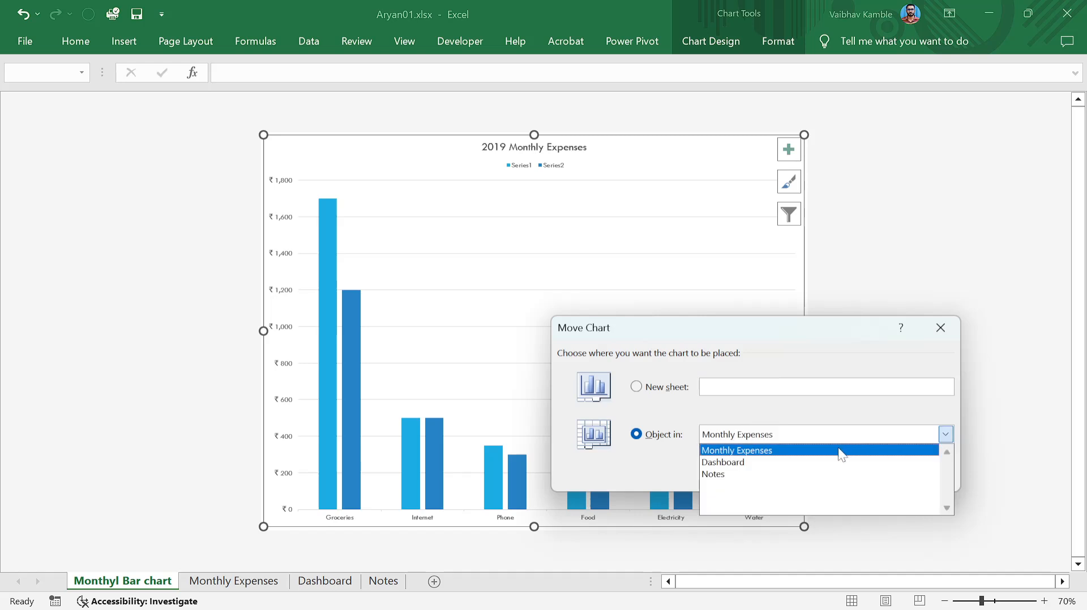
pyautogui.click(758, 463)
pyautogui.click(839, 476)
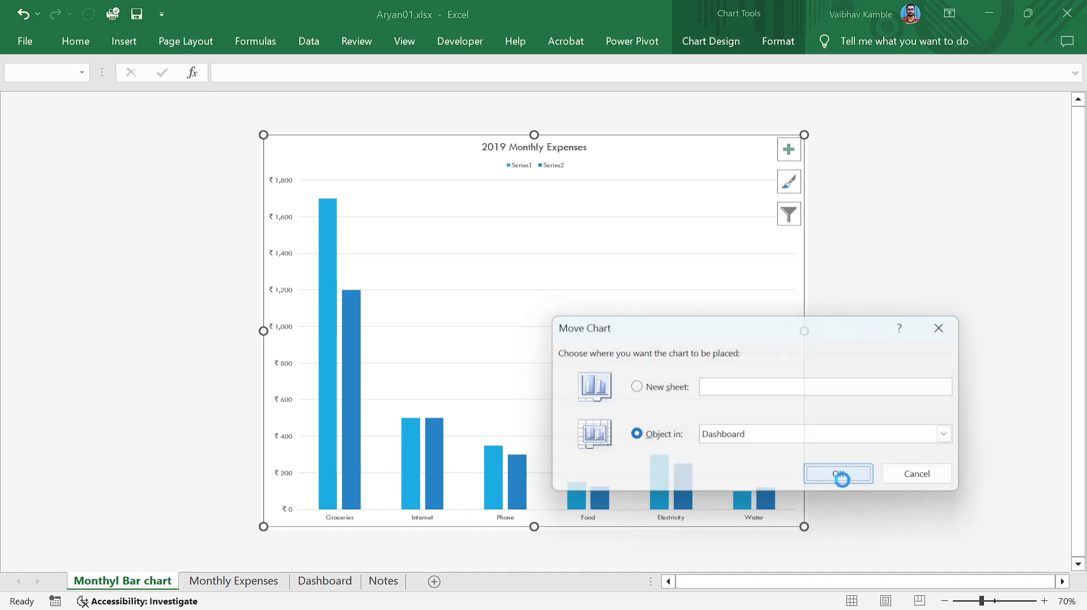
# Drag the chart on Dashboard to roughly columns E–K, rows 6–21.
pyautogui.click(511, 509)
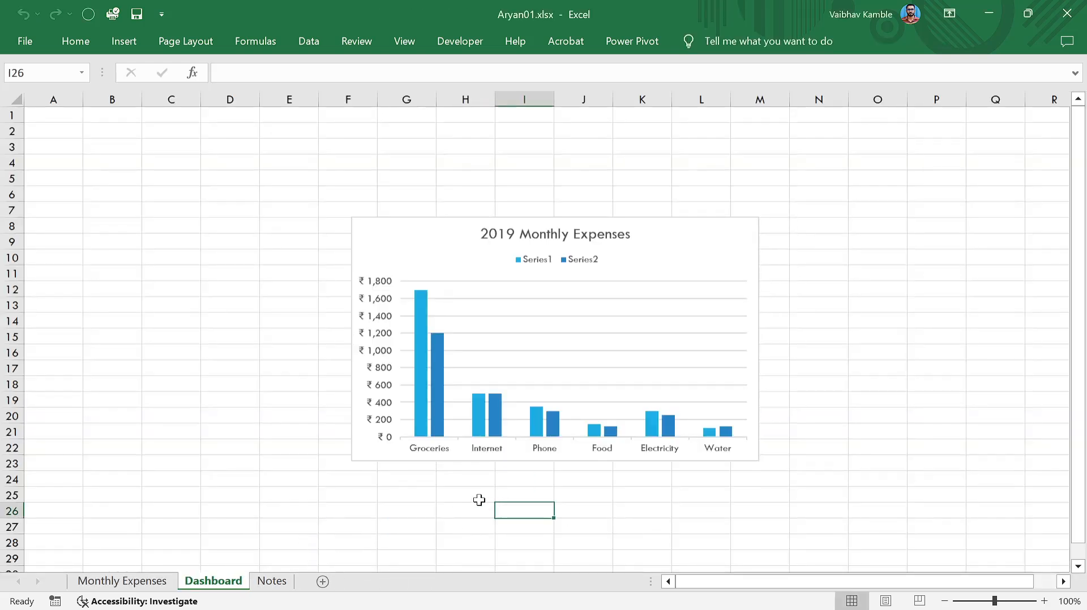
pyautogui.moveTo(425, 249); pyautogui.dragTo(335, 216)
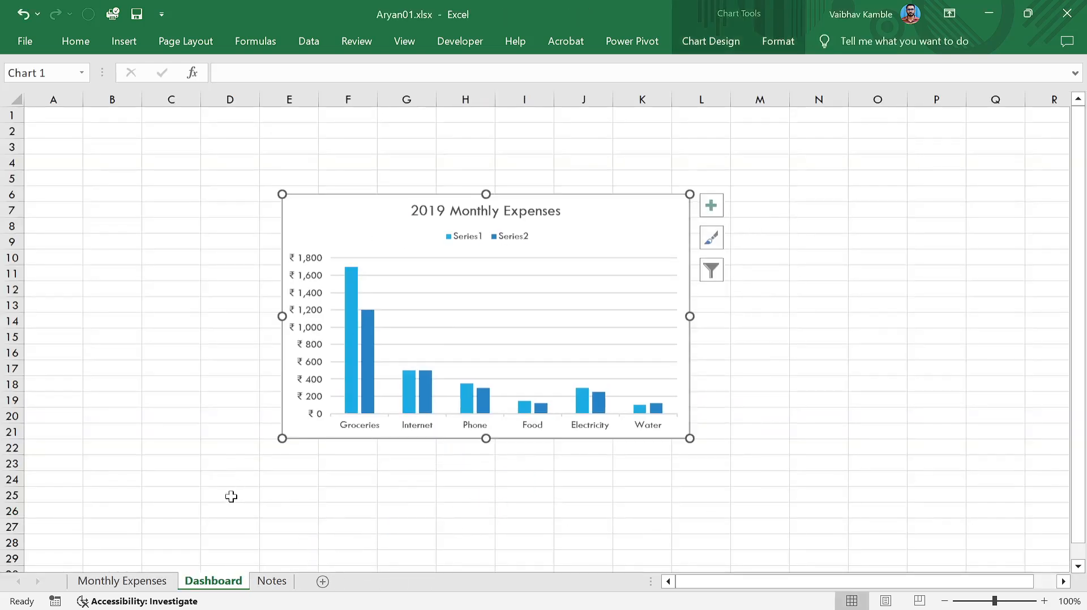
pyautogui.click(142, 582)
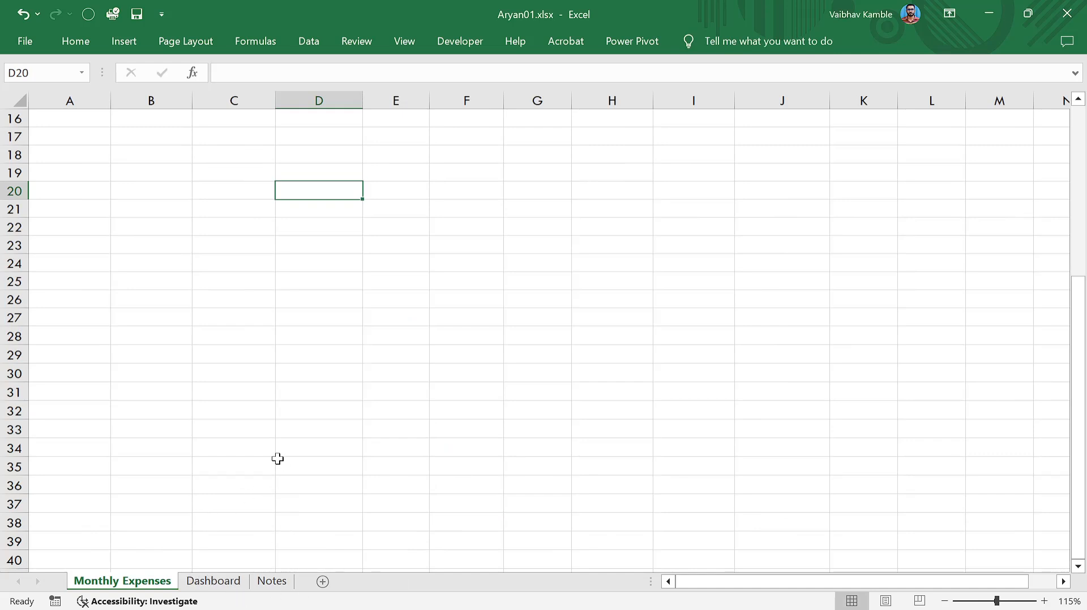
pyautogui.scroll(5, 274, 449)
pyautogui.click(215, 580)
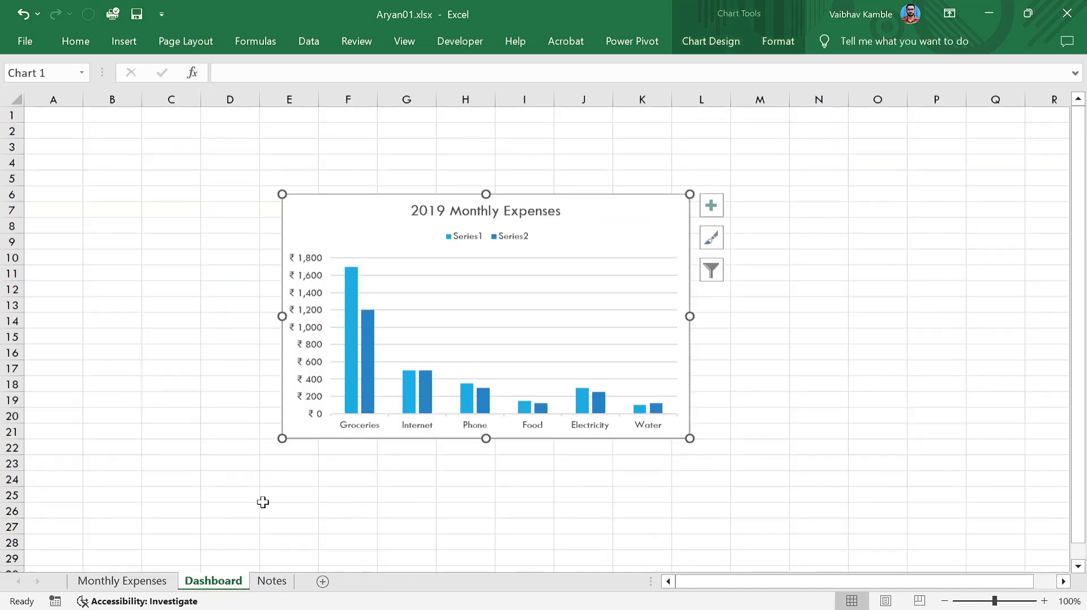
pyautogui.click(352, 493)
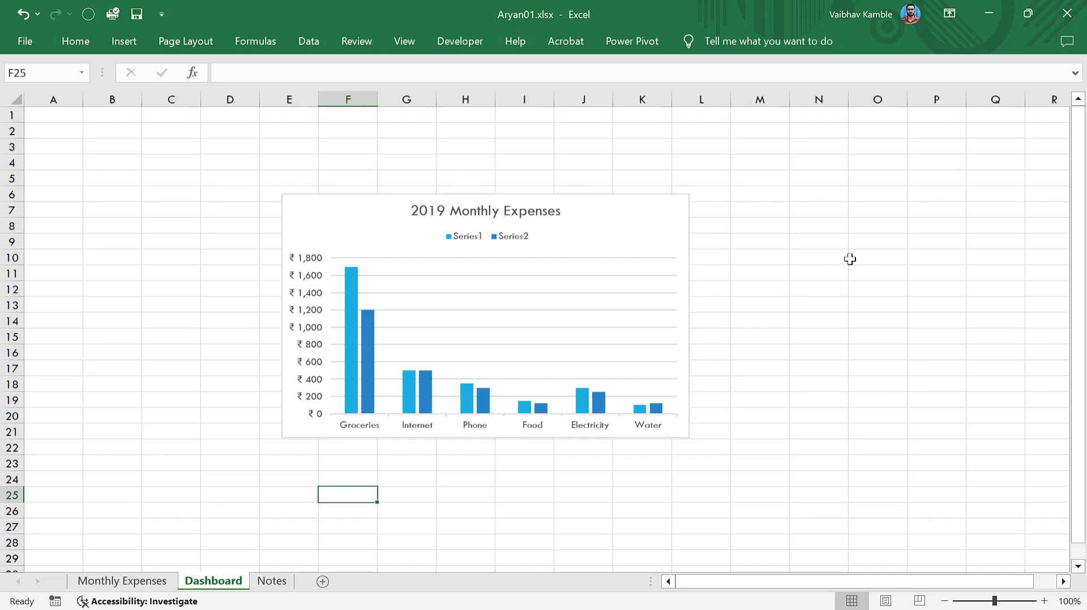
# Add a new worksheet and rename it dash2.
pyautogui.click(327, 584)
pyautogui.write('dash-')
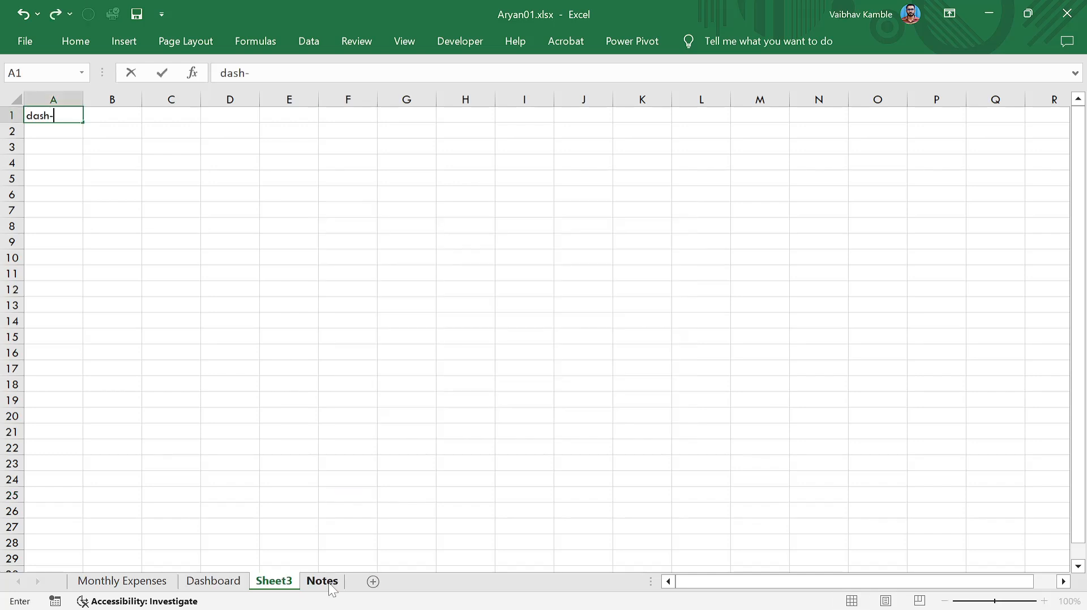
pyautogui.doubleClick(274, 582)
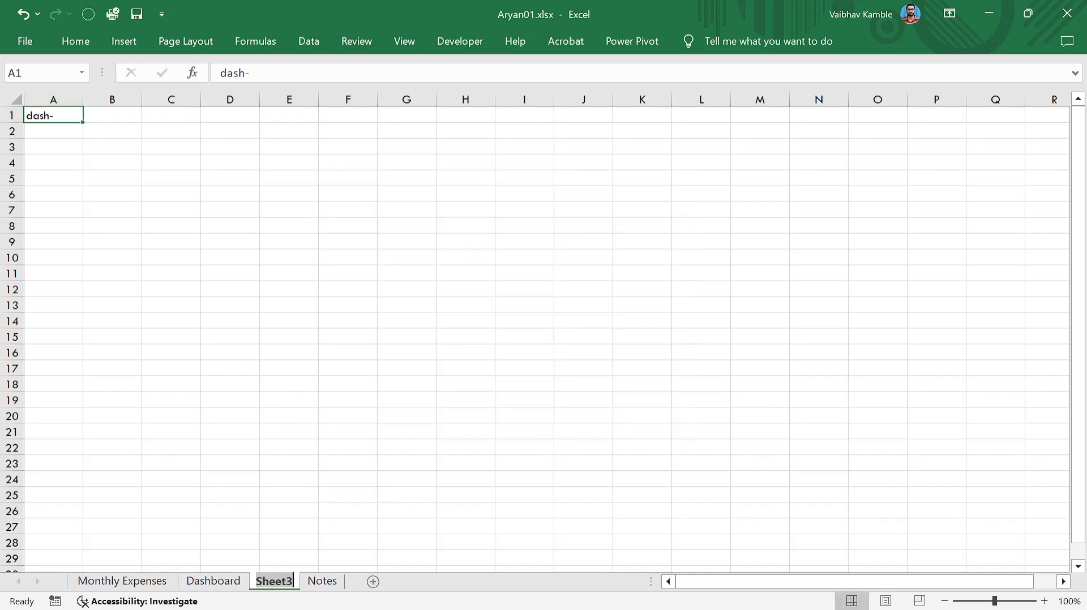
pyautogui.write('dash2')
pyautogui.press('Return')
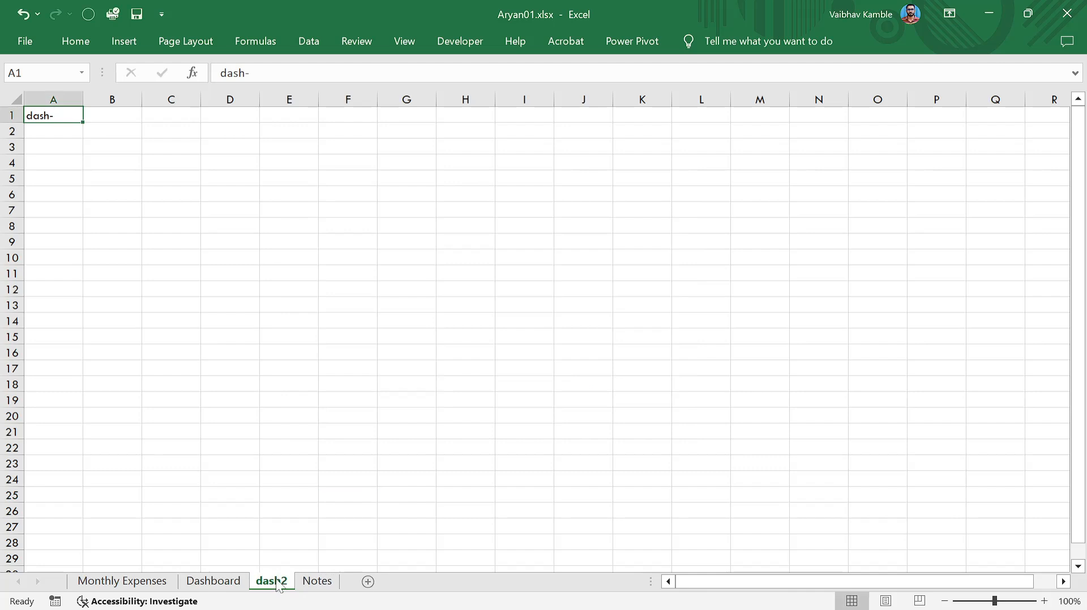
# Move the chart from Dashboard to the dash2 sheet, leaving Dashboard empty.
pyautogui.click(229, 583)
pyautogui.click(651, 210)
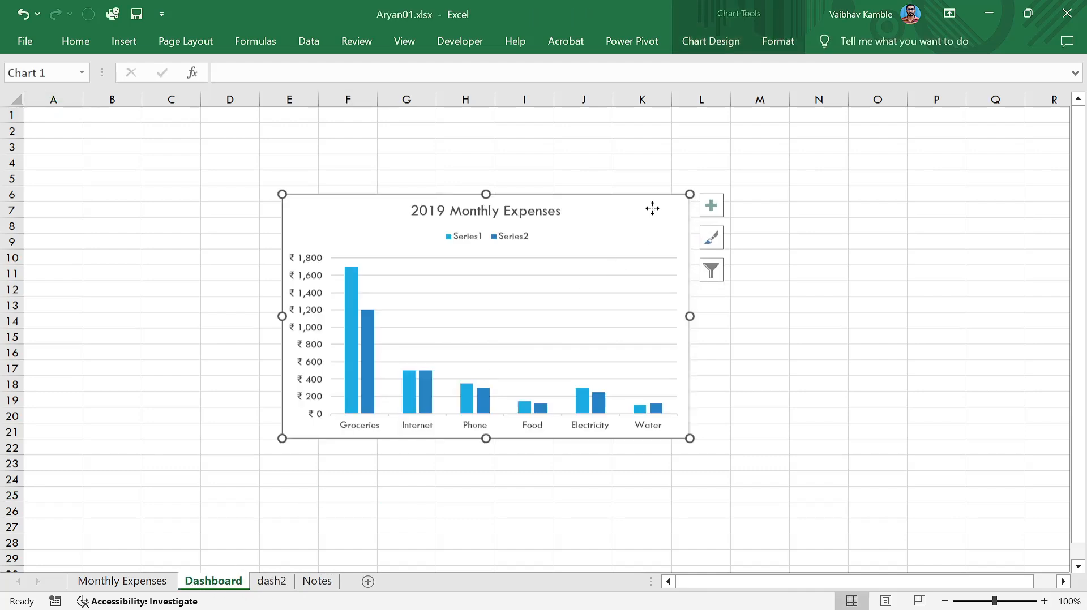
pyautogui.rightClick(651, 210)
pyautogui.click(716, 425)
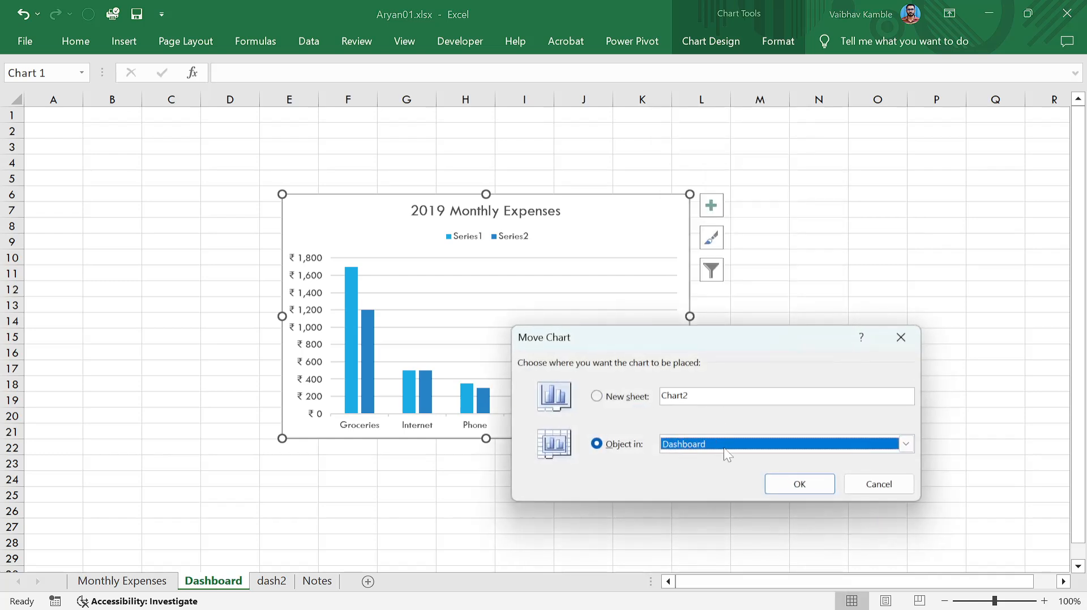
pyautogui.click(728, 454)
pyautogui.click(728, 484)
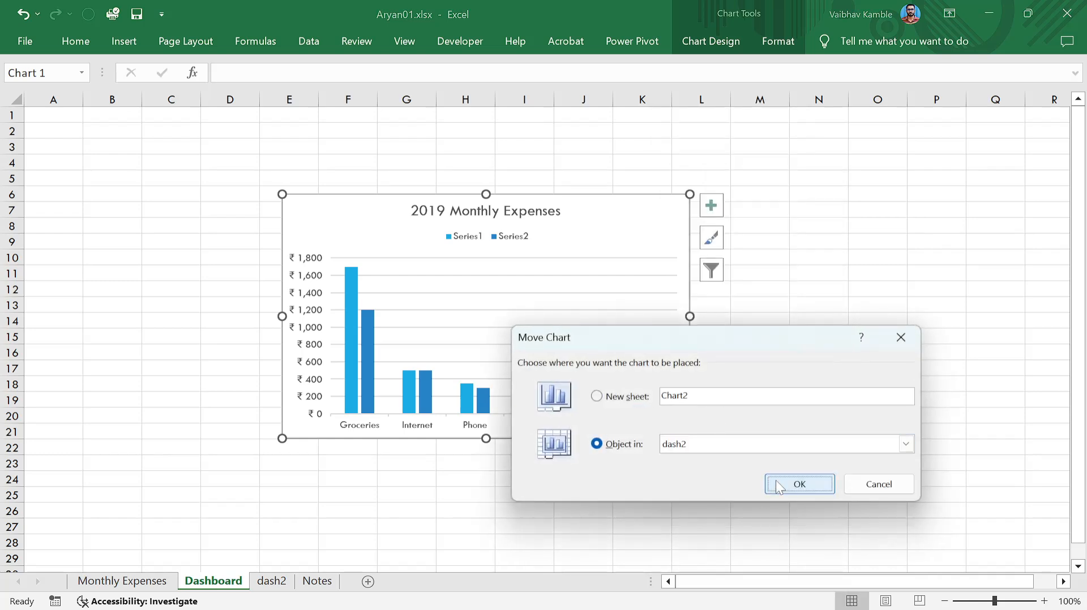
pyautogui.click(798, 483)
pyautogui.click(213, 581)
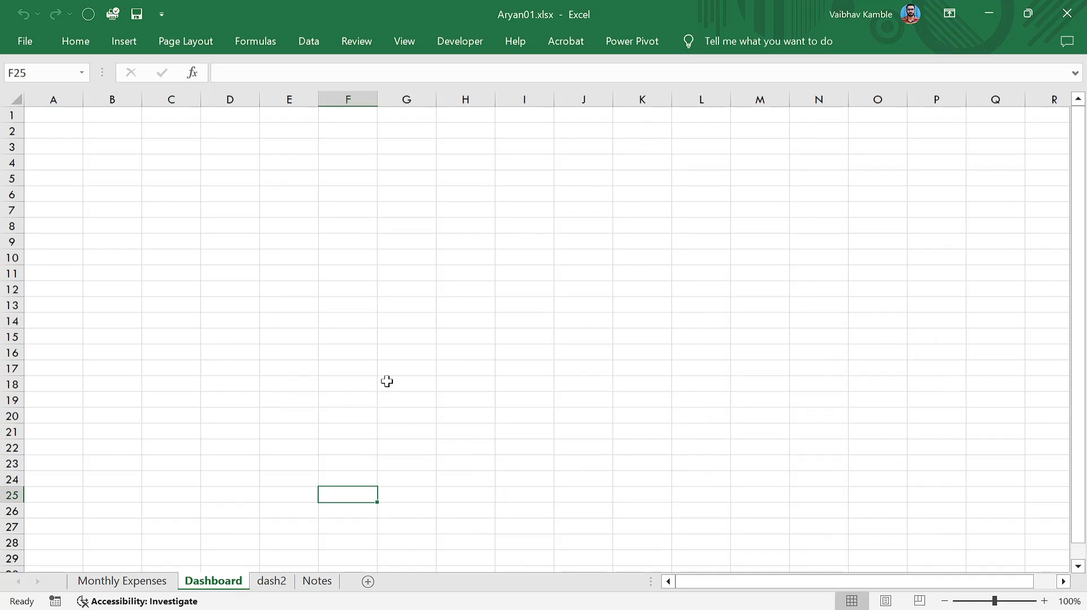
# Move the chart from dash2 back onto the Dashboard sheet as an object.
pyautogui.click(266, 581)
pyautogui.rightClick(602, 214)
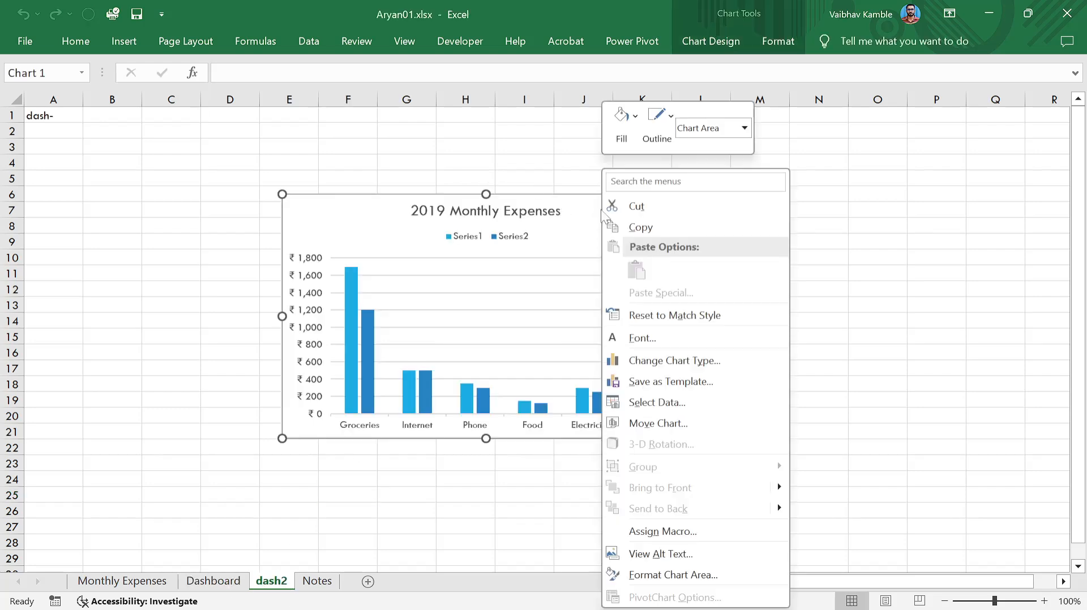
pyautogui.click(651, 424)
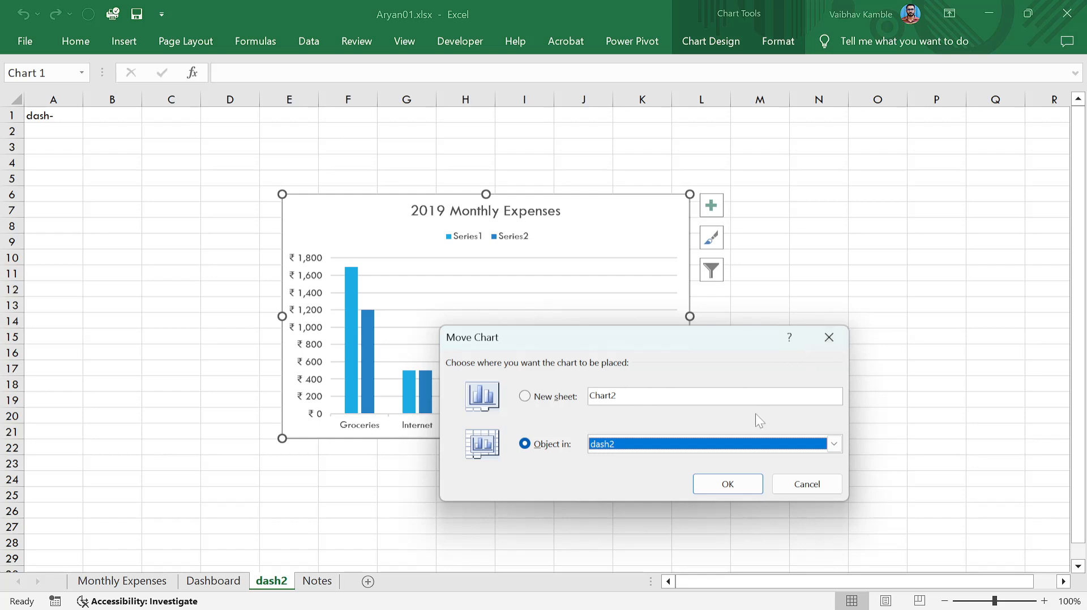
pyautogui.click(746, 448)
pyautogui.click(683, 473)
pyautogui.doubleClick(603, 397)
pyautogui.press('BackSpace')
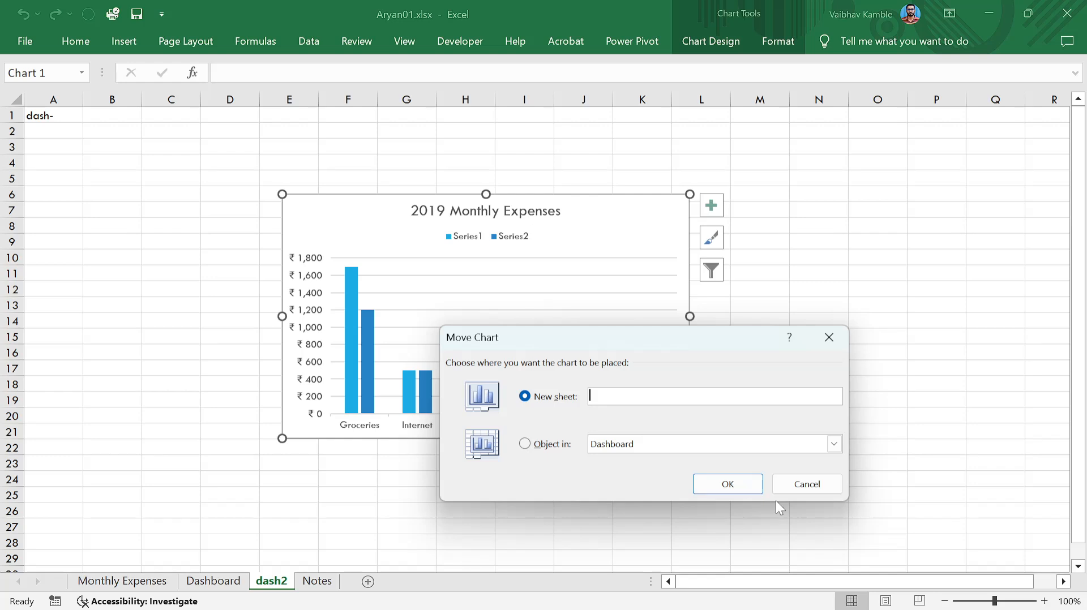
pyautogui.click(526, 444)
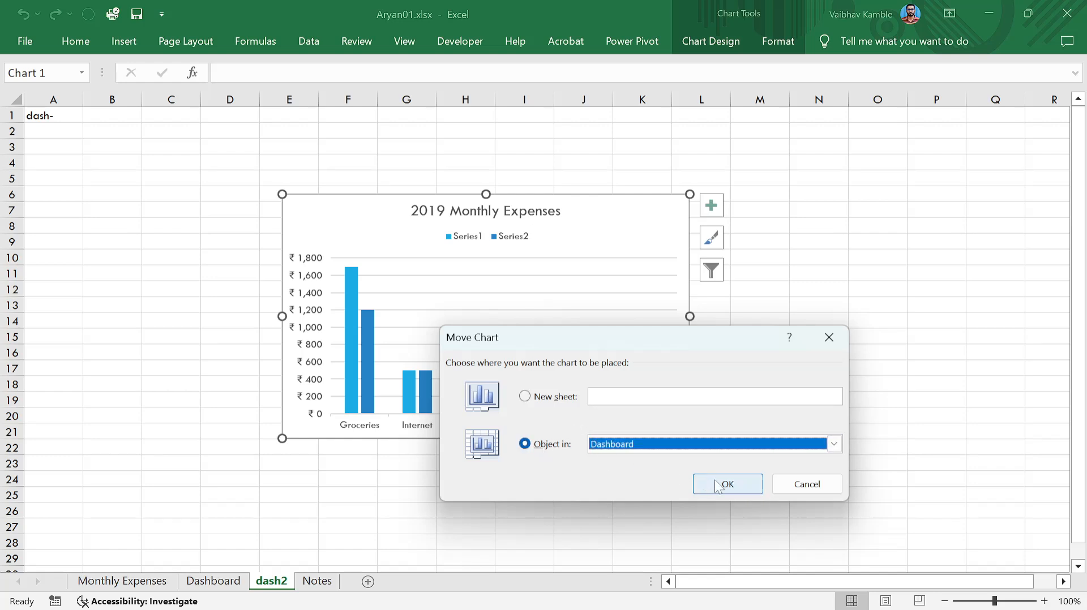
pyautogui.click(705, 483)
# Delete the dash2 sheet permanently.
pyautogui.click(279, 583)
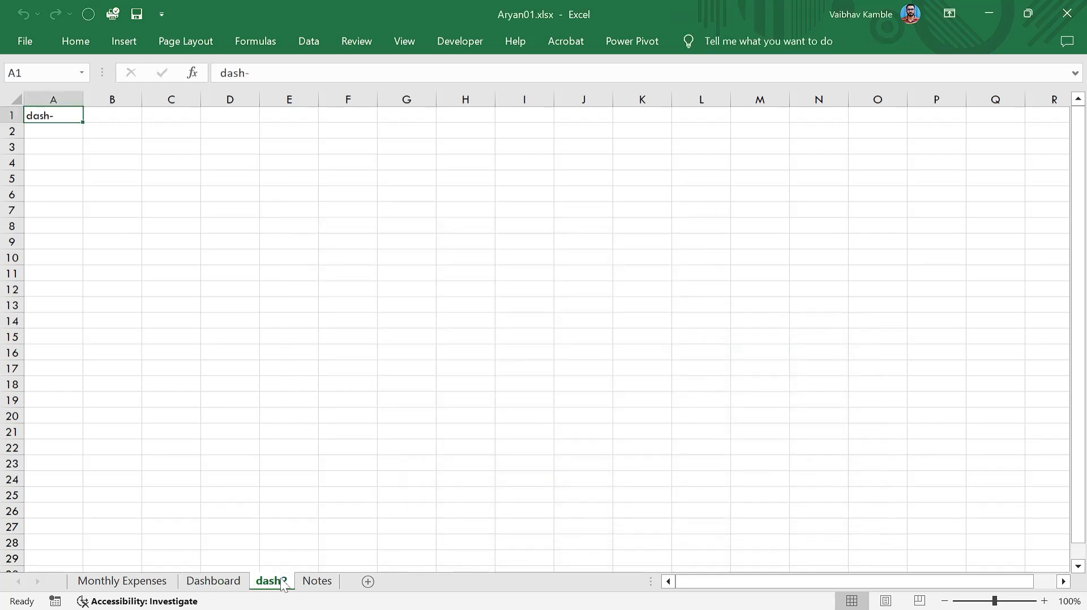
pyautogui.rightClick(279, 584)
pyautogui.click(348, 399)
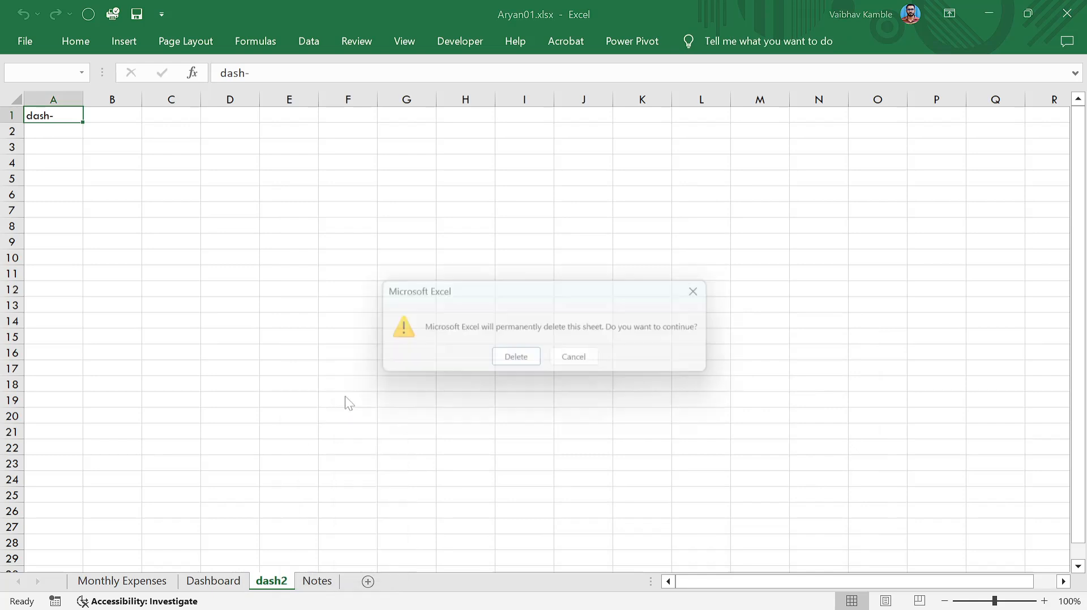
pyautogui.click(516, 361)
# Drag the 2019 Monthly Expenses chart to Dashboard's top-left, spanning about columns A–G, rows 1–16.
pyautogui.click(515, 363)
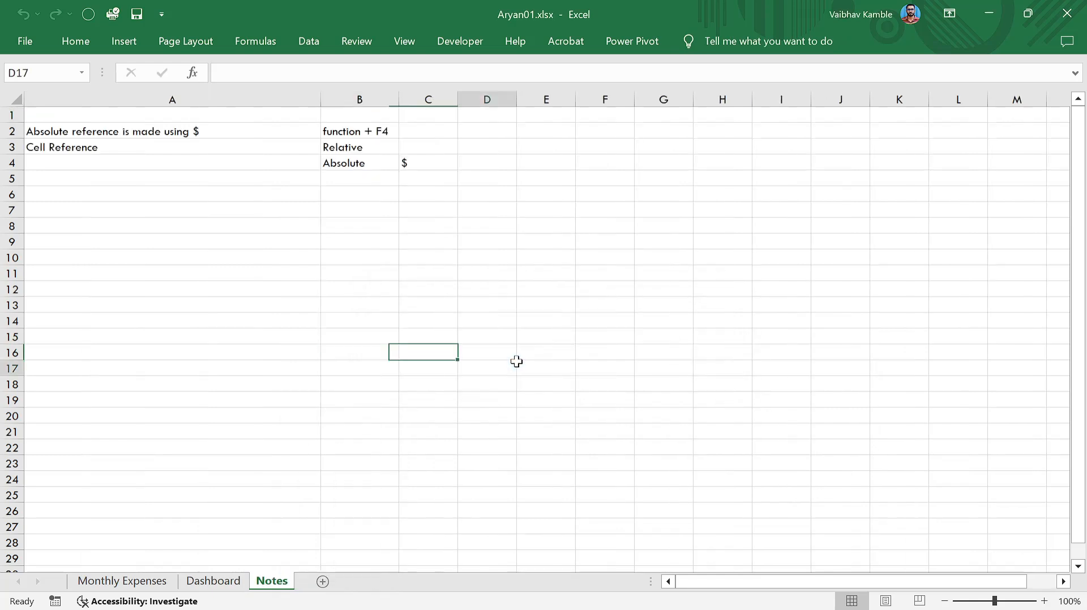
pyautogui.click(201, 583)
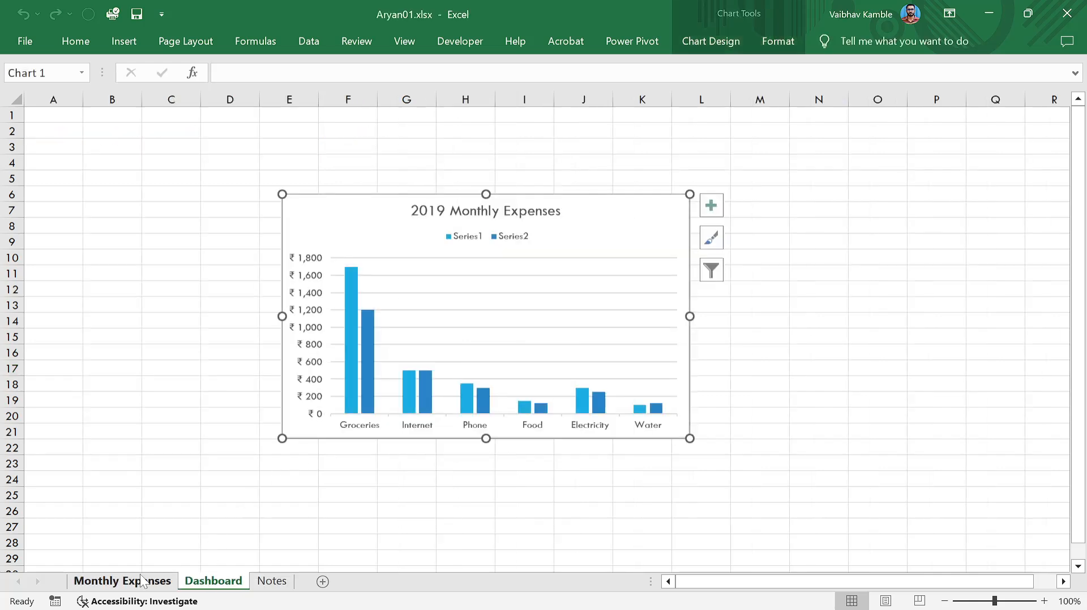
pyautogui.click(141, 582)
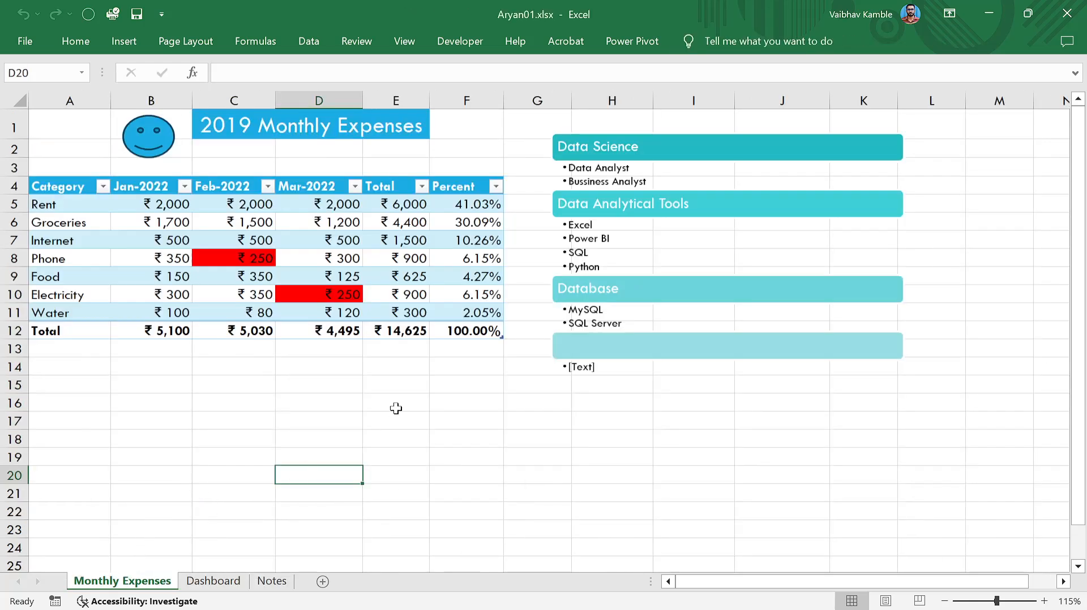
pyautogui.click(412, 415)
pyautogui.scroll(-1, 413, 415)
pyautogui.scroll(1, 412, 414)
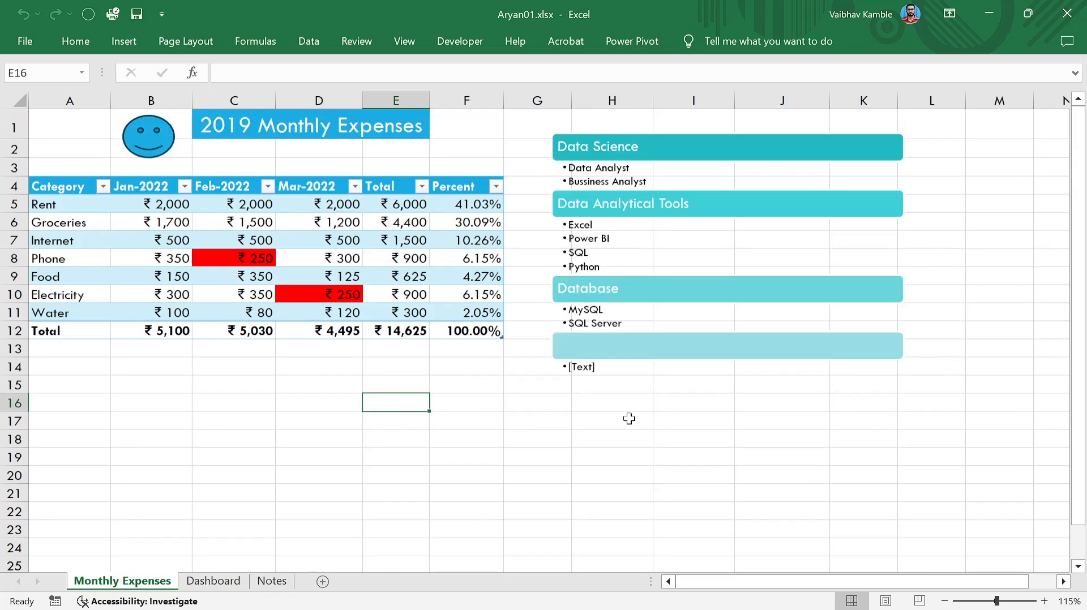
pyautogui.click(213, 581)
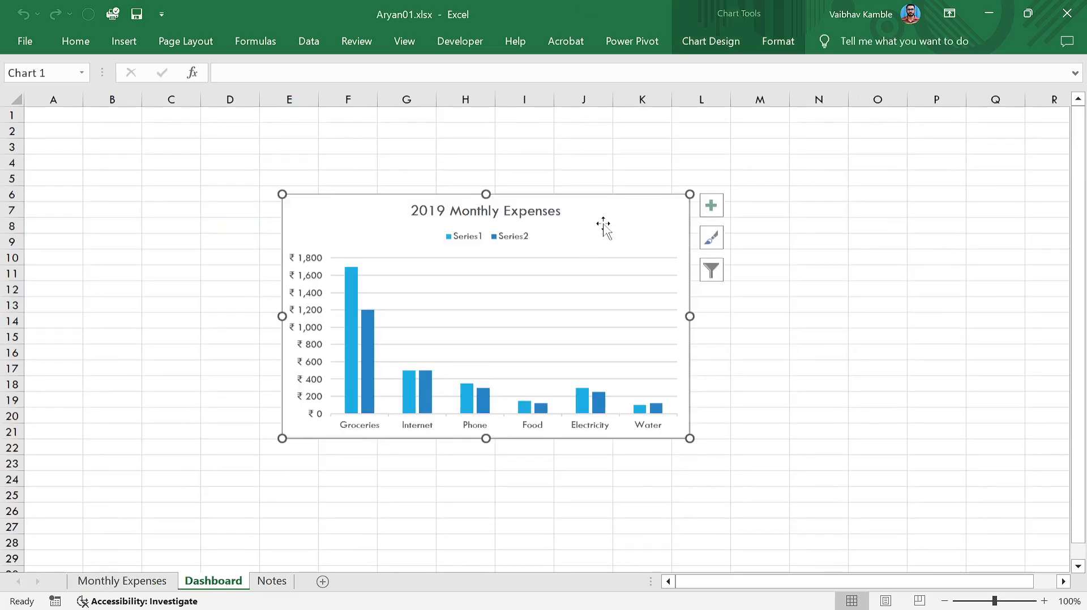
pyautogui.moveTo(585, 215); pyautogui.dragTo(361, 155)
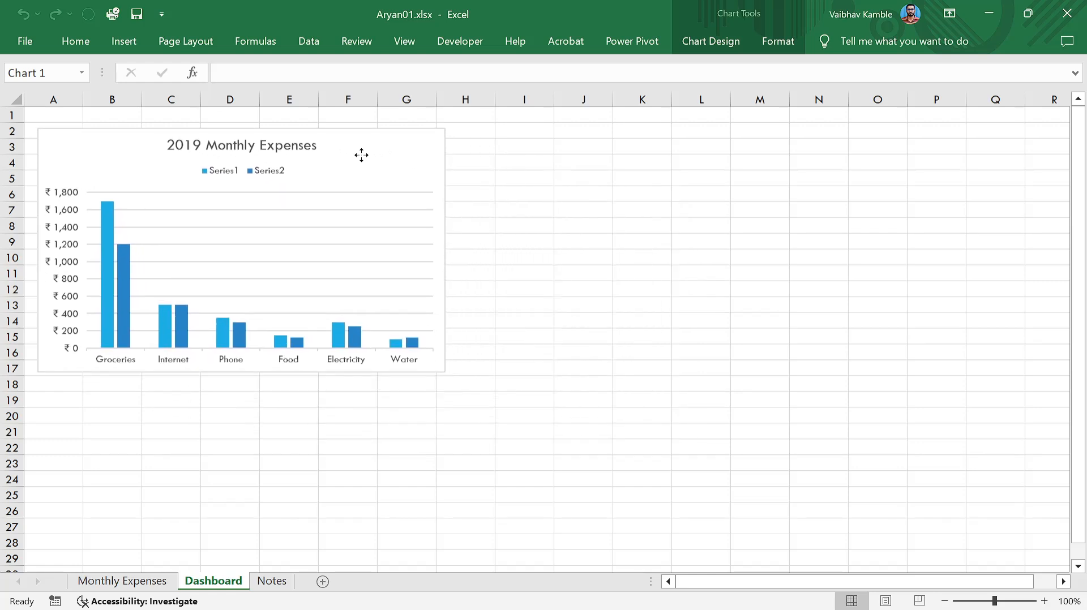
pyautogui.click(579, 240)
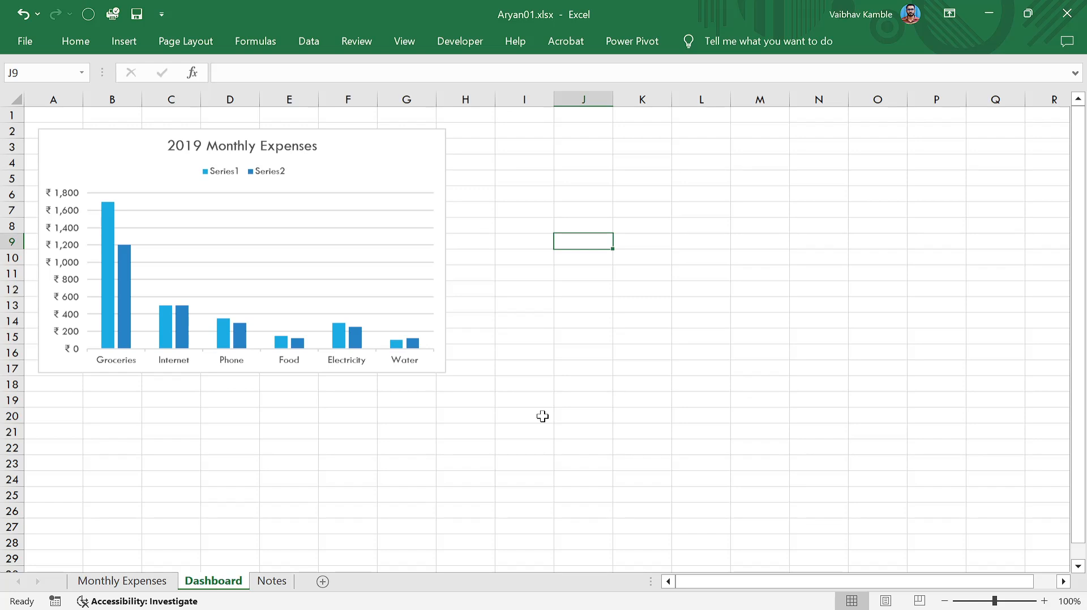
# Paste a copy of the 2019 Monthly Expenses chart at cell D22 on the Notes sheet.
pyautogui.click(405, 147)
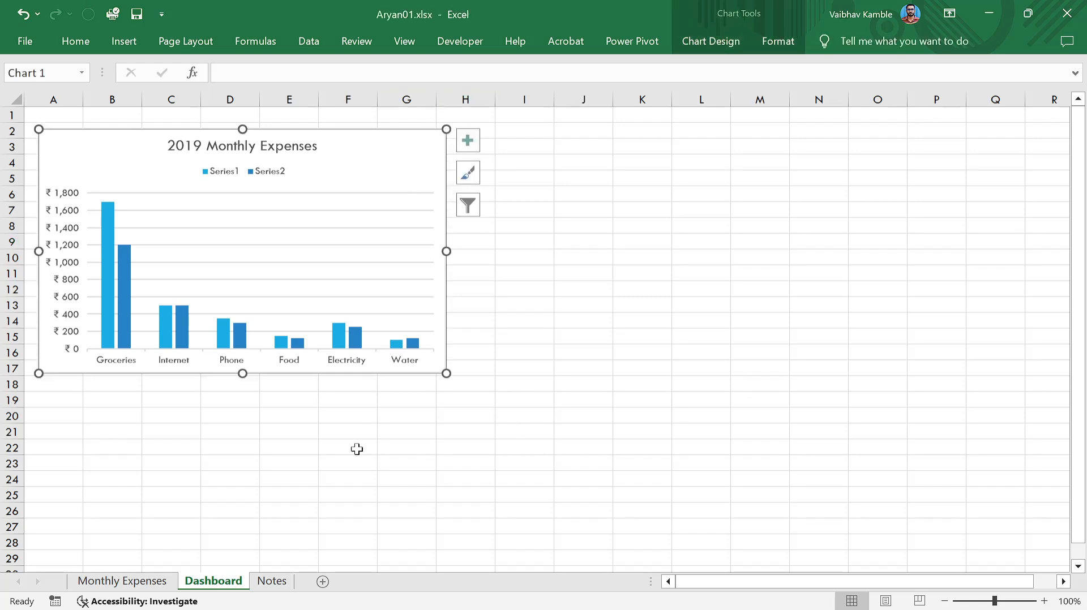
pyautogui.click(272, 581)
pyautogui.click(510, 451)
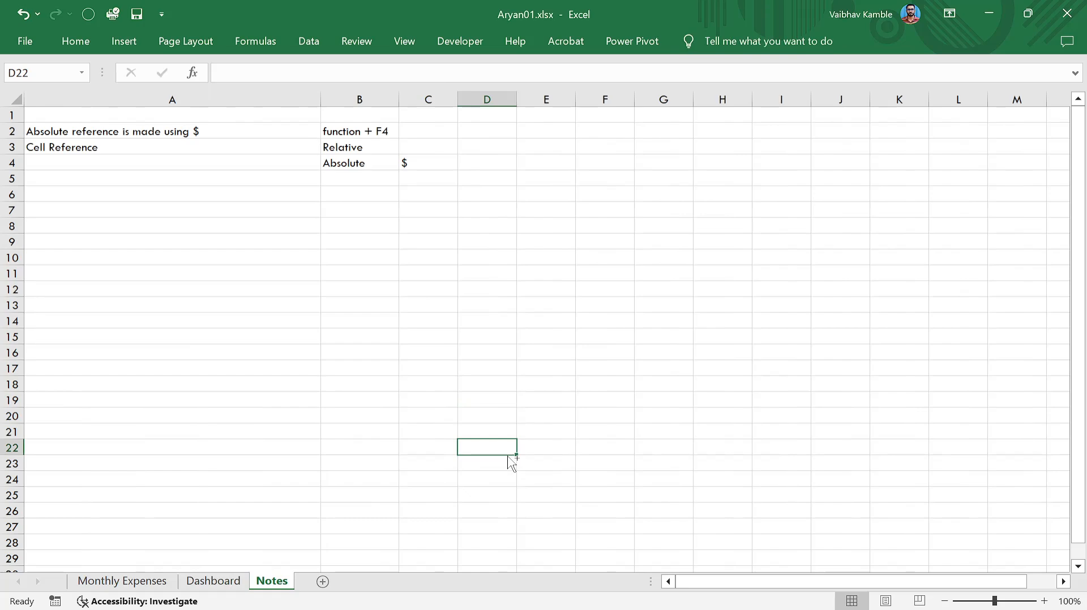
pyautogui.hotkey('ctrl', 'v')
# Undo the extra paste and the deletion so the original chart stays on Dashboard.
pyautogui.hotkey('ctrl', 'pageup')
pyautogui.hotkey('ctrl', 'pageup')
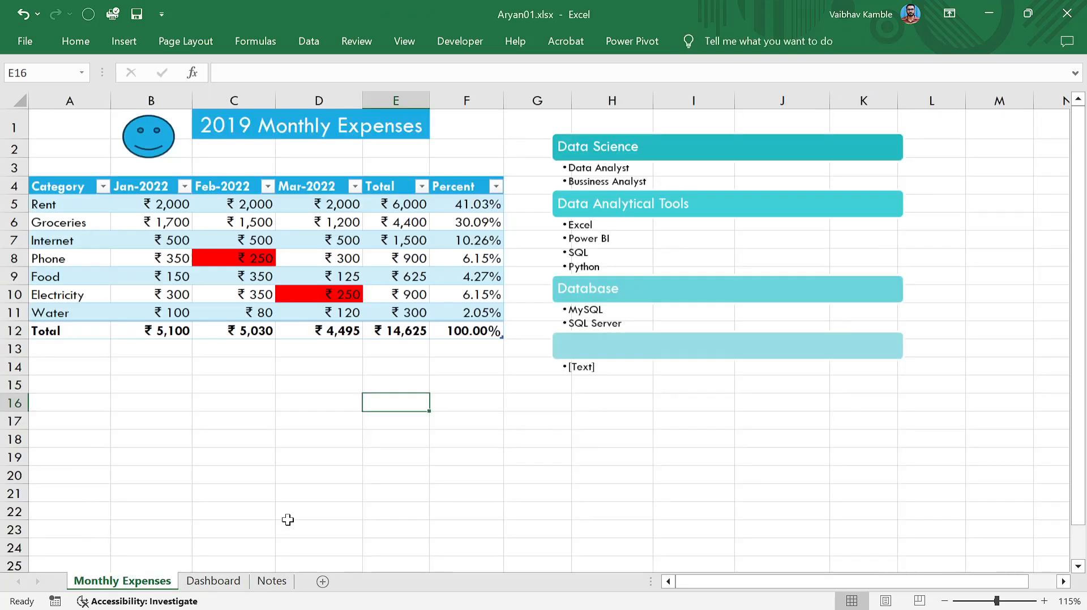
pyautogui.click(213, 581)
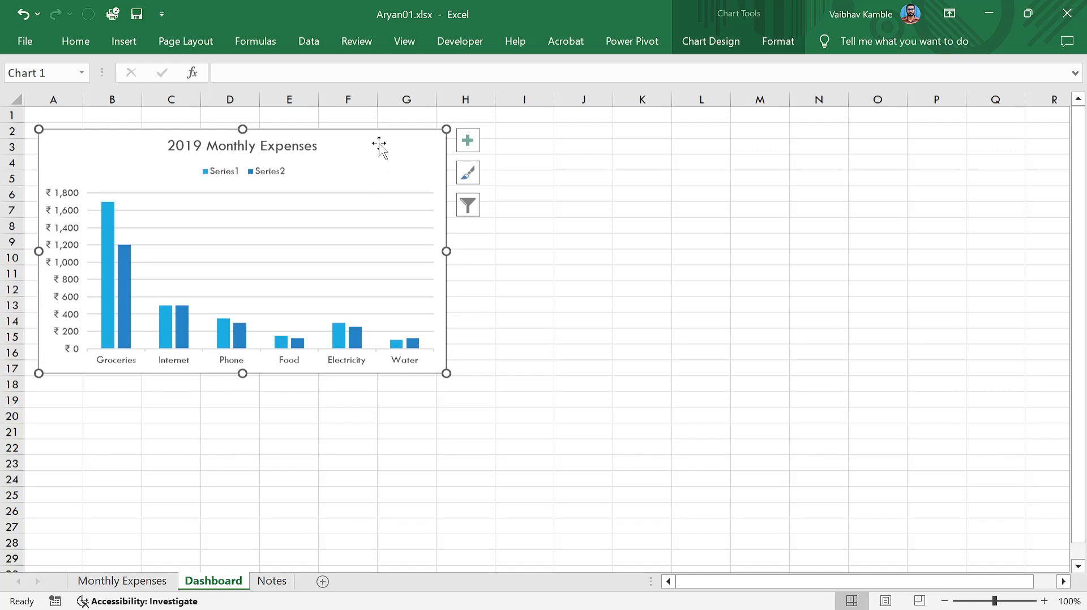
pyautogui.press('Delete')
pyautogui.click(272, 582)
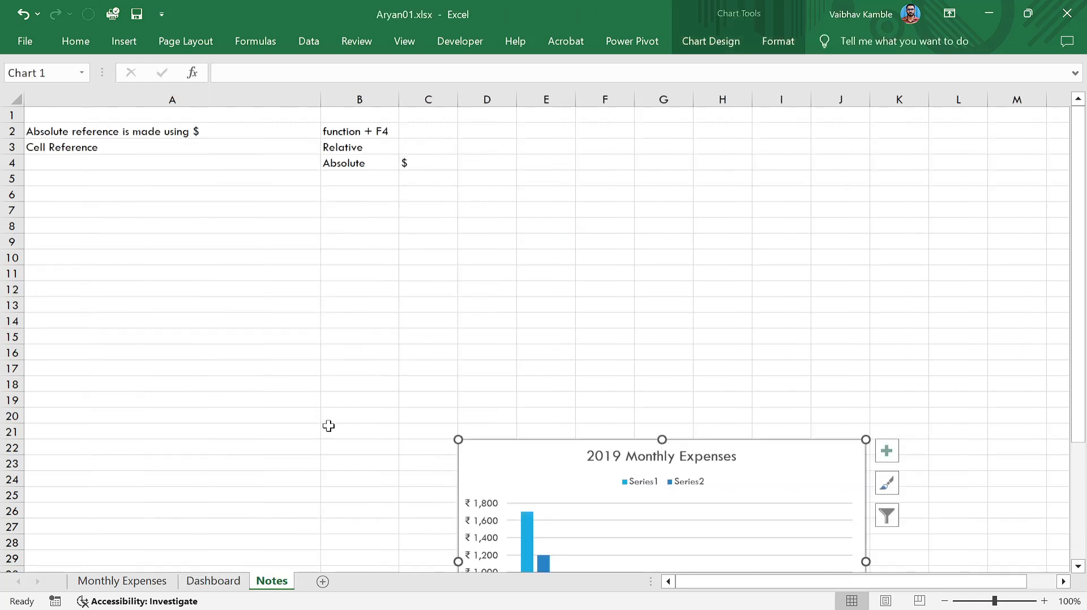
pyautogui.click(328, 426)
pyautogui.hotkey('ctrl', 'v')
pyautogui.hotkey('ctrl', 'z')
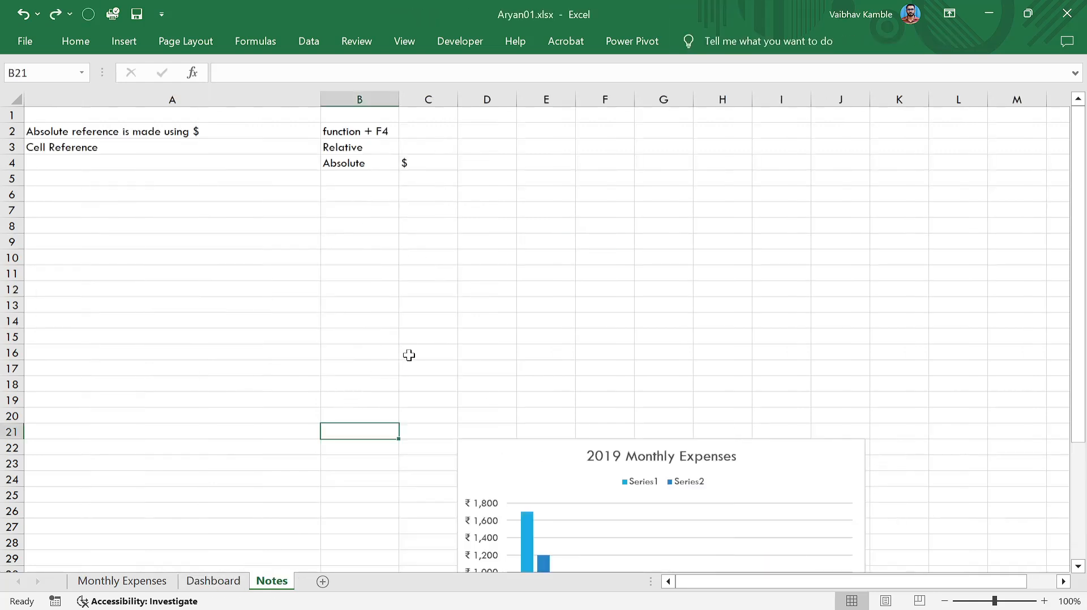
pyautogui.hotkey('ctrl', 'z')
pyautogui.click(312, 481)
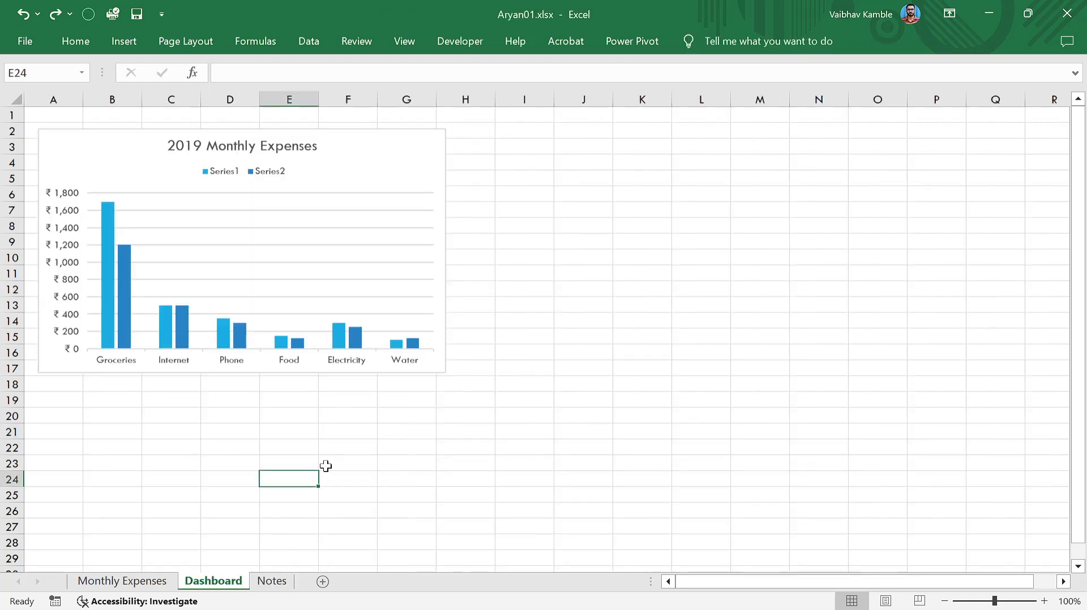
pyautogui.click(516, 261)
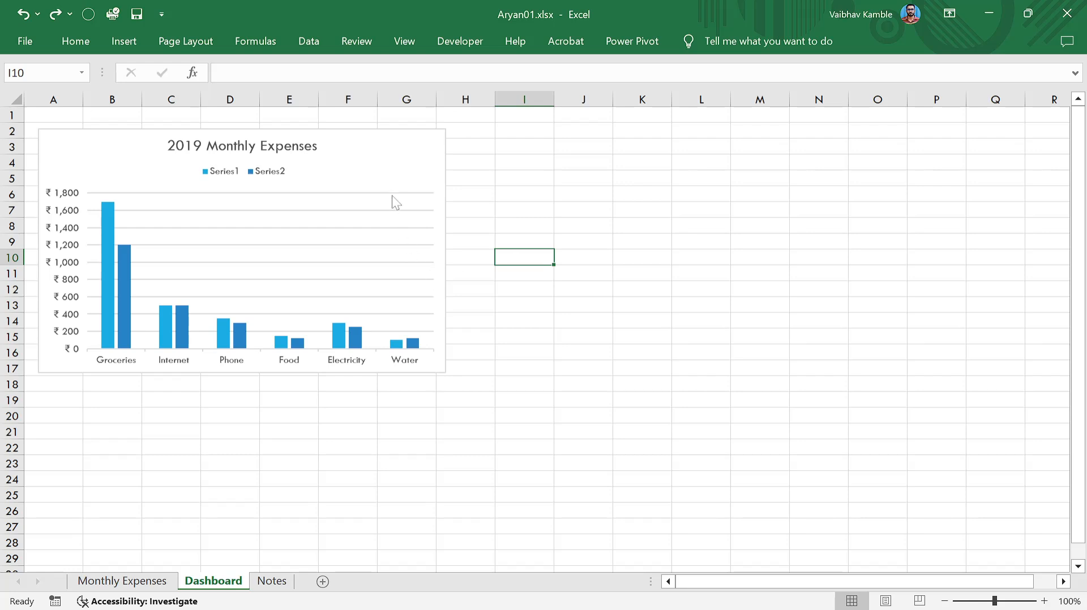
pyautogui.click(385, 164)
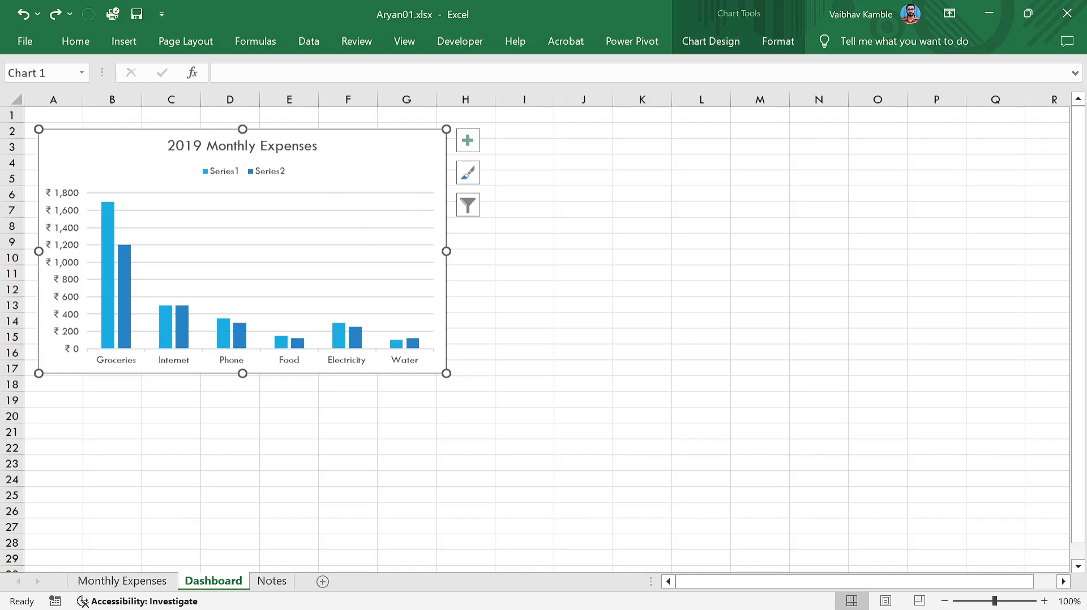
# Switch the Dashboard chart's rows and columns and back, then return to Monthly Expenses.
pyautogui.click(703, 46)
pyautogui.click(822, 84)
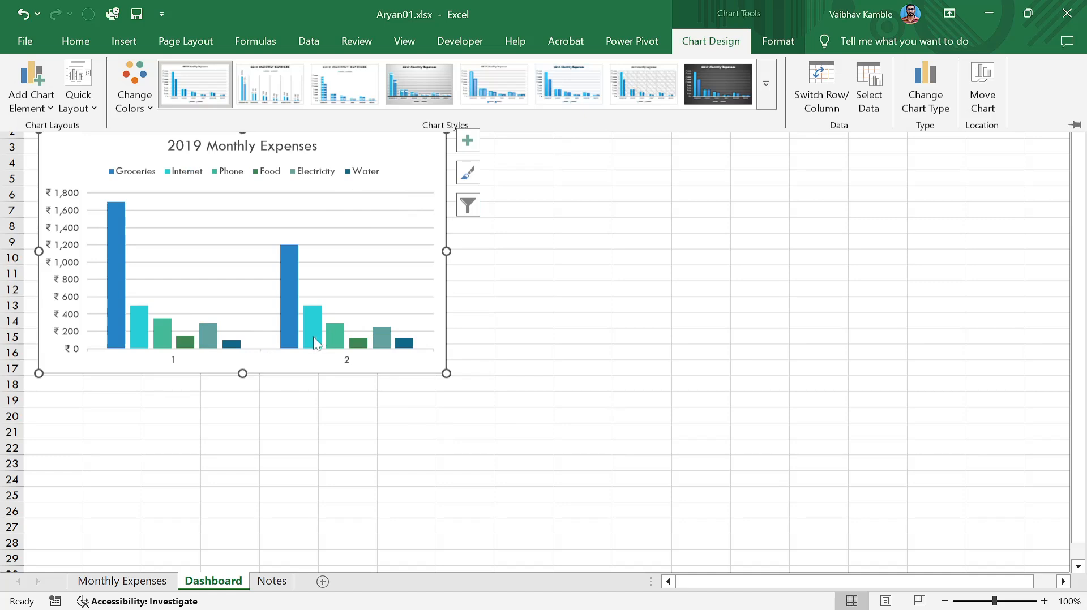
pyautogui.click(821, 98)
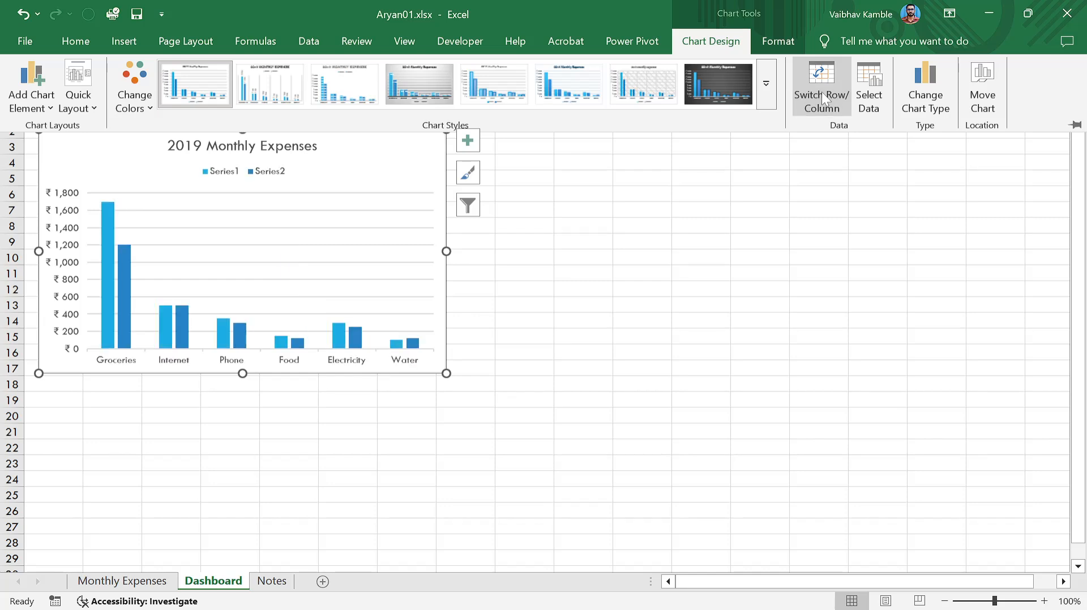
pyautogui.click(647, 346)
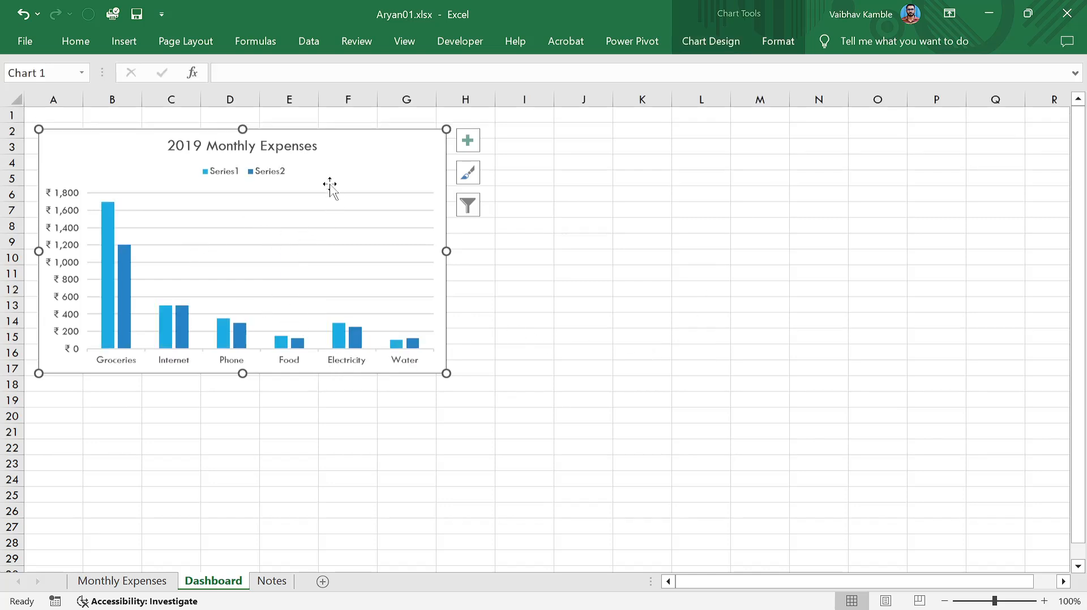
pyautogui.click(678, 322)
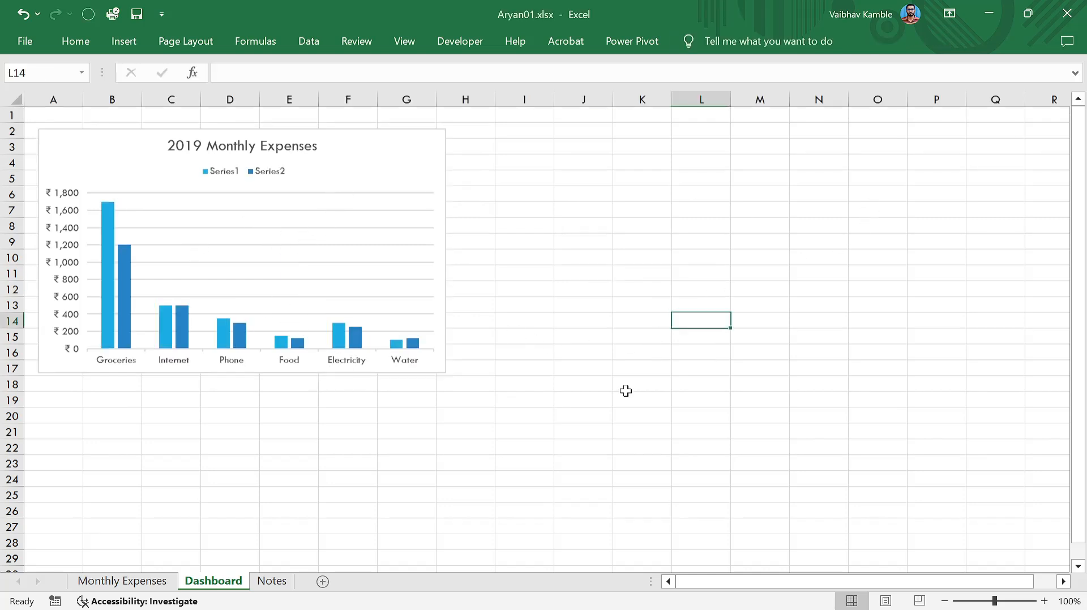
pyautogui.click(113, 589)
pyautogui.click(209, 490)
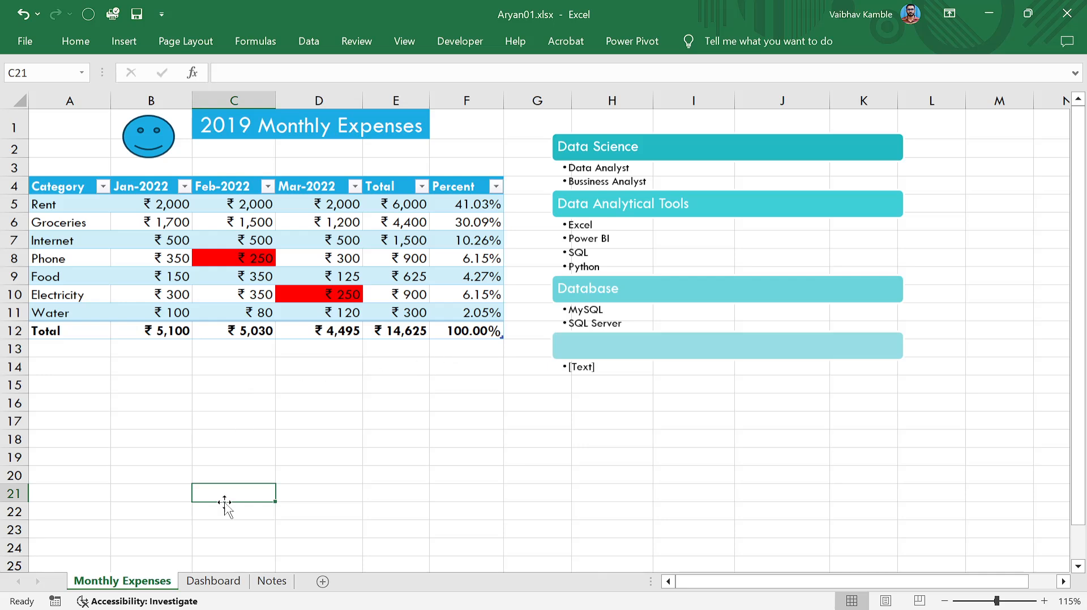
# Insert a blank 2-D pie chart and place it right of the expense table.
pyautogui.click(123, 40)
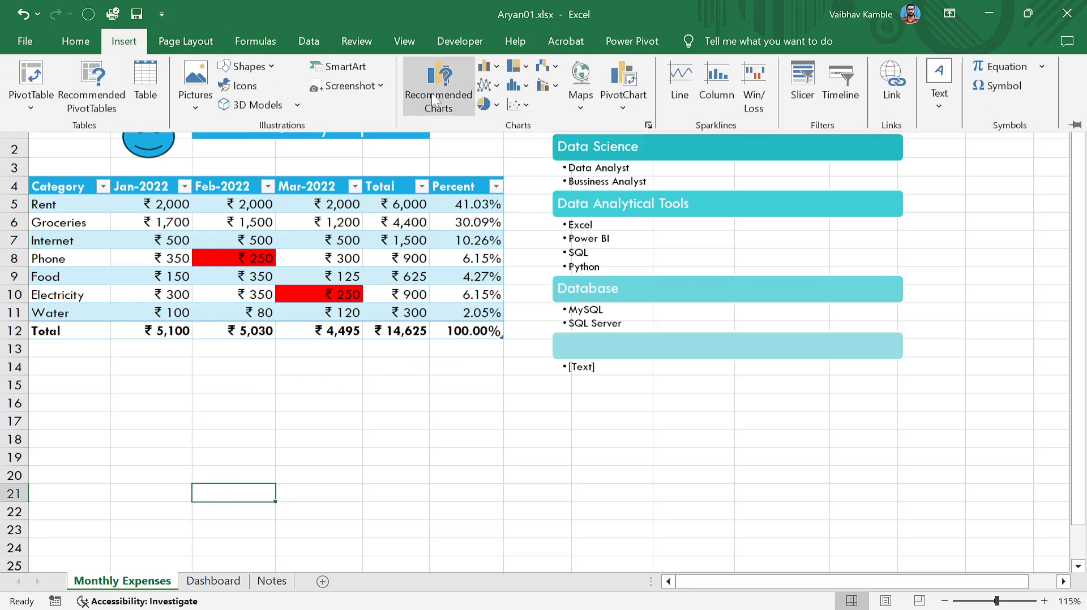
pyautogui.click(487, 105)
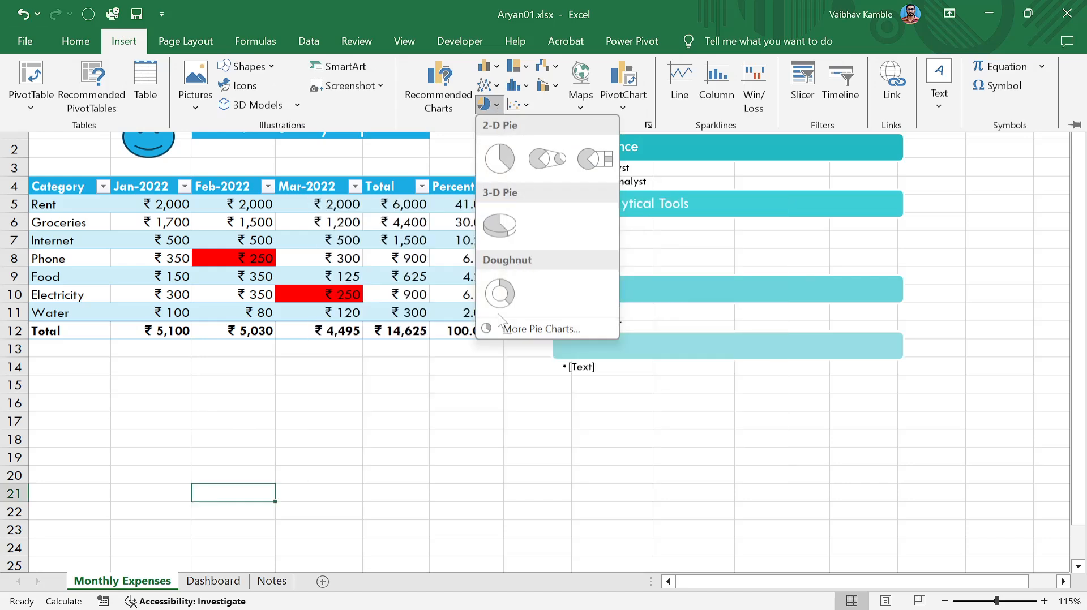
pyautogui.click(501, 164)
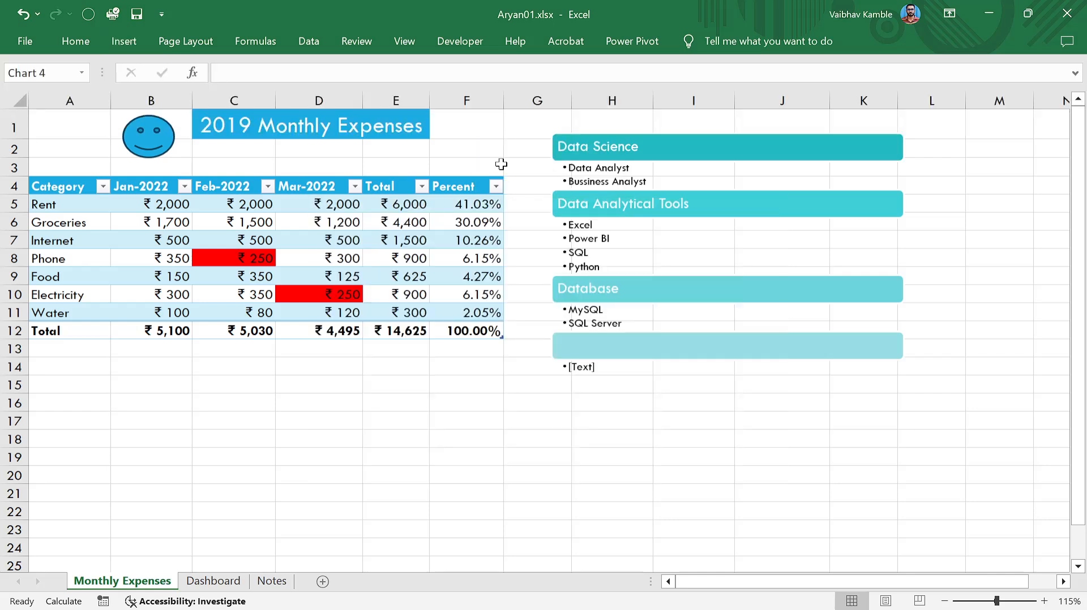
pyautogui.moveTo(485, 311); pyautogui.dragTo(747, 317)
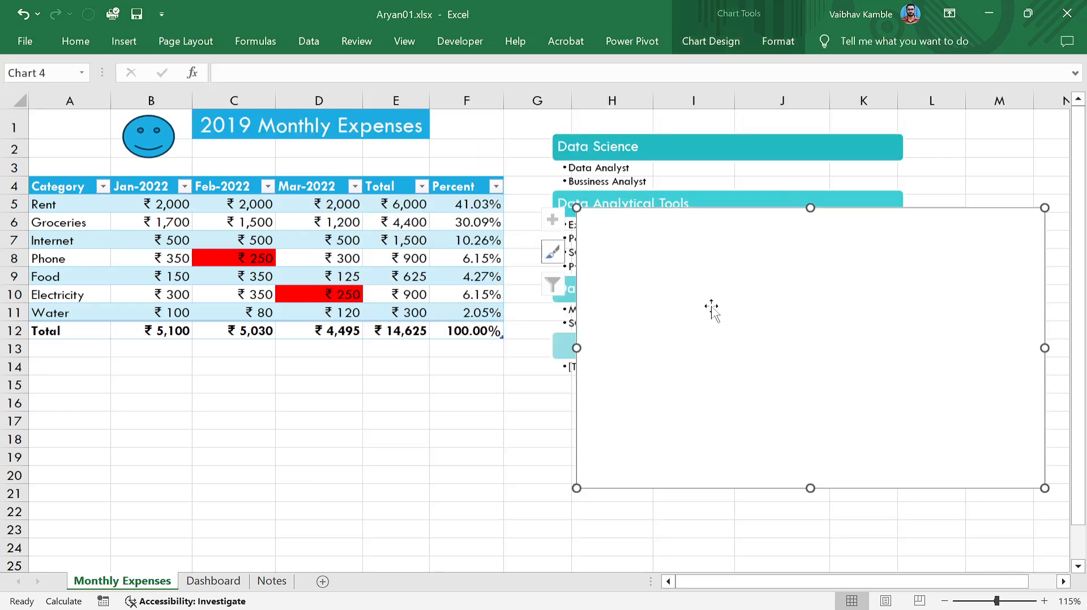
# In Select Data, drag across the expense rows as the pie chart's data range.
pyautogui.click(700, 50)
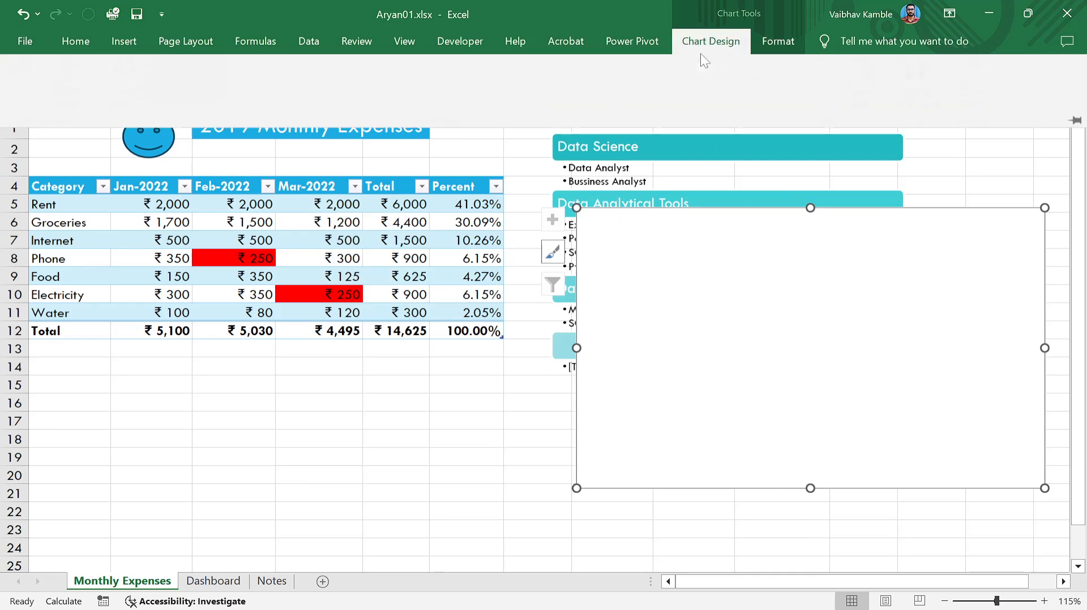
pyautogui.click(868, 87)
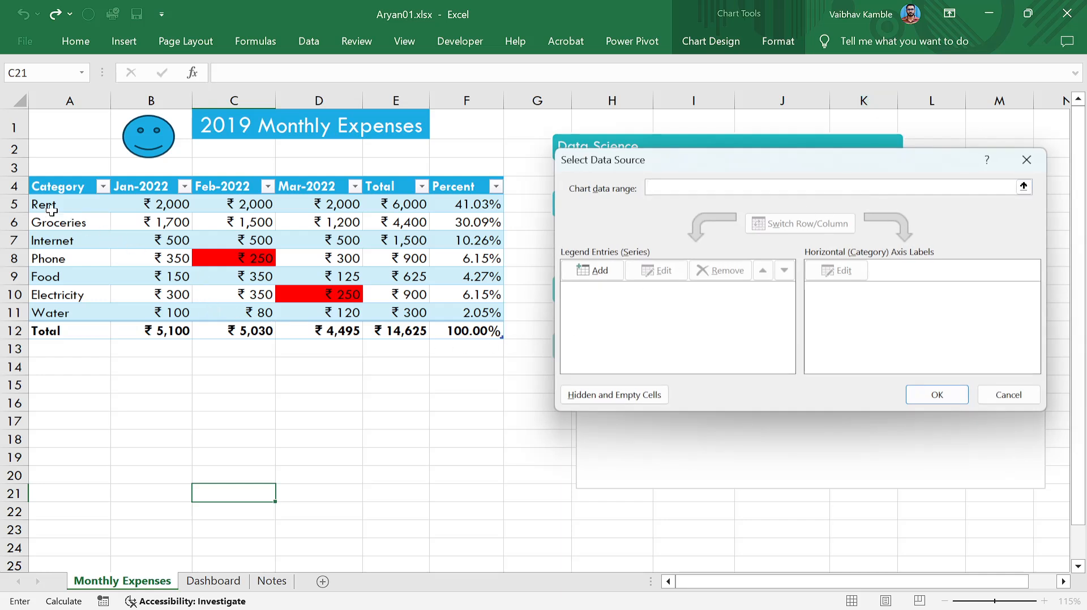
pyautogui.moveTo(44, 204); pyautogui.dragTo(399, 317)
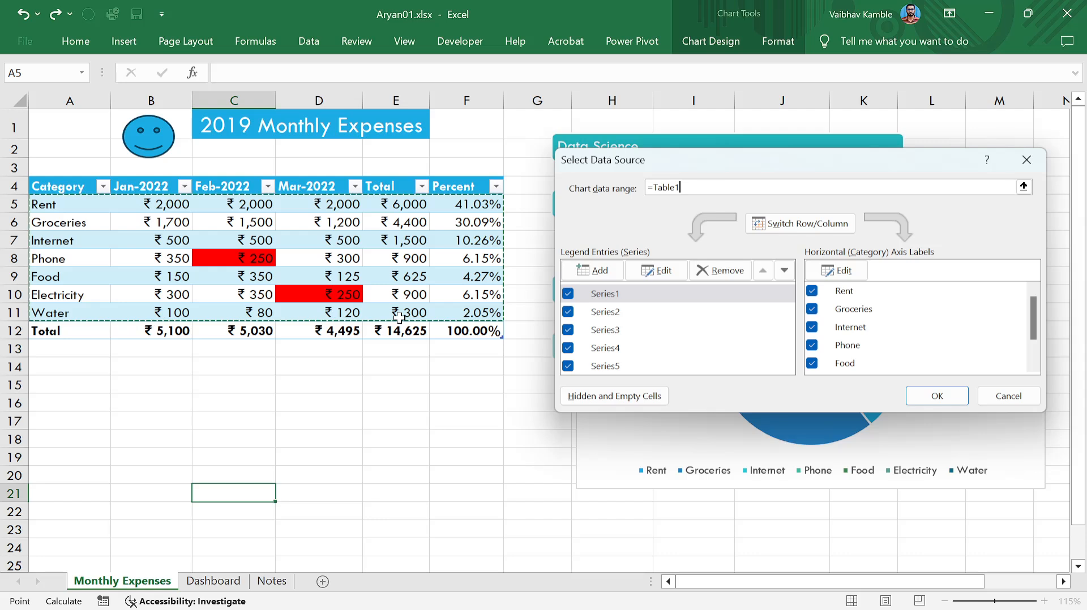
# Adjust the chart range's columns and rows around Category through Mar-2022 with Shift+arrows.
pyautogui.hotkey('shift', 'Left')
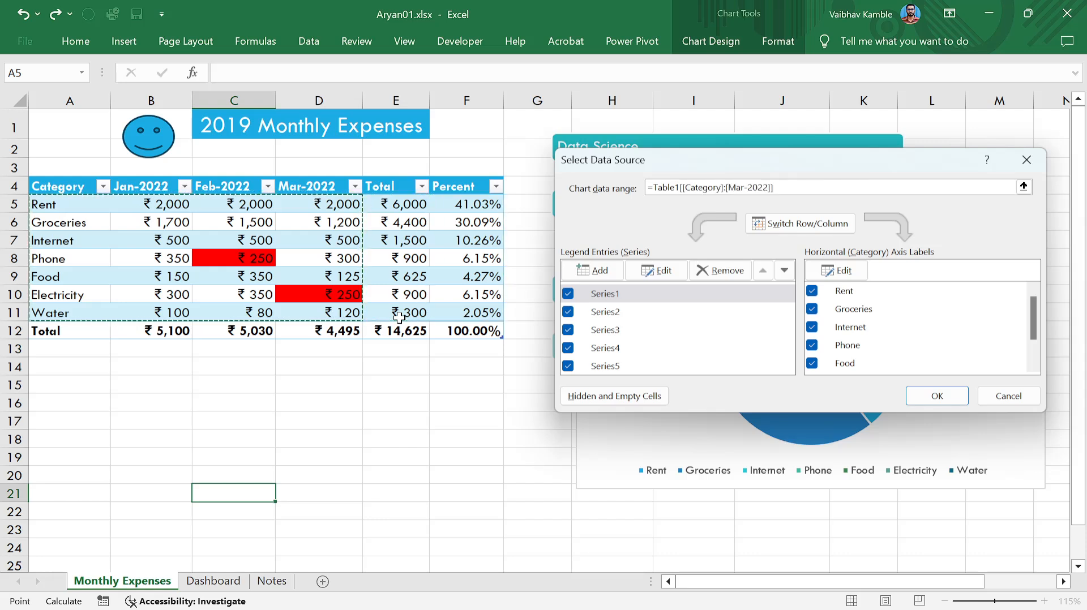
pyautogui.hotkey('shift', 'Right')
pyautogui.hotkey('shift', 'Right')
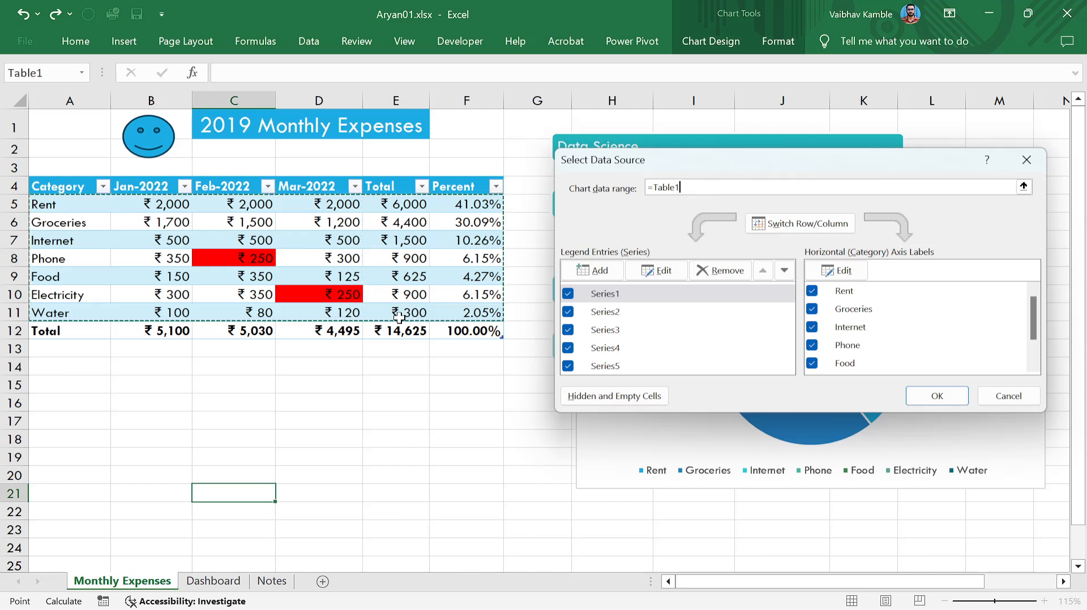
pyautogui.hotkey('shift', 'Left')
pyautogui.hotkey('shift', 'Left')
pyautogui.hotkey('shift', 'Left')
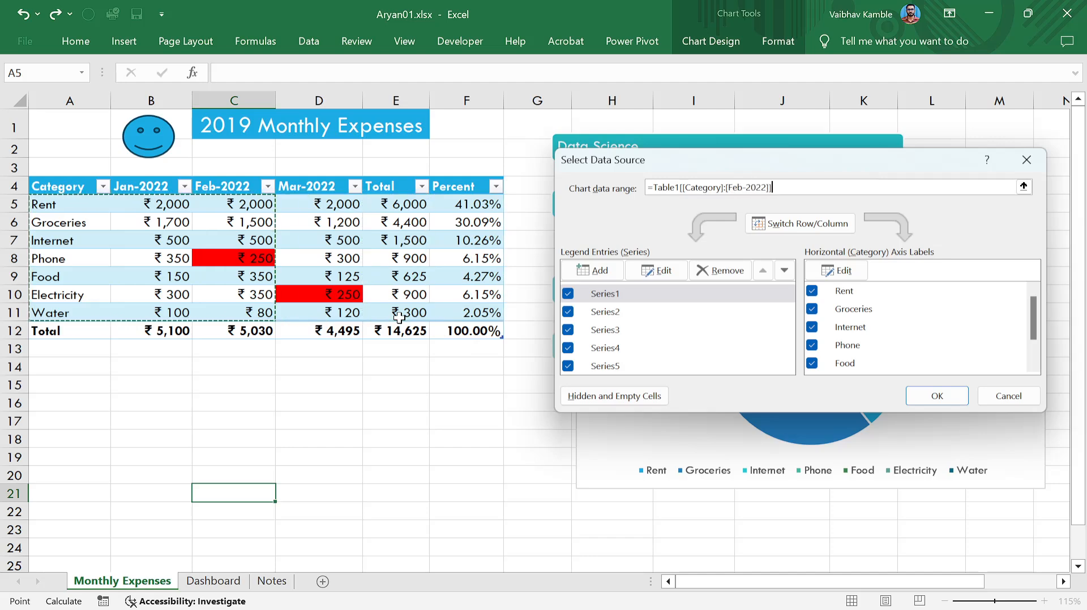
pyautogui.hotkey('shift', 'Left')
pyautogui.hotkey('shift', 'Left')
pyautogui.hotkey('shift', 'Right')
pyautogui.hotkey('shift', 'Right')
pyautogui.hotkey('shift', 'Right')
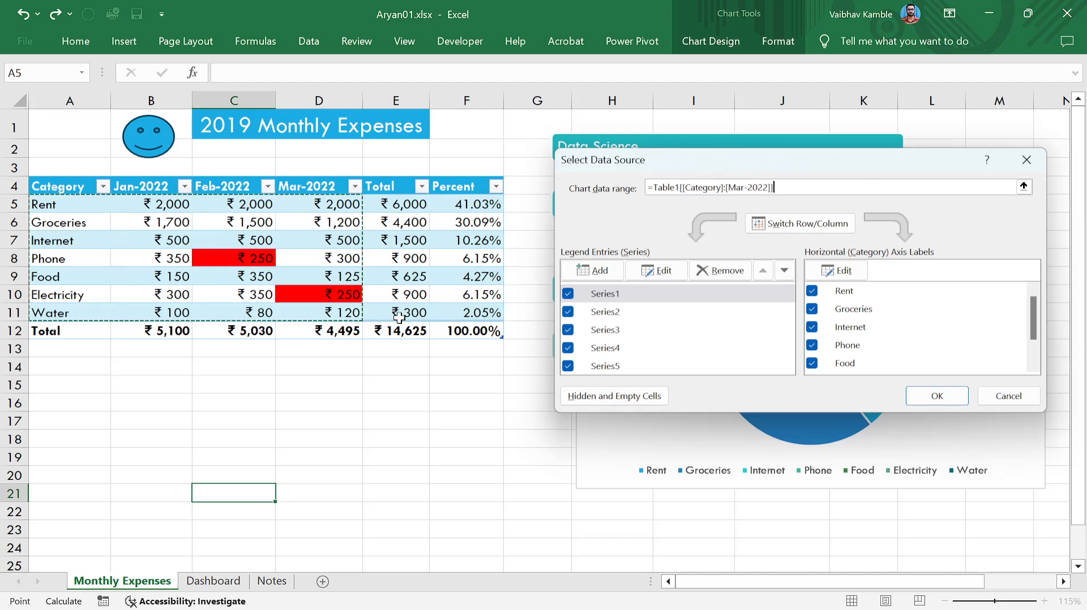
pyautogui.hotkey('shift', 'Right')
pyautogui.hotkey('shift', 'Left')
pyautogui.hotkey('shift', 'Left')
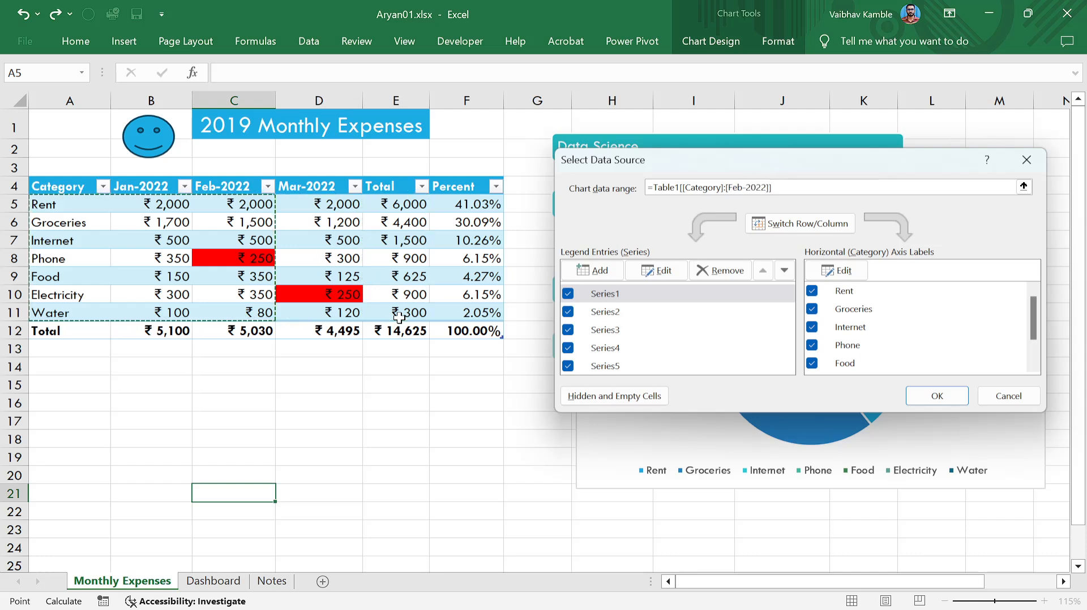
pyautogui.hotkey('shift', 'Right')
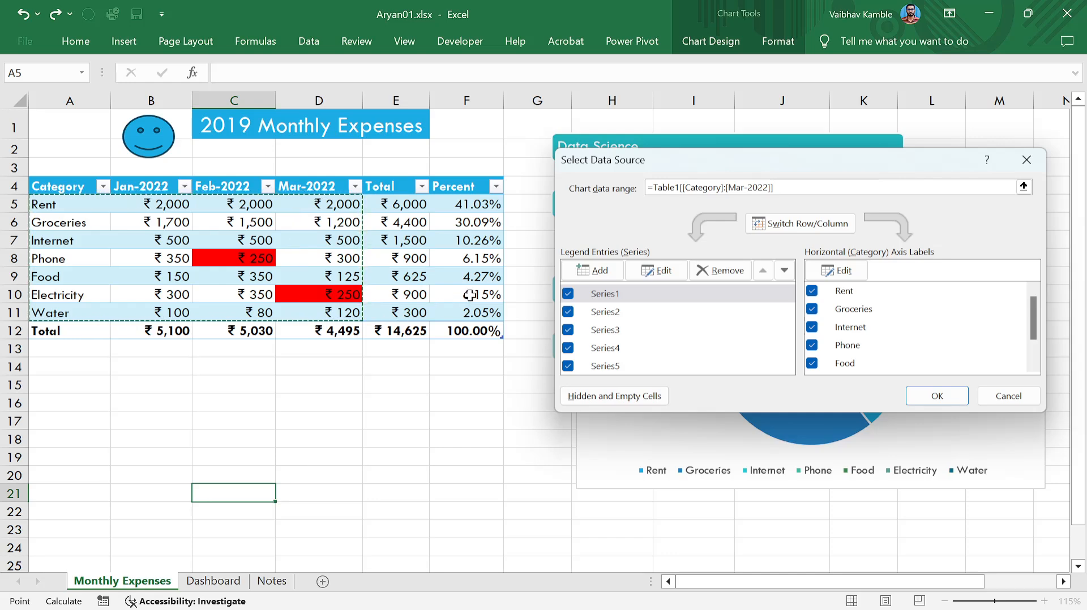
pyautogui.hotkey('shift', 'Up')
pyautogui.hotkey('shift', 'Up')
pyautogui.hotkey('shift', 'Up')
pyautogui.hotkey('shift', 'Up')
pyautogui.hotkey('shift', 'Up')
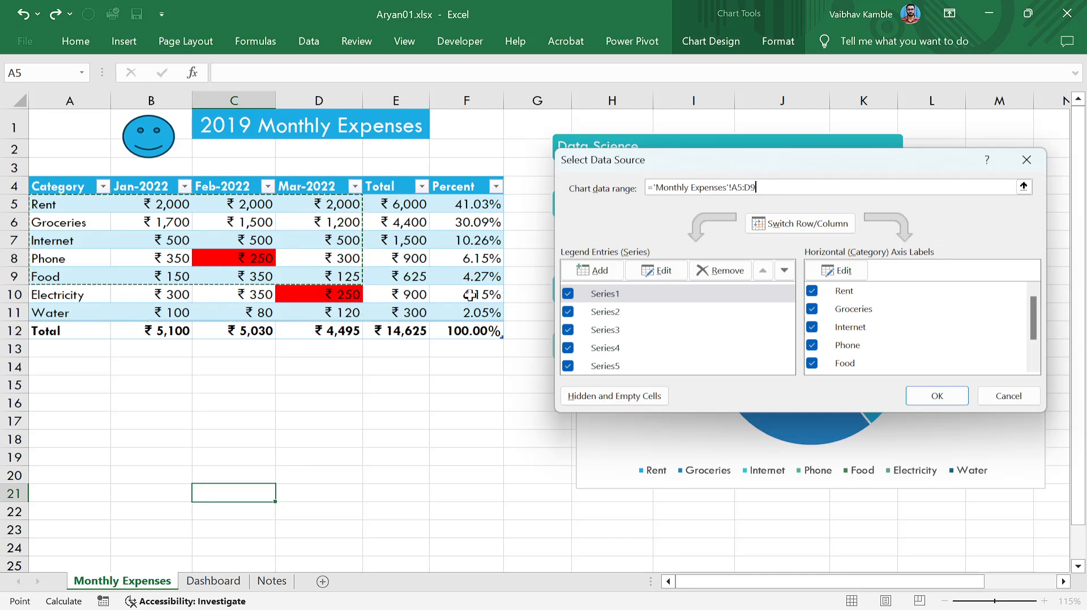
pyautogui.hotkey('shift', 'Down')
pyautogui.hotkey('shift', 'Down')
pyautogui.hotkey('shift', 'Down')
pyautogui.hotkey('shift', 'Down')
pyautogui.hotkey('shift', 'Down')
pyautogui.hotkey('shift', 'Down')
pyautogui.hotkey('shift', 'Up')
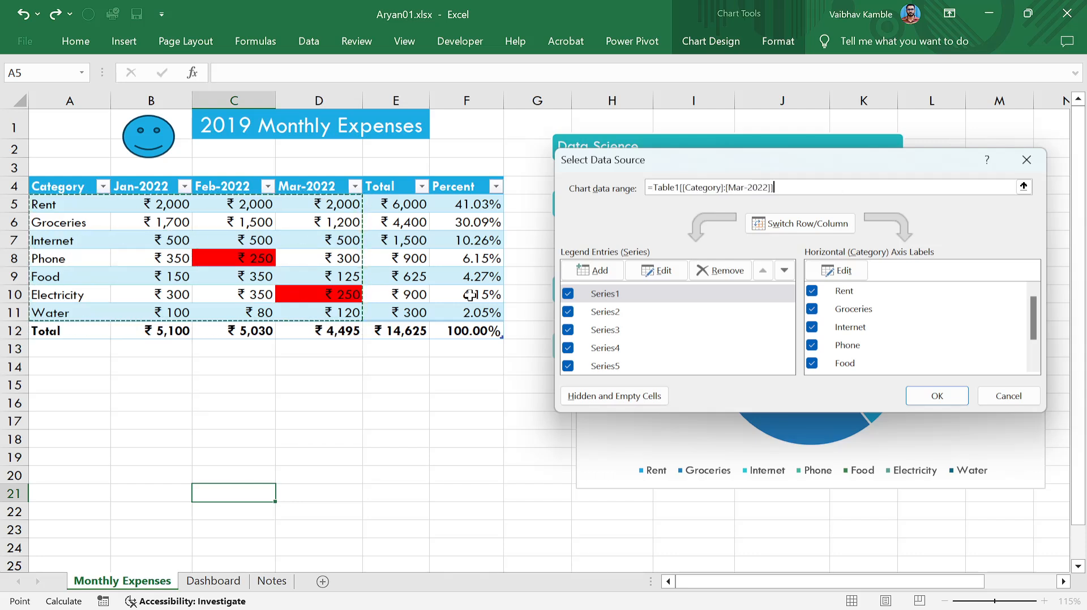
# Expand the chart range with Ctrl+Shift+arrows to cover the whole table including totals.
pyautogui.hotkey('ctrl', 'shift', 'Up')
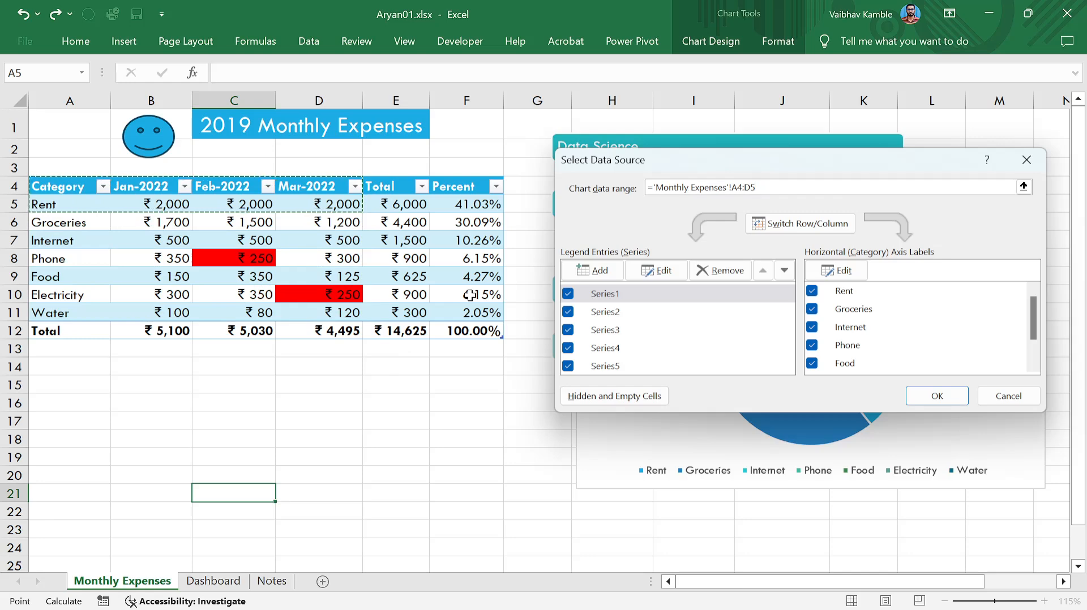
pyautogui.hotkey('ctrl', 'shift', 'Down')
pyautogui.hotkey('ctrl', 'shift', 'Right')
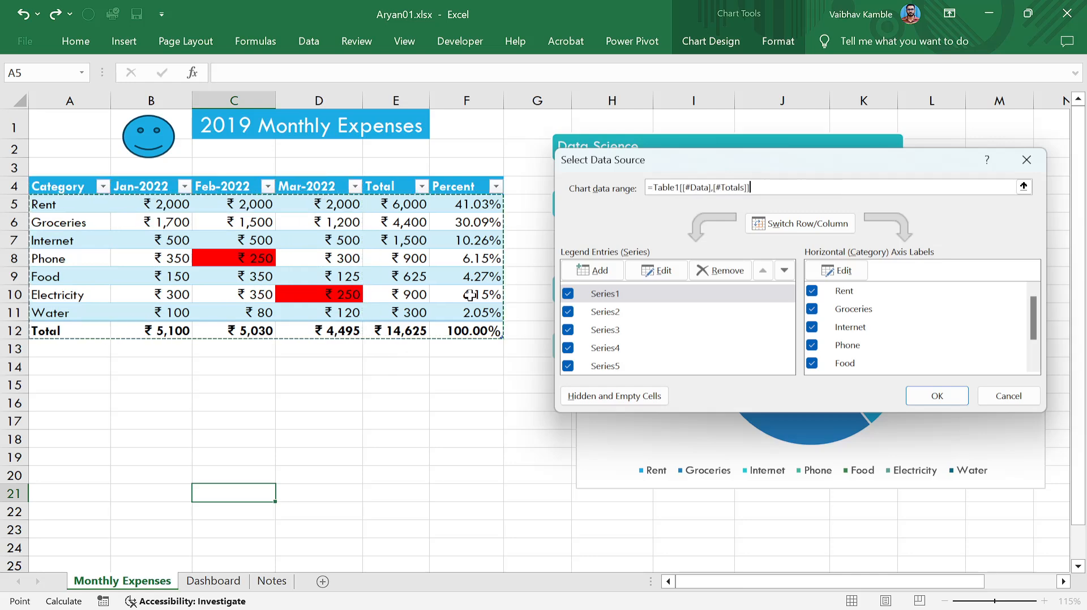
pyautogui.hotkey('ctrl', 'shift', 'Left')
pyautogui.hotkey('ctrl', 'shift', 'Right')
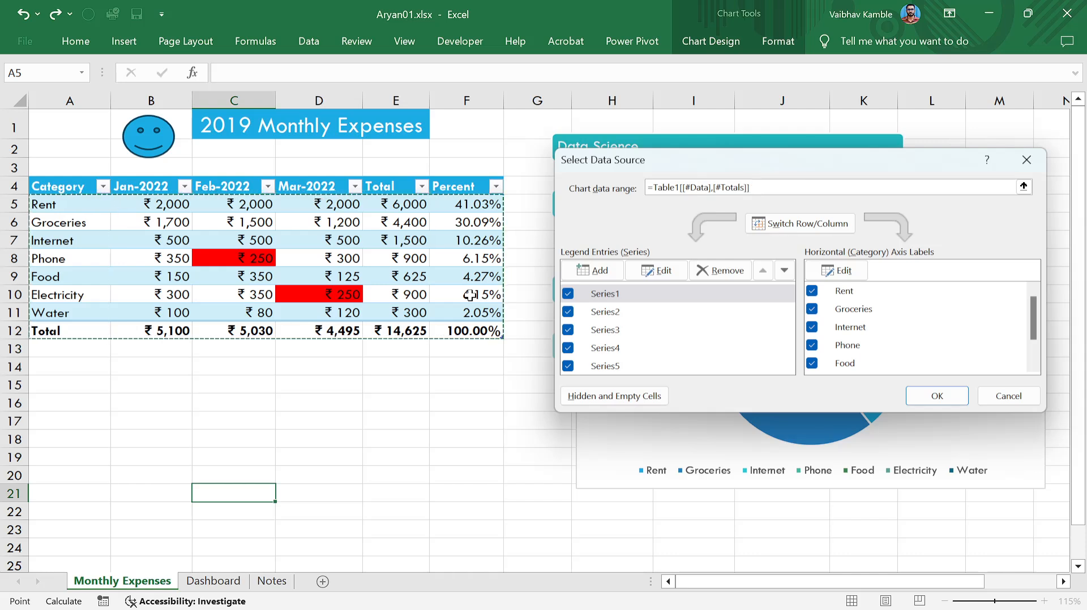
pyautogui.hotkey('ctrl', 'shift', 'Left')
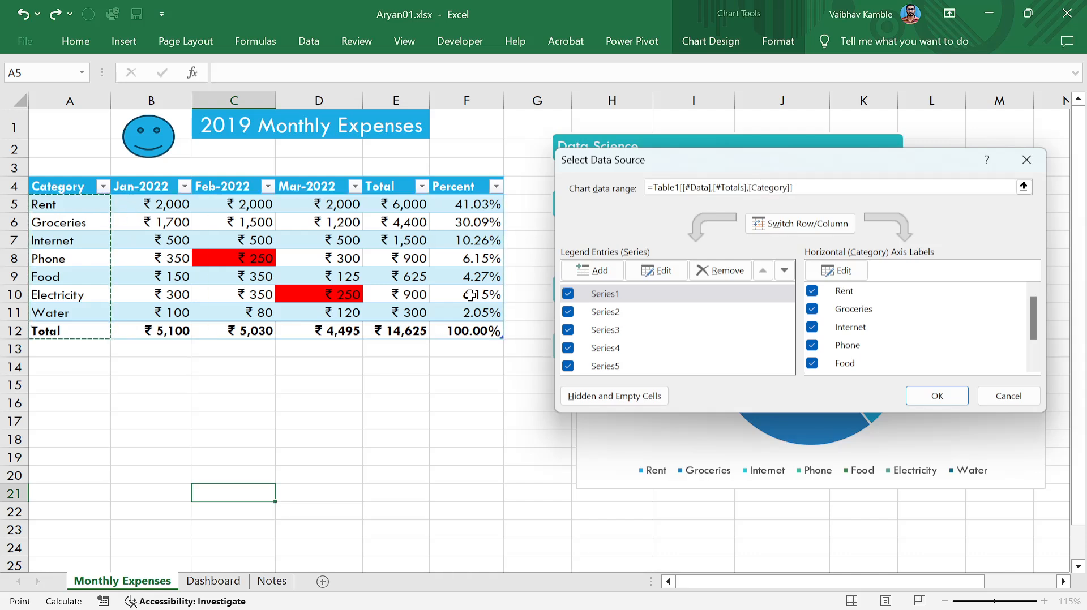
pyautogui.hotkey('ctrl', 'shift', 'Right')
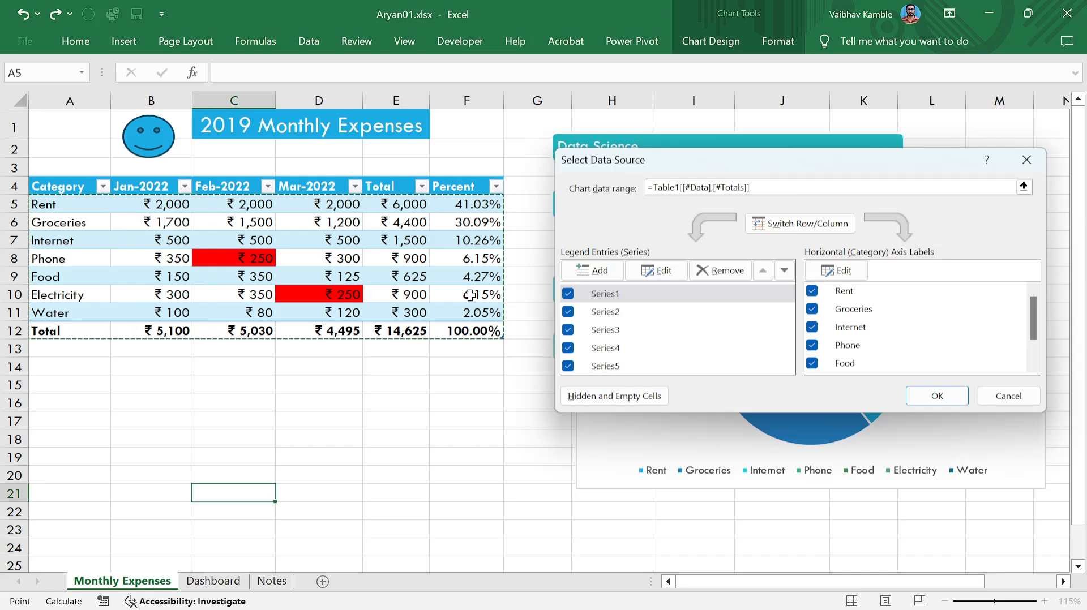
pyautogui.hotkey('ctrl', 'shift', 'Up')
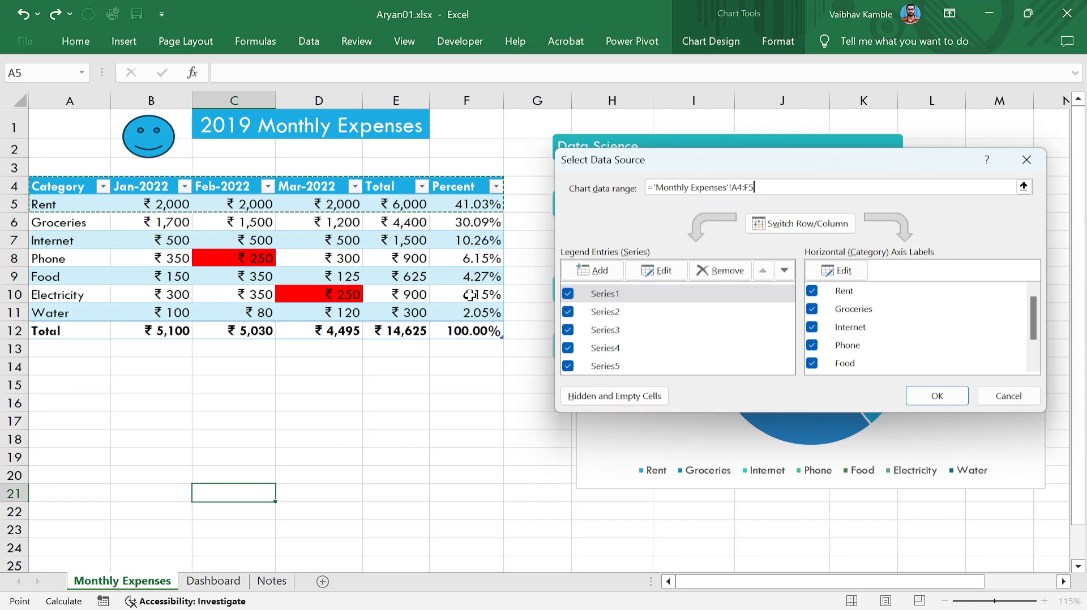
pyautogui.hotkey('ctrl', 'shift', 'Down')
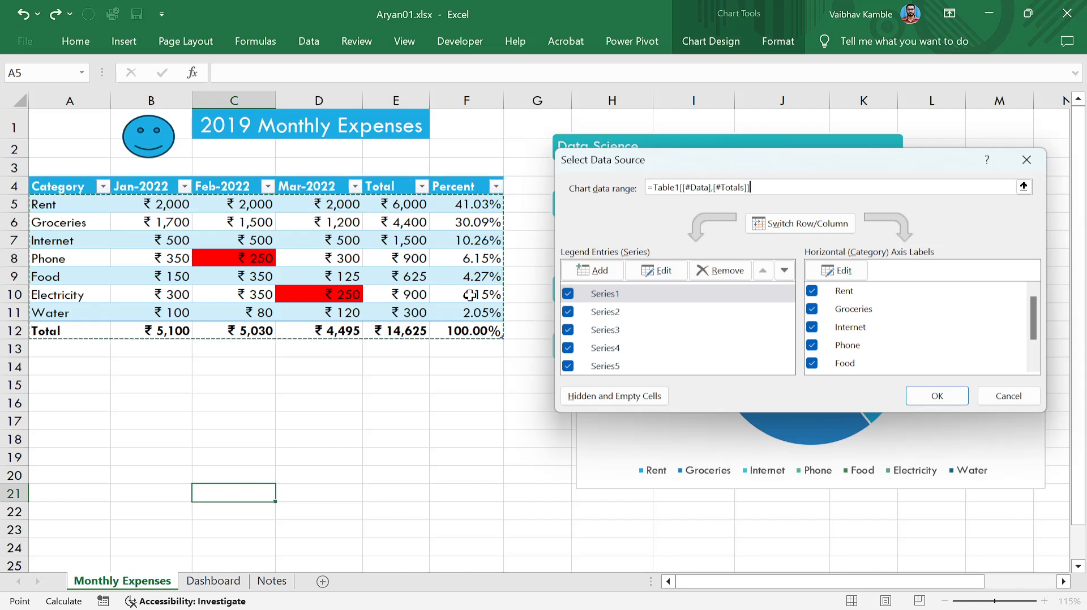
pyautogui.hotkey('ctrl', 'shift', 'Down')
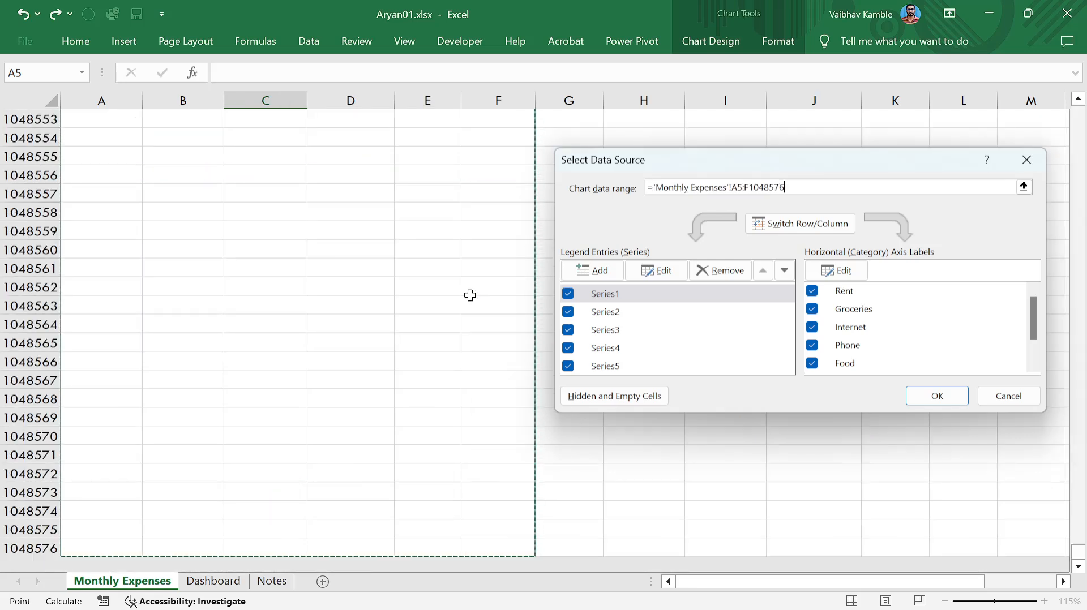
pyautogui.hotkey('ctrl', 'shift', 'Up')
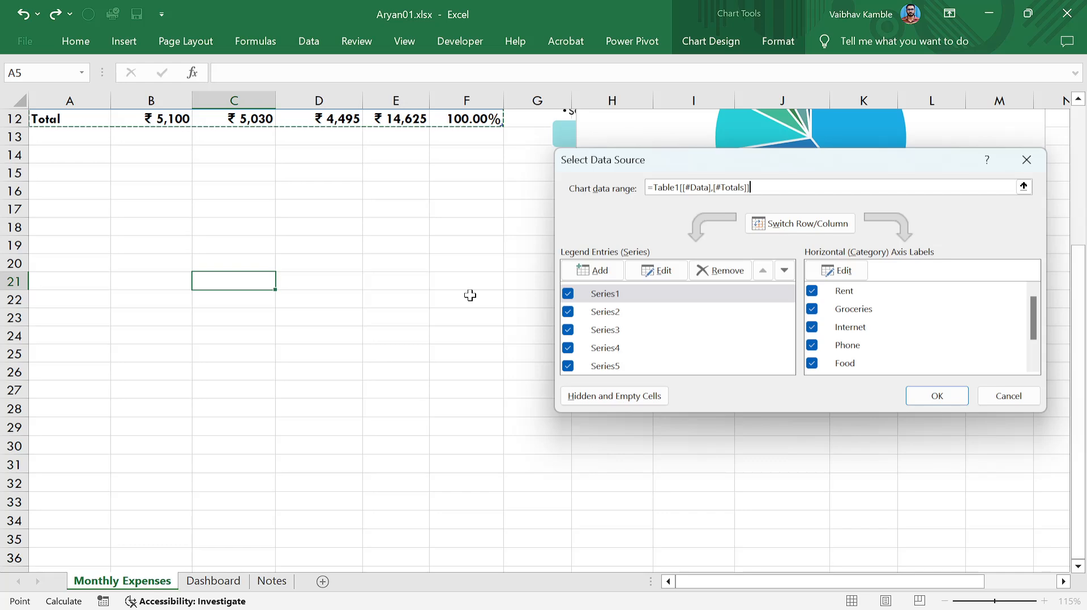
pyautogui.hotkey('ctrl', 'shift', 'Up')
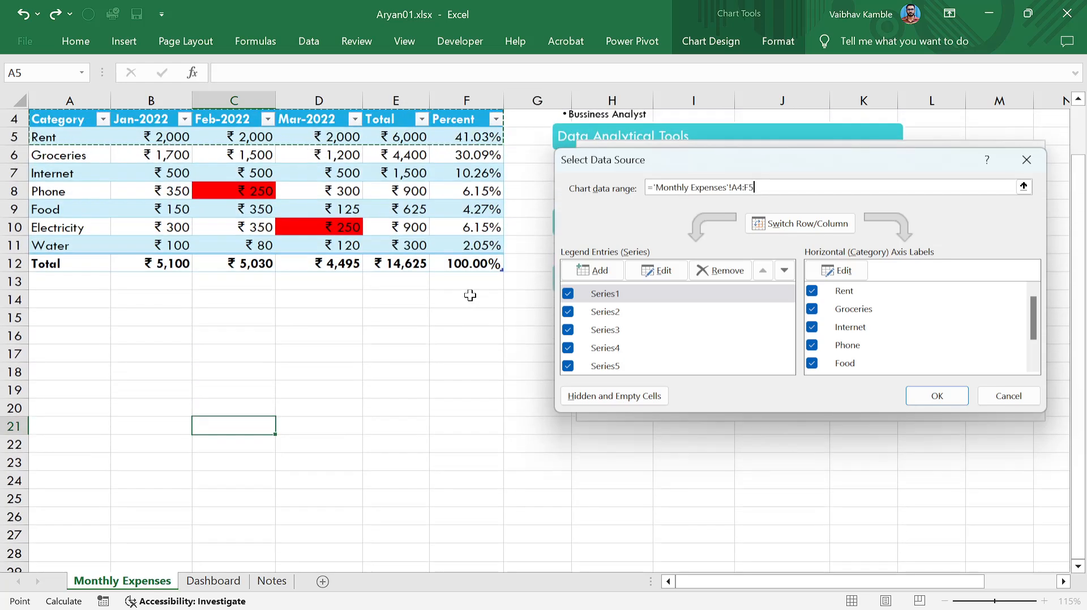
pyautogui.hotkey('ctrl', 'shift', 'Down')
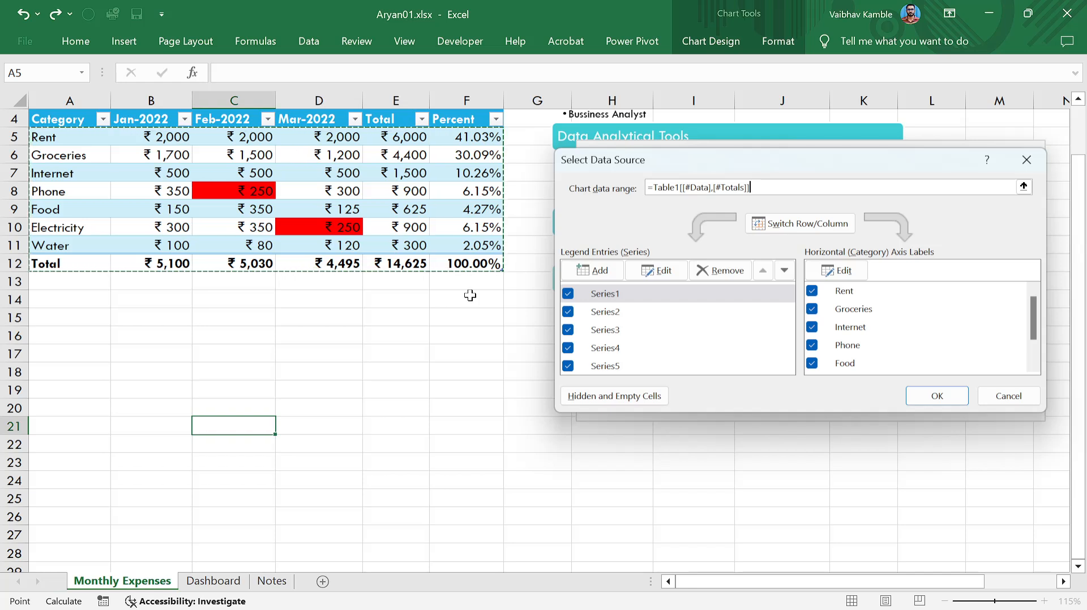
# Drop the Total row and the Percent and Total columns, leaving Category through Mar-2022.
pyautogui.hotkey('shift', 'Up')
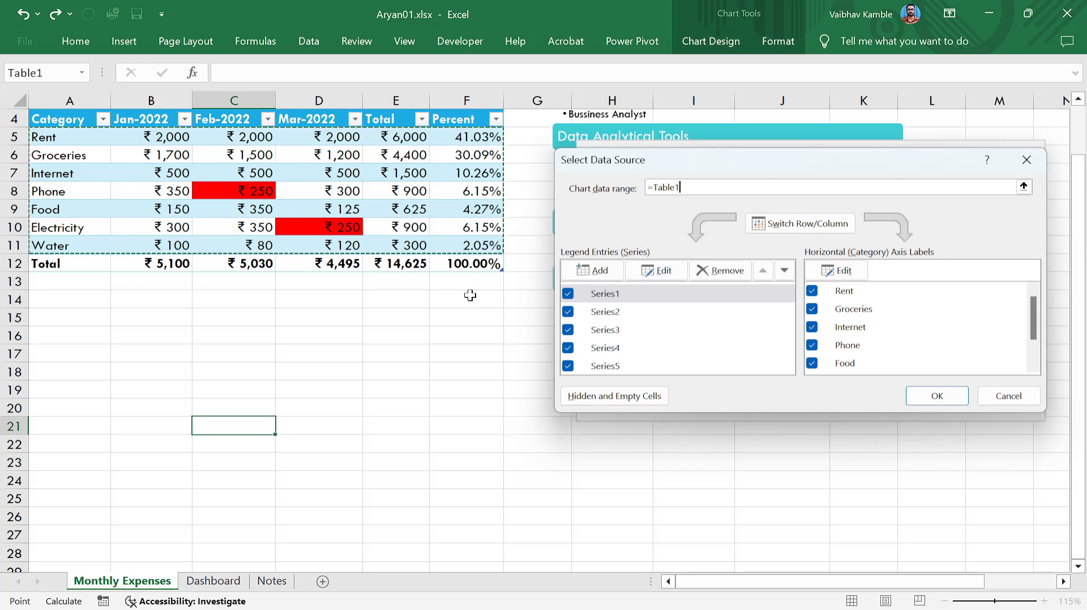
pyautogui.hotkey('shift', 'Left')
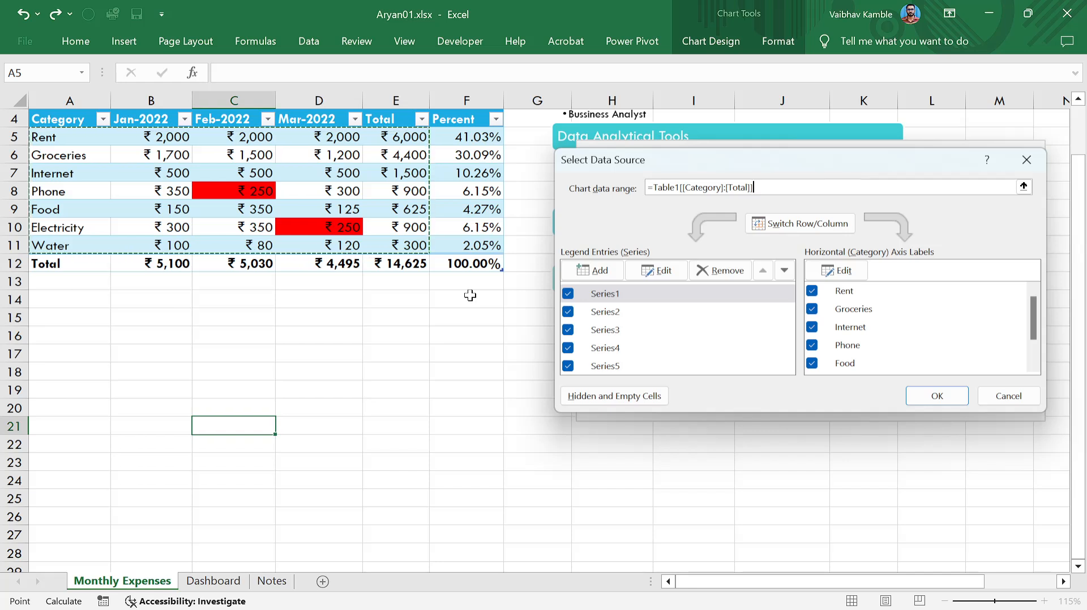
pyautogui.hotkey('shift', 'Left')
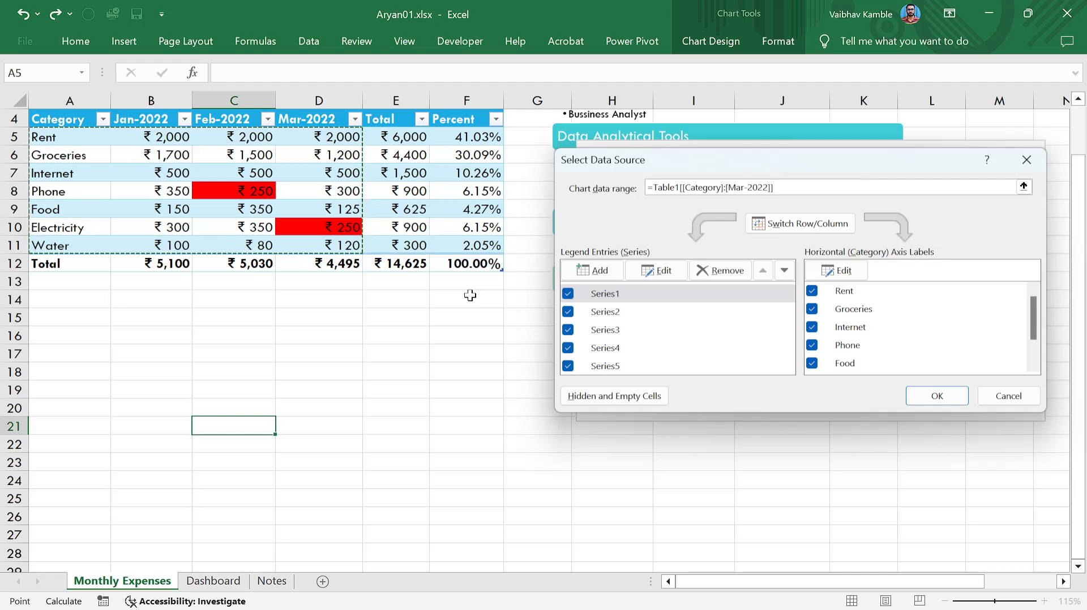
pyautogui.hotkey('shift', 'Down')
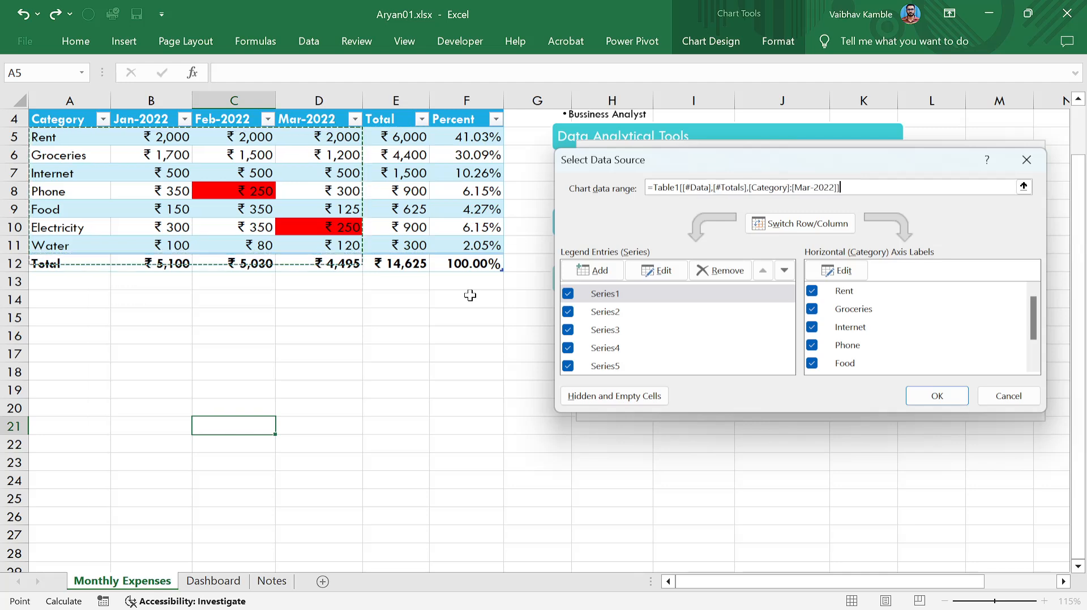
pyautogui.hotkey('shift', 'Up')
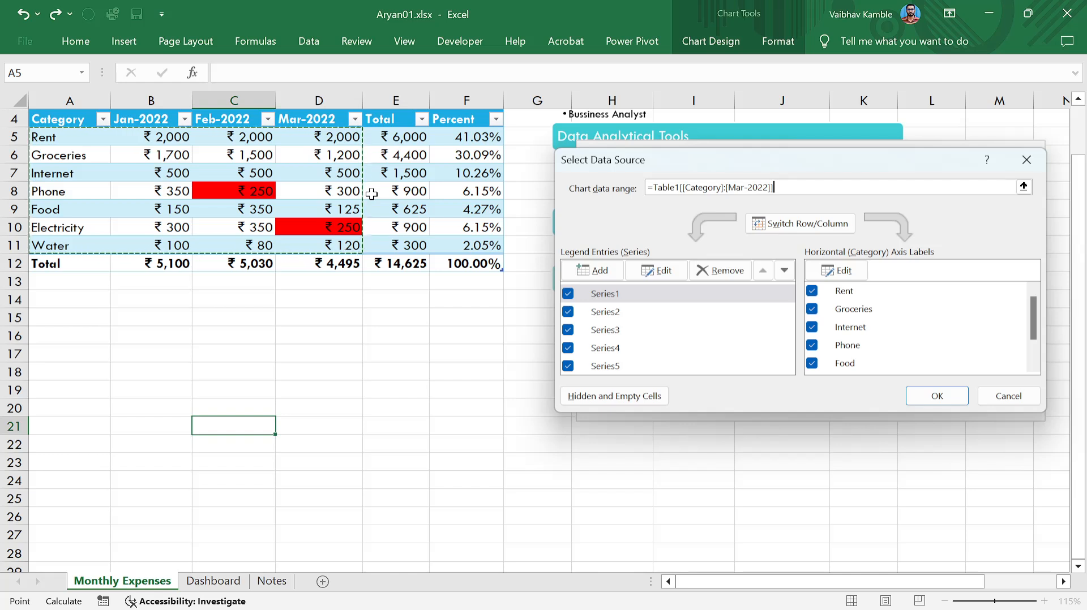
pyautogui.hotkey('ctrl', 'a')
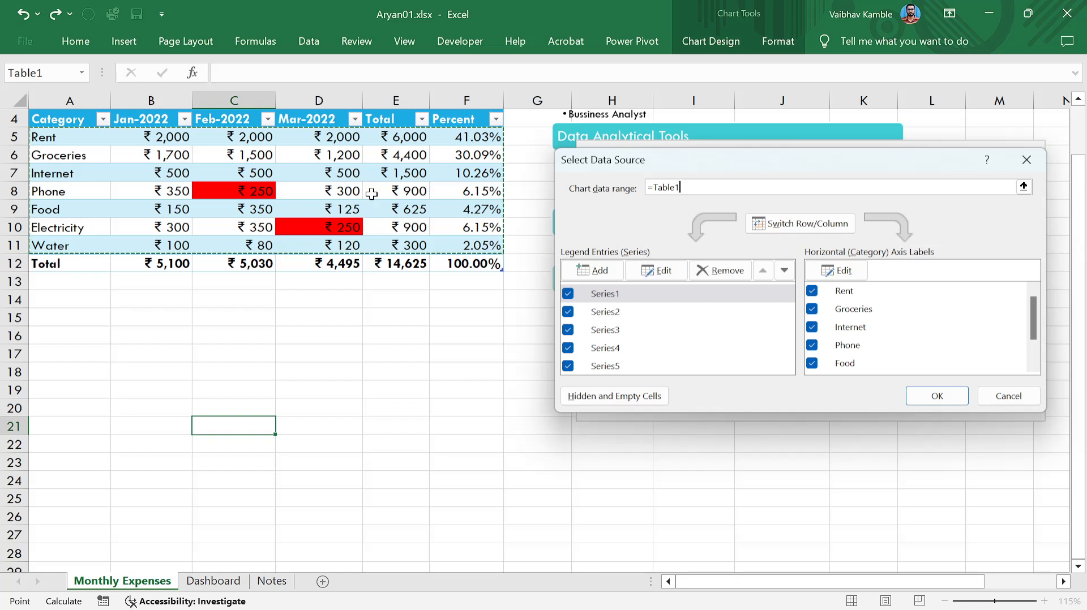
pyautogui.hotkey('ctrl', 'shift', 'Left')
pyautogui.hotkey('ctrl', 'shift', 'Right')
pyautogui.hotkey('shift', 'Left')
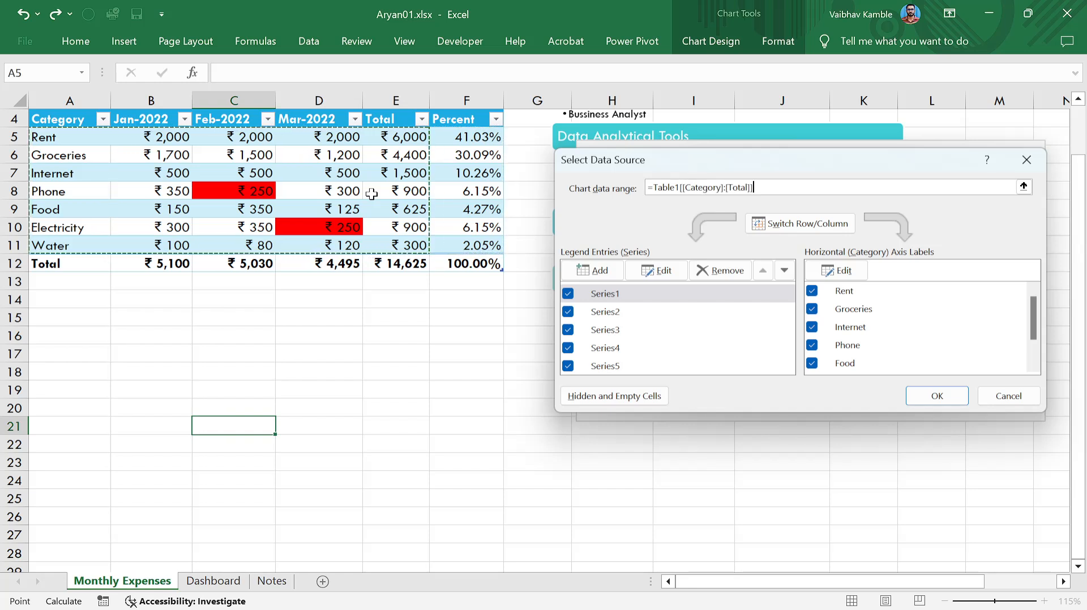
pyautogui.hotkey('shift', 'Left')
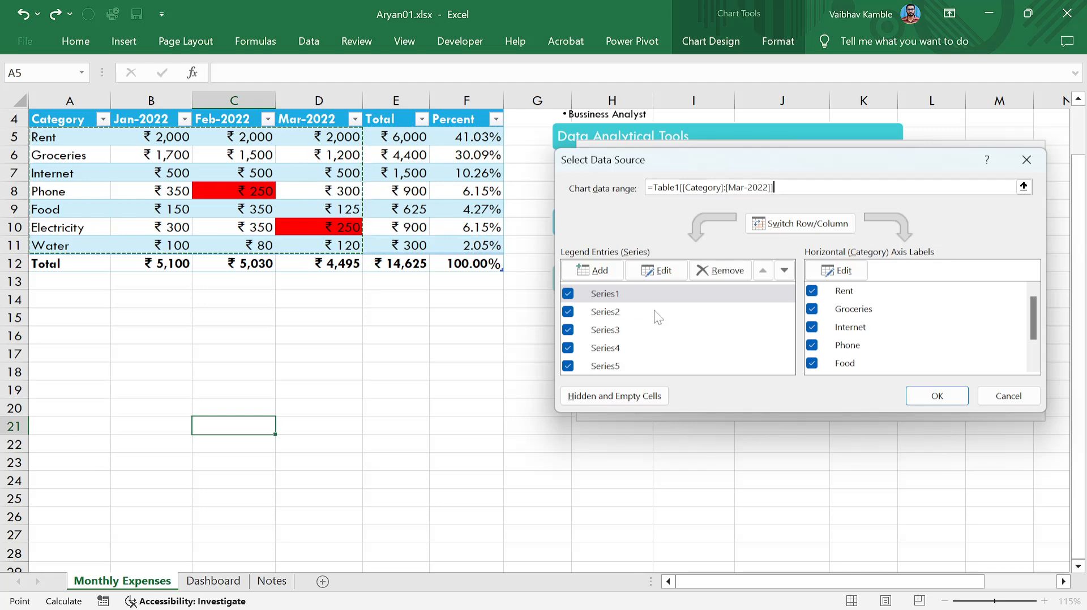
pyautogui.scroll(-2, 665, 328)
pyautogui.scroll(3, 666, 328)
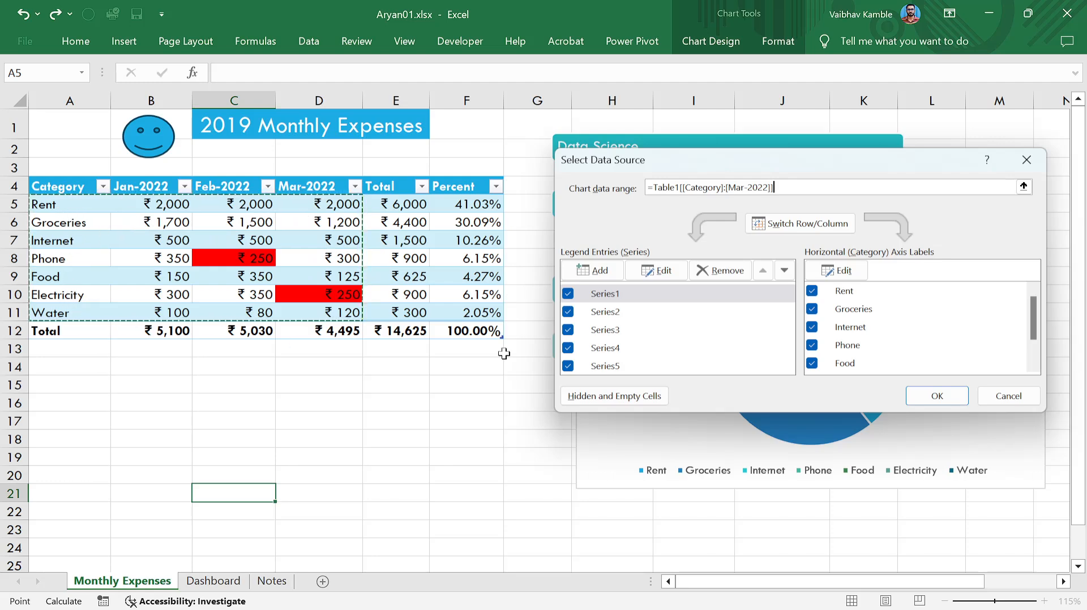
# Apply the new data range and move the pie chart left beside the table.
pyautogui.click(933, 395)
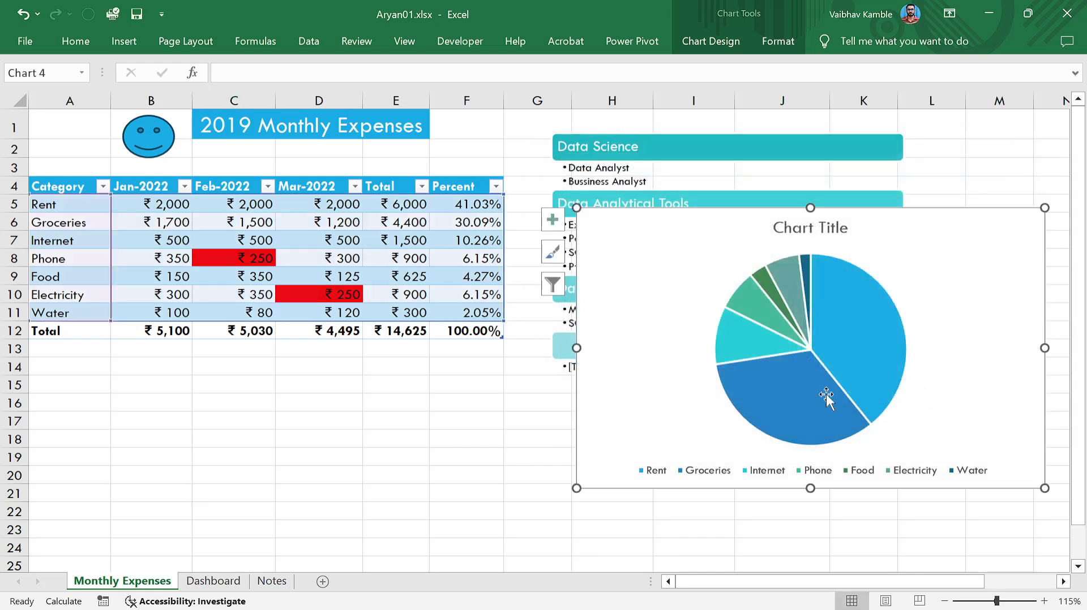
pyautogui.moveTo(681, 310); pyautogui.dragTo(601, 338)
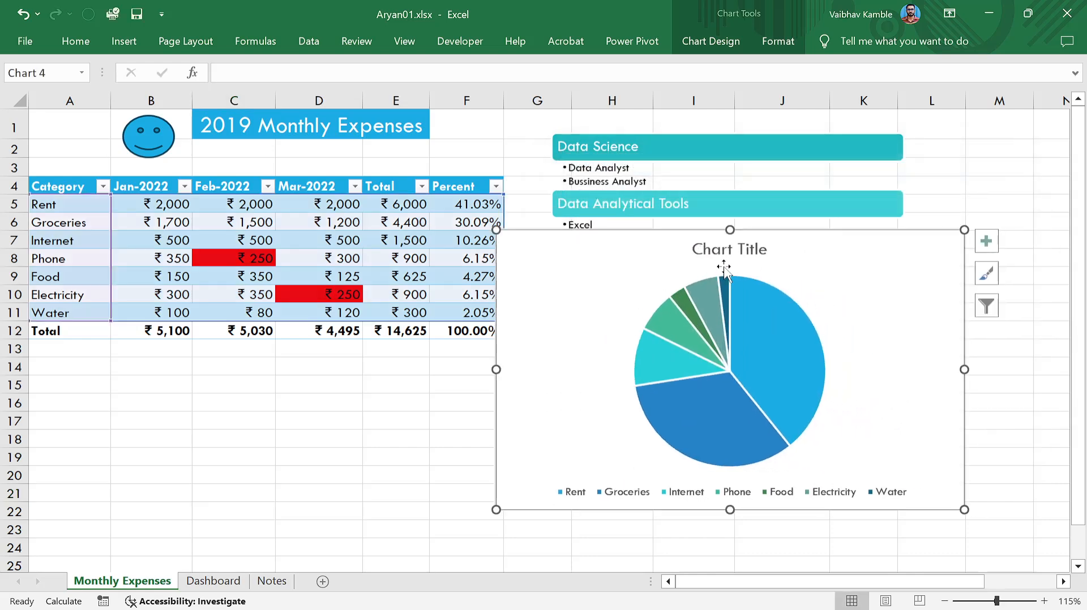
pyautogui.click(581, 498)
pyautogui.rightClick(736, 493)
# Inspect the legend and pie slice context options, closing them without changes.
pyautogui.rightClick(139, 332)
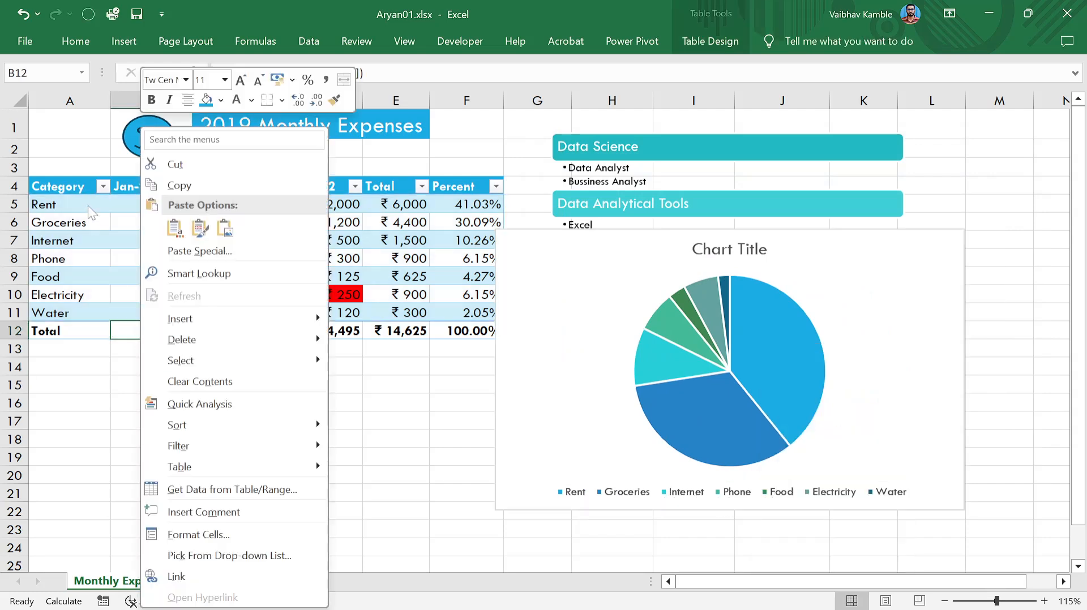
pyautogui.rightClick(73, 258)
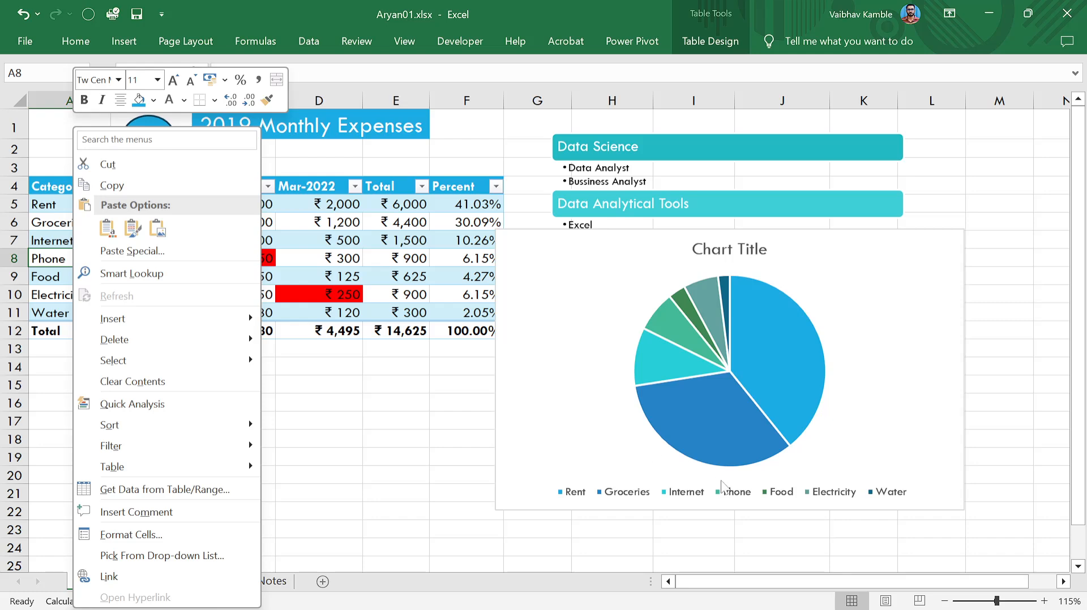
pyautogui.rightClick(821, 500)
pyautogui.rightClick(755, 329)
pyautogui.rightClick(755, 332)
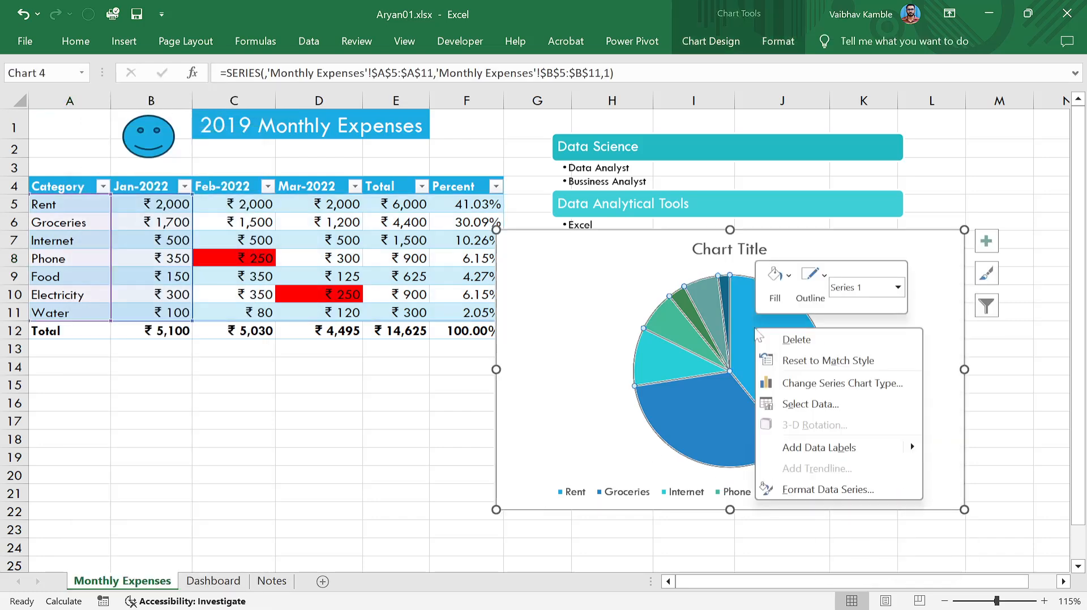
pyautogui.click(756, 331)
pyautogui.rightClick(756, 331)
pyautogui.press('Escape')
pyautogui.click(567, 331)
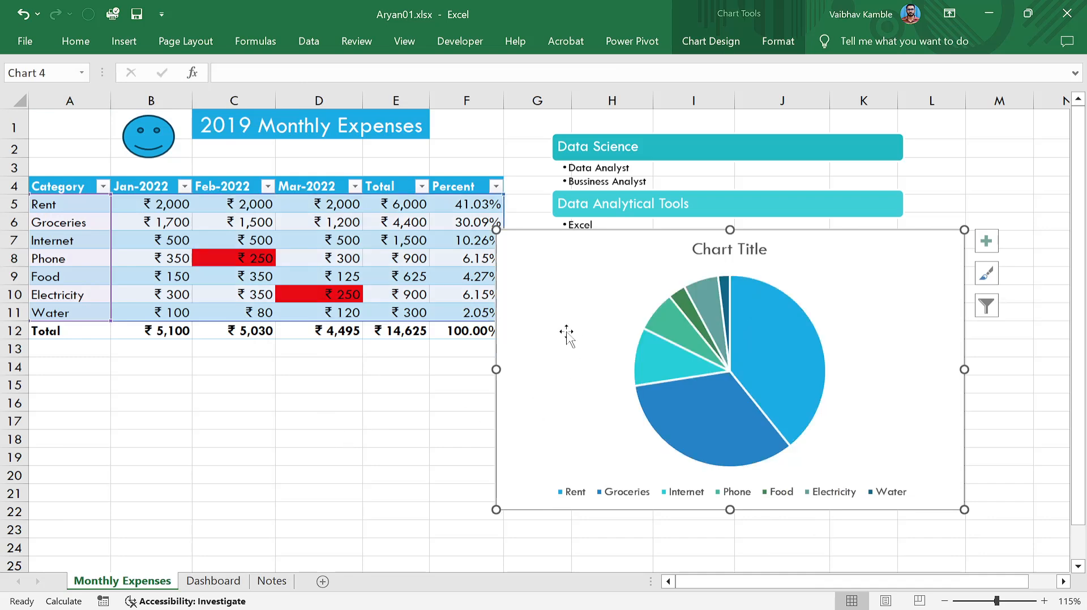
pyautogui.click(427, 436)
# Start saving the pie chart as a template, then dismiss it without saving.
pyautogui.click(506, 390)
pyautogui.rightClick(529, 379)
pyautogui.click(552, 380)
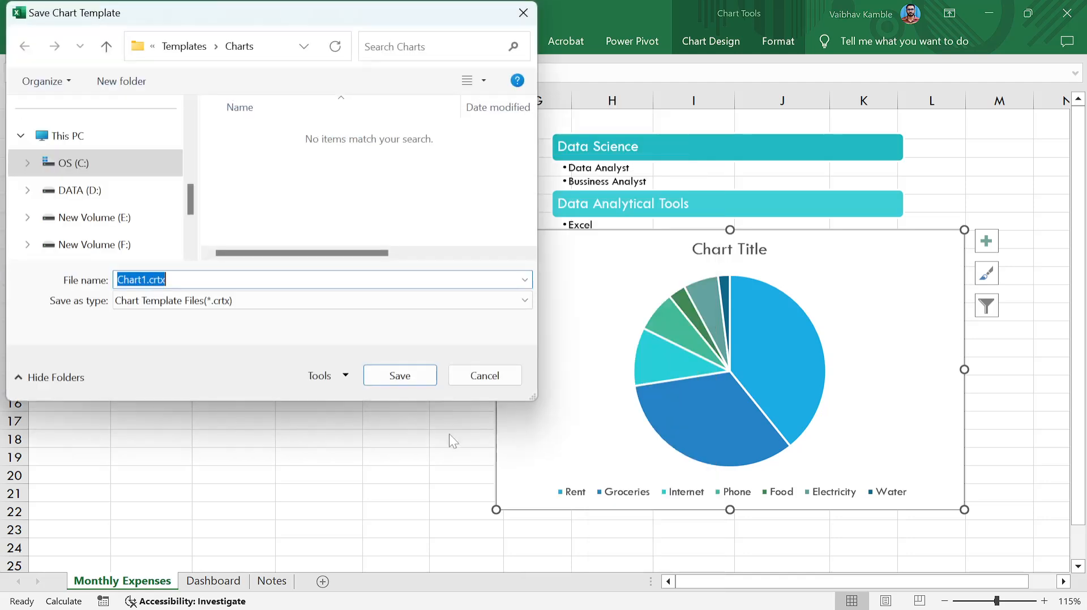
pyautogui.click(485, 376)
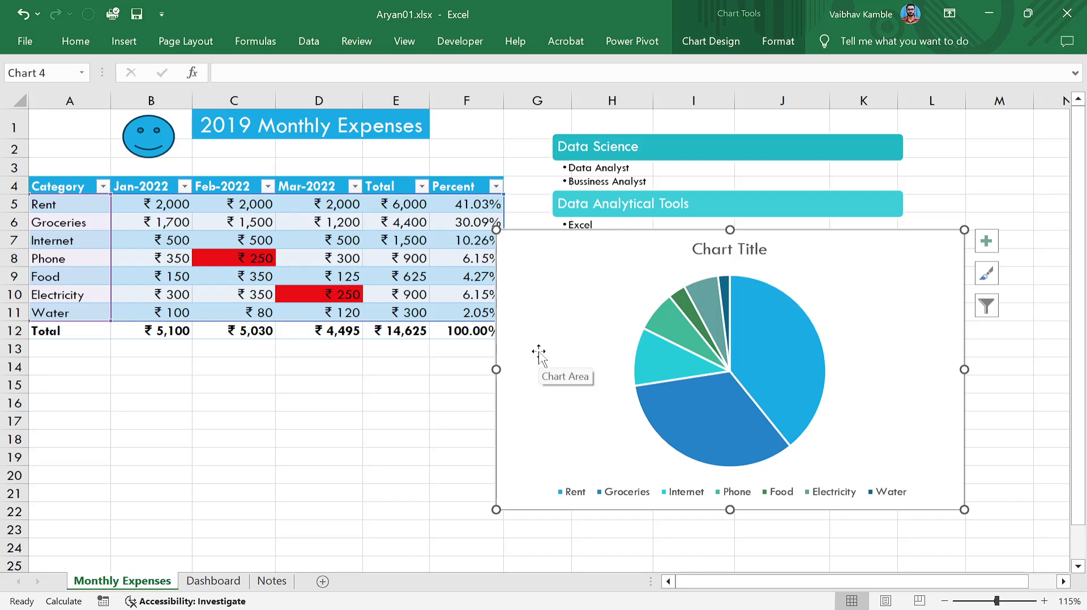
# Nudge the pie chart slightly right and down, and confirm its data source is unchanged.
pyautogui.click(419, 417)
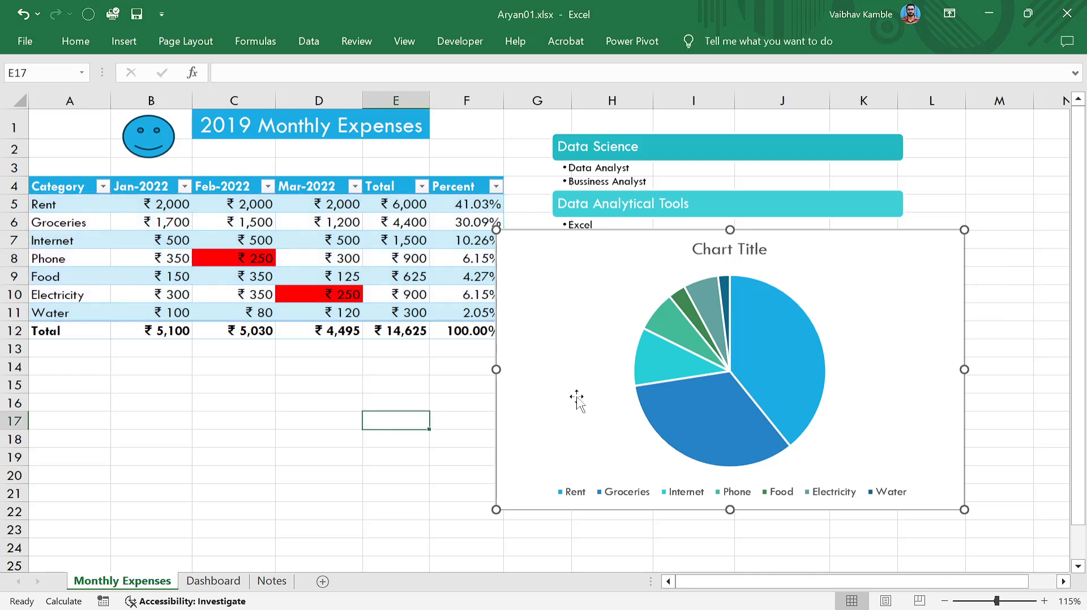
pyautogui.click(577, 399)
pyautogui.moveTo(575, 376)
pyautogui.mouseDown()
pyautogui.moveTo(592, 394)
pyautogui.moveTo(594, 383)
pyautogui.mouseUp()
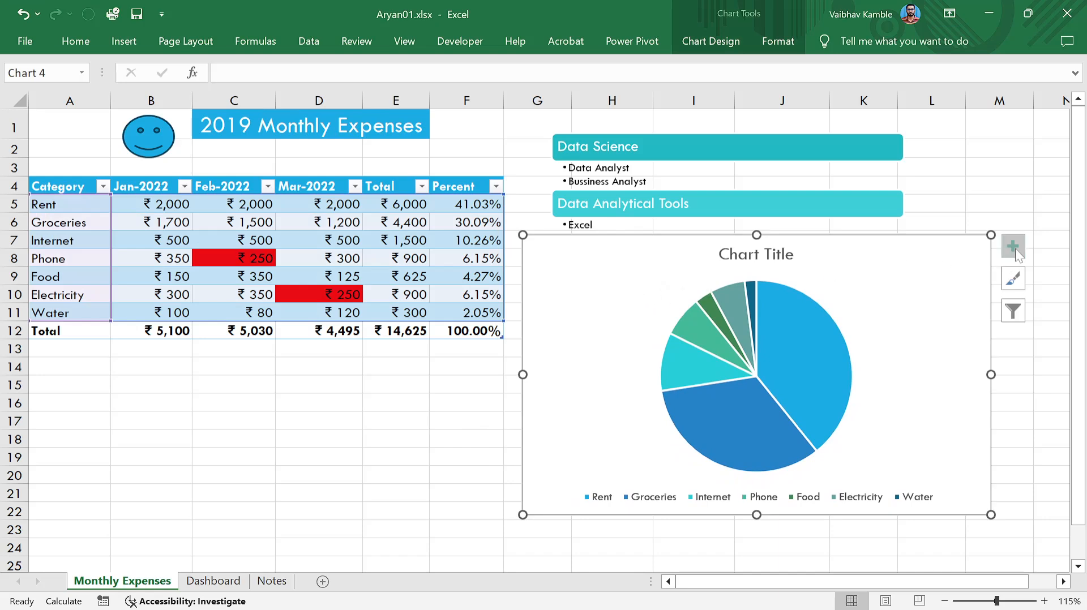
pyautogui.click(712, 50)
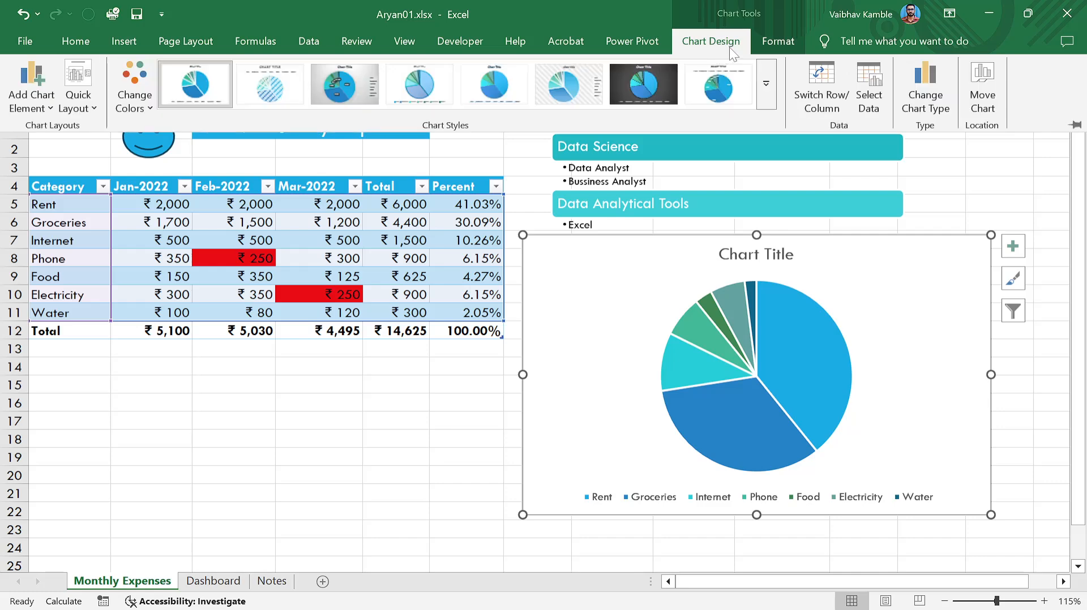
pyautogui.click(858, 92)
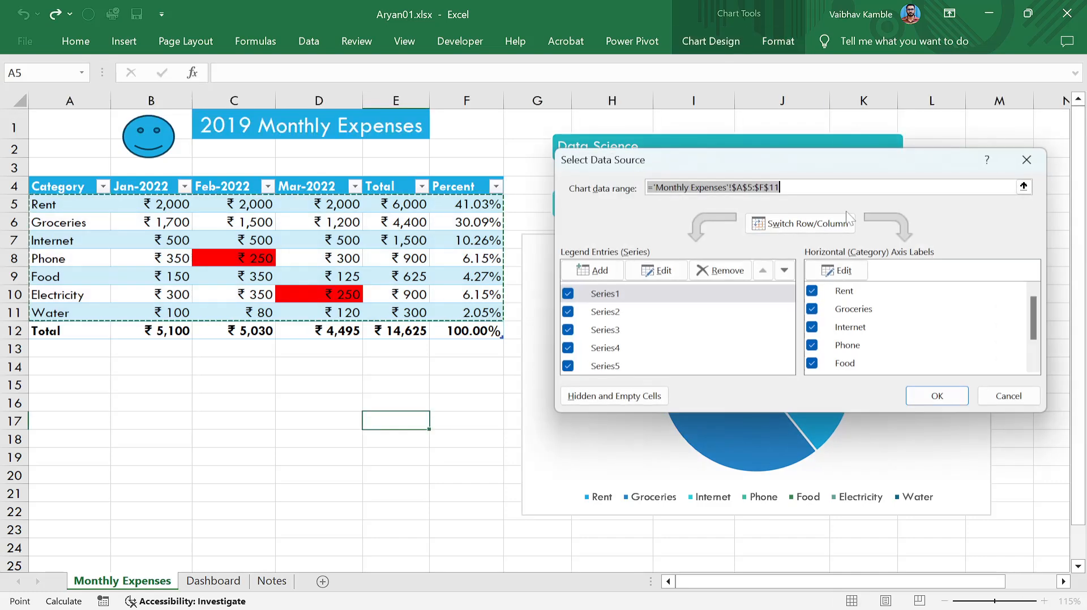
pyautogui.click(1024, 396)
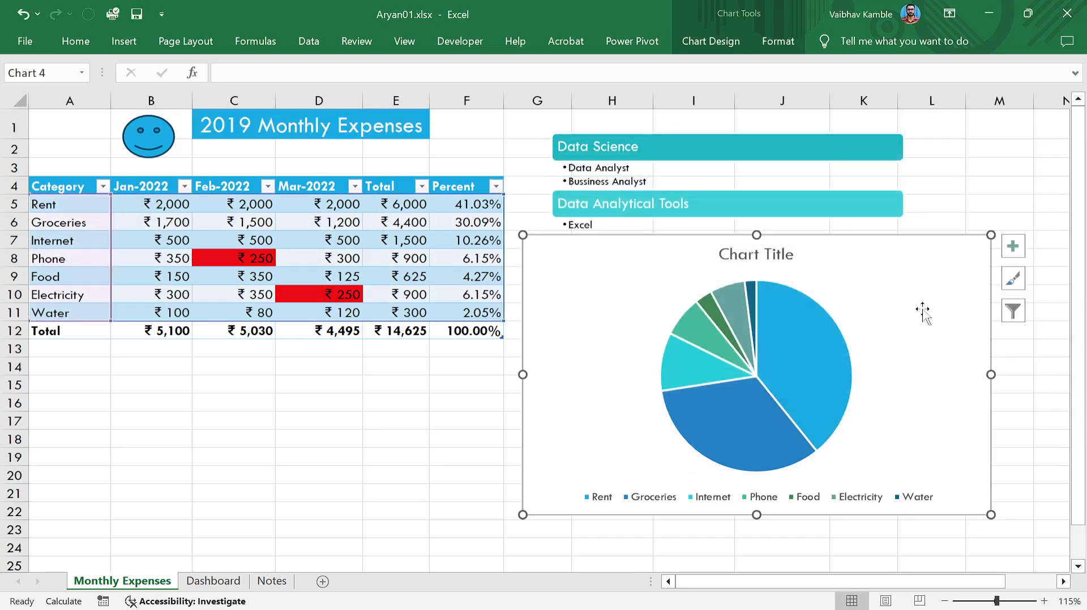
# Review Series1–Series5 and the categories in Chart Filters, closing it without changes.
pyautogui.click(1009, 313)
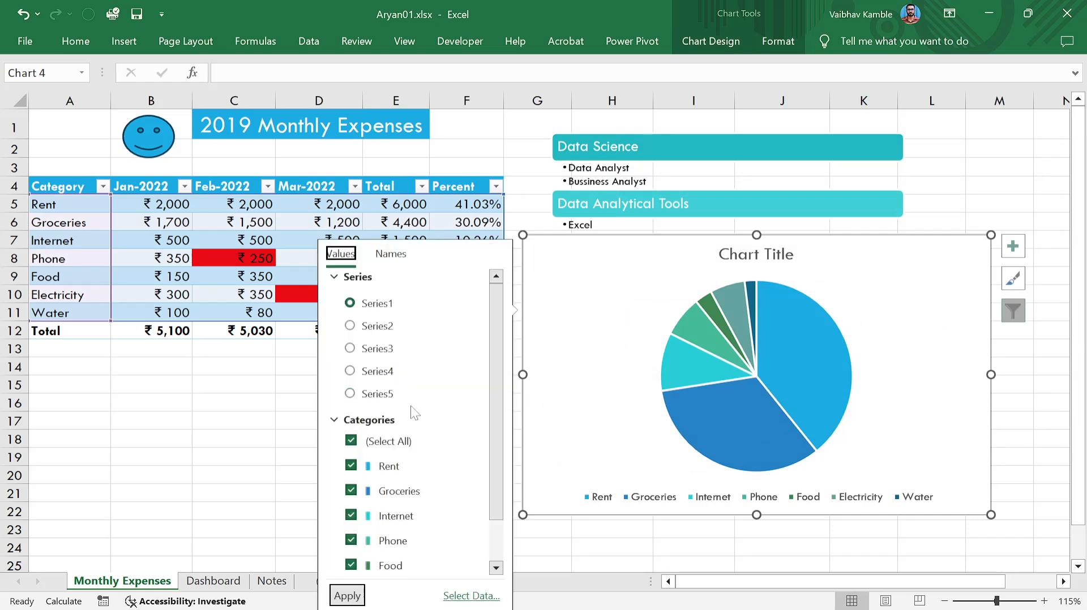
pyautogui.scroll(-1, 410, 407)
pyautogui.scroll(1, 396, 396)
pyautogui.click(350, 326)
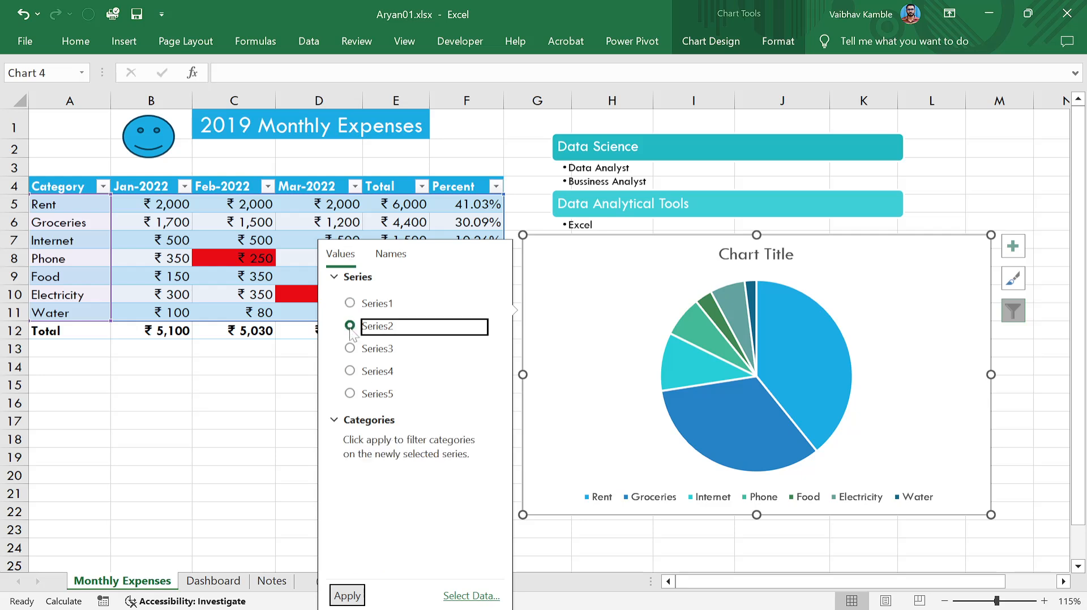
pyautogui.click(350, 349)
pyautogui.click(351, 372)
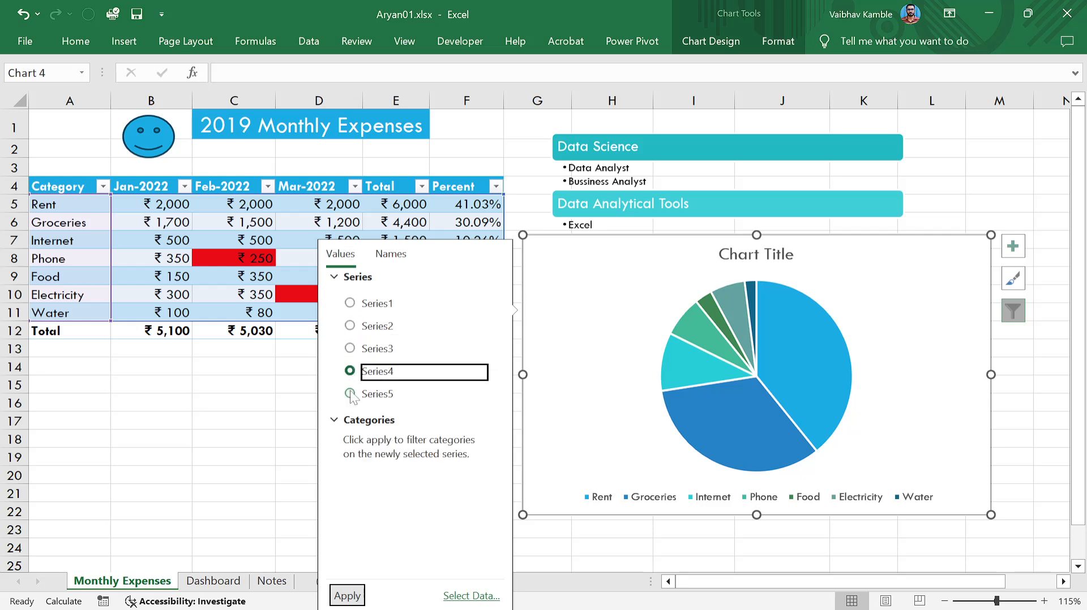
pyautogui.click(351, 395)
pyautogui.click(349, 422)
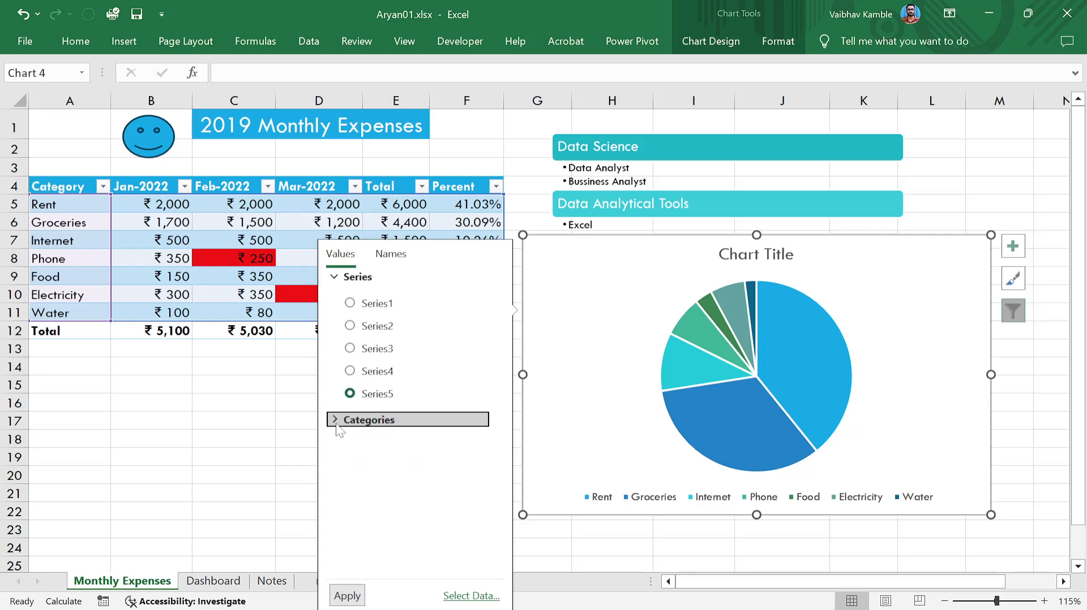
pyautogui.click(338, 423)
pyautogui.click(349, 303)
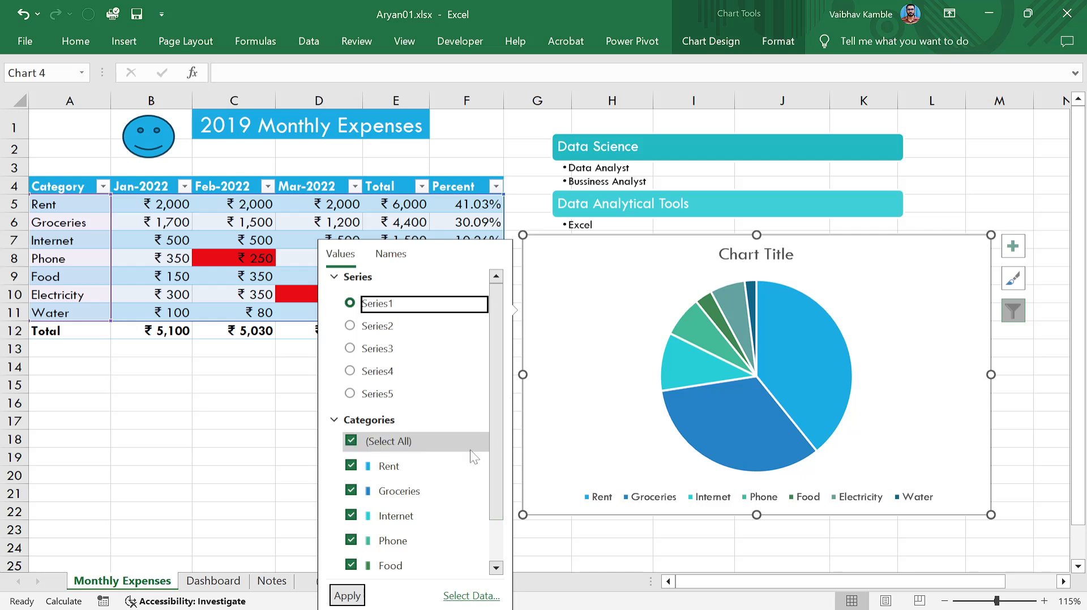
pyautogui.scroll(-1, 473, 457)
pyautogui.scroll(1, 439, 478)
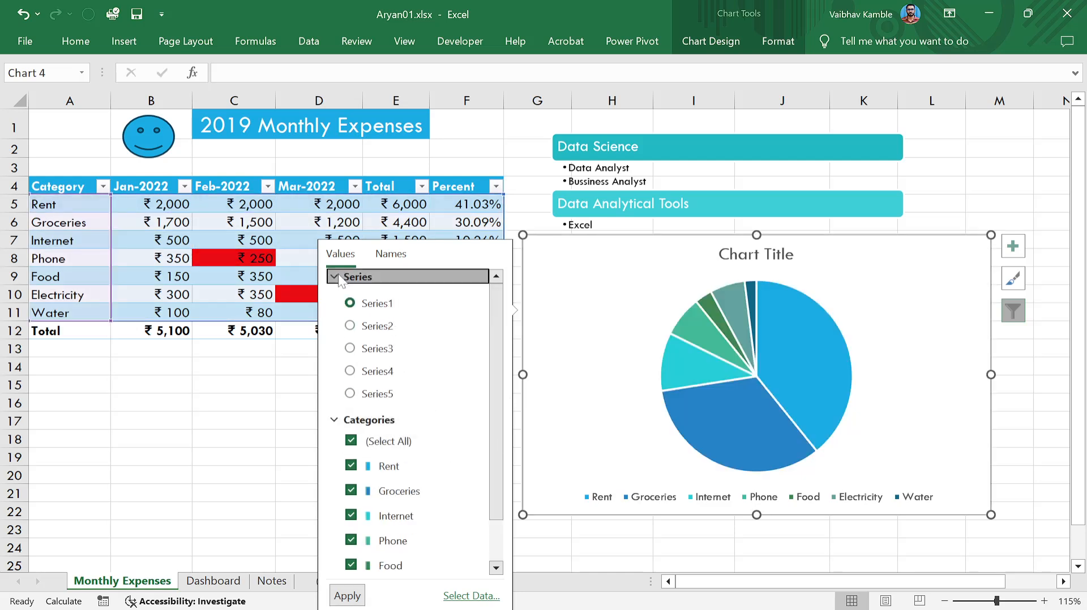
pyautogui.click(363, 277)
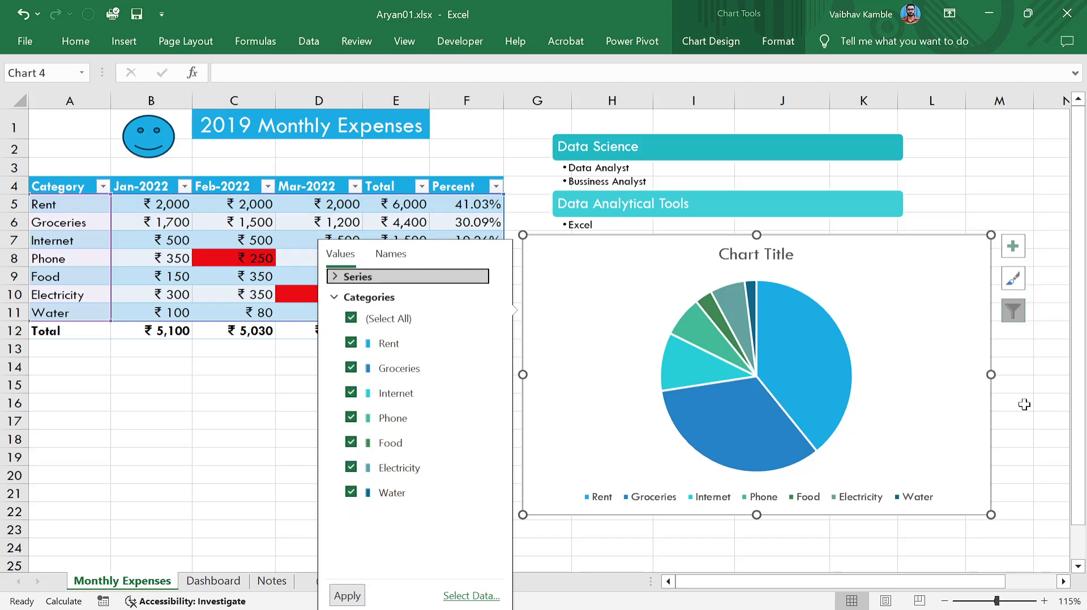
pyautogui.click(857, 289)
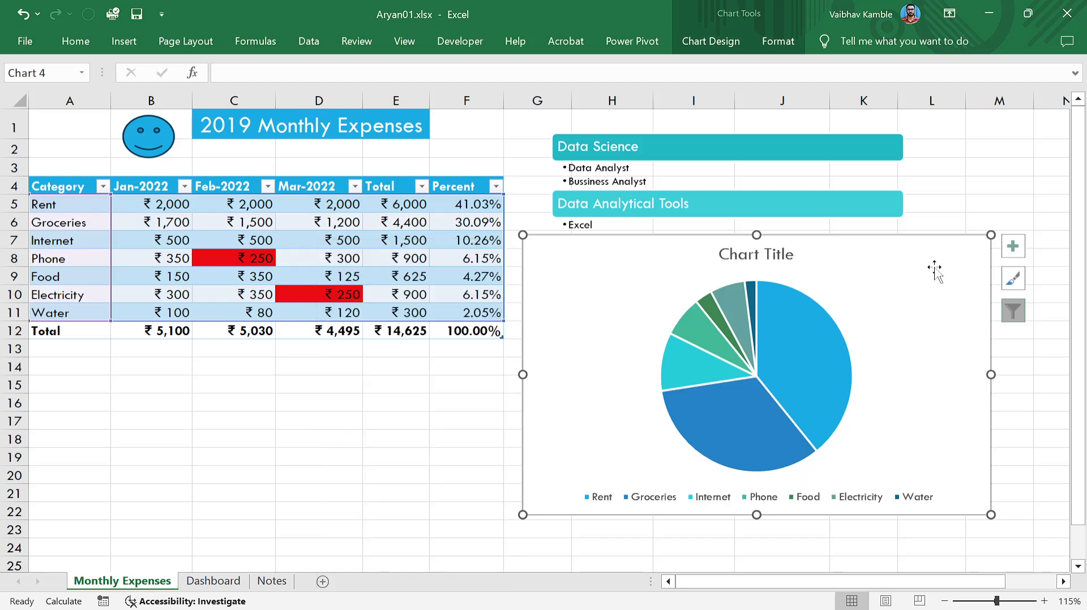
# Turn on data labels for the pie slices.
pyautogui.click(1013, 246)
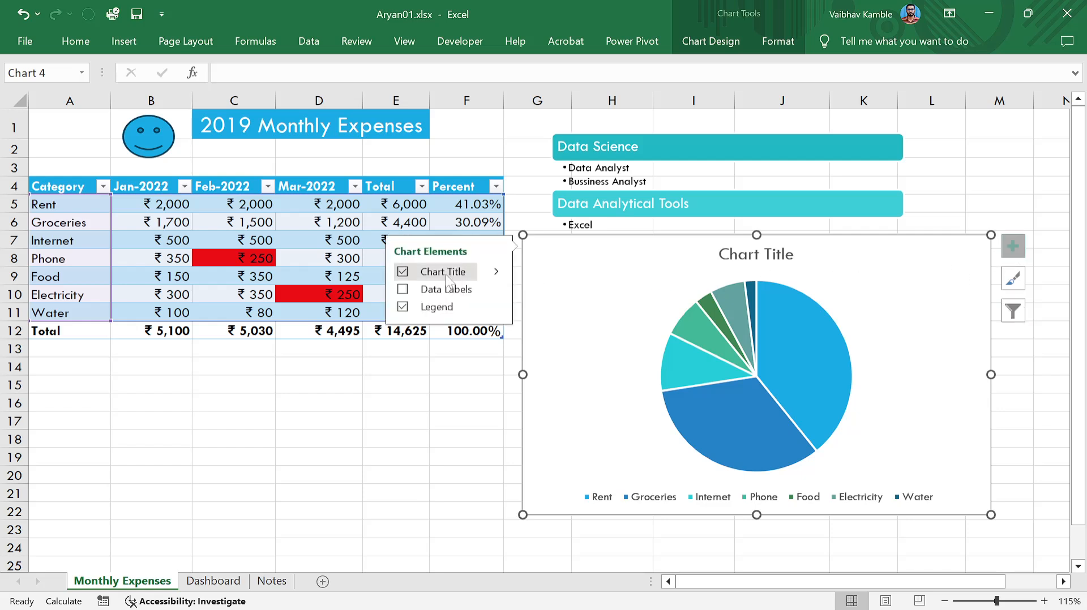
pyautogui.click(403, 289)
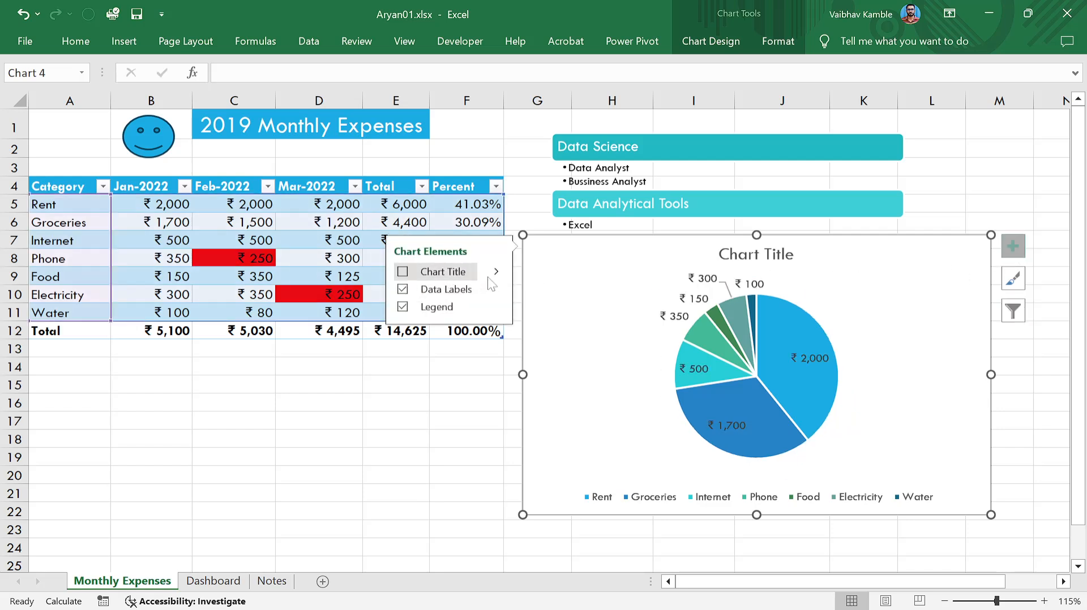
pyautogui.click(496, 289)
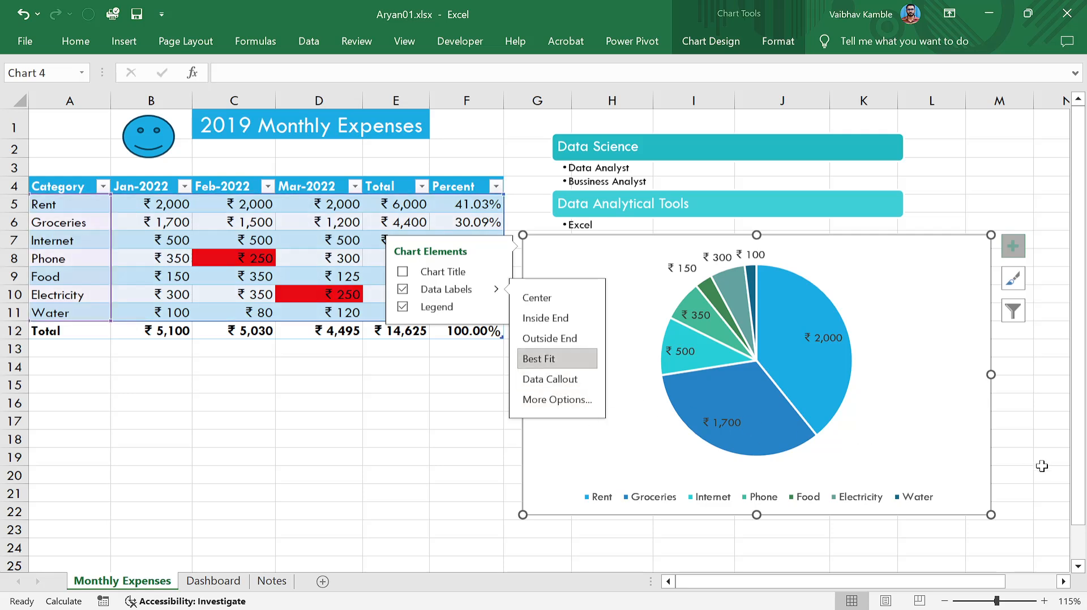
pyautogui.click(1016, 457)
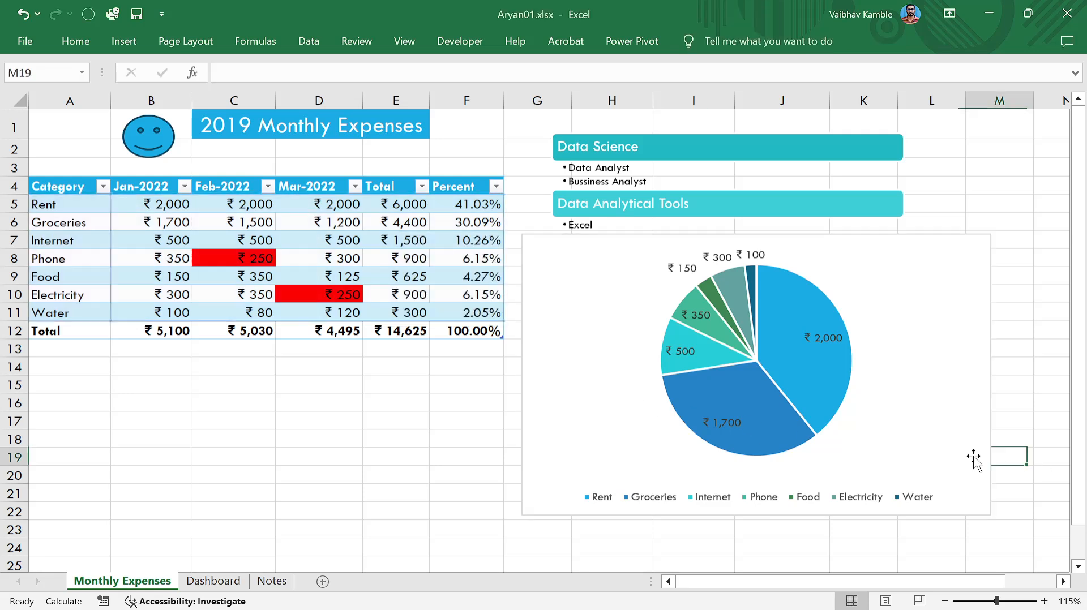
# Show the slice labels as data callouts with category name and percentage.
pyautogui.click(880, 380)
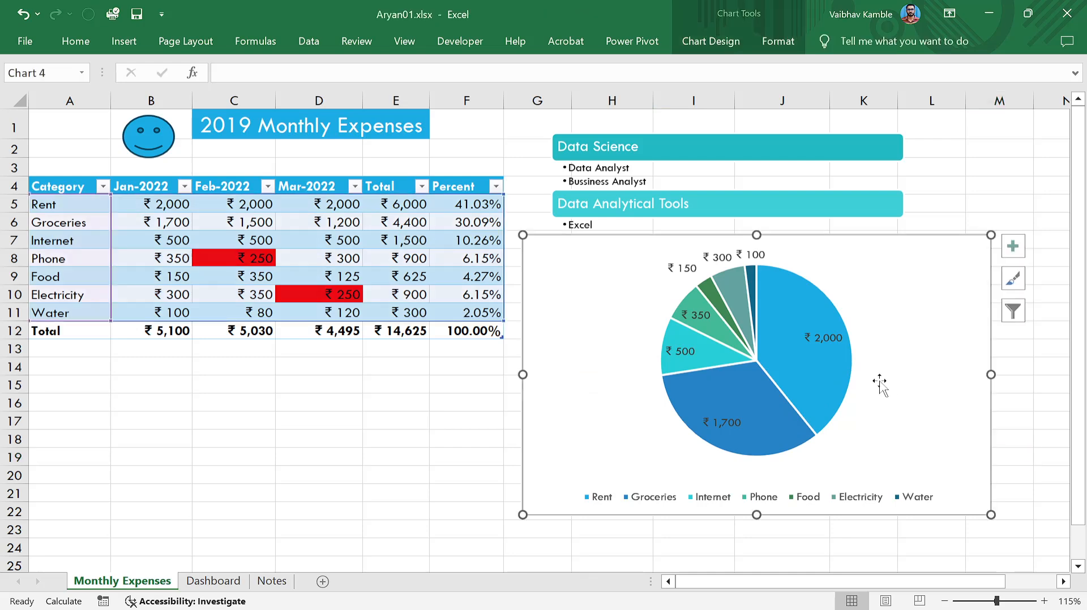
pyautogui.click(1012, 312)
pyautogui.click(1012, 246)
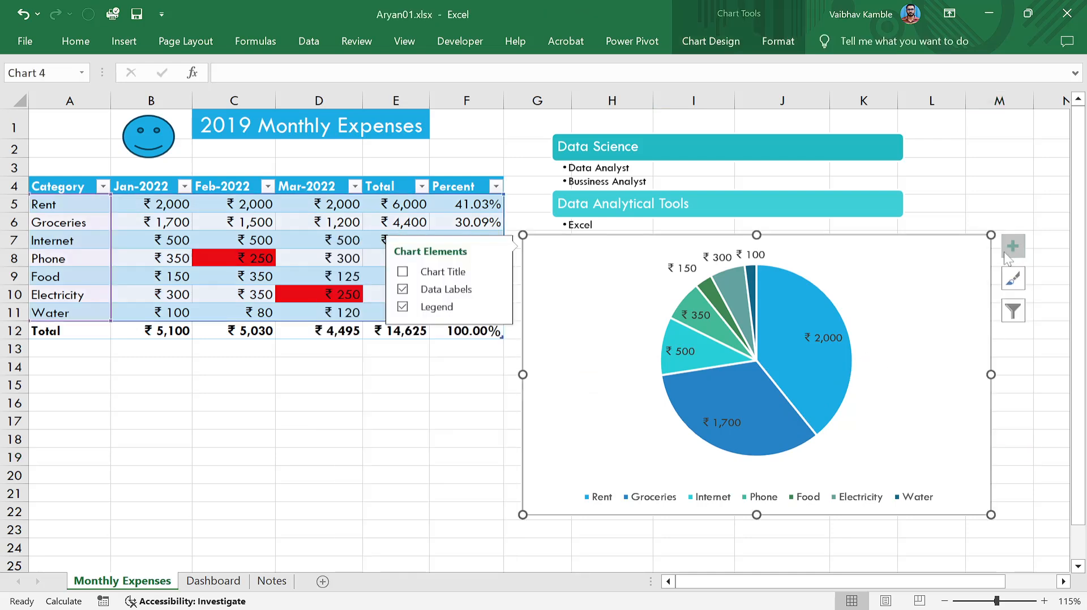
pyautogui.click(497, 290)
pyautogui.click(549, 379)
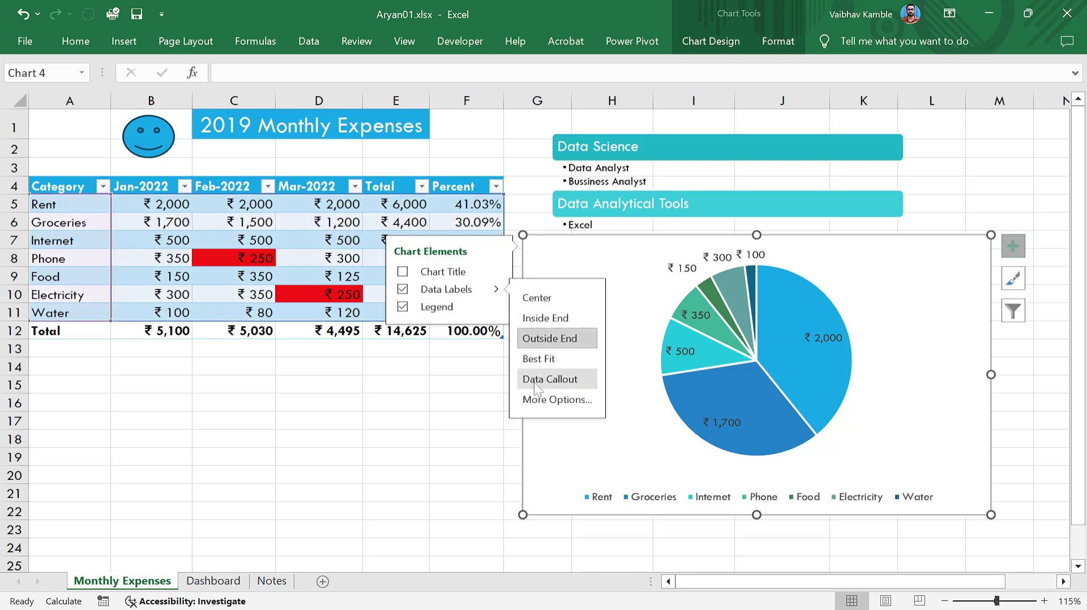
pyautogui.click(1016, 420)
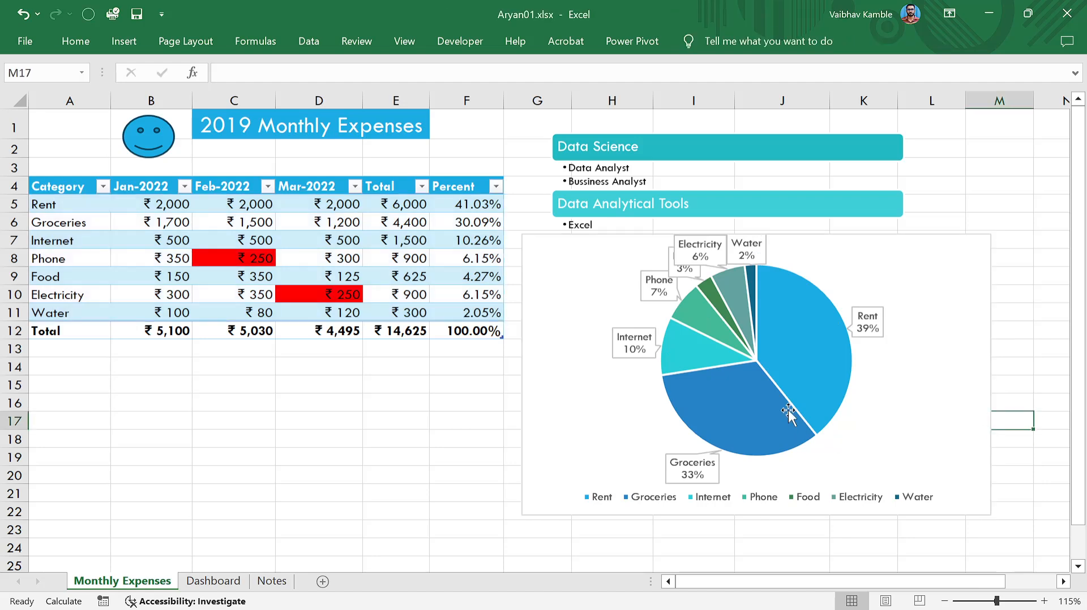
# Position the slice labels for Best Fit and enlarge the chart from its top-right corner.
pyautogui.click(942, 286)
pyautogui.click(1011, 253)
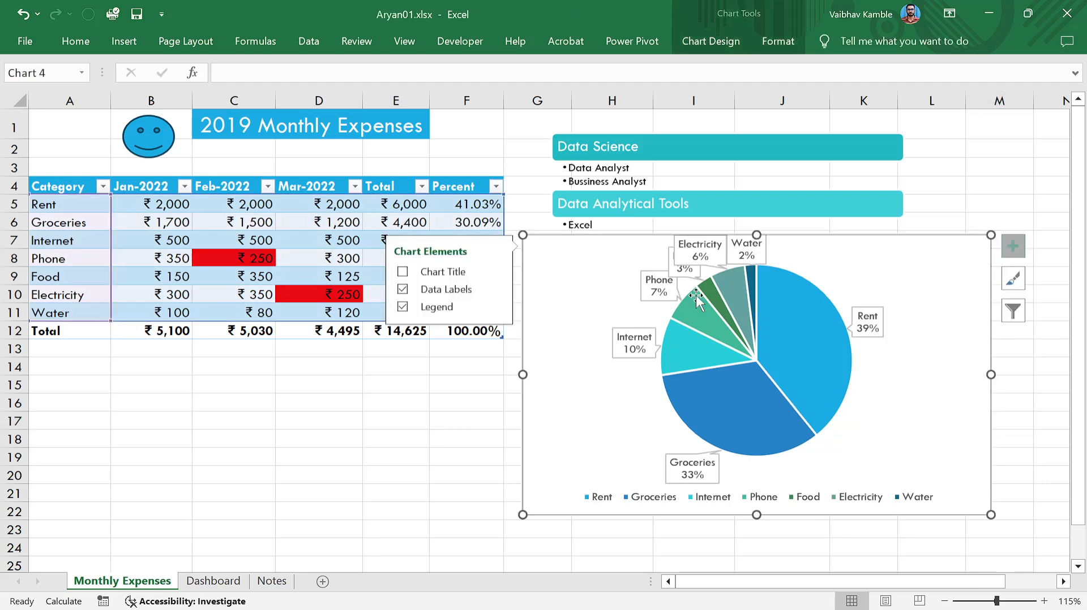
pyautogui.click(500, 287)
pyautogui.click(565, 359)
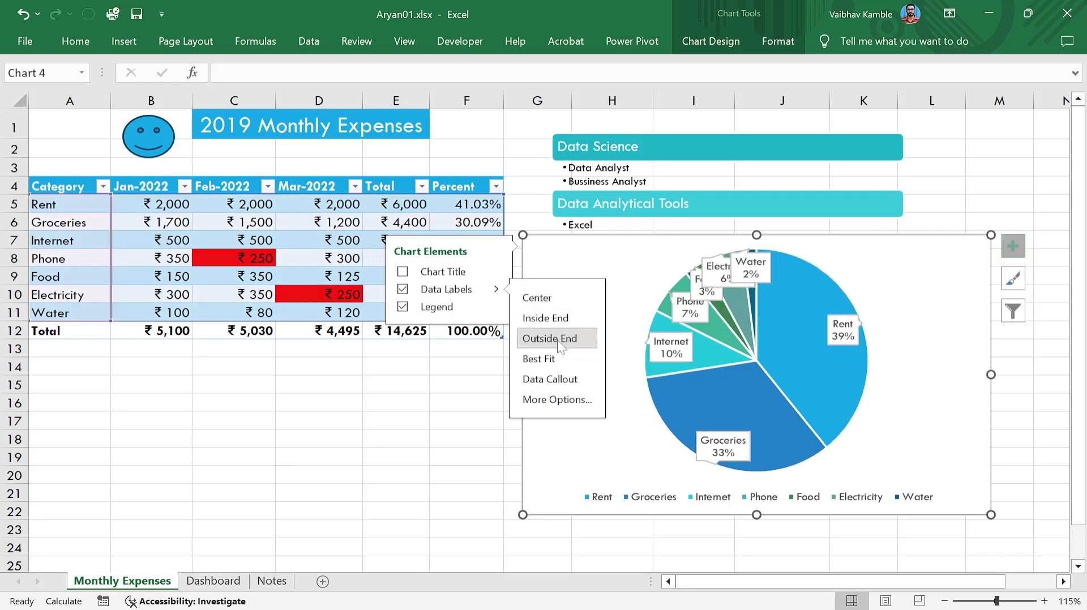
pyautogui.click(1027, 396)
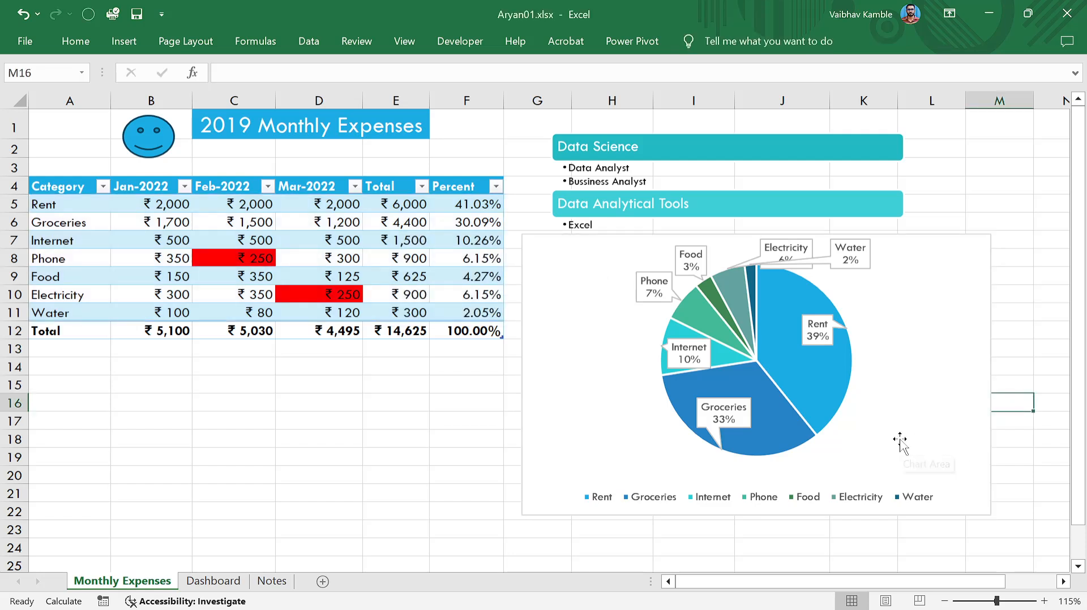
pyautogui.click(899, 389)
pyautogui.moveTo(963, 238); pyautogui.dragTo(990, 233)
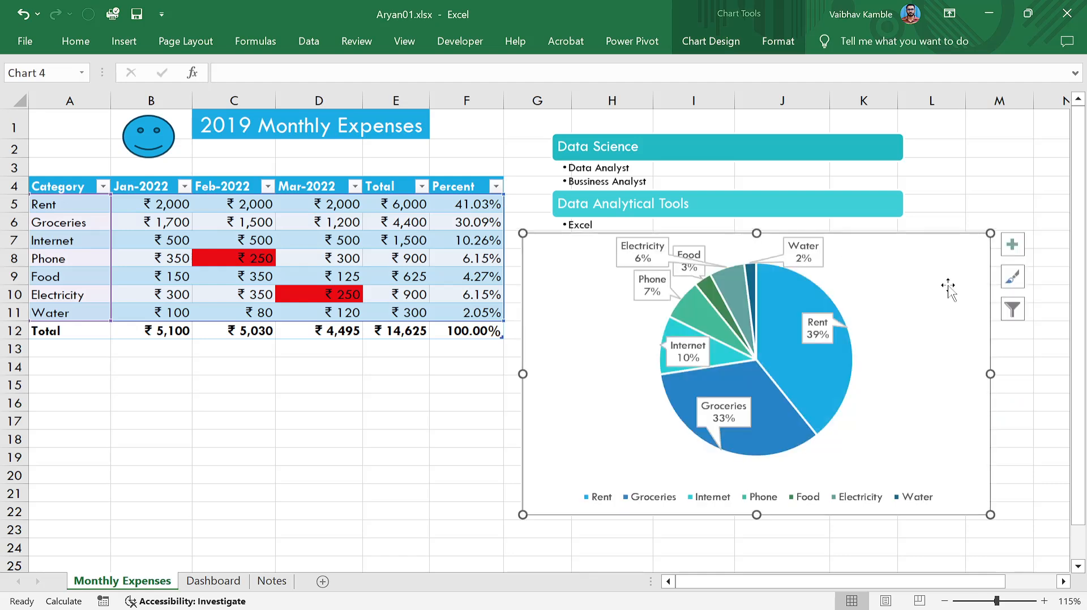
pyautogui.rightClick(949, 285)
# Move the pie chart to the Dashboard sheet as an object in an existing sheet.
pyautogui.click(842, 422)
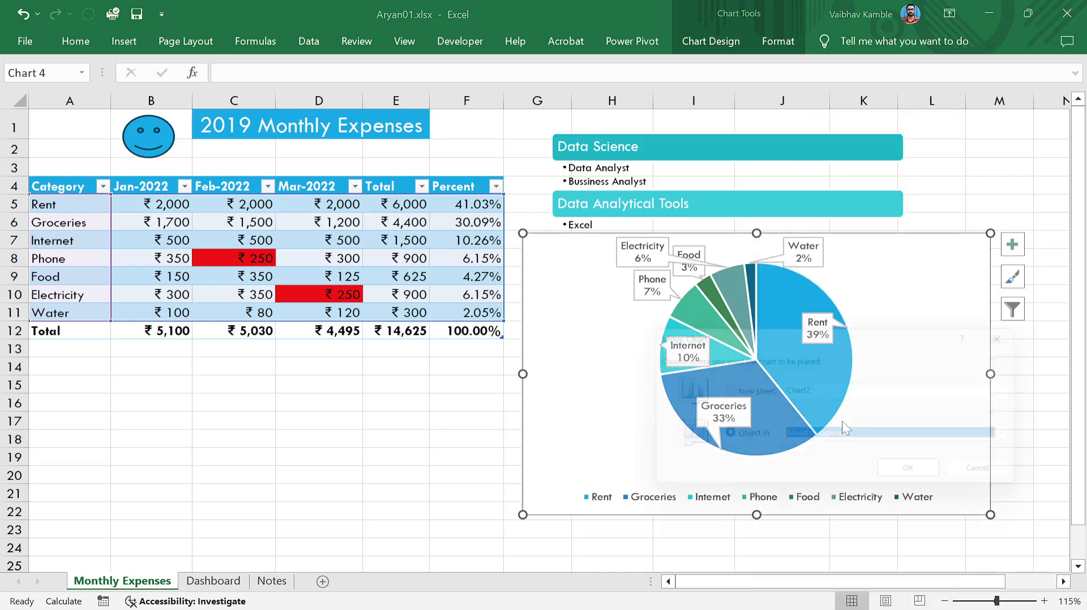
pyautogui.click(751, 390)
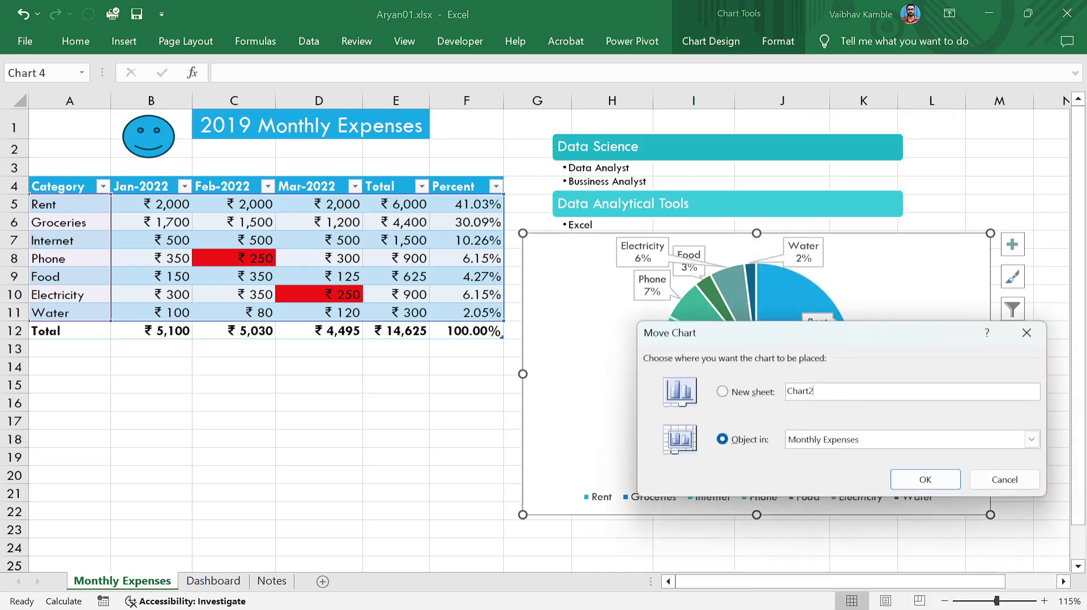
pyautogui.press('BackSpace')
pyautogui.click(767, 441)
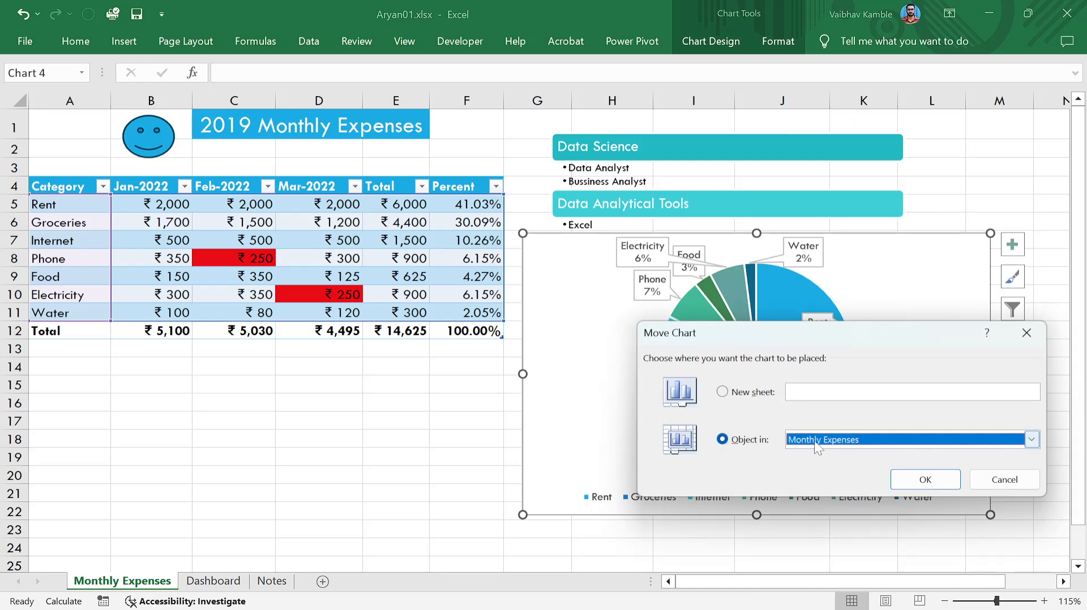
pyautogui.click(814, 441)
pyautogui.click(826, 467)
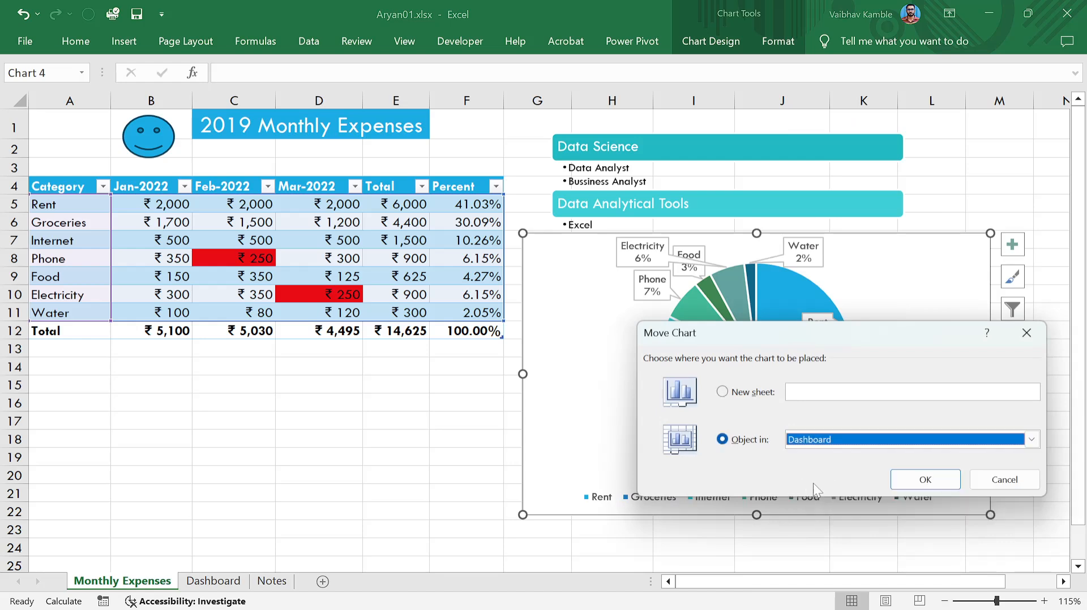
pyautogui.click(896, 477)
# Drag the pie chart up level with the 2019 Monthly Expenses column chart.
pyautogui.click(617, 377)
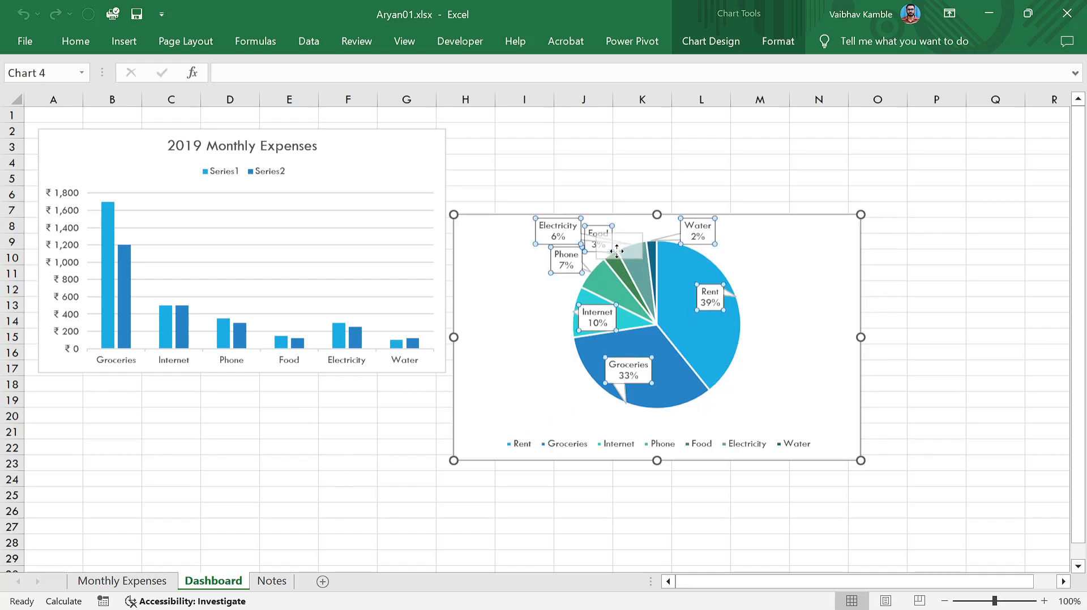
pyautogui.click(891, 431)
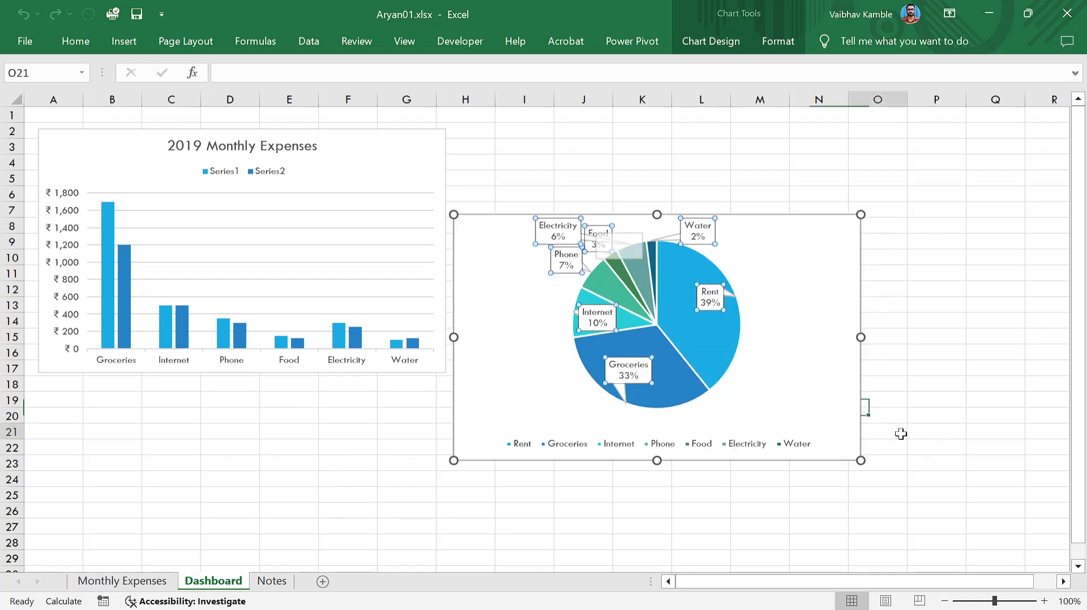
pyautogui.click(815, 369)
pyautogui.moveTo(814, 369); pyautogui.dragTo(820, 290)
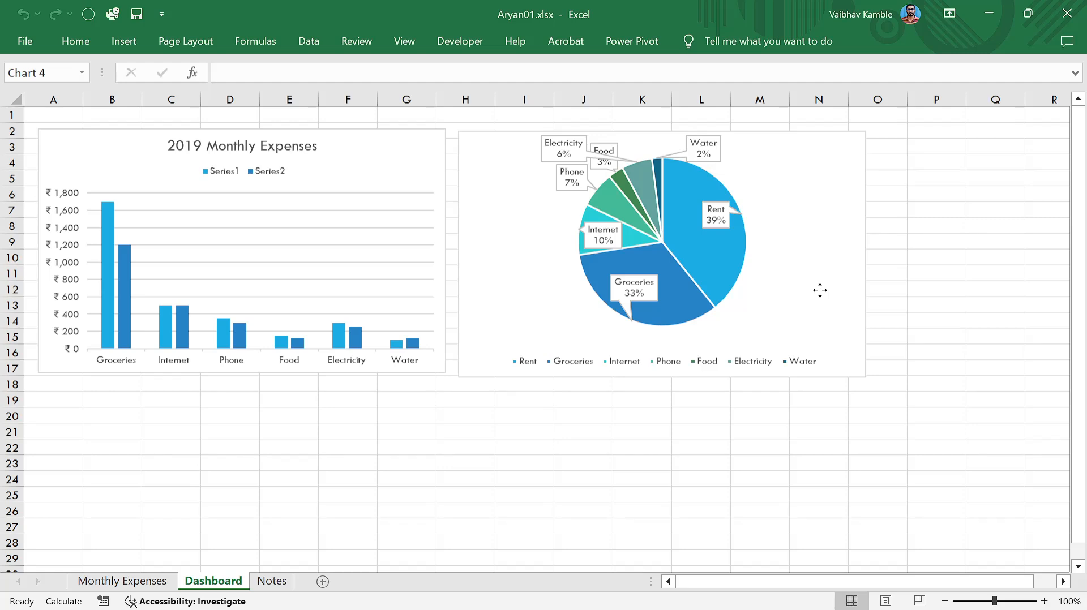
pyautogui.click(718, 482)
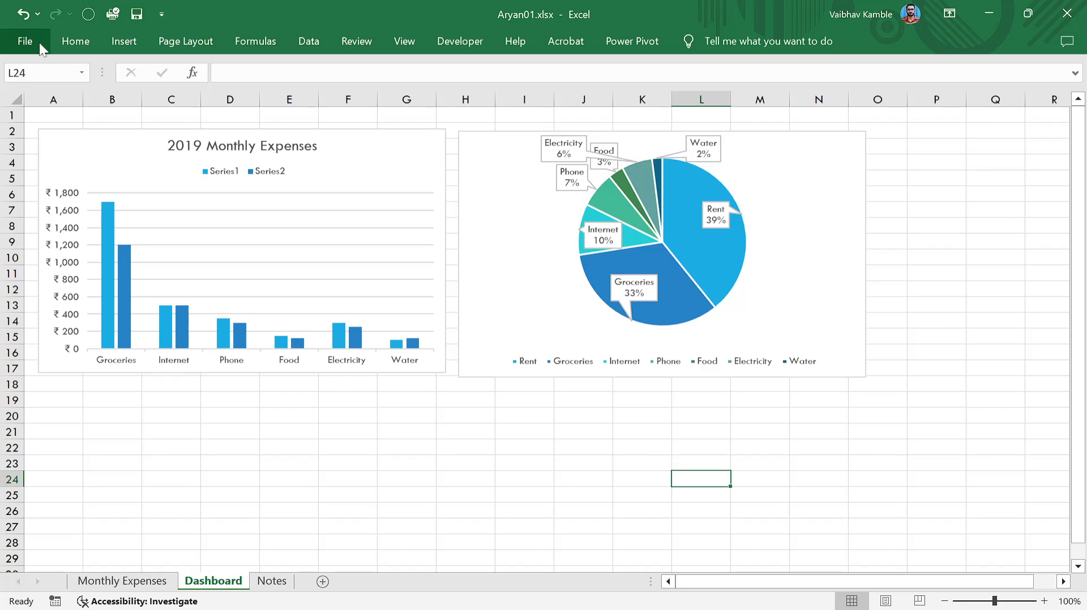
# Open the Dashboard sheet's print preview, then return to the sheet.
pyautogui.click(818, 416)
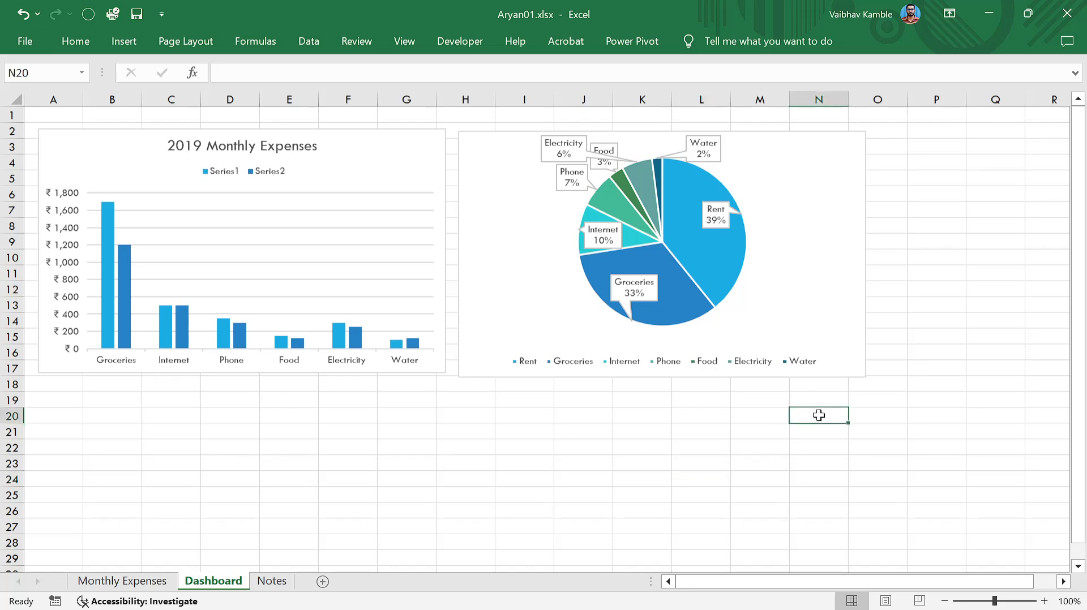
pyautogui.hotkey('ctrl', 'p')
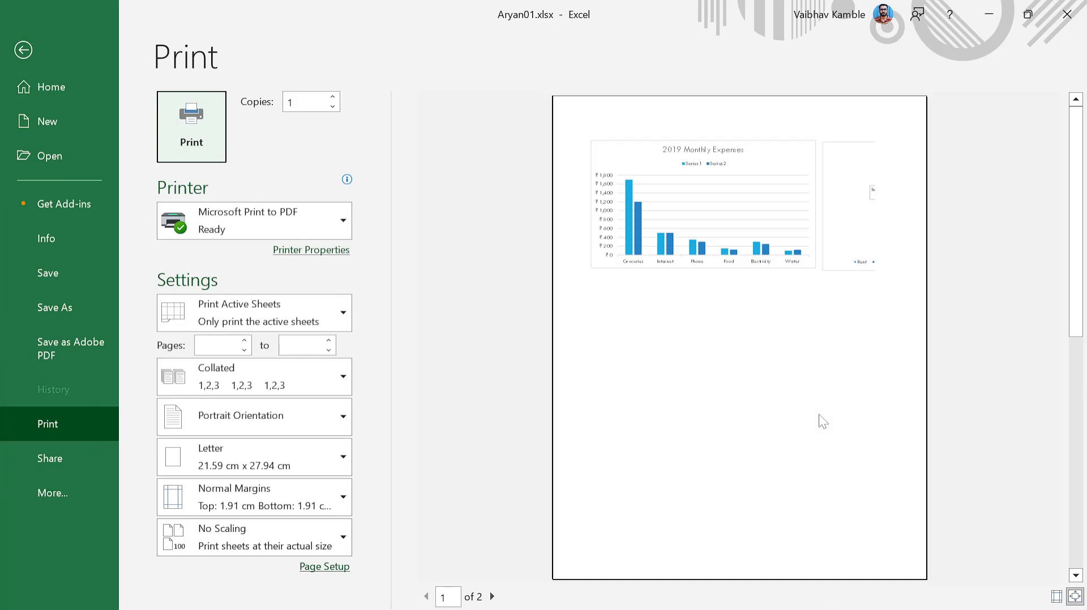
pyautogui.click(21, 50)
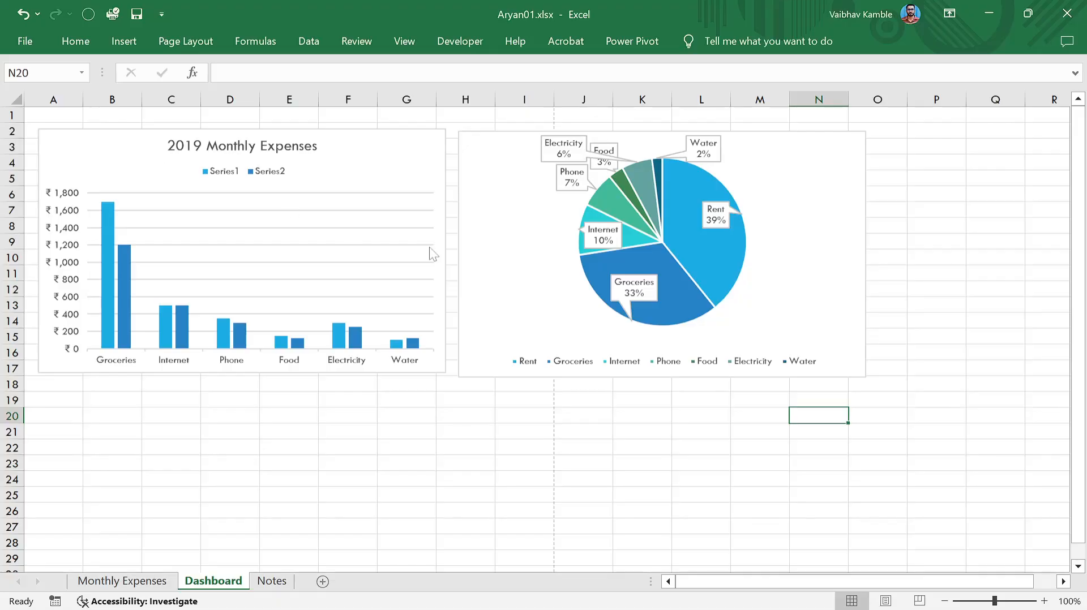
pyautogui.click(710, 476)
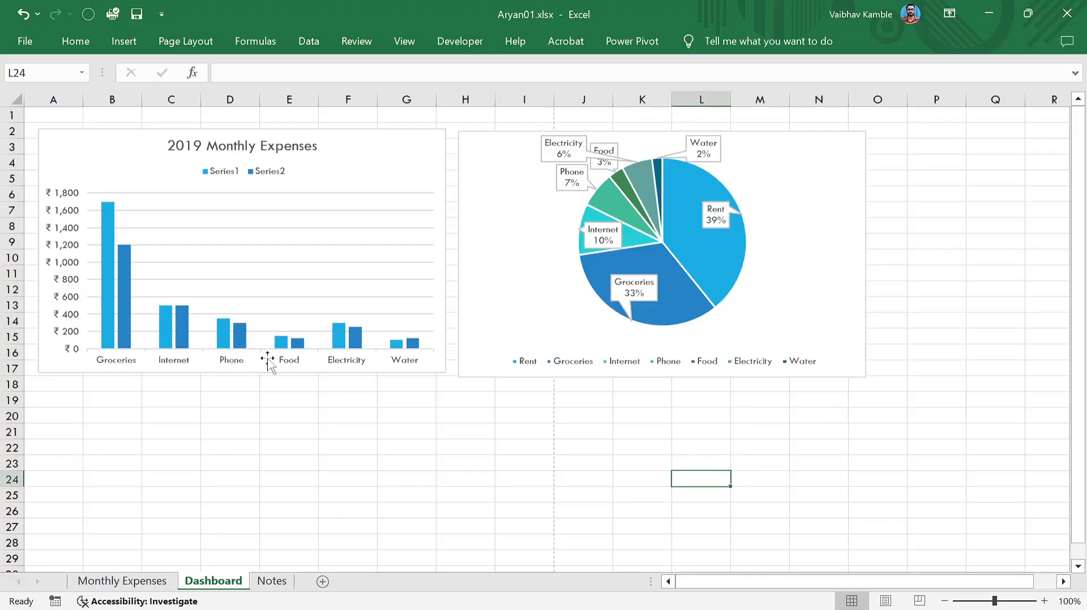
pyautogui.click(22, 40)
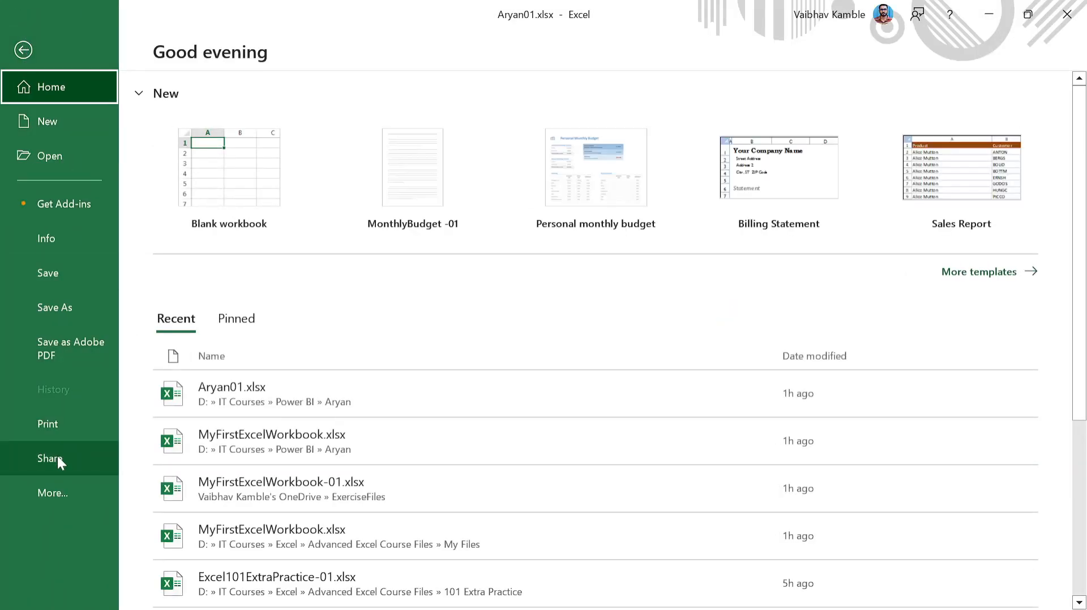
pyautogui.click(24, 50)
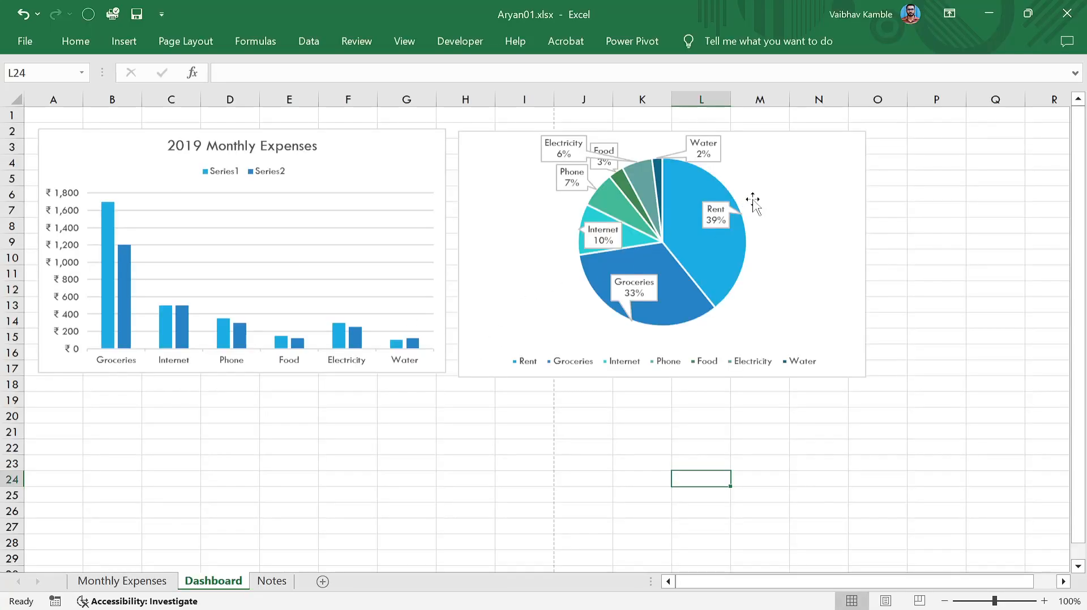
# Preview printing only the selected pie chart, then deselect it.
pyautogui.click(855, 136)
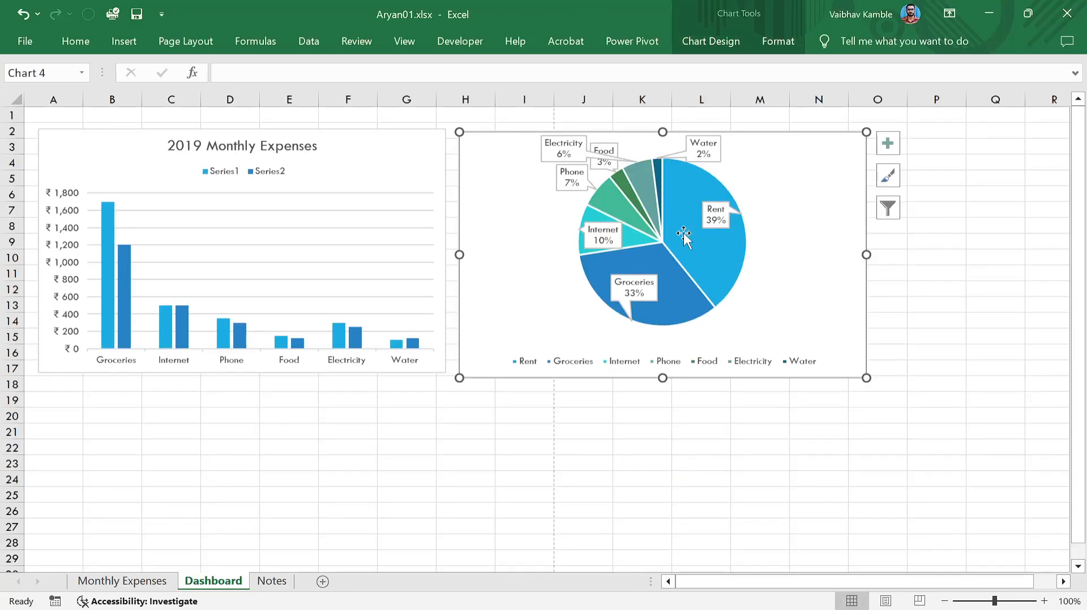
pyautogui.click(27, 41)
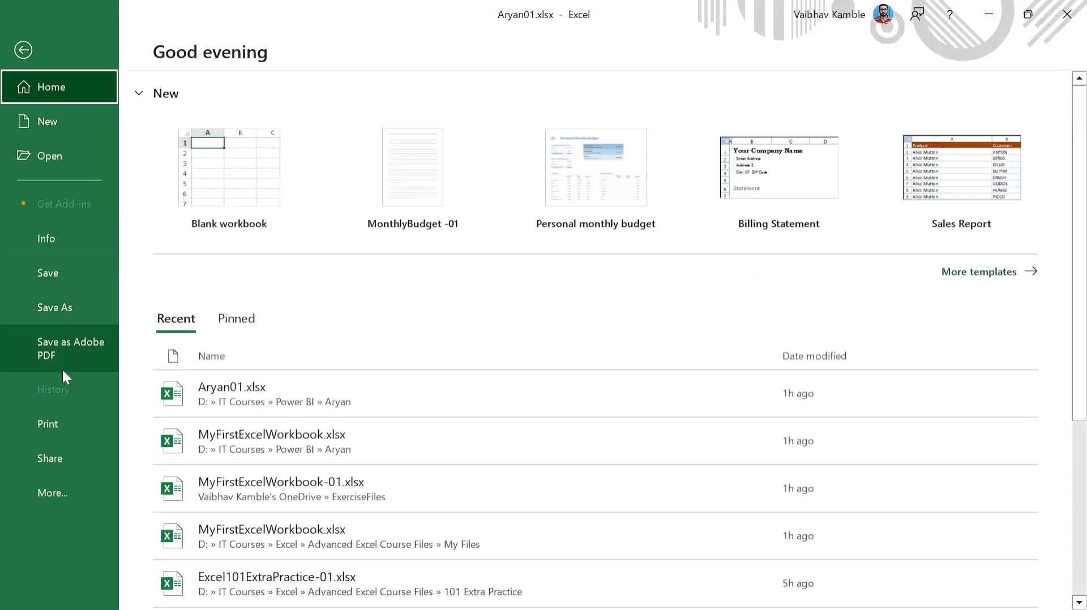
pyautogui.click(58, 422)
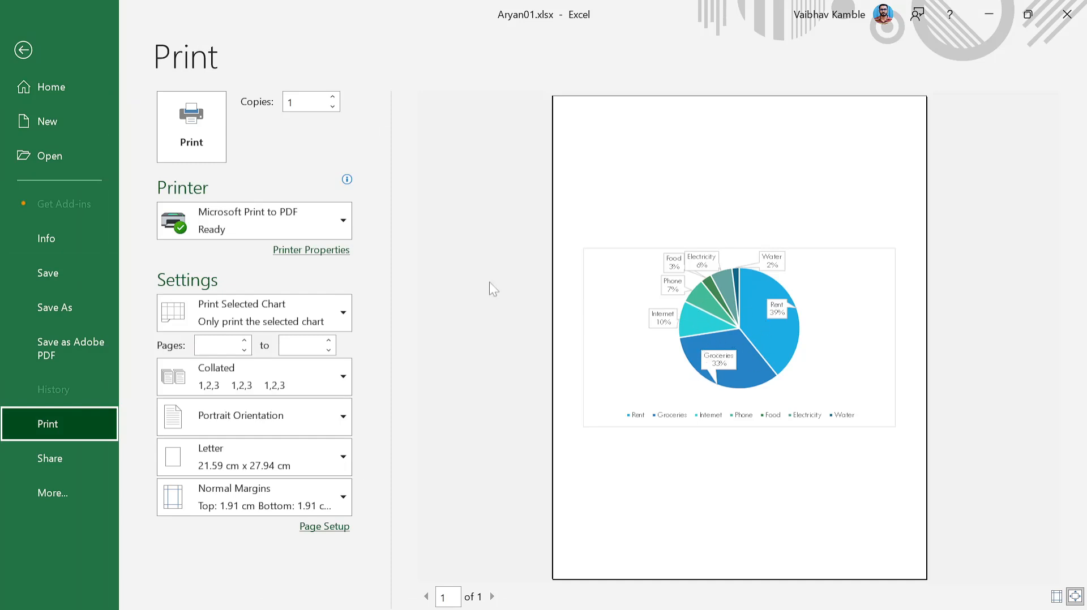
pyautogui.click(23, 50)
pyautogui.click(929, 264)
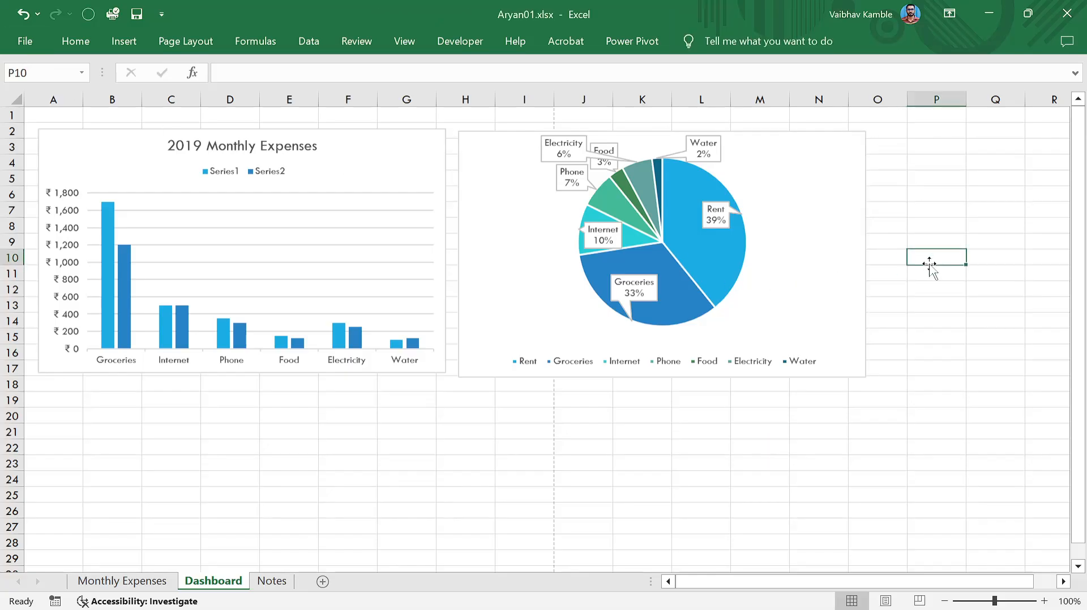
# Preview the whole Dashboard printout across both pages, then switch to Monthly Expenses.
pyautogui.click(886, 494)
pyautogui.click(528, 477)
pyautogui.click(343, 478)
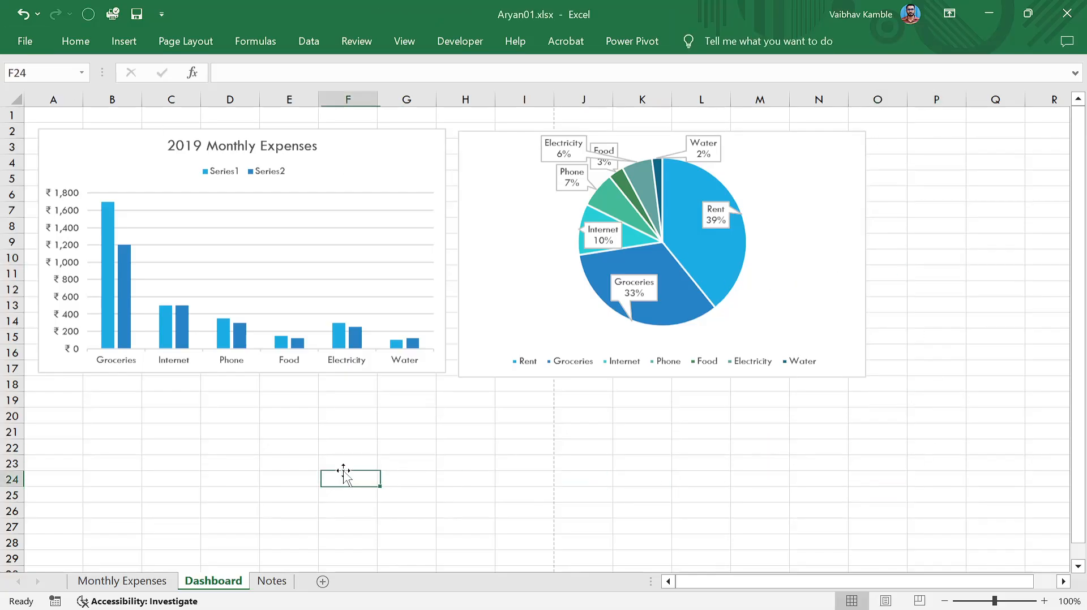
pyautogui.click(346, 447)
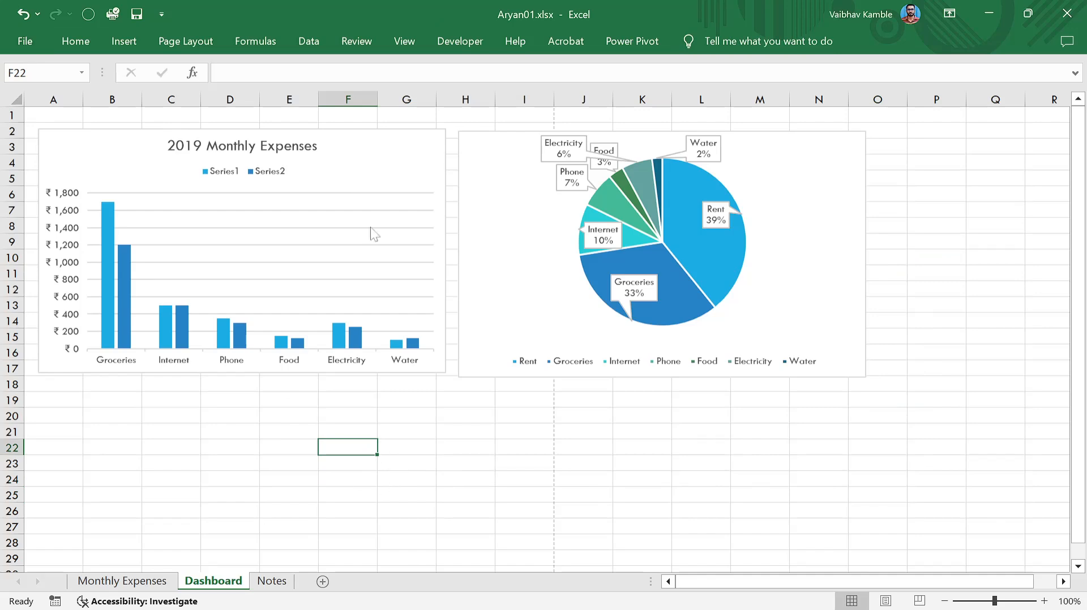
pyautogui.click(25, 40)
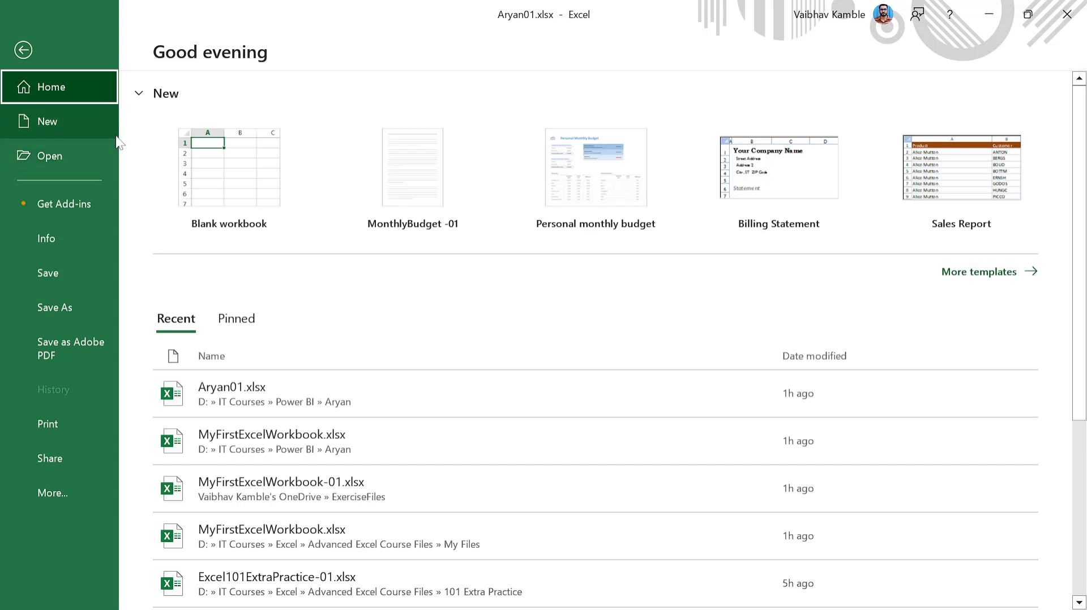
pyautogui.click(59, 426)
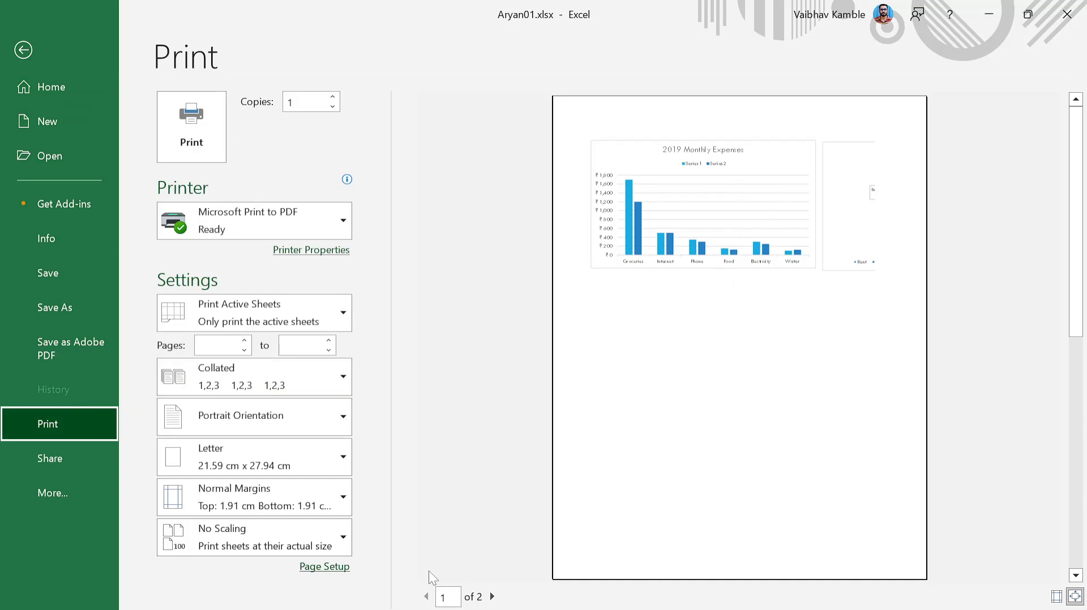
pyautogui.click(492, 597)
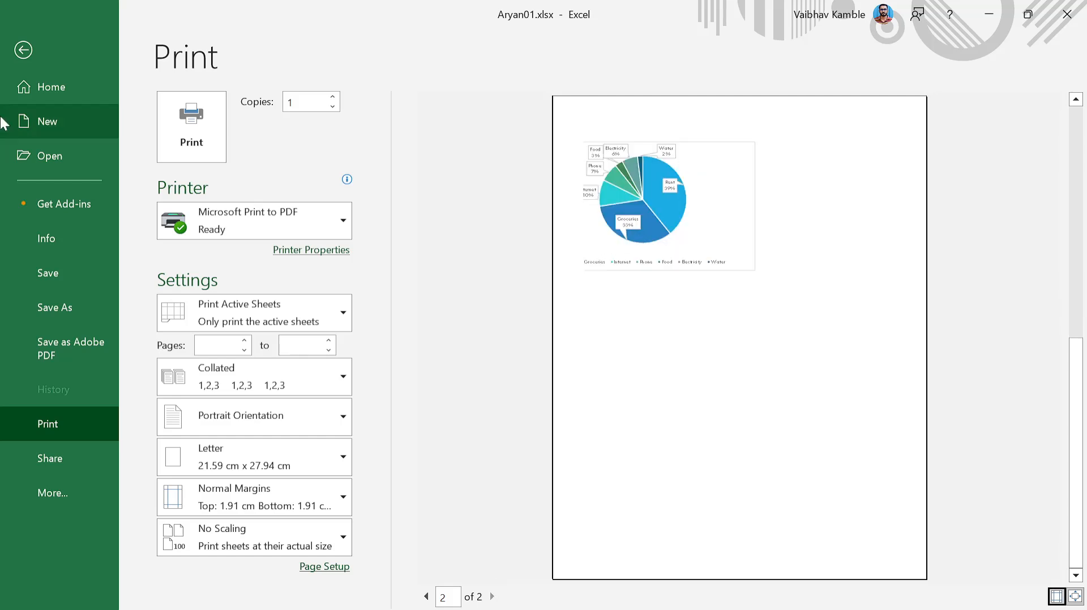
pyautogui.click(23, 50)
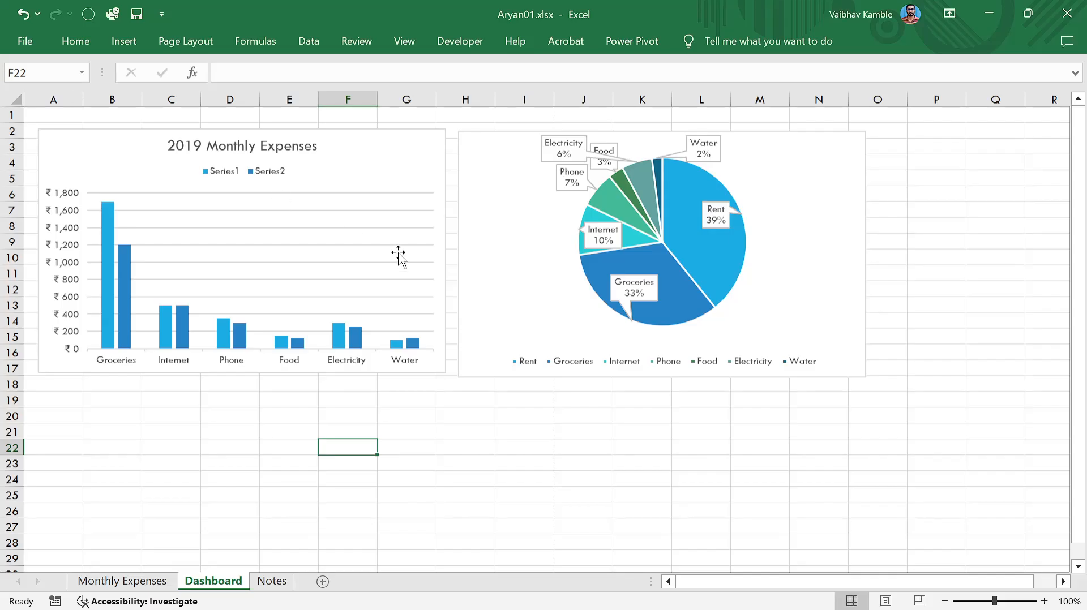
pyautogui.click(129, 584)
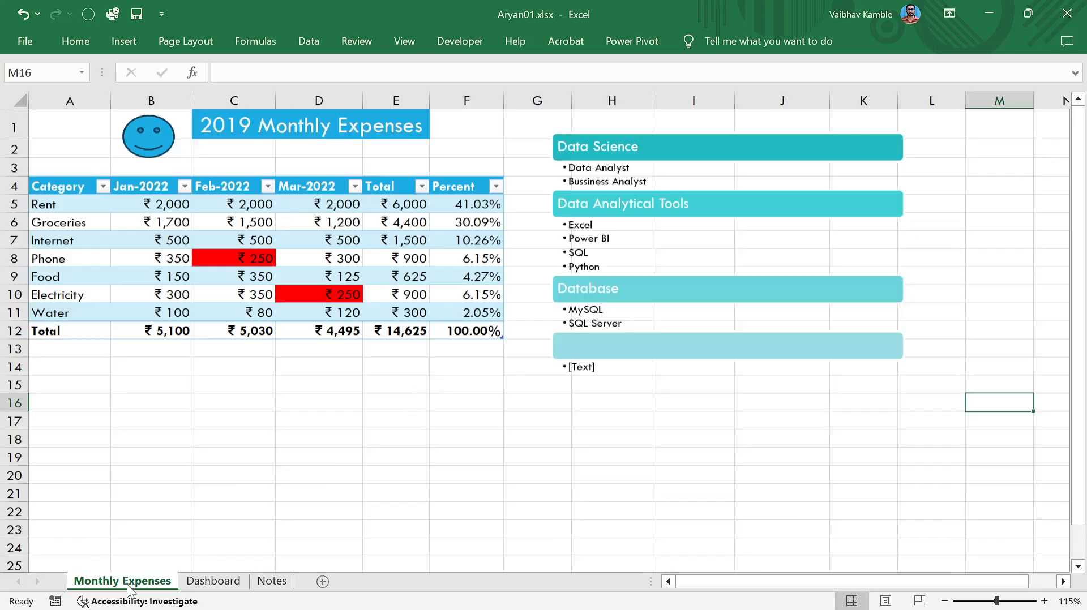
pyautogui.click(182, 467)
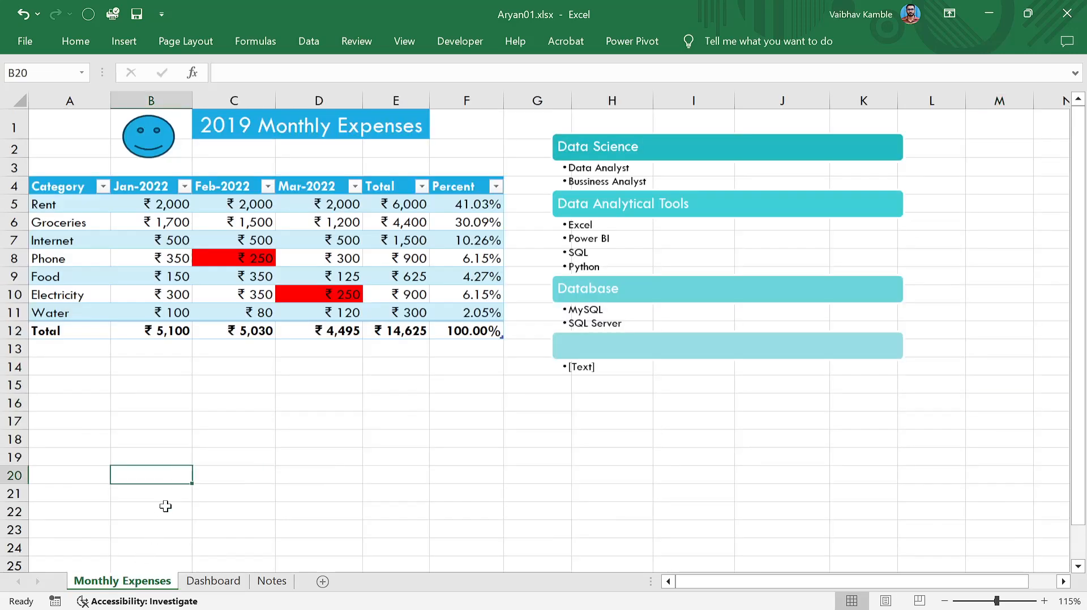
pyautogui.click(17, 44)
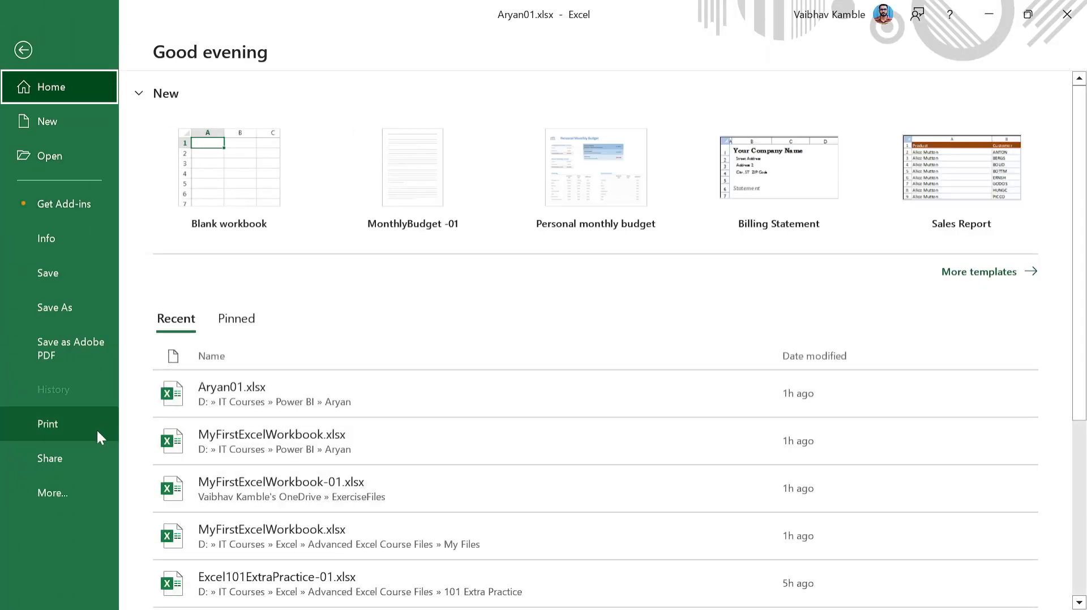
pyautogui.click(96, 429)
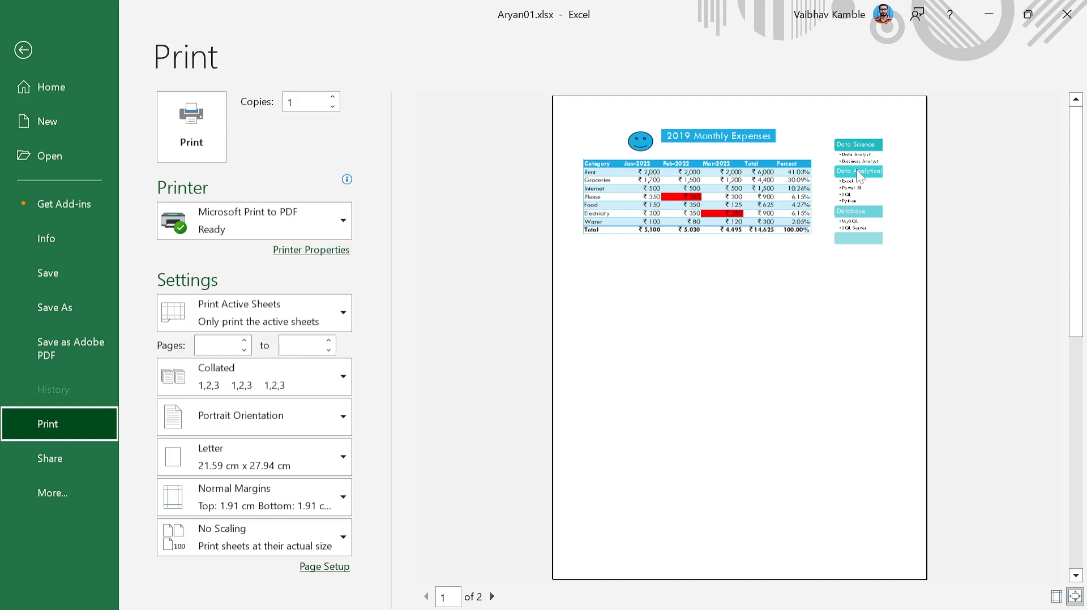
pyautogui.click(492, 596)
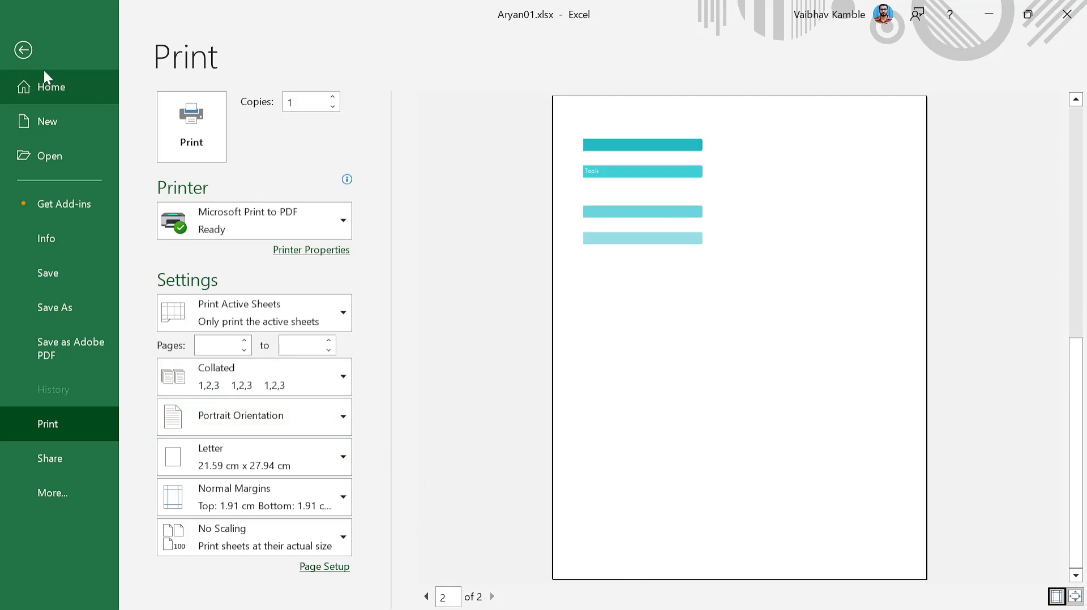
pyautogui.click(23, 49)
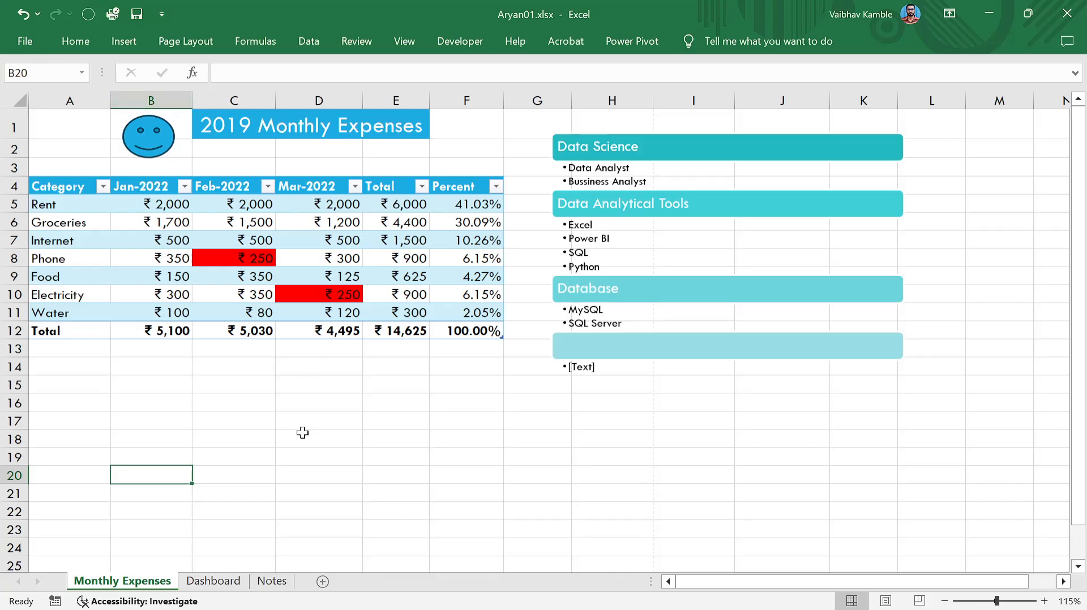
pyautogui.click(302, 434)
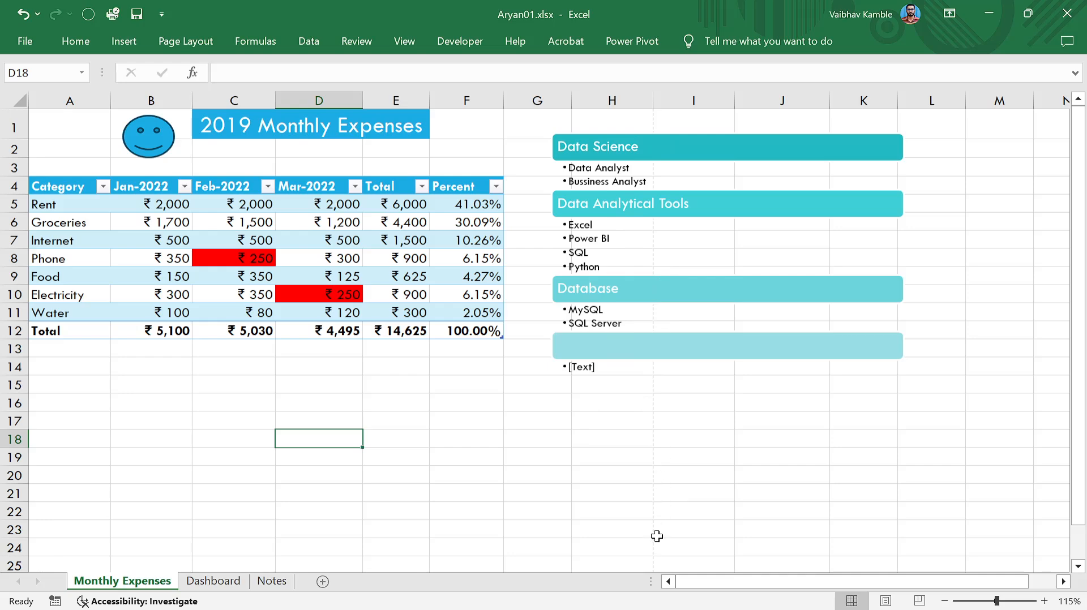
pyautogui.scroll(-10, 657, 536)
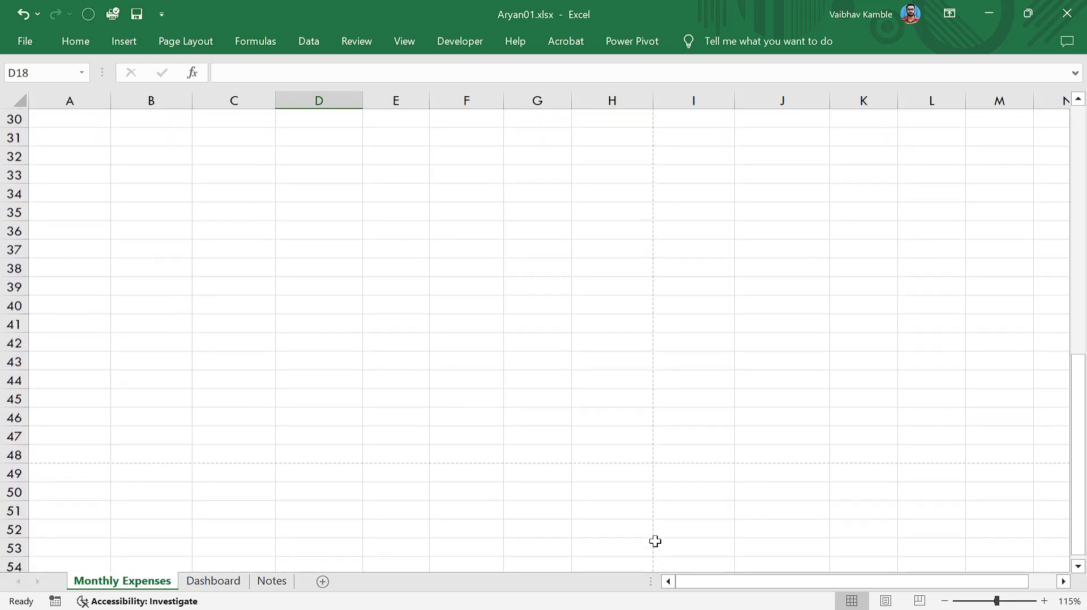
pyautogui.scroll(-2, 655, 541)
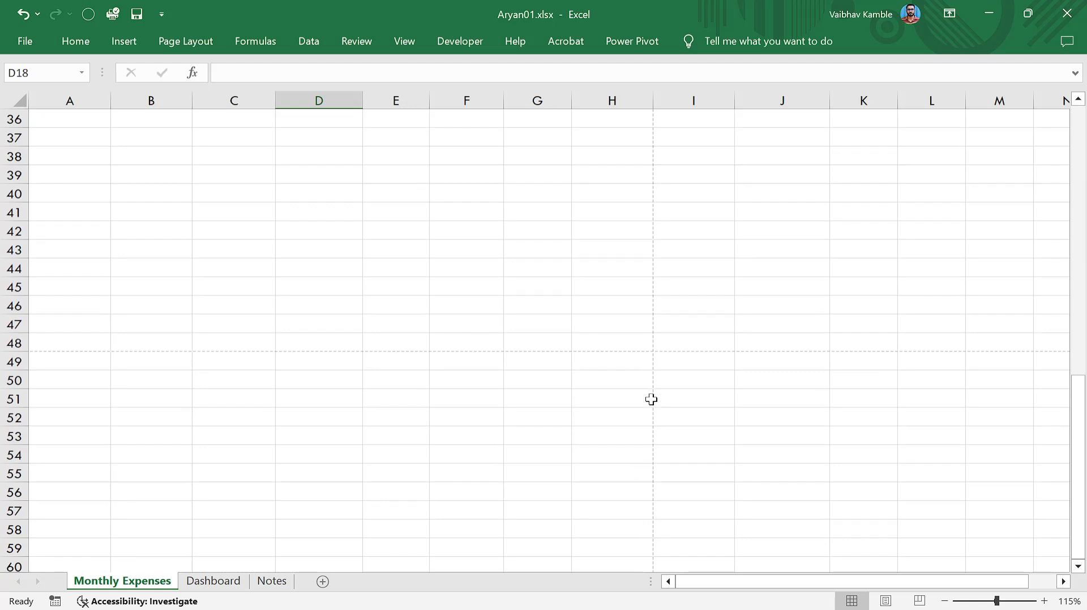
pyautogui.scroll(-15, 651, 400)
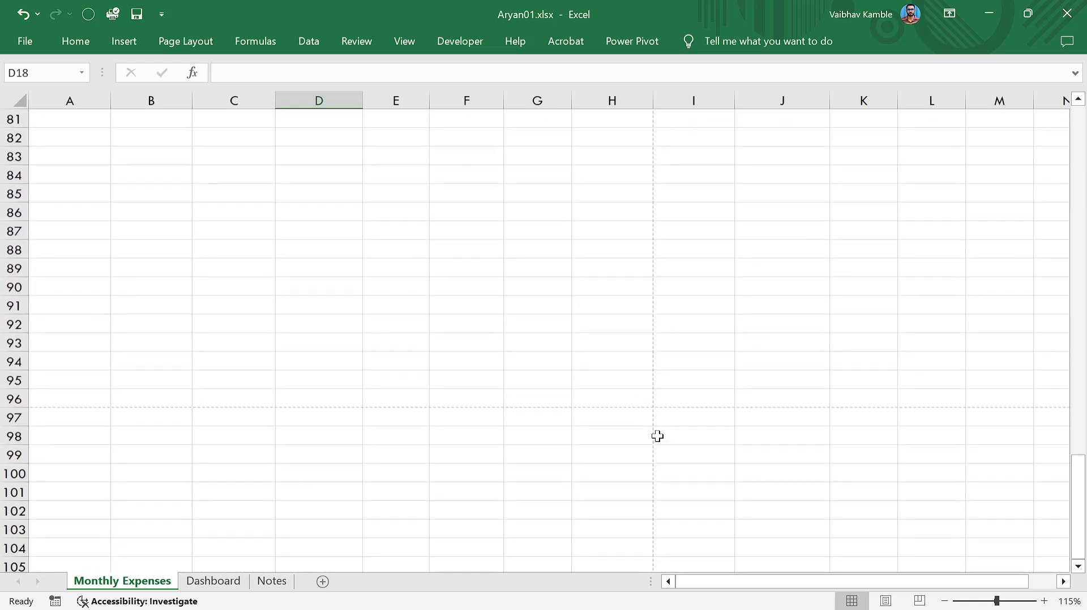
pyautogui.scroll(-5, 657, 436)
pyautogui.scroll(2, 619, 255)
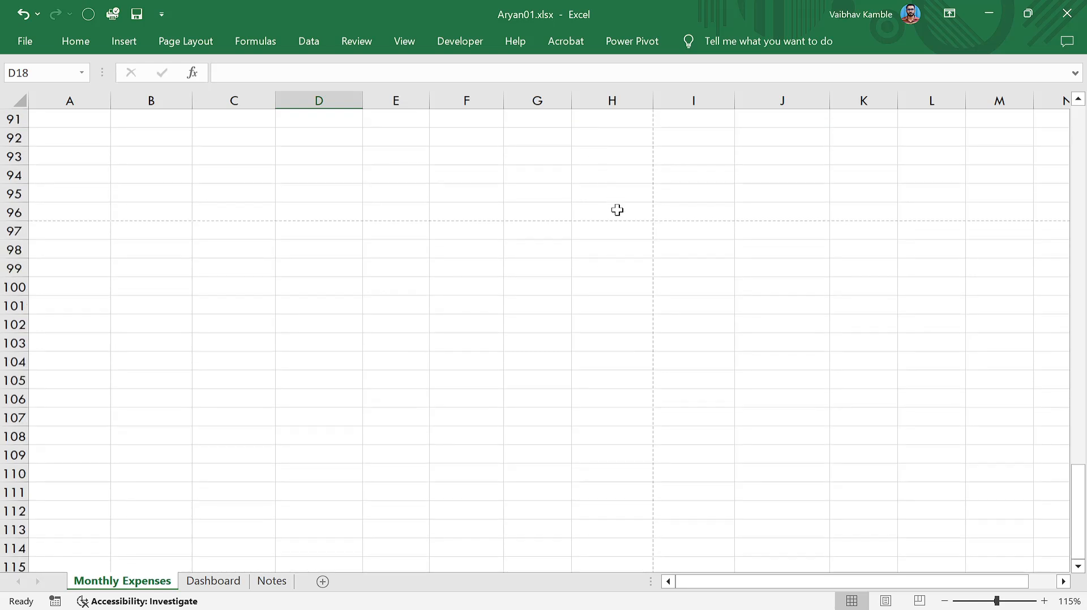
pyautogui.click(487, 223)
pyautogui.click(491, 250)
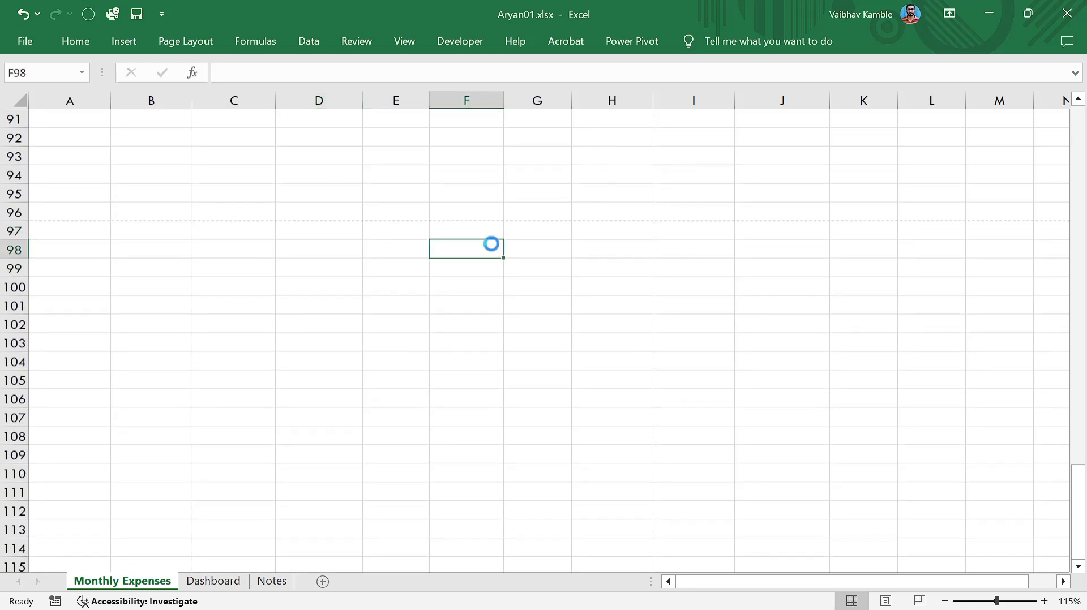
pyautogui.keyDown('ctrl'); pyautogui.scroll(-2, 491, 244); pyautogui.keyUp('ctrl')
pyautogui.keyDown('ctrl'); pyautogui.scroll(-3, 491, 244); pyautogui.keyUp('ctrl')
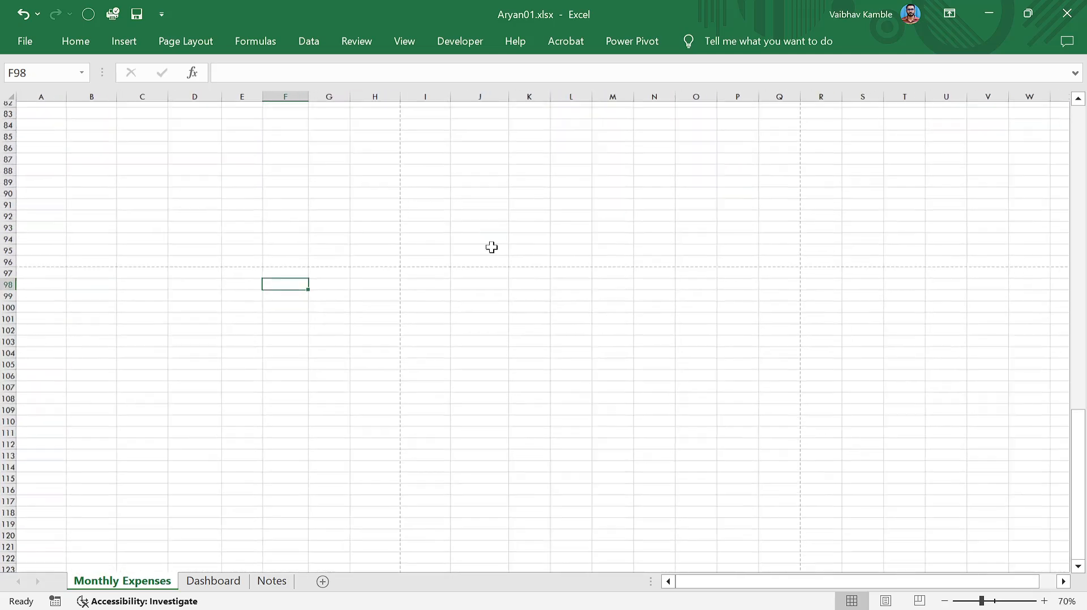
pyautogui.scroll(15, 339, 340)
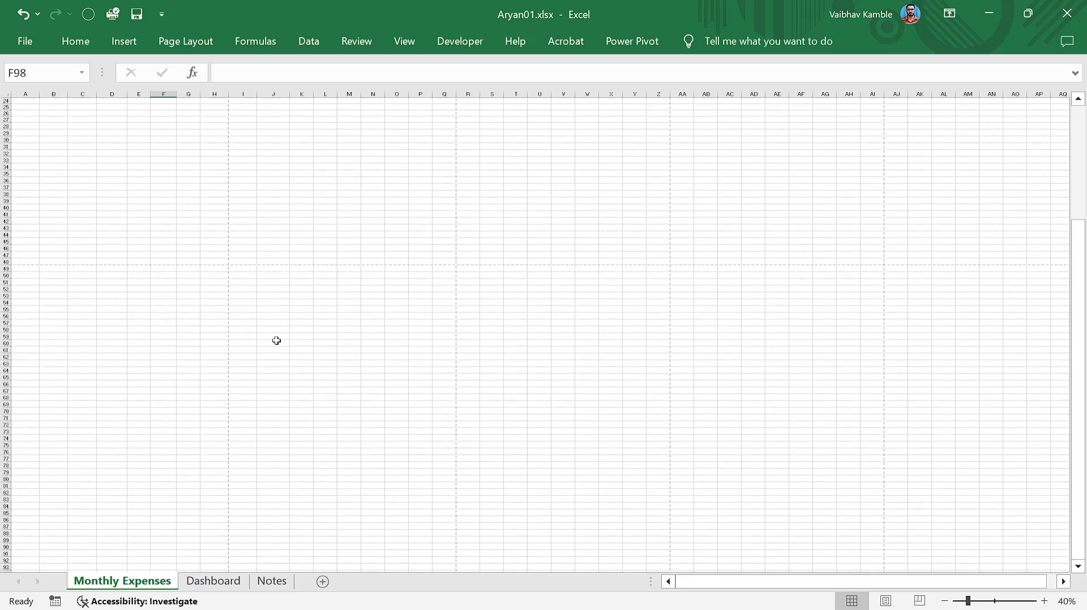
pyautogui.keyDown('ctrl'); pyautogui.scroll(3, 172, 296); pyautogui.keyUp('ctrl')
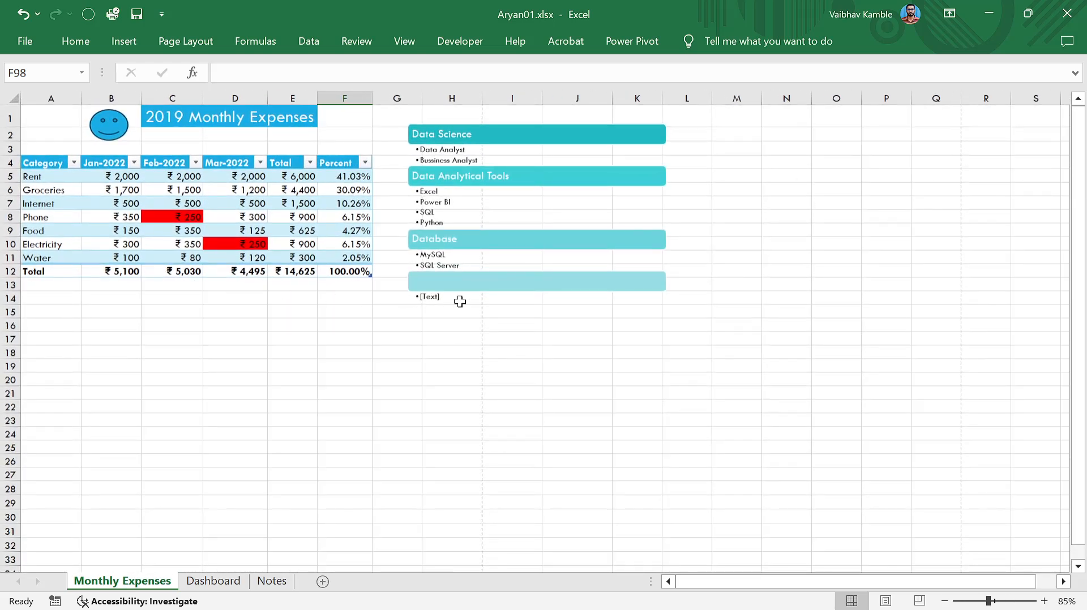
pyautogui.keyDown('ctrl'); pyautogui.scroll(-1, 460, 302); pyautogui.keyUp('ctrl')
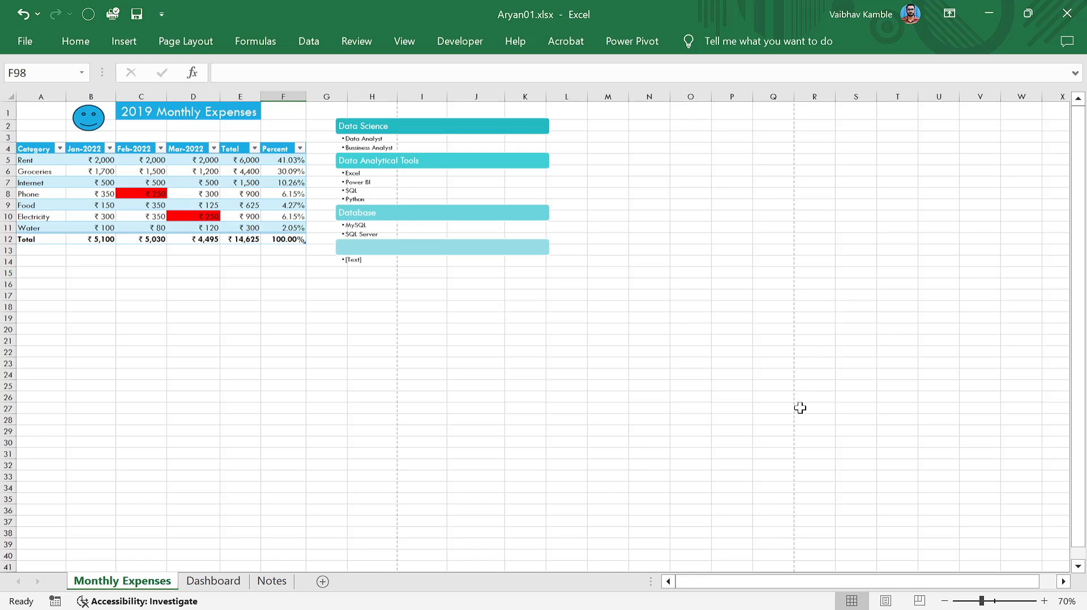
pyautogui.moveTo(804, 581); pyautogui.dragTo(821, 582)
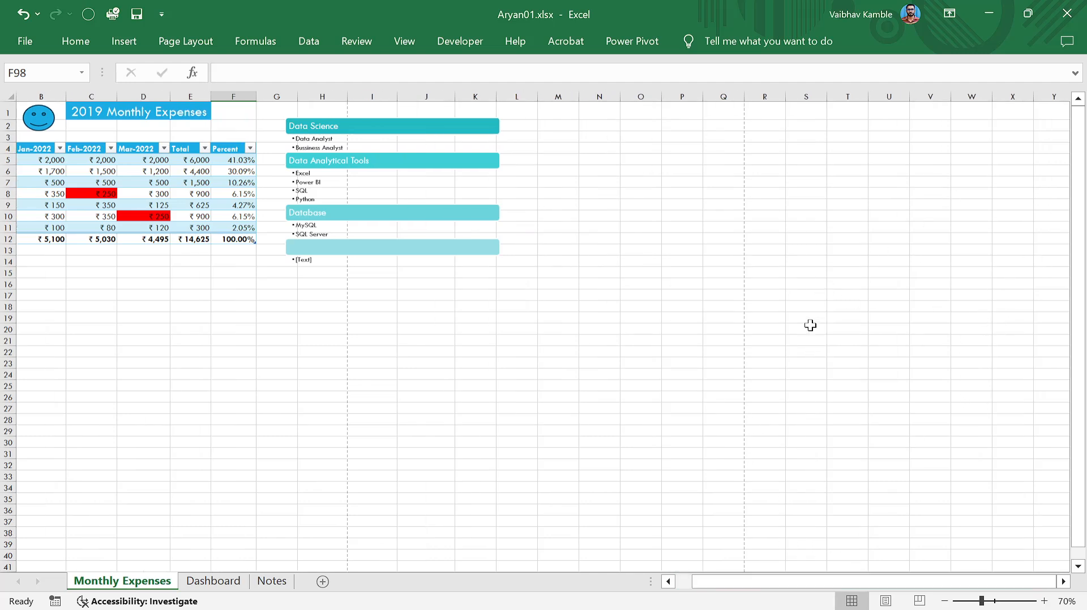
pyautogui.scroll(-3, 383, 361)
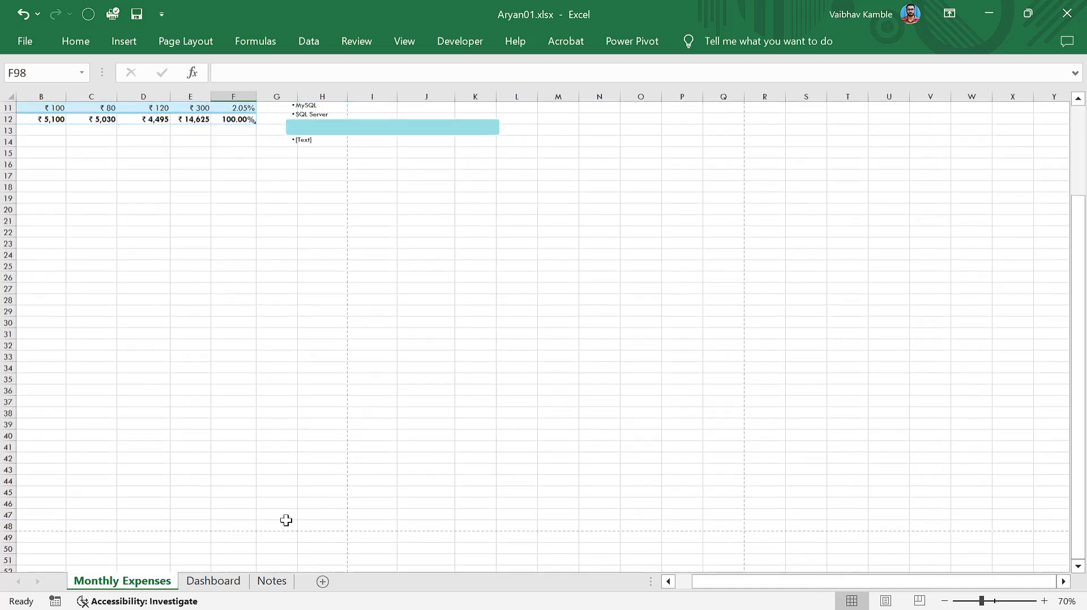
pyautogui.keyDown('ctrl'); pyautogui.scroll(-1, 286, 520); pyautogui.keyUp('ctrl')
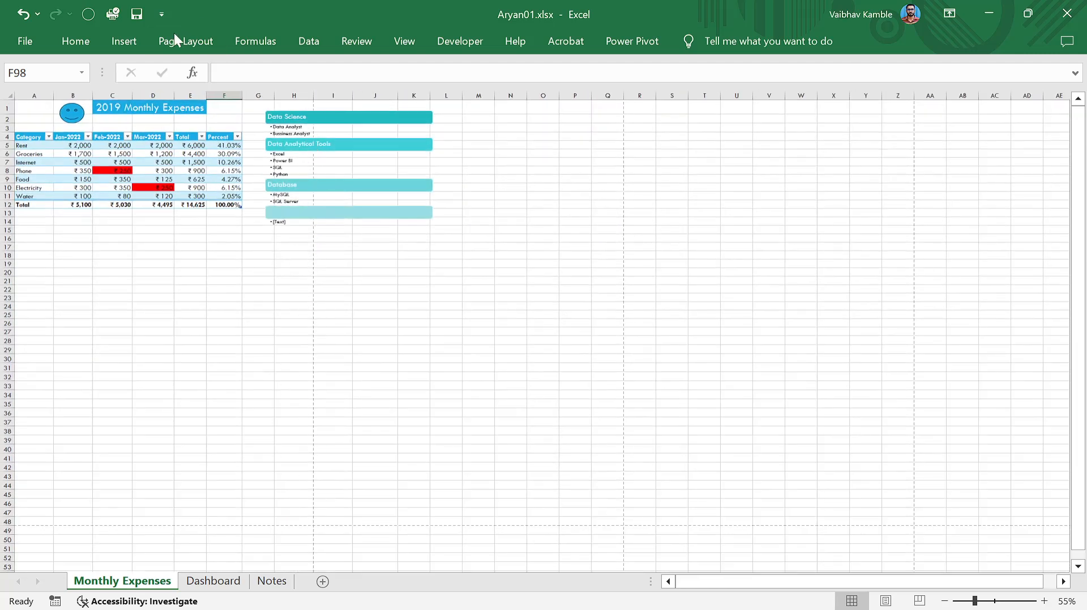
# Draw a temporary rectangle shape over the top rows, then delete it.
pyautogui.click(124, 41)
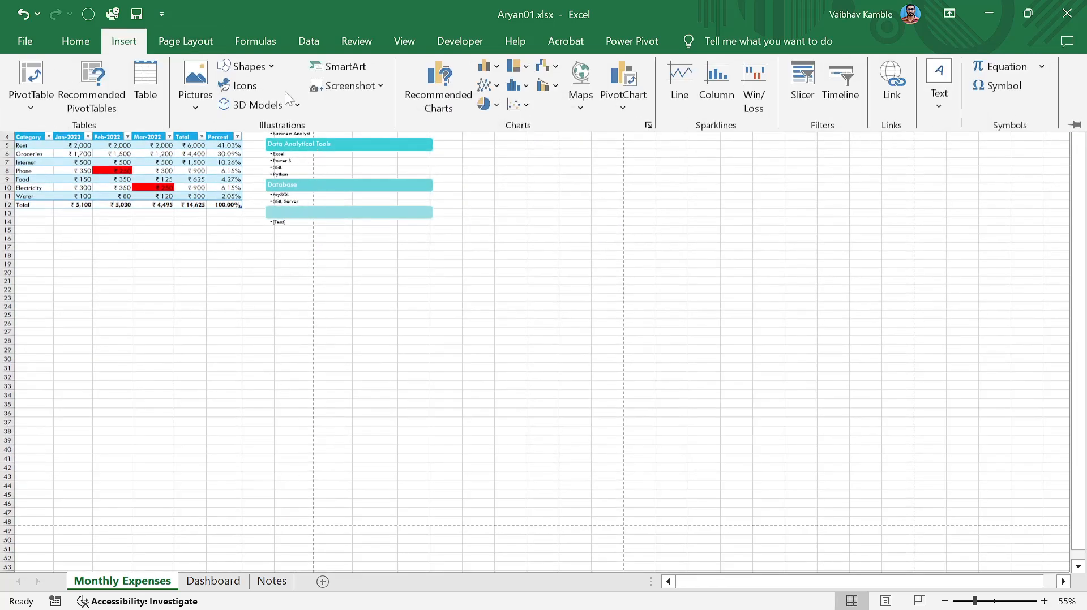
pyautogui.click(249, 66)
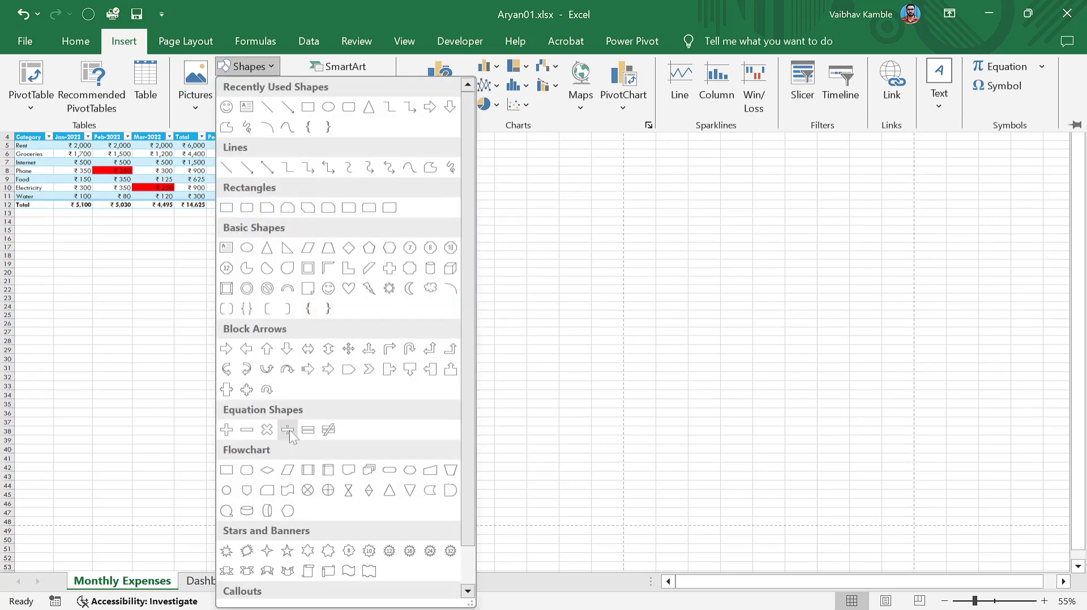
pyautogui.click(227, 208)
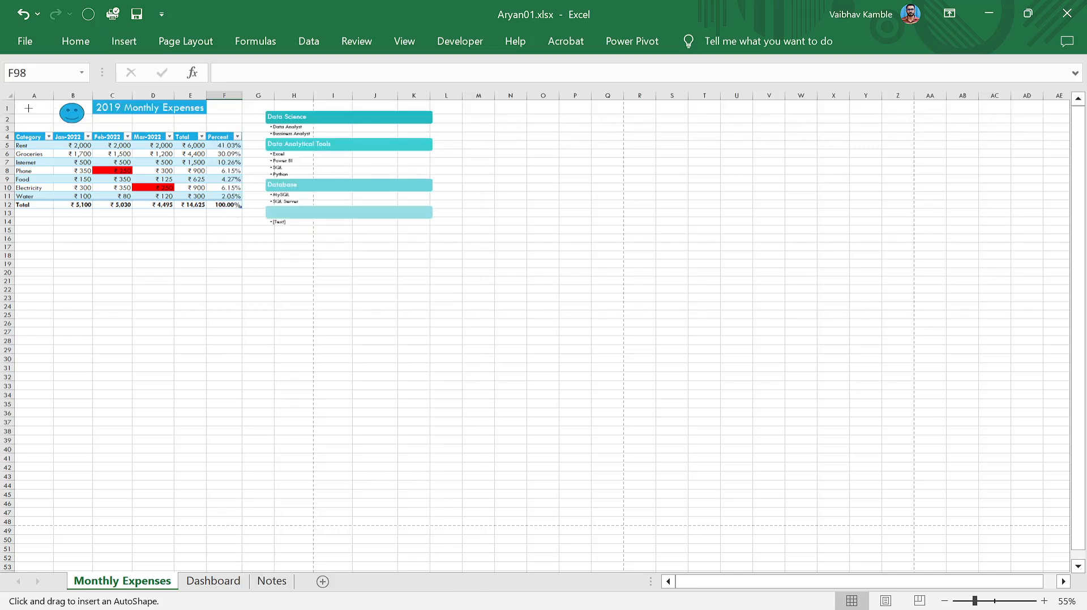
pyautogui.moveTo(20, 104); pyautogui.dragTo(310, 520)
pyautogui.moveTo(221, 378); pyautogui.dragTo(264, 388)
pyautogui.press('Delete')
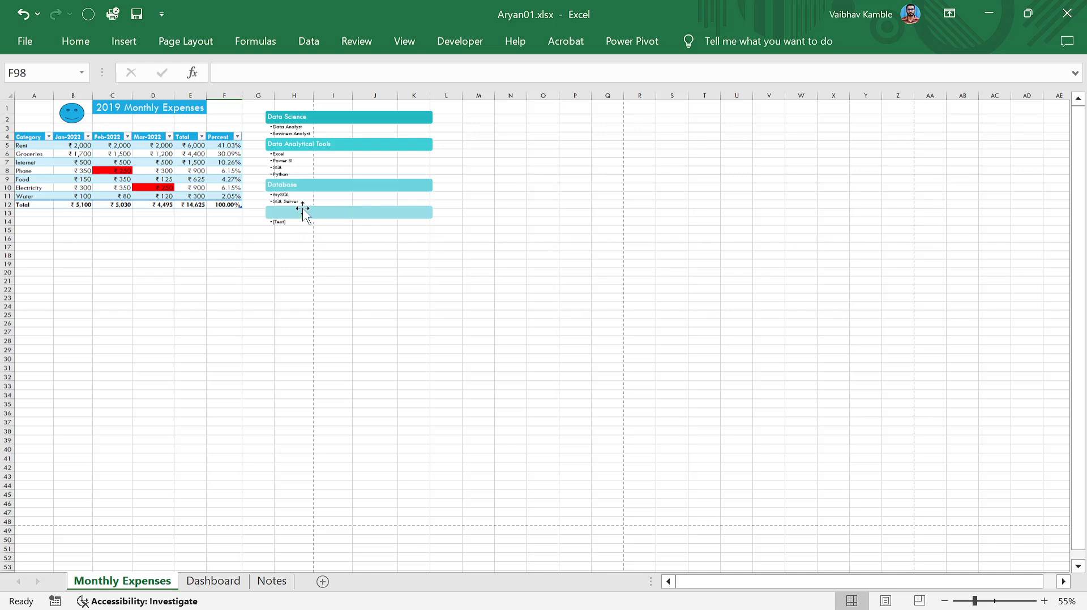
# Drag the SmartArt list below the expense table and switch to the Dashboard sheet.
pyautogui.click(422, 228)
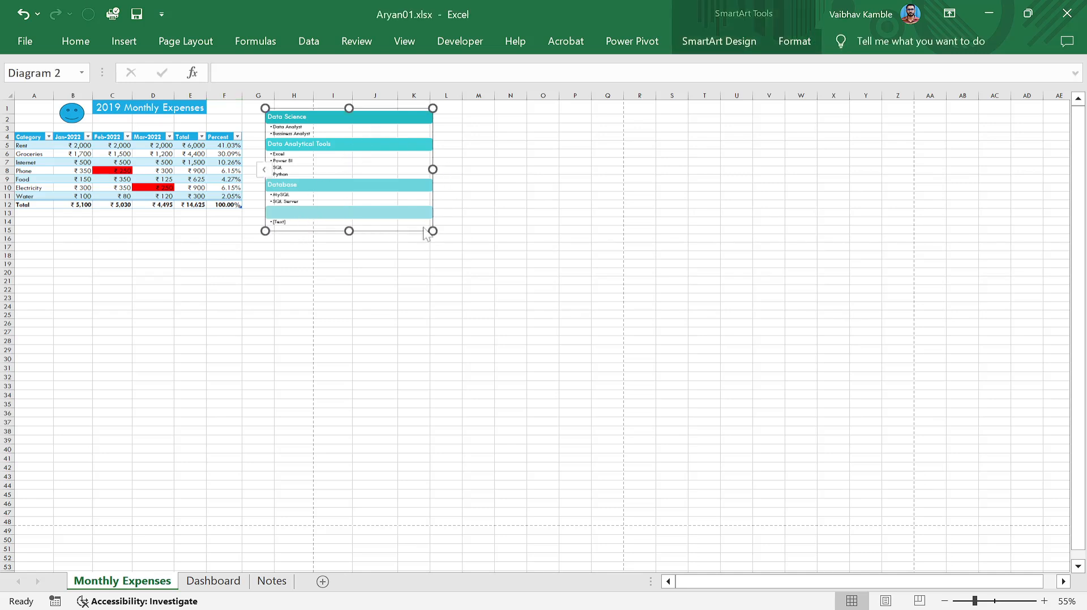
pyautogui.moveTo(399, 229); pyautogui.dragTo(213, 433)
pyautogui.scroll(-8, 391, 364)
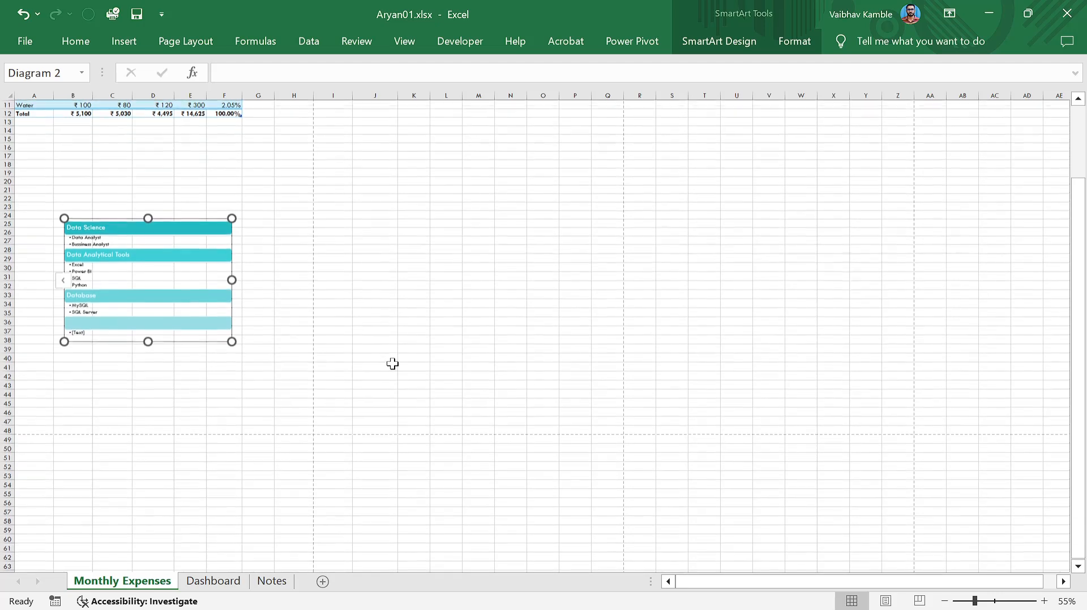
pyautogui.click(207, 582)
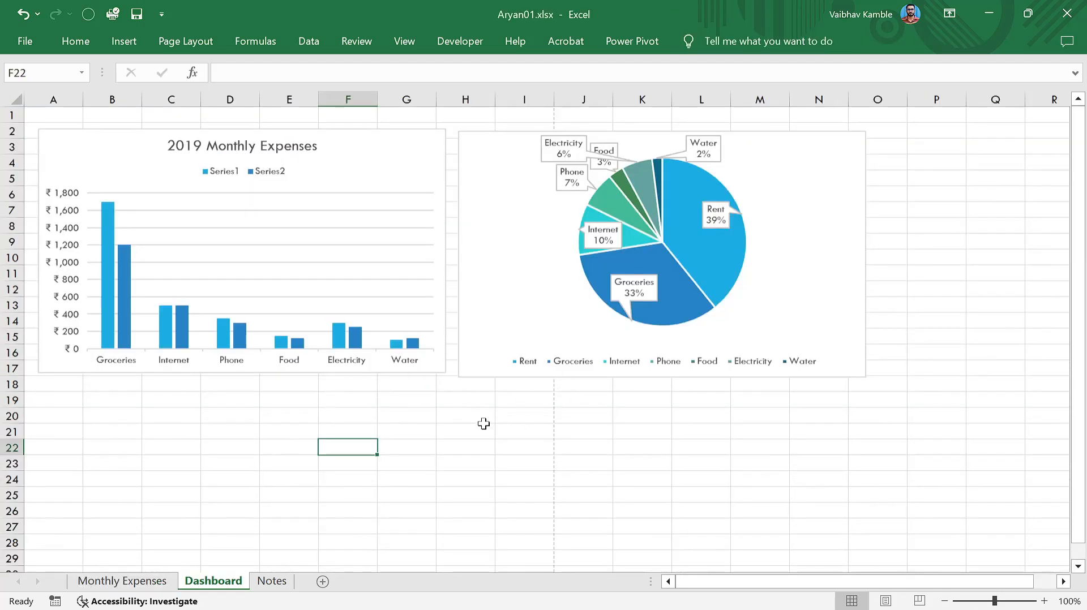
# Copy the bar and pie charts from Dashboard and paste them at cell I25 on Monthly Expenses.
pyautogui.scroll(-2, 483, 424)
pyautogui.keyDown('ctrl'); pyautogui.scroll(-2, 483, 424); pyautogui.keyUp('ctrl')
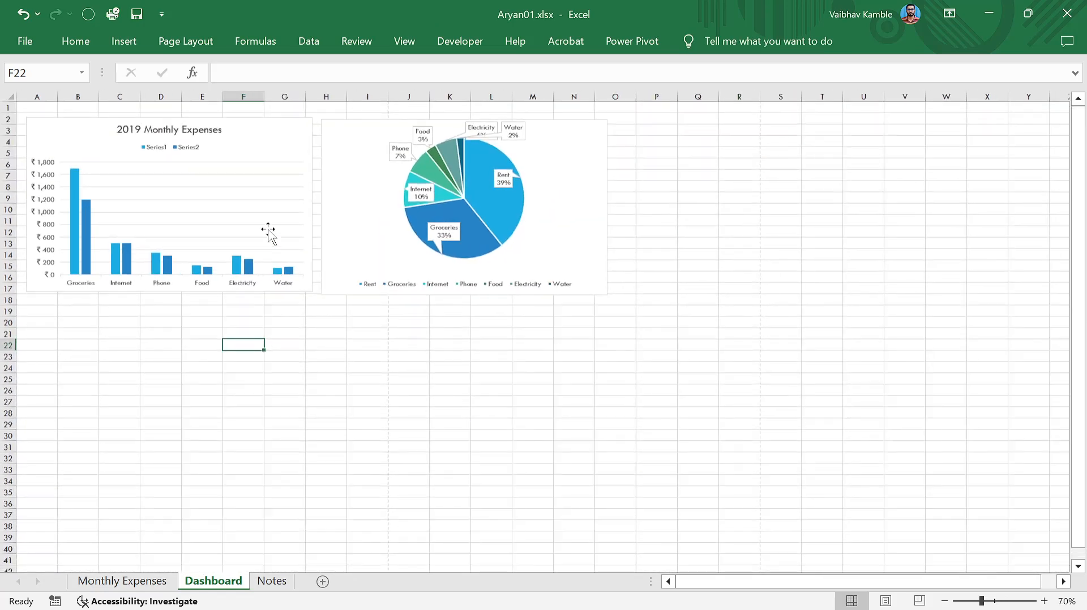
pyautogui.click(287, 132)
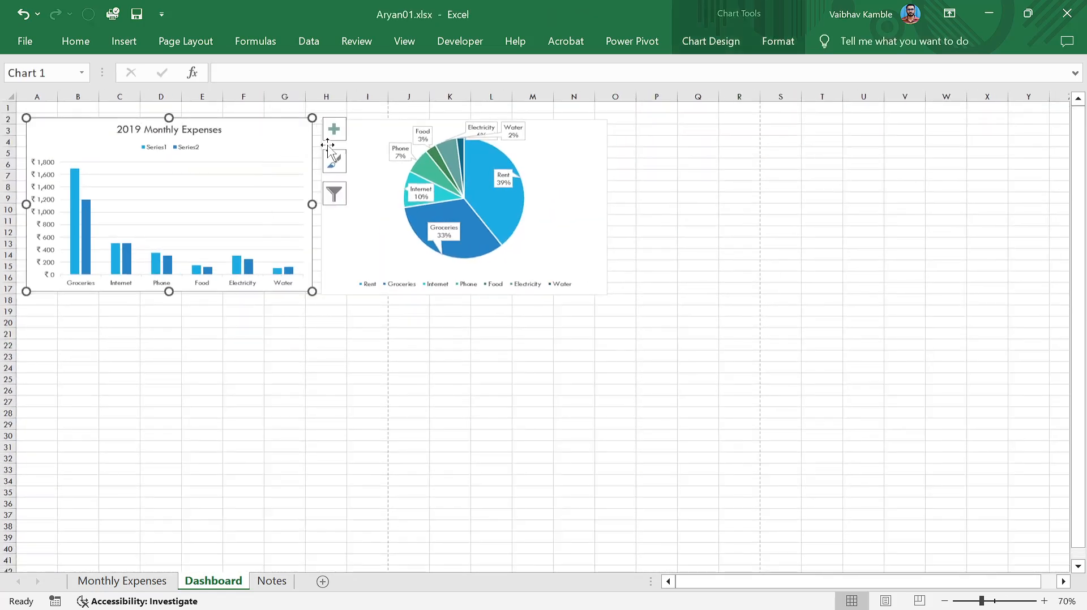
pyautogui.keyDown('ctrl'); pyautogui.click(363, 129); pyautogui.keyUp('ctrl')
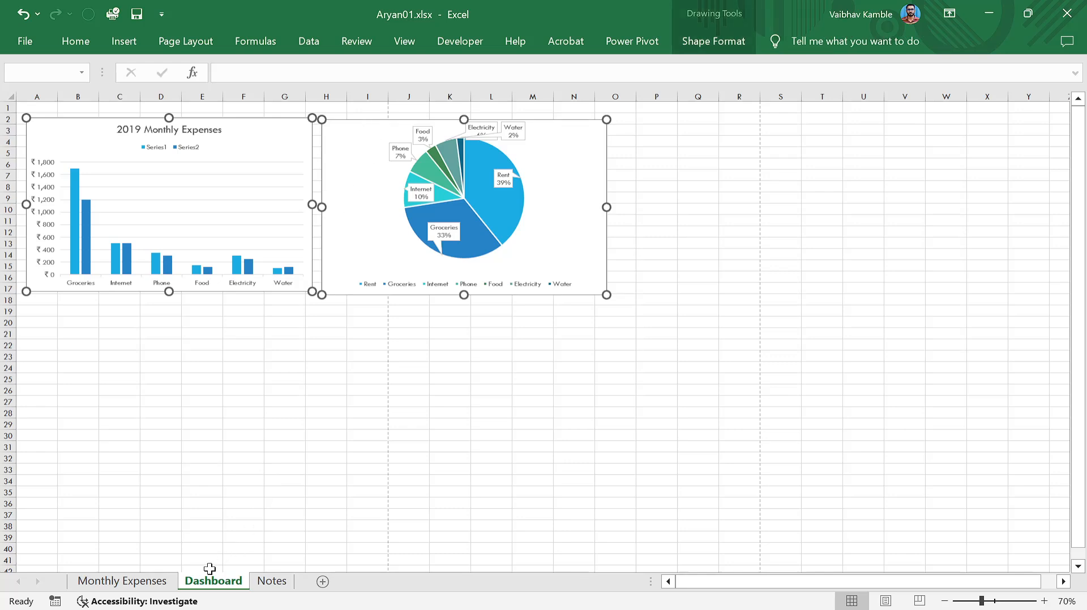
pyautogui.click(153, 582)
pyautogui.scroll(8, 331, 325)
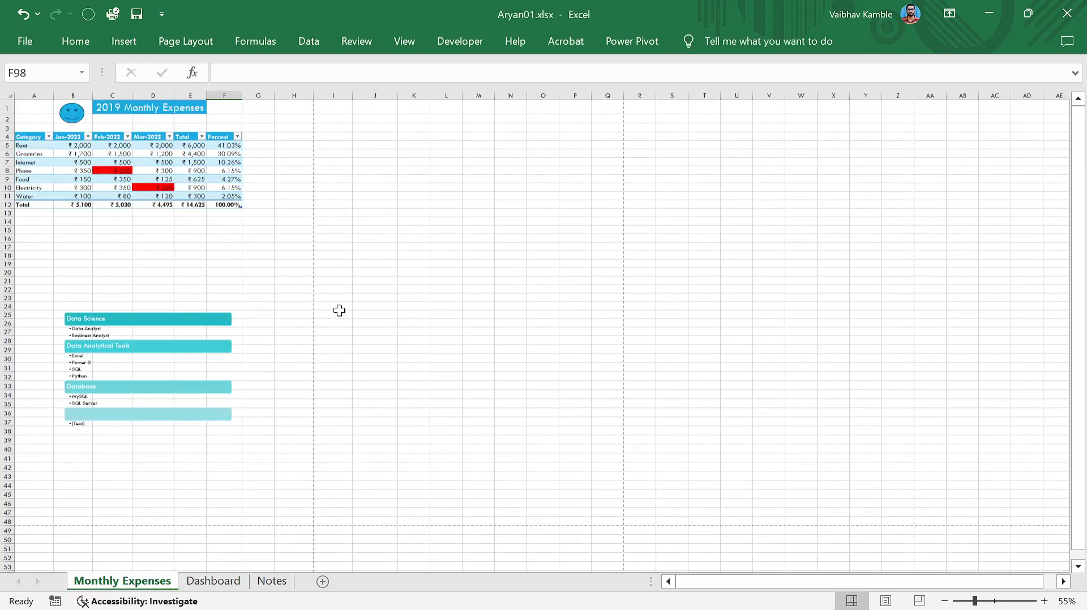
pyautogui.click(332, 312)
pyautogui.hotkey('ctrl', 'v')
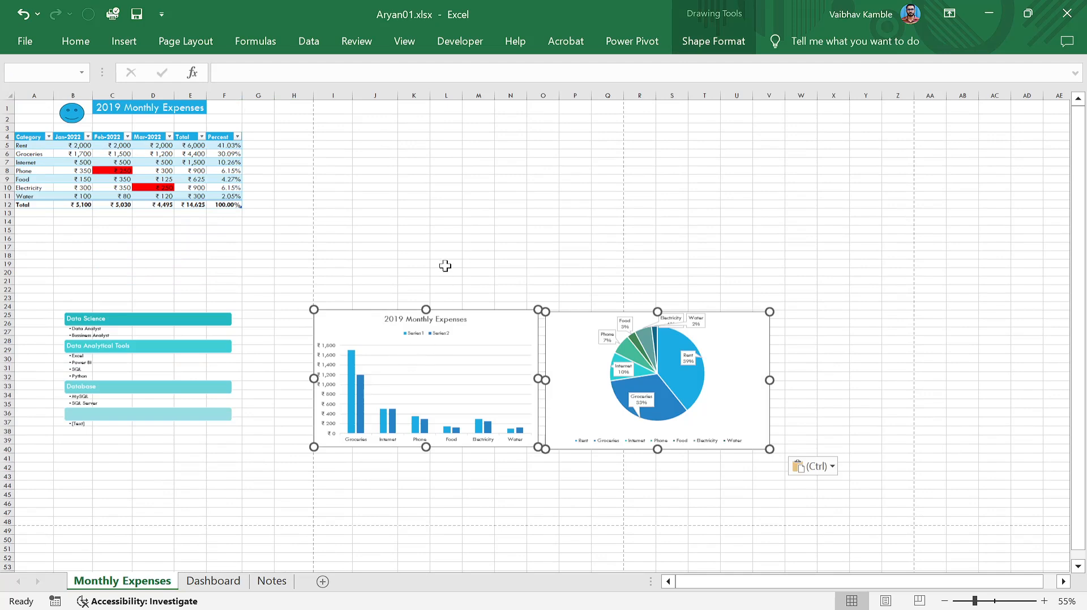
# Place the pasted bar chart at rows 3–19 with the pie chart beneath it.
pyautogui.click(445, 266)
pyautogui.moveTo(486, 327); pyautogui.dragTo(524, 137)
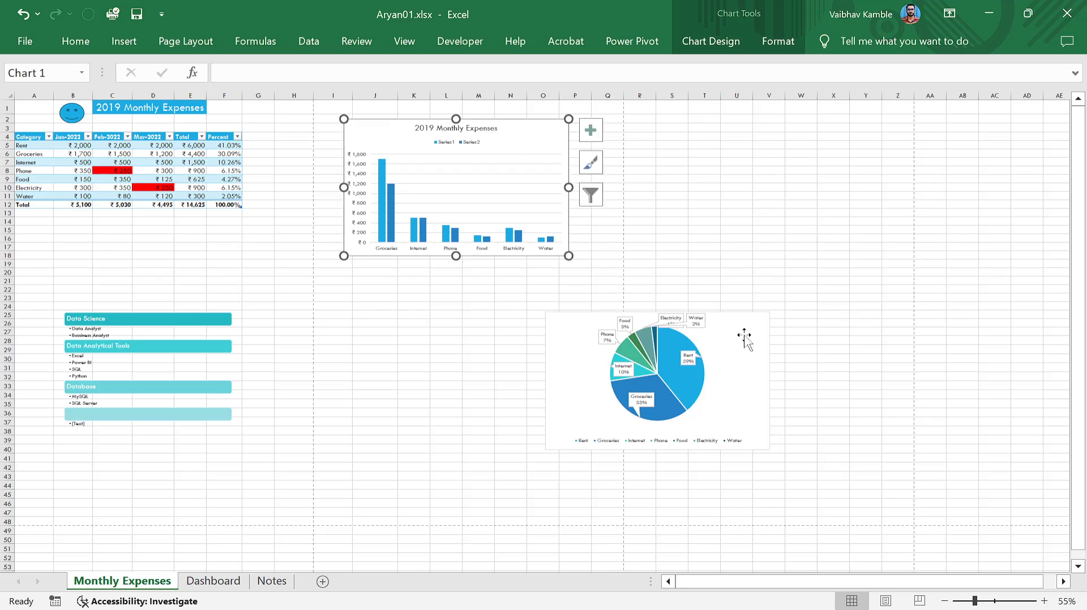
pyautogui.moveTo(744, 335); pyautogui.dragTo(546, 312)
pyautogui.click(736, 315)
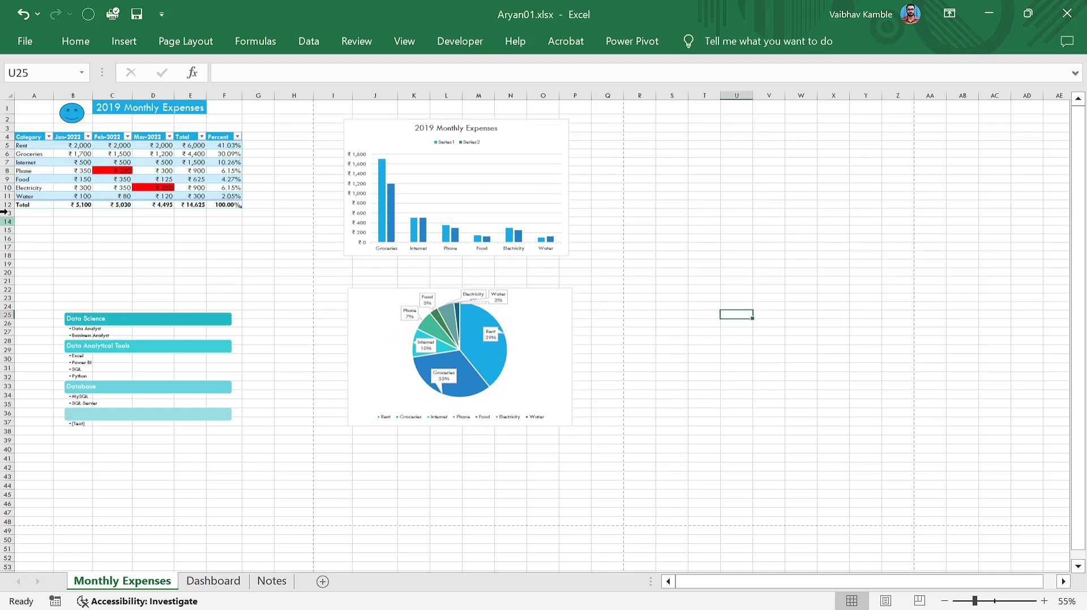
pyautogui.keyDown('ctrl'); pyautogui.scroll(2, 141, 266); pyautogui.keyUp('ctrl')
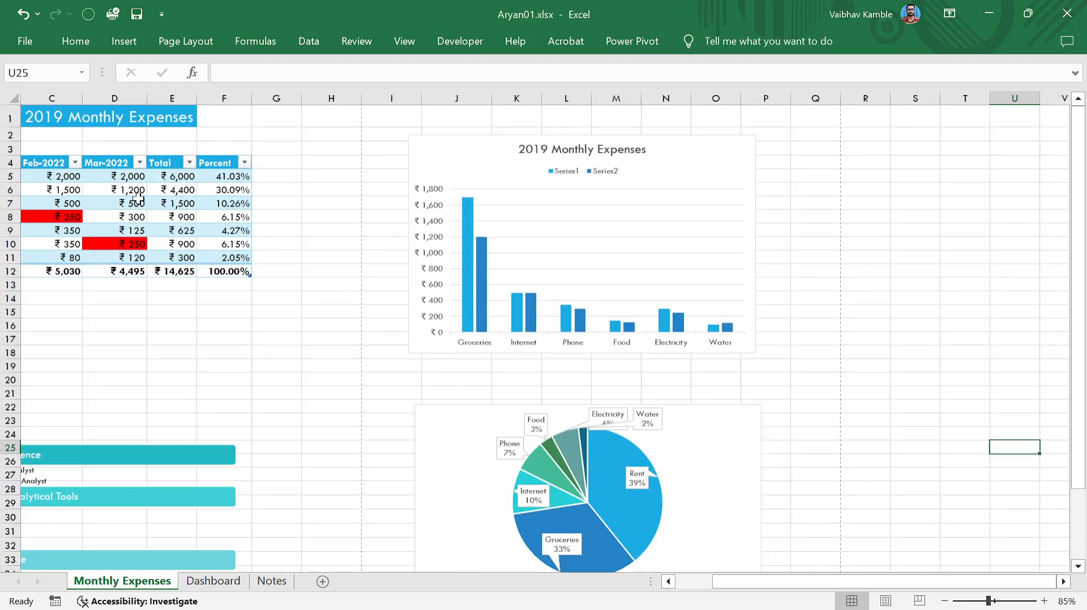
pyautogui.click(33, 50)
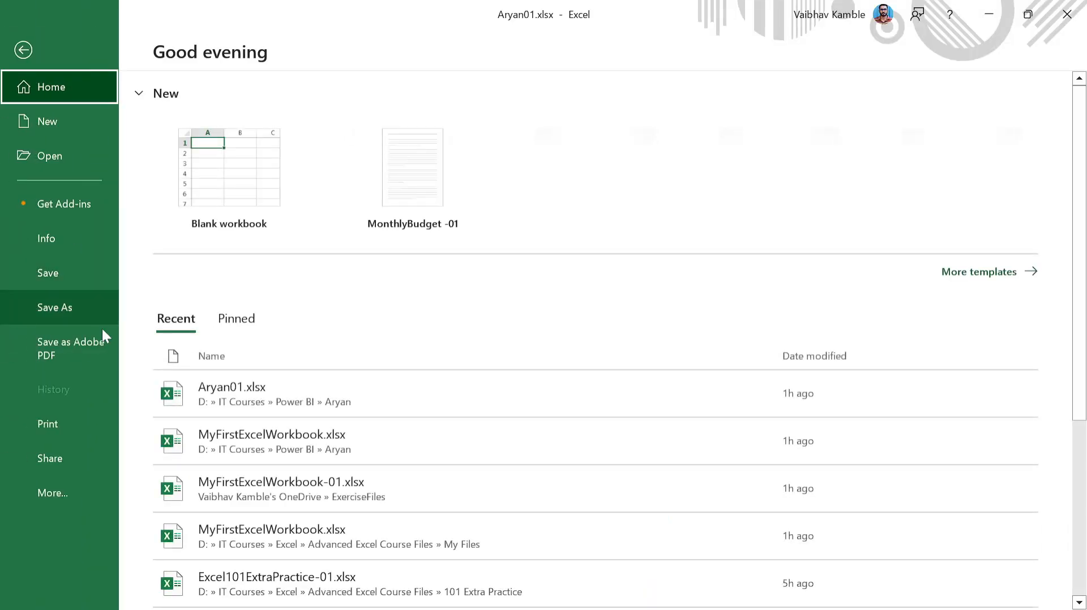
# Page through the print preview and change Portrait Orientation to Landscape Orientation.
pyautogui.click(86, 428)
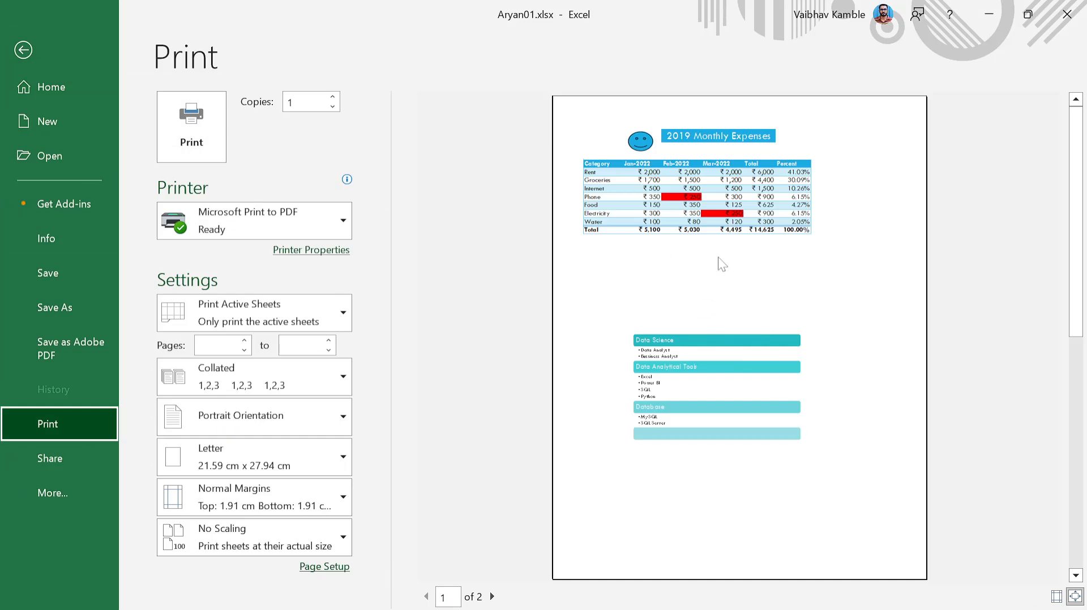
pyautogui.click(492, 596)
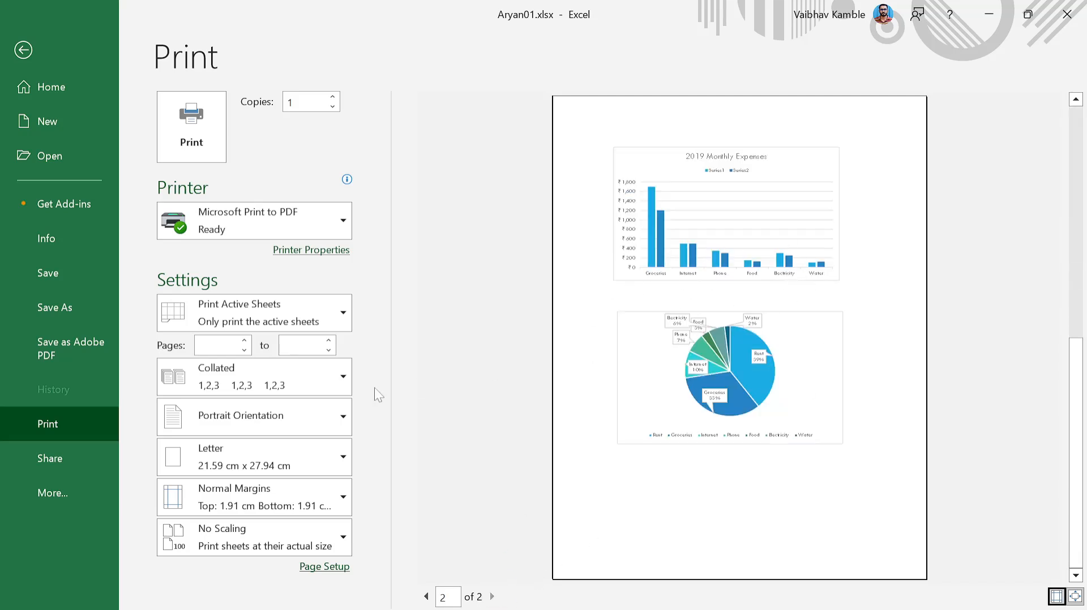
pyautogui.click(363, 422)
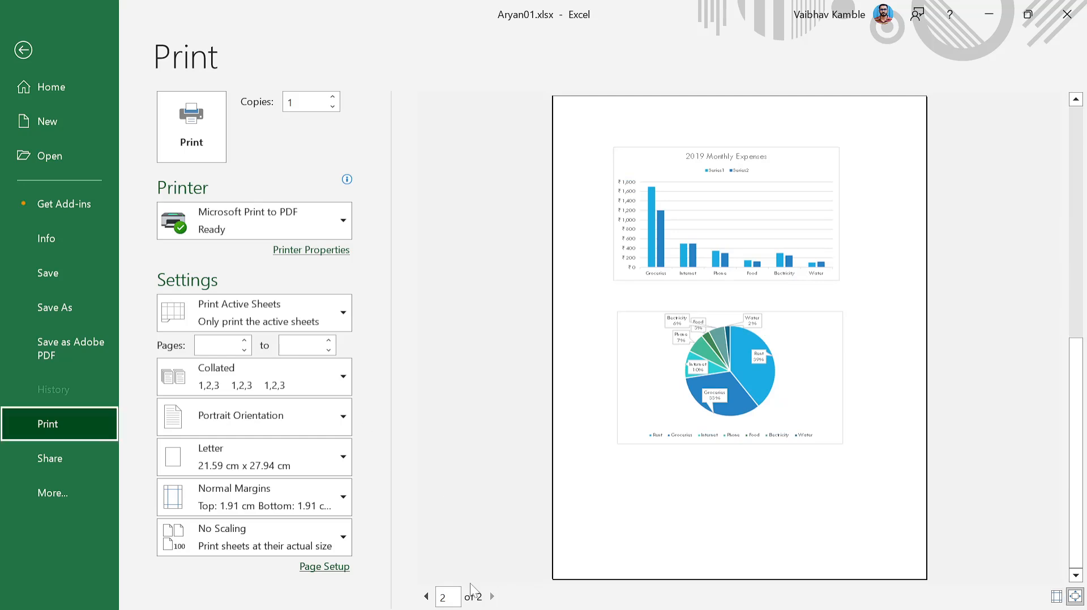
pyautogui.click(427, 597)
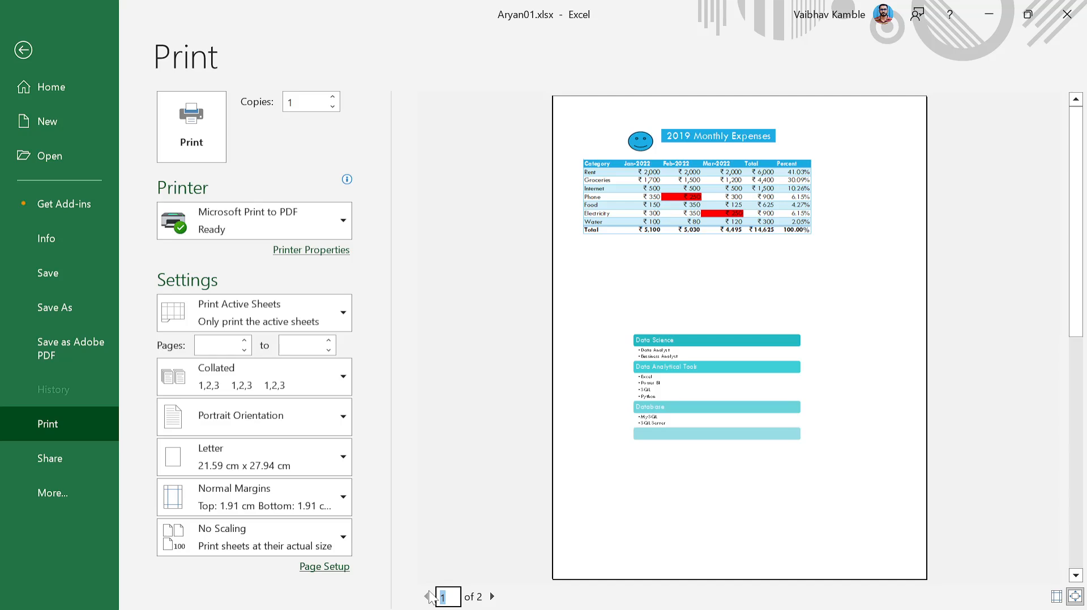
pyautogui.click(315, 416)
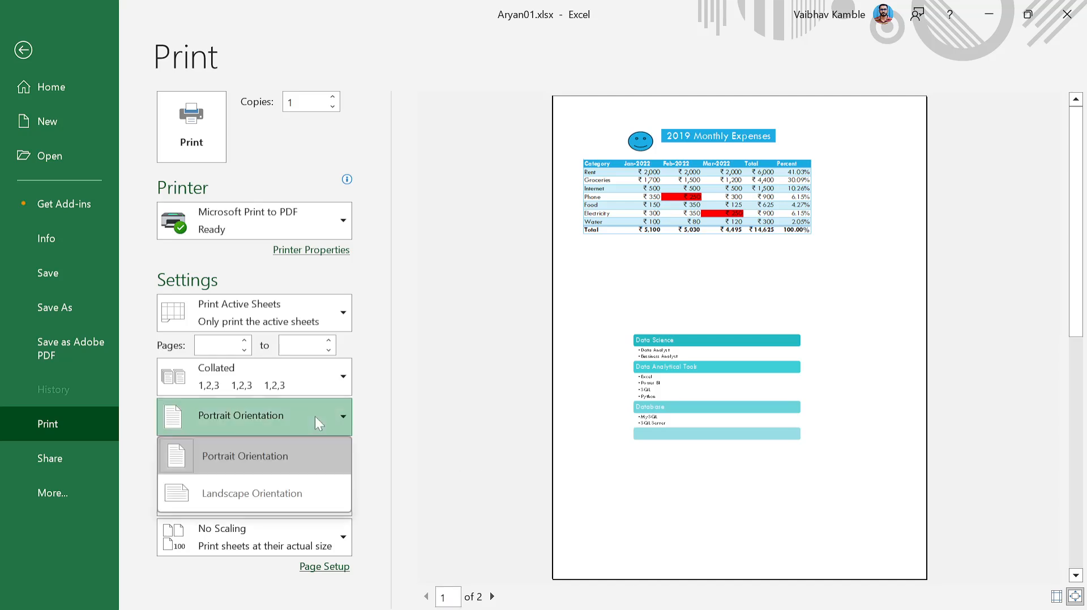
pyautogui.click(315, 498)
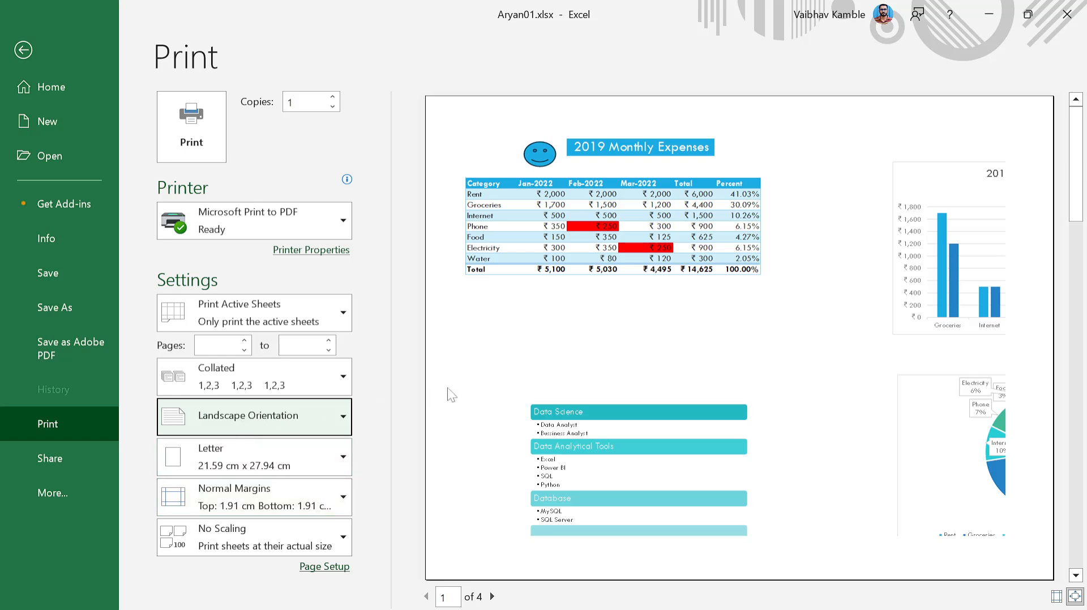
pyautogui.click(25, 49)
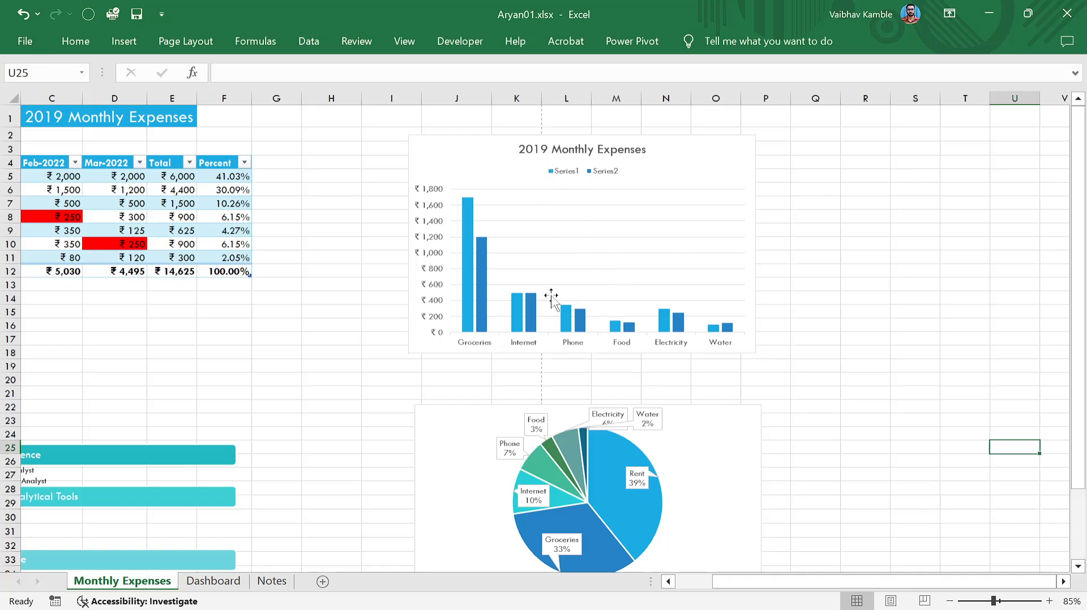
# Drag the bar chart and the pie chart right to columns M–S, stacked vertically.
pyautogui.scroll(-5, 549, 465)
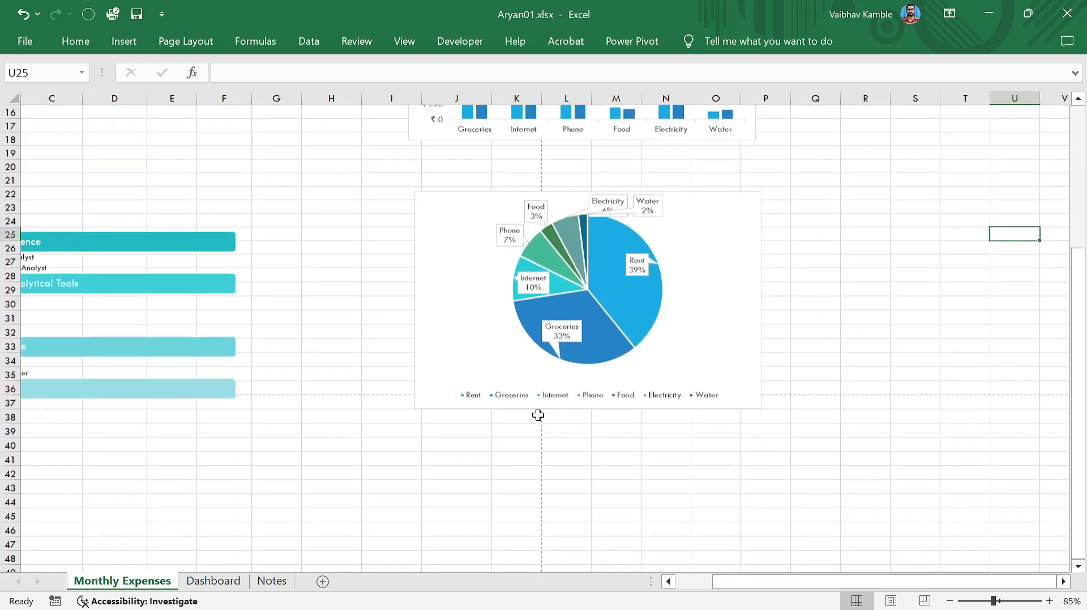
pyautogui.scroll(5, 544, 459)
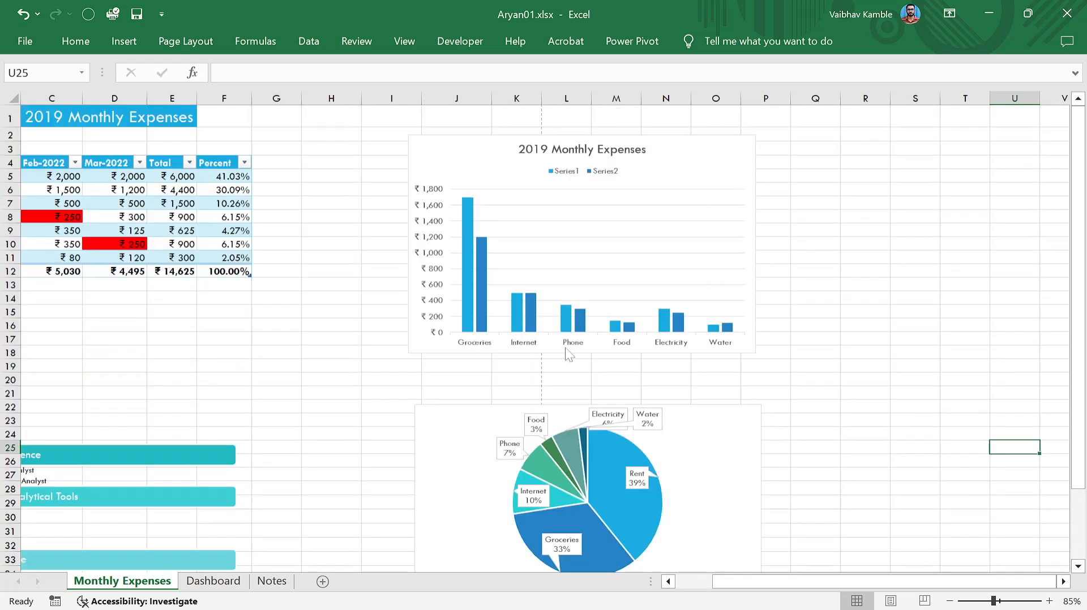
pyautogui.moveTo(665, 150); pyautogui.dragTo(853, 141)
pyautogui.moveTo(711, 426); pyautogui.dragTo(898, 400)
pyautogui.keyDown('ctrl'); pyautogui.scroll(-1, 881, 381); pyautogui.keyUp('ctrl')
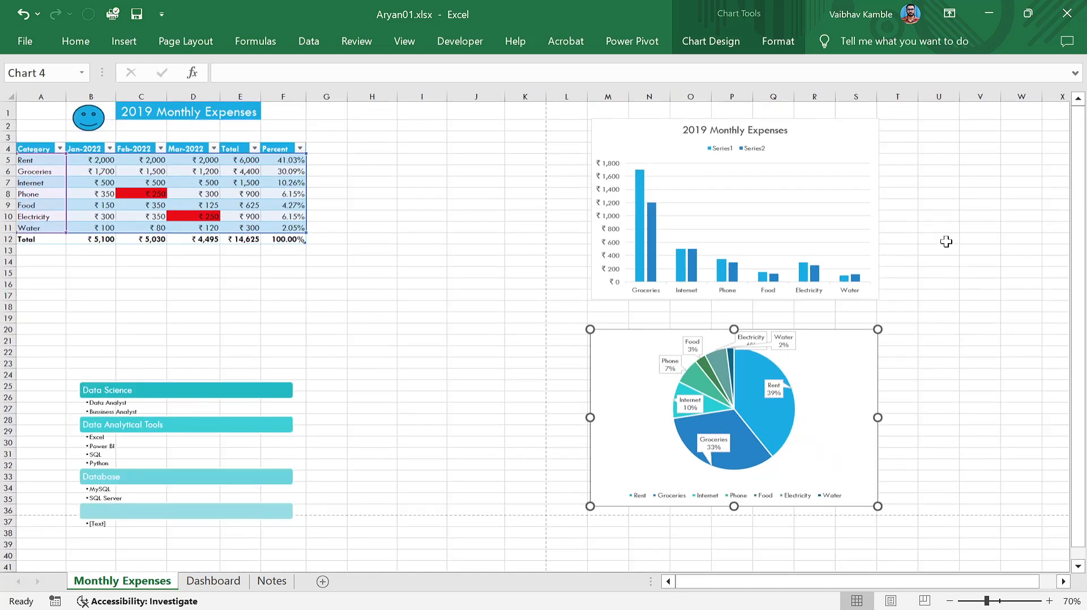
pyautogui.keyDown('ctrl'); pyautogui.scroll(-1, 905, 249); pyautogui.keyUp('ctrl')
pyautogui.keyDown('ctrl'); pyautogui.scroll(-1, 738, 158); pyautogui.keyUp('ctrl')
pyautogui.keyDown('ctrl'); pyautogui.scroll(1, 622, 207); pyautogui.keyUp('ctrl')
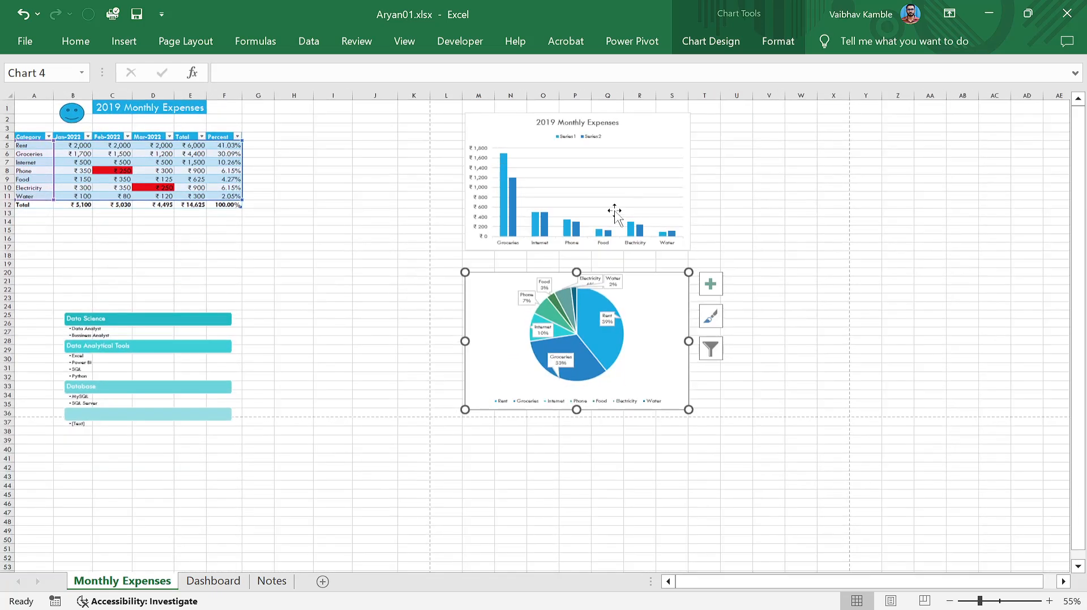
pyautogui.click(122, 41)
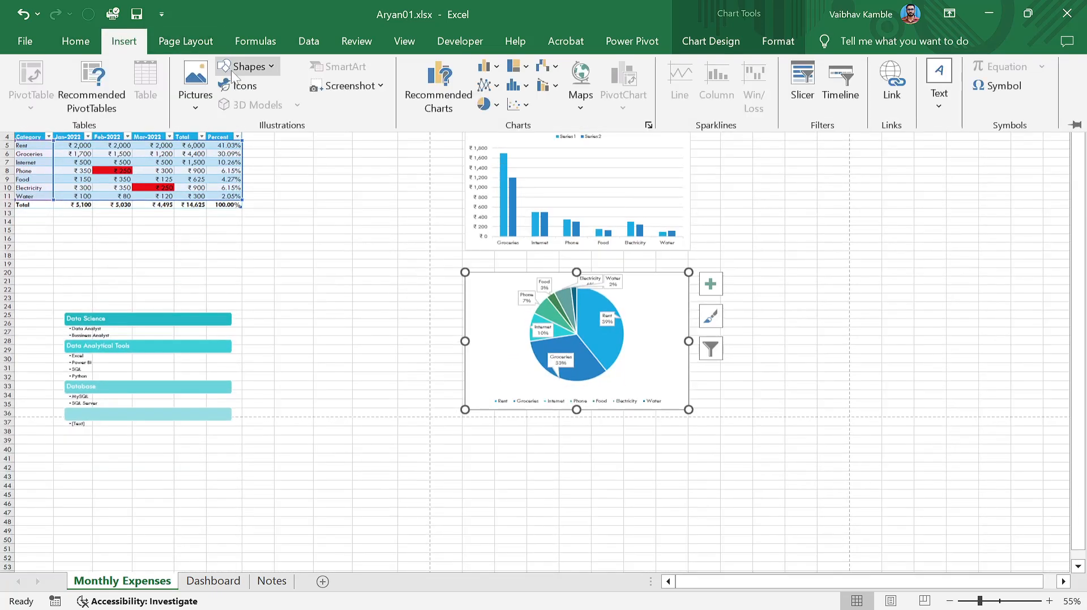
# Draw a blue rectangle, move it beside the table, then select and delete it.
pyautogui.click(247, 66)
pyautogui.click(247, 207)
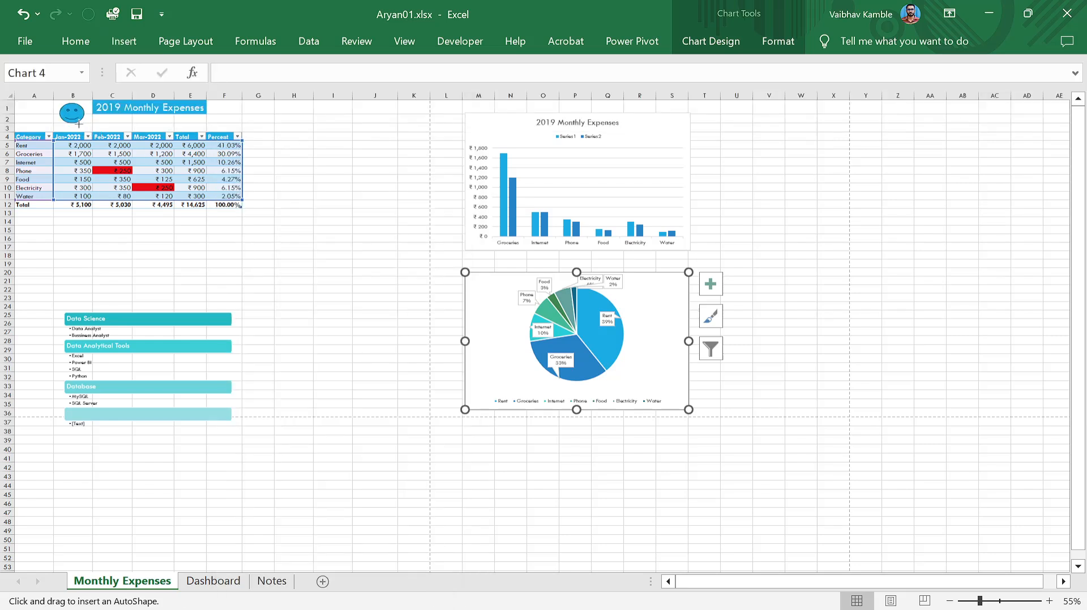
pyautogui.moveTo(17, 104); pyautogui.dragTo(427, 411)
pyautogui.moveTo(291, 283); pyautogui.dragTo(709, 285)
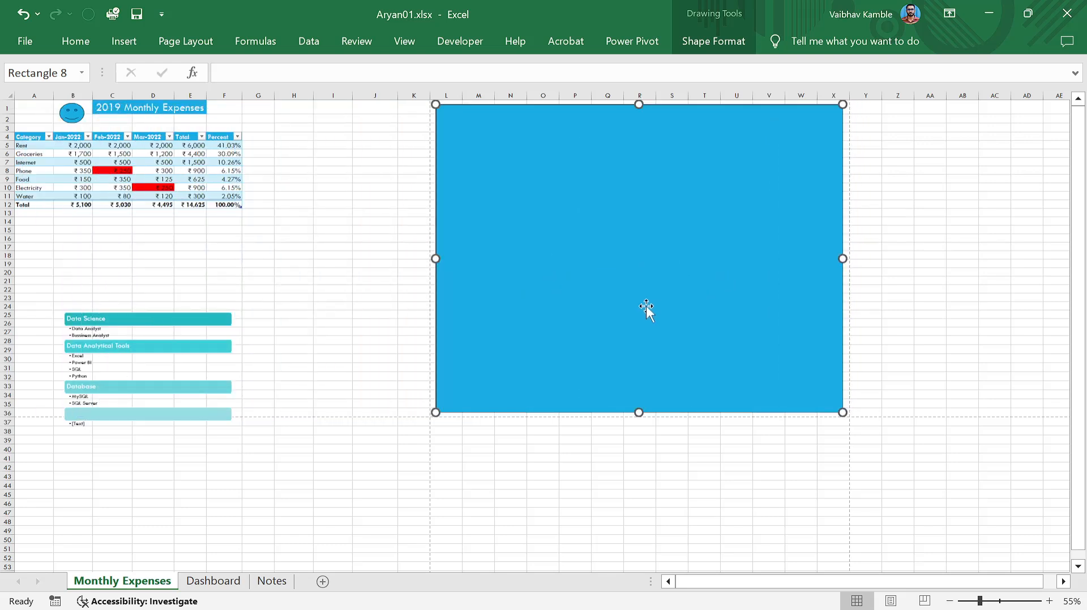
pyautogui.click(158, 424)
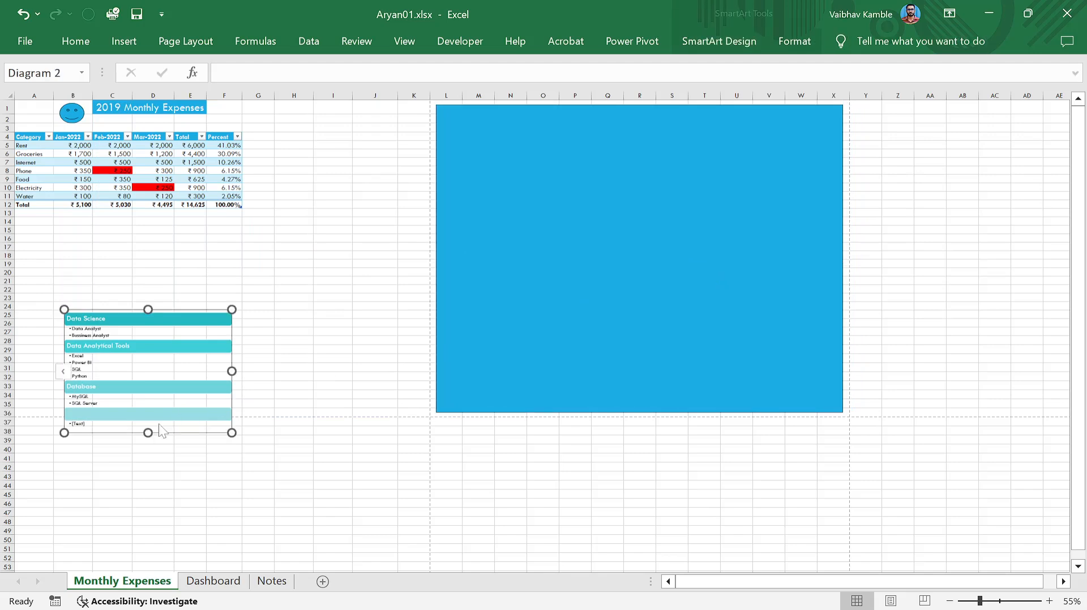
pyautogui.click(549, 340)
pyautogui.press('Delete')
pyautogui.click(26, 43)
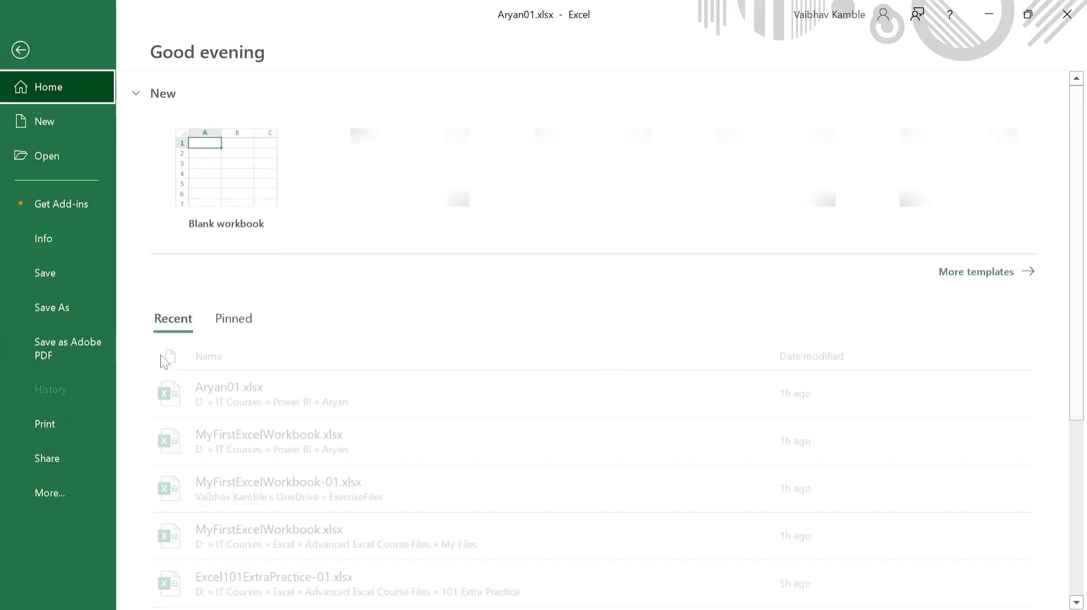
# Step through pages 1–3 of the landscape print preview, then return to the worksheet.
pyautogui.click(57, 423)
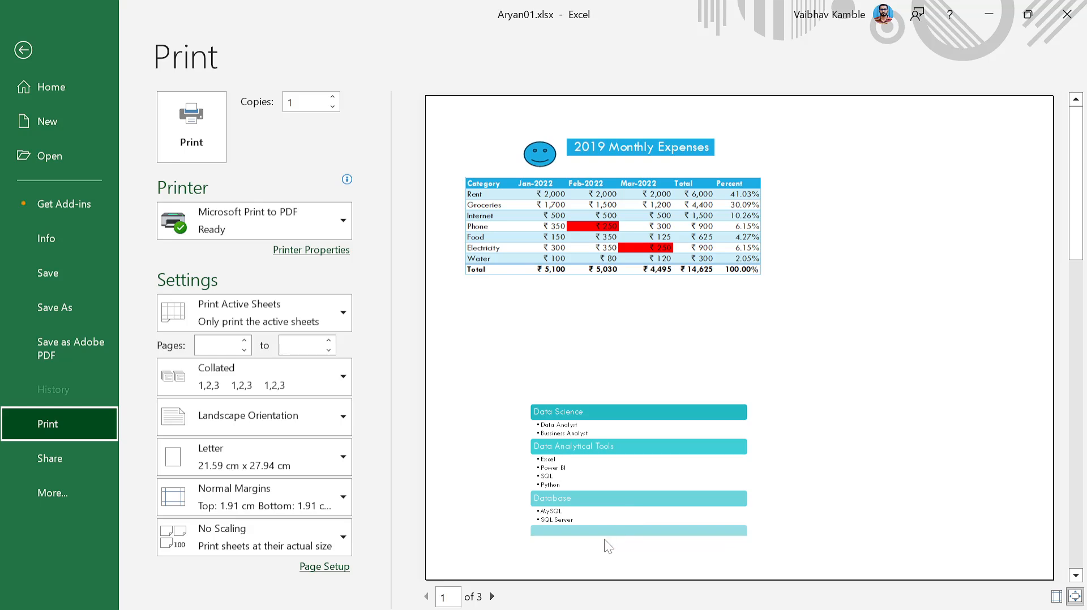
pyautogui.click(492, 596)
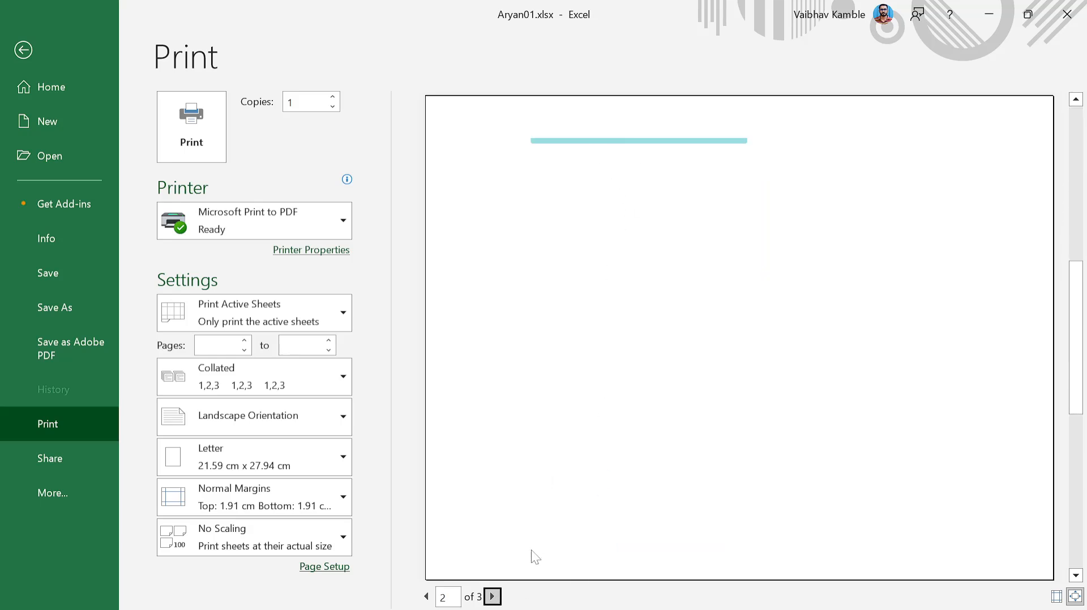
pyautogui.click(492, 597)
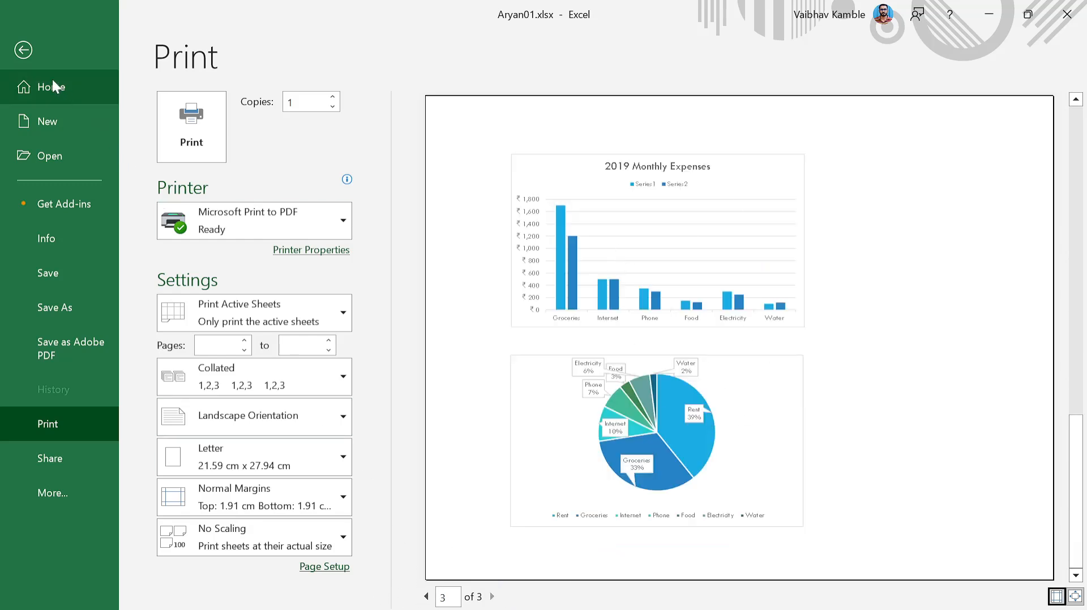
pyautogui.click(25, 53)
# Drag the SmartArt diagram up so it spans roughly rows 19–33.
pyautogui.click(175, 349)
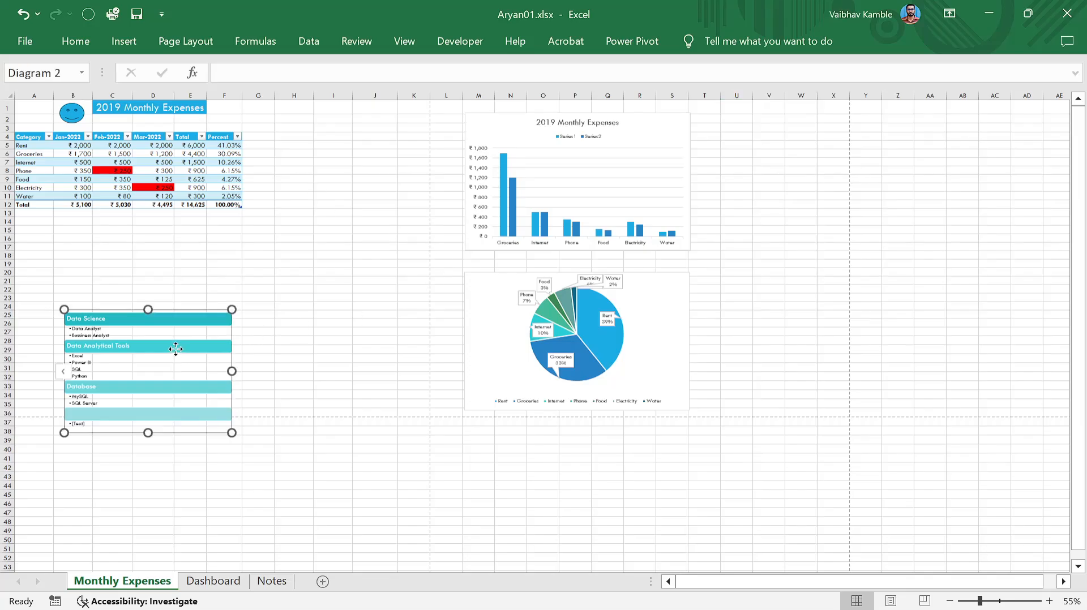
pyautogui.click(182, 272)
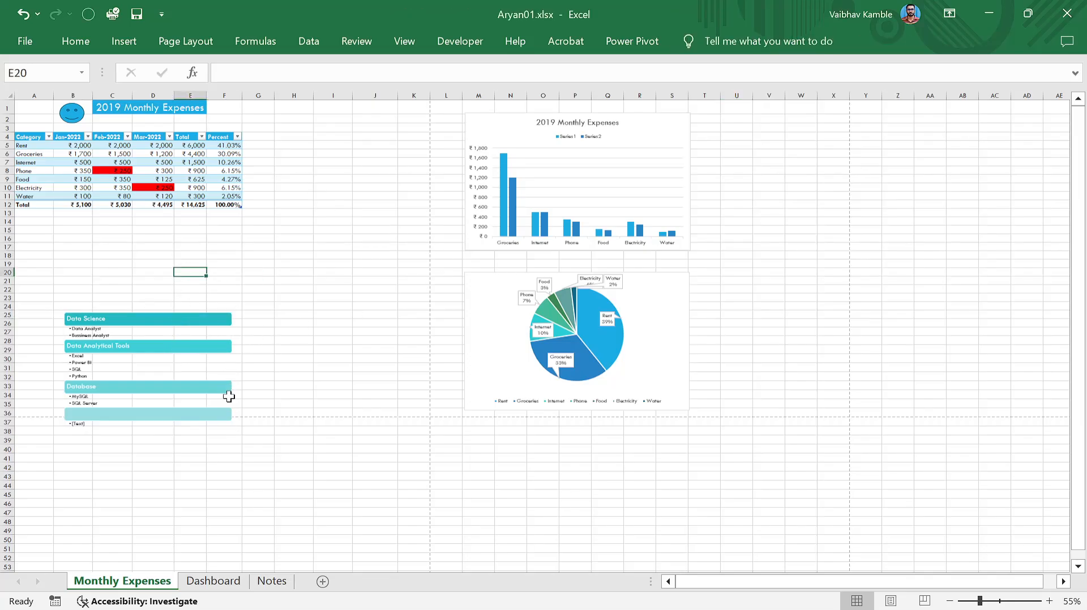
pyautogui.click(215, 414)
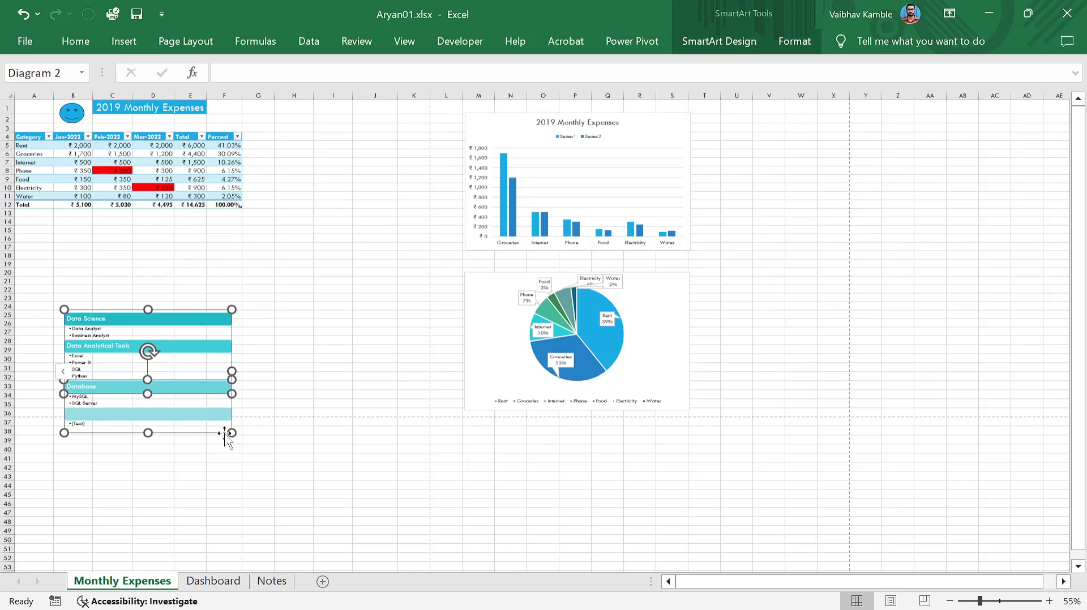
pyautogui.moveTo(226, 436); pyautogui.dragTo(212, 379)
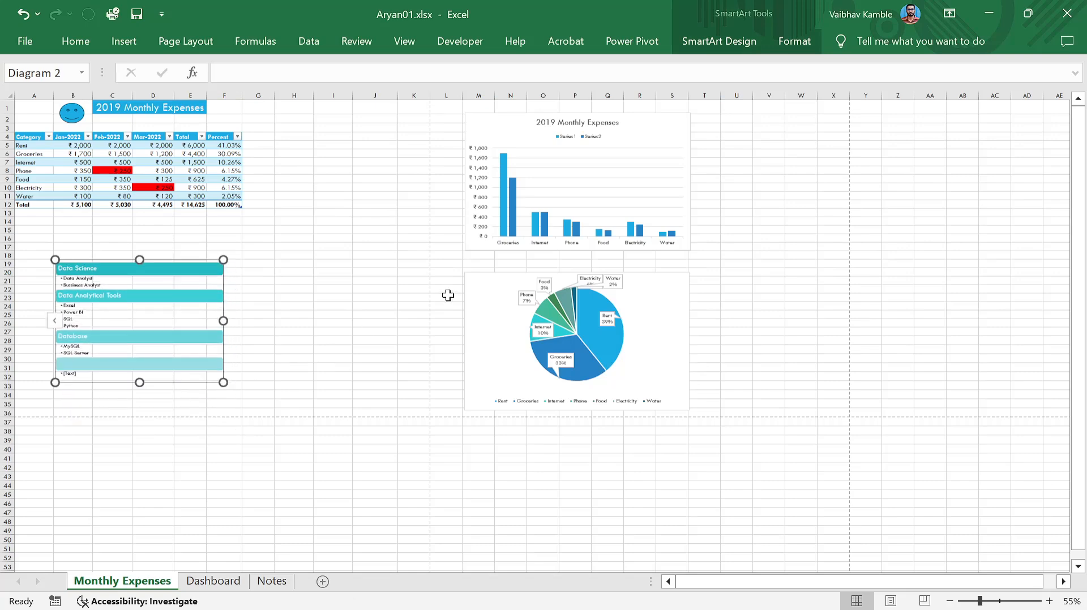
pyautogui.click(407, 310)
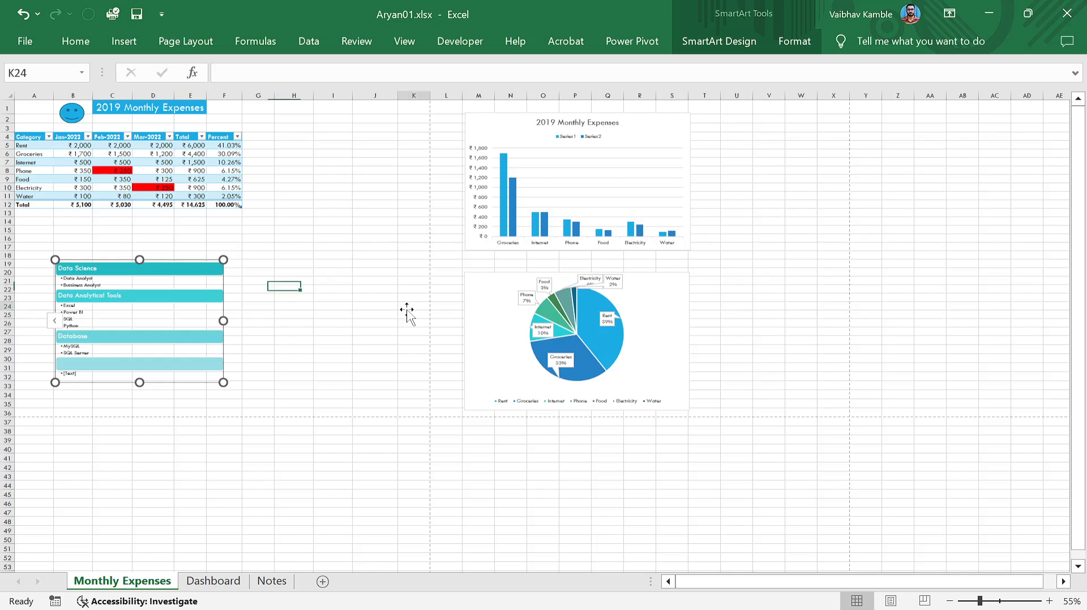
pyautogui.click(26, 51)
# Check both pages of the landscape print preview and keep the scaling at No Scaling.
pyautogui.click(76, 430)
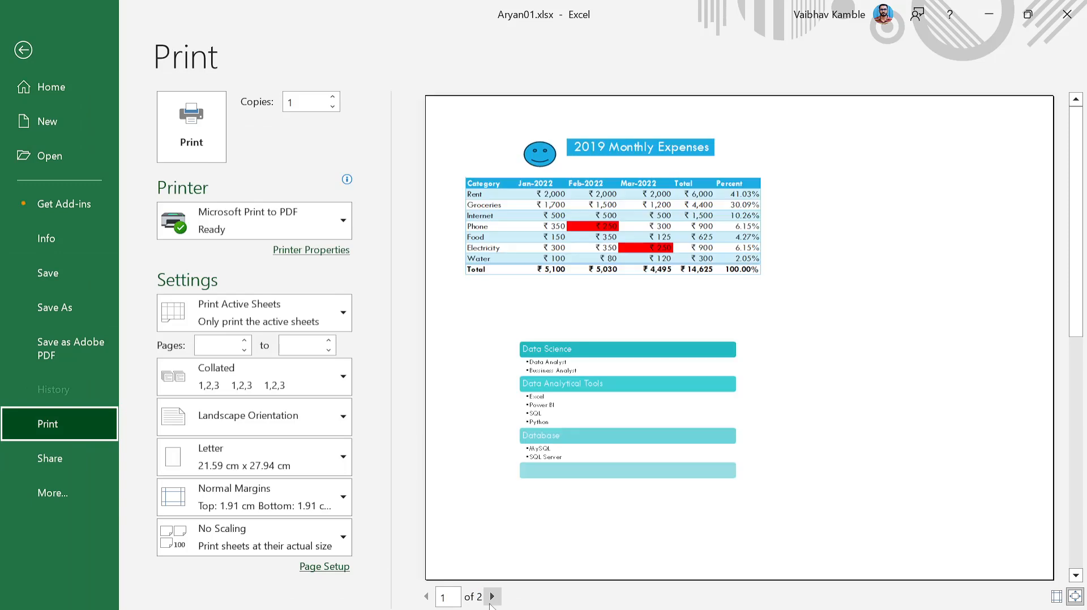
pyautogui.click(492, 601)
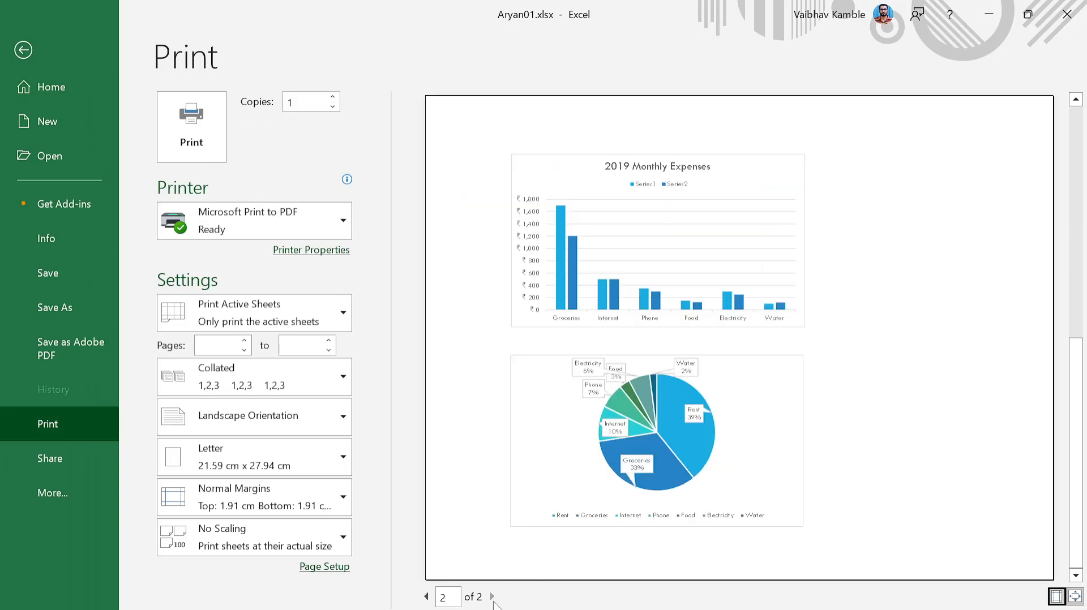
pyautogui.click(428, 595)
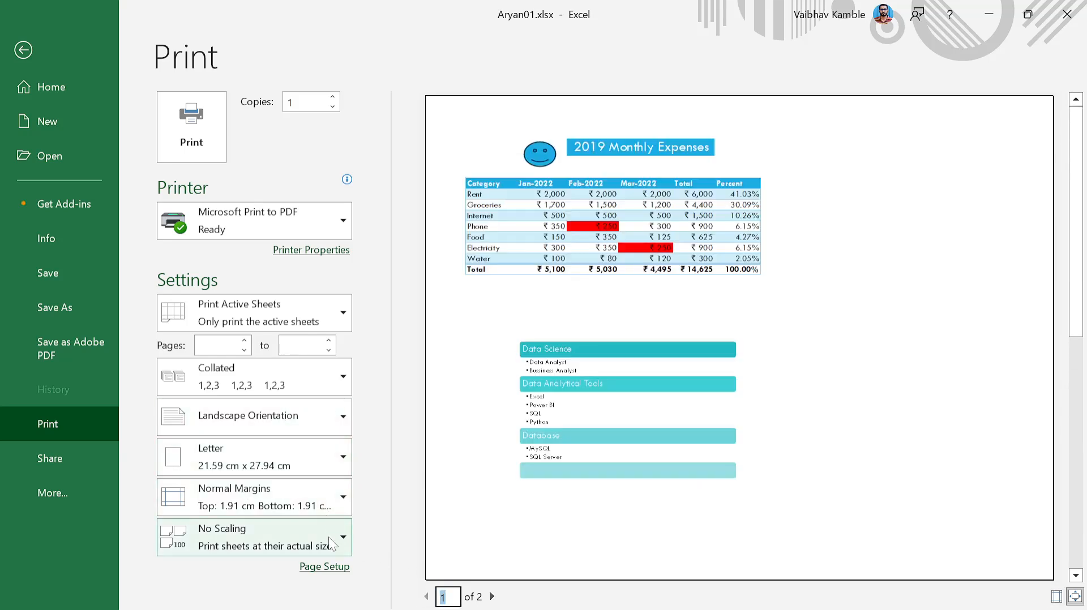
pyautogui.click(343, 538)
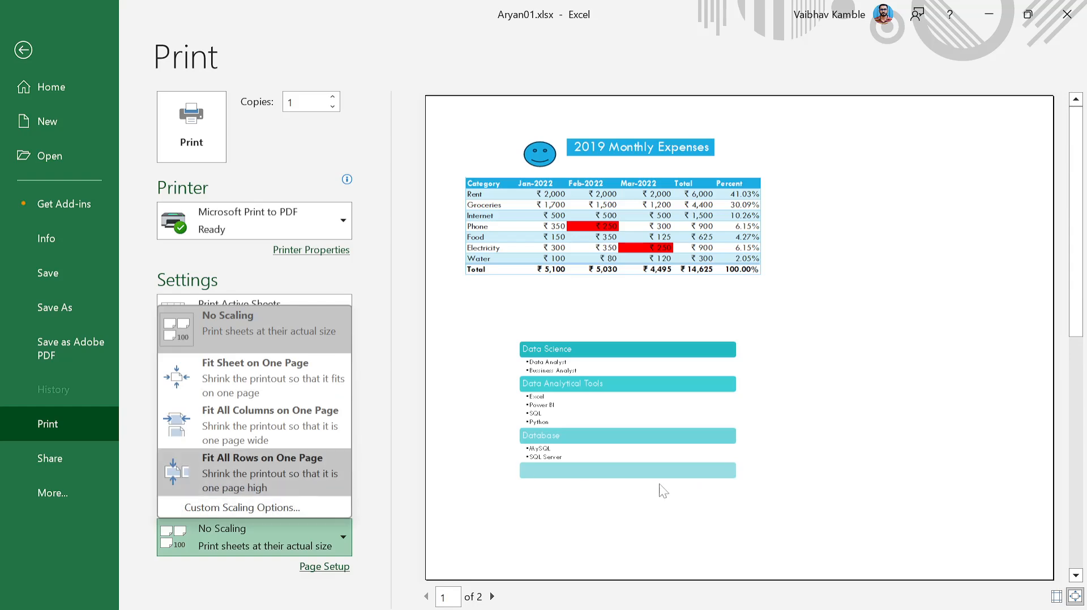
pyautogui.click(779, 501)
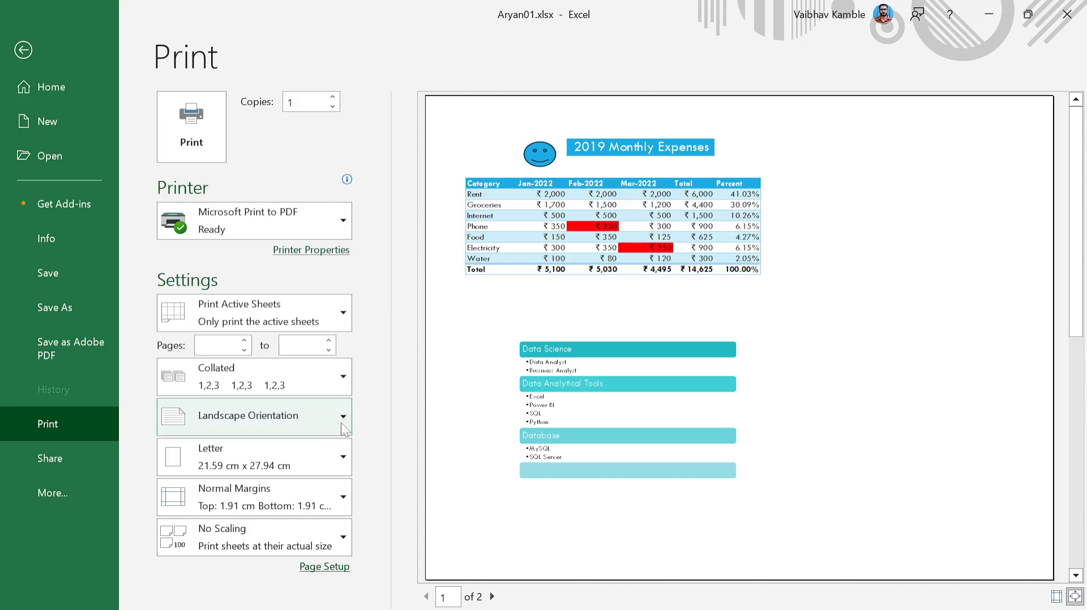
pyautogui.scroll(-1, 344, 461)
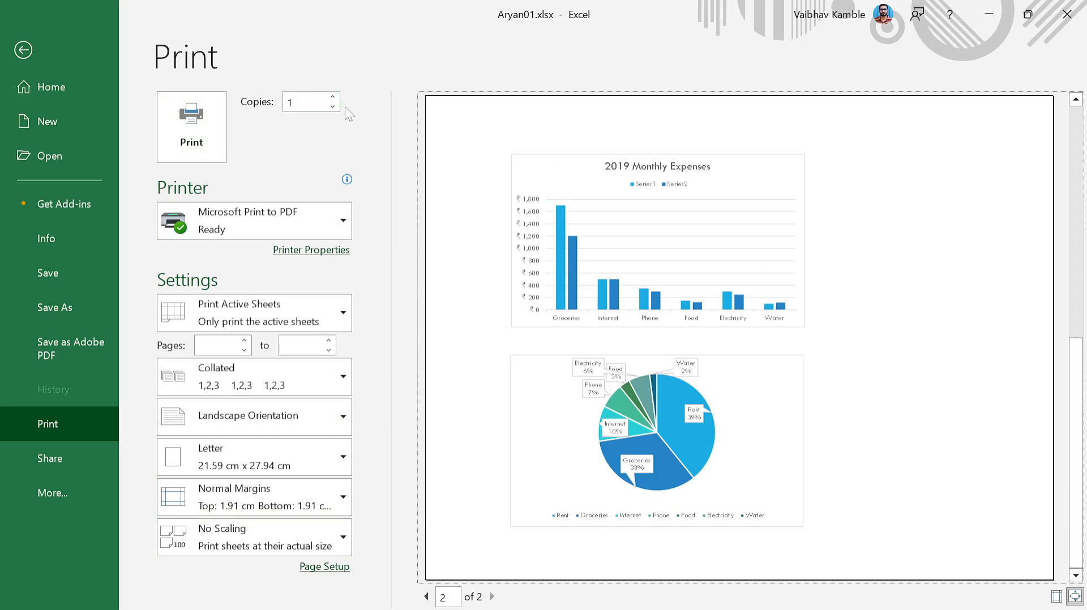
pyautogui.click(351, 144)
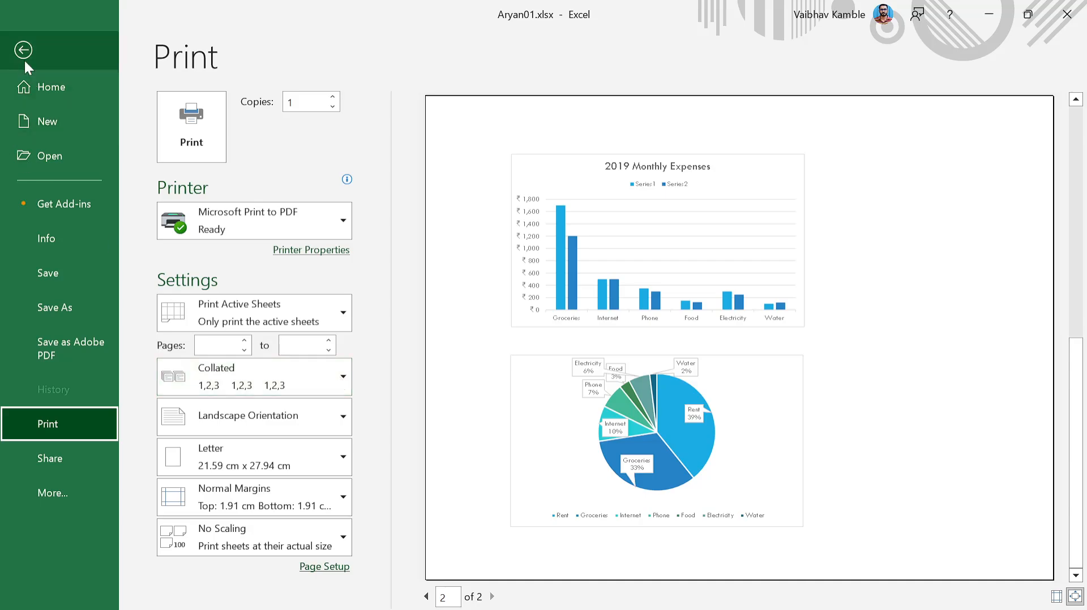
pyautogui.click(24, 50)
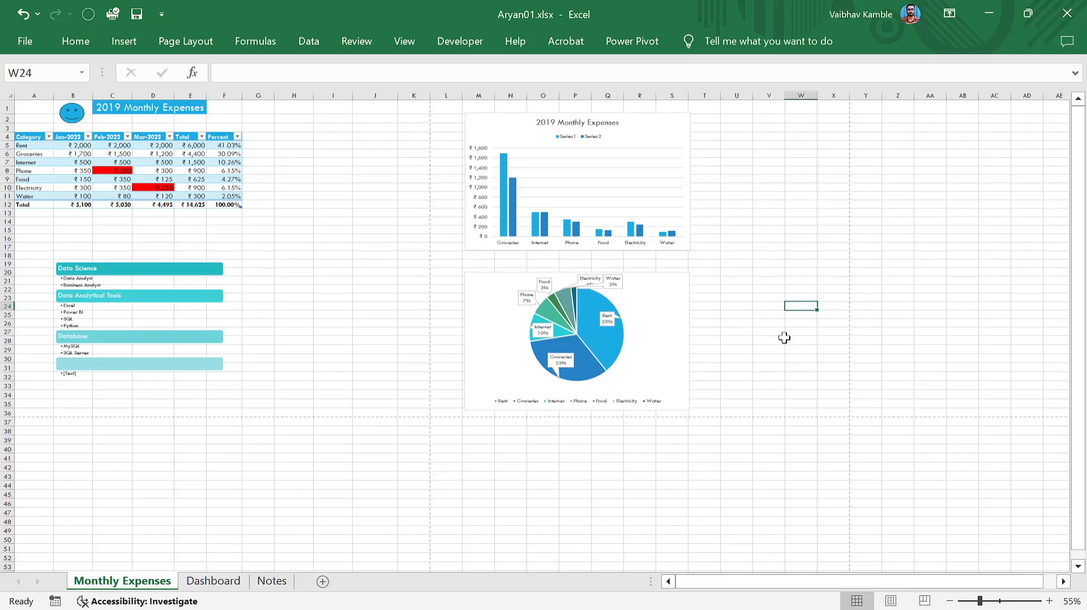
# Clear the selection on the sheet and switch to OBS Studio.
pyautogui.click(764, 436)
pyautogui.click(663, 465)
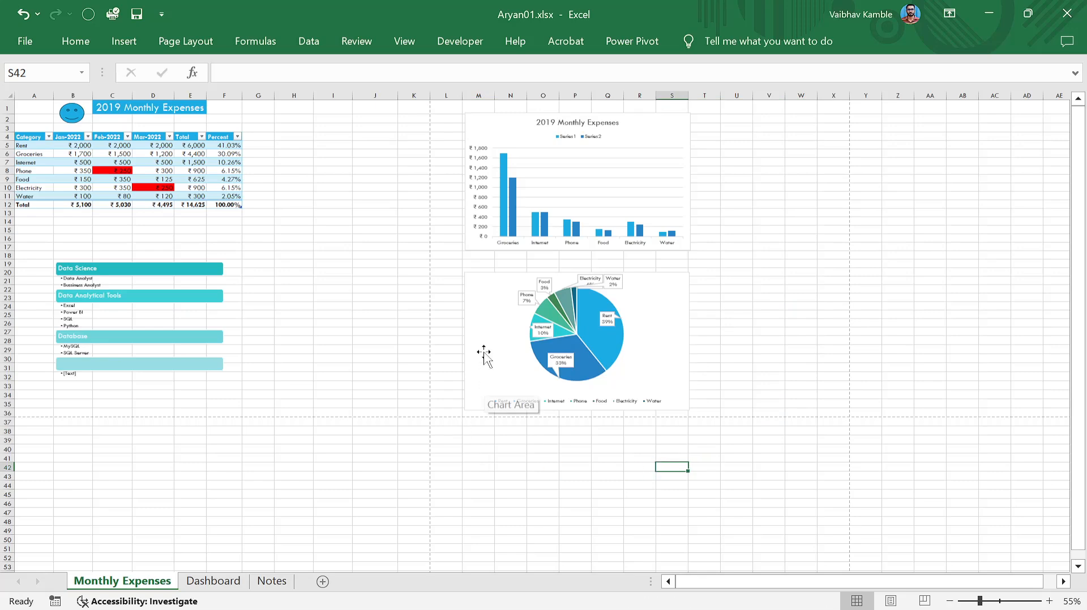
pyautogui.hotkey('alt', 'Tab')
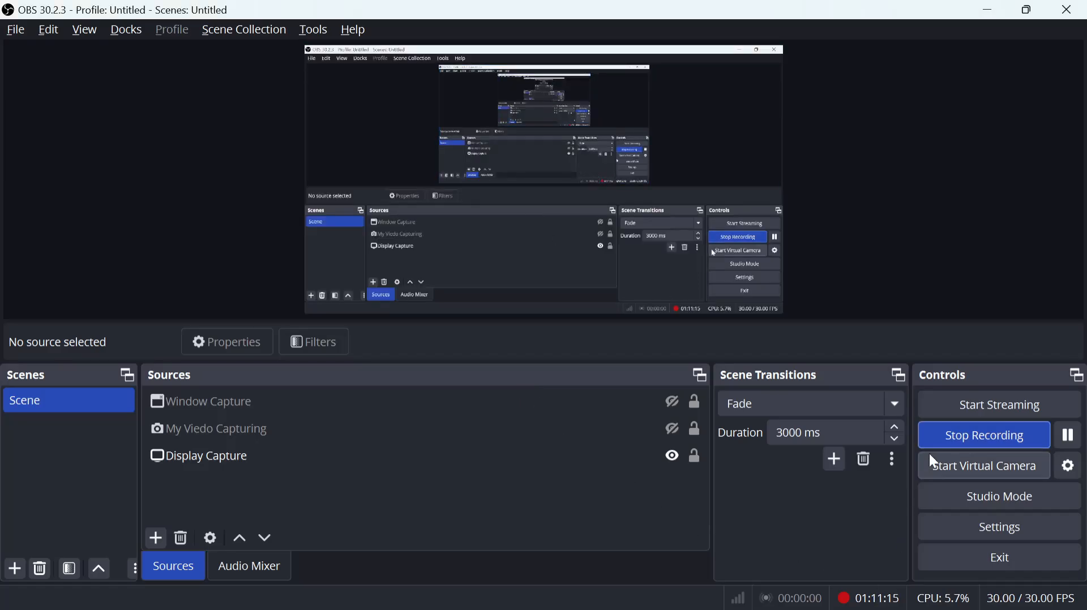